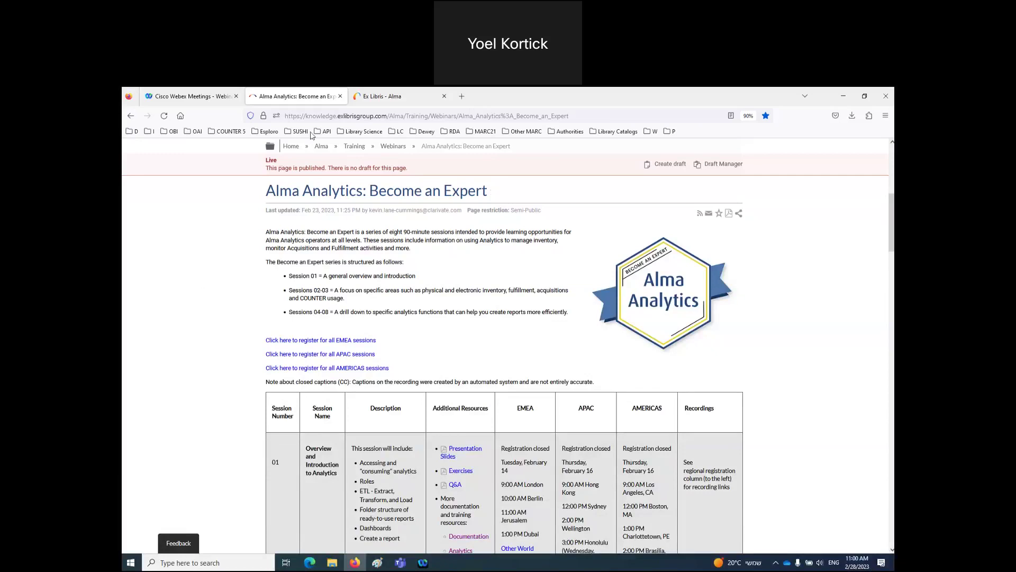
Copy the web address of the Alma Analytics: Become an Expert page.
click(316, 116)
right_click(316, 116)
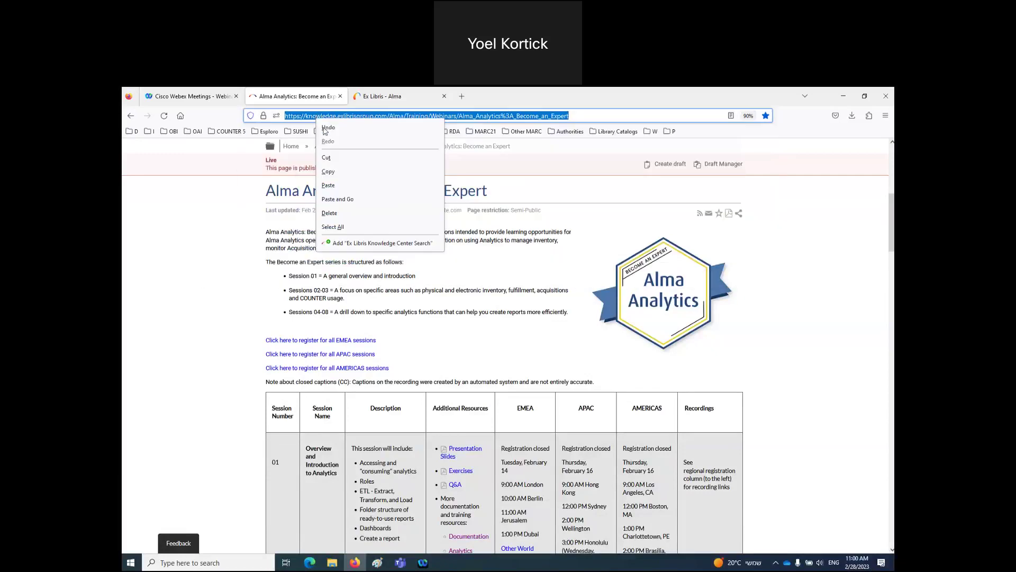
click(340, 176)
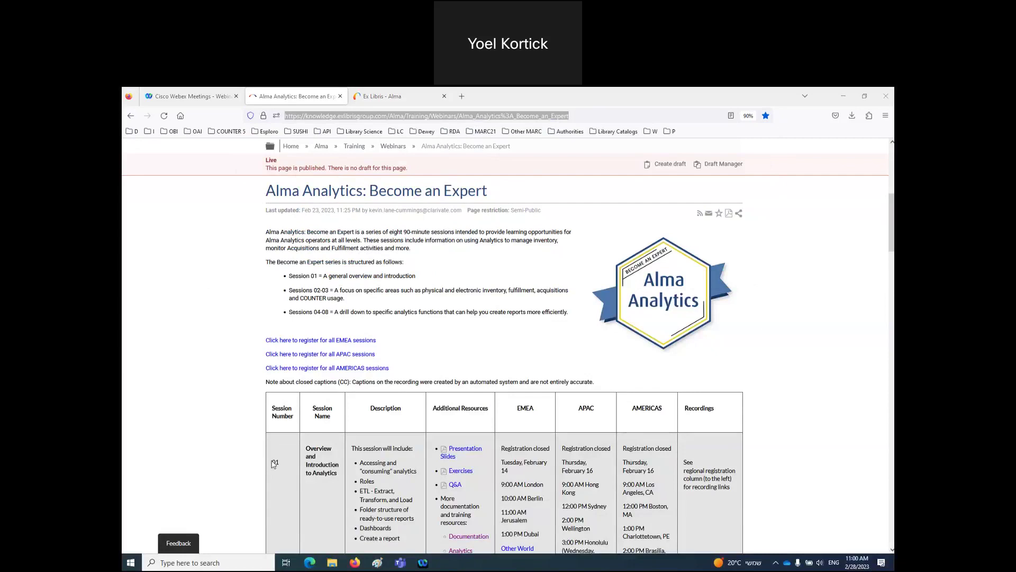
Review the session table, from session 01 to session 03 on electronic inventory, usage and acquisitions, including its resource and recording links.
scroll(259, 476, down, 3)
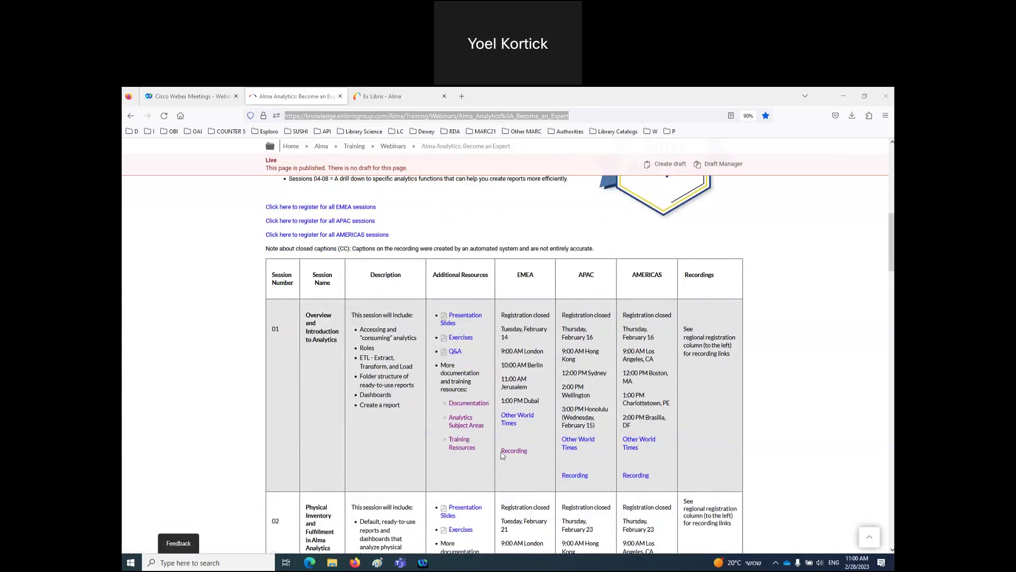
scroll(300, 443, down, 4)
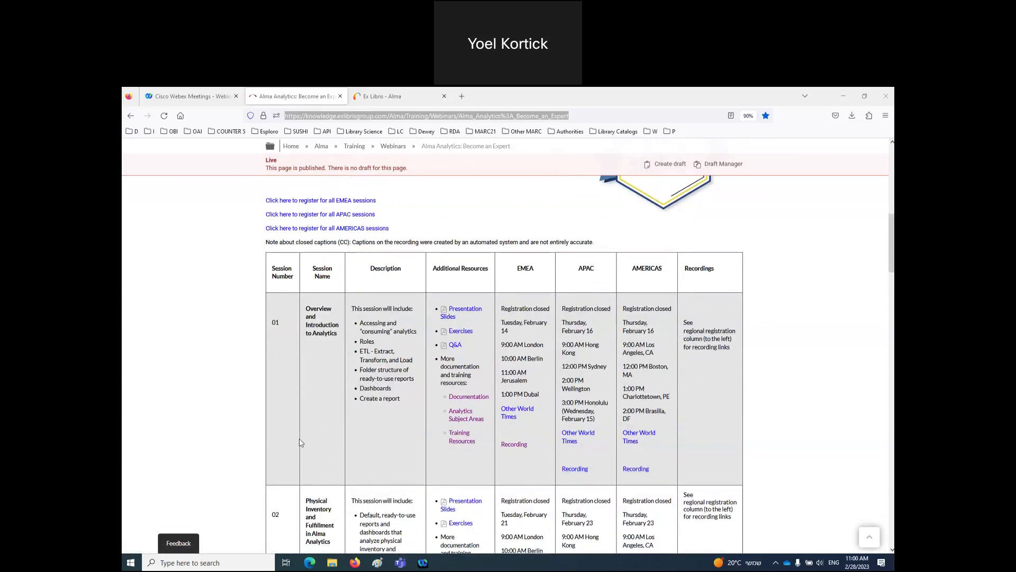
scroll(300, 443, up, 3)
scroll(305, 445, down, 6)
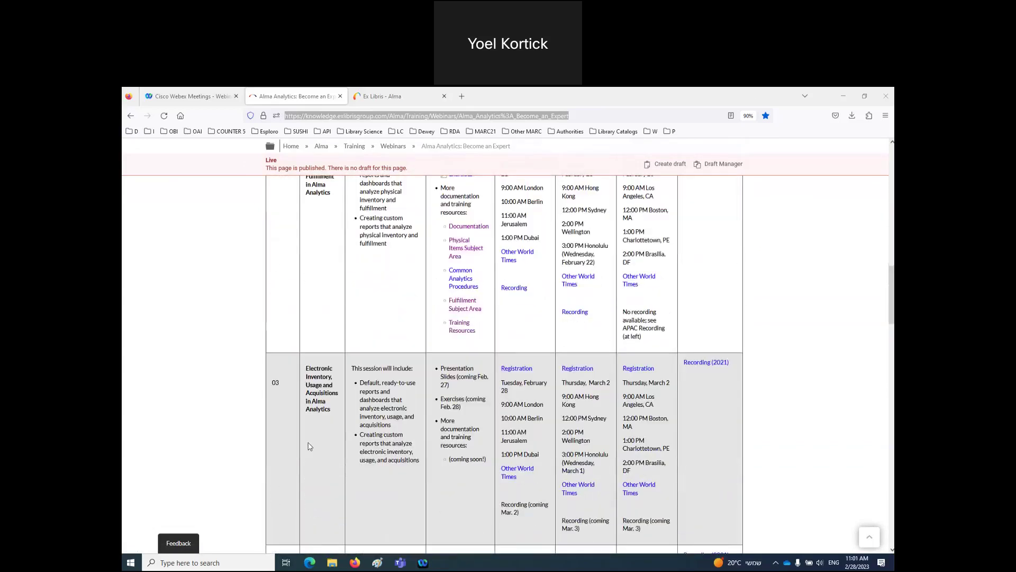
scroll(312, 446, up, 7)
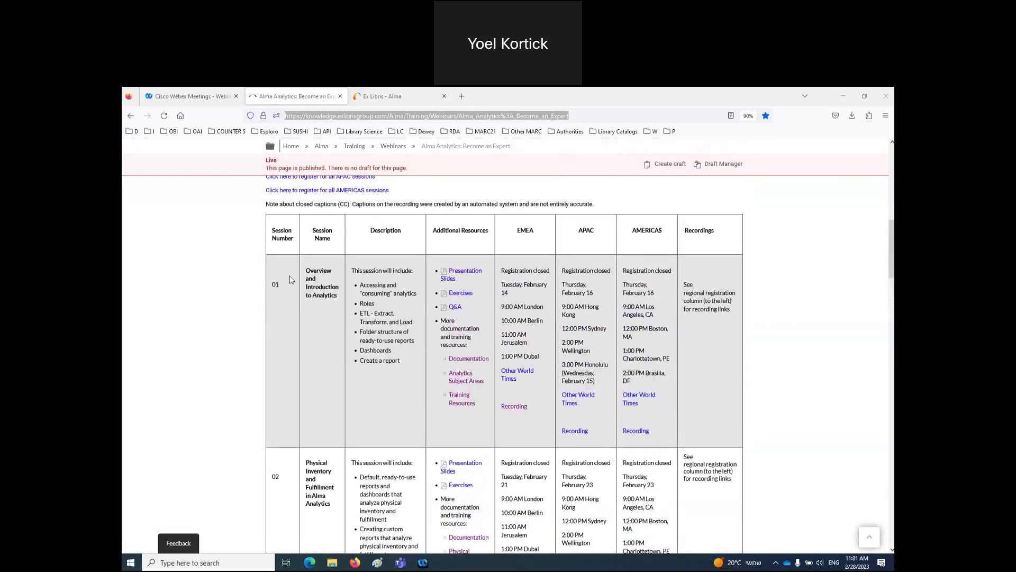
drag(304, 268, 339, 298)
click(334, 325)
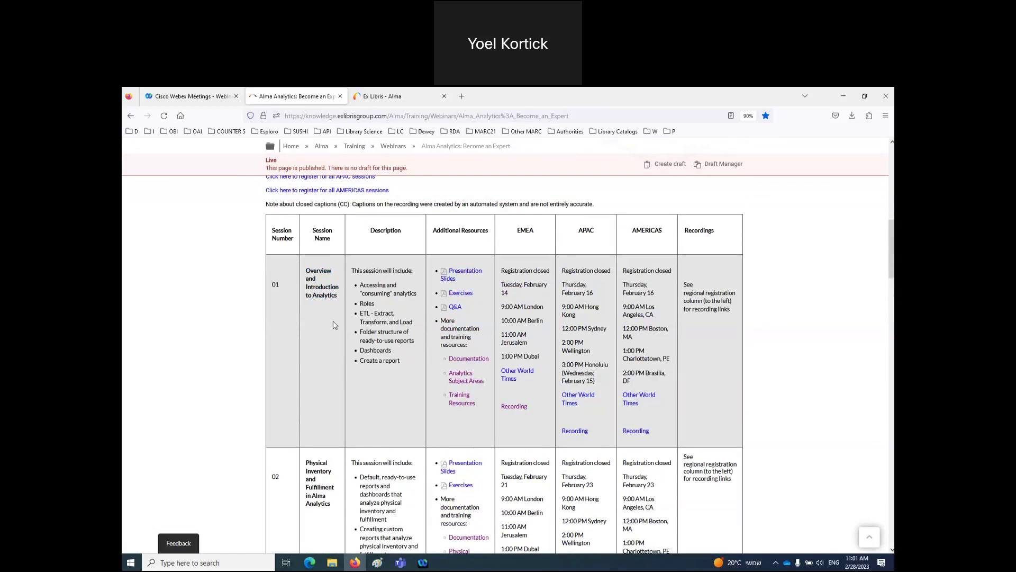
scroll(319, 338, down, 1)
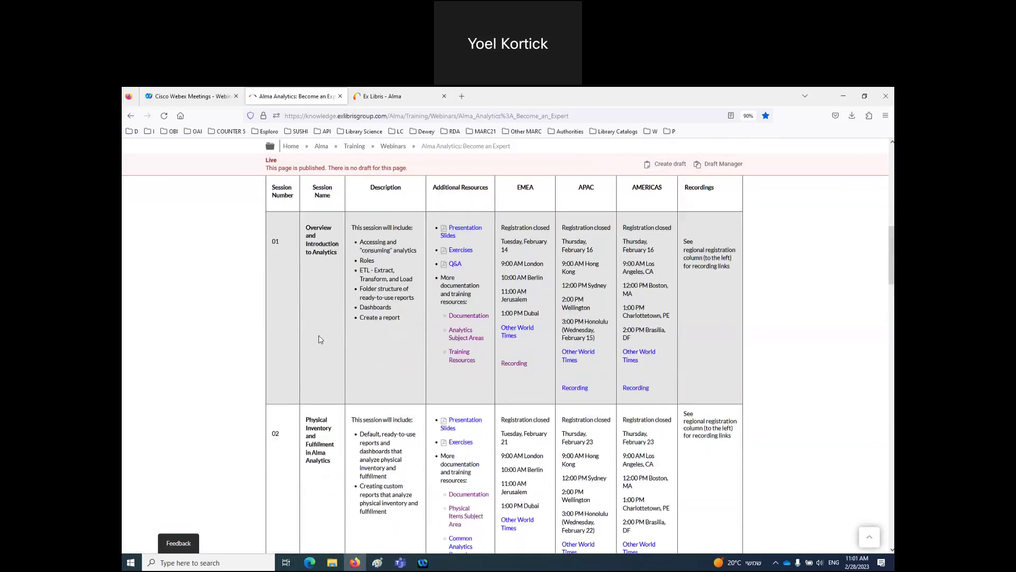
scroll(319, 339, down, 2)
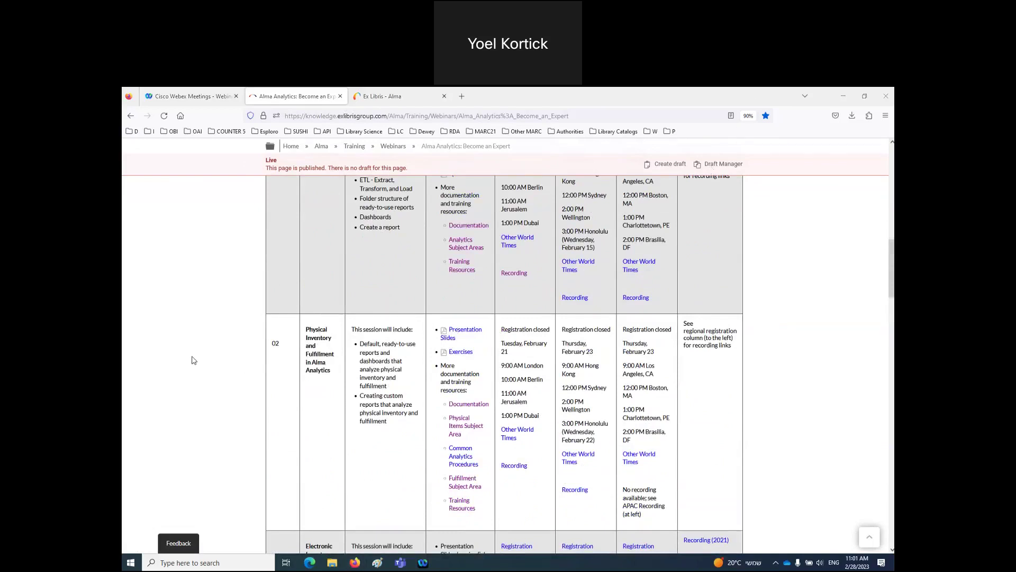
scroll(317, 368, down, 3)
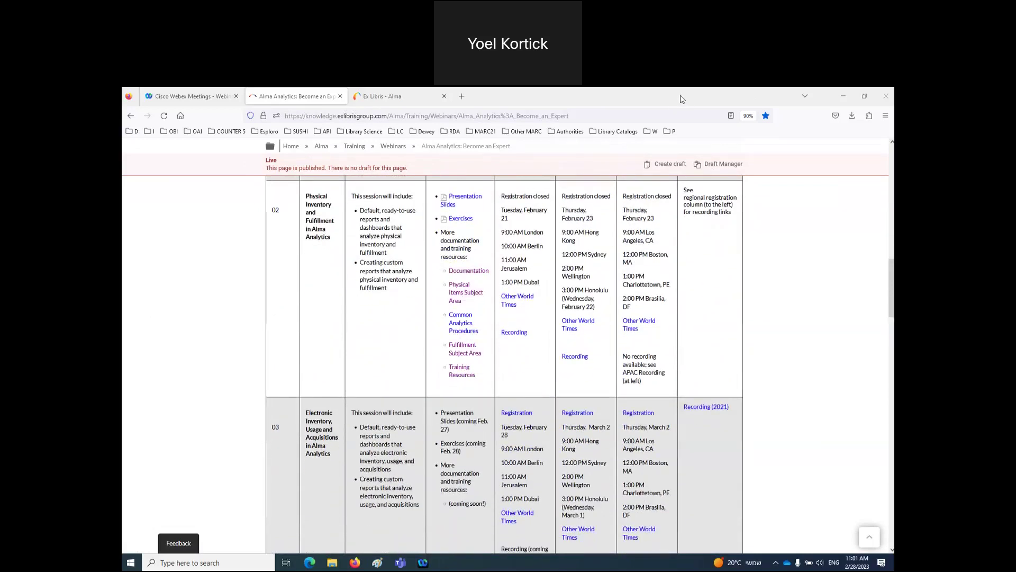
double_click(313, 427)
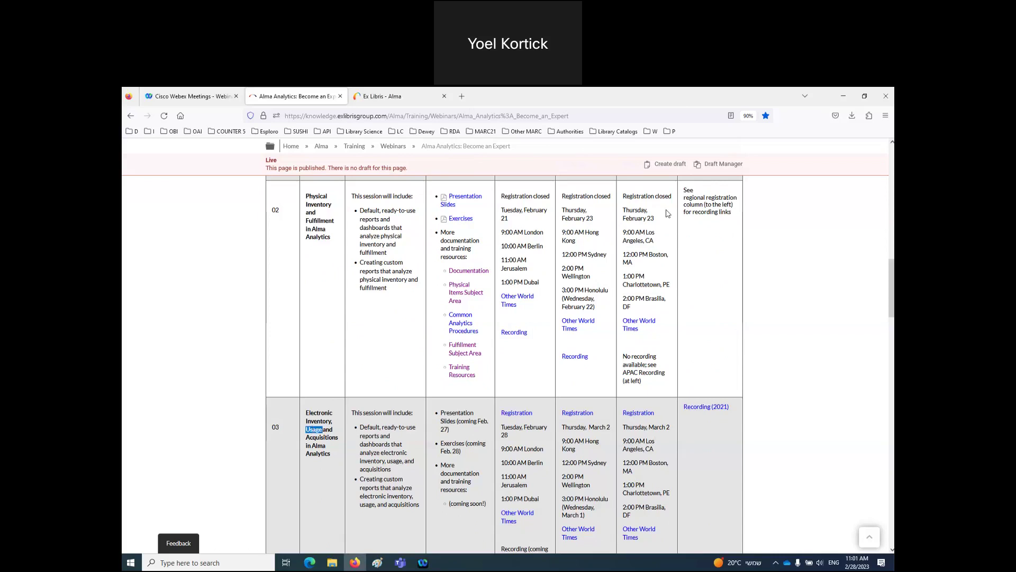
click(748, 99)
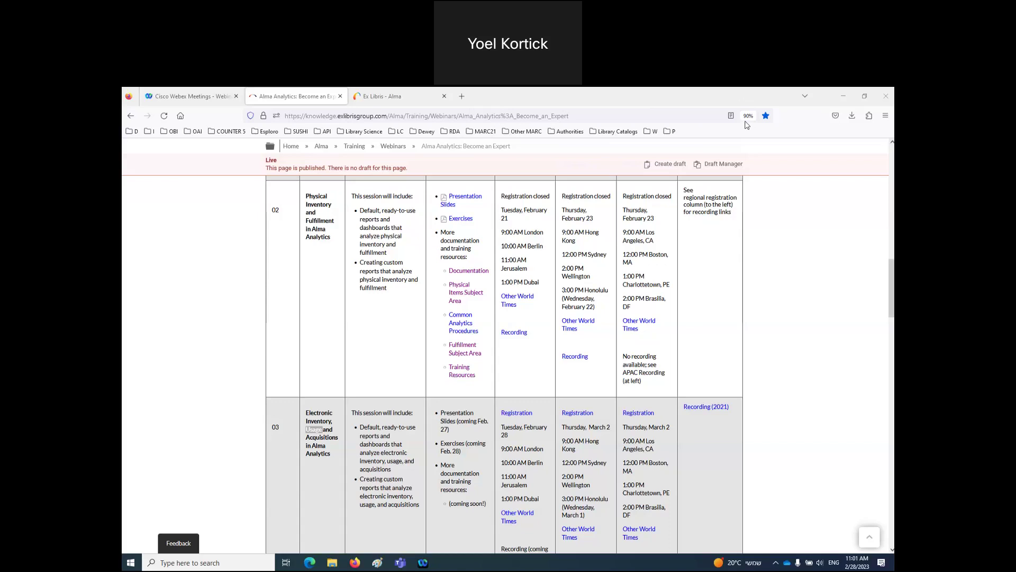
Switch to Alma and examine the Analytics options in the new layout.
click(404, 99)
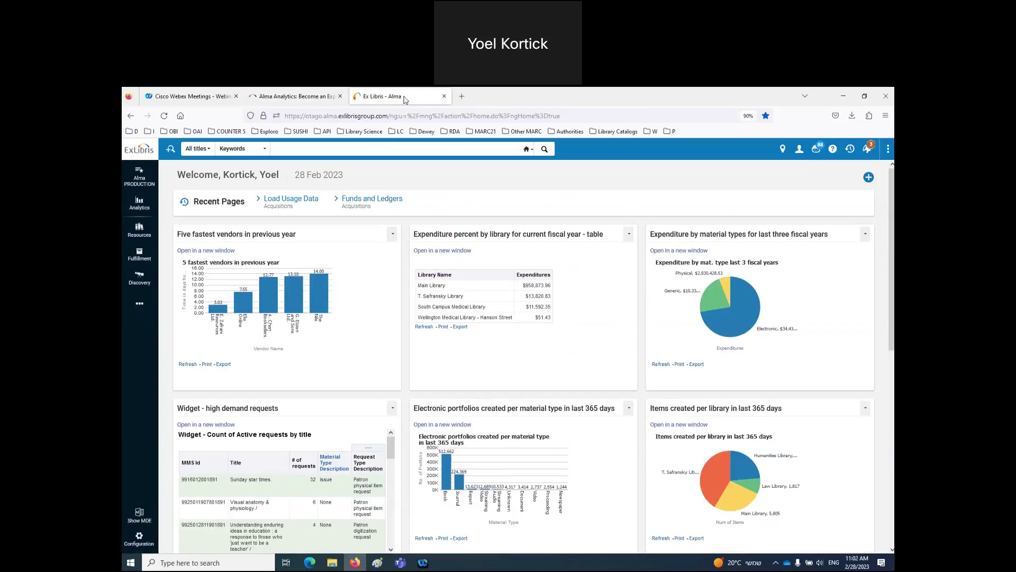
click(138, 205)
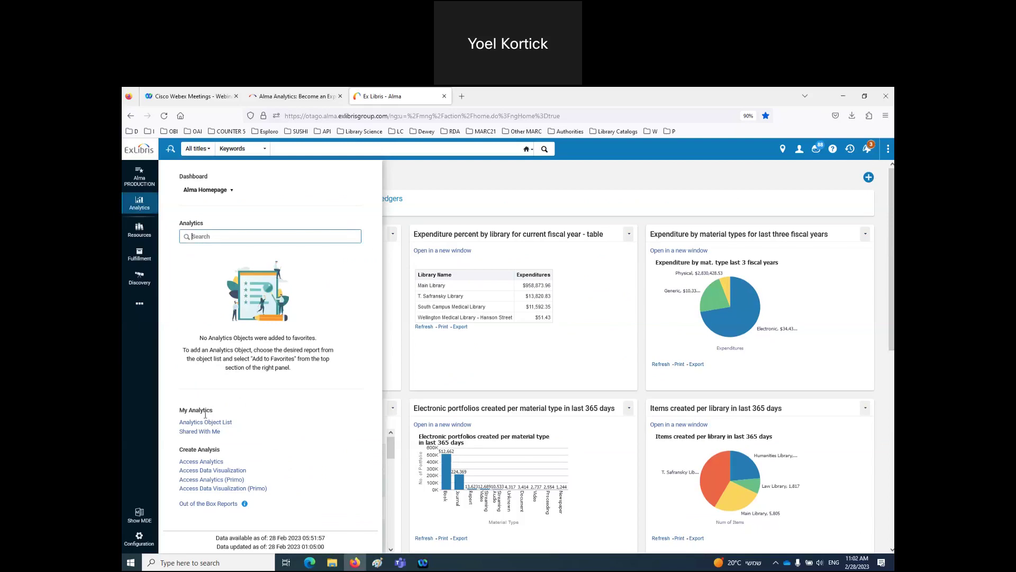
Turn off the New Analytics feature in Feature Rollout Configuration and display the Analytics options in the old layout.
click(800, 153)
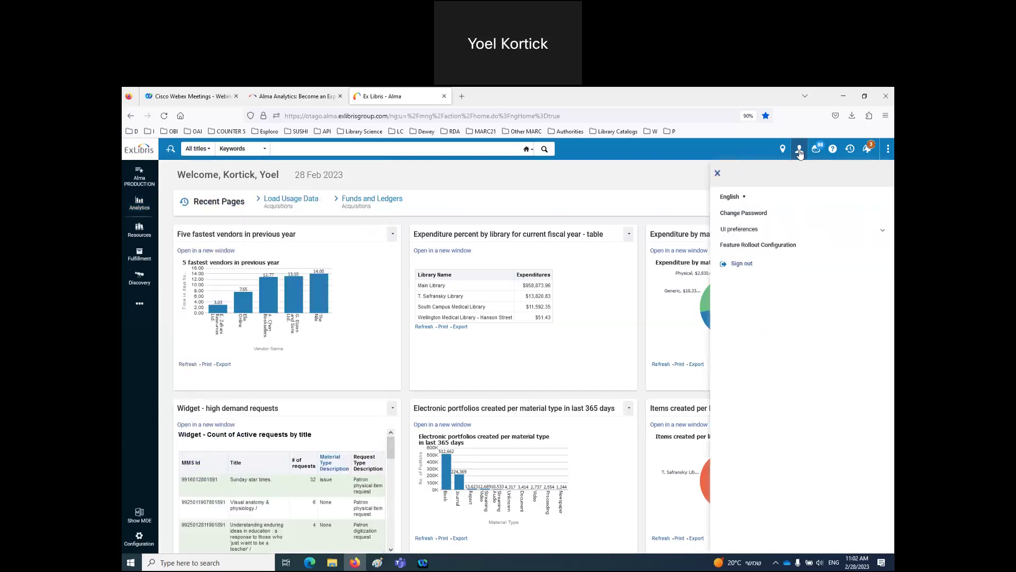
click(779, 245)
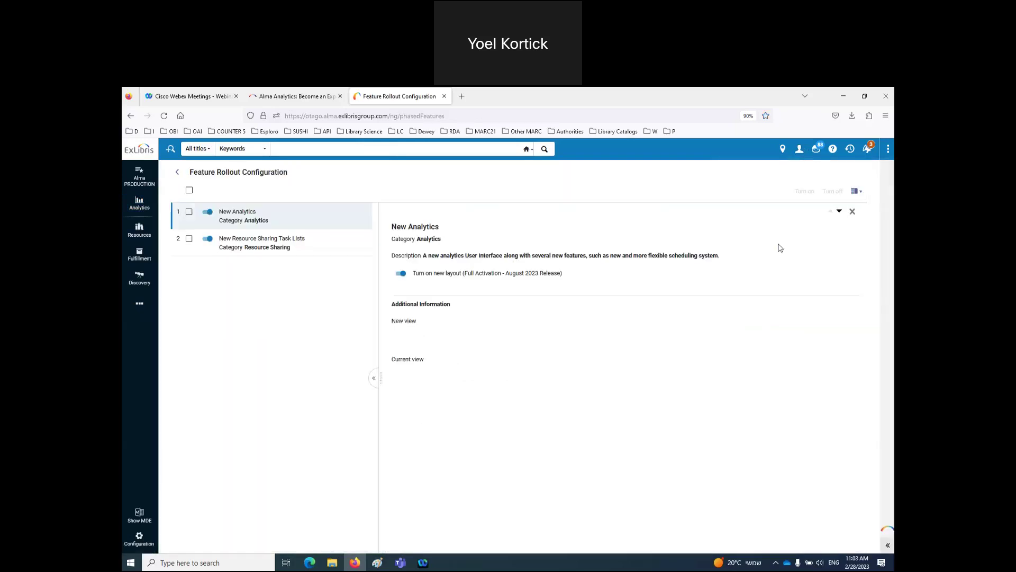
drag(265, 225, 205, 217)
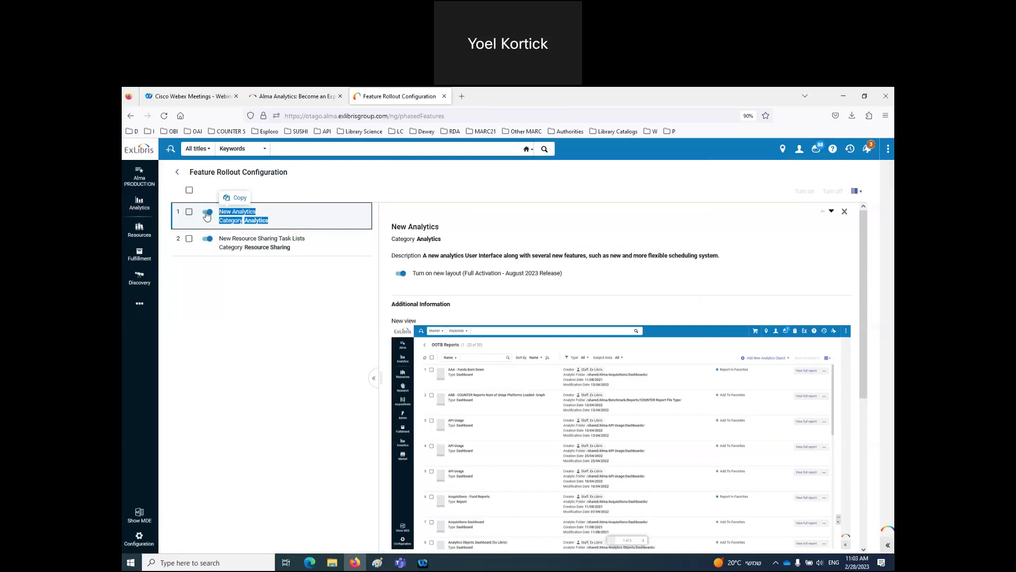
click(207, 214)
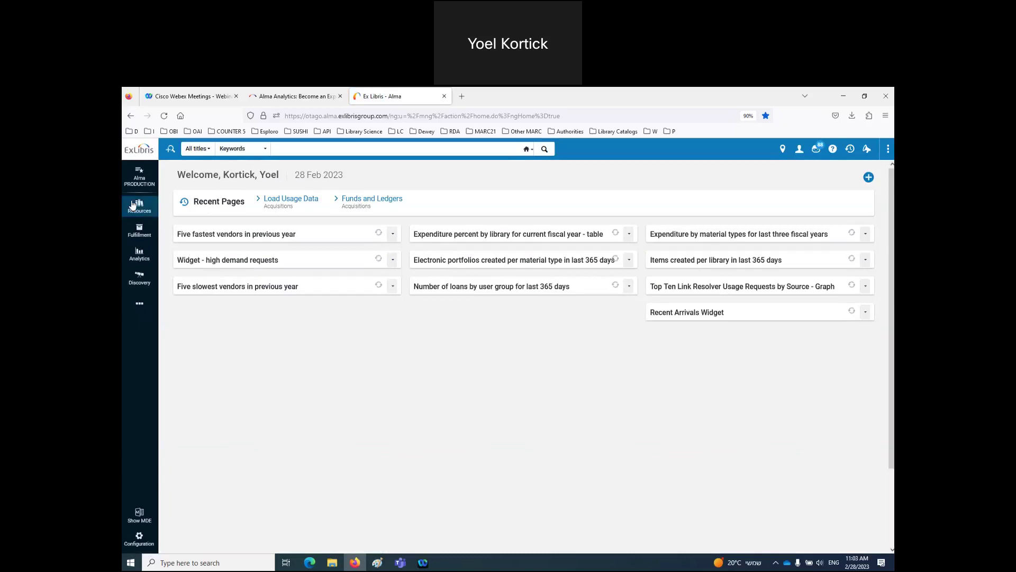
click(139, 254)
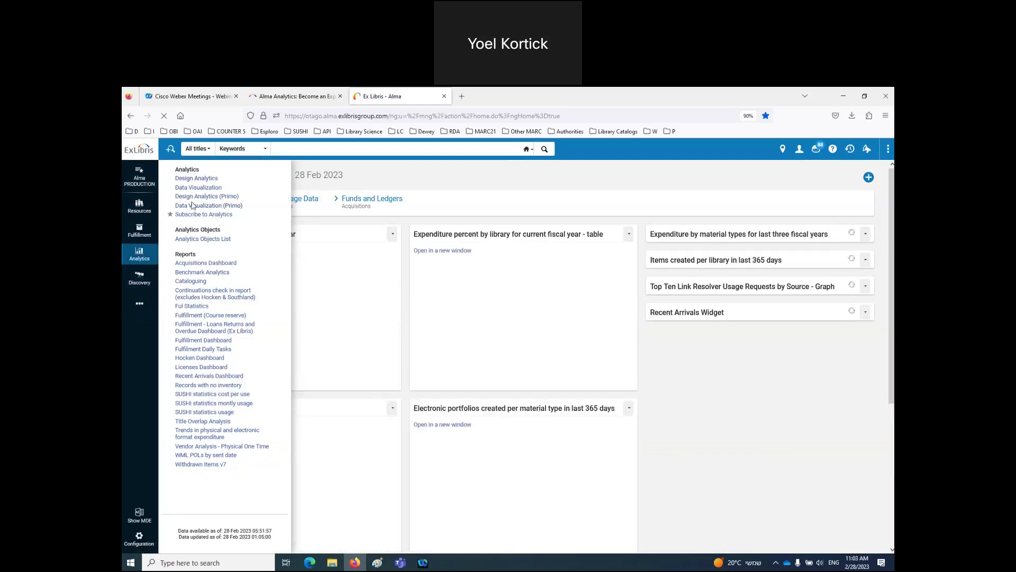
Turn the New Analytics feature back on in Feature Rollout Configuration.
click(799, 151)
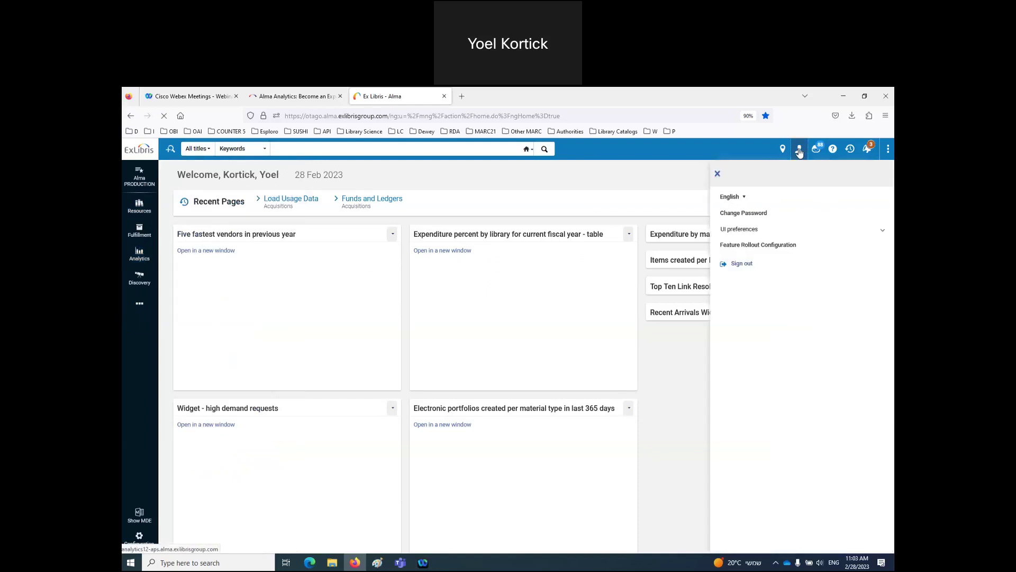
click(762, 245)
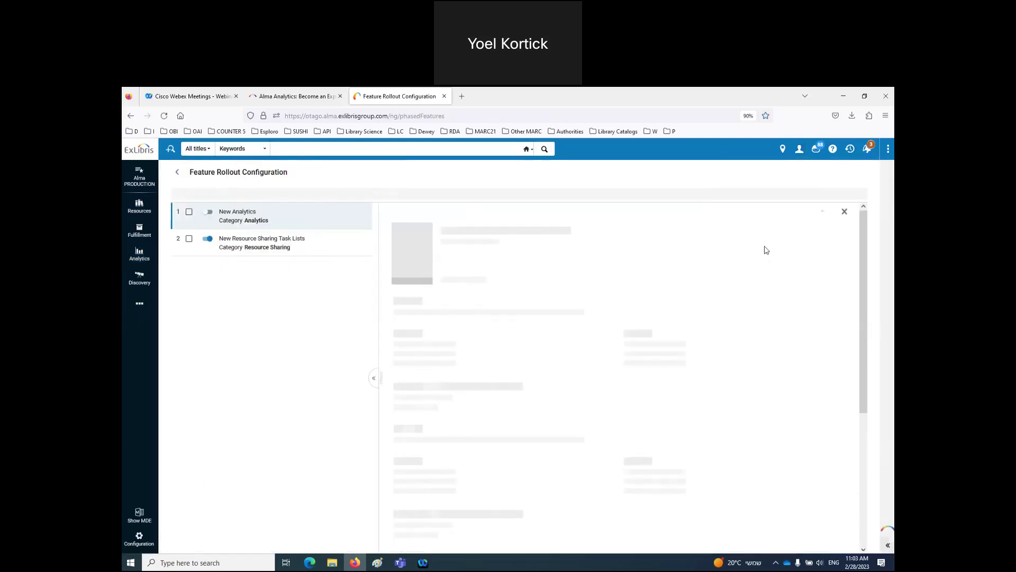
click(210, 213)
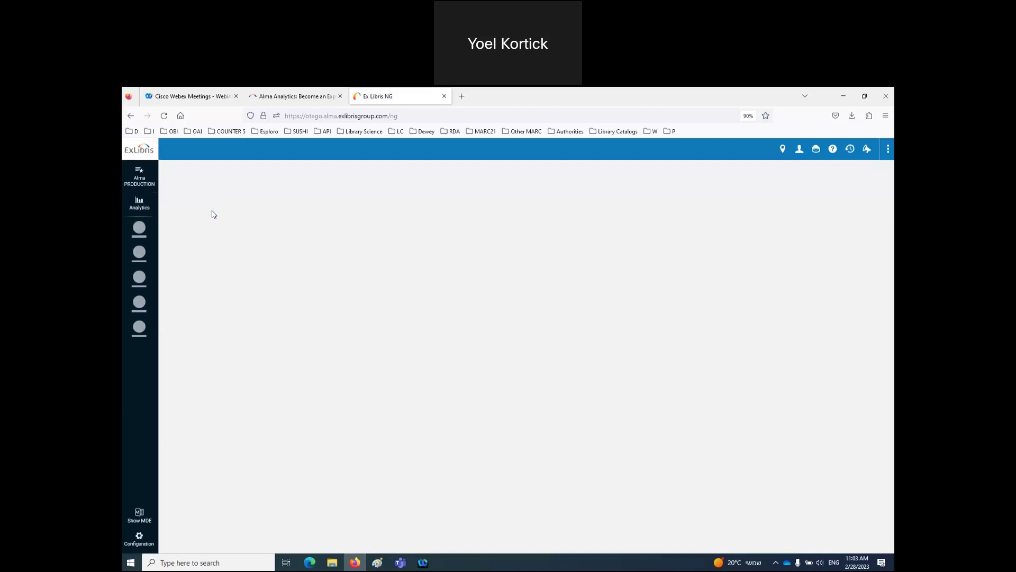
Launch Access Analytics from Alma's Analytics options in the new layout.
click(139, 205)
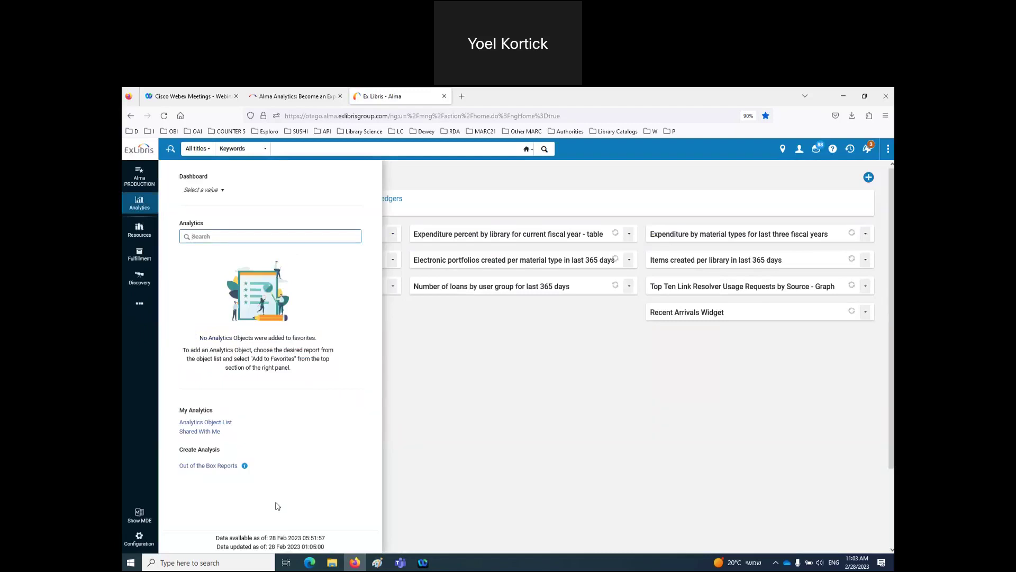
click(140, 205)
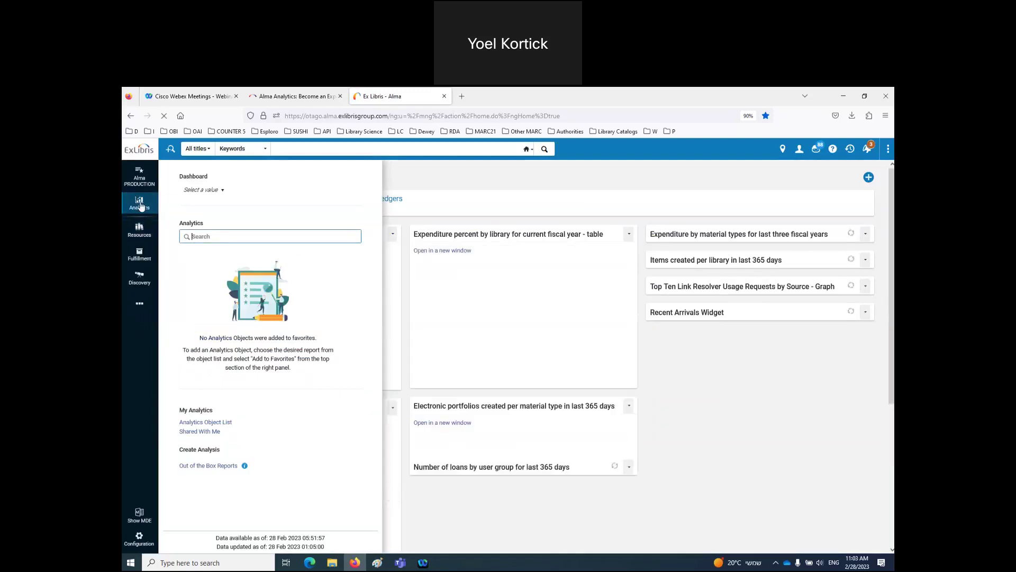
click(207, 465)
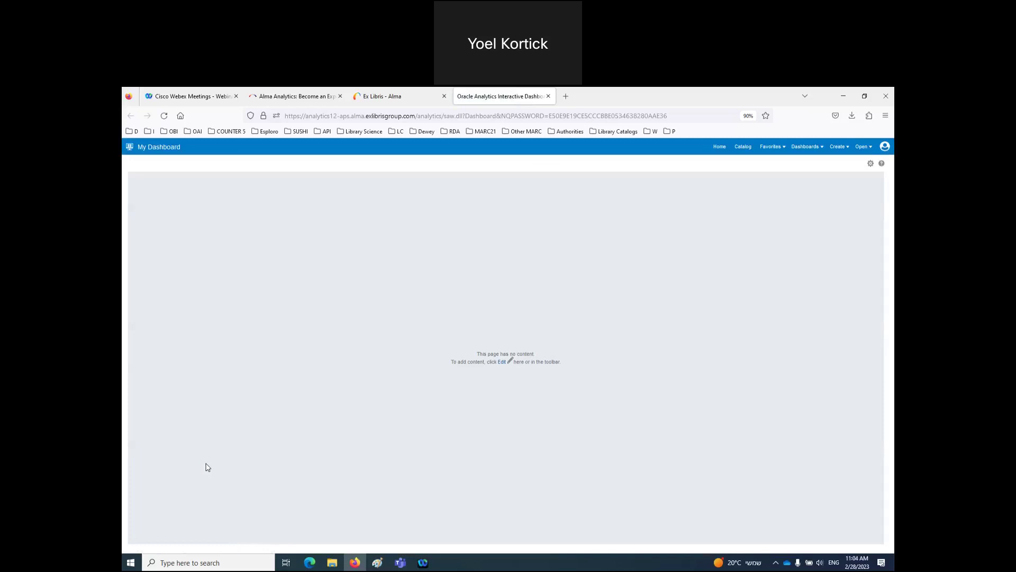
Open the bookmarked Alma 2023 Roadmap Webinar Series page separately and locate the Mar. 22 session "New and improved Alma Analytics Interface inside Alma".
click(565, 97)
click(652, 132)
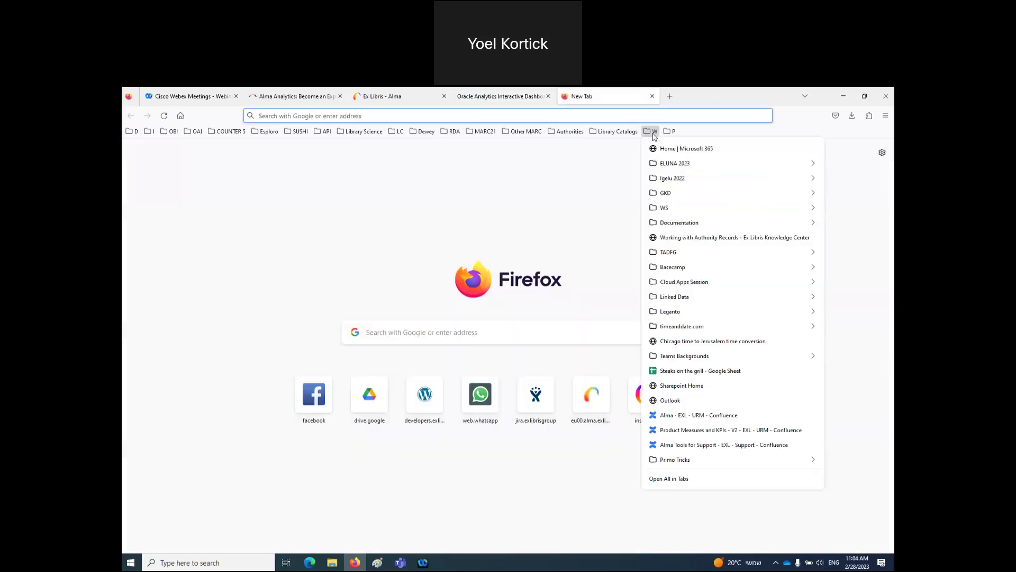
mouse_move(670, 192)
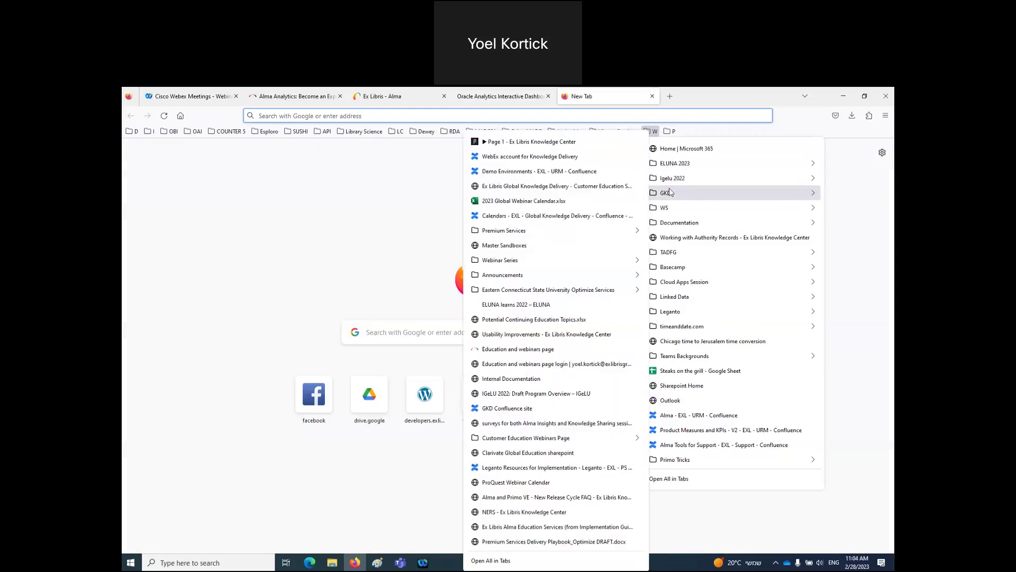
mouse_move(521, 261)
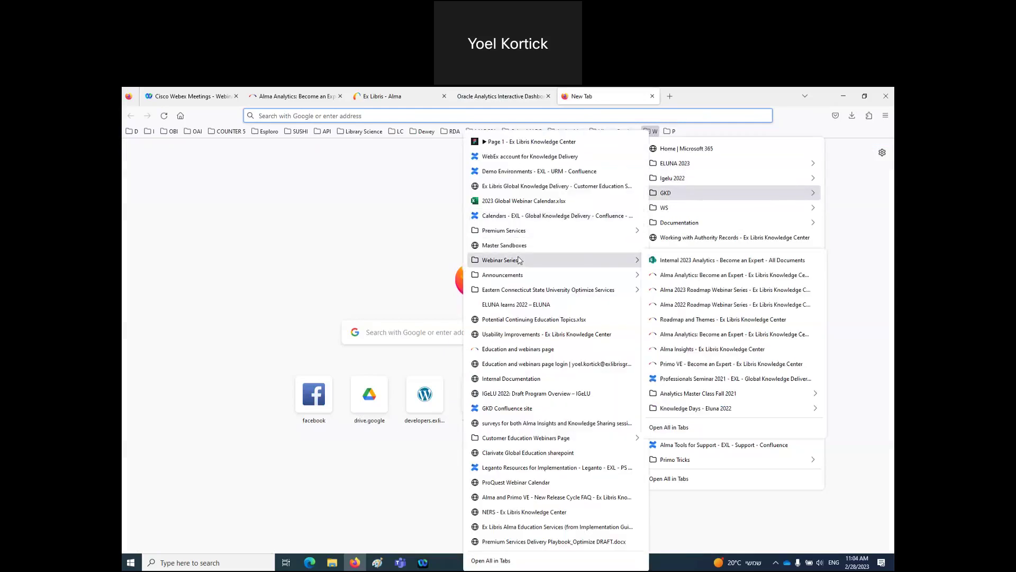
click(695, 290)
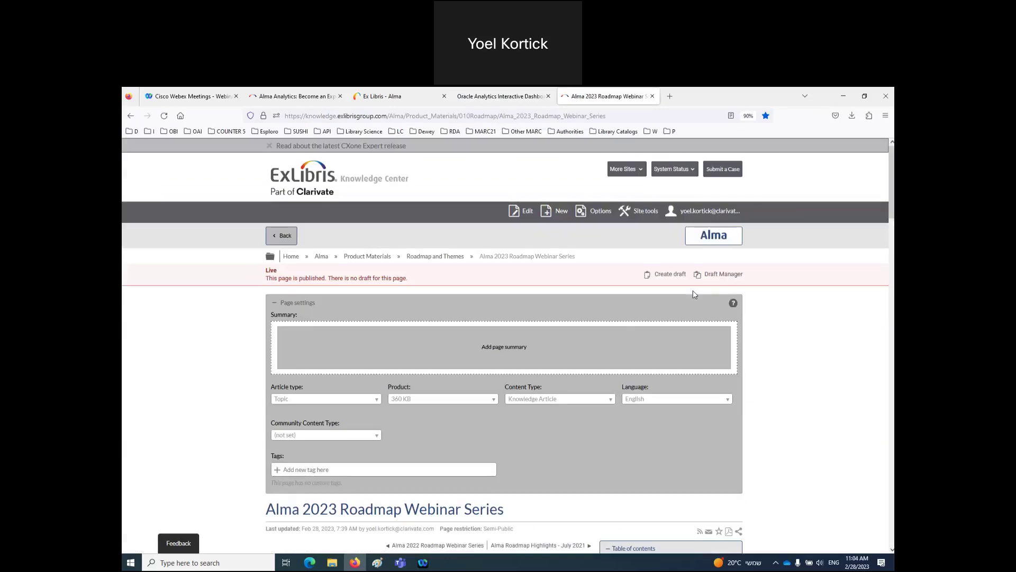
scroll(652, 351, down, 10)
scroll(652, 350, down, 4)
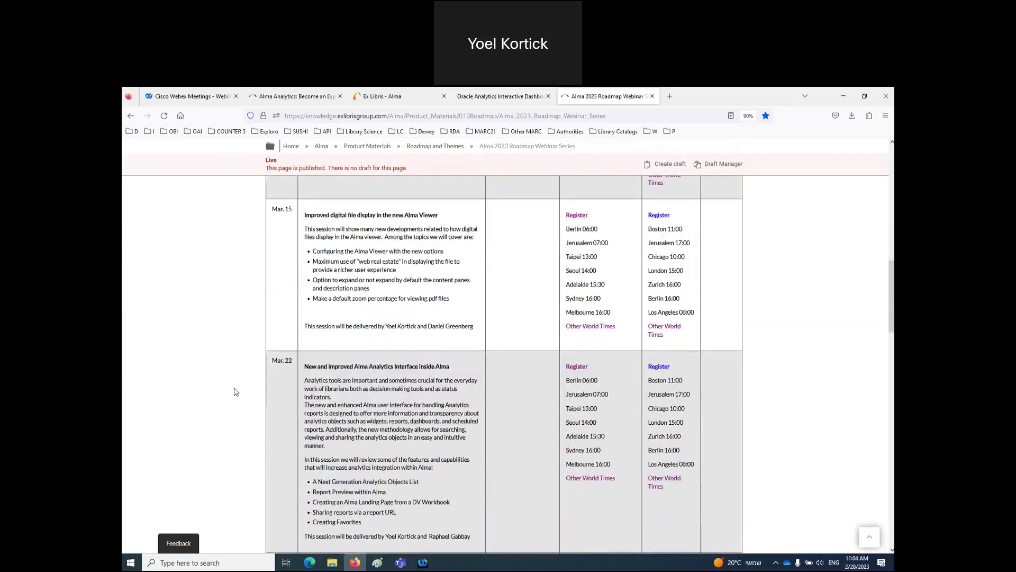
triple_click(320, 367)
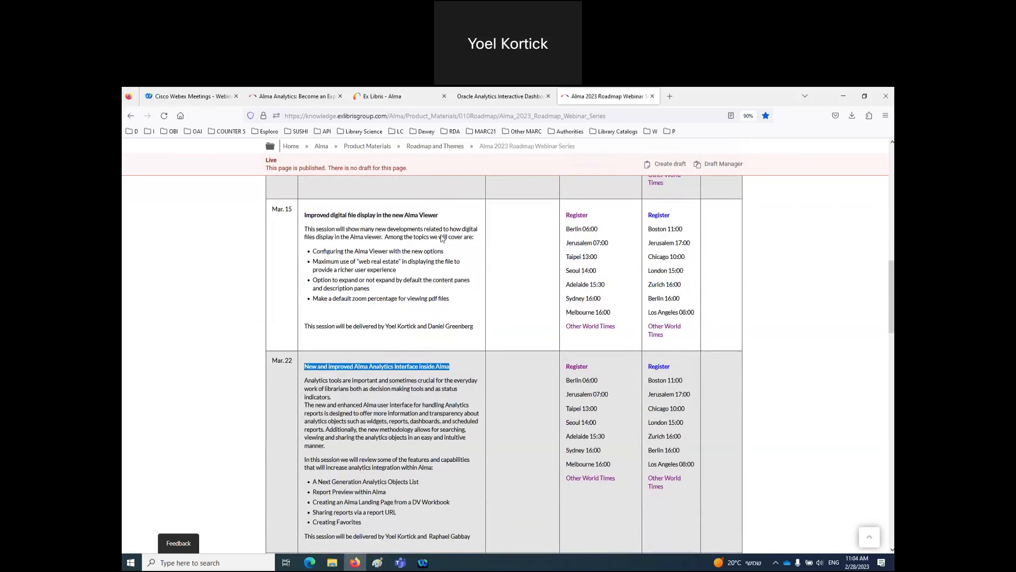
Copy the web address of the Alma 2023 Roadmap Webinar Series page.
click(470, 113)
right_click(470, 113)
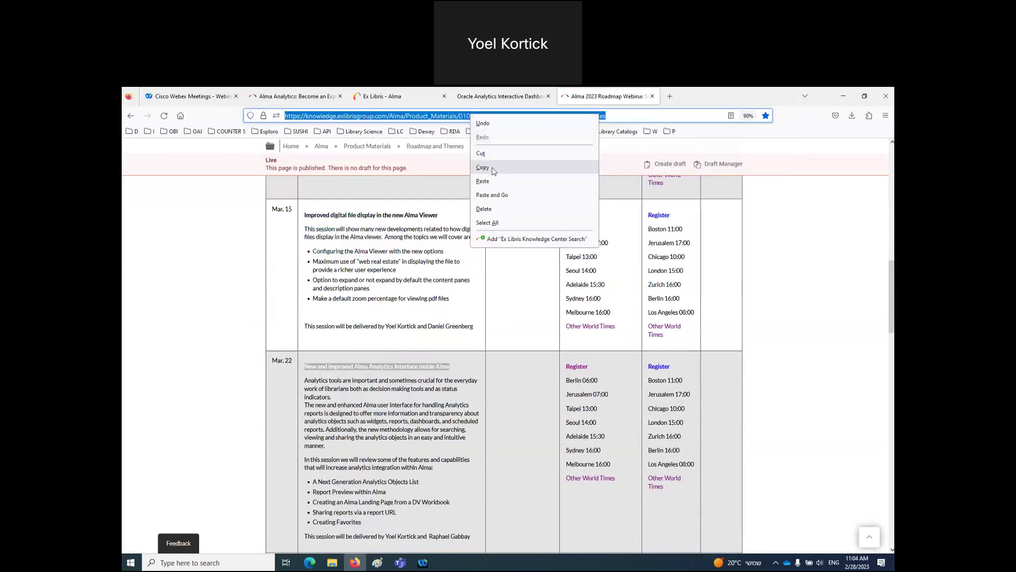
click(495, 168)
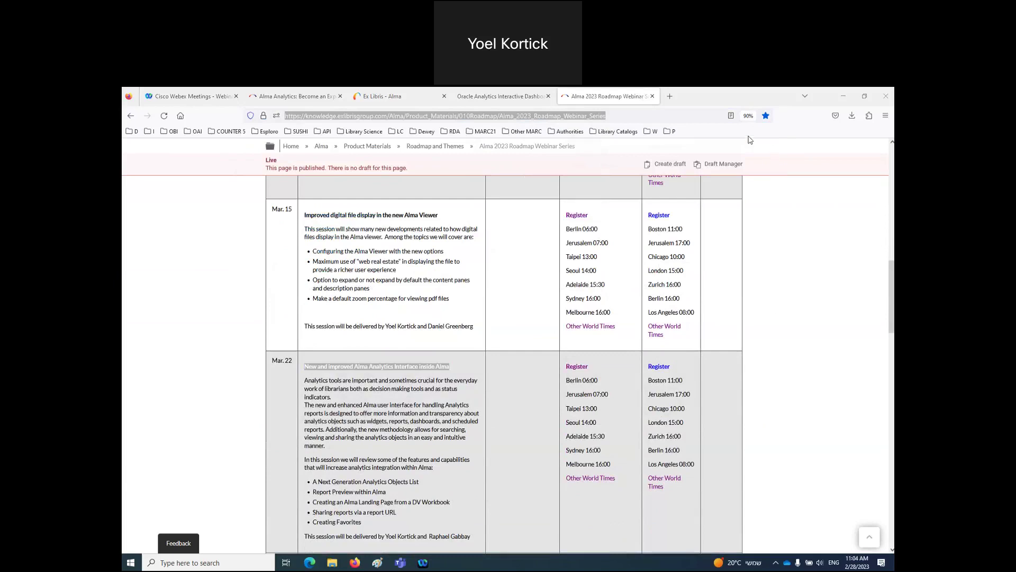
Switch back to Oracle Analytics and create a new analysis based on the E-Inventory subject area.
click(483, 98)
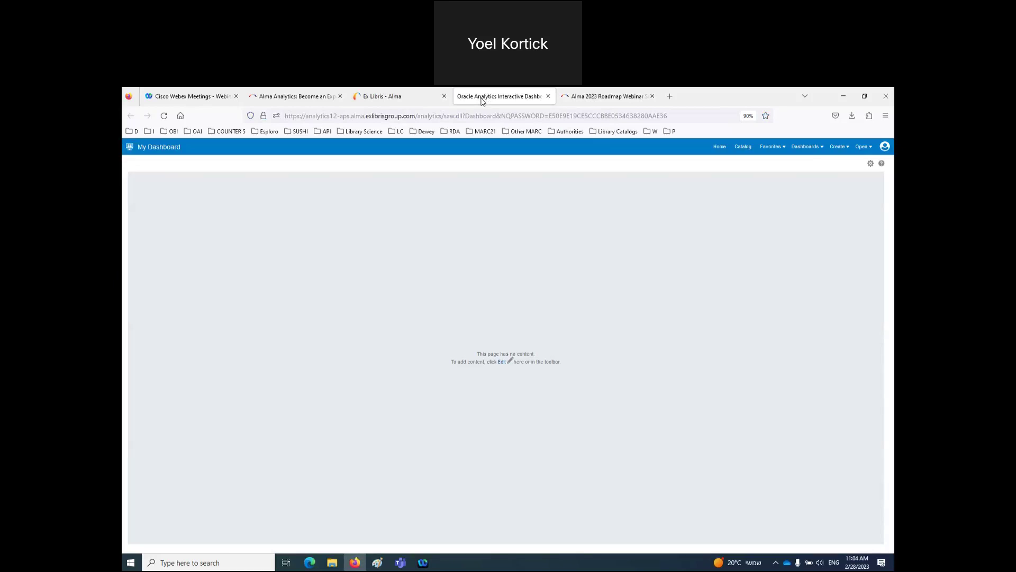
click(835, 148)
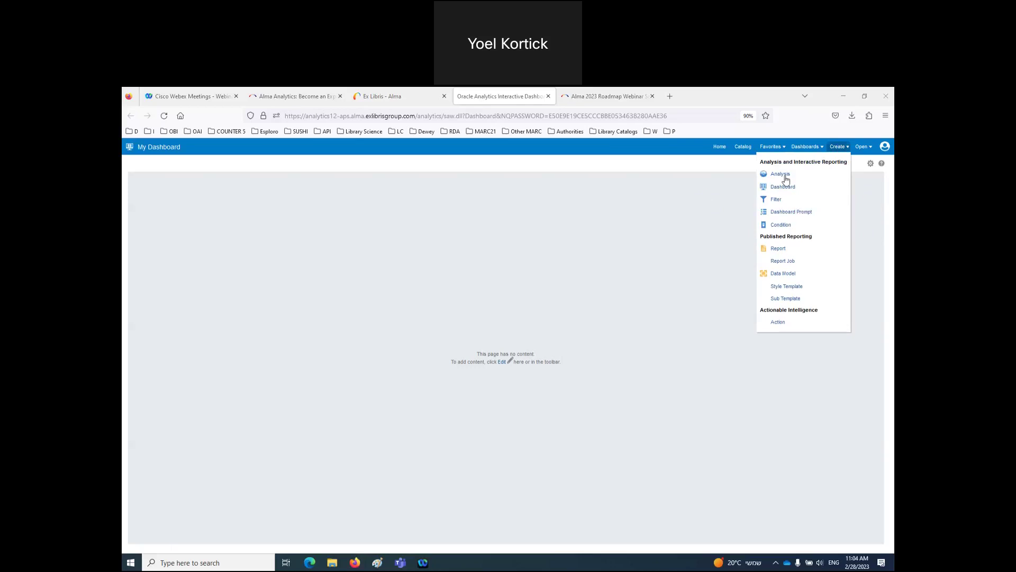
click(784, 174)
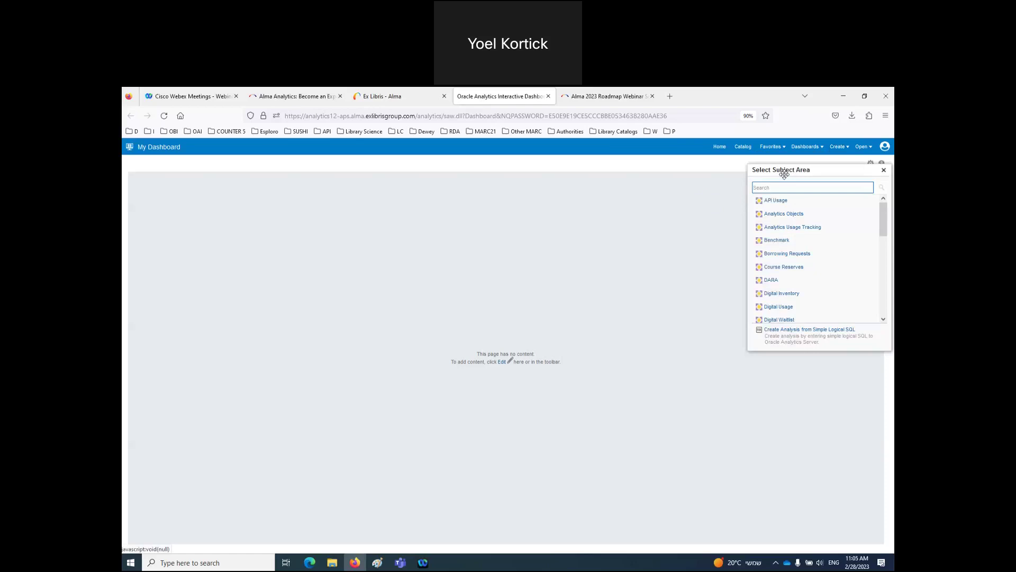
scroll(789, 254, down, 2)
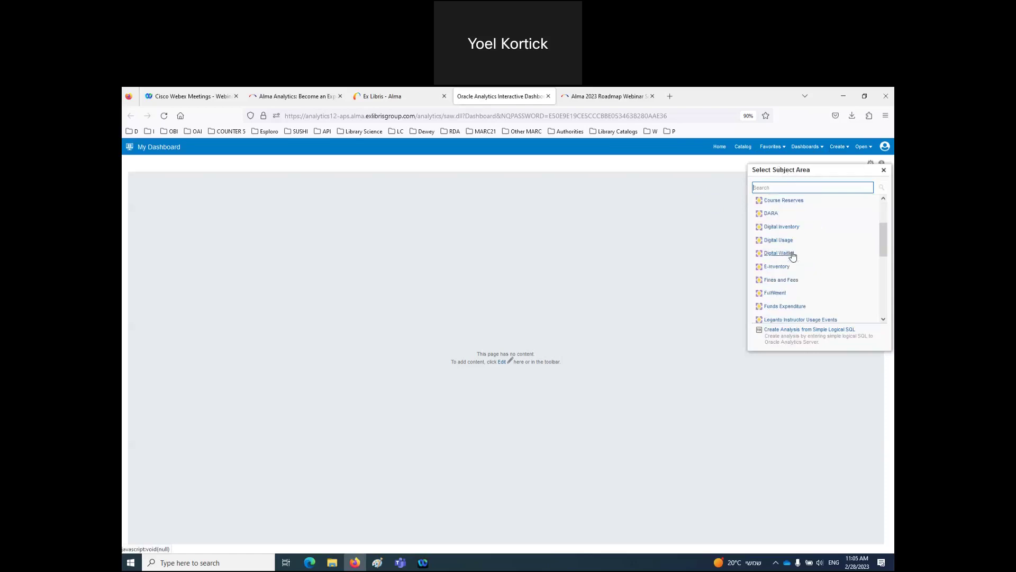
click(776, 267)
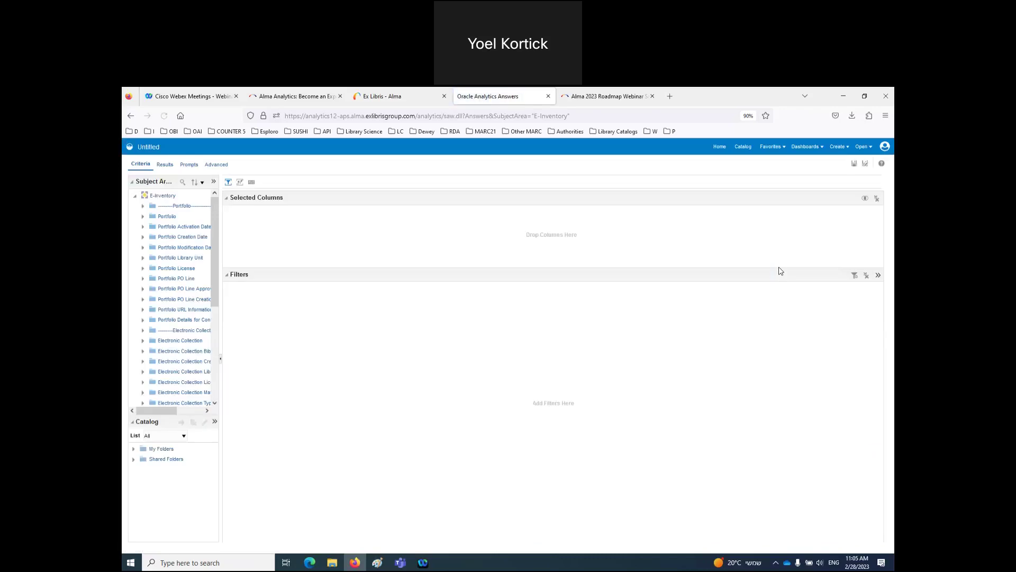
Widen the Subject Areas pane and expand the Cost Usage folder of E-Inventory.
drag(219, 280, 344, 290)
scroll(226, 334, down, 4)
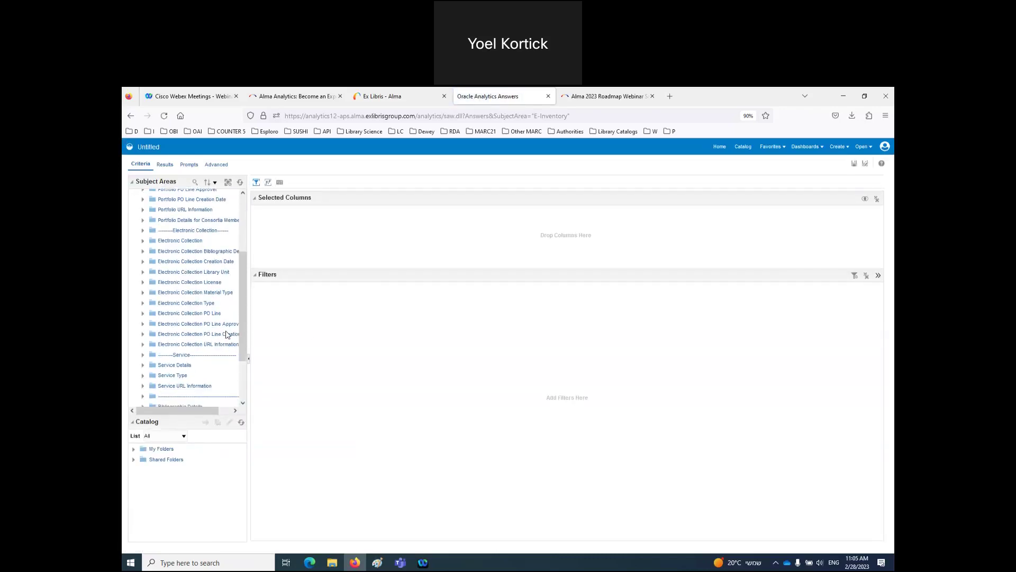
scroll(226, 335, down, 3)
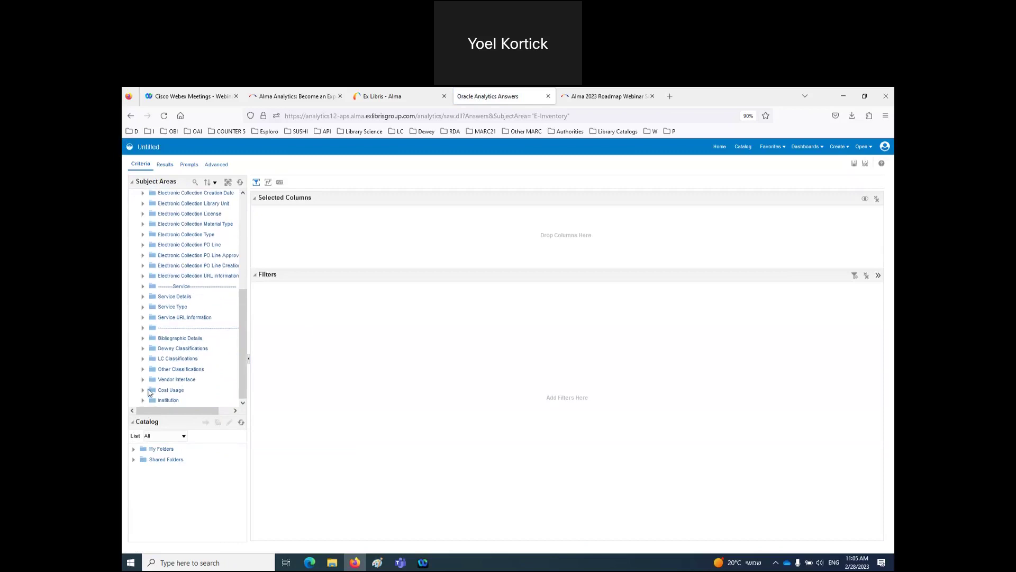
click(143, 391)
drag(248, 267, 409, 273)
scroll(235, 362, down, 2)
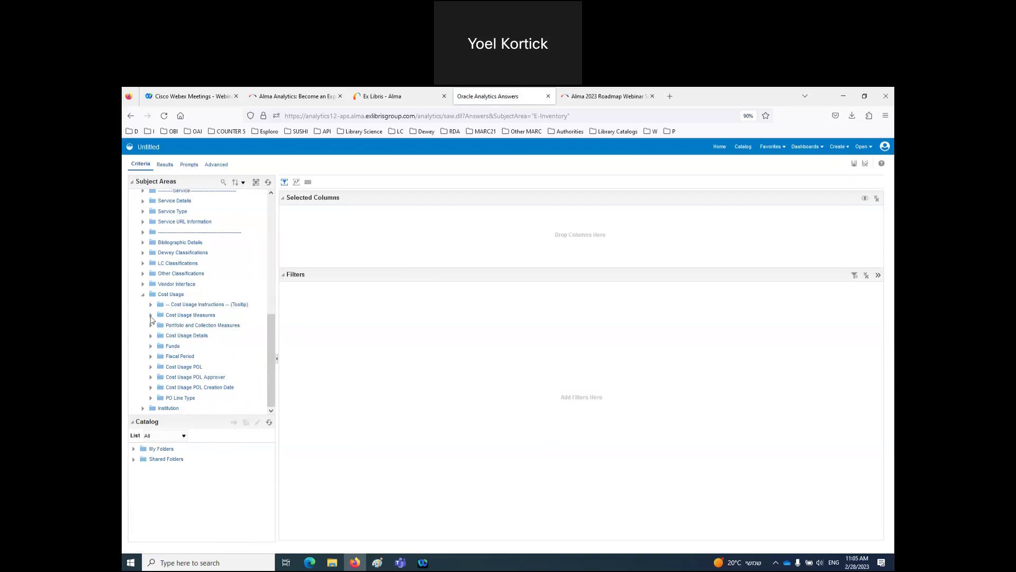
Expand Cost Usage Measures and review its fields, including Usage - Total, Use Per Cost and Usage TR_B1.
click(151, 316)
click(194, 347)
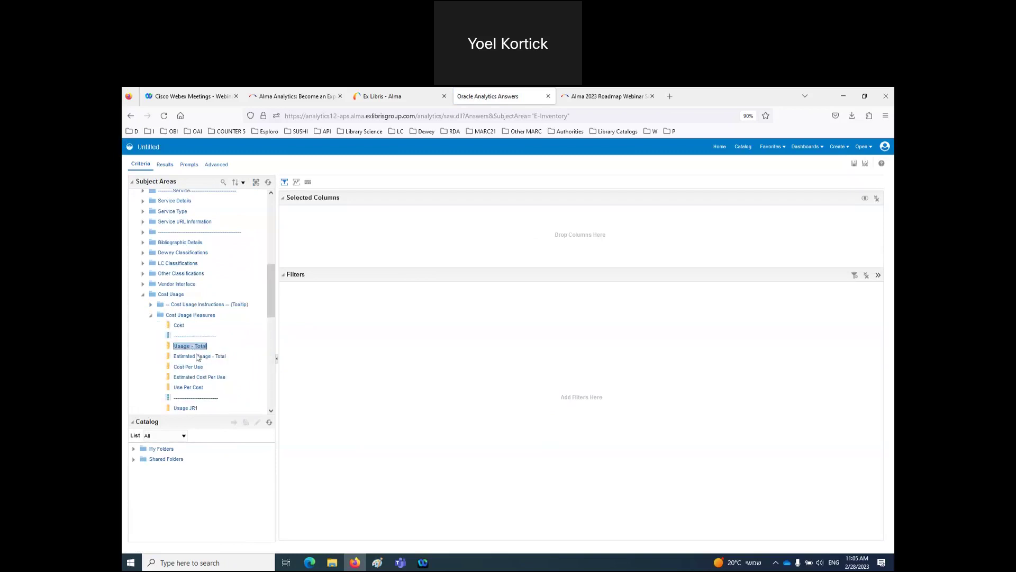
click(197, 386)
scroll(197, 388, down, 5)
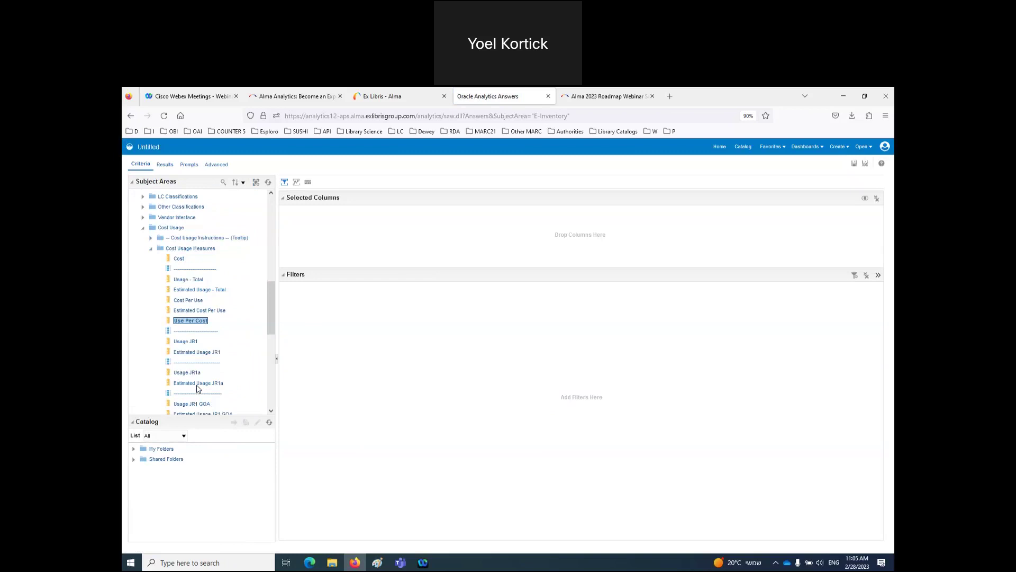
scroll(197, 388, down, 5)
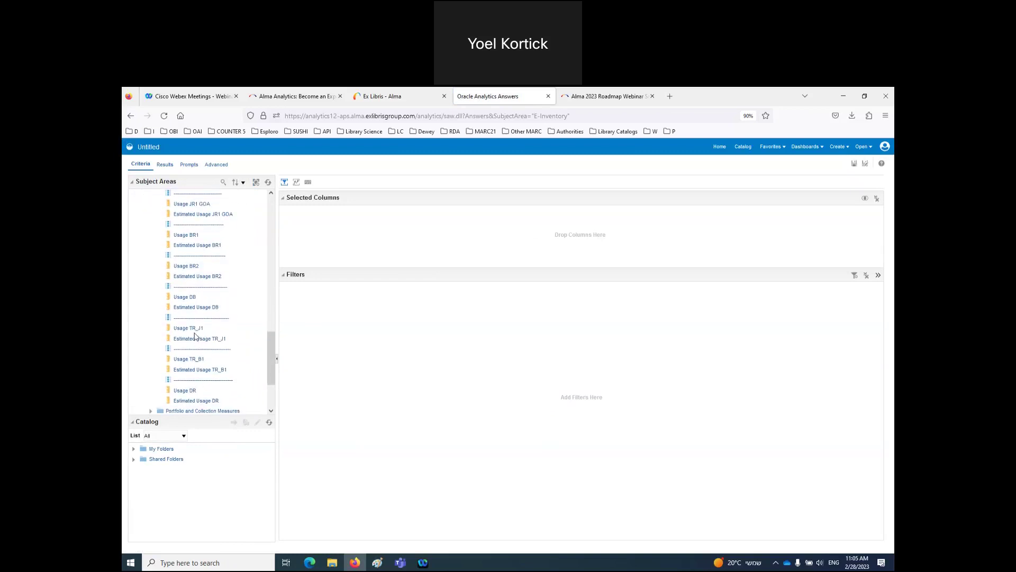
click(199, 362)
scroll(199, 362, up, 10)
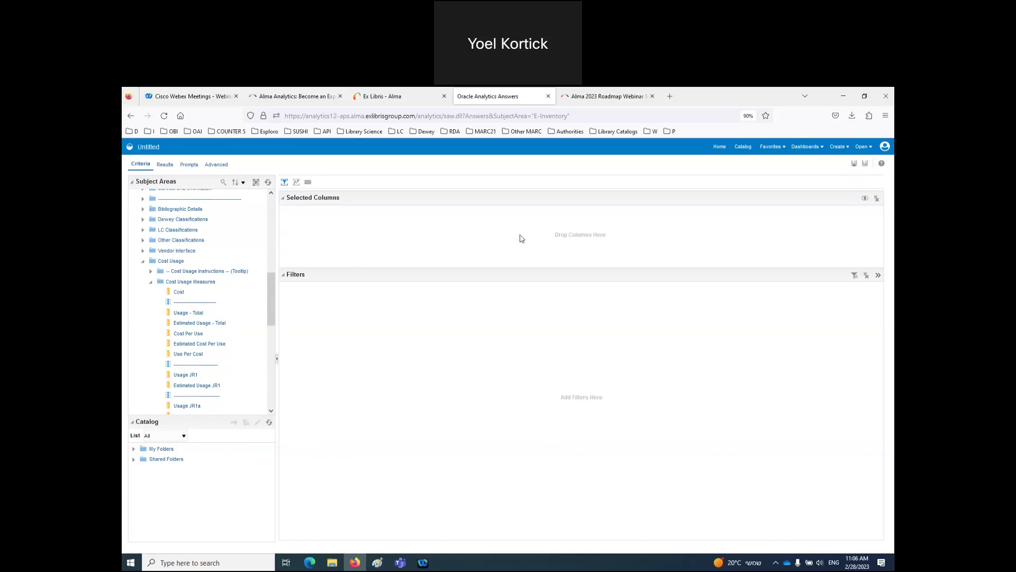
Create another new analysis, based on the Usage Data subject area.
click(841, 148)
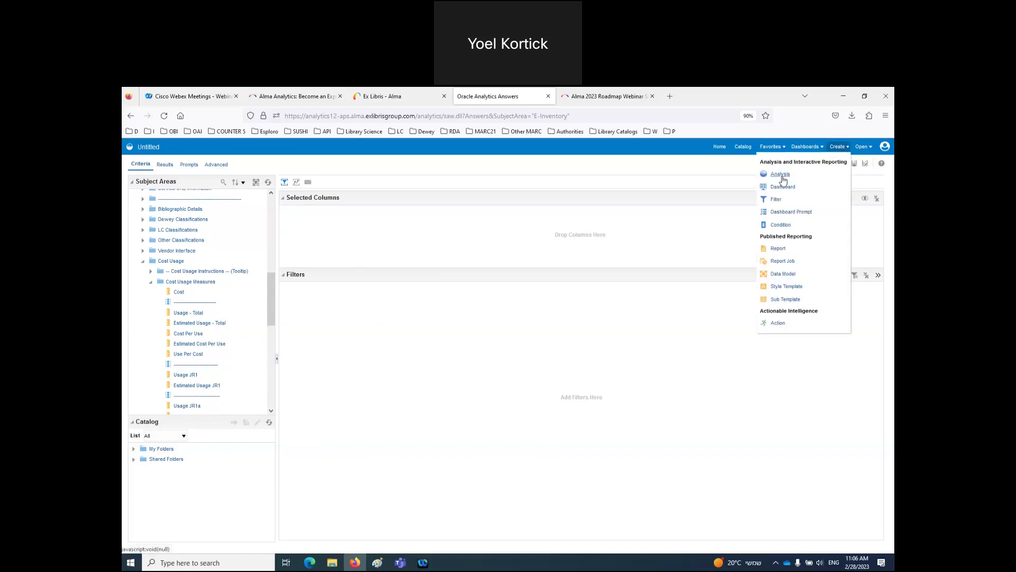
click(782, 175)
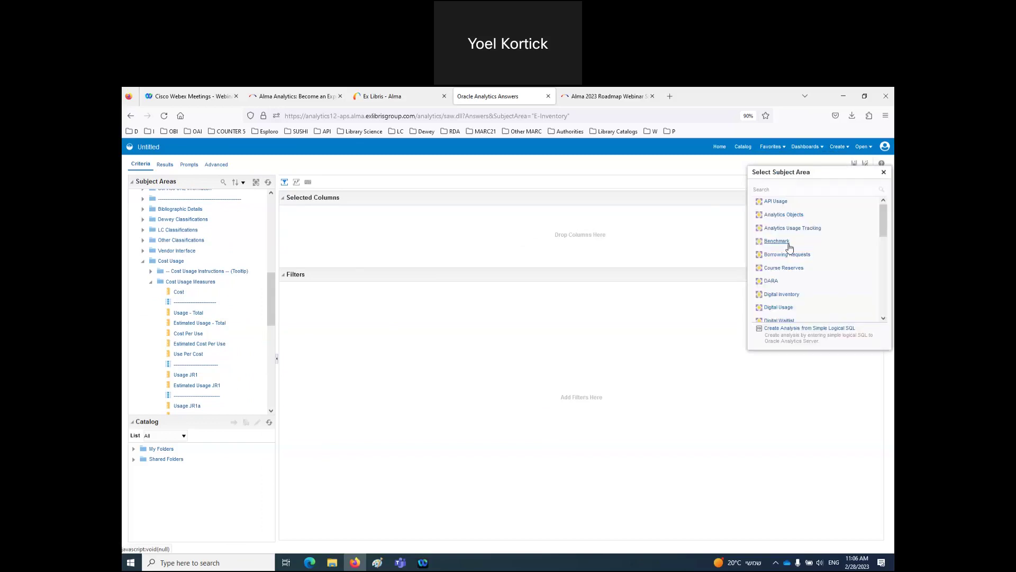
scroll(790, 247, down, 5)
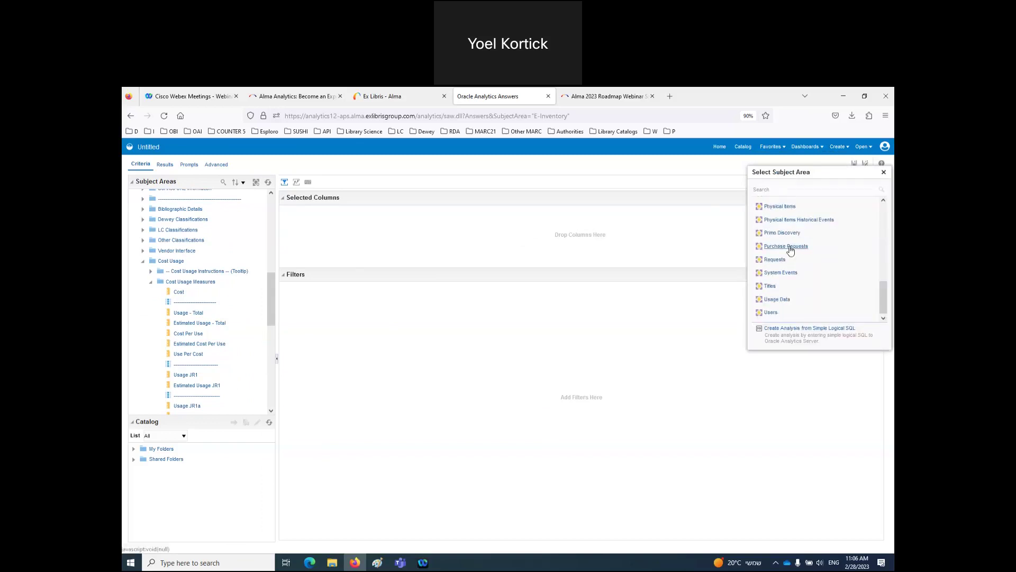
click(775, 300)
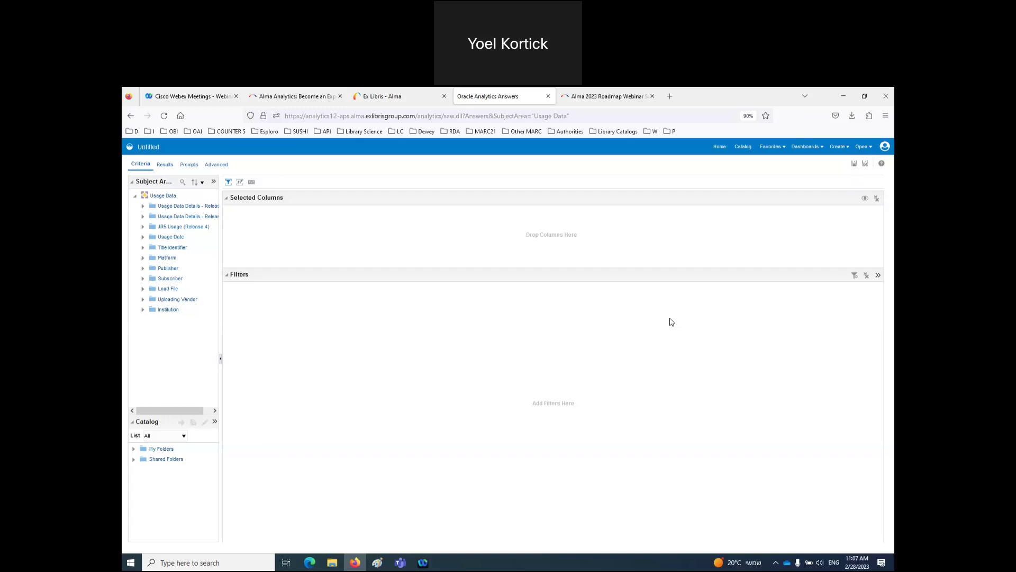
Open the Catalog and expand the Alma folder under Shared Folders.
click(743, 147)
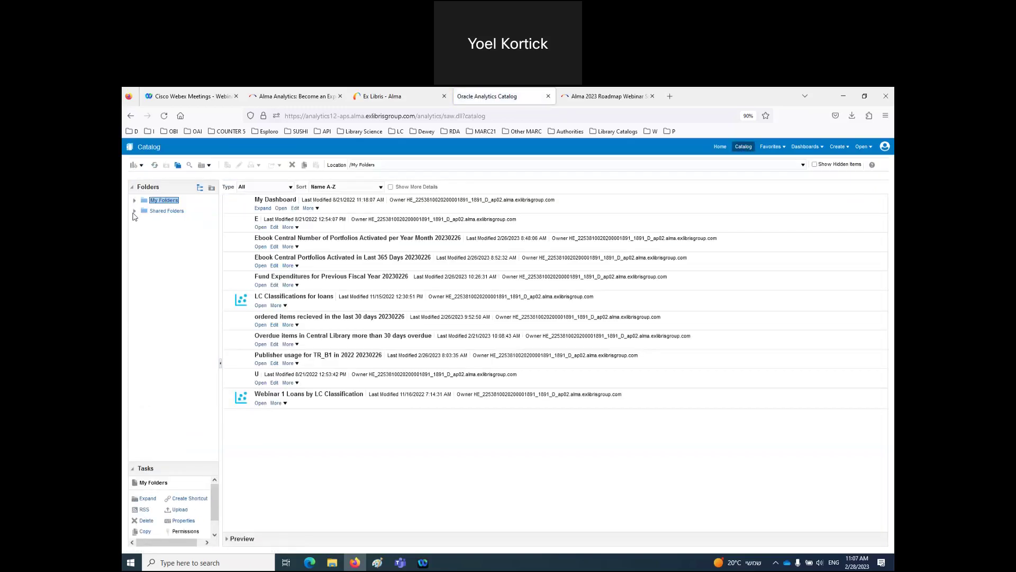
click(135, 211)
click(162, 222)
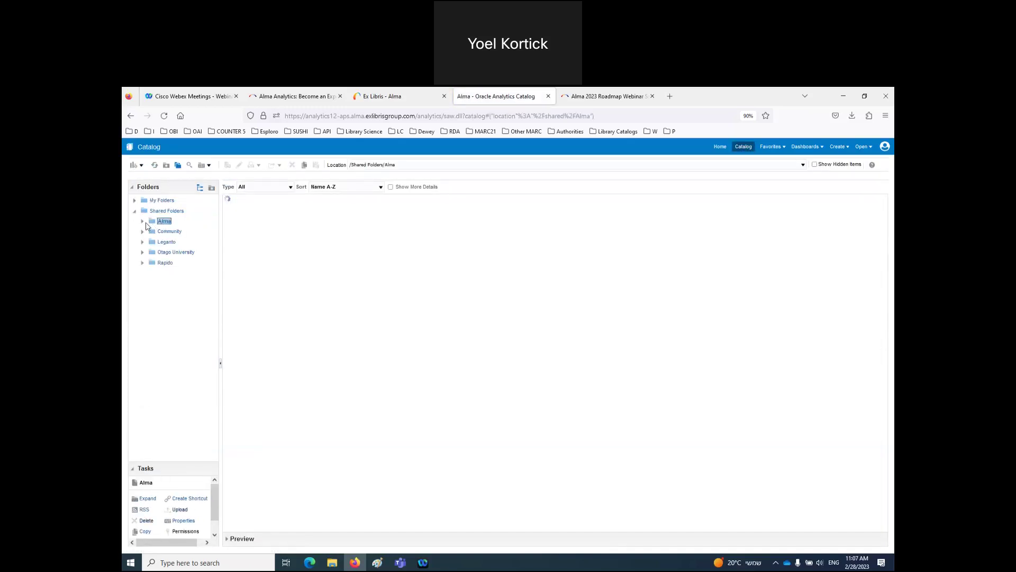
click(142, 221)
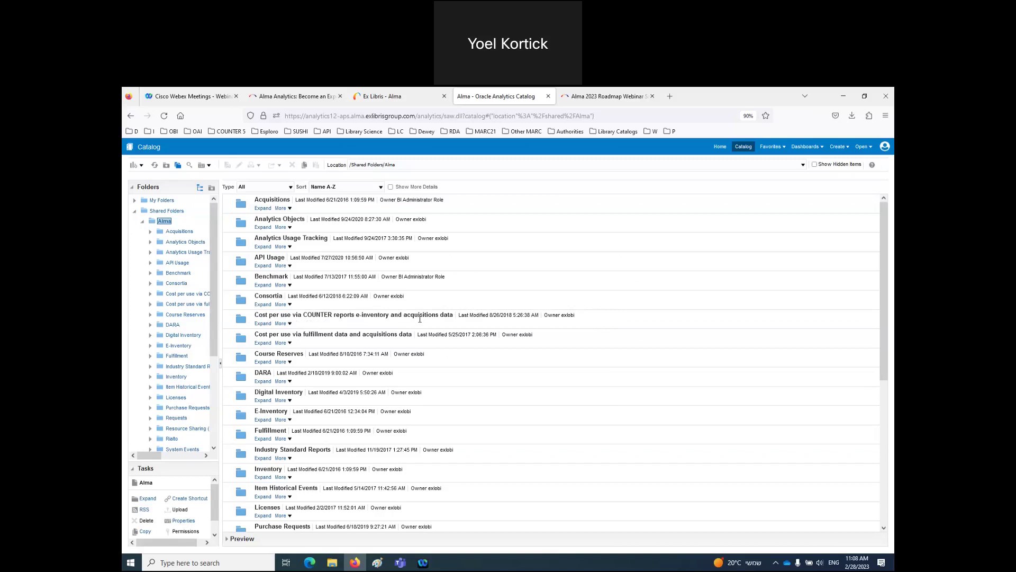
Open the Electronic Cost Usage Dashboard from the Dashboards subfolder of "Cost per use via COUNTER reports e-inventory and acquisitions data".
click(263, 324)
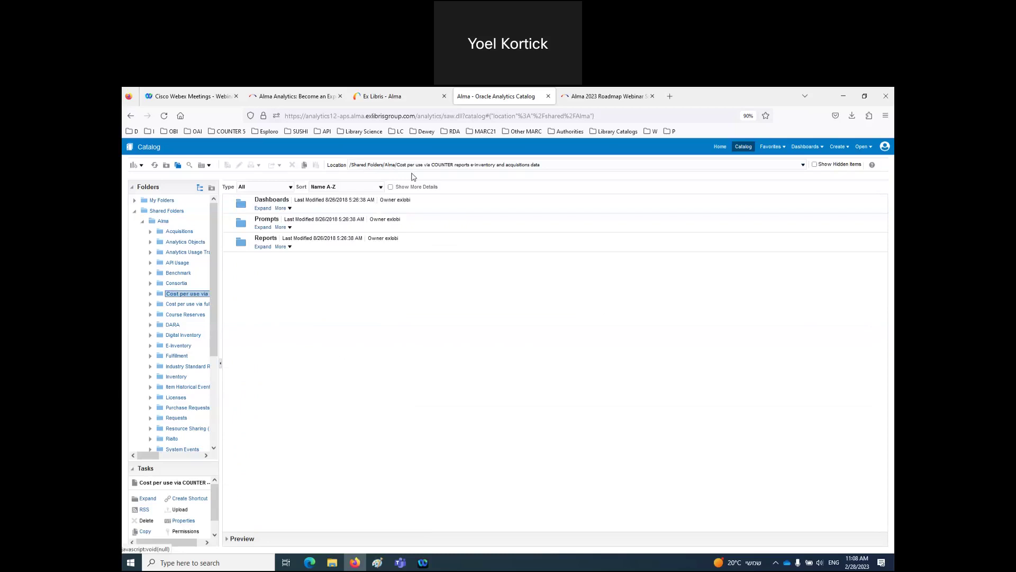
key(ctrl+plus)
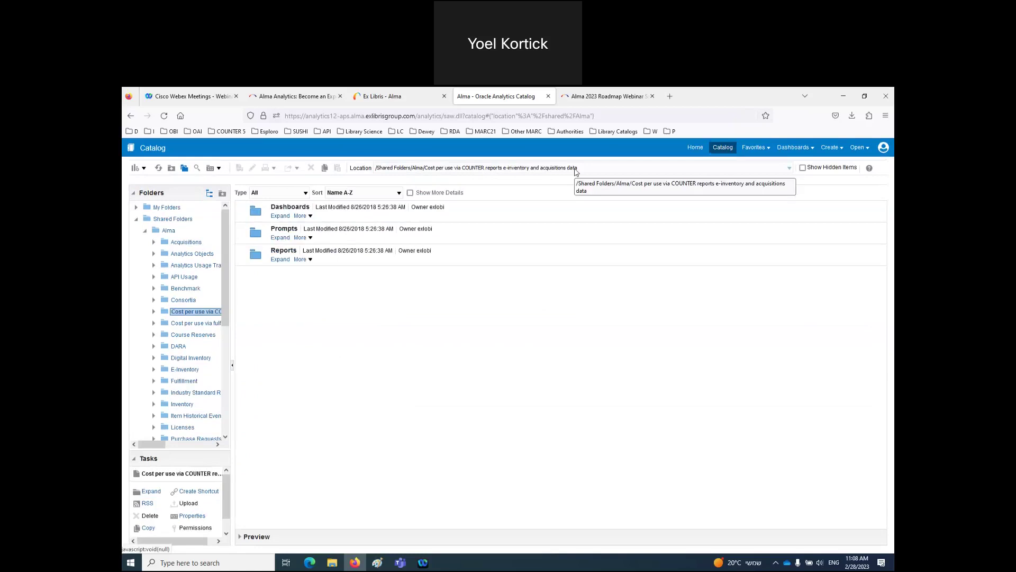
click(280, 216)
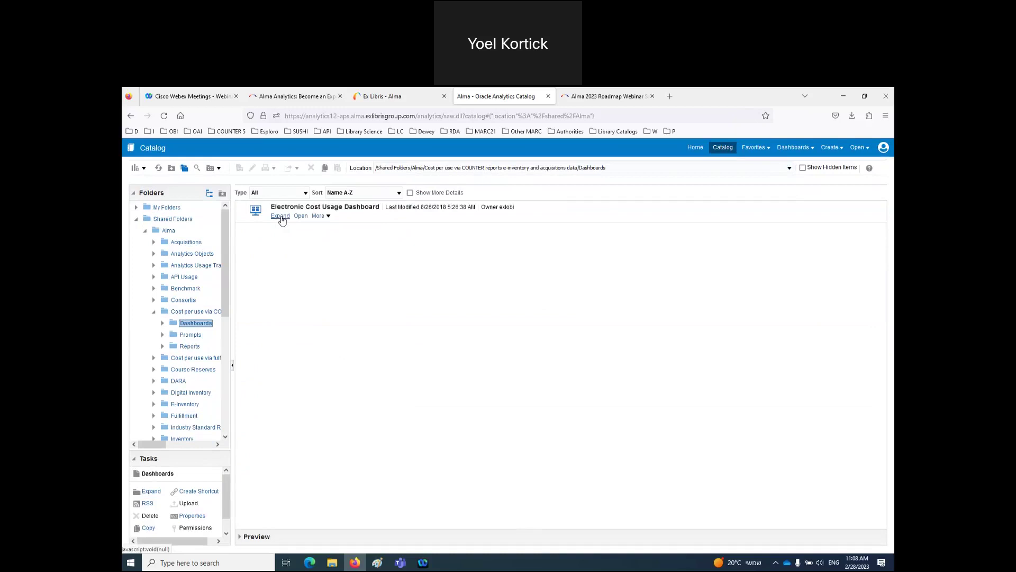
click(300, 217)
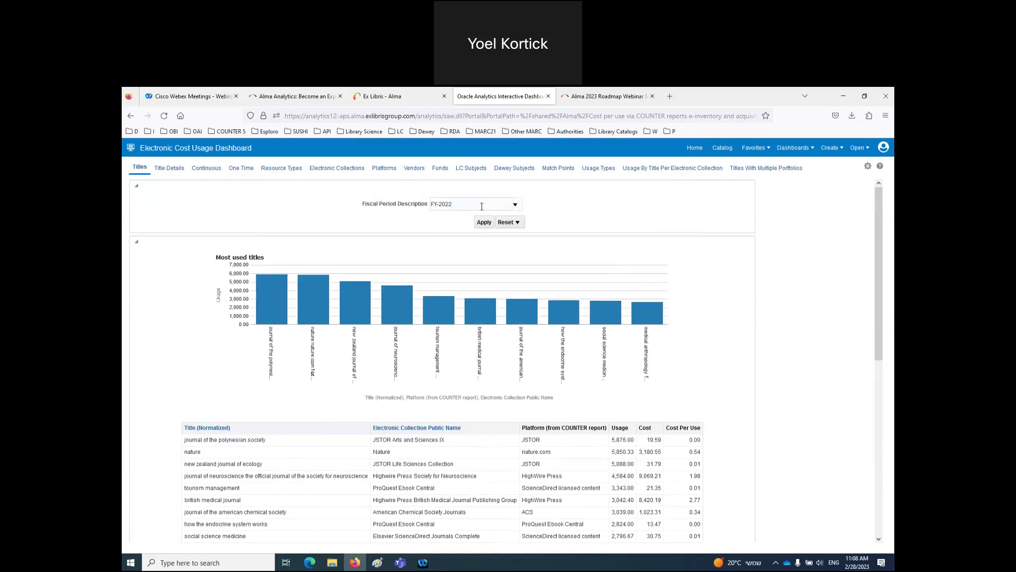
Examine the Fiscal Period Description choices and the platform, usage and cost columns of the Most used titles table.
click(515, 207)
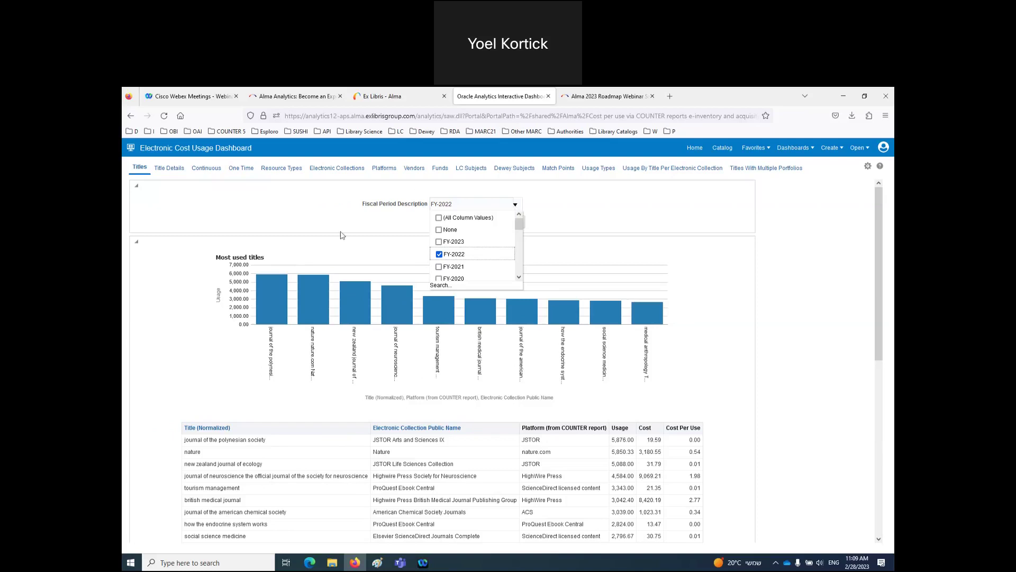
click(172, 277)
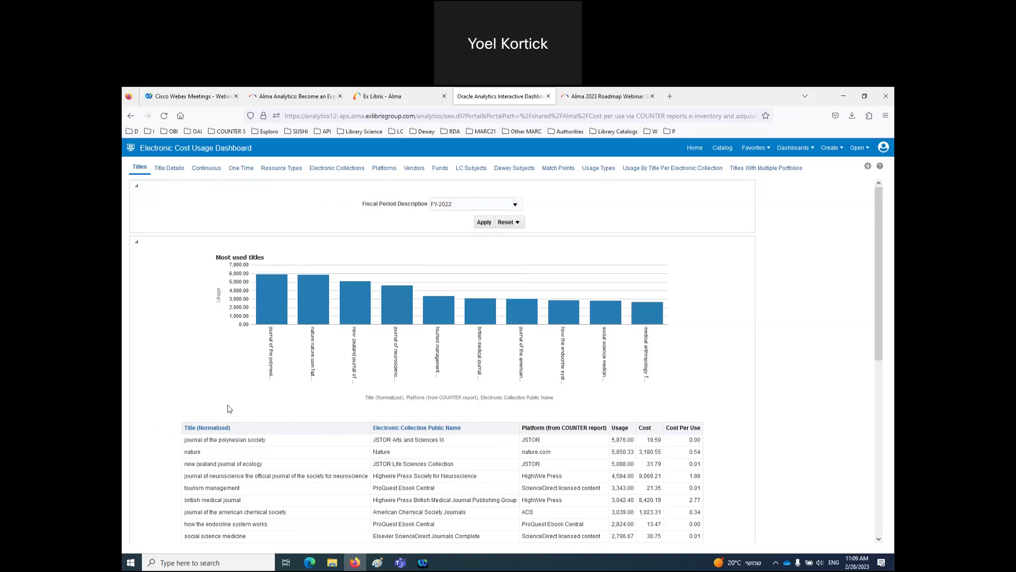
scroll(228, 408, down, 3)
scroll(227, 433, down, 2)
scroll(228, 433, up, 5)
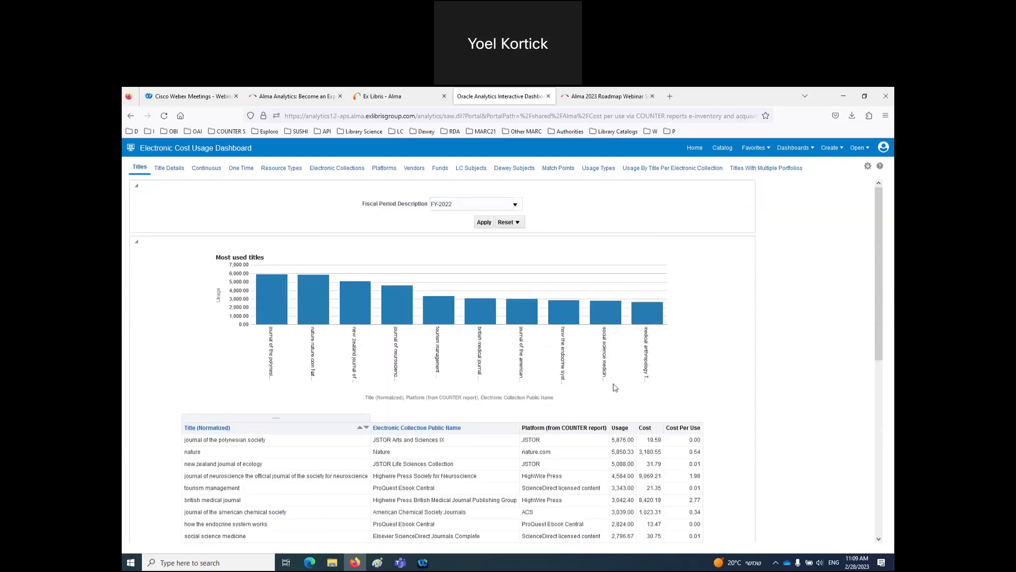
scroll(265, 418, down, 3)
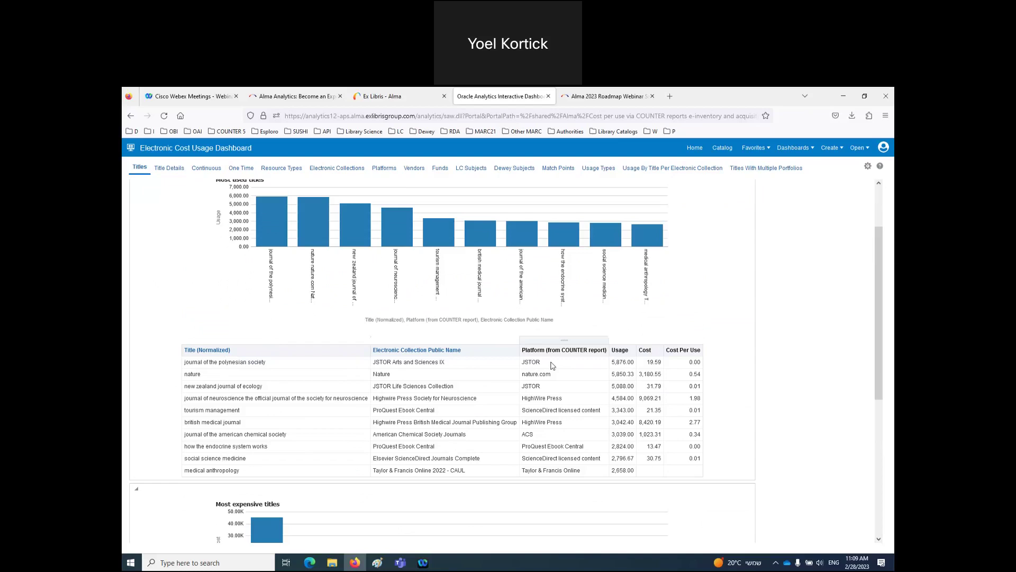
click(622, 365)
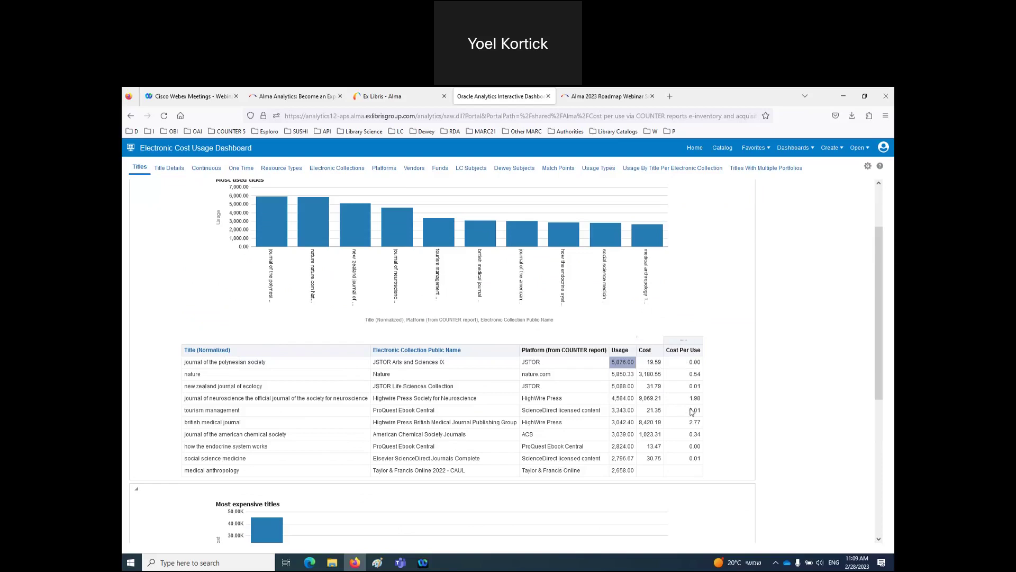
Switch to File Explorer and open the SUSHI_ProQuest Ebook Central tr_b1 response JSON file from the session 3 "my stuff" folder.
click(331, 563)
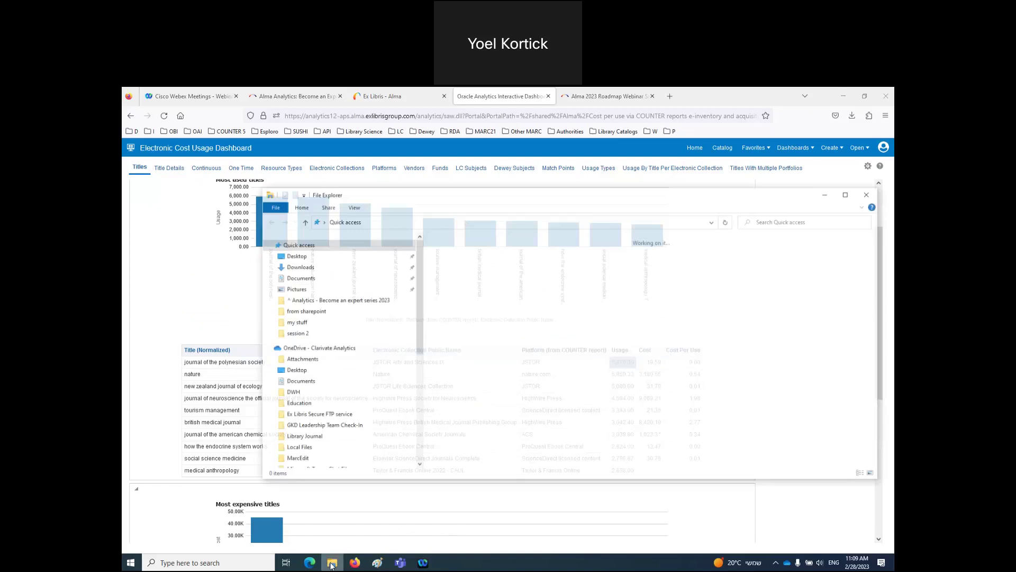
click(345, 301)
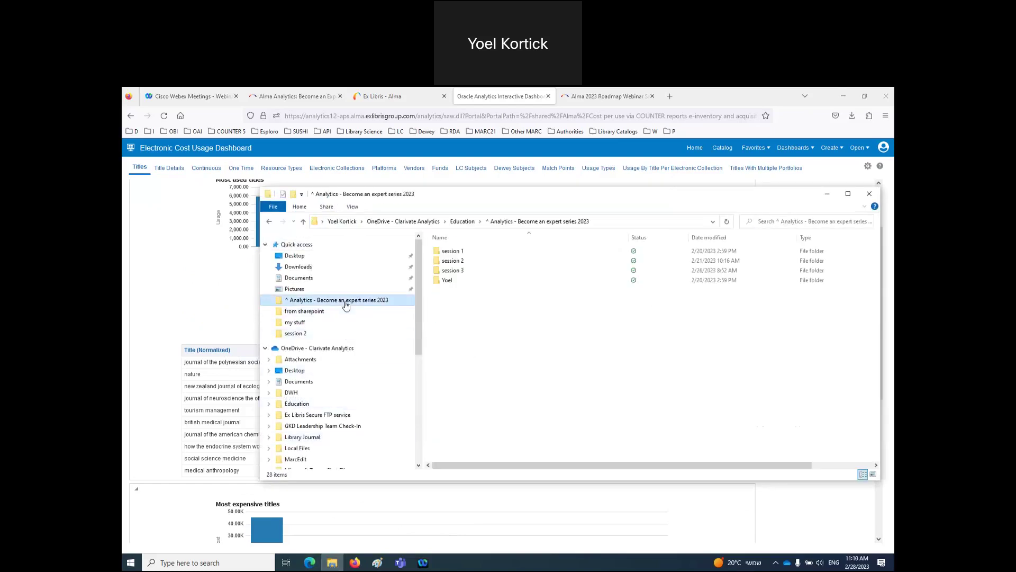
double_click(453, 270)
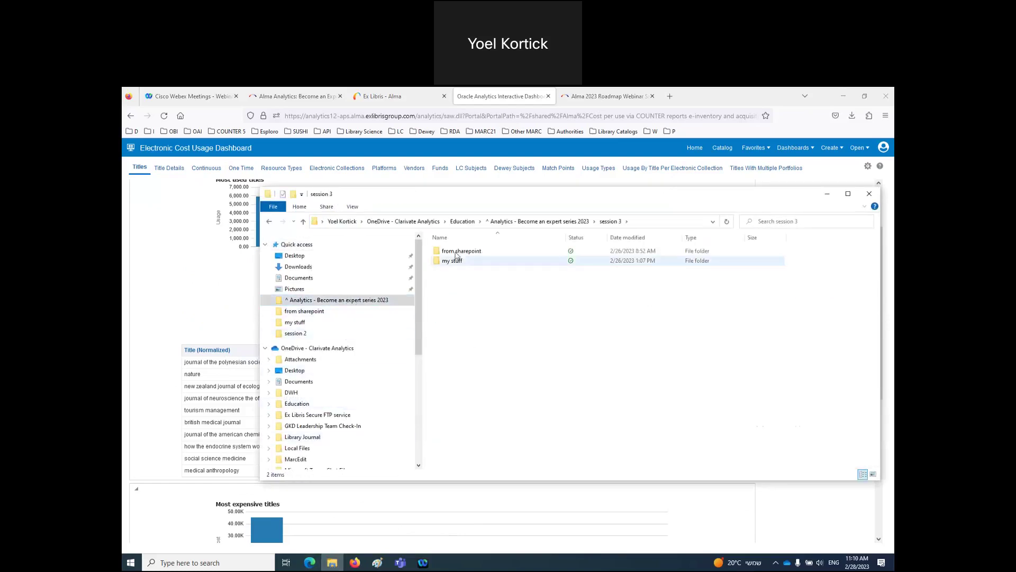
double_click(455, 260)
click(459, 281)
right_click(468, 282)
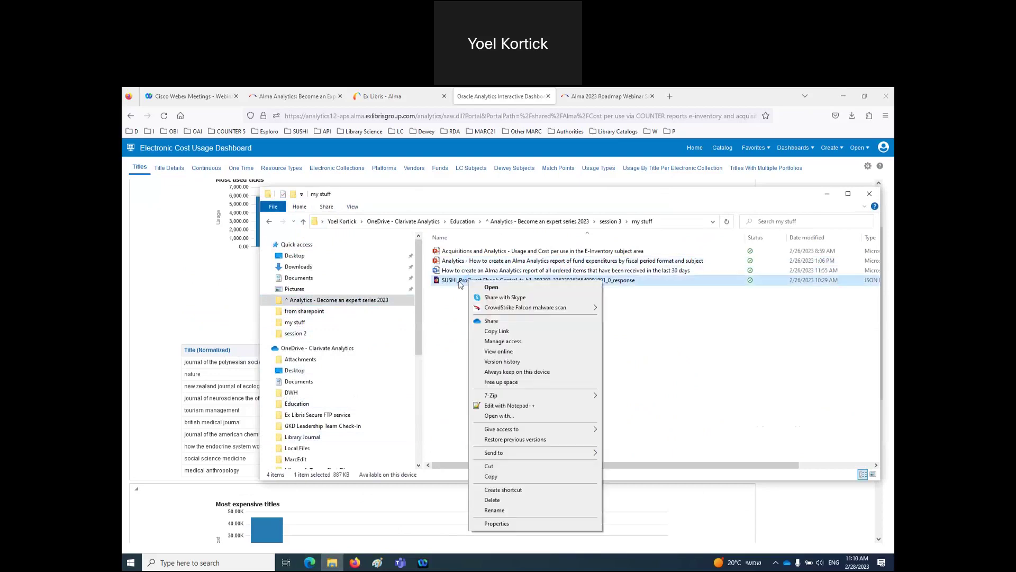
double_click(459, 281)
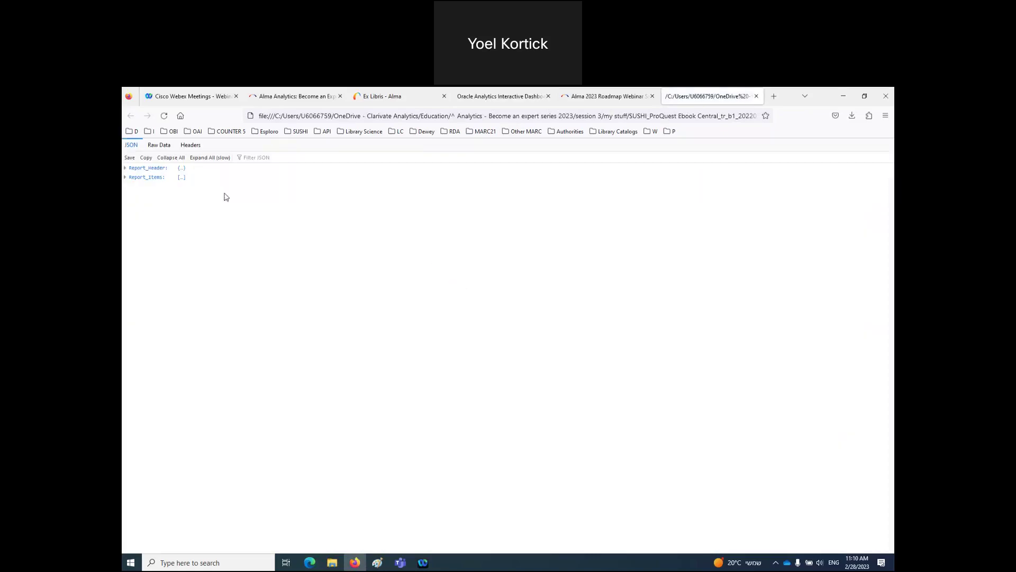
Show the JSON file's raw data in pretty-print format and view its first Report_Items entries.
click(157, 148)
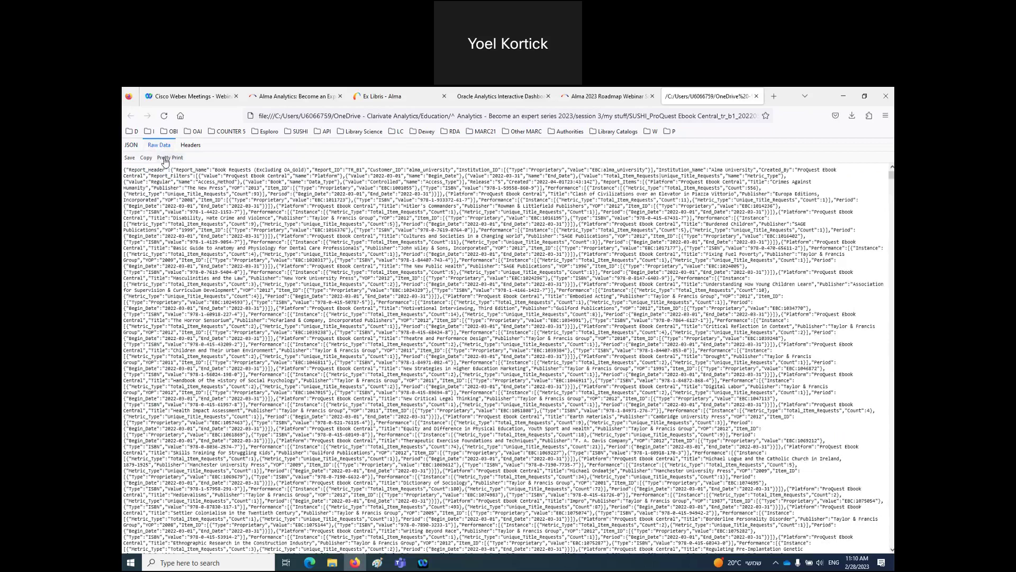
click(165, 159)
scroll(344, 333, down, 3)
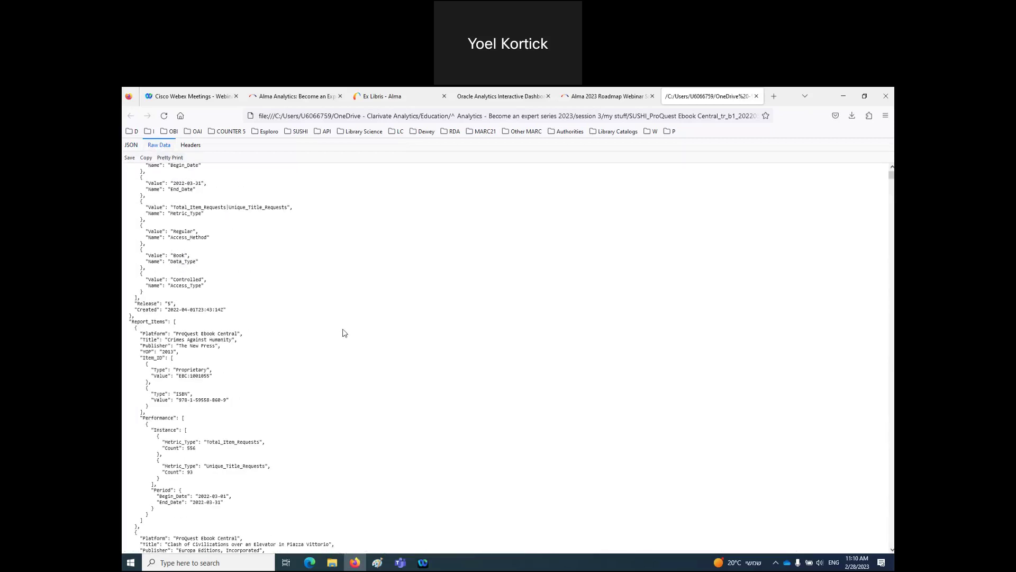
Enlarge the JSON text to 133% and highlight the Total_Item_Requests and Unique_Title_Requests metric types of "Crimes Against Humanity".
scroll(345, 332, down, 3)
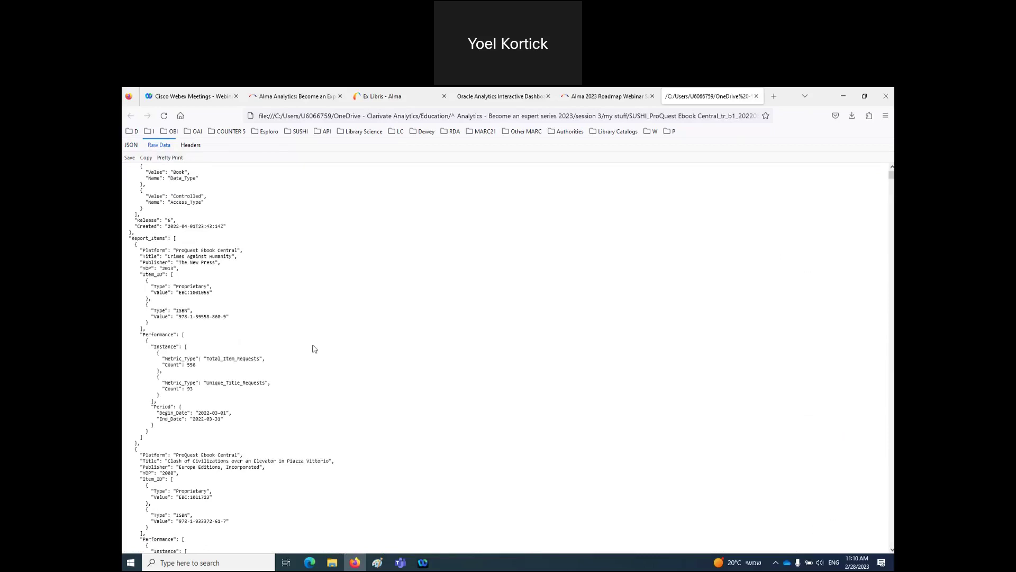
drag(207, 357, 262, 361)
key(ctrl+plus)
key(ctrl+plus)
key(ctrl+plus)
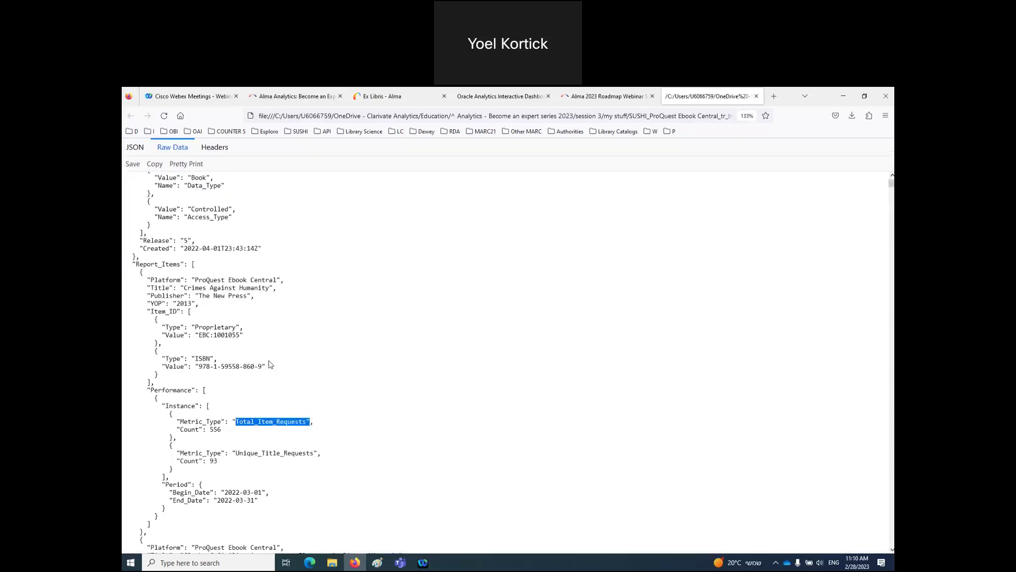
scroll(271, 339, down, 3)
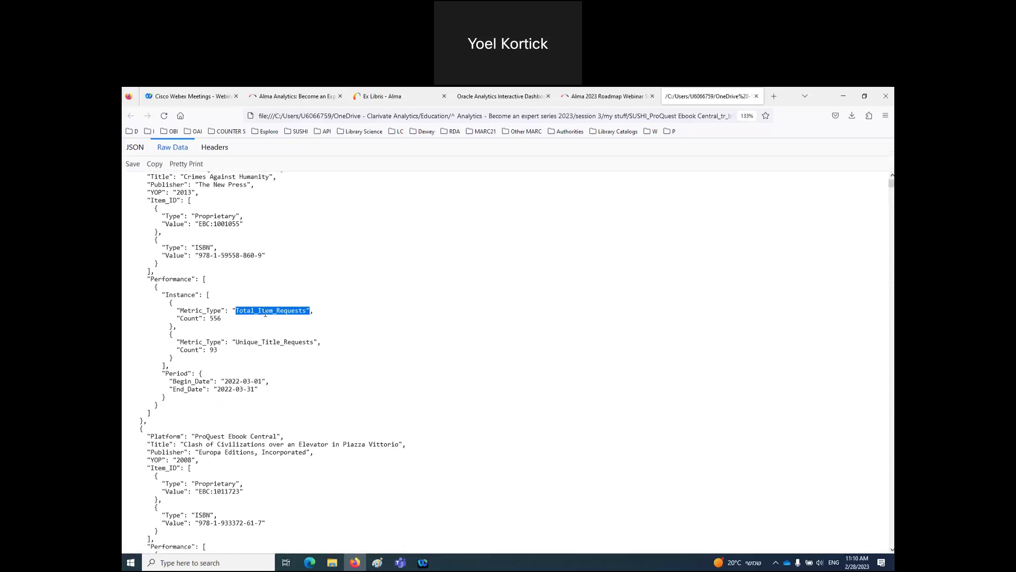
drag(236, 343, 315, 341)
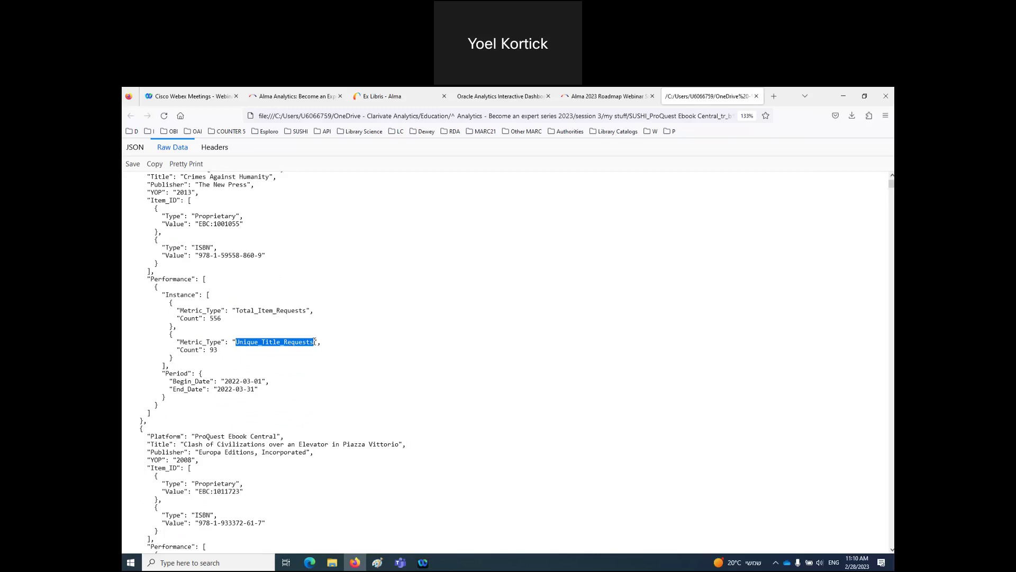
Point out the title, publisher, YOP and both metric types in the "Crimes Against Humanity" entry by selecting their text.
double_click(223, 176)
click(222, 177)
double_click(220, 185)
double_click(183, 192)
drag(322, 343, 231, 342)
drag(314, 311, 232, 311)
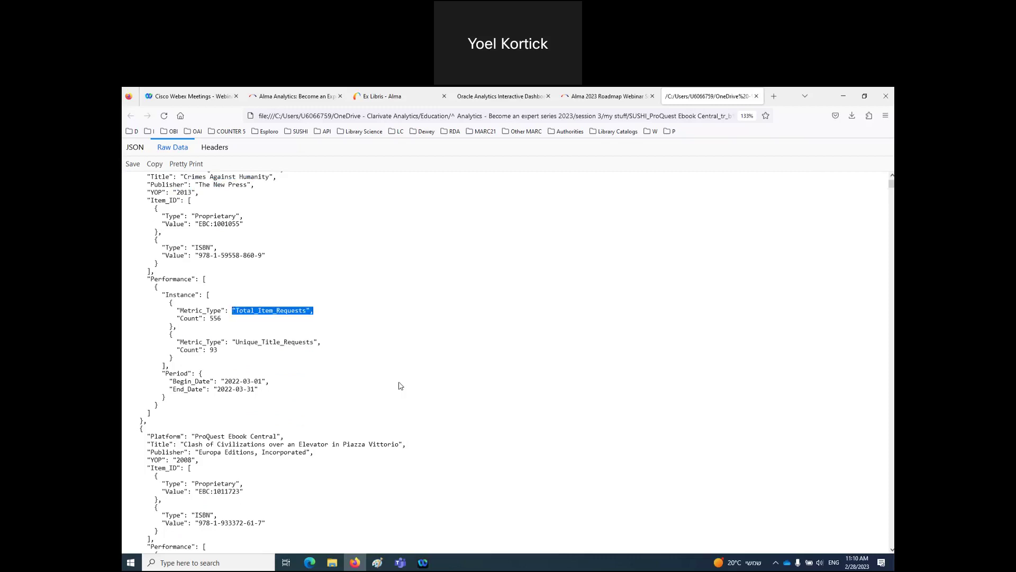
Browse further report items and highlight the Performance block of "Understanding How Young Children Learn".
scroll(400, 386, down, 10)
scroll(400, 385, down, 20)
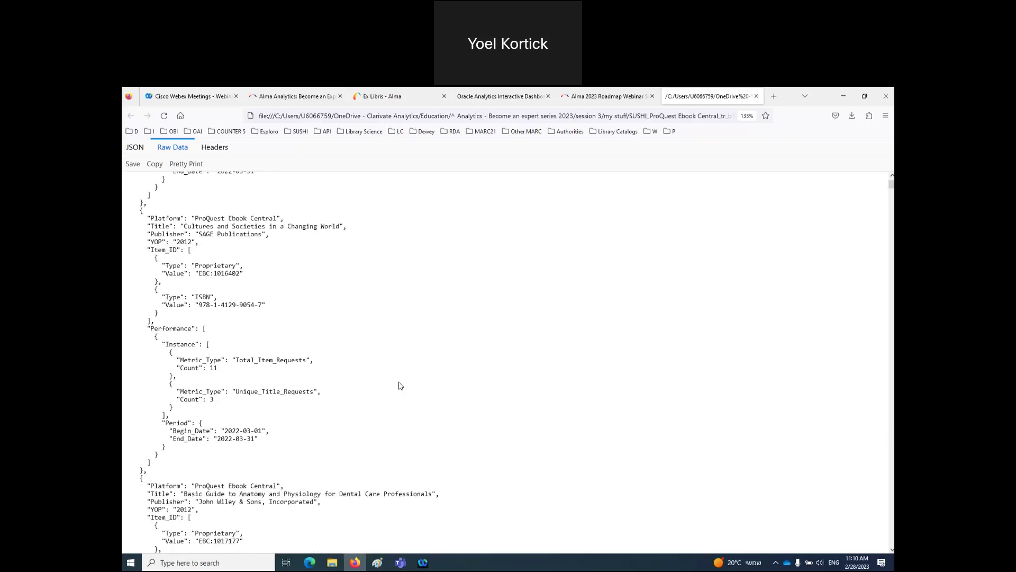
scroll(401, 385, down, 20)
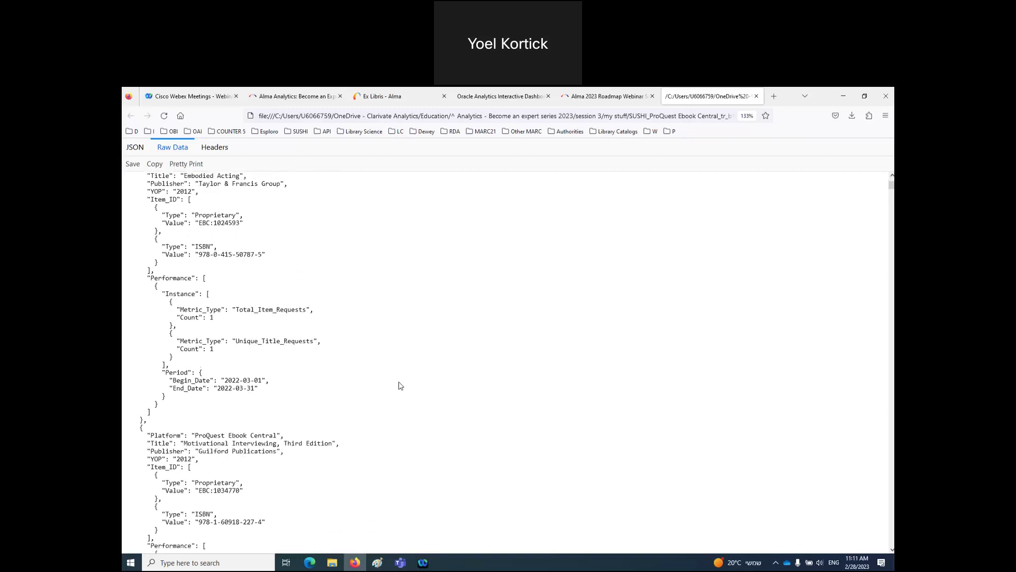
scroll(401, 383, down, 20)
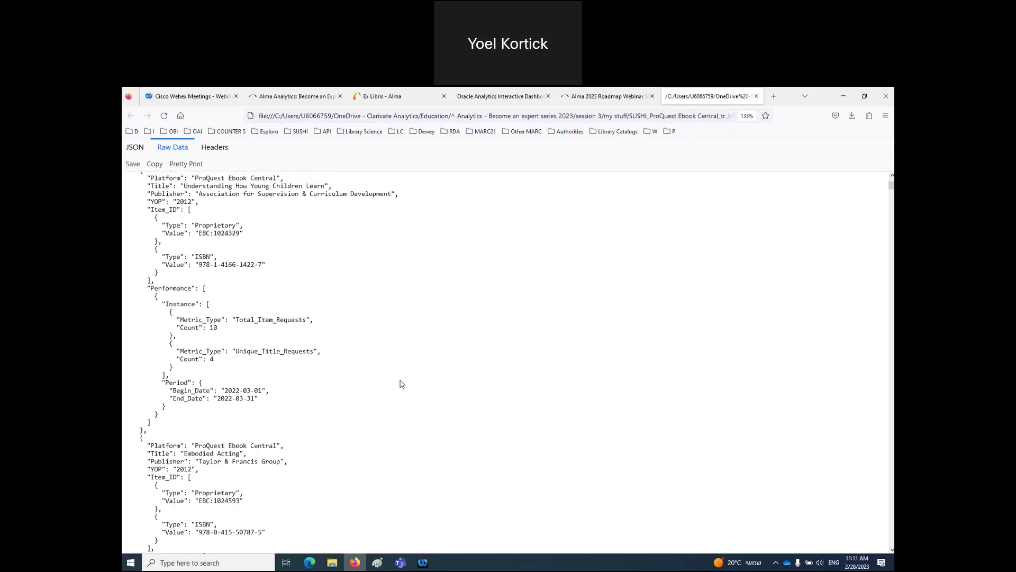
drag(325, 370, 123, 286)
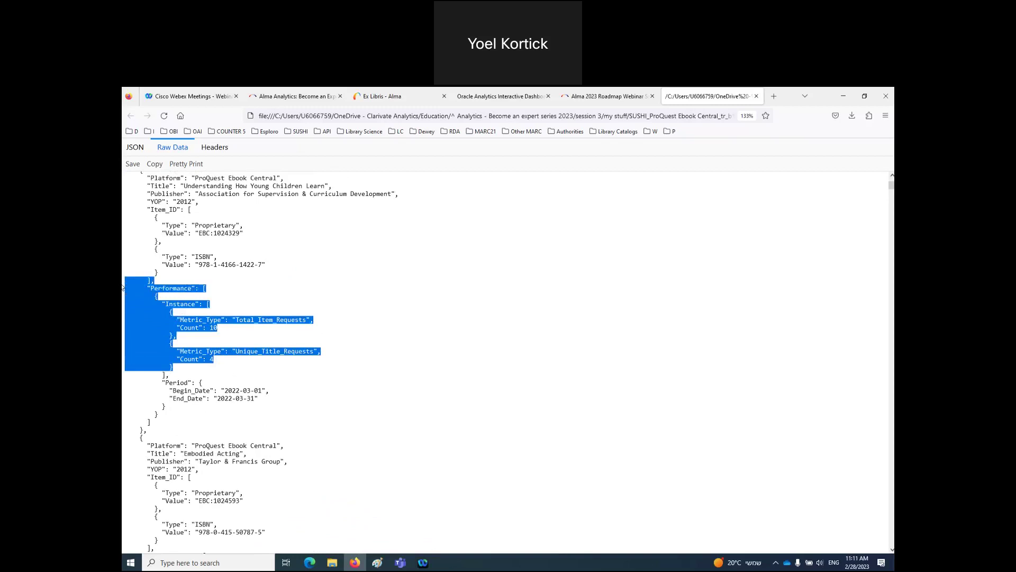
click(385, 99)
click(294, 96)
click(500, 97)
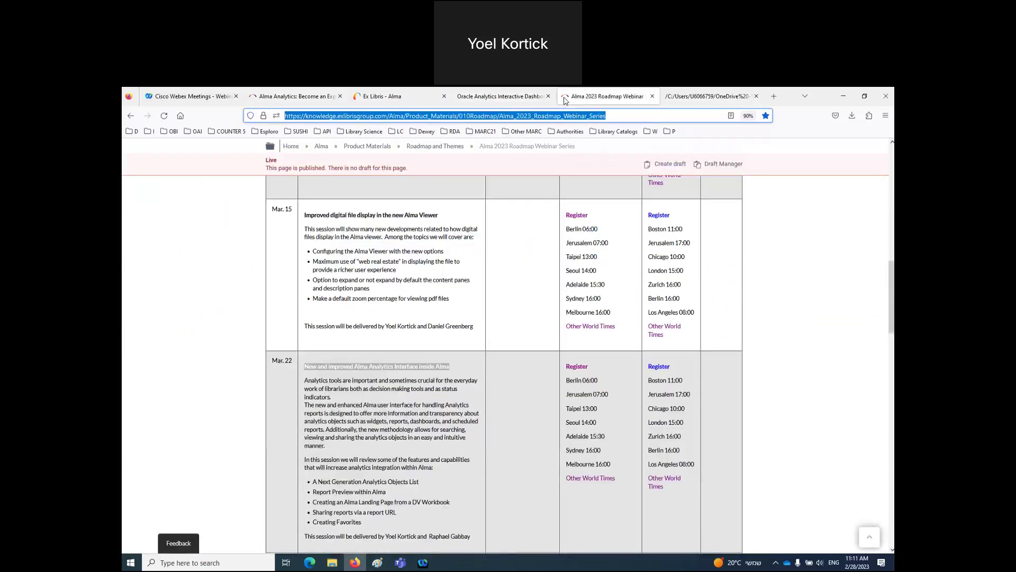
click(568, 101)
click(709, 96)
click(354, 345)
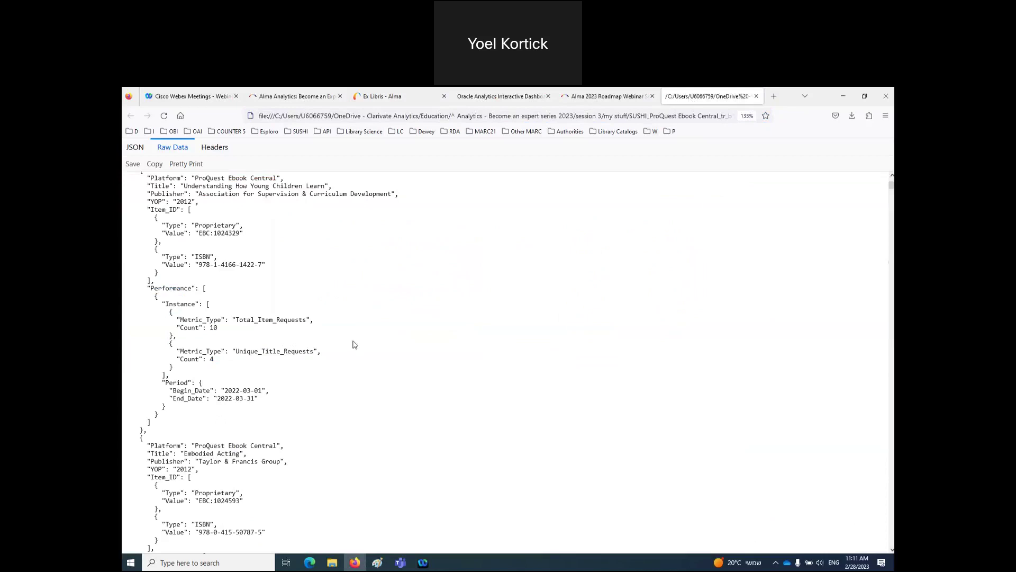
Highlight the platform value and the two metric types with their counts for "Understanding How Young Children Learn".
drag(191, 178, 305, 183)
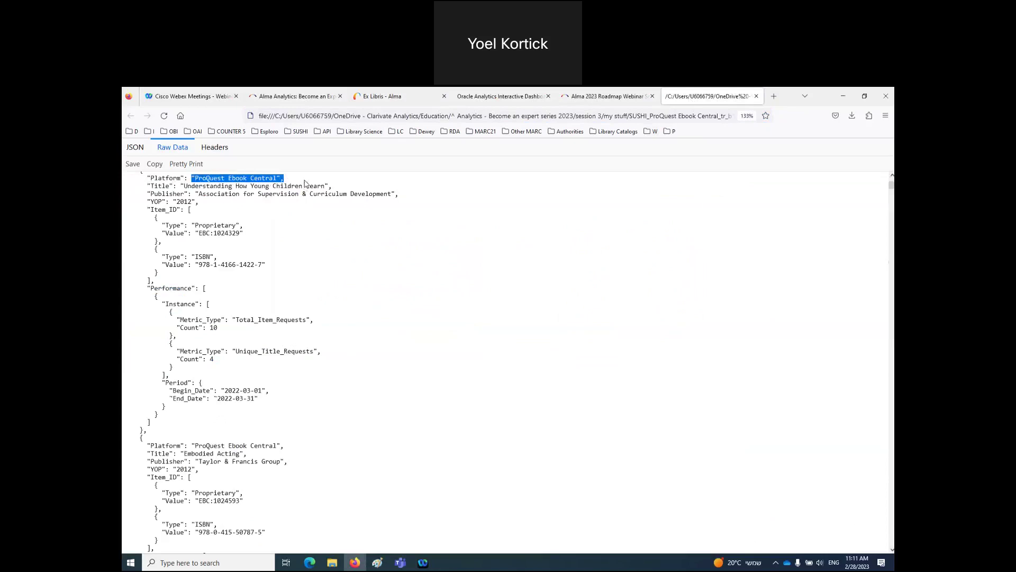
drag(341, 355, 165, 316)
Return to the Electronic Cost Usage Dashboard and point out the platform, electronic collection and title columns of the Most used titles table.
click(370, 98)
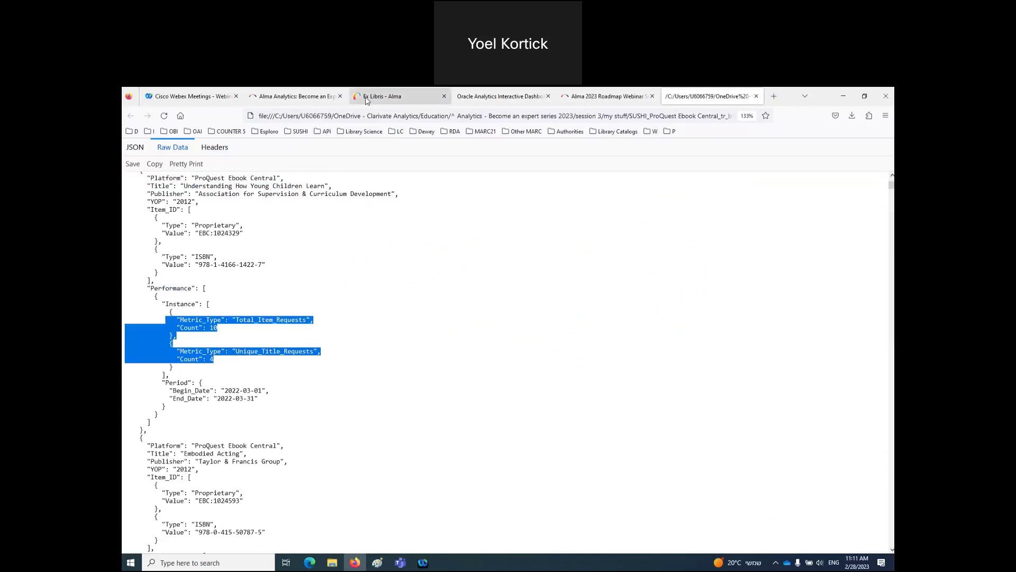
click(500, 95)
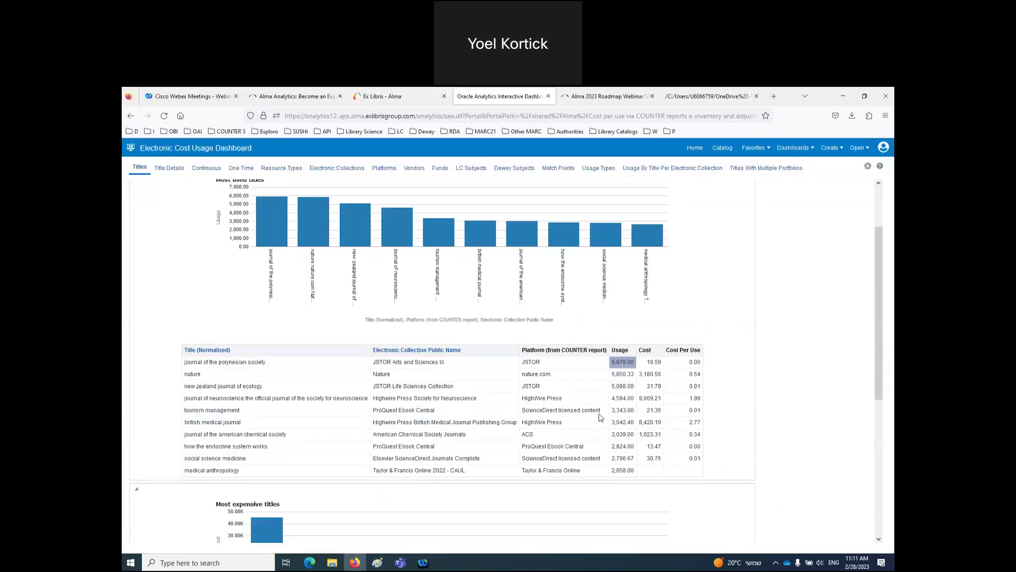
click(532, 353)
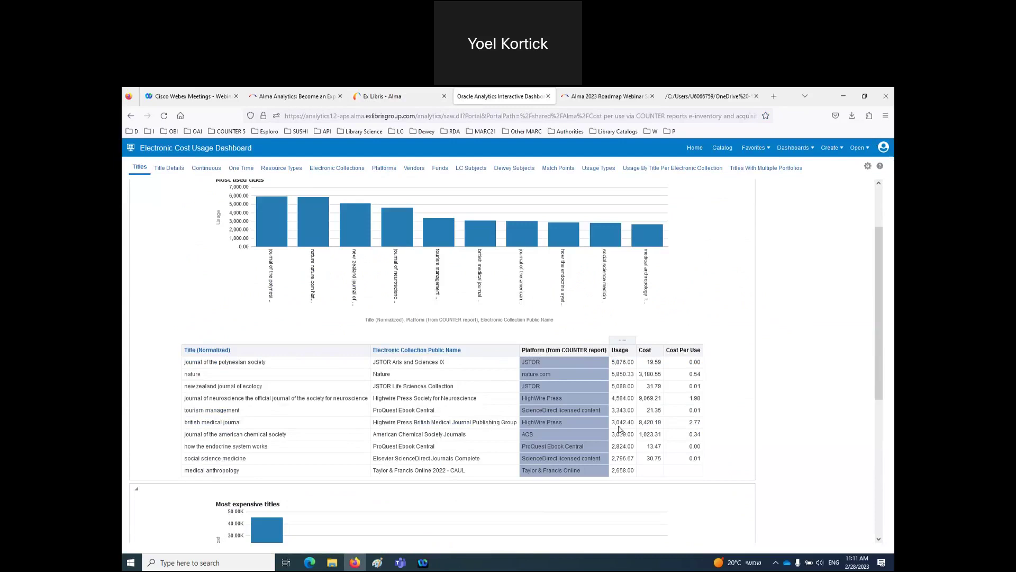
click(416, 365)
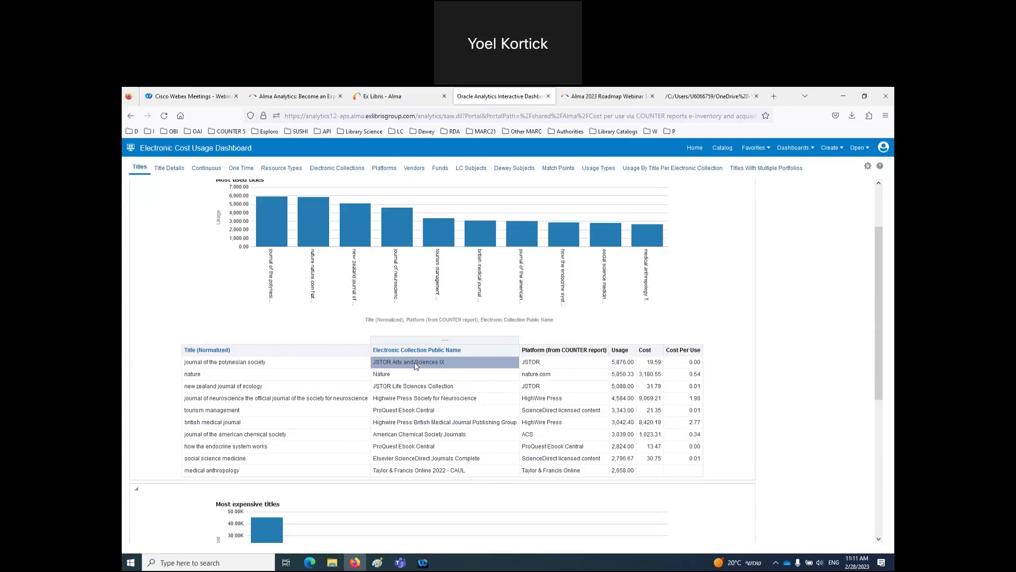
click(244, 365)
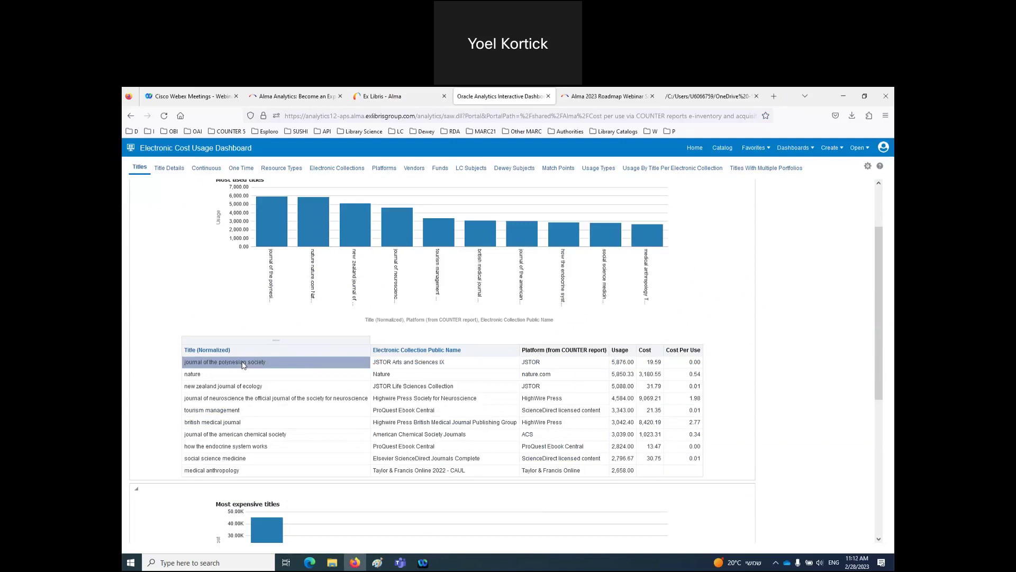
Examine the cost, usage and cost per use columns of the Most expensive titles table and compare it with Most used titles.
scroll(244, 368, down, 5)
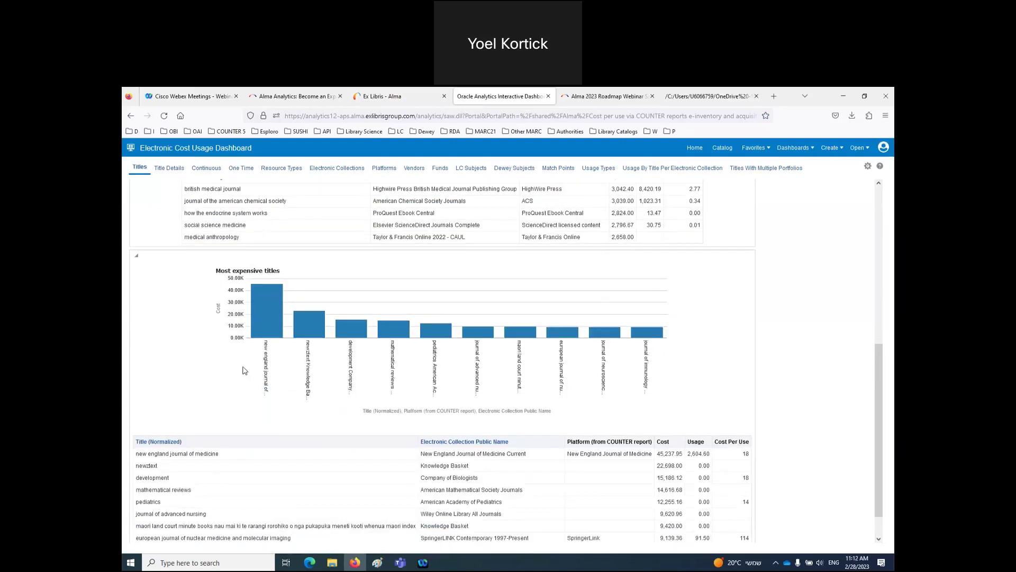
scroll(371, 323, up, 3)
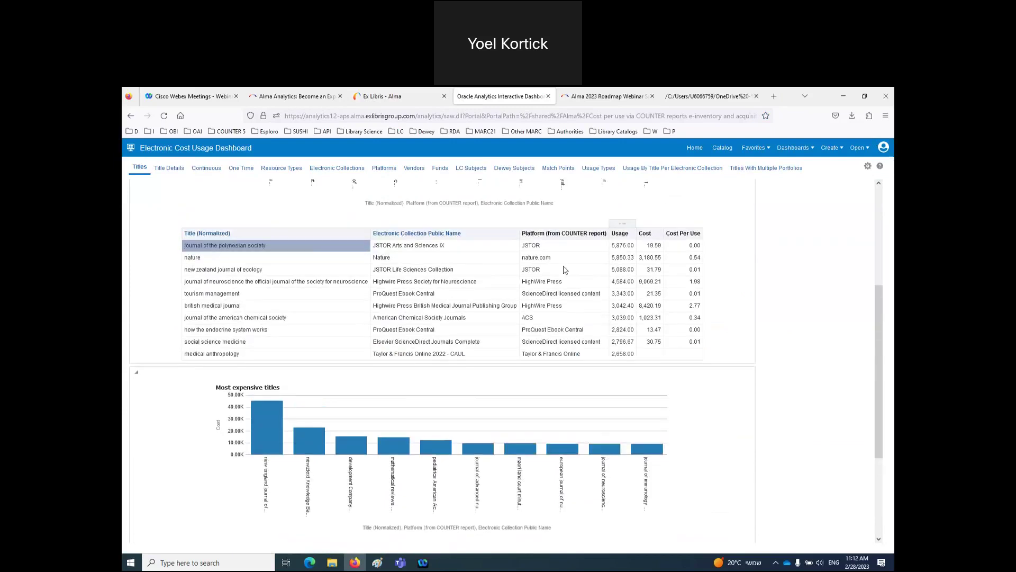
scroll(711, 424, down, 3)
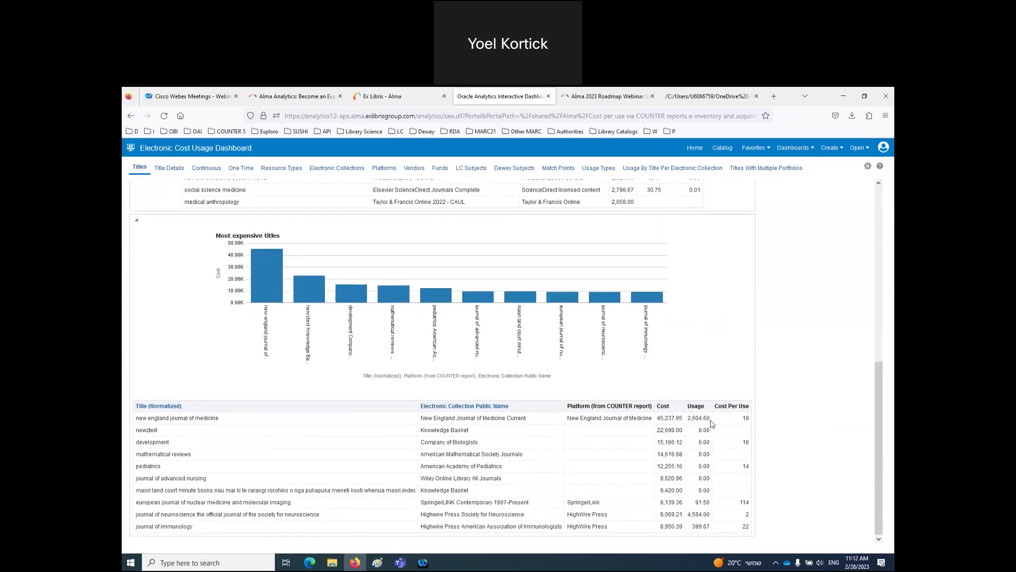
scroll(712, 423, up, 7)
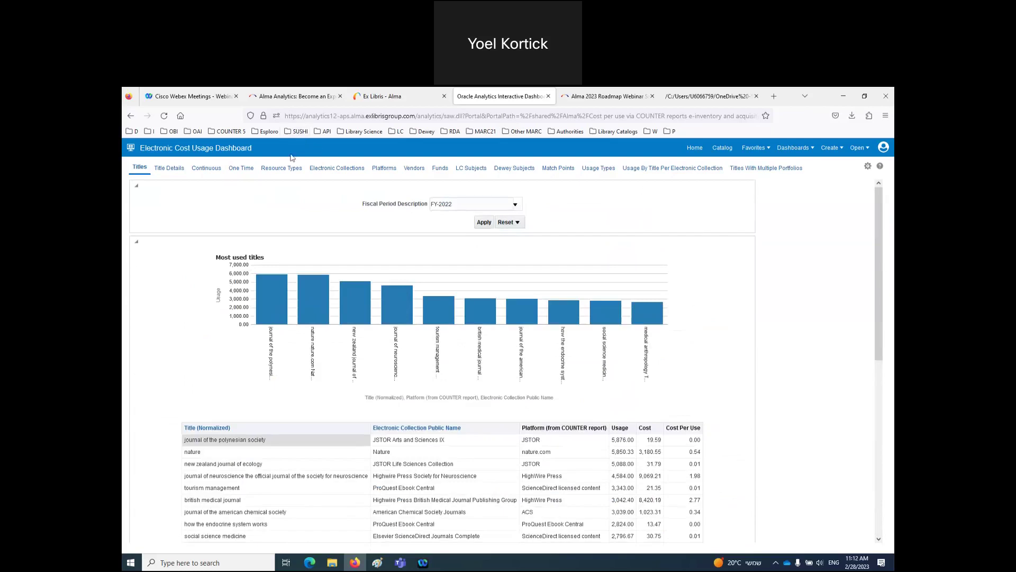
Run the Title Details report for the title "nursing" with fiscal period FY-2022 and Has Cost and Has Usage at Yes.
click(176, 169)
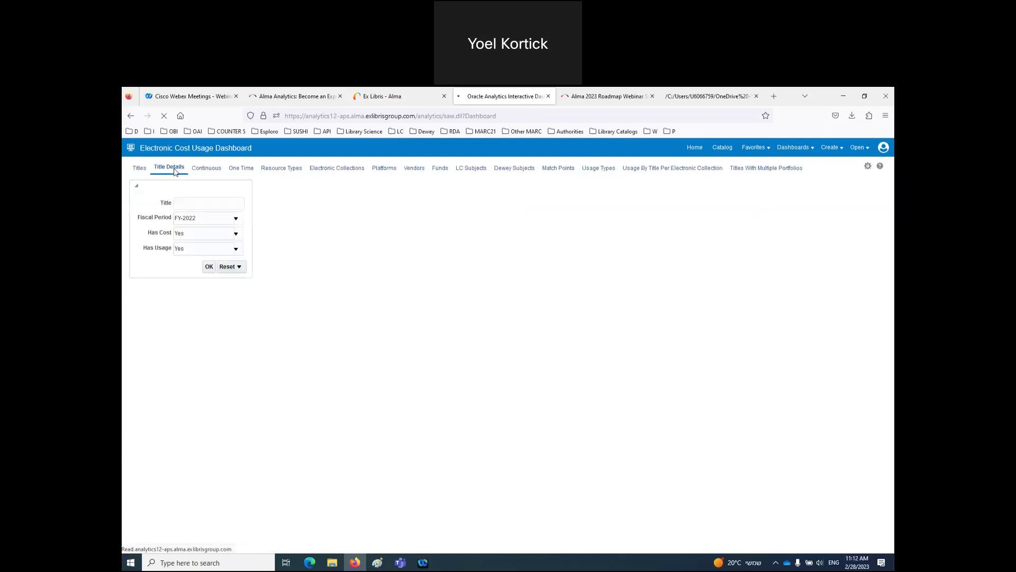
click(208, 202)
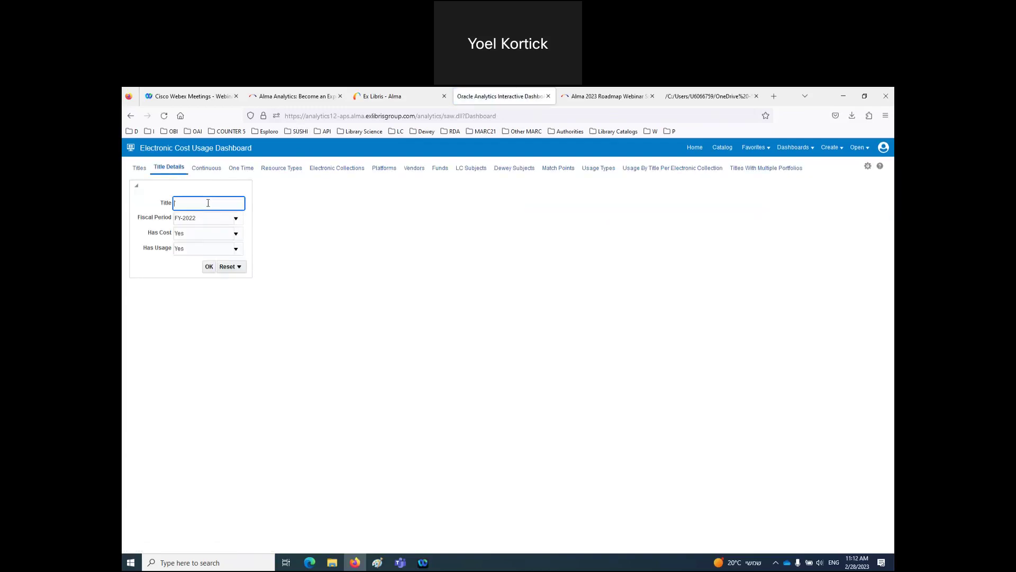
text(nursing)
click(236, 234)
click(236, 236)
click(208, 268)
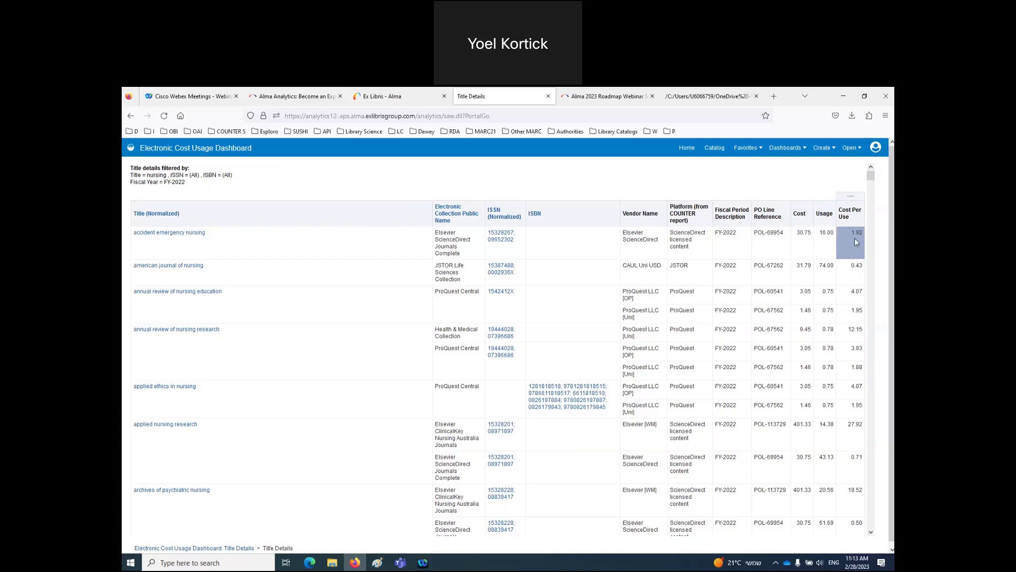
Sort the nursing title details by Cost Per Use in descending order, review the list to its end and return to the prompts.
scroll(834, 362, down, 3)
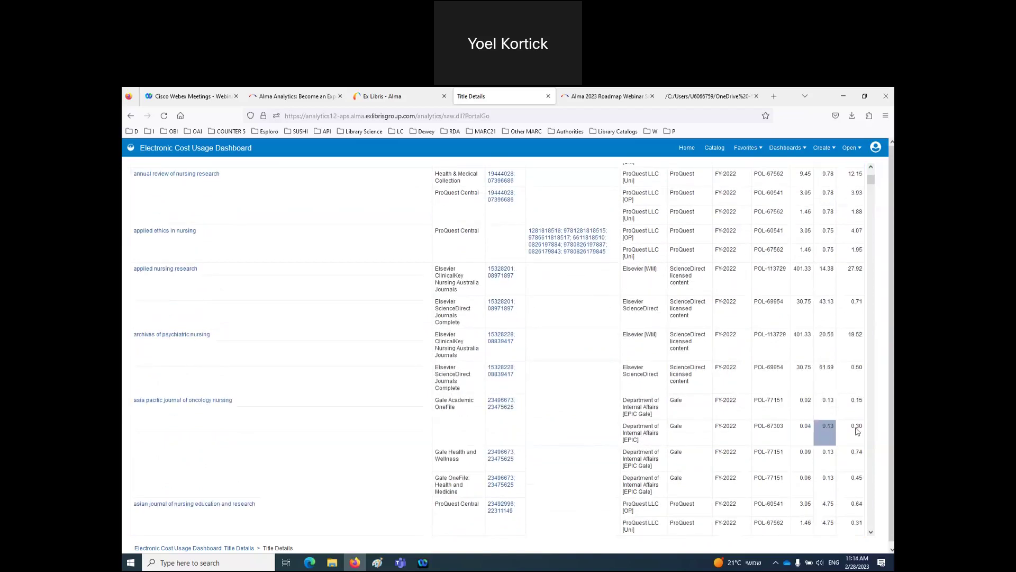
scroll(861, 431, up, 3)
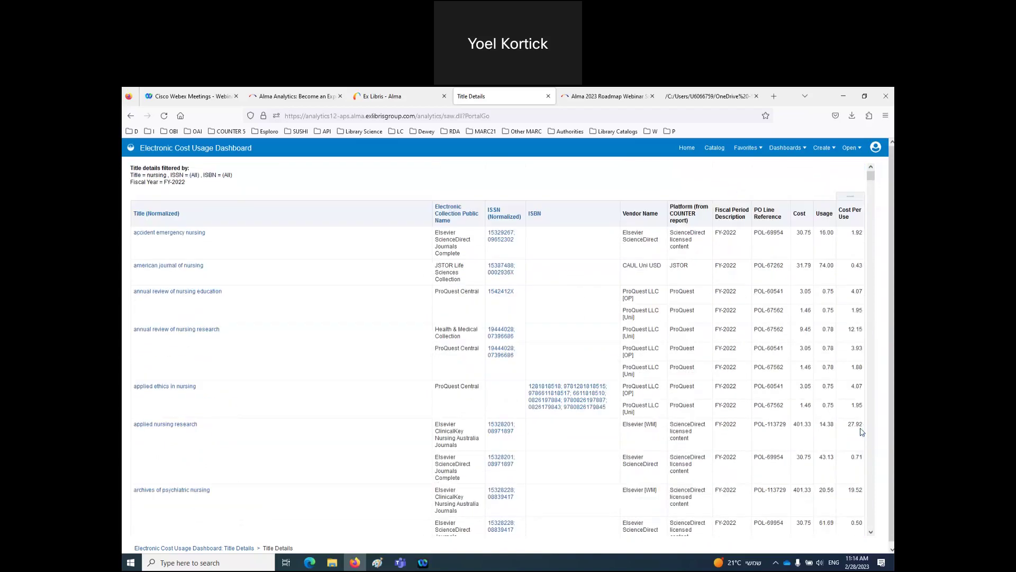
click(861, 213)
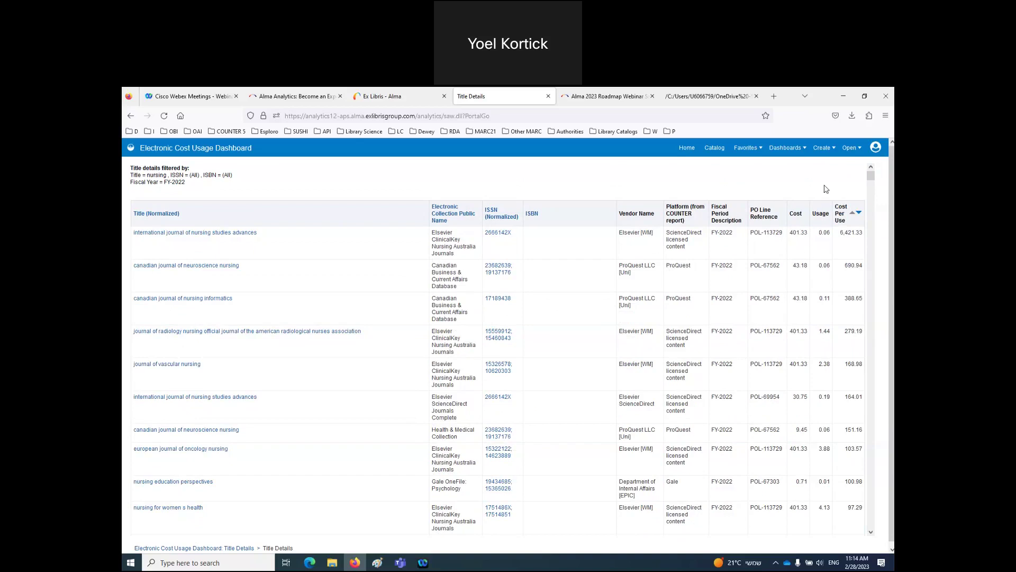
click(824, 247)
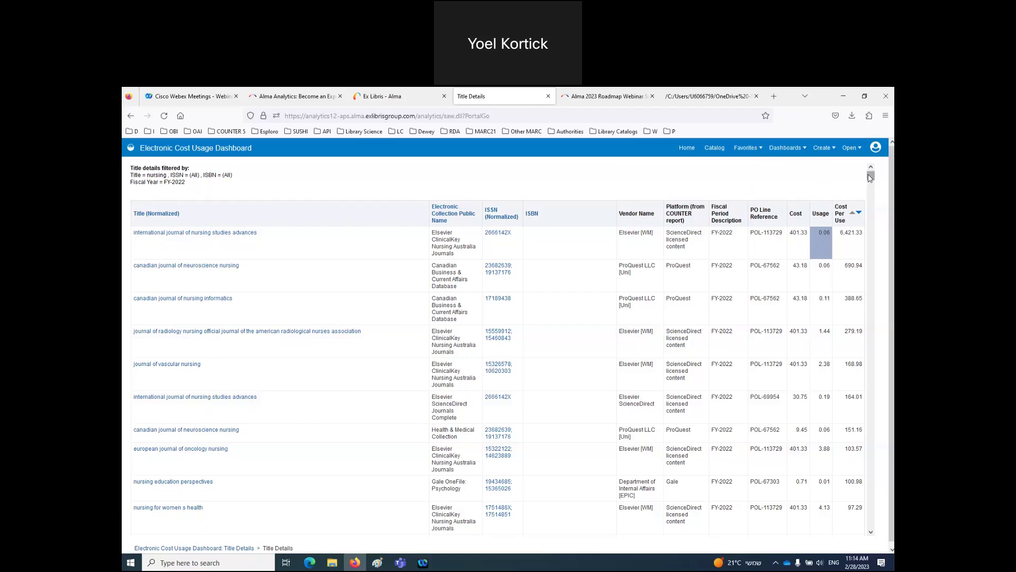
drag(868, 178, 872, 549)
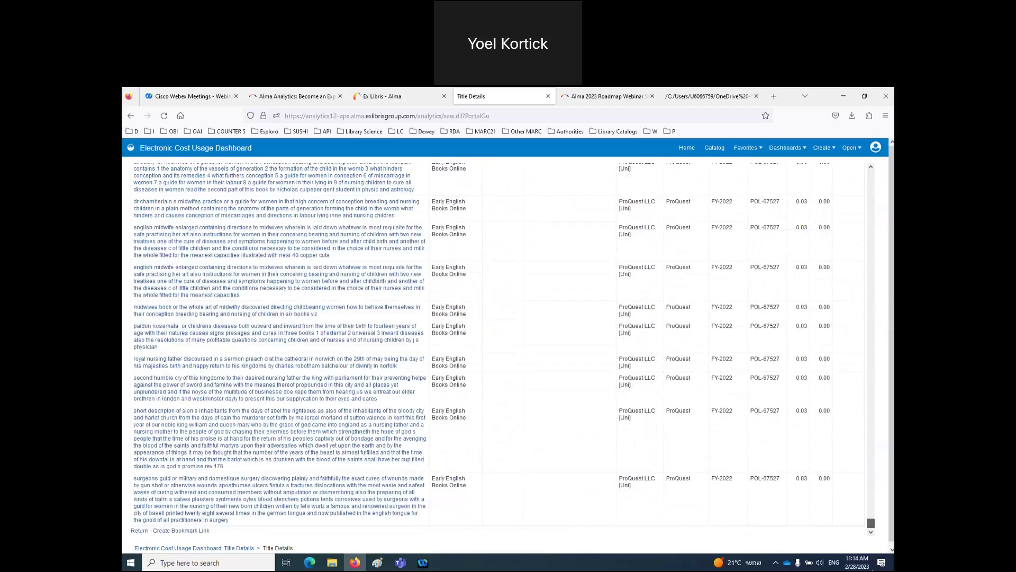
click(139, 531)
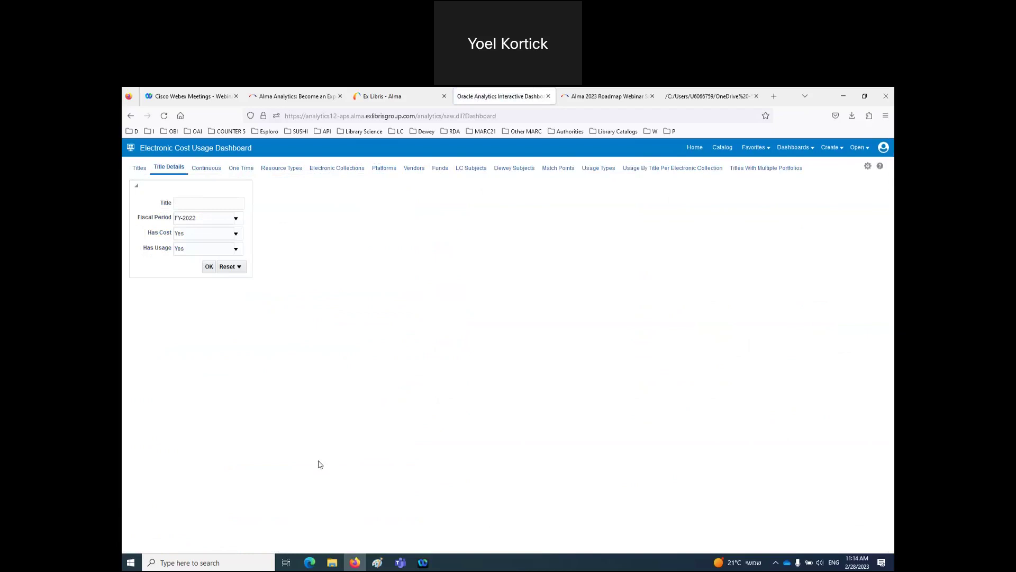
Review the Most used titles and Most expensive titles tables on the Titles page and reopen the Title Details page.
click(139, 168)
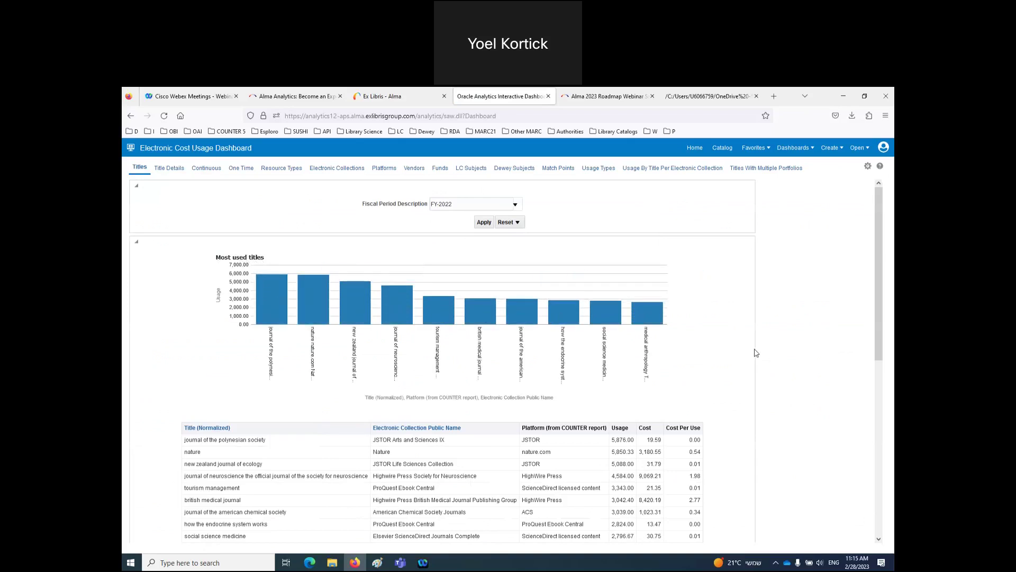
scroll(756, 353, down, 3)
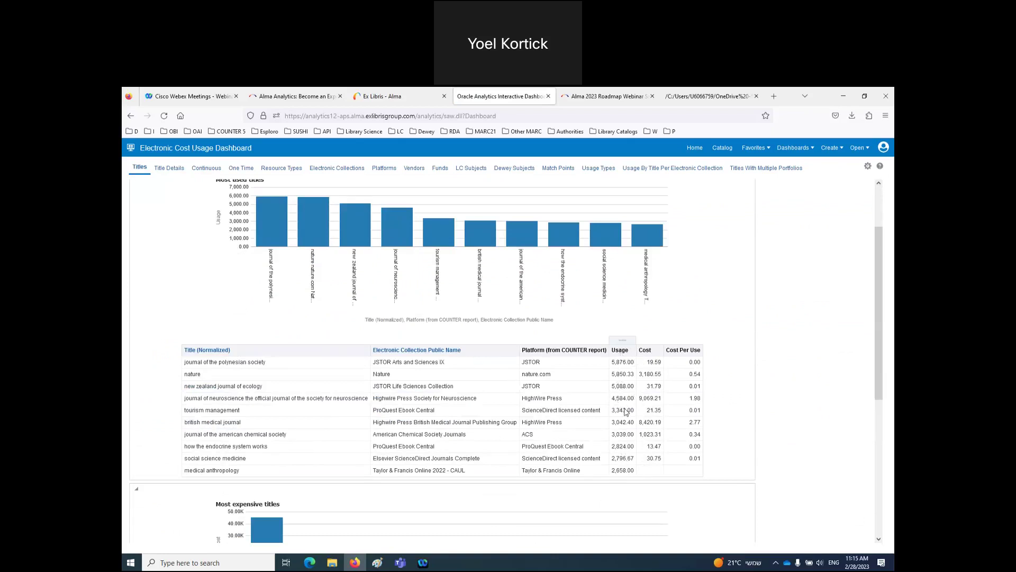
scroll(626, 412, down, 10)
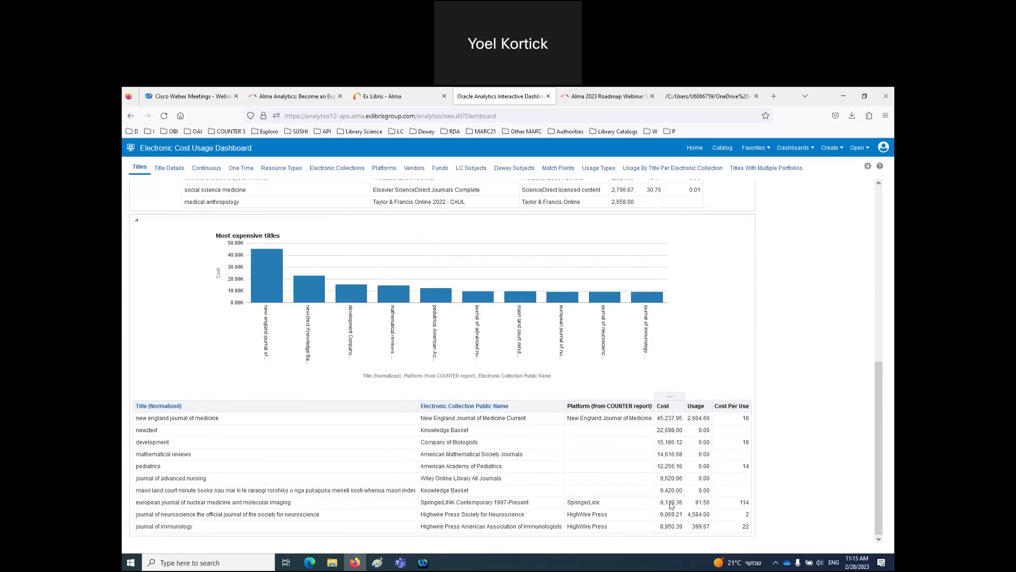
scroll(674, 516, up, 3)
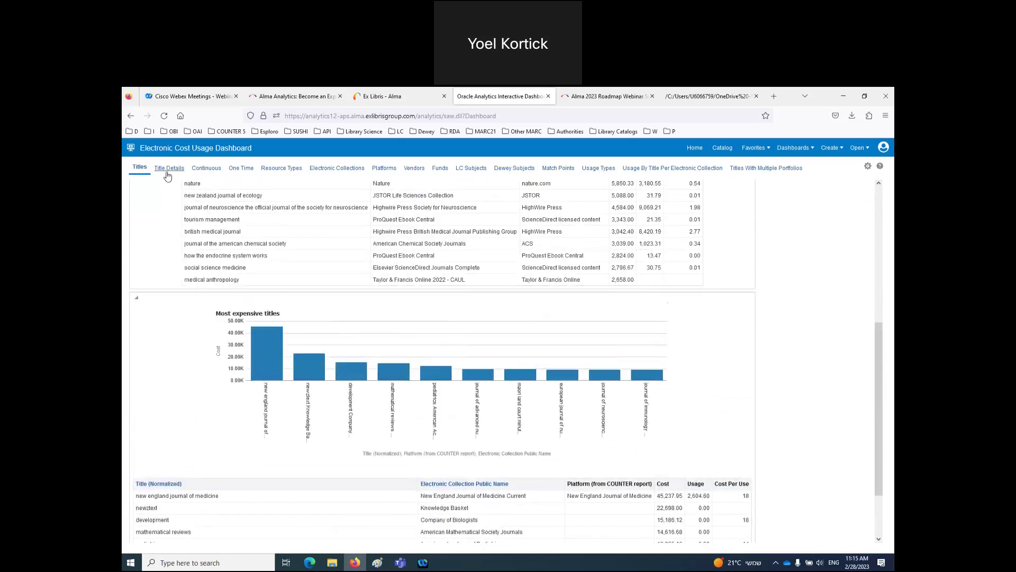
click(168, 170)
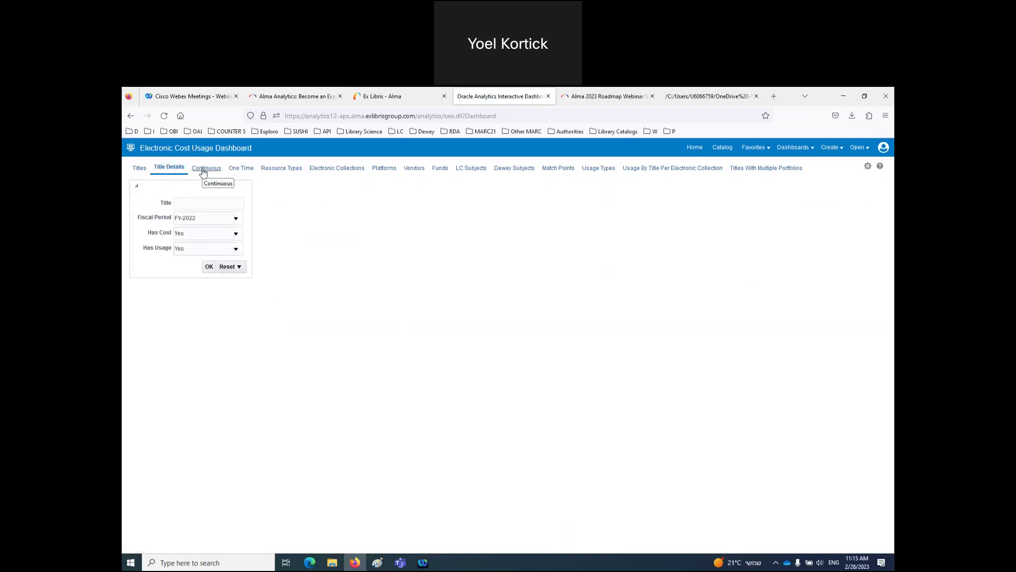
Open the Continuous page, and highlight the Total_Item_Requests and Unique_Title_Requests metric types in the raw ProQuest Ebook Central SUSHI file.
click(204, 168)
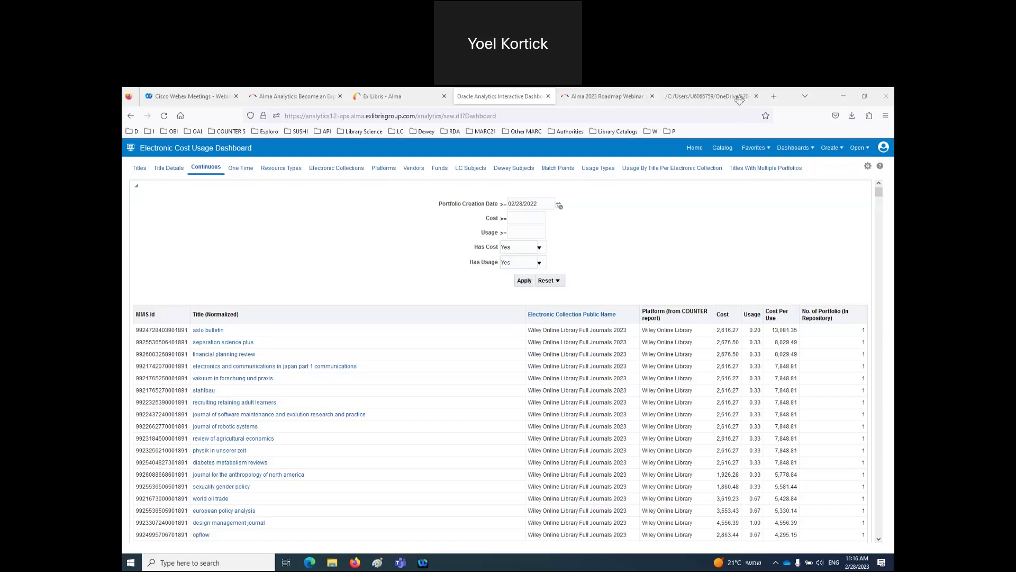
click(618, 100)
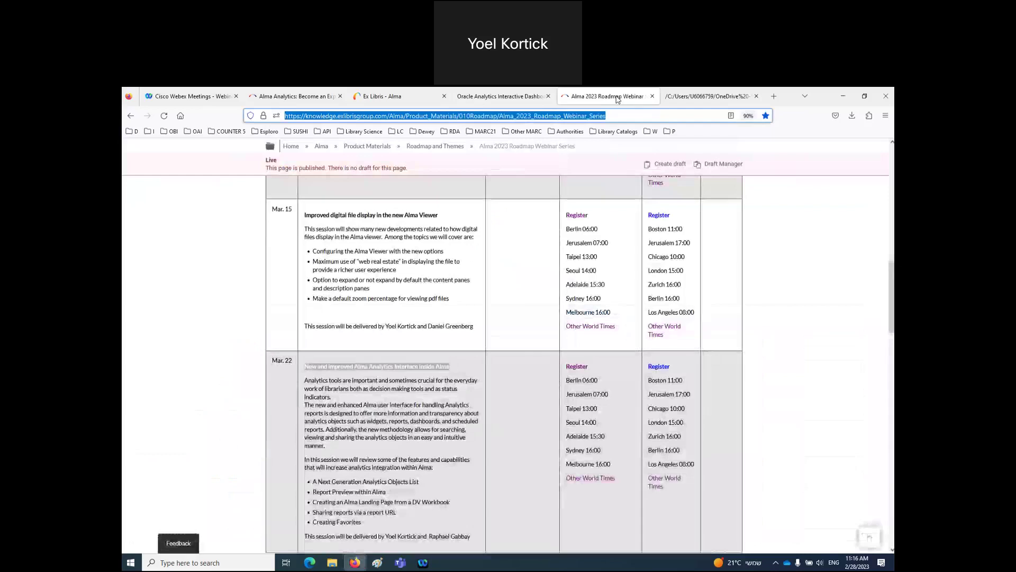
click(697, 100)
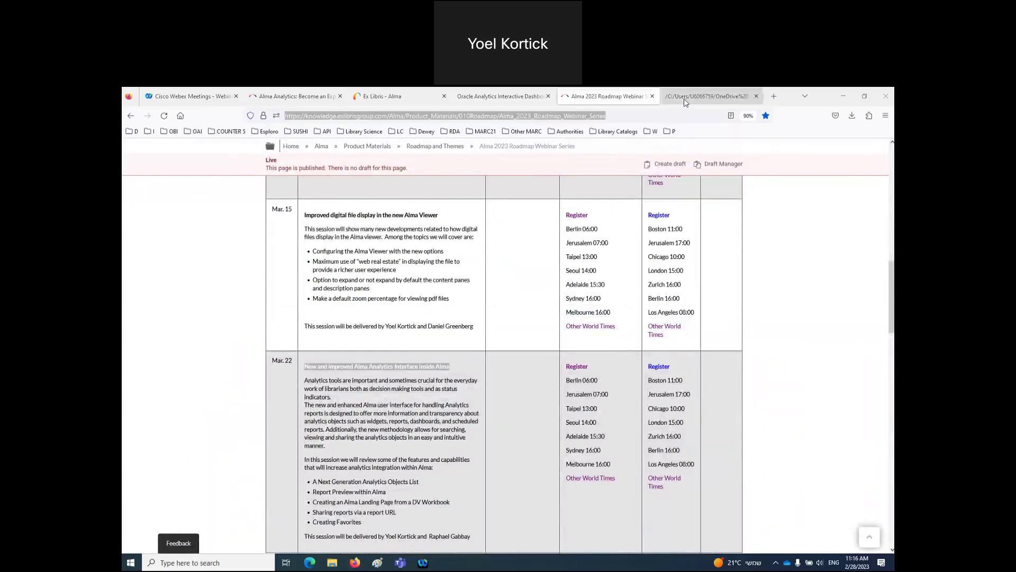
click(352, 408)
drag(232, 362, 156, 352)
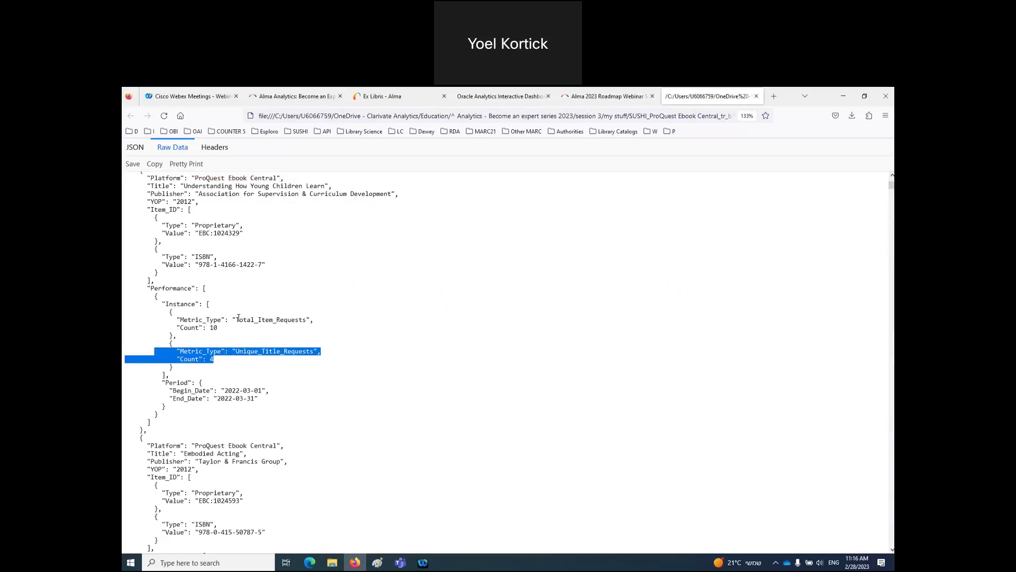
drag(236, 320, 309, 321)
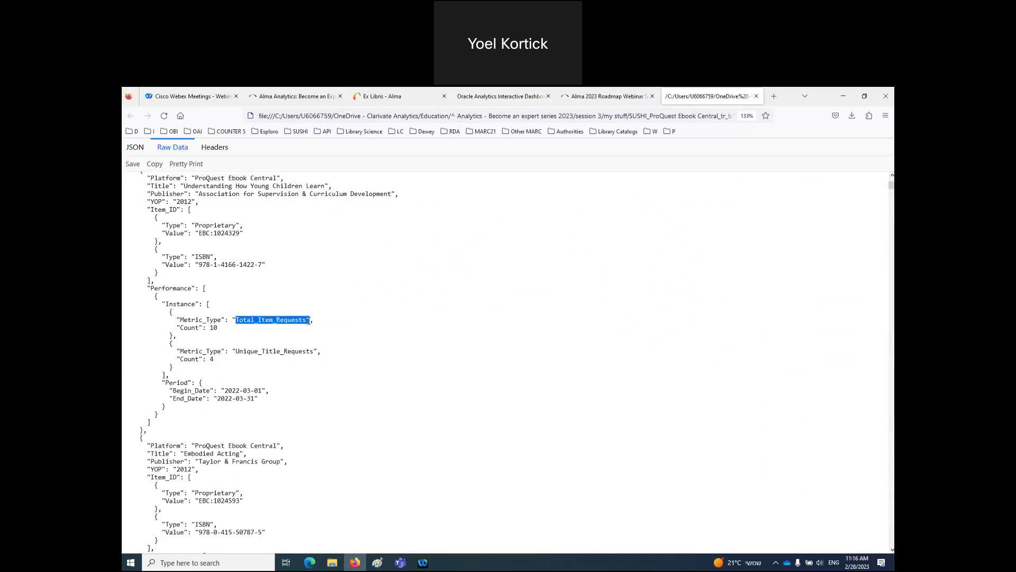
drag(236, 350, 314, 353)
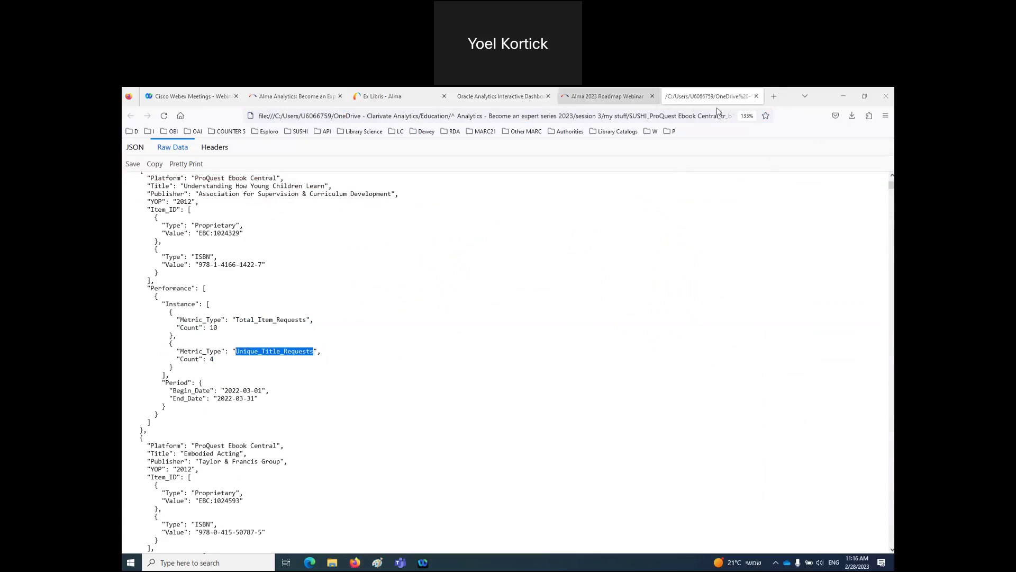
Search the web in a new browser tab for "total item reques5ts counter relase 5".
click(777, 99)
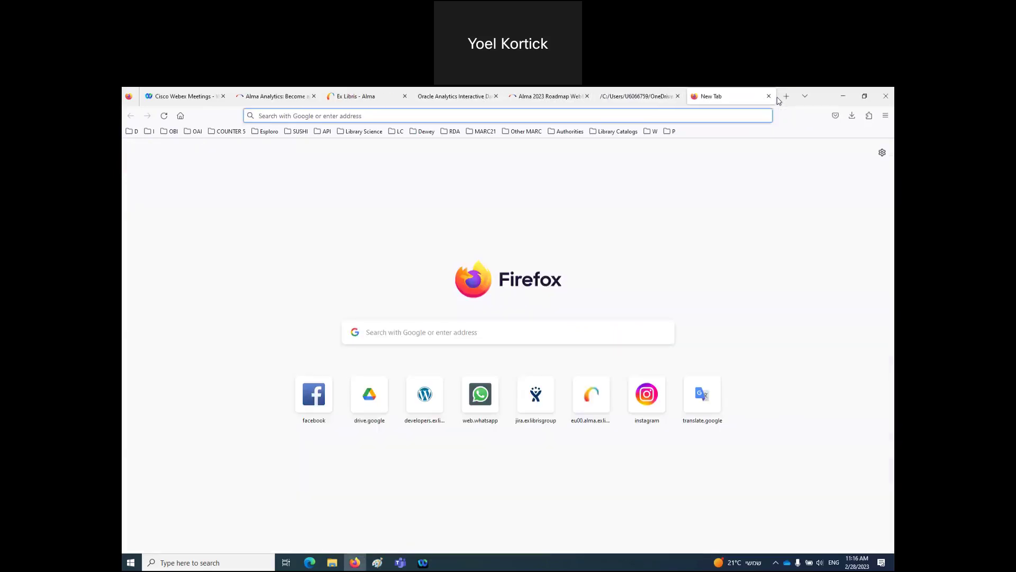
text(total item reques5ts counter relase)
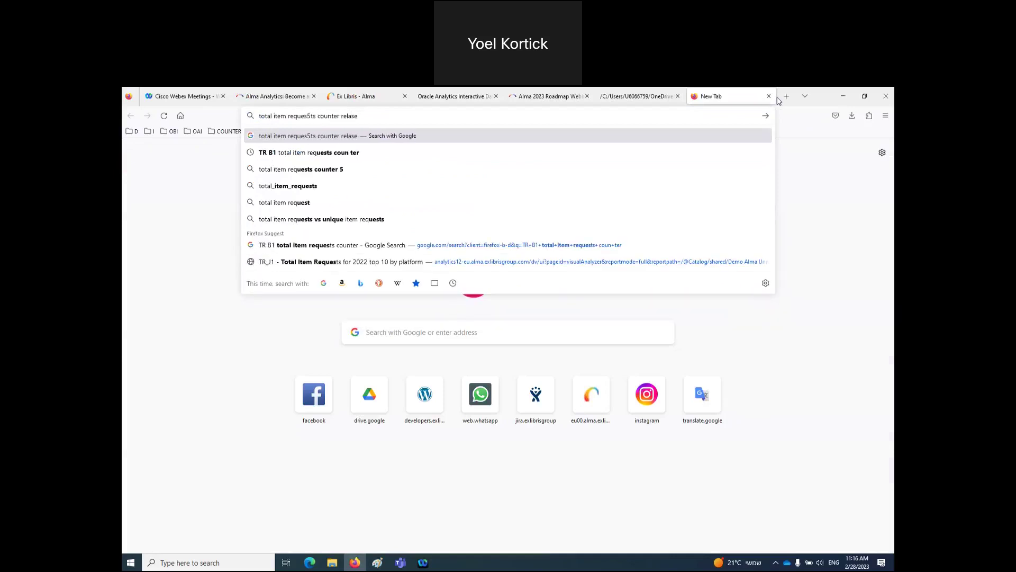
text( 5)
key(Return)
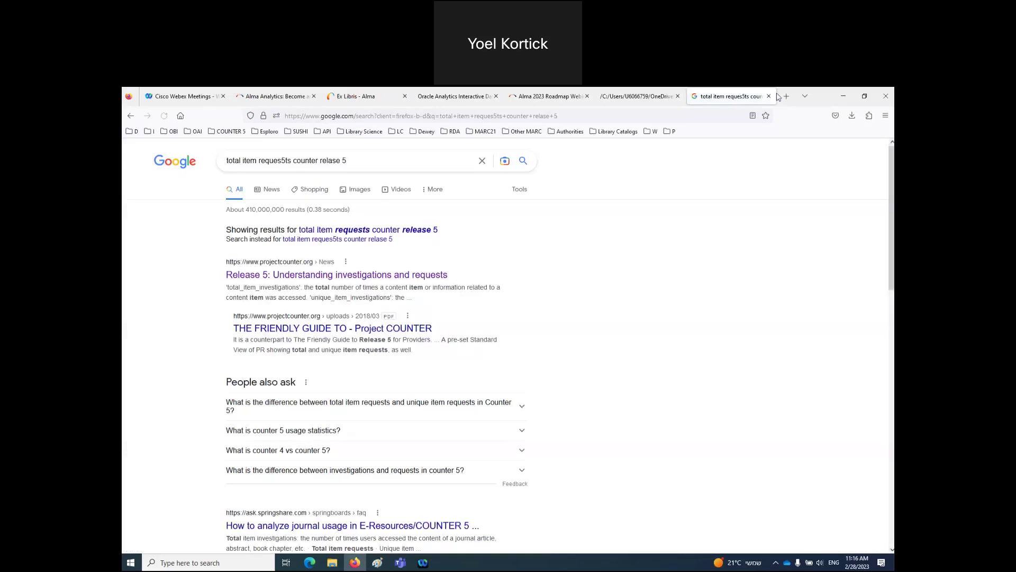
Open the results "Release 5: Understanding investigations and requests" and "THE FRIENDLY GUIDE TO - Project COUNTER" in separate new tabs.
right_click(369, 275)
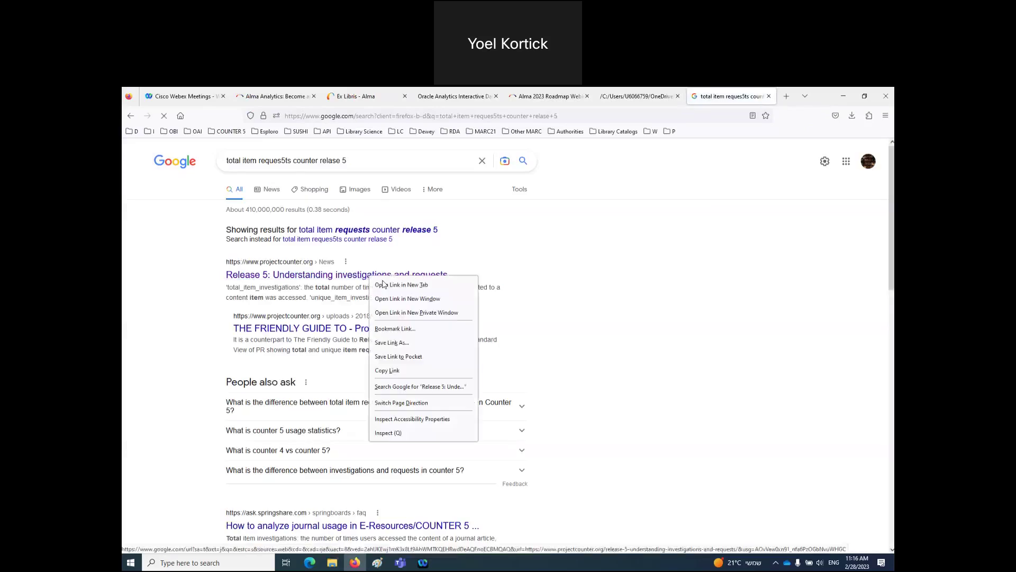
click(383, 285)
right_click(372, 328)
click(394, 338)
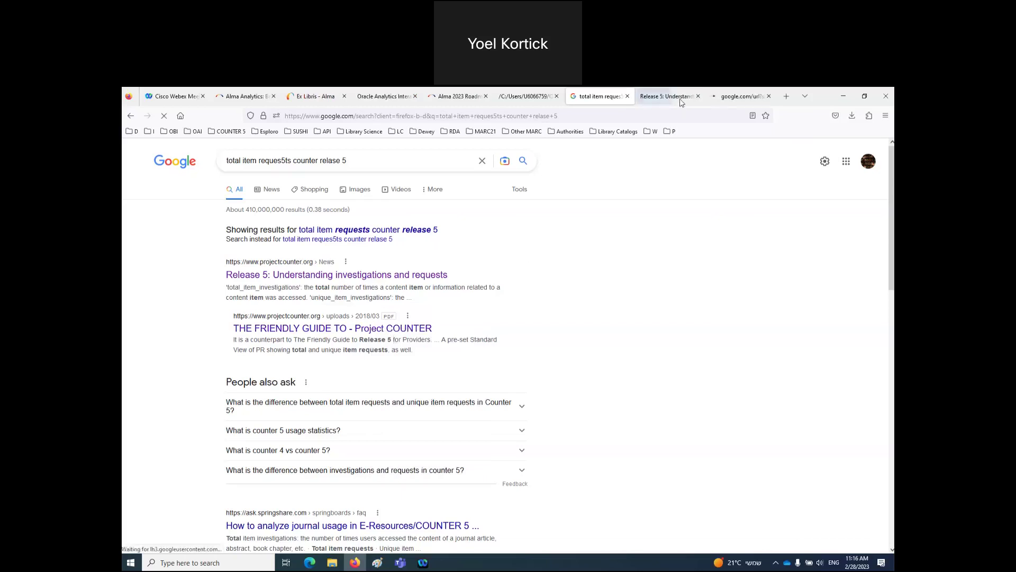
Examine the Scenario section of the Release 5 article, highlighting the PDF downloads and the total_item_investigations count.
click(681, 102)
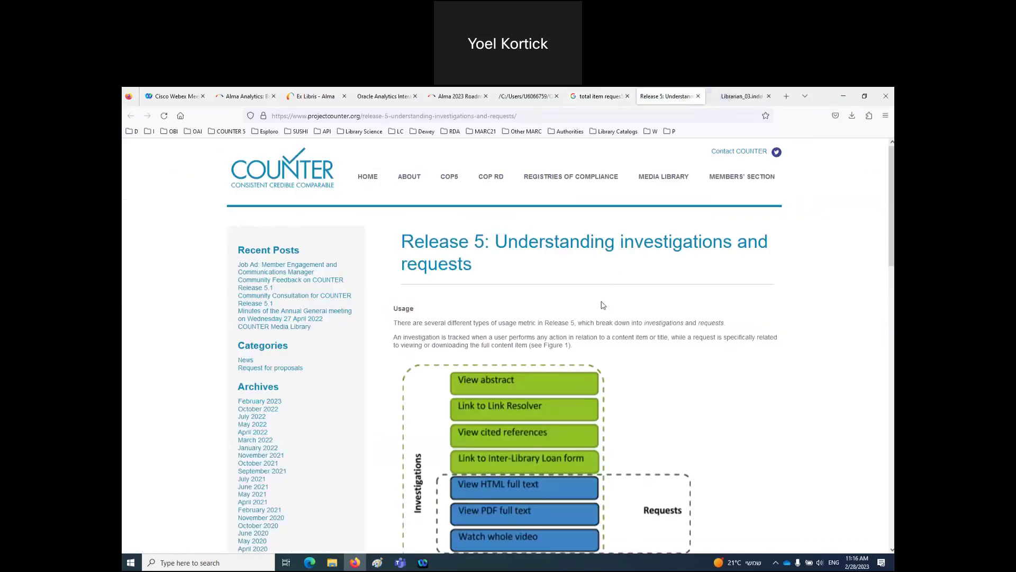
scroll(602, 305, down, 10)
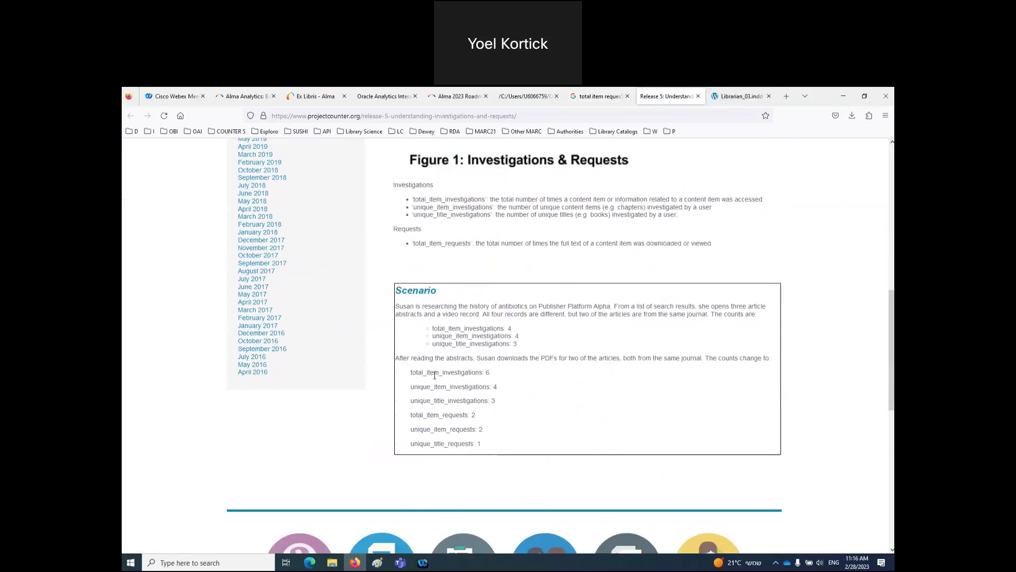
drag(513, 360, 633, 357)
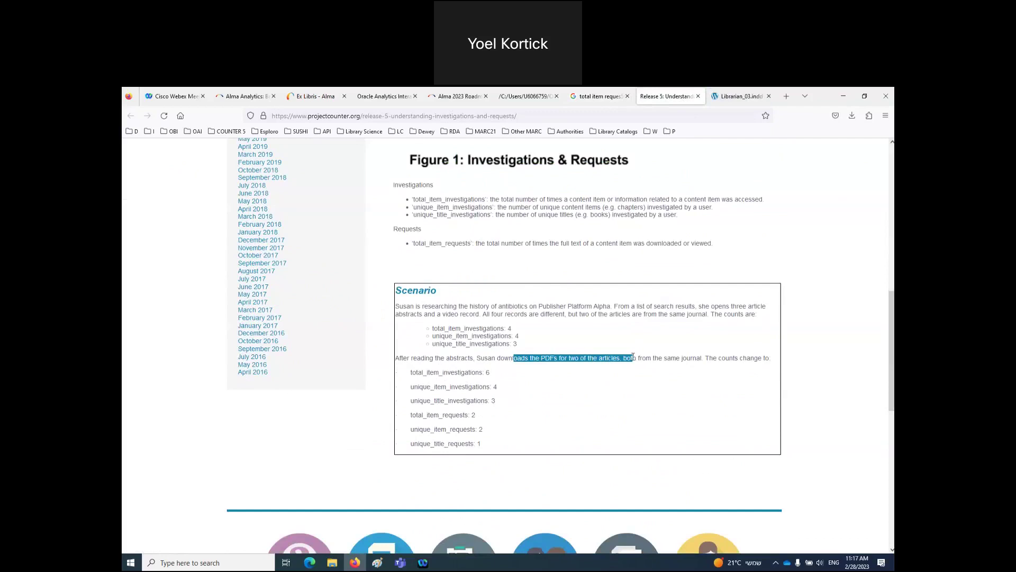
drag(508, 330, 516, 332)
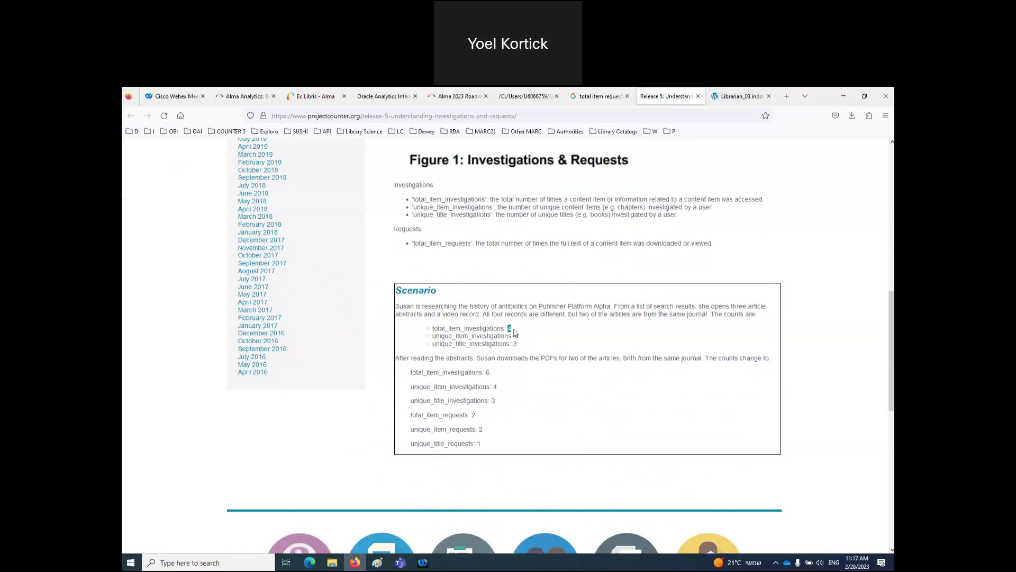
drag(486, 371, 550, 358)
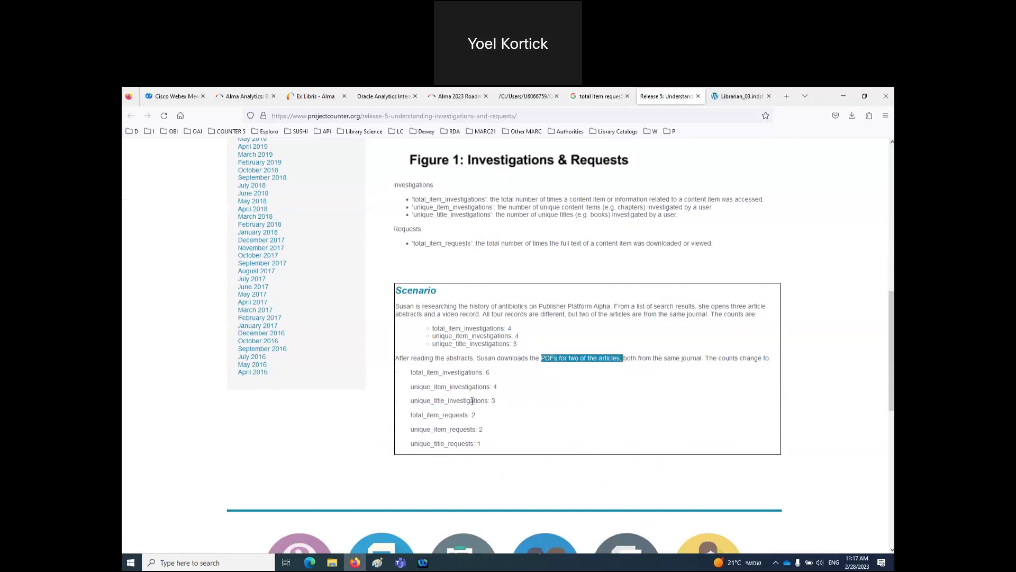
scroll(561, 418, down, 3)
scroll(562, 418, up, 5)
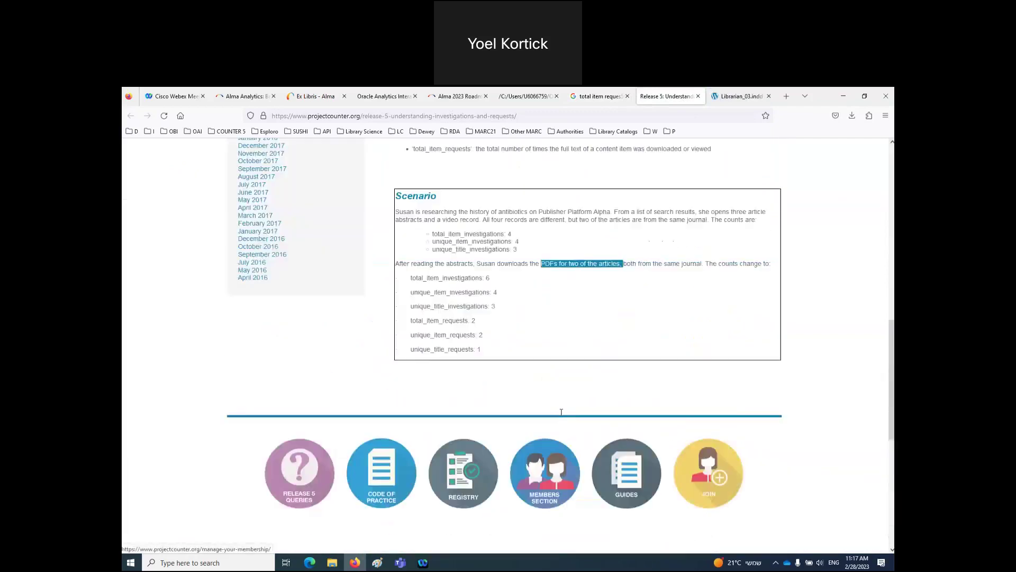
Find "total it" in the Friendly Guide to Release 5 for Librarians PDF.
click(727, 98)
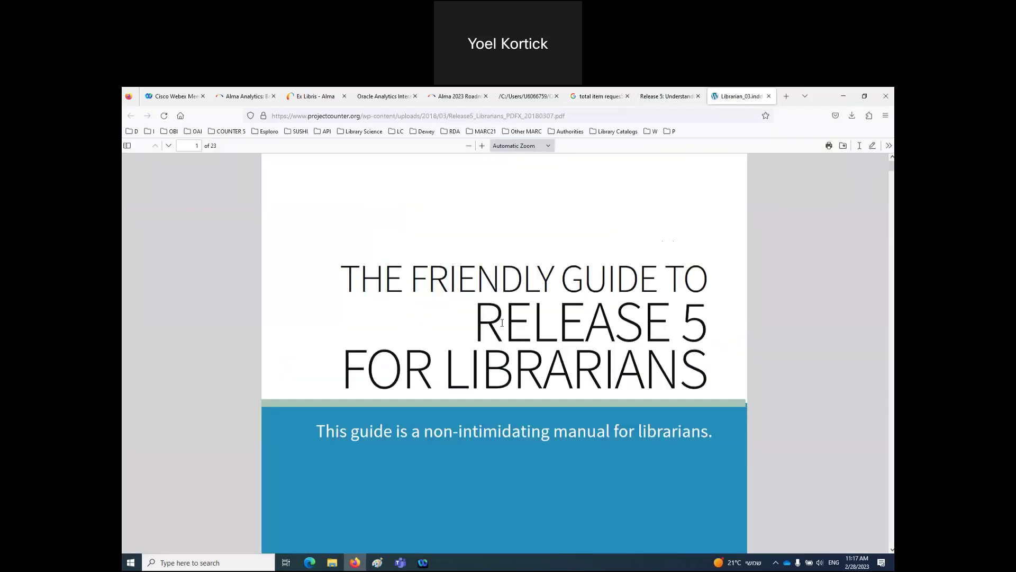
scroll(501, 323, down, 10)
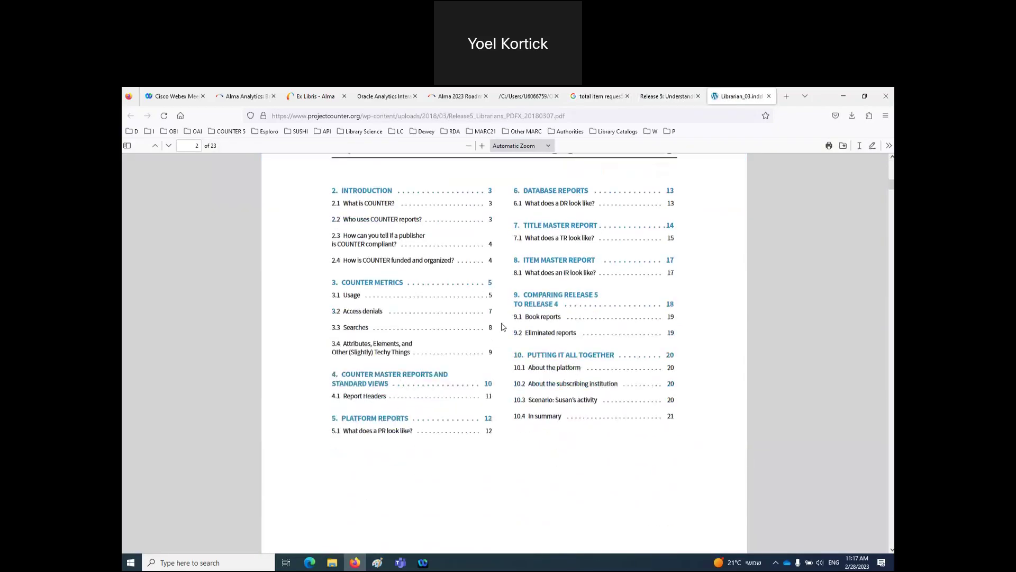
key(ctrl+f)
text(total it)
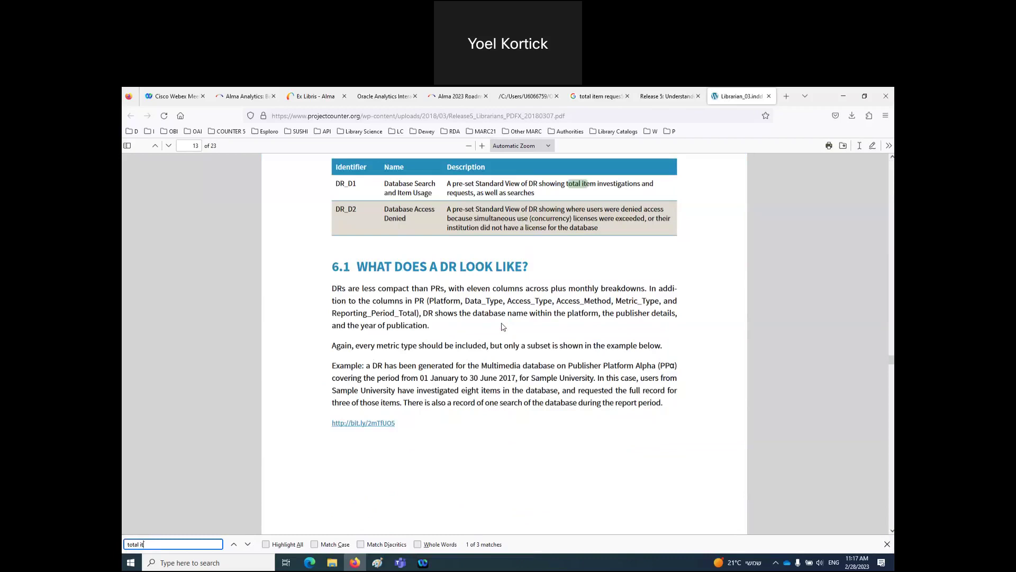
Return to the dashboard's Continuous page and examine the Cost Per Use of "electronics and communications in japan part 1 communications".
click(392, 95)
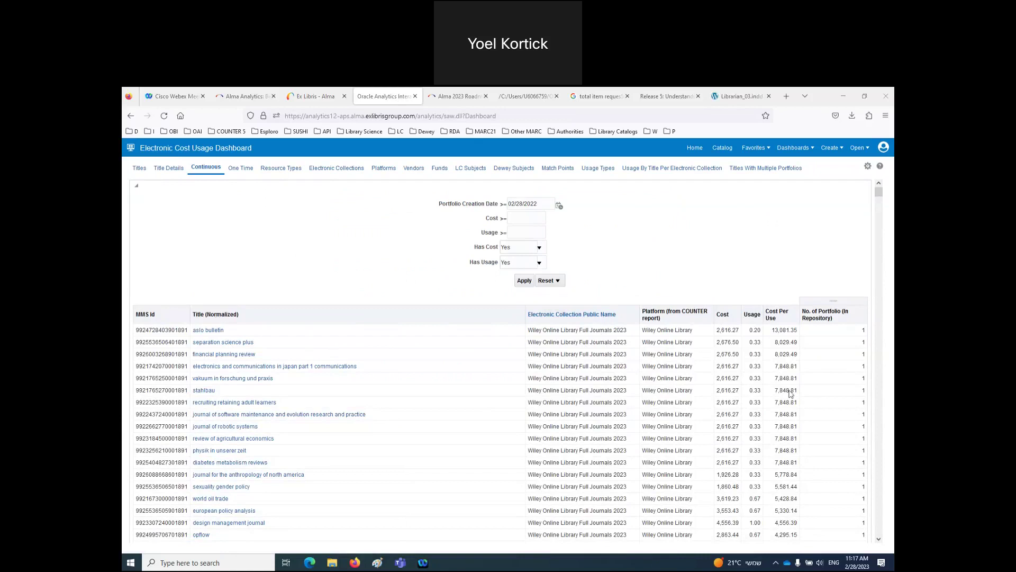
click(783, 370)
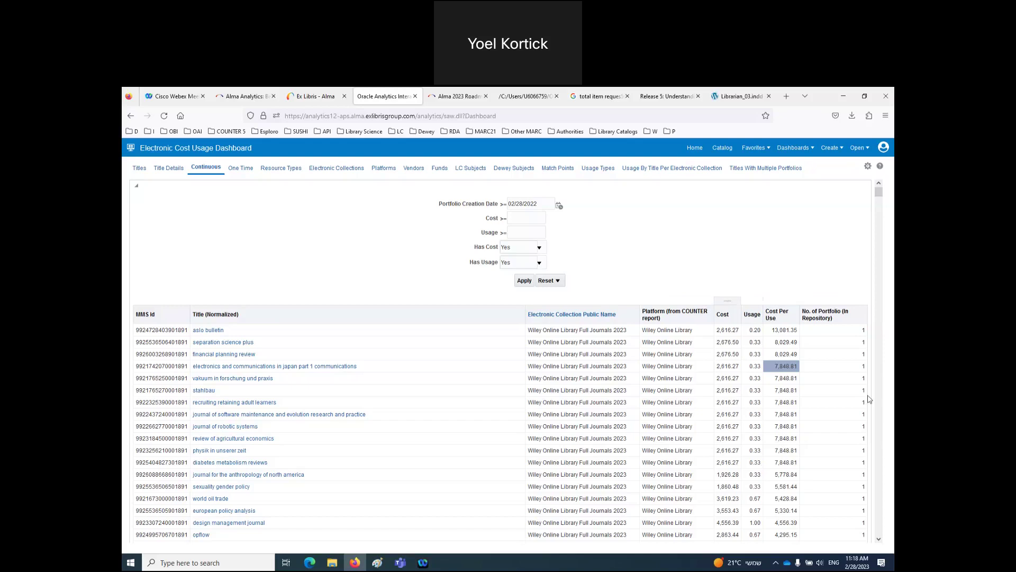
Switch to Notepad++ and create a new document with the first line "electronic collection cost 500 EUR".
click(235, 560)
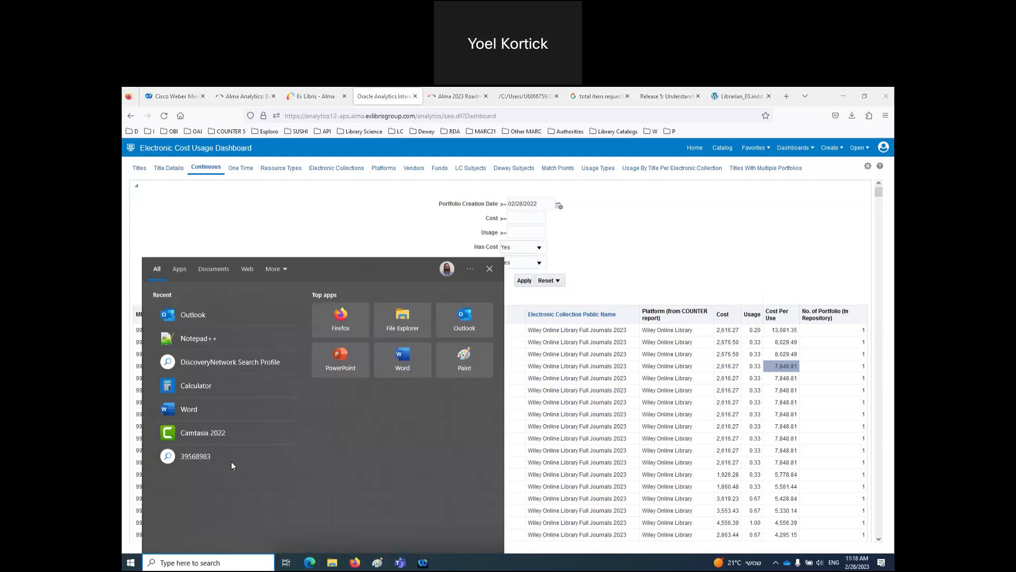
click(199, 341)
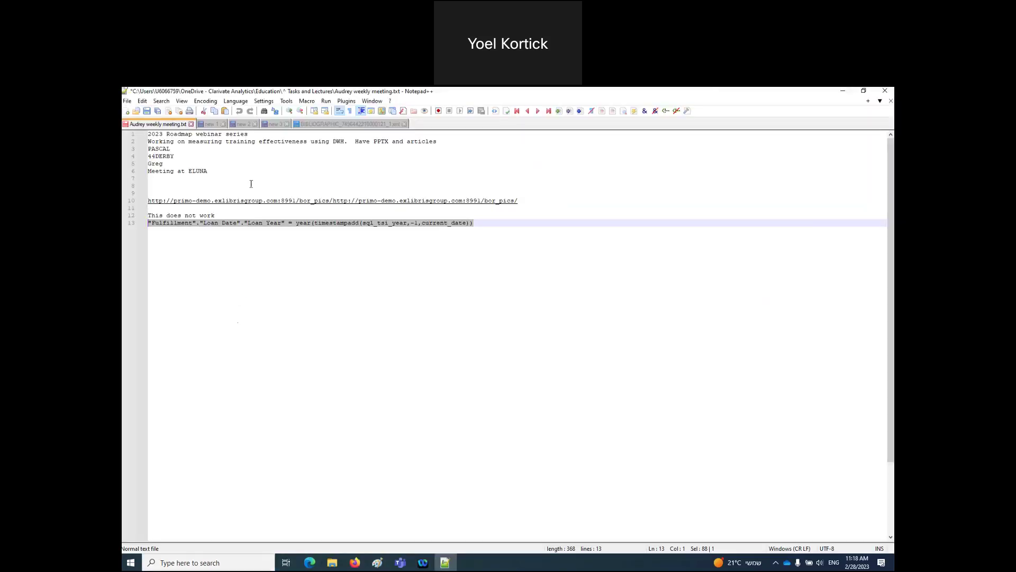
click(127, 111)
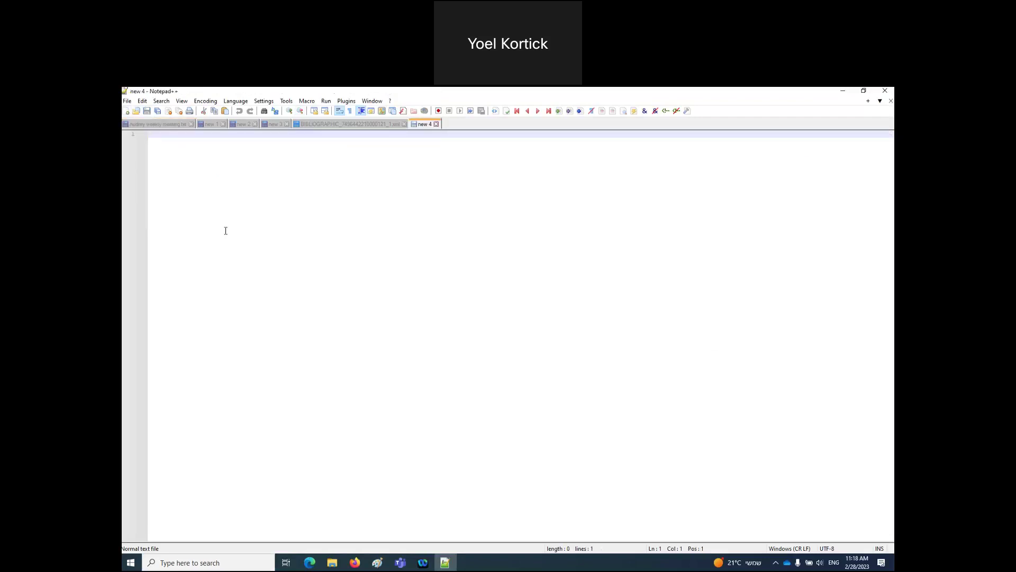
text(electronic collection c)
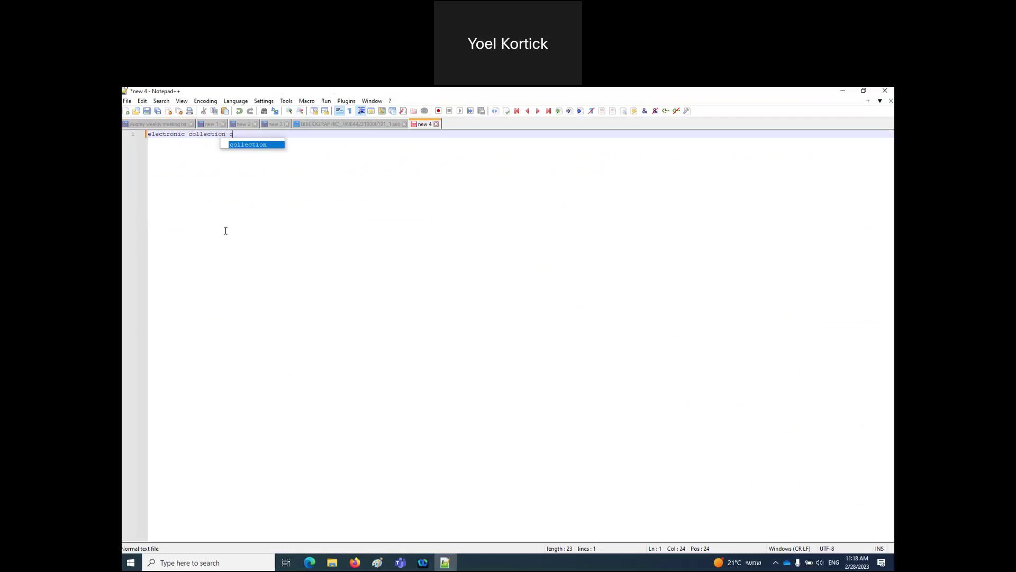
text(ost 500)
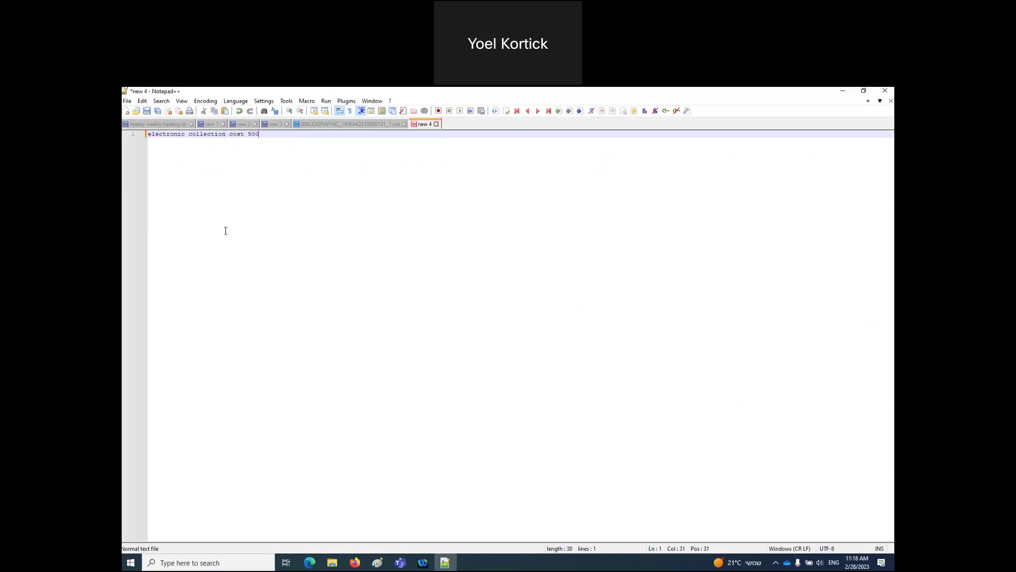
text( US)
key(BackSpace)
key(BackSpace)
text(EUR)
key(Return)
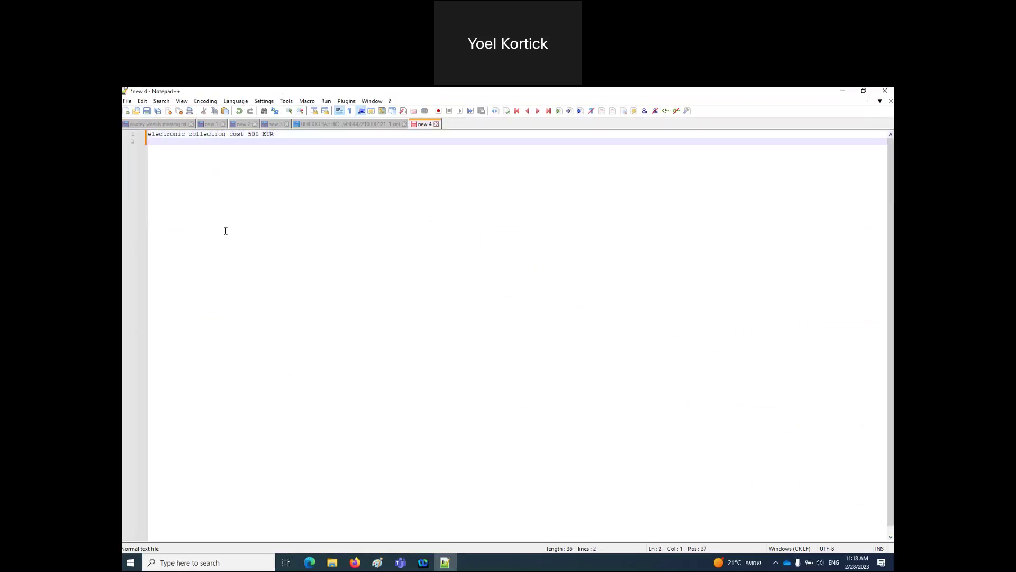
Add the second line "has 100 portfolios" to the note, correcting its misspelled last word.
text(has 100 mportfolios)
key(Return)
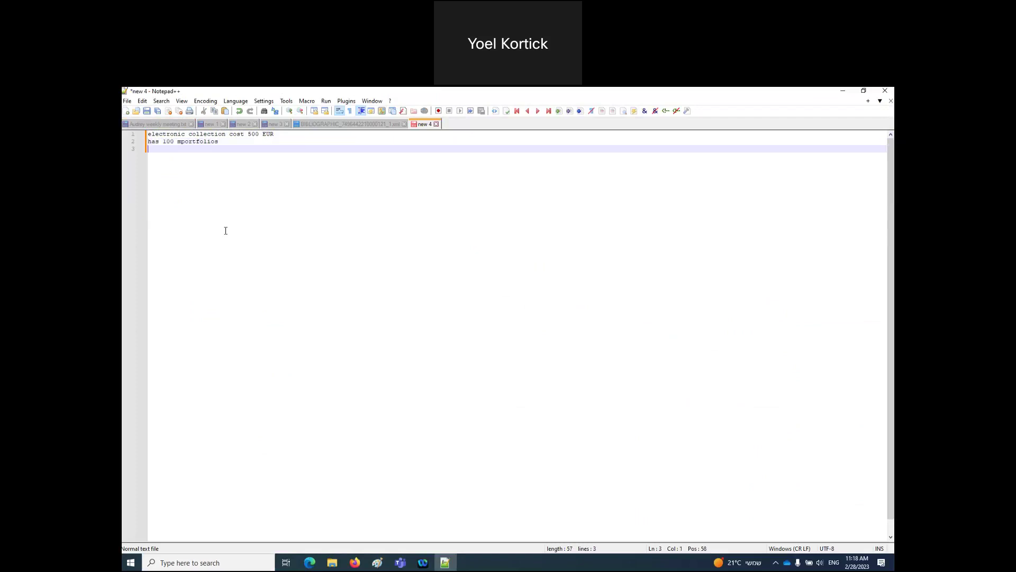
key(Up)
key(Right)
key(Right)
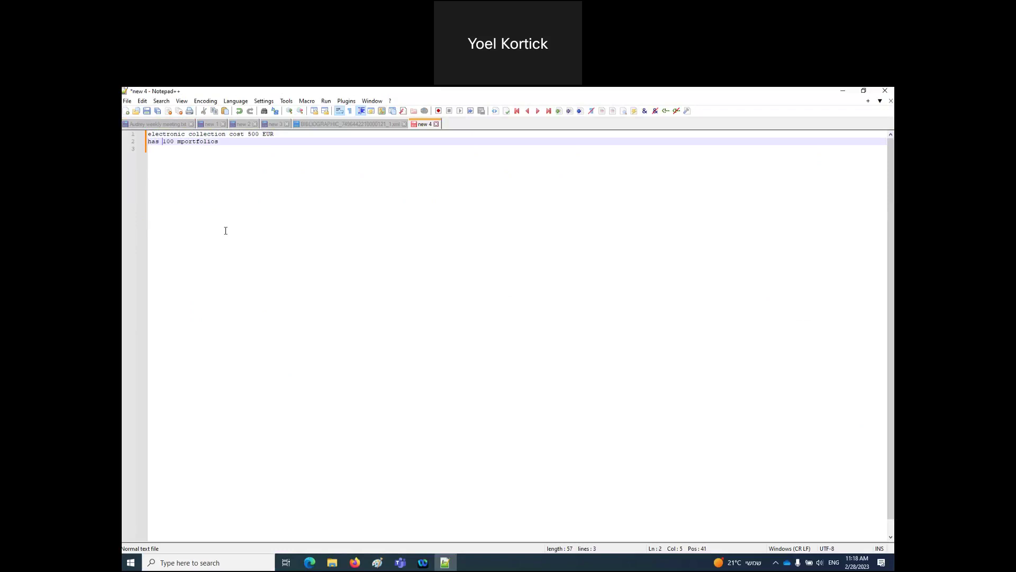
key(Delete)
key(Down)
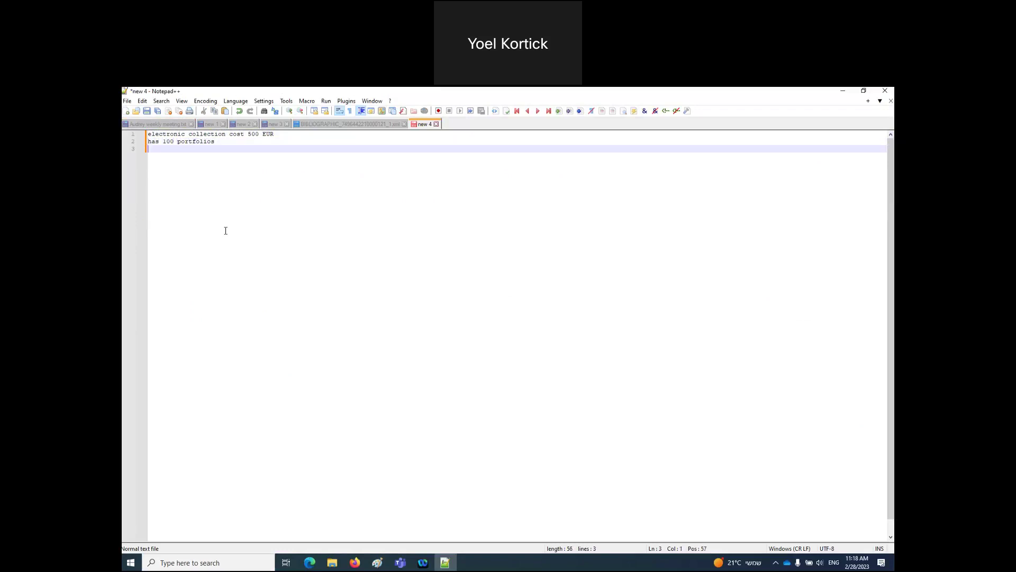
Add the cost calculation "each portfolio 500 / 100 = 5" as the third line of the note.
text(each port)
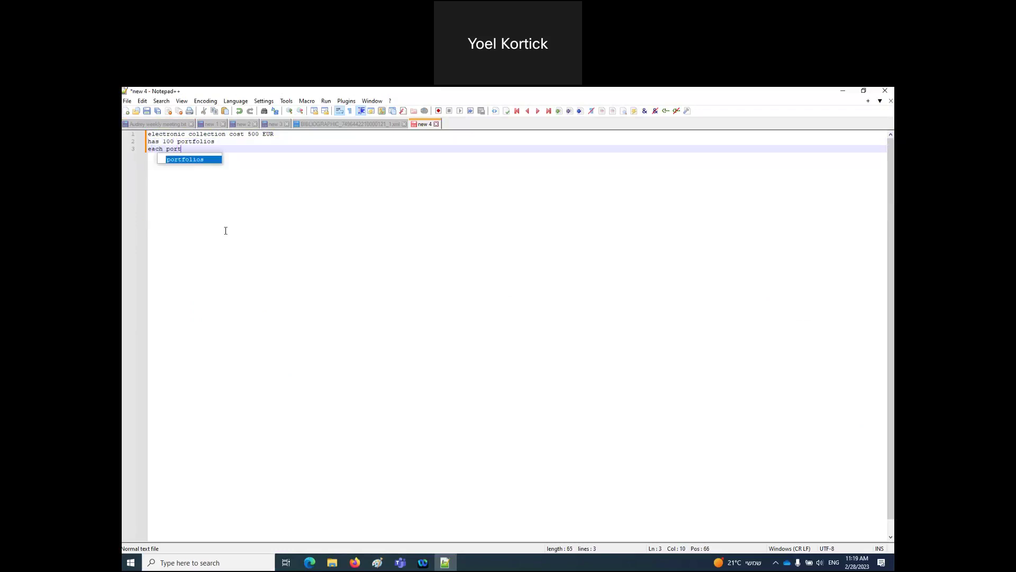
text(folio 500 / 100)
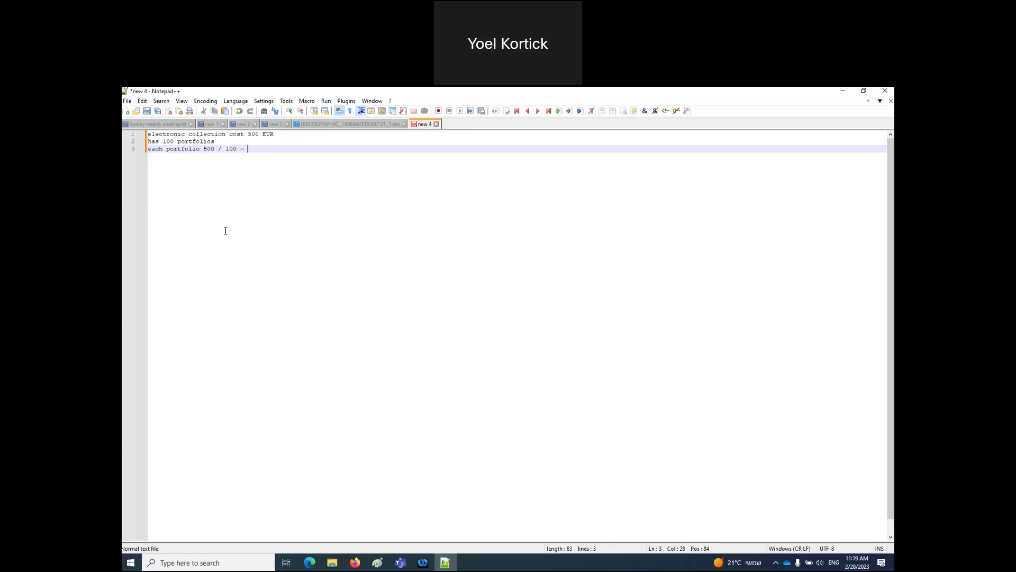
text( = 5)
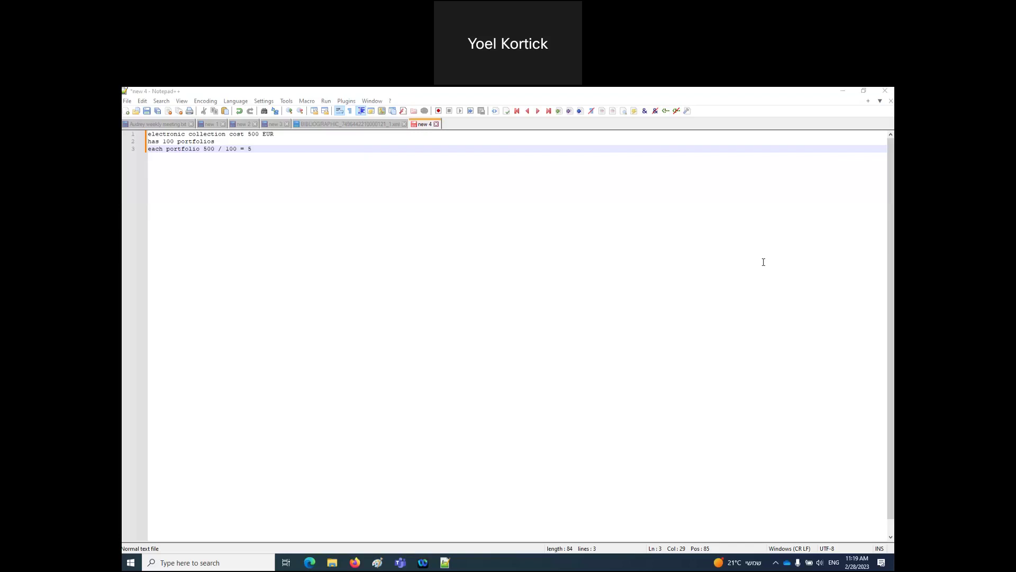
scroll(448, 271, down, 1)
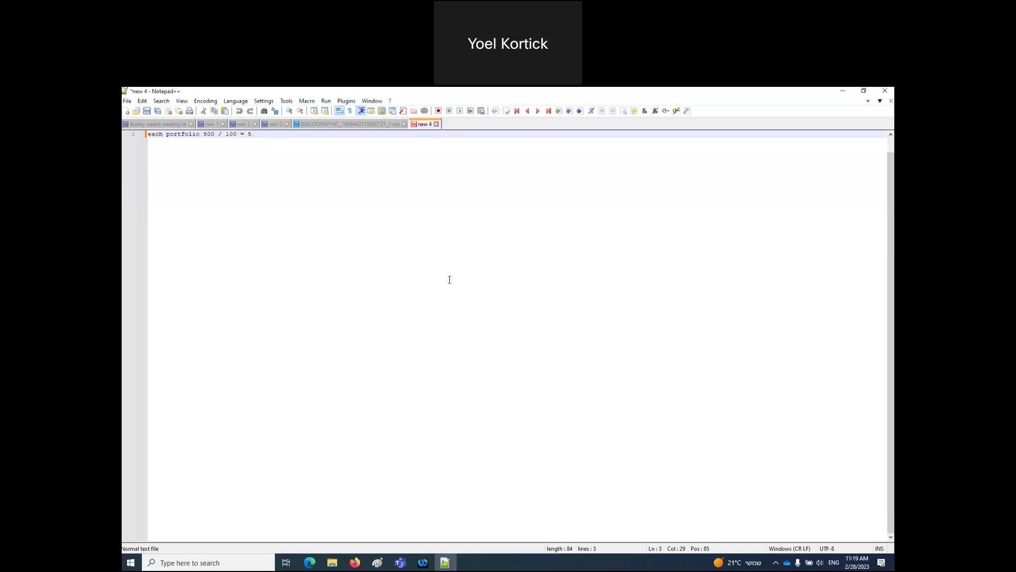
Switch to Firefox and view the Electronic Cost Usage Dashboard's One Time and Platforms pages.
click(354, 562)
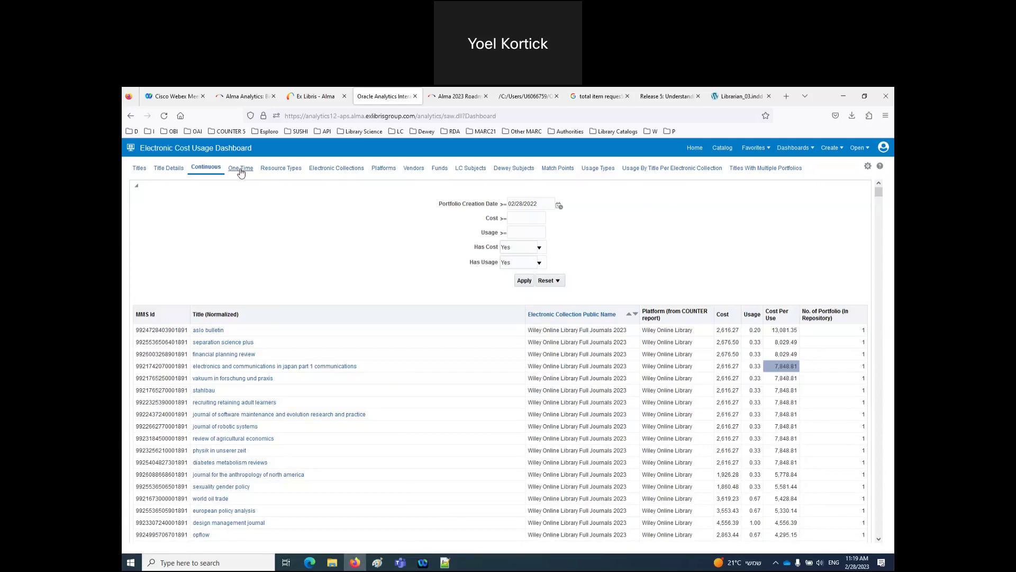
click(241, 168)
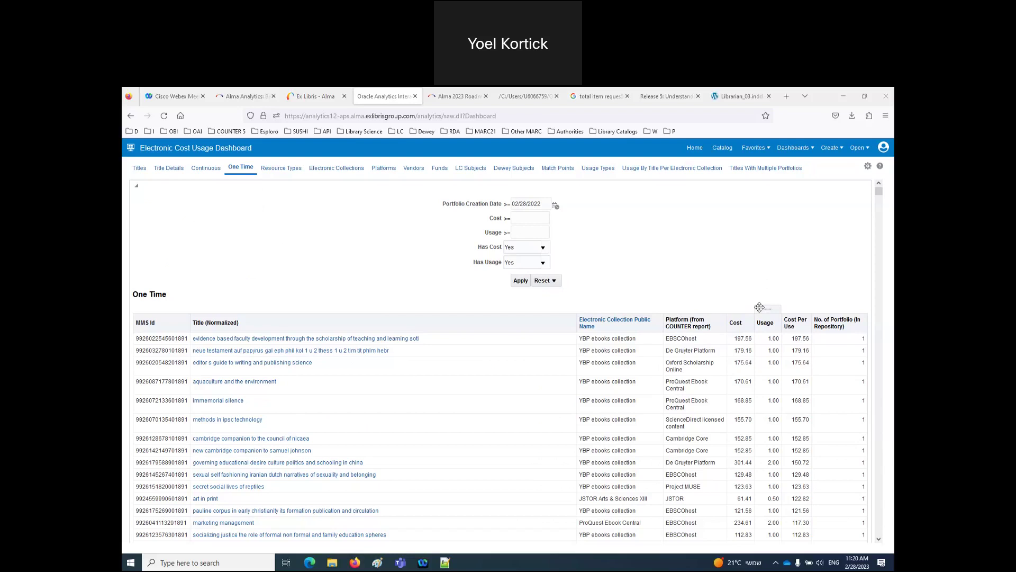
click(387, 172)
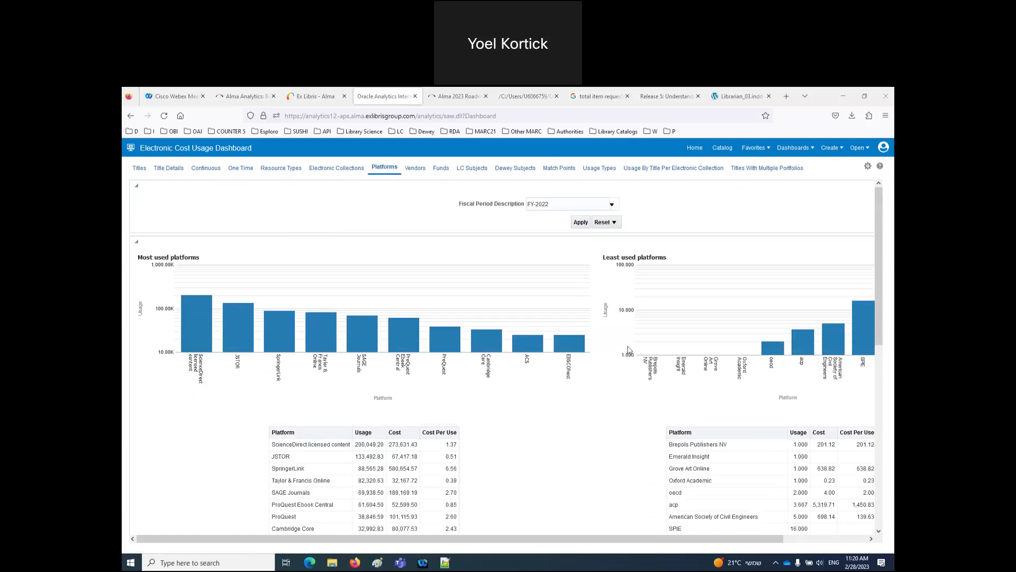
Copy the web address of the Project COUNTER page "Release 5: Understanding Investigations and Requests".
click(655, 97)
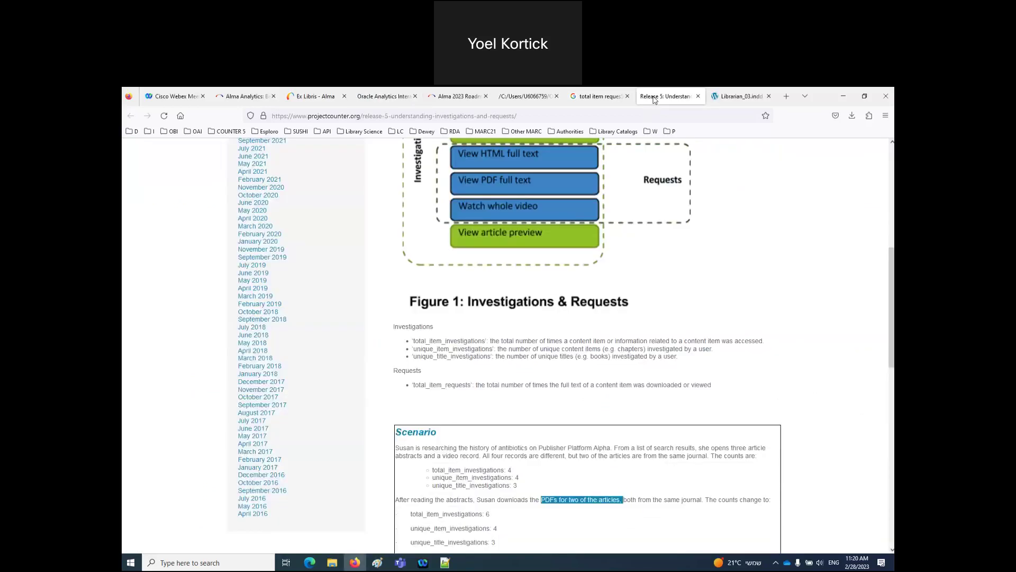
click(492, 117)
right_click(493, 117)
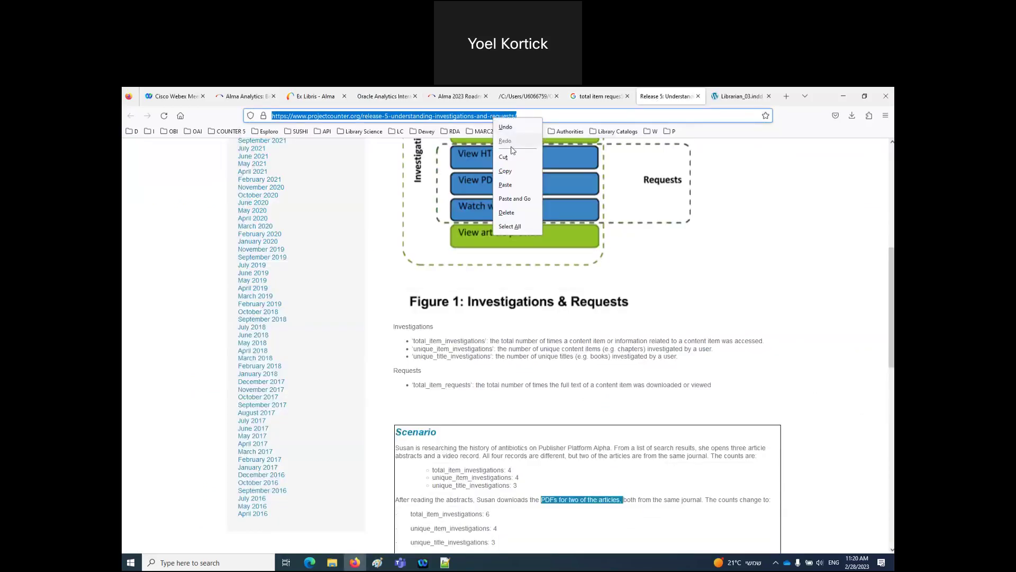
click(506, 171)
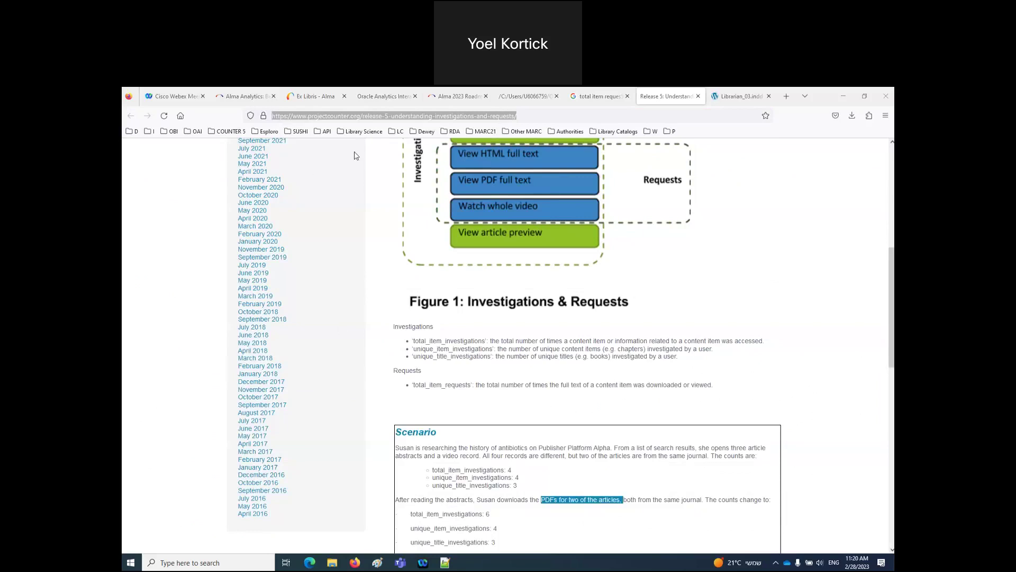
Return to the dashboard's Platforms page and examine the most and least used and most and least expensive platforms.
click(368, 97)
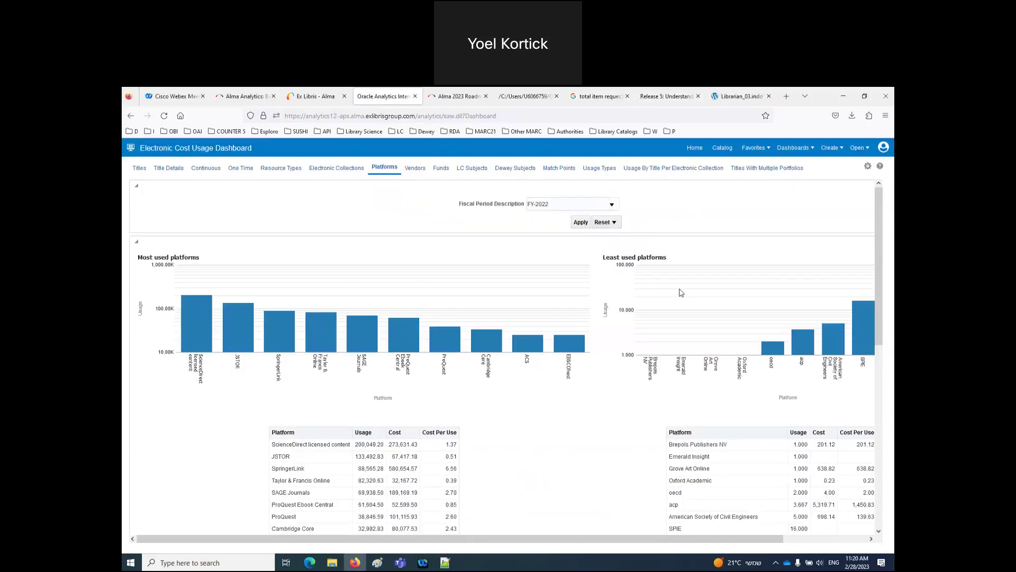
scroll(407, 461, down, 3)
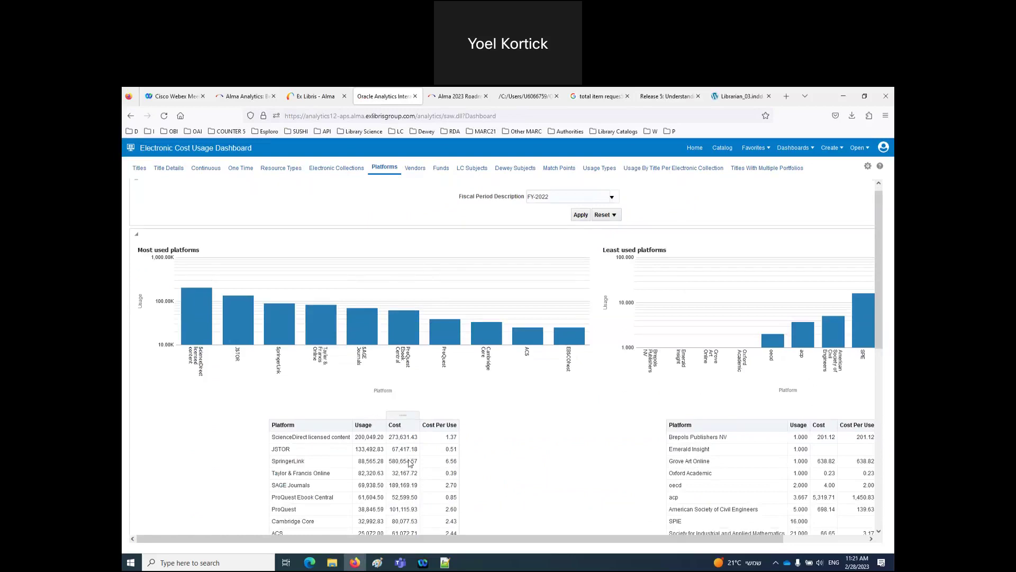
scroll(411, 463, down, 2)
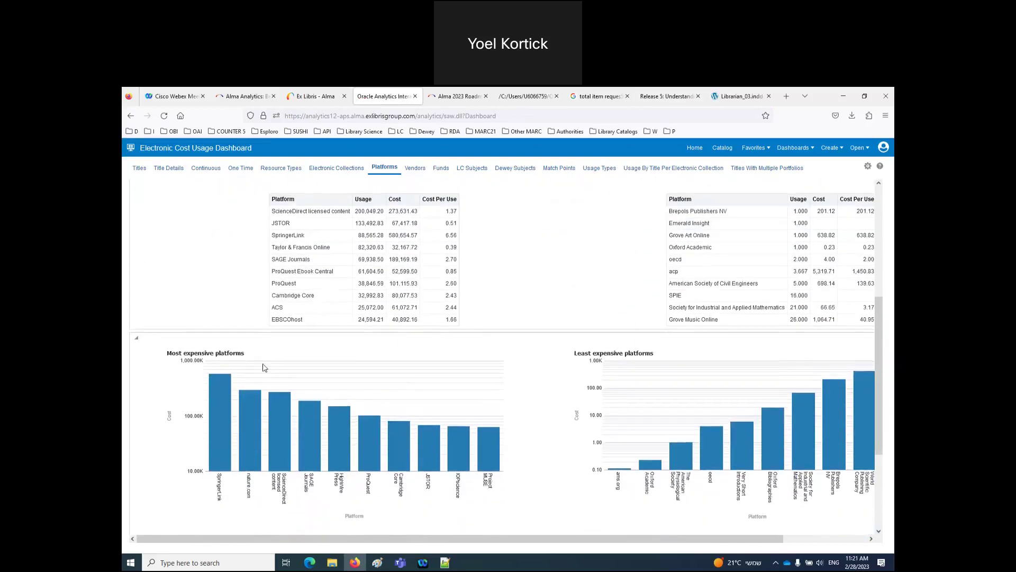
scroll(609, 389, down, 2)
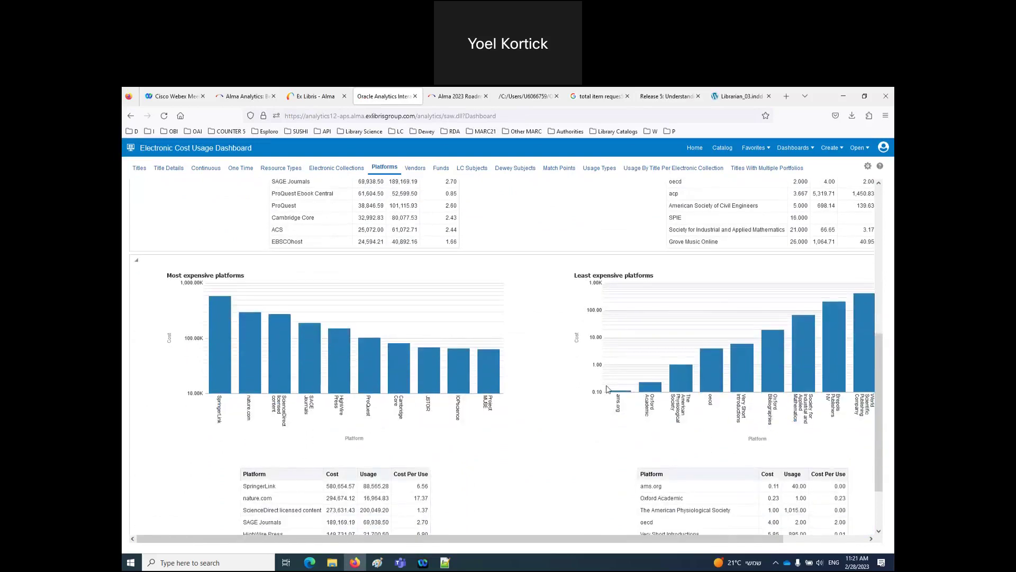
scroll(608, 389, up, 5)
scroll(608, 389, up, 3)
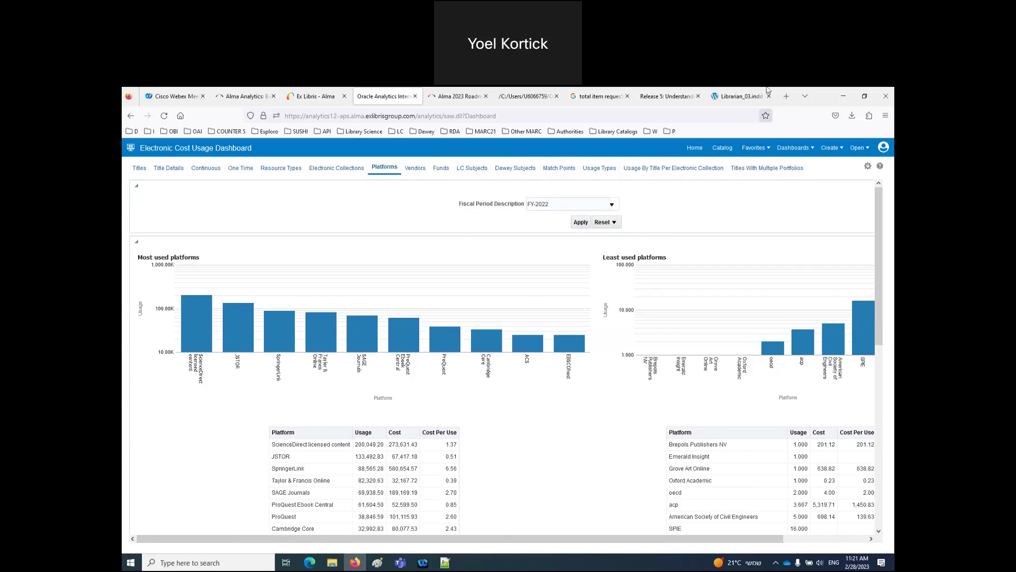
Open developers.exlibrisgroup.com in a new browser tab and go to its Tech Blog.
click(786, 96)
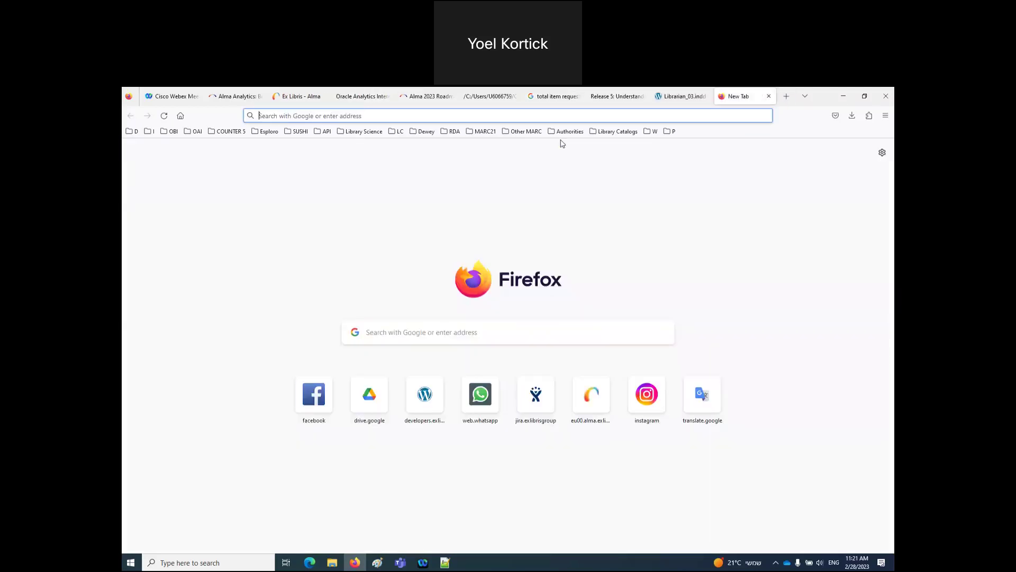
text(developers.exlibrisgroup.com/)
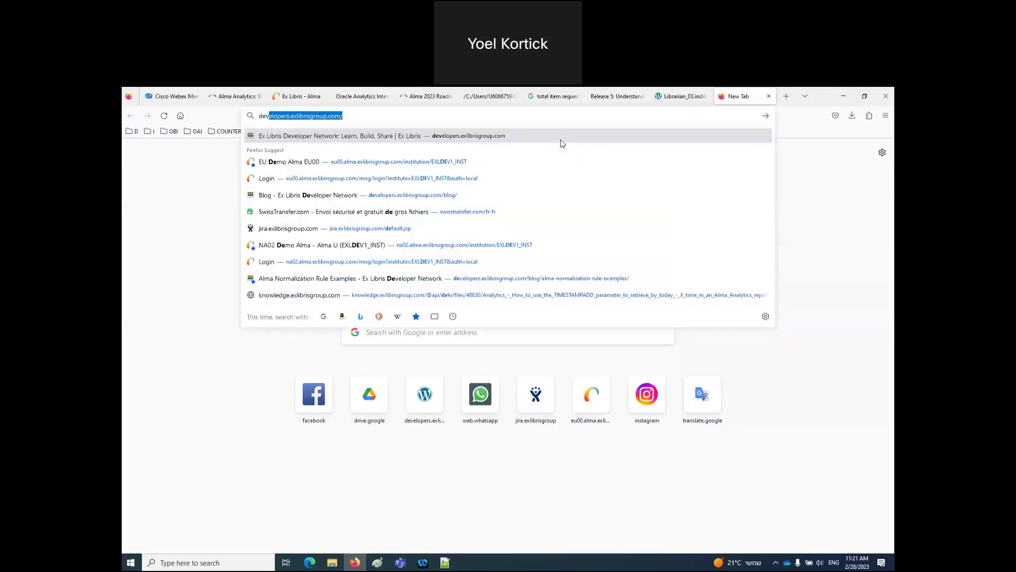
key(Return)
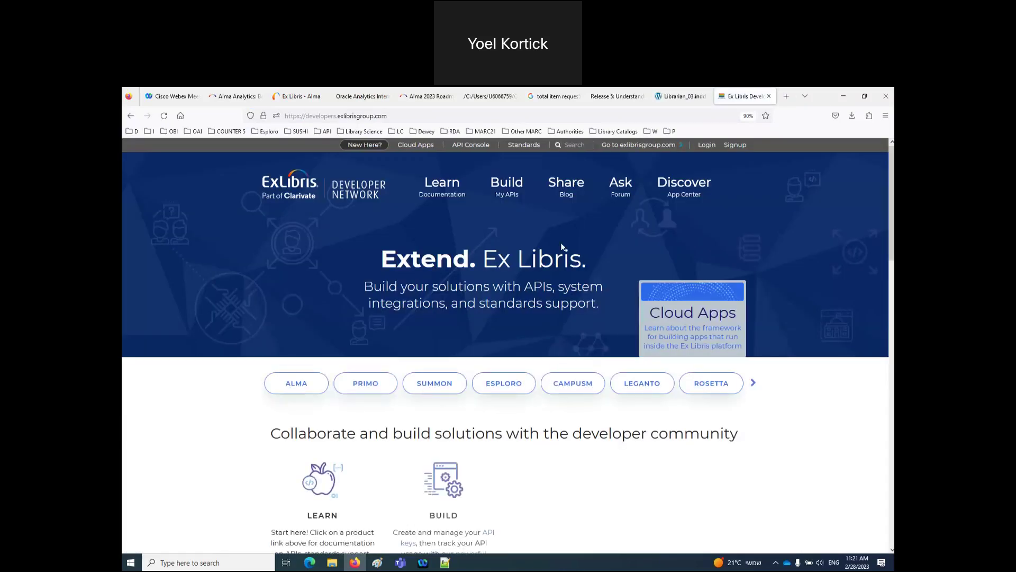
click(563, 197)
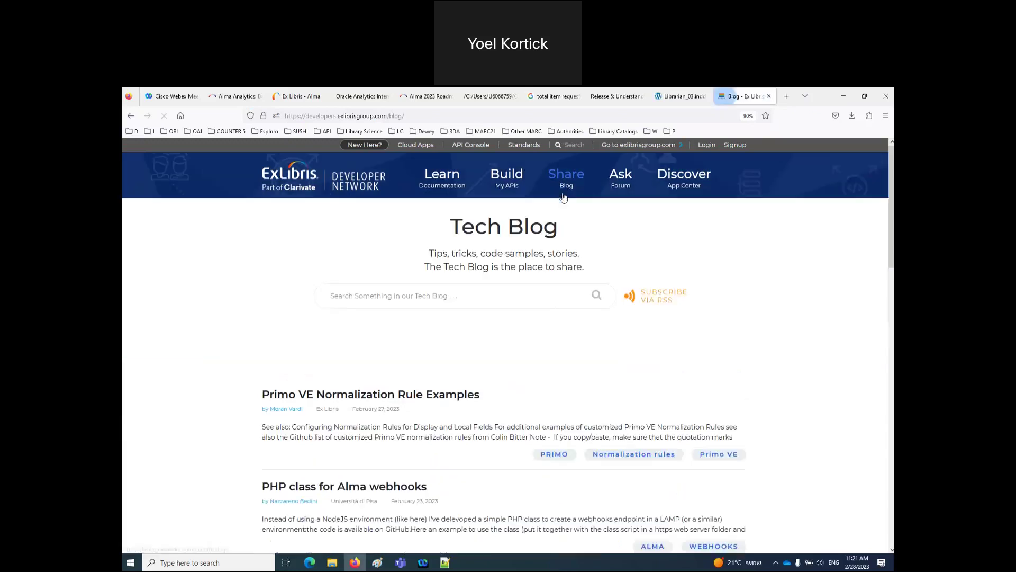
Search the Tech Blog for "cost per use" and list all posts tagged cost-per-use.
click(372, 297)
text(c)
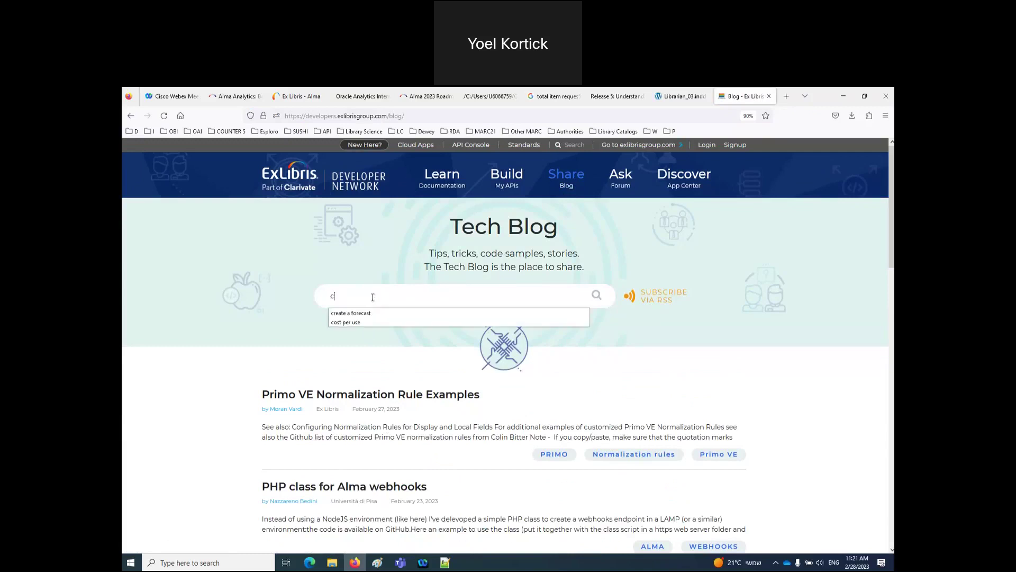
text(ost per use)
key(Return)
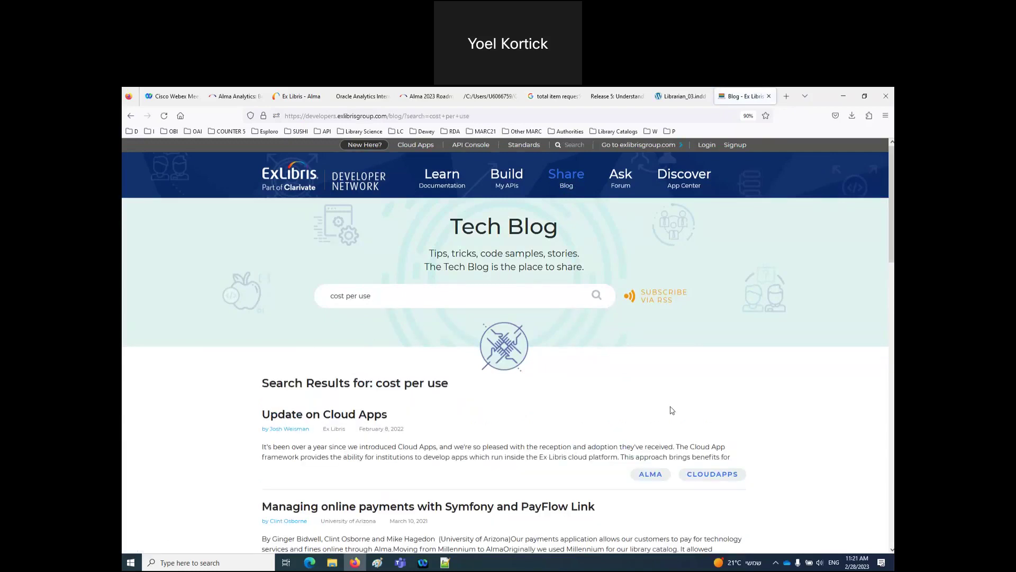
scroll(671, 410, down, 5)
scroll(671, 410, down, 4)
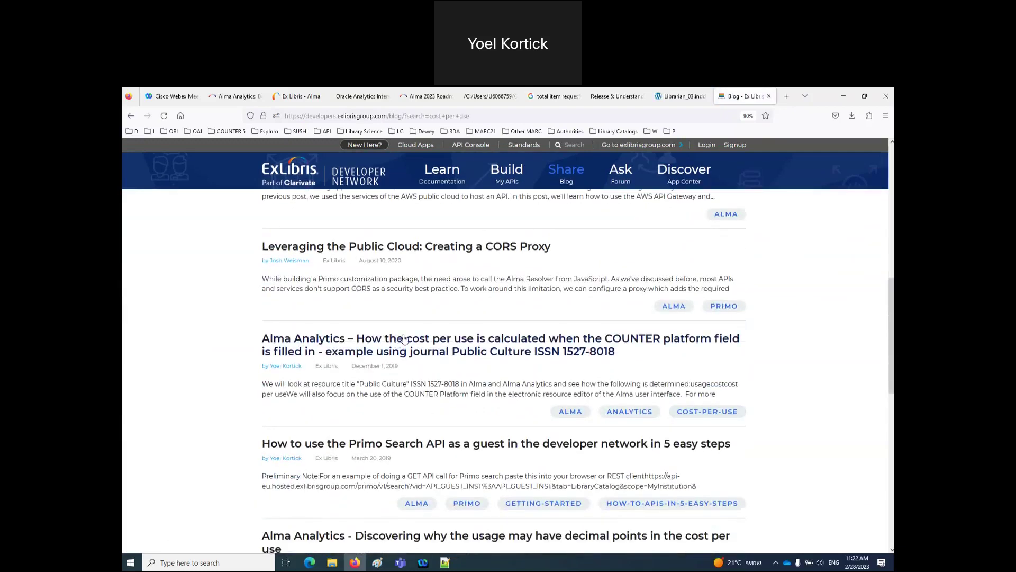
click(704, 416)
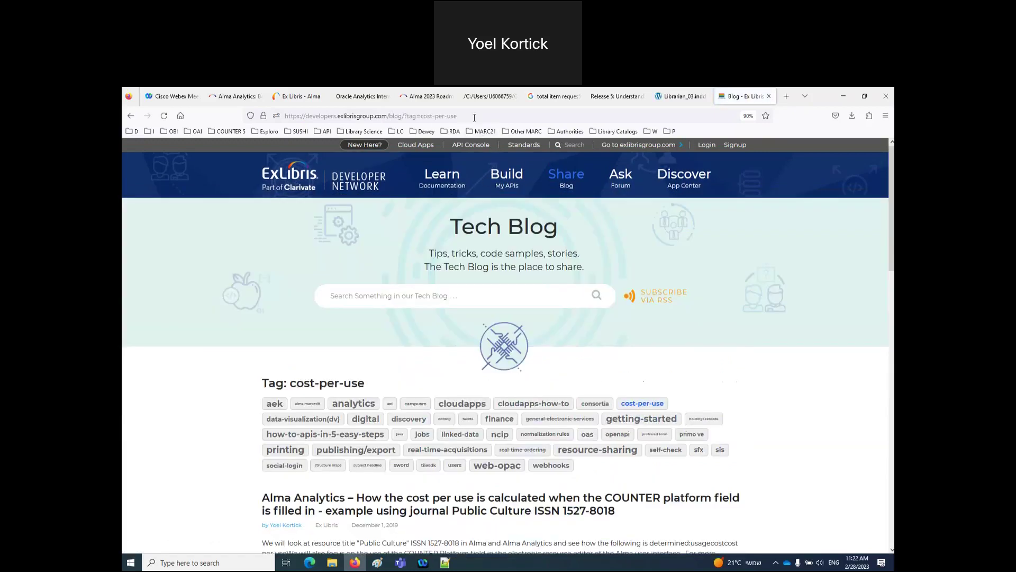
Copy the web address of the blog's cost-per-use tag page.
click(437, 116)
right_click(437, 117)
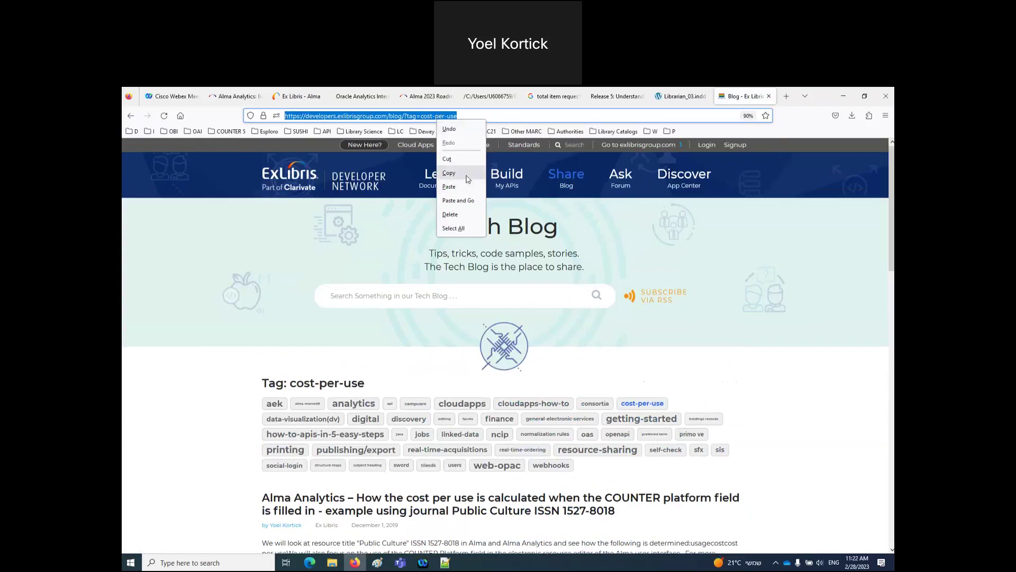
click(455, 181)
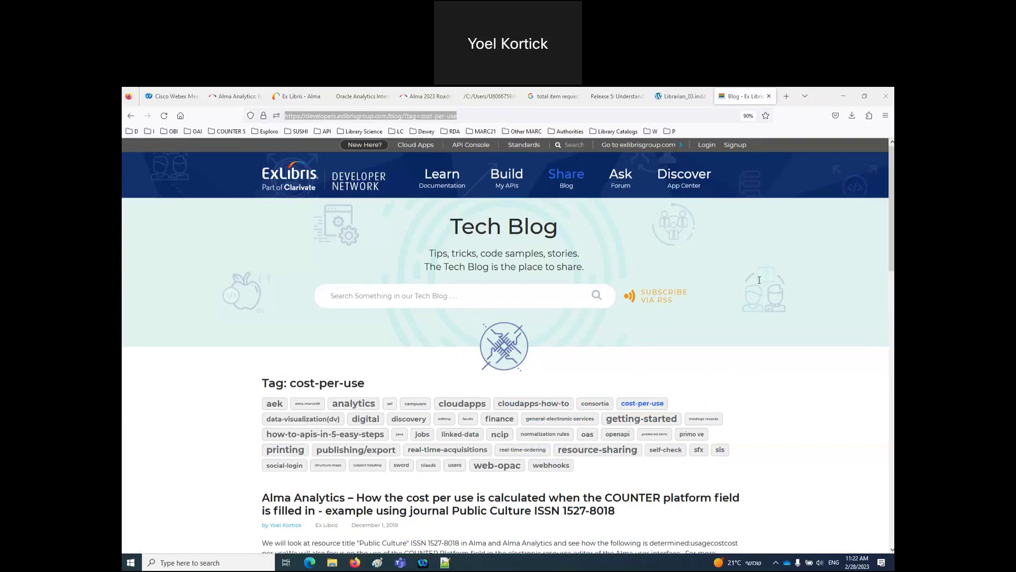
click(200, 495)
Highlight the post titles on the COUNTER platform field, decimal points in usage, and matching COUNTER resources to Alma.
scroll(238, 487, down, 2)
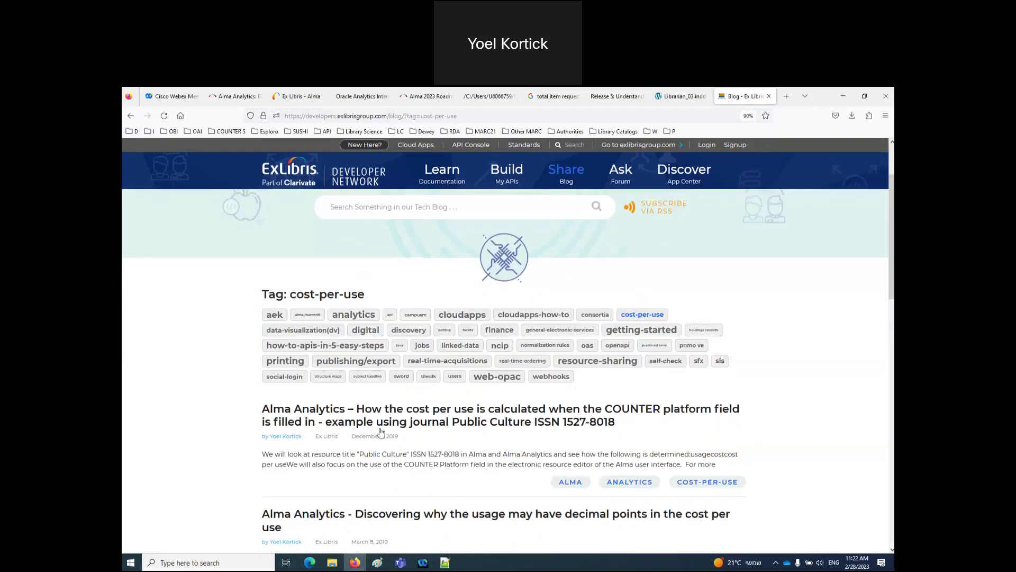
drag(754, 410, 355, 412)
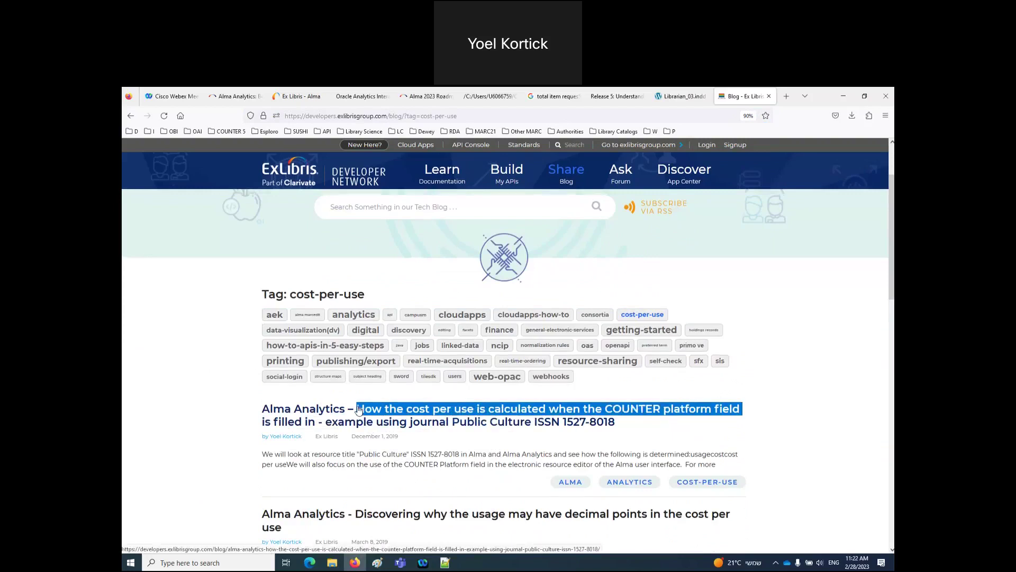
scroll(358, 409, down, 3)
drag(759, 385, 427, 385)
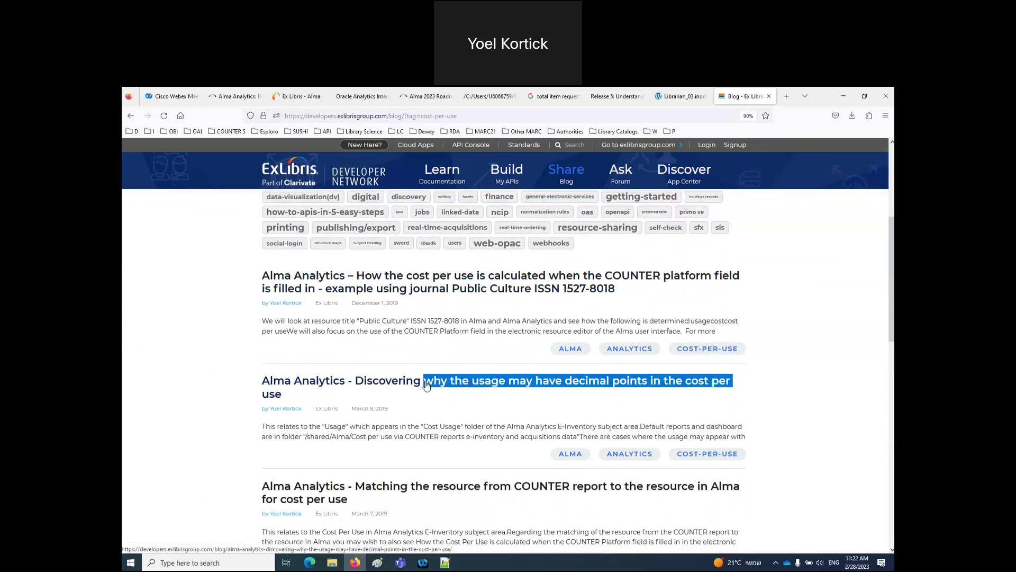
scroll(426, 385, down, 2)
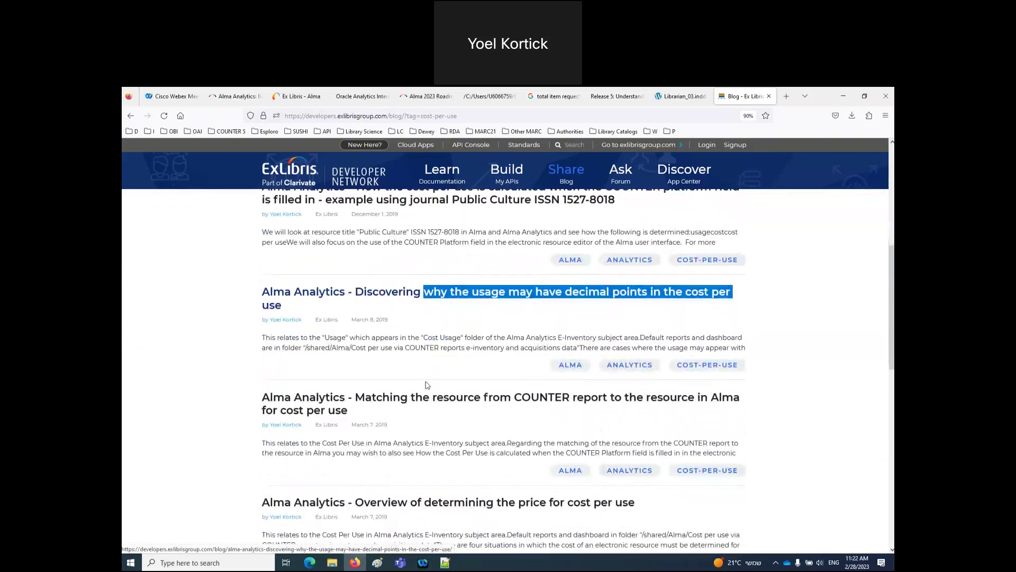
drag(778, 402, 359, 398)
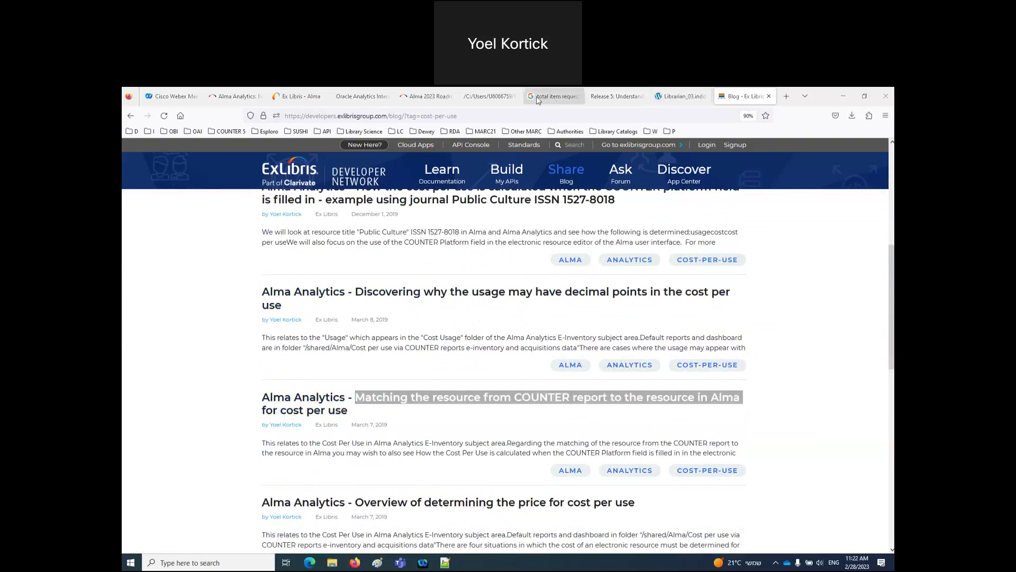
In the ProQuest Ebook Central SUSHI raw data, highlight the ISBN and title of "Understanding How Young Children Learn".
click(487, 96)
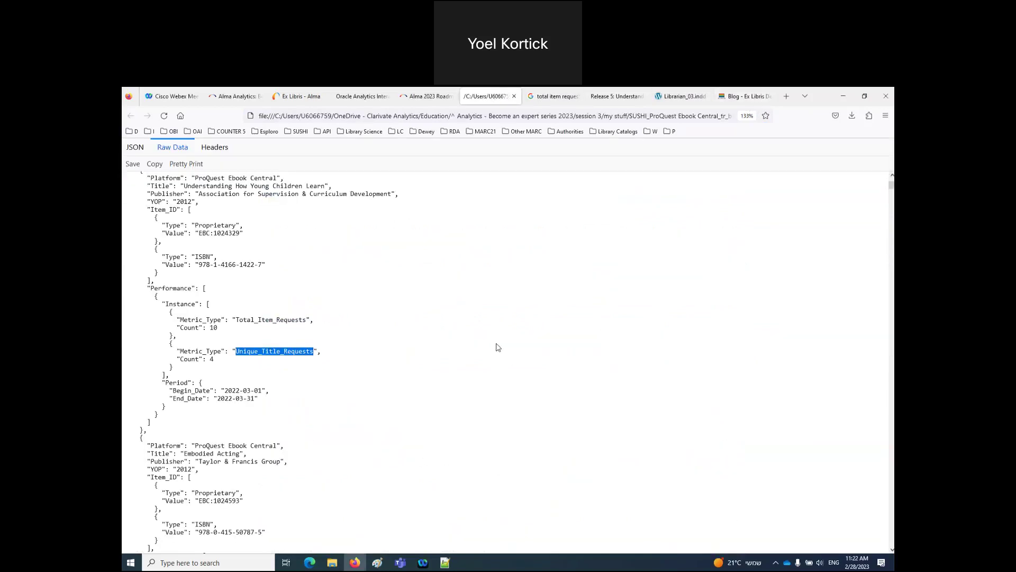
drag(200, 264, 263, 267)
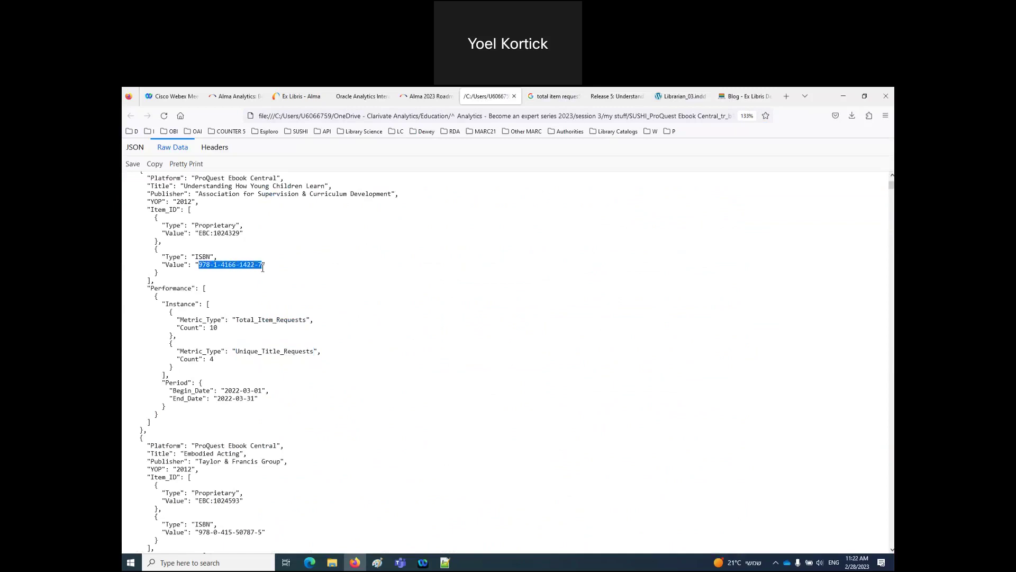
drag(184, 186, 327, 186)
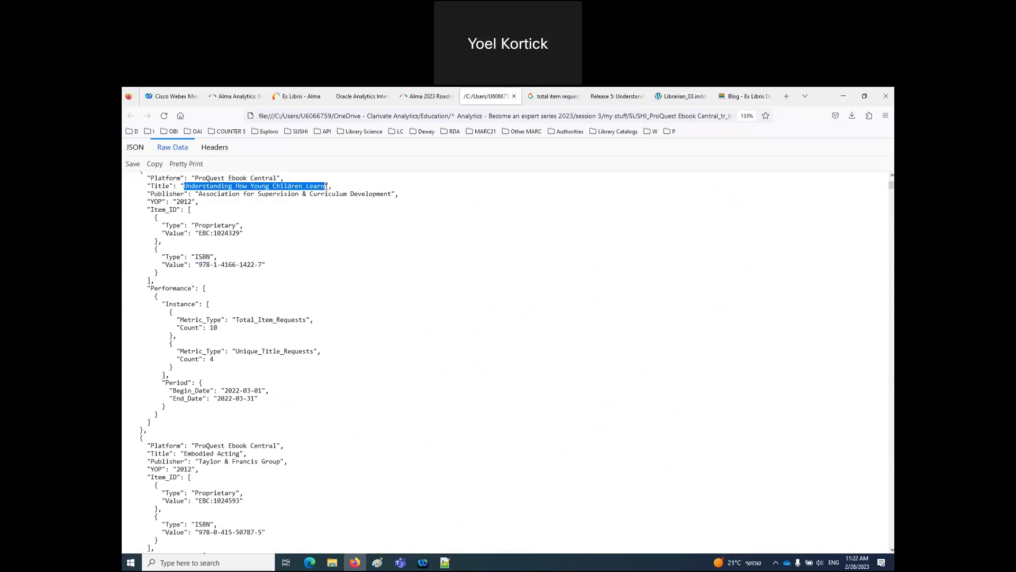
Return to the blog, highlight "Overview of determining the price for cost per use", and review the One Time and Continuous POL posts.
click(743, 96)
scroll(533, 278, down, 2)
click(552, 371)
drag(635, 369, 355, 372)
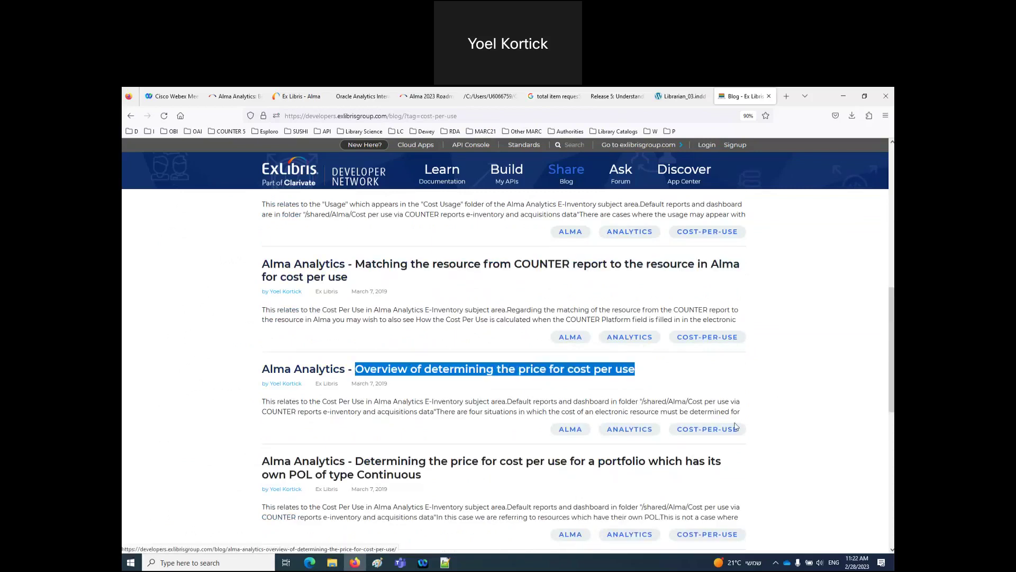
scroll(735, 427, down, 3)
scroll(736, 427, down, 6)
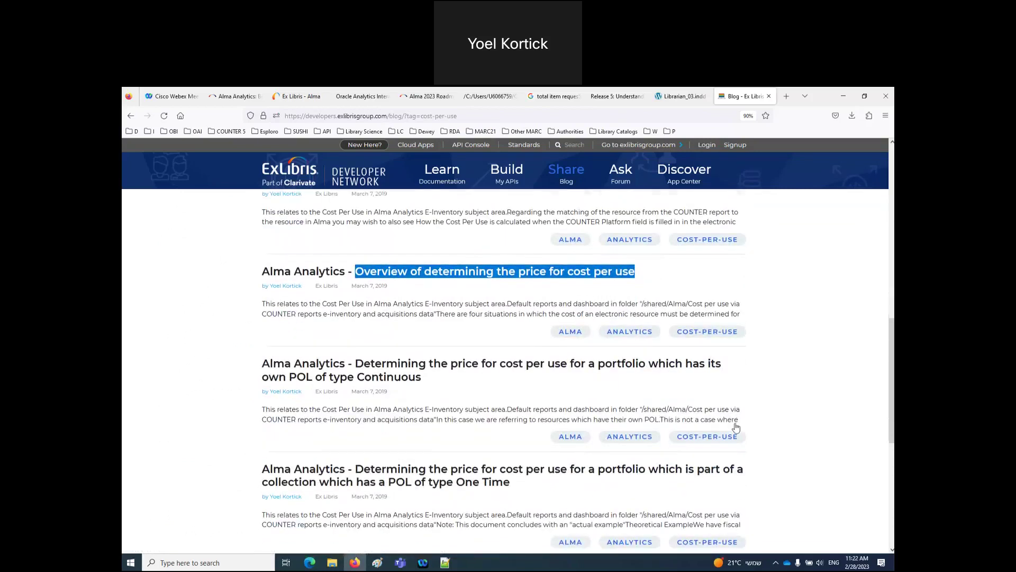
scroll(735, 426, down, 3)
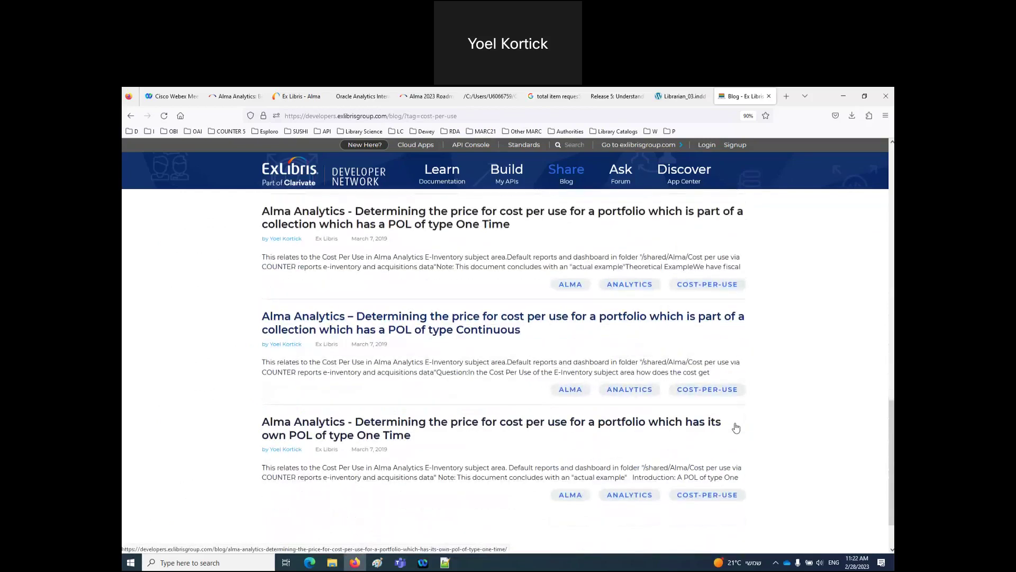
scroll(736, 426, up, 6)
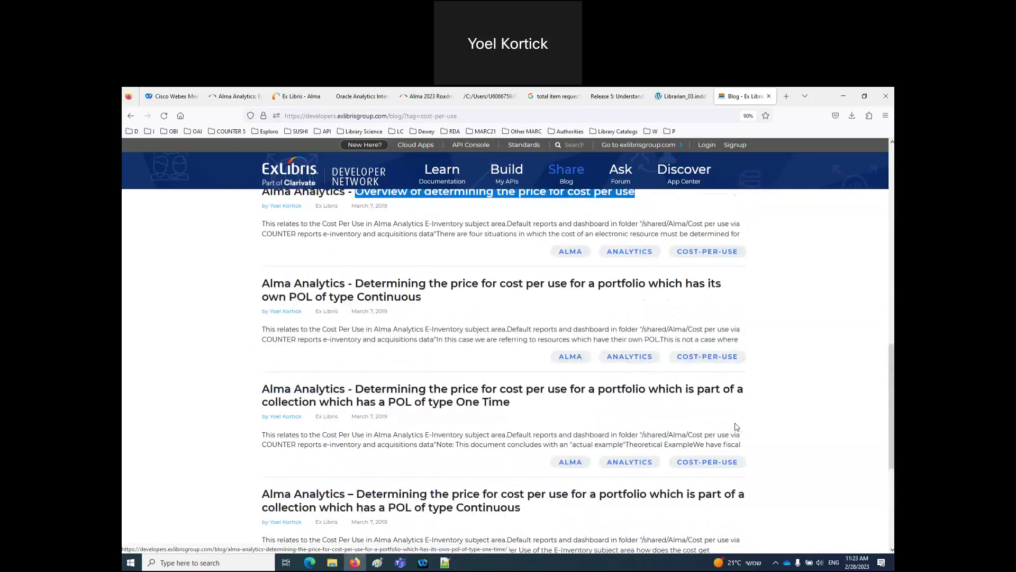
Return to the Electronic Cost Usage Dashboard and open the analytics catalog.
click(354, 97)
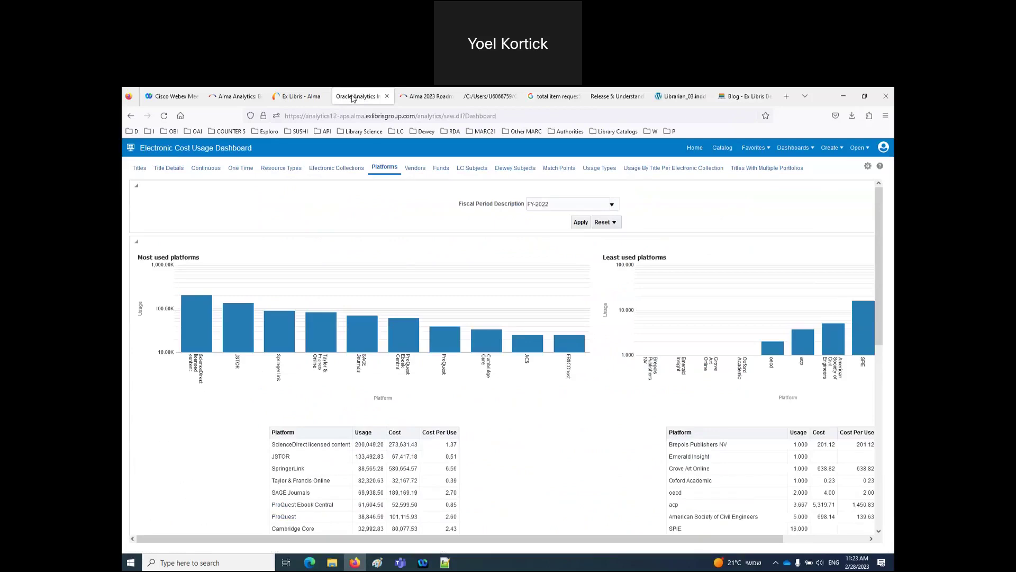
click(723, 150)
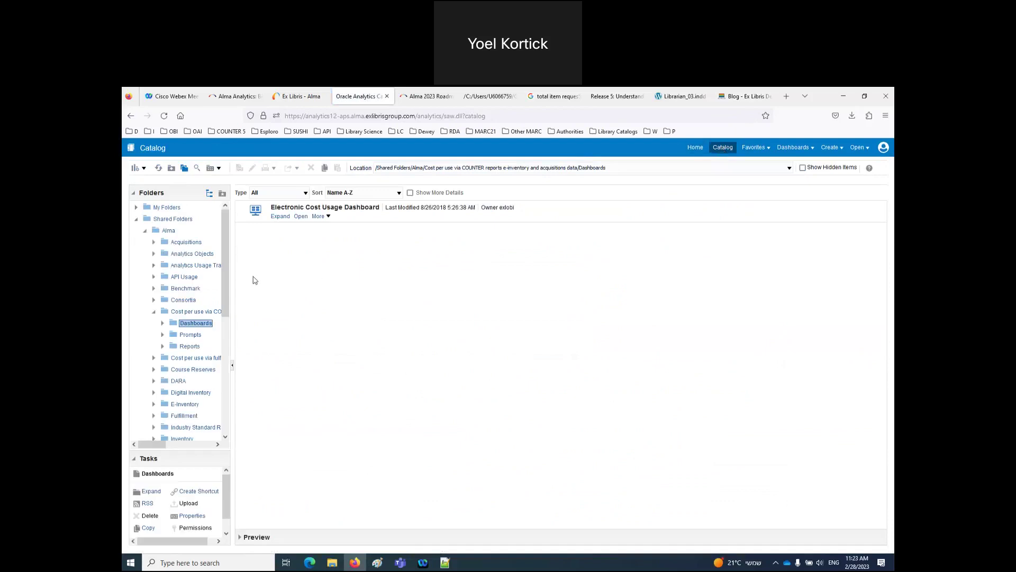
Open the Usage via COUNTER reports dashboard from the Dashboards subfolder of "Usage via COUNTER reports - Release 5" in the catalog.
click(154, 312)
scroll(190, 323, down, 5)
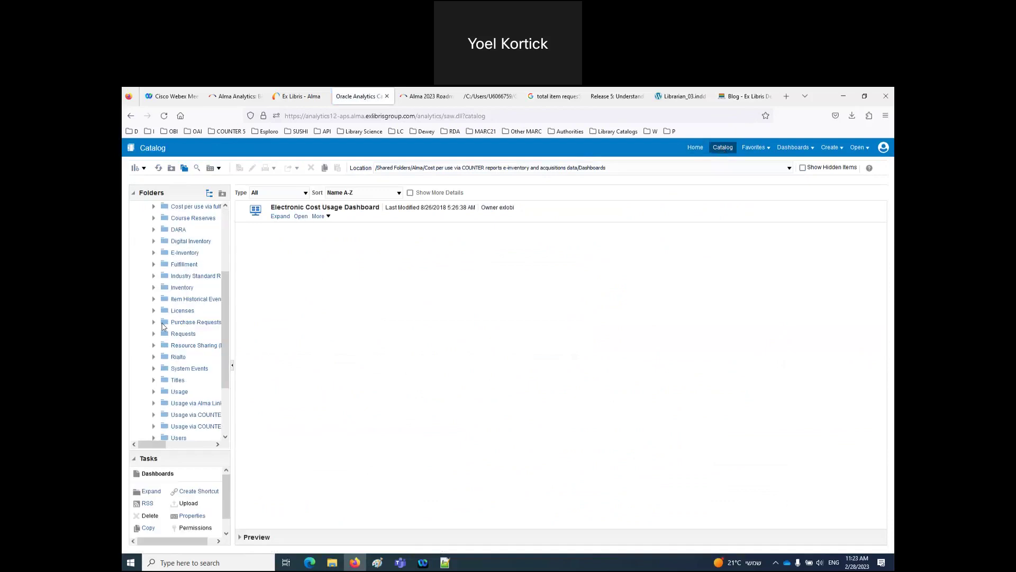
drag(231, 301, 300, 300)
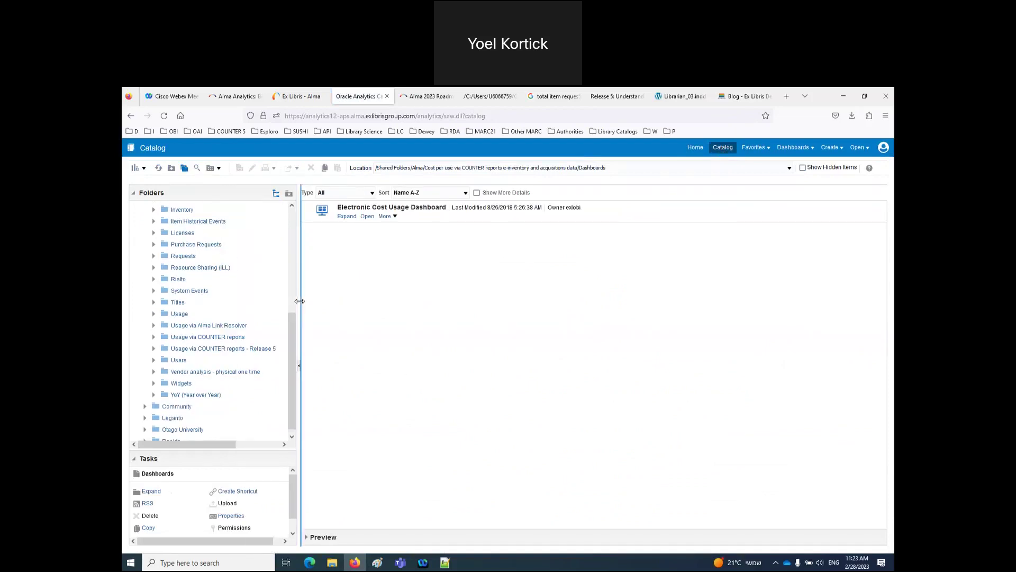
click(213, 348)
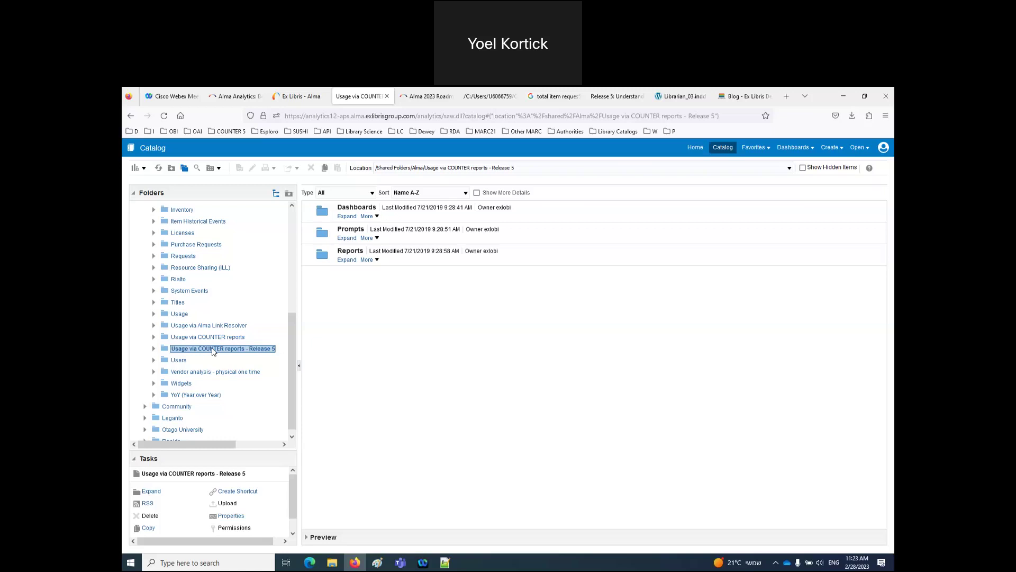
click(350, 219)
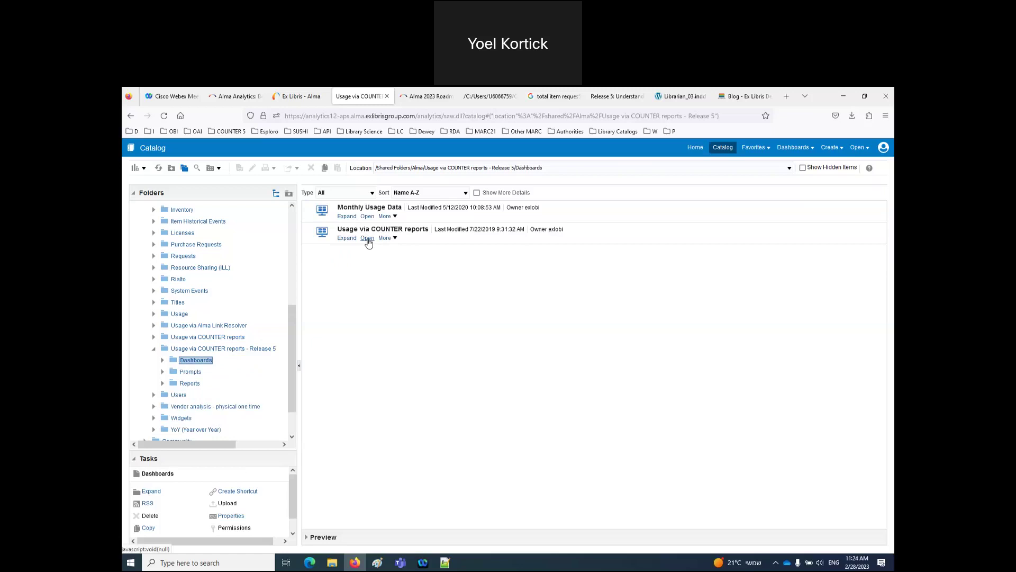
click(367, 238)
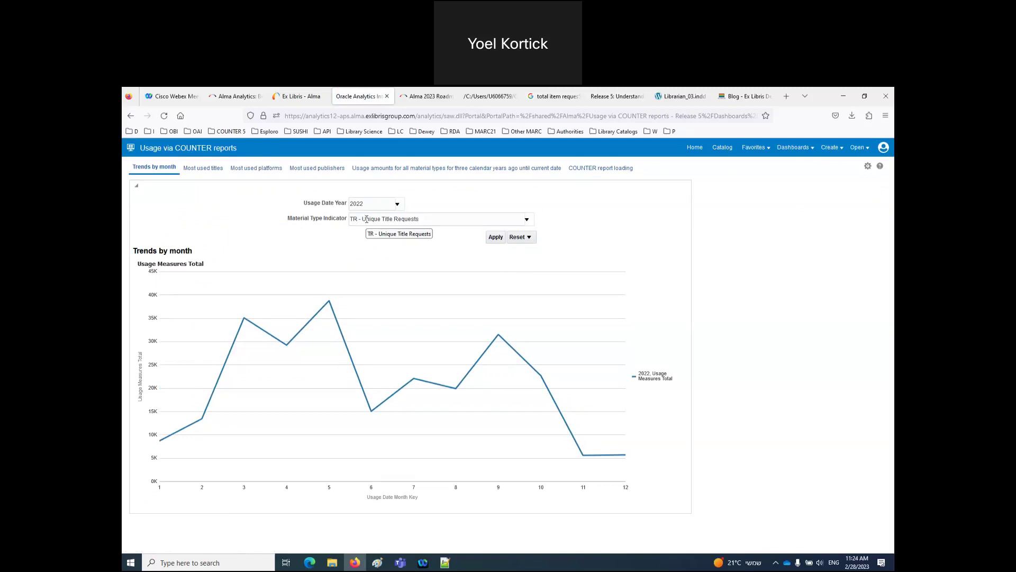
Filter the monthly trends chart to only the "PR_P1 - Searches Platform" material type indicator, replacing "TR - Unique Title Requests".
click(366, 219)
click(527, 222)
click(527, 225)
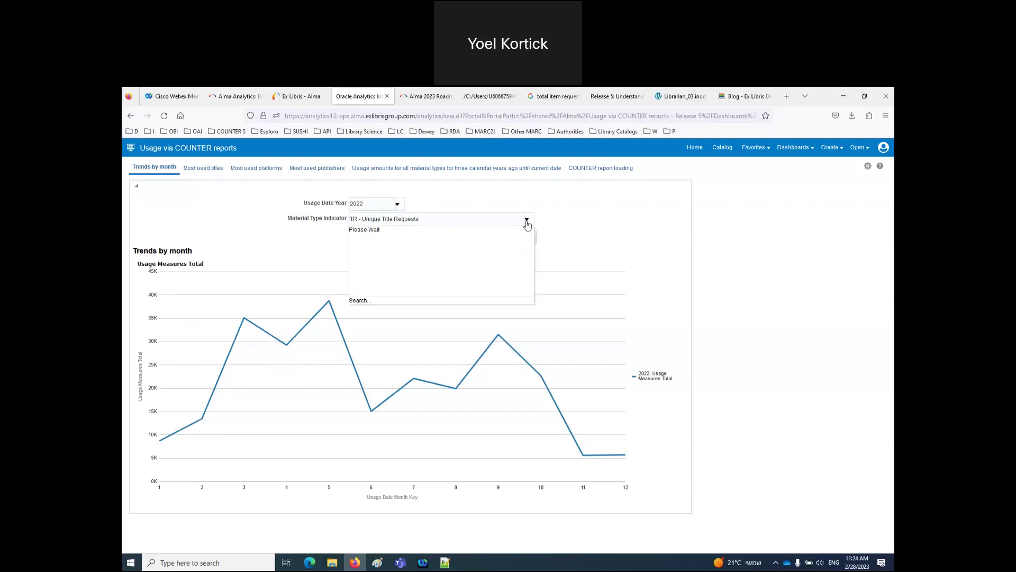
scroll(497, 244, down, 5)
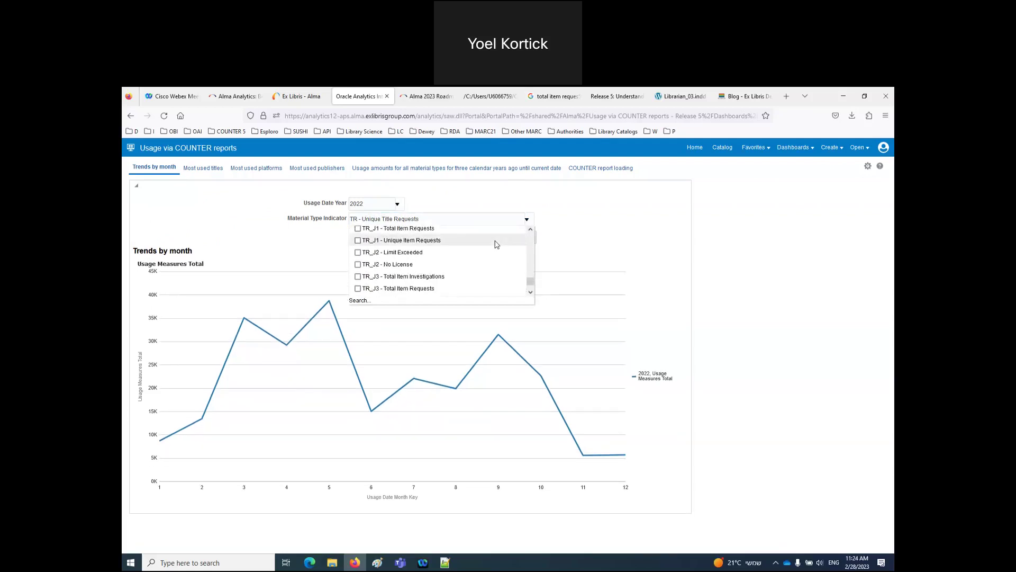
scroll(496, 244, up, 4)
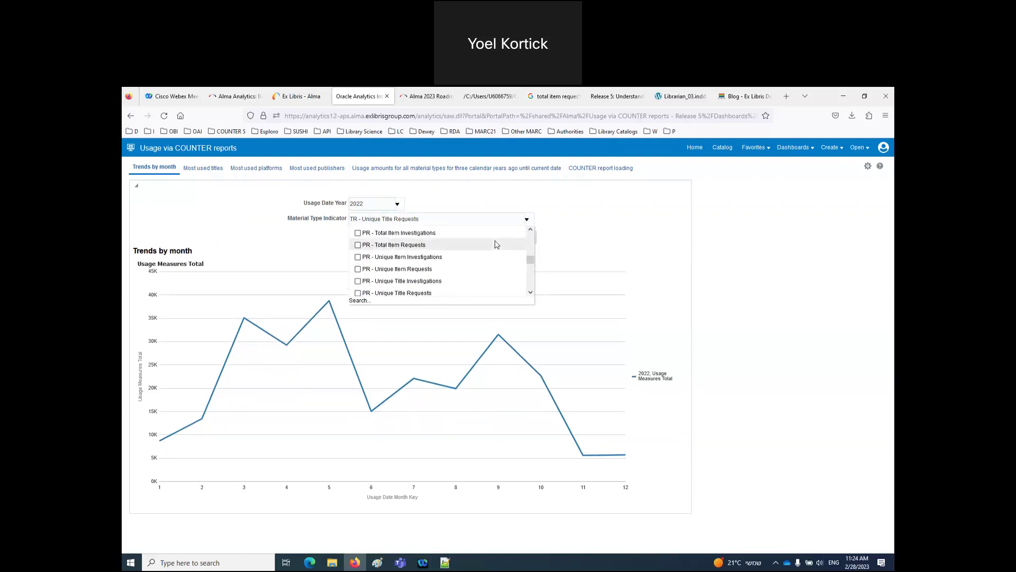
scroll(496, 244, down, 3)
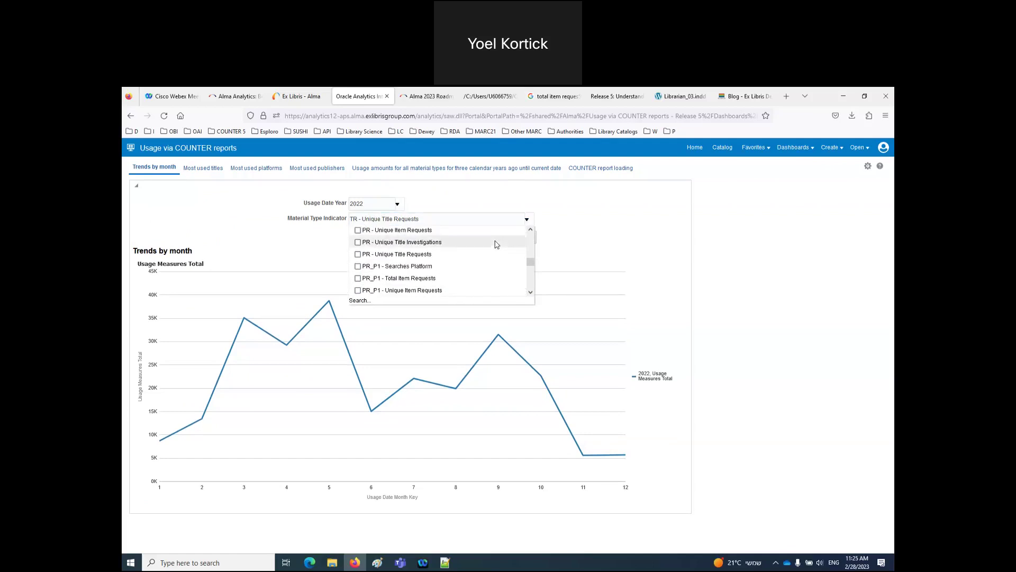
click(357, 267)
scroll(358, 262, down, 3)
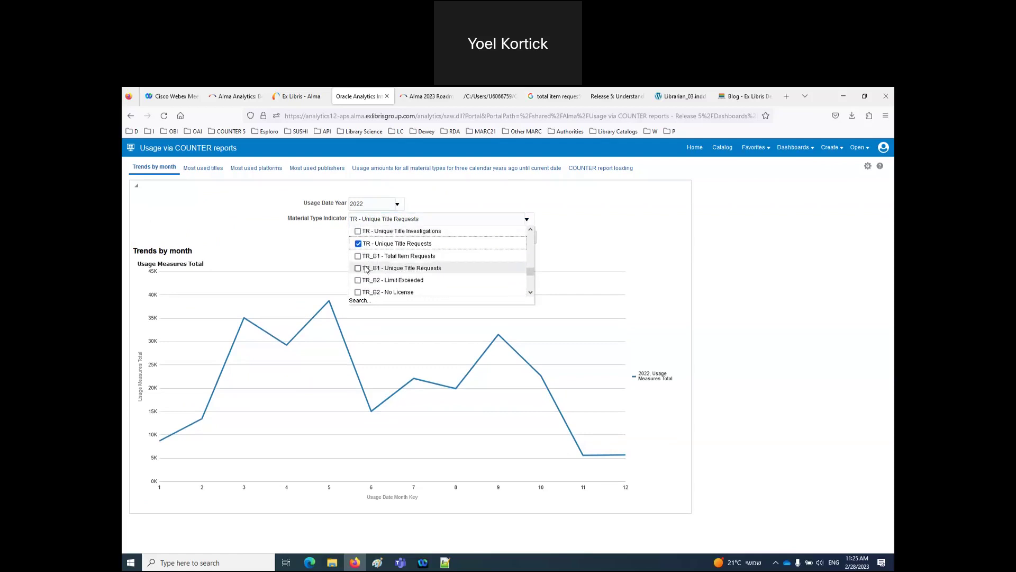
click(358, 244)
scroll(370, 259, up, 3)
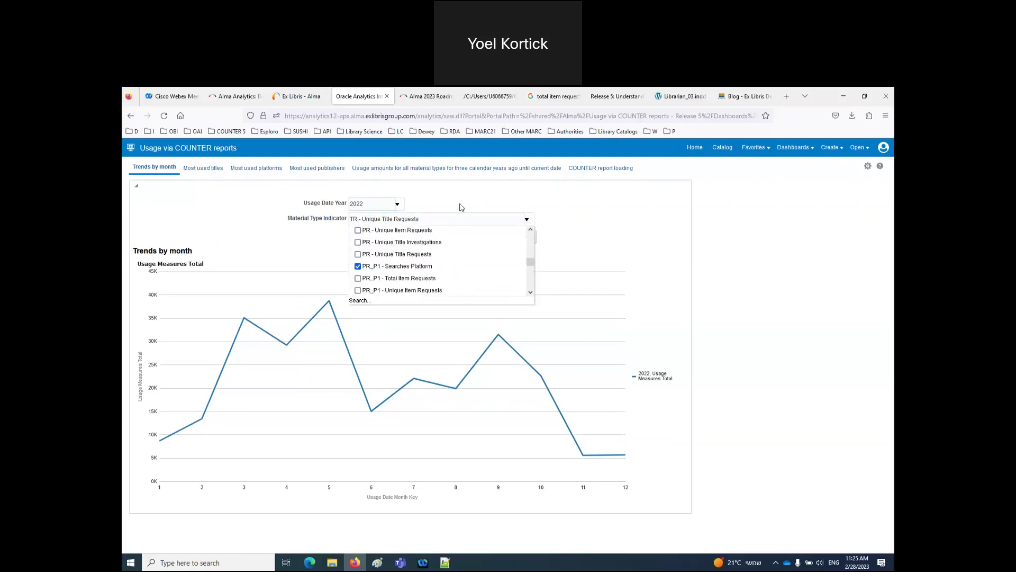
click(460, 203)
click(495, 237)
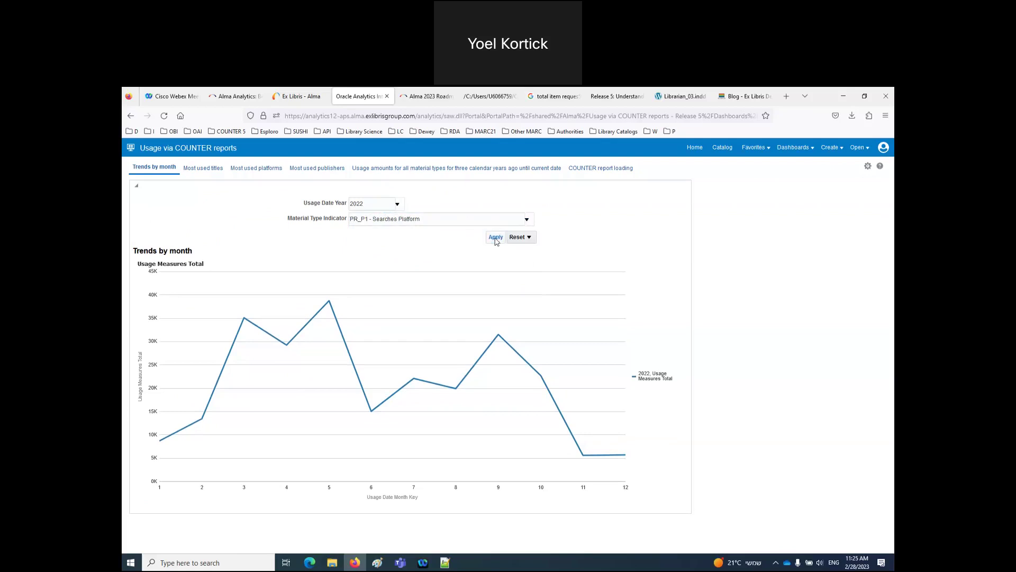
Search Google in a new browser tab for "counter PR P1 searches platform".
click(786, 95)
click(434, 334)
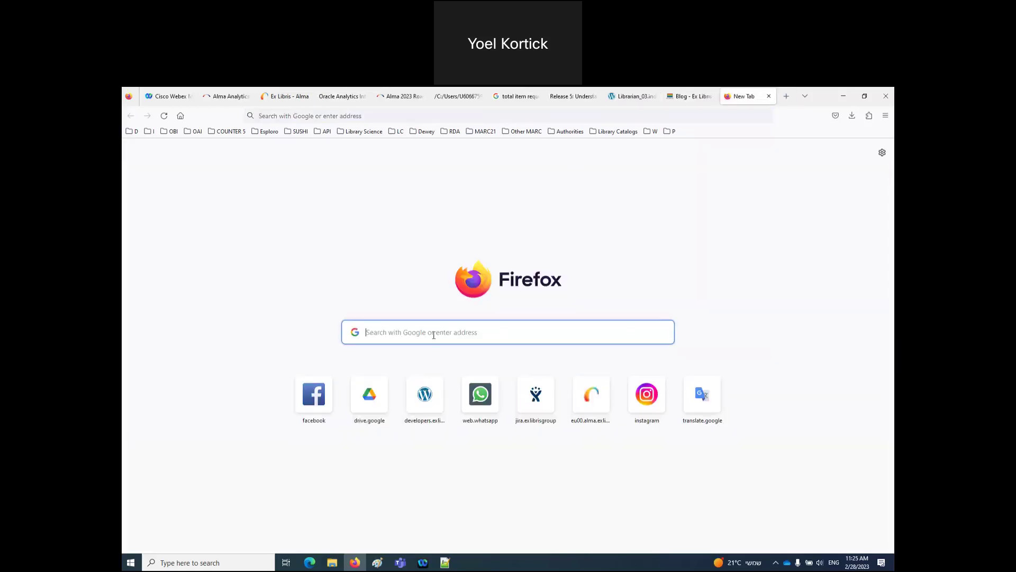
text(co)
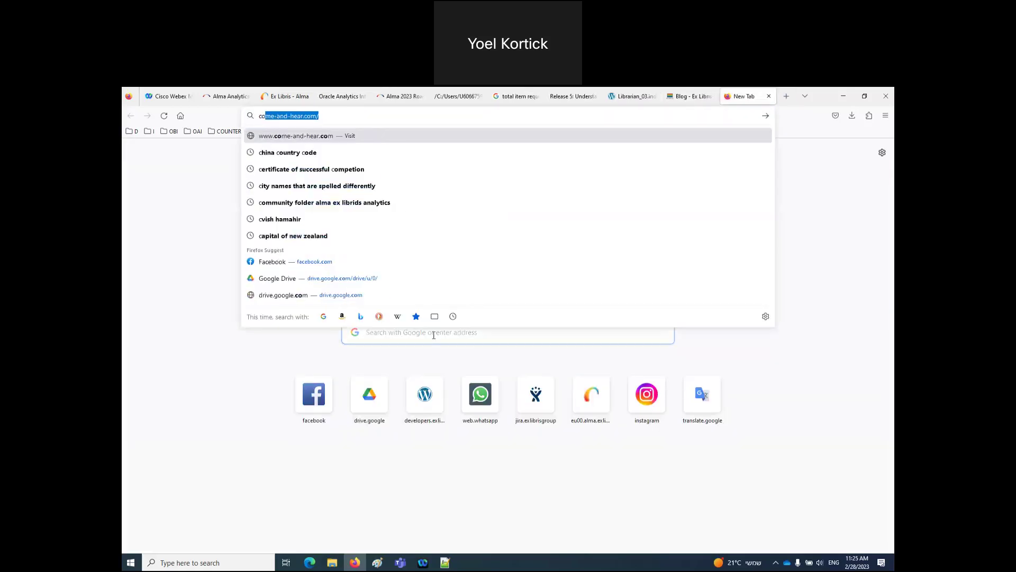
text(unter POR)
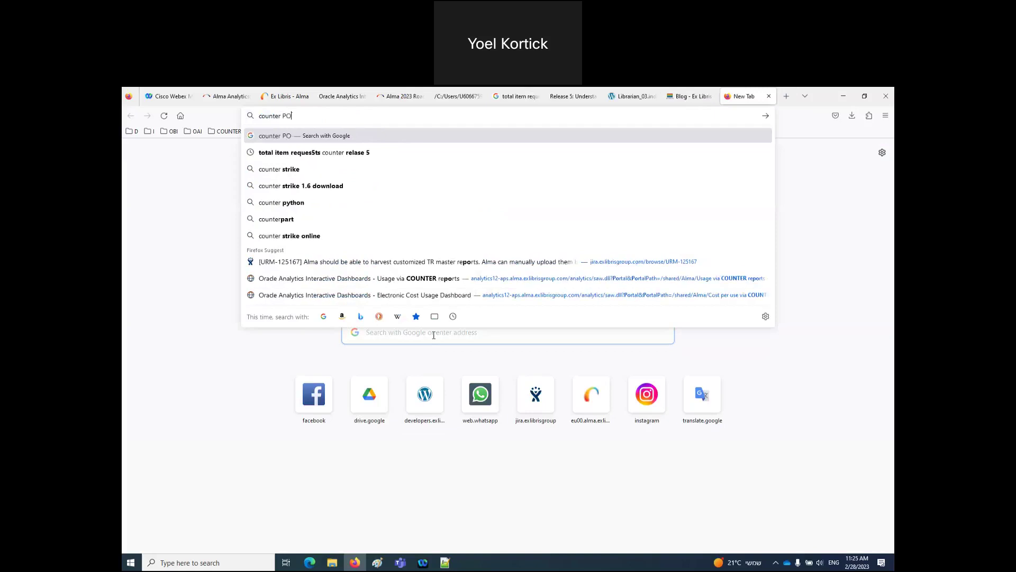
key(BackSpace)
key(BackSpace)
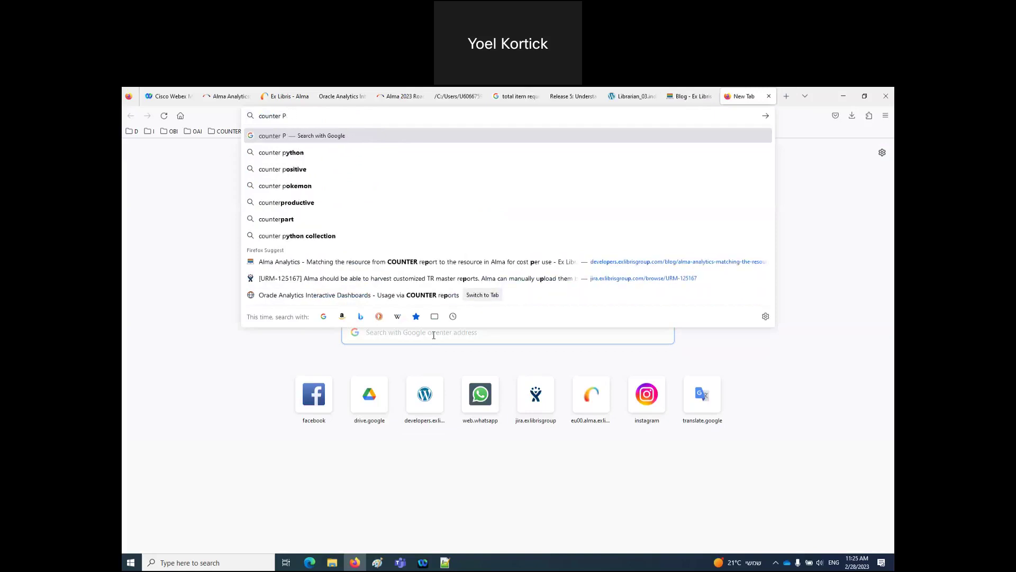
text(R)
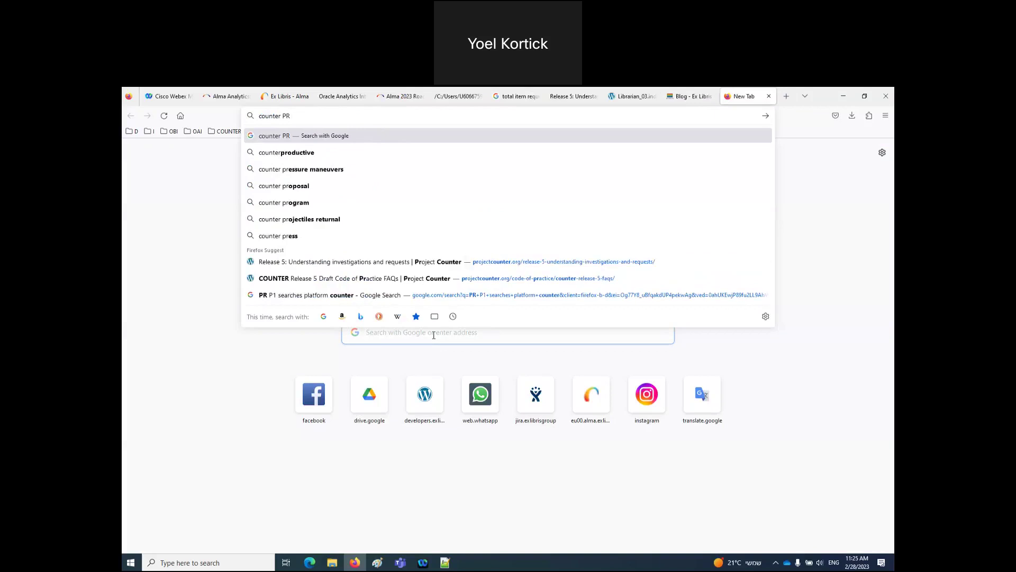
text( P1 searches )
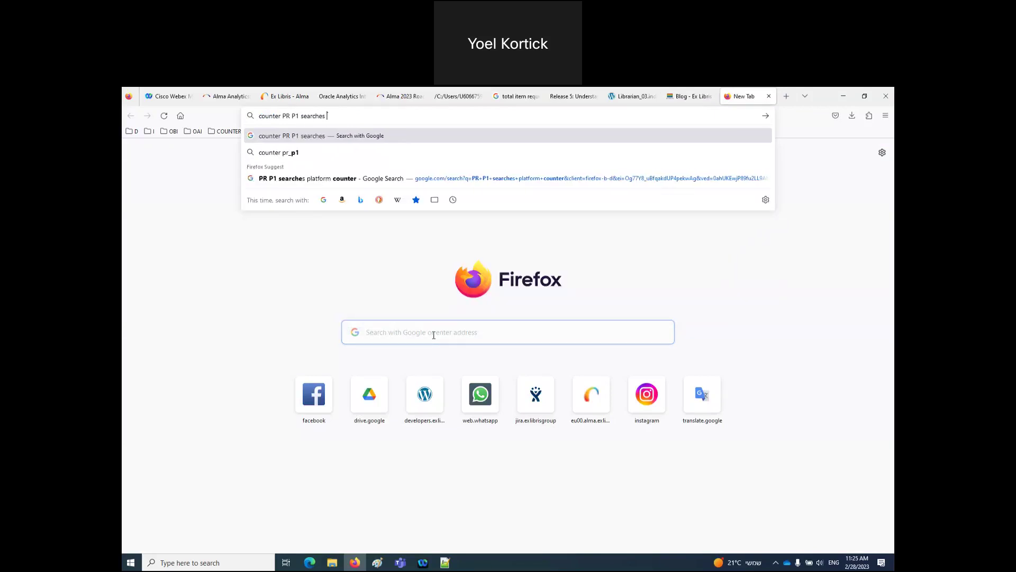
text(platform)
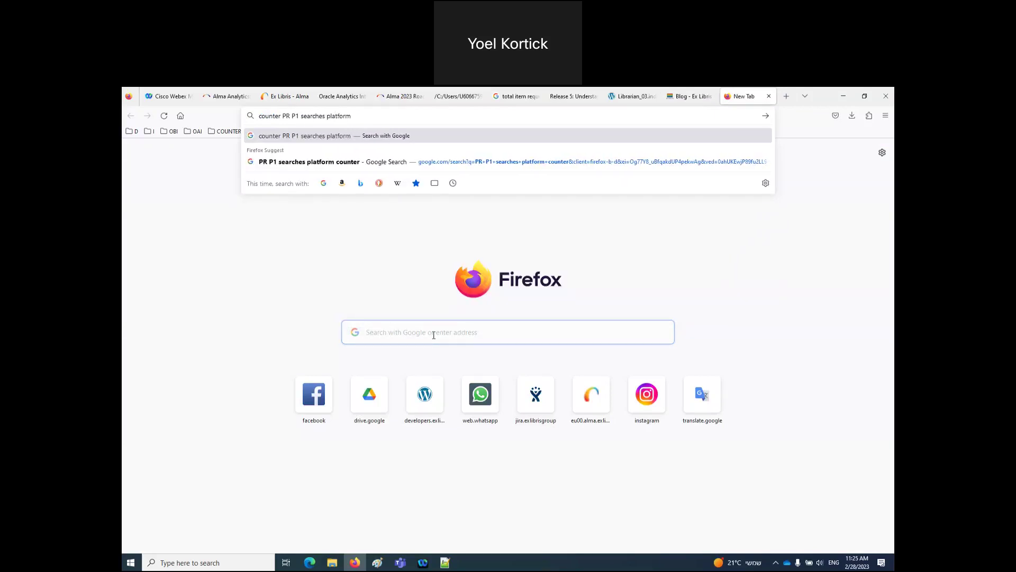
key(Return)
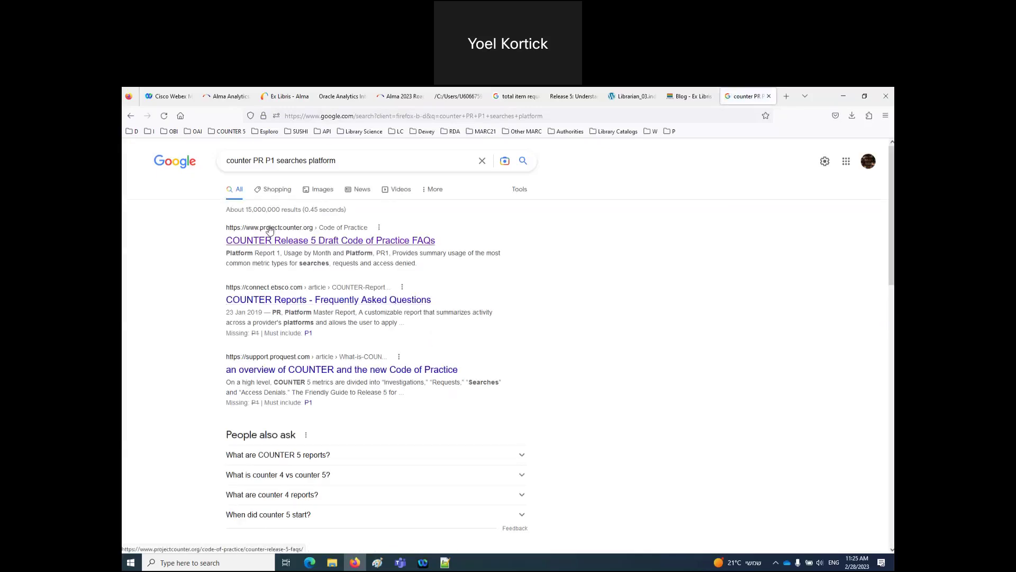
Open "COUNTER Reports - Frequently Asked Questions" and "COUNTER Release 5 Draft Code of Practice FAQs" from the results in separate new tabs.
right_click(290, 302)
click(303, 312)
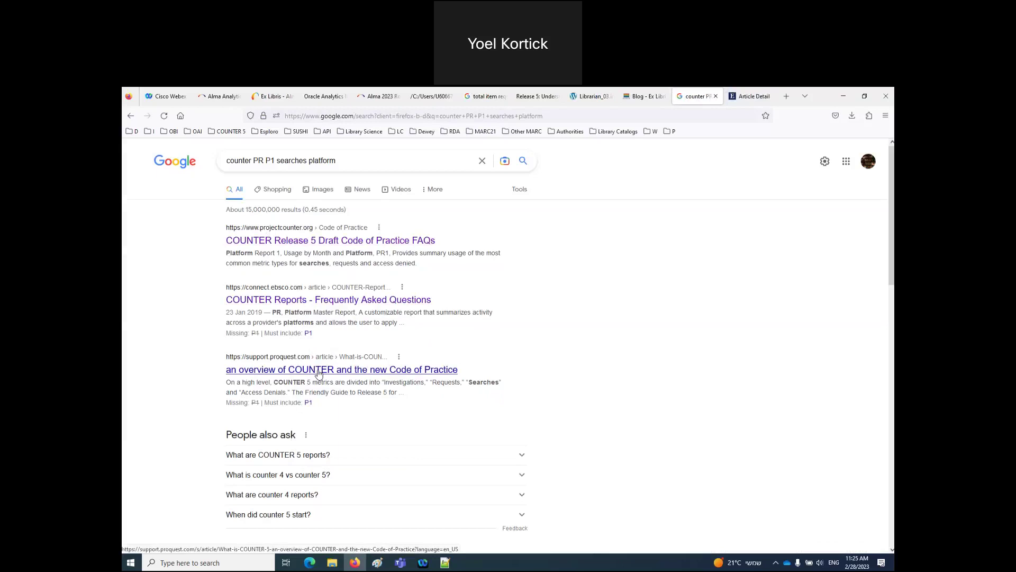
right_click(292, 243)
click(305, 253)
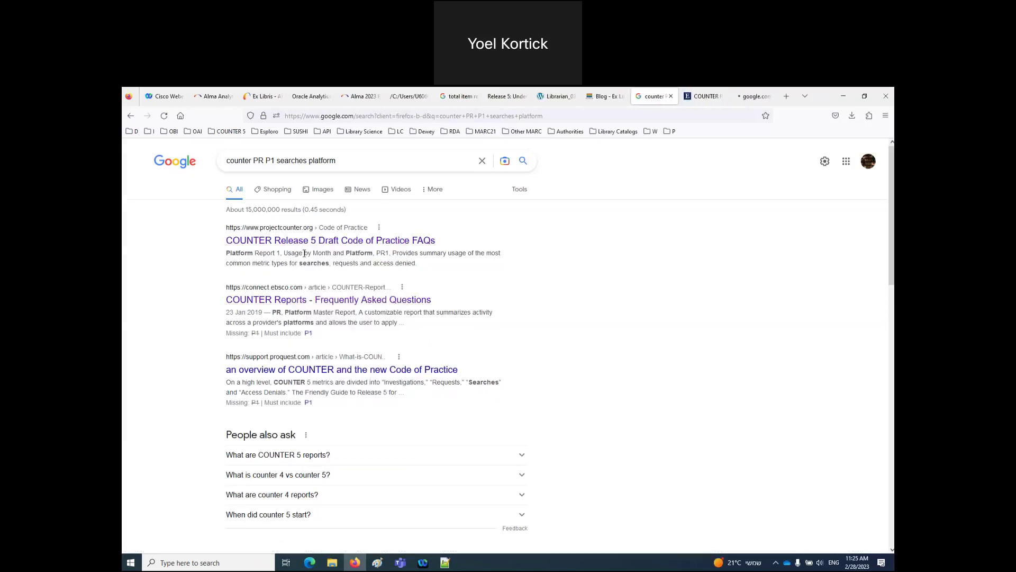
Switch to the EBSCO COUNTER Reports FAQ and find the word "searches" on the page.
click(694, 98)
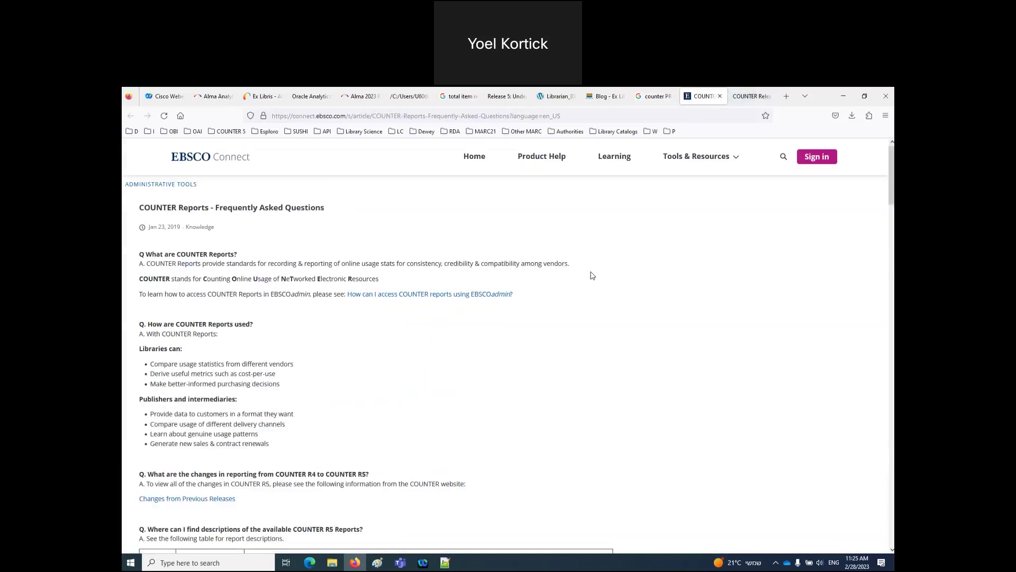
key(ctrl+f)
text(pr p1)
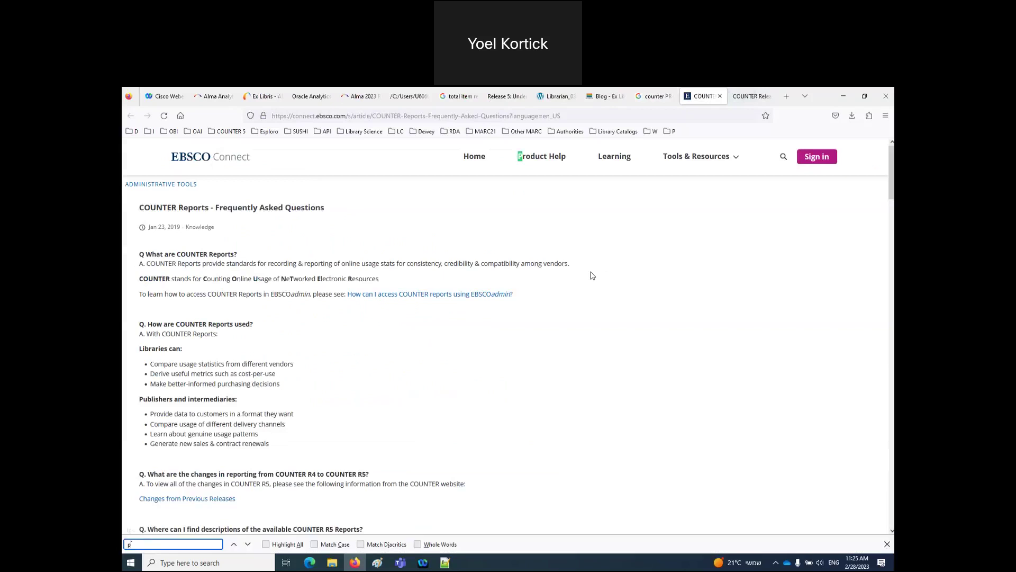
key(BackSpace)
key(BackSpace)
key(BackSpace)
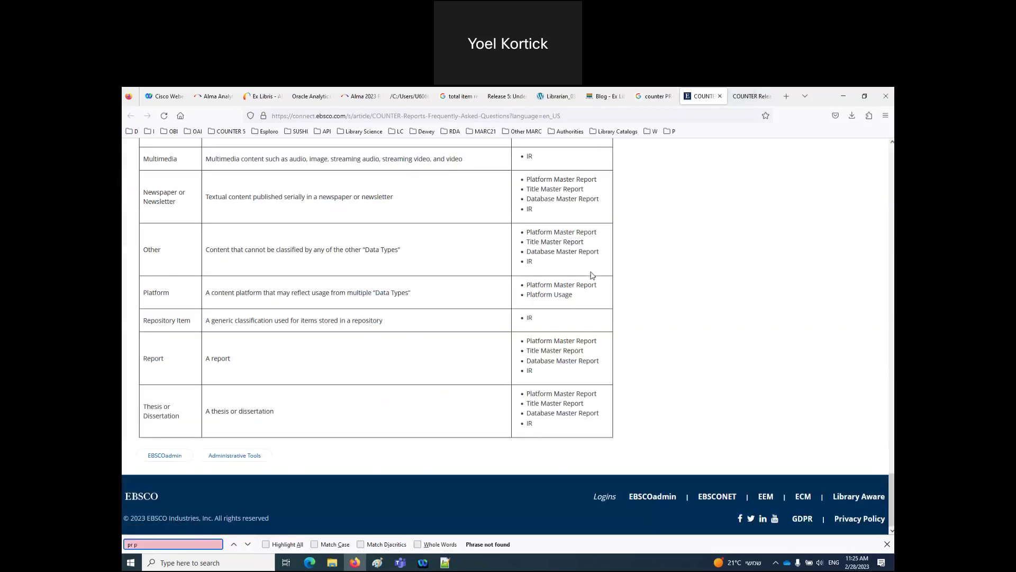
key(BackSpace)
key(BackSpace)
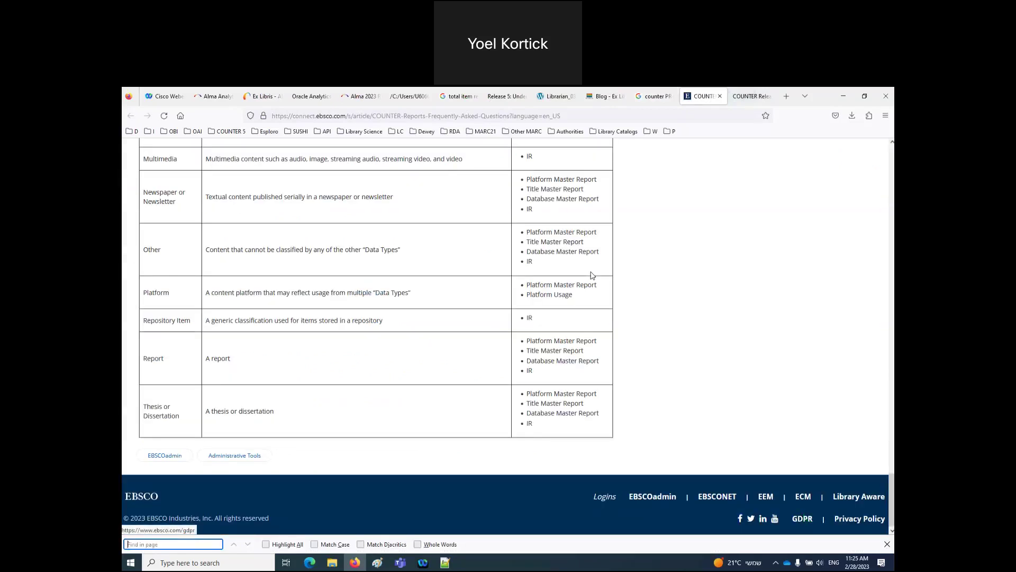
text(searchs)
key(BackSpace)
key(BackSpace)
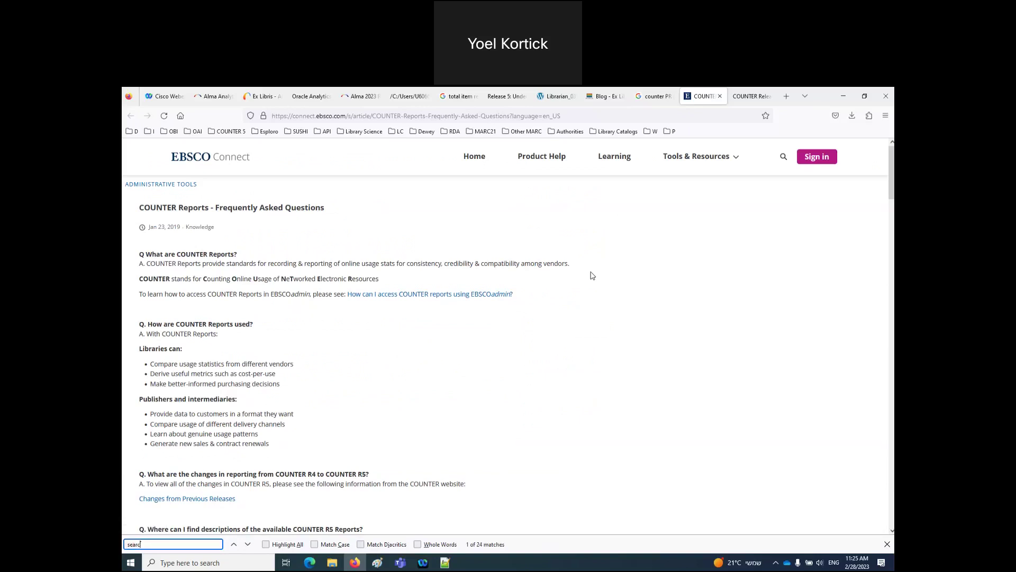
text(hes)
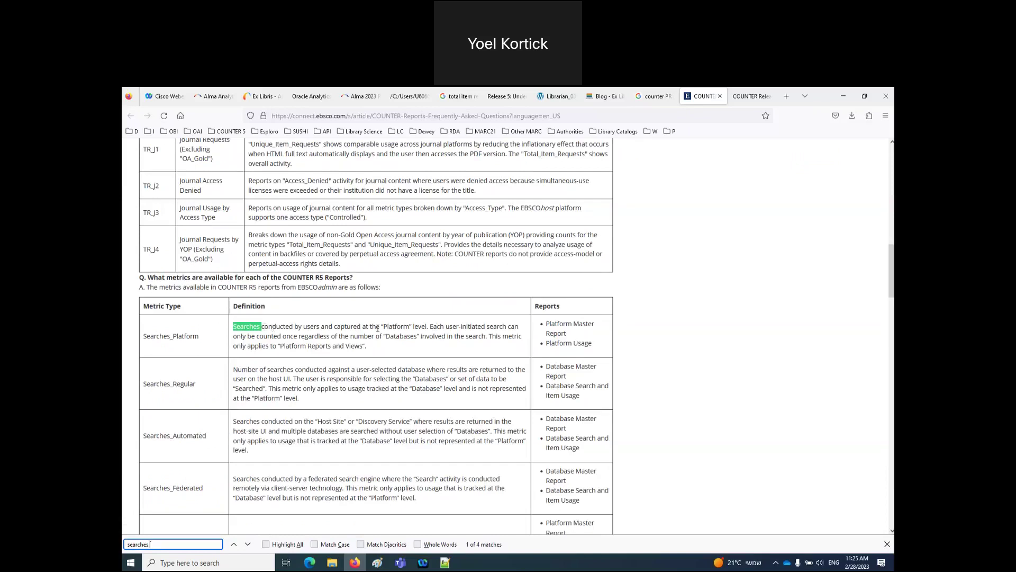
Highlight the parts of the Searches_Platform definition about counting each search once and applying only to Platform Reports and Views.
drag(383, 327, 300, 336)
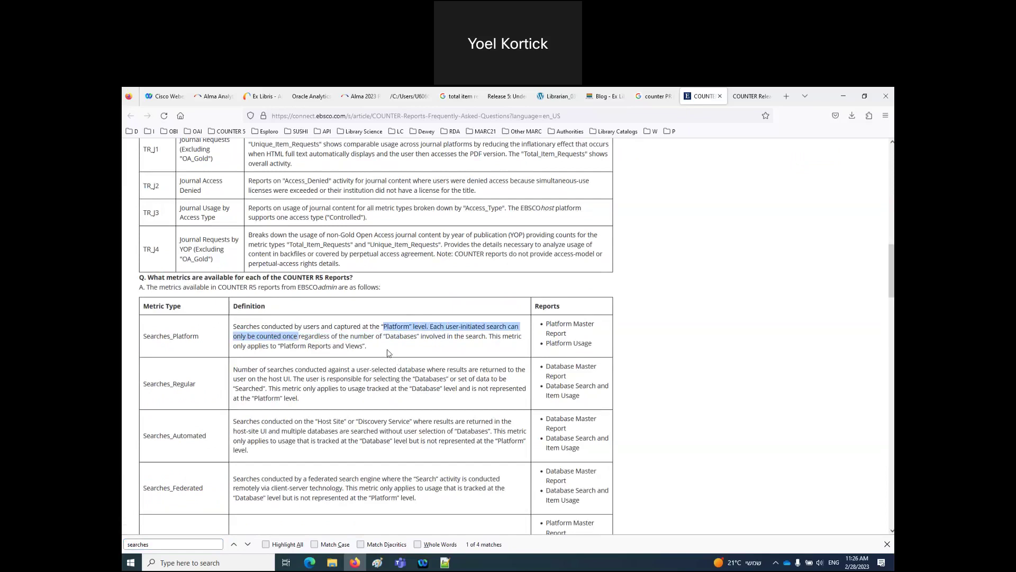
click(495, 347)
drag(491, 336, 498, 351)
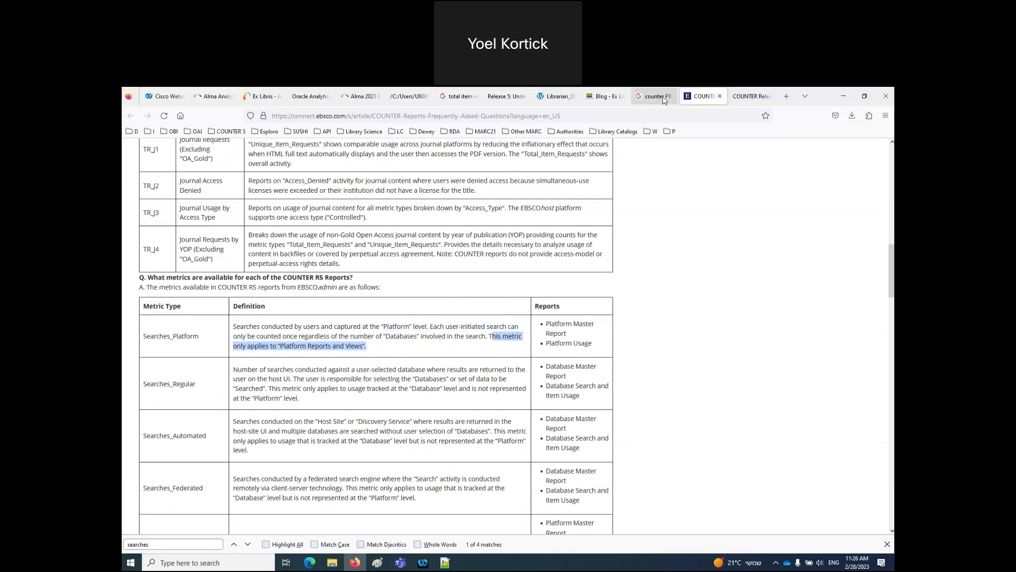
Switch to the COUNTER Release 5 Draft Code of Practice FAQs and find "searches" on the page.
click(655, 101)
click(752, 97)
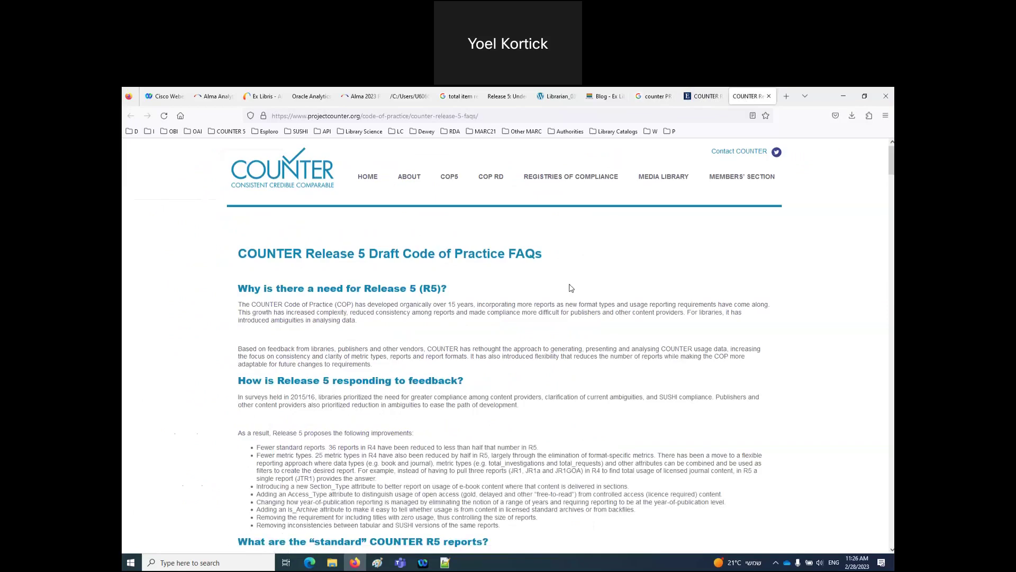
key(ctrl+f)
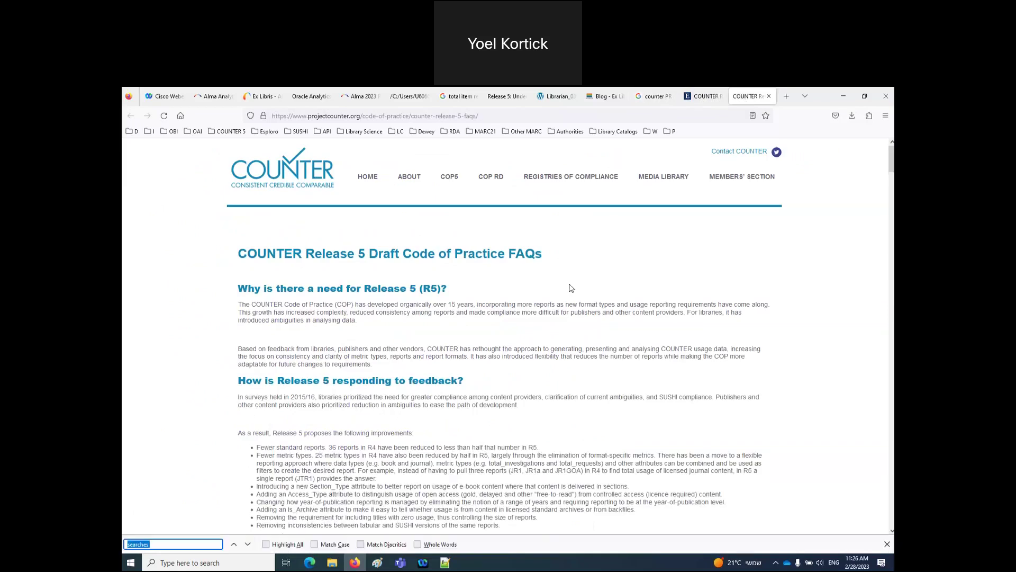
key(End)
key(Return)
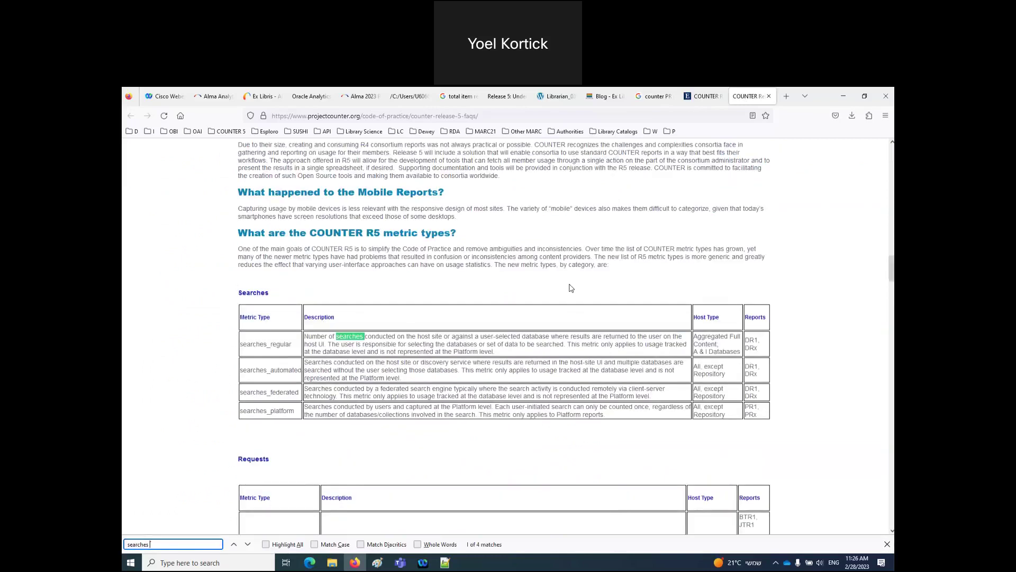
In the searches_platform row, highlight the description's opening words about Platform-level searches and the PR1 report code.
click(259, 411)
drag(259, 412, 490, 410)
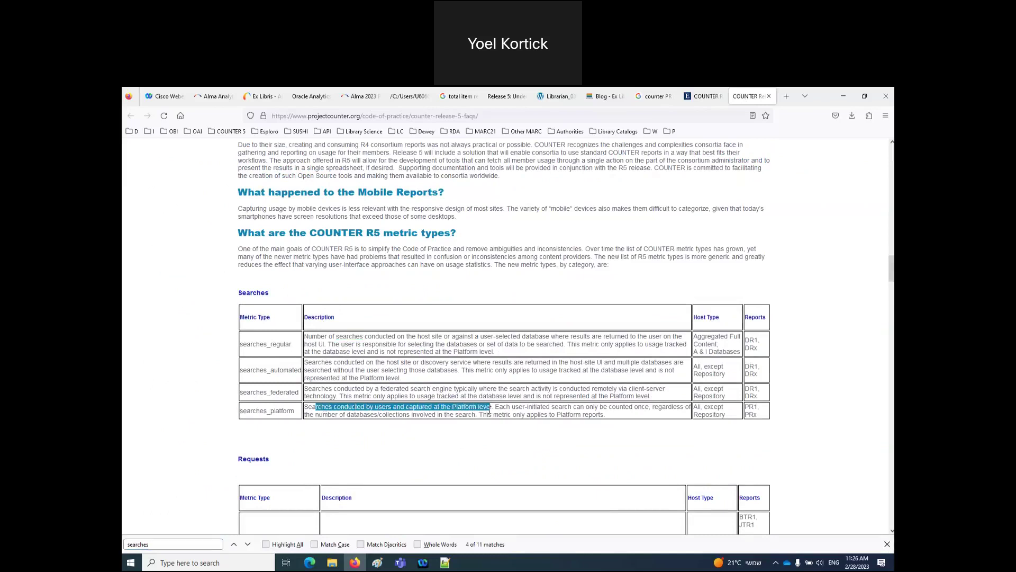
drag(745, 407, 758, 407)
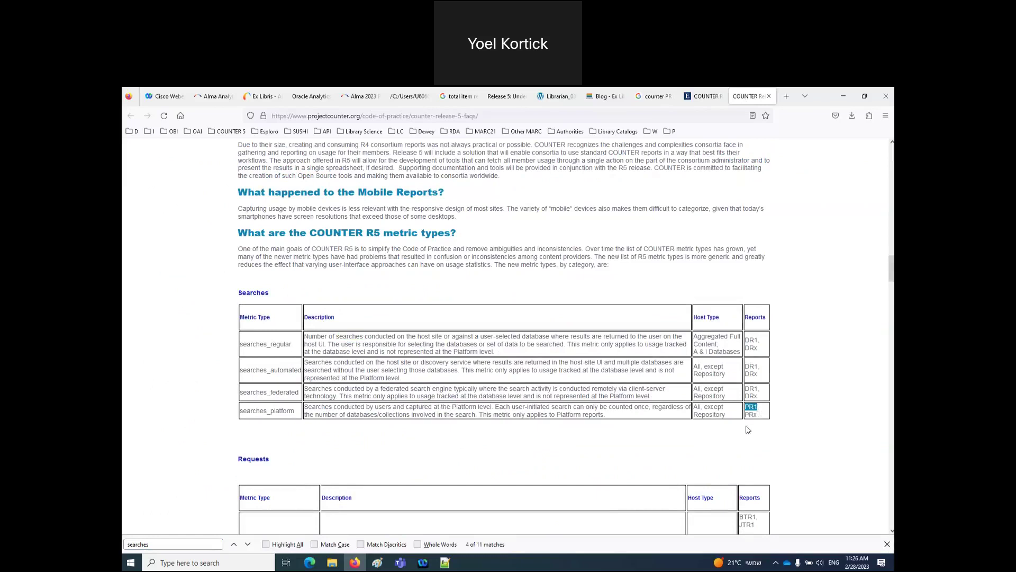
Close both COUNTER FAQ pages and return to the Usage via COUNTER reports dashboard.
click(770, 97)
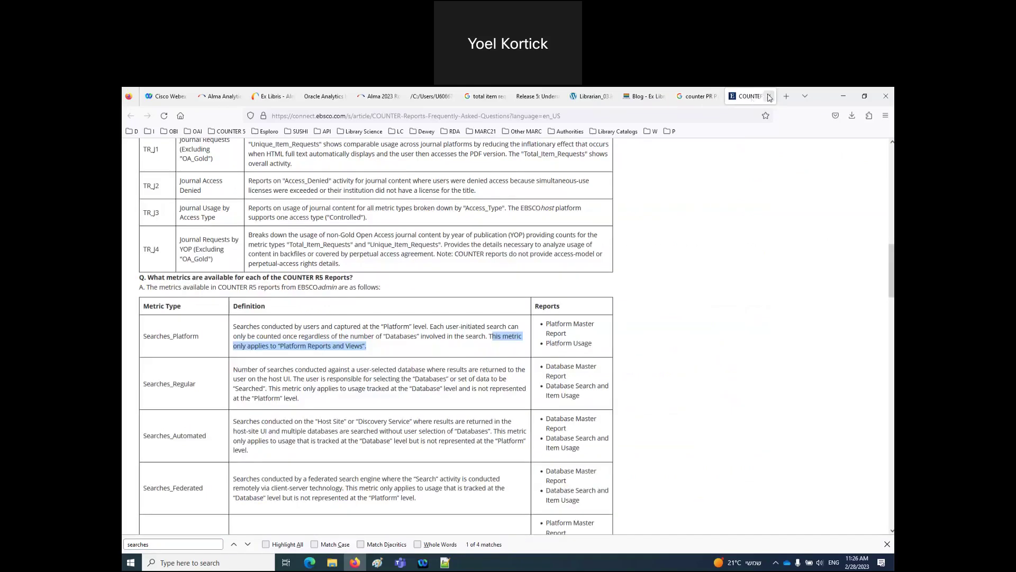
click(770, 97)
click(448, 97)
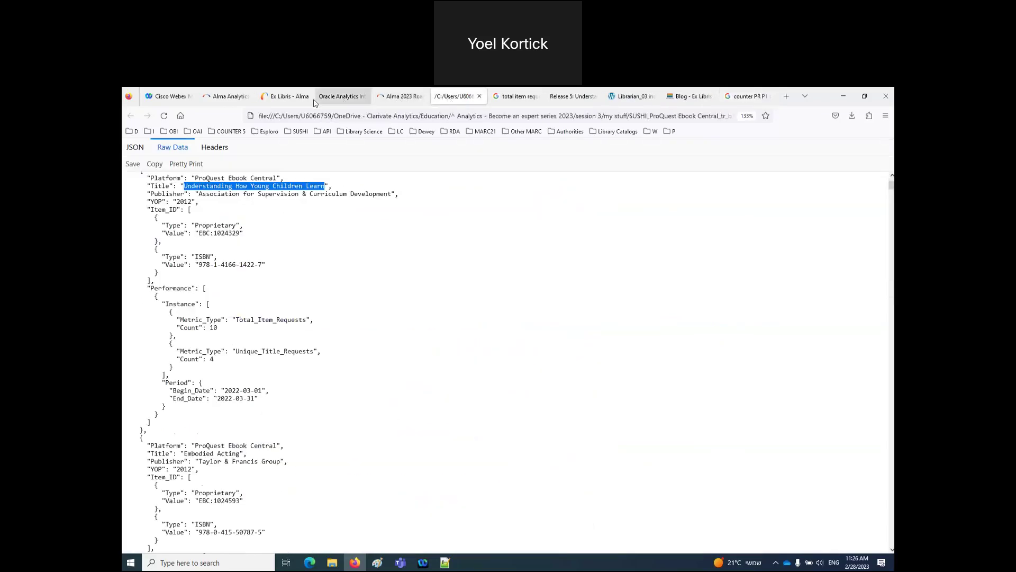
click(338, 96)
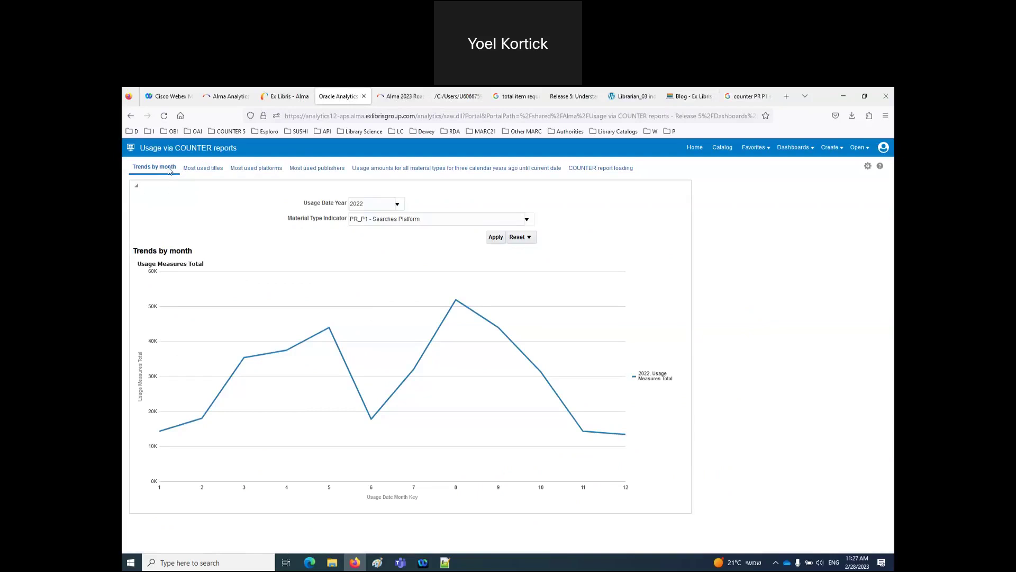
Open the Most used titles dashboard page, reset its filters to the default values and apply them.
click(205, 169)
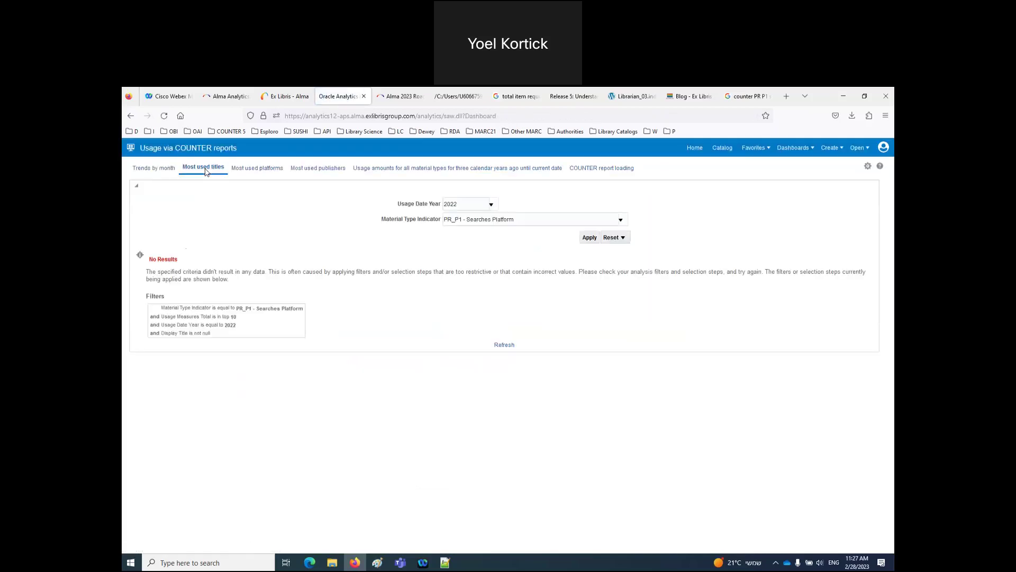
click(624, 239)
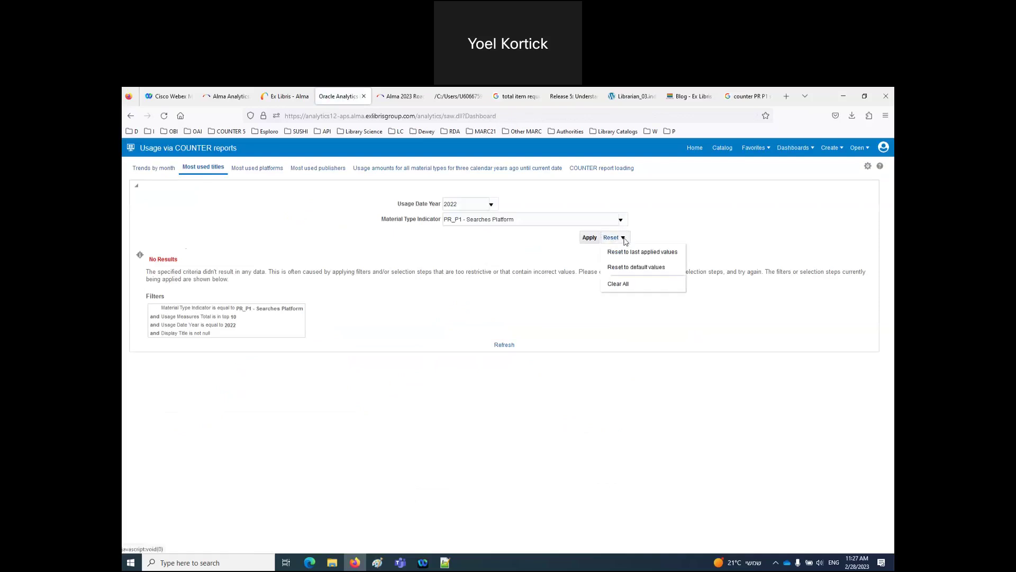
click(629, 266)
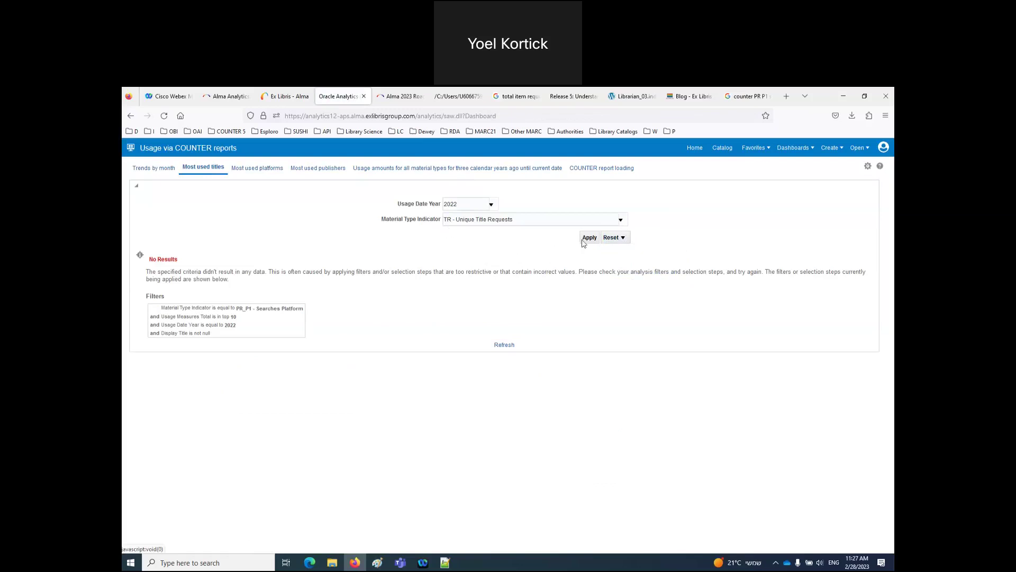
click(588, 239)
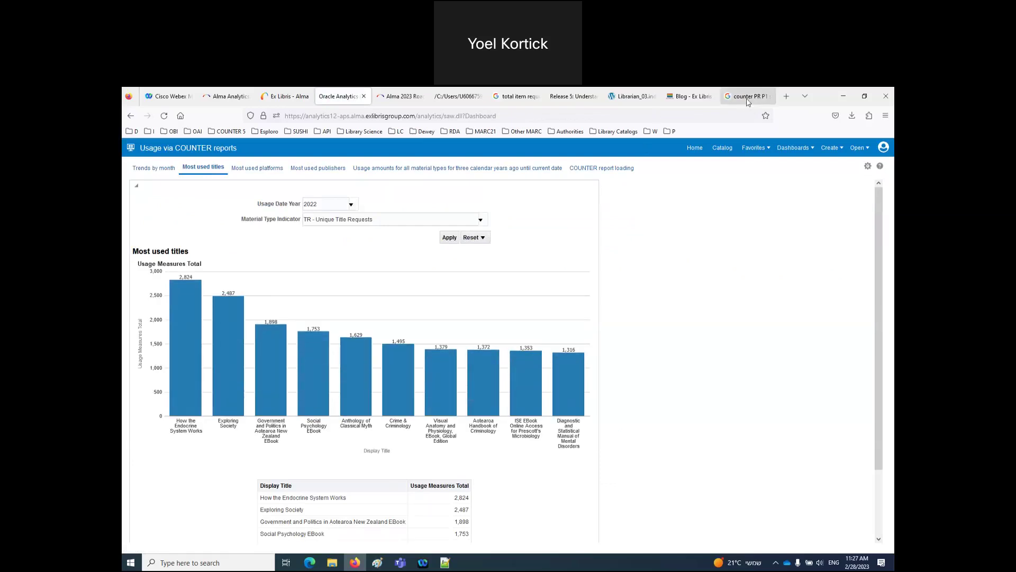
Switch to the Google results page and search for "counter tr unique title requests".
click(724, 101)
key(ctrl+a)
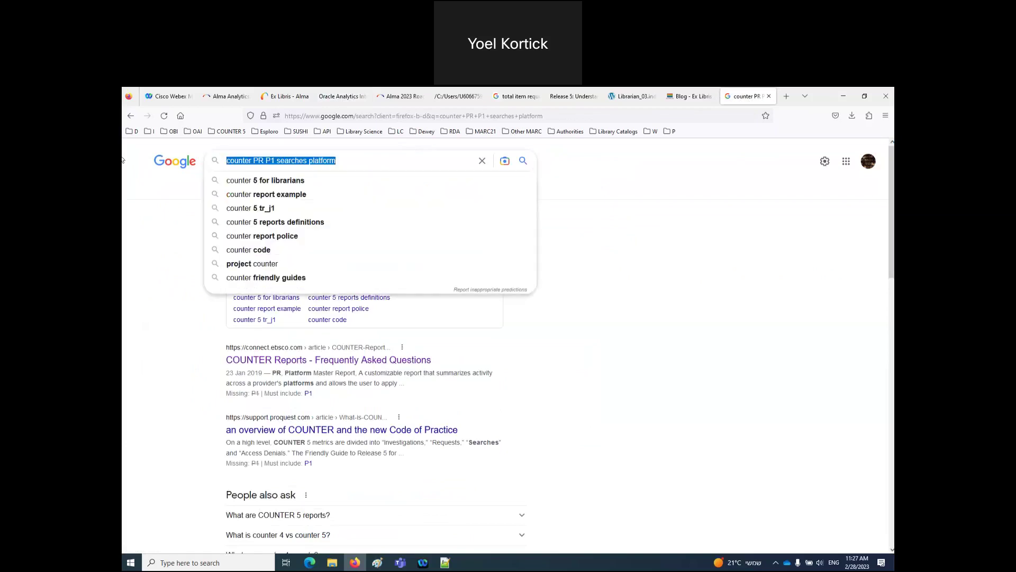
text(counter )
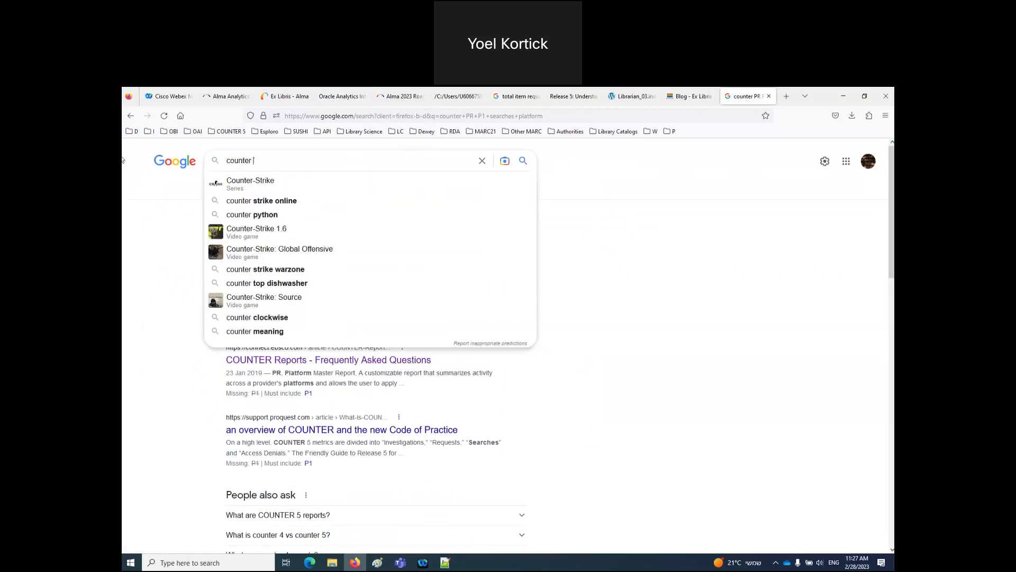
text(tr unique)
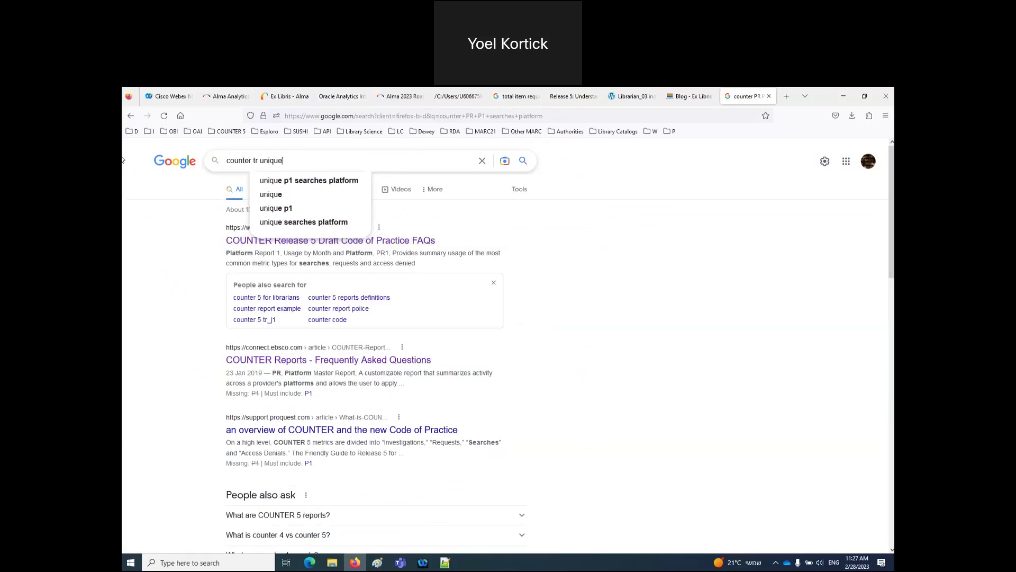
text( title re)
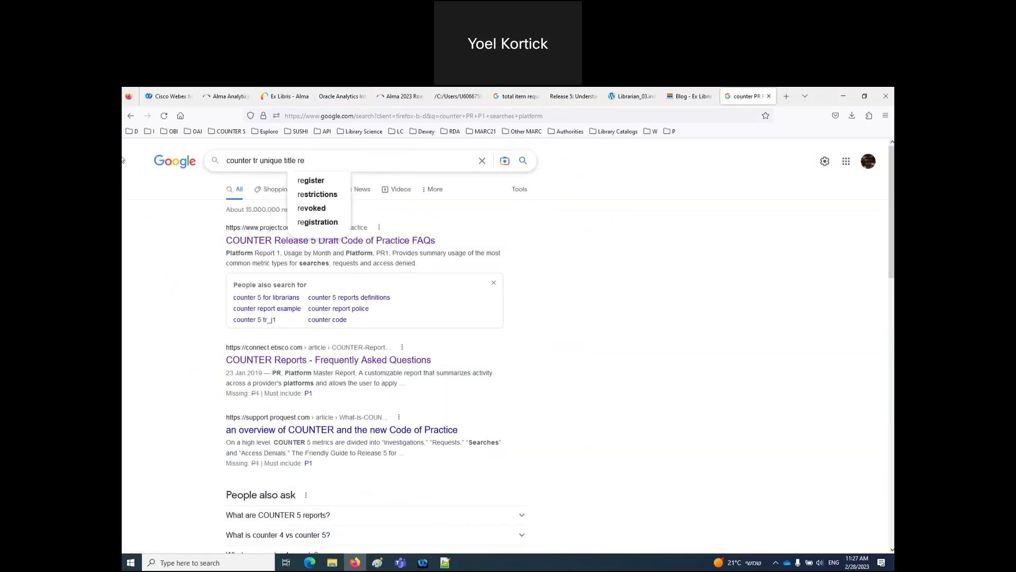
text(qusts)
key(Return)
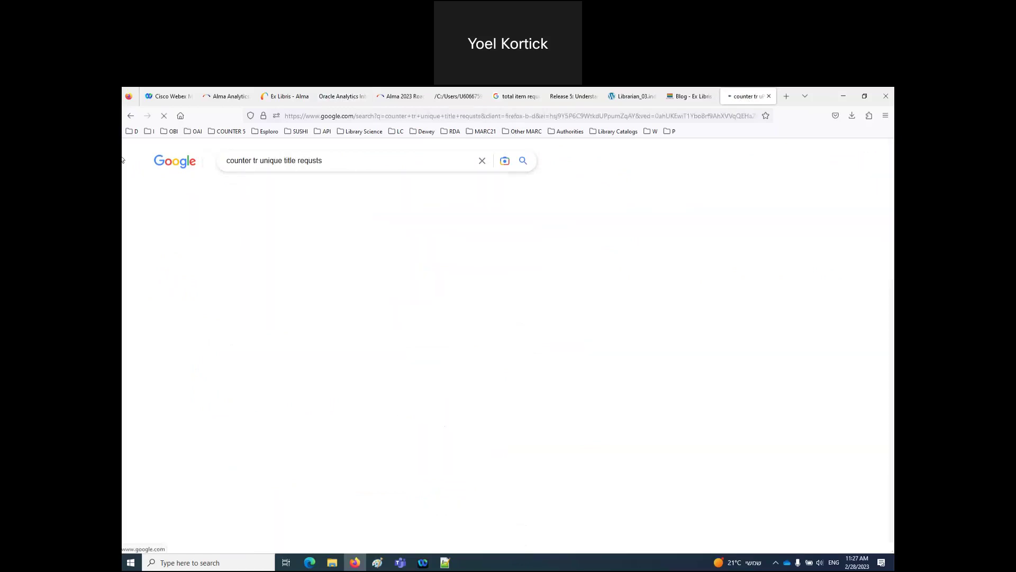
Open the EBSCO COUNTER 5 and eBook Reporting FAQ and the Release 5 investigations and requests article in separate browser tabs.
click(394, 229)
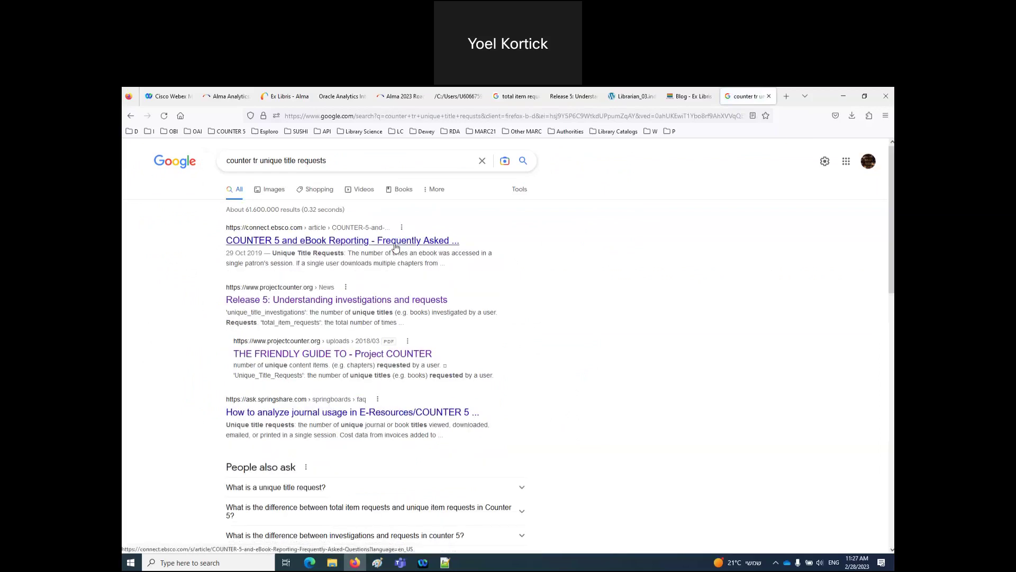
right_click(387, 244)
click(408, 259)
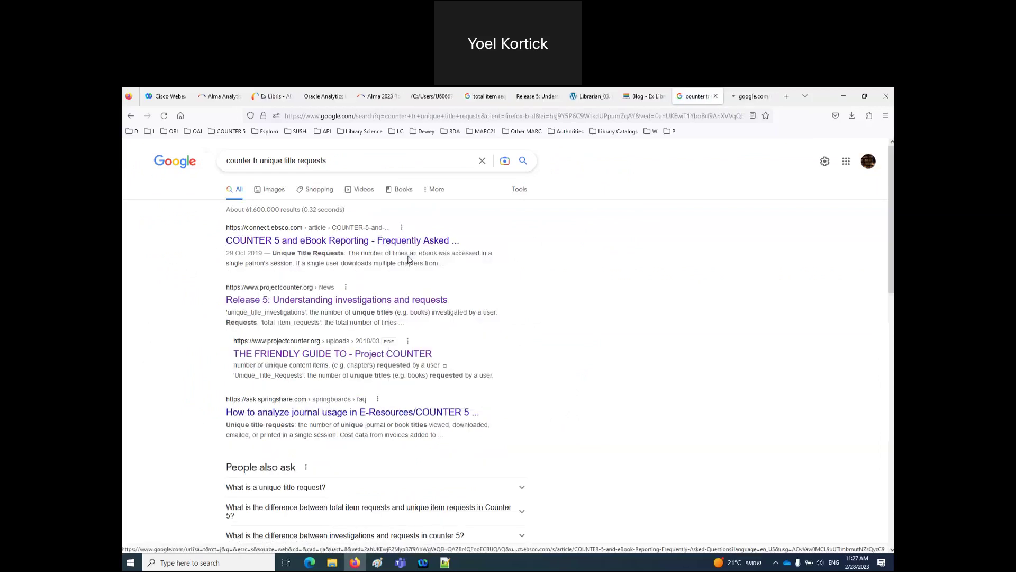
right_click(383, 301)
click(402, 312)
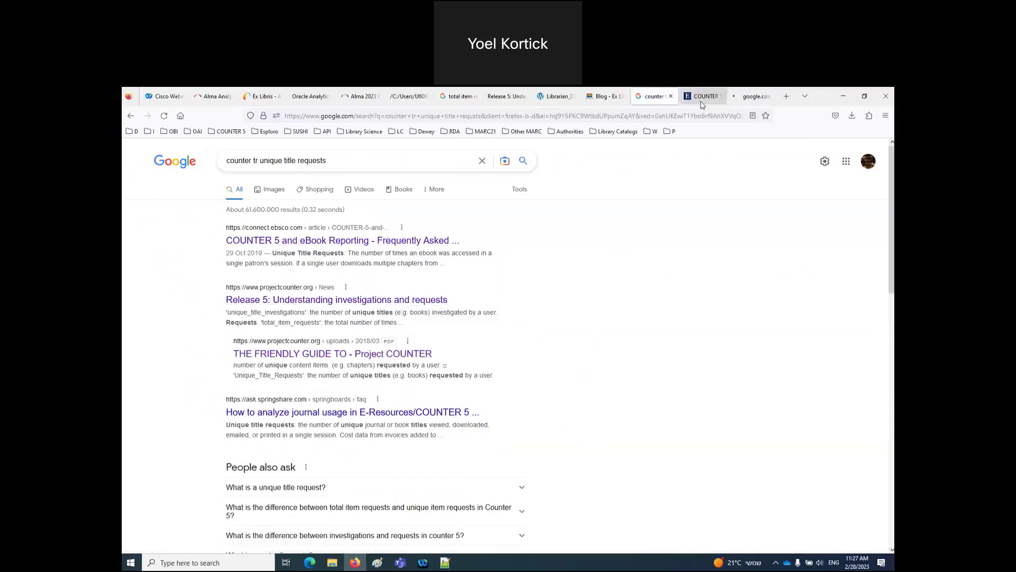
Check the dashboard's material type against the EBSCO eBook FAQ and highlight the first sentence of its Unique Title Requests definition.
click(700, 100)
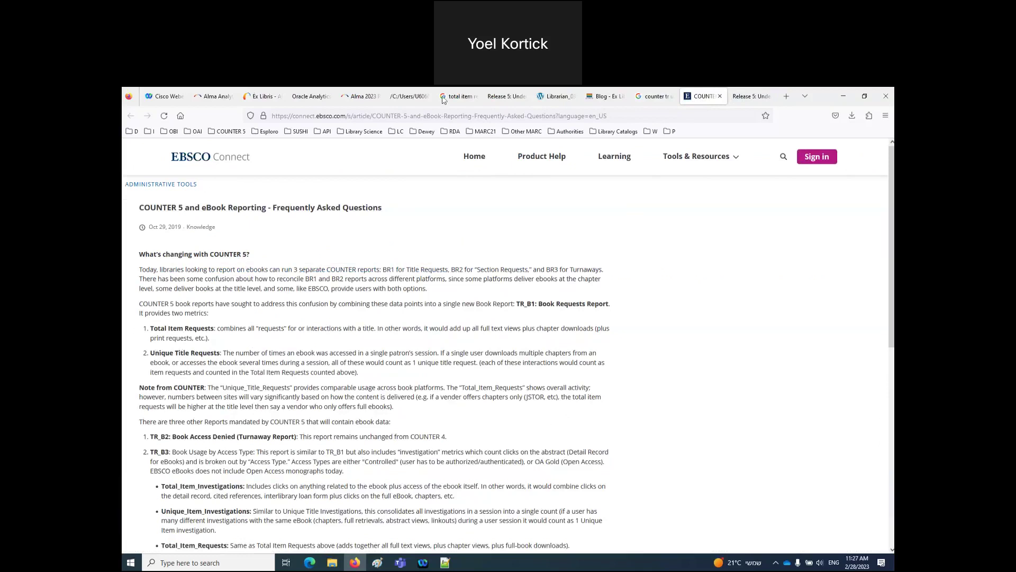
click(330, 97)
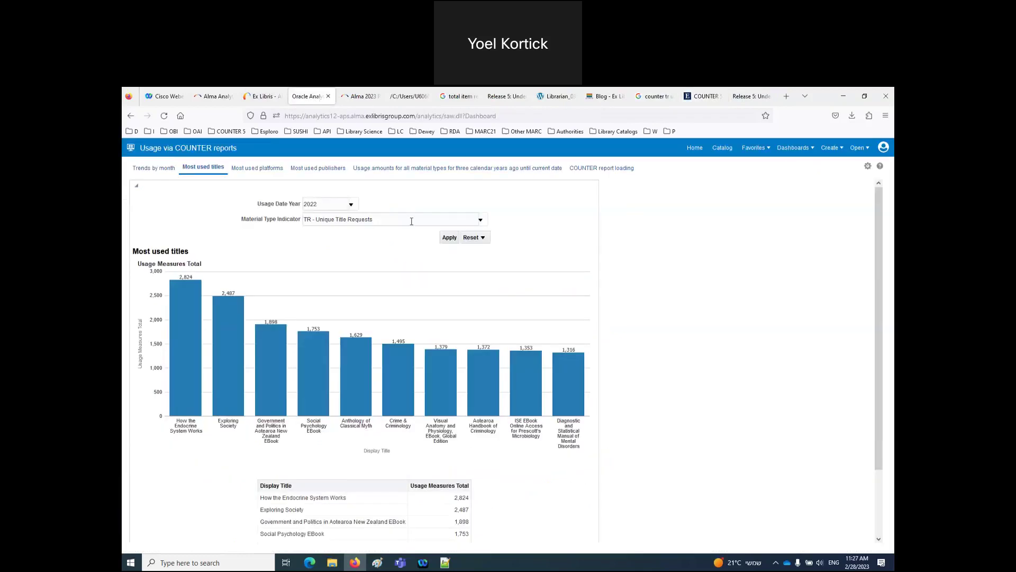
click(699, 97)
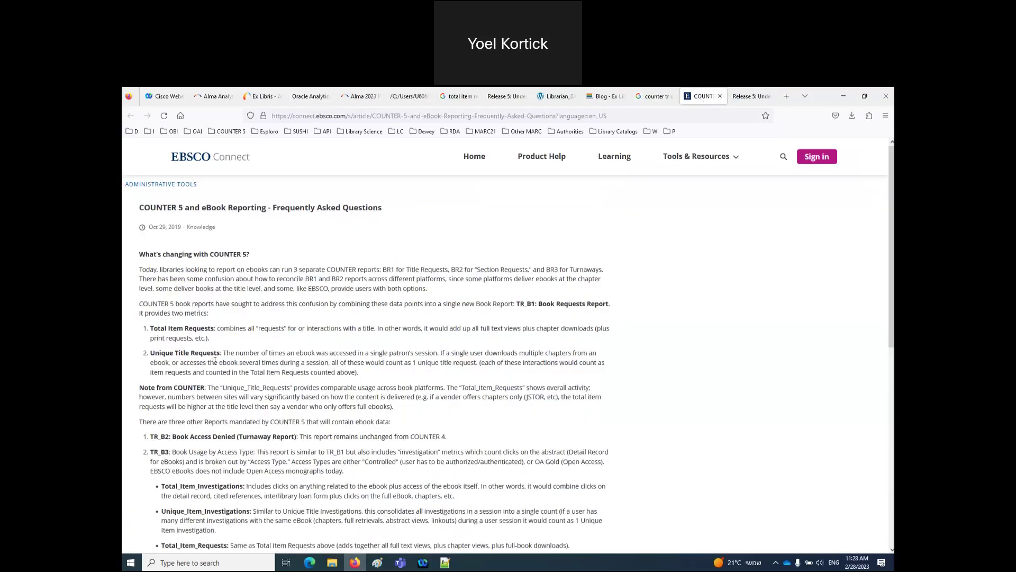
drag(223, 353, 440, 353)
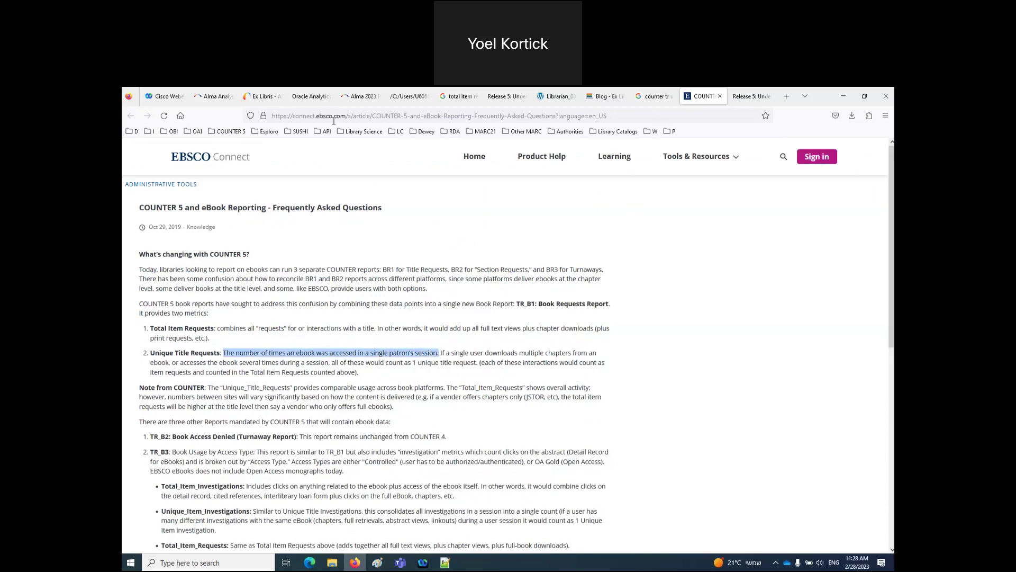
Highlight the words about access in a single patron's session in the EBSCO definition, and review the dashboard's Most used titles chart and table.
click(316, 97)
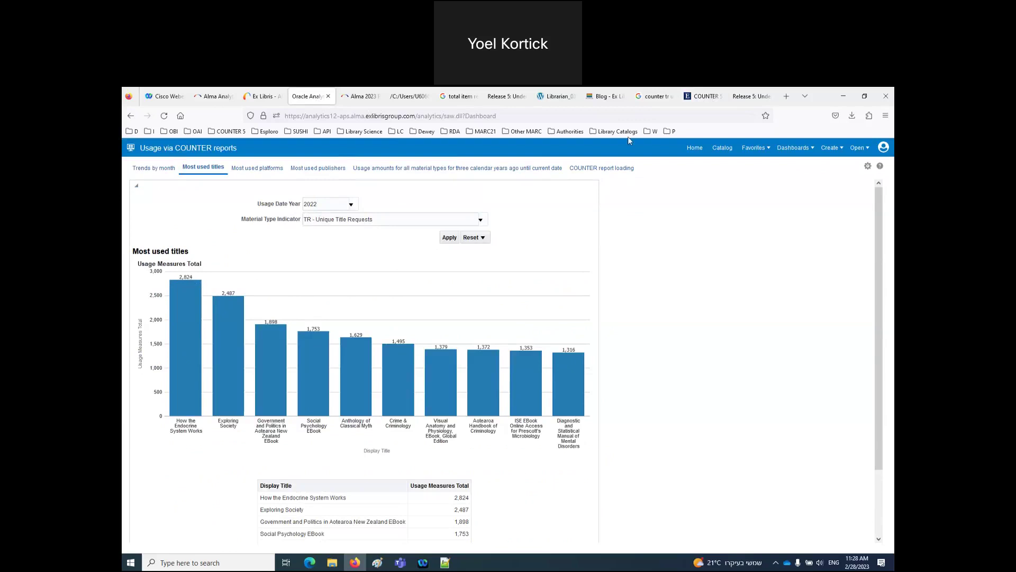
click(704, 96)
drag(321, 352, 401, 352)
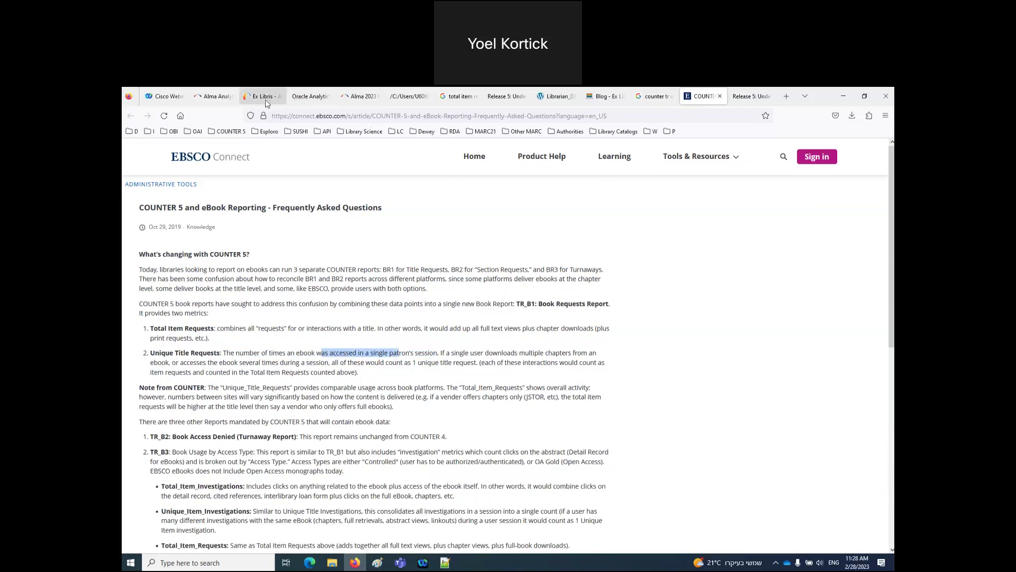
click(304, 99)
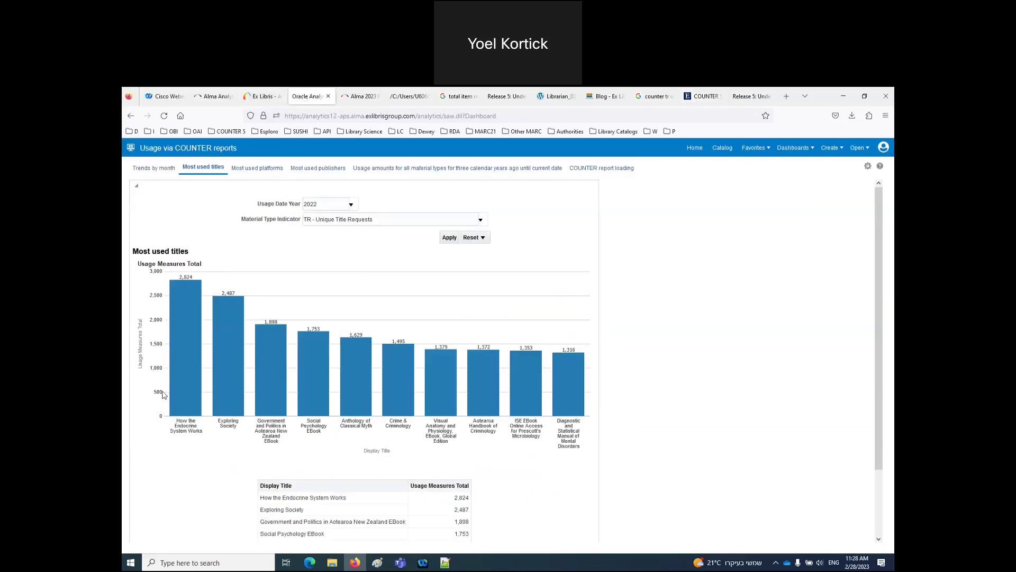
scroll(164, 394, down, 3)
scroll(163, 394, up, 3)
On the Most used platforms page, apply PR - Searches Platform as the Material Type Indicator and review the chart and table.
click(265, 170)
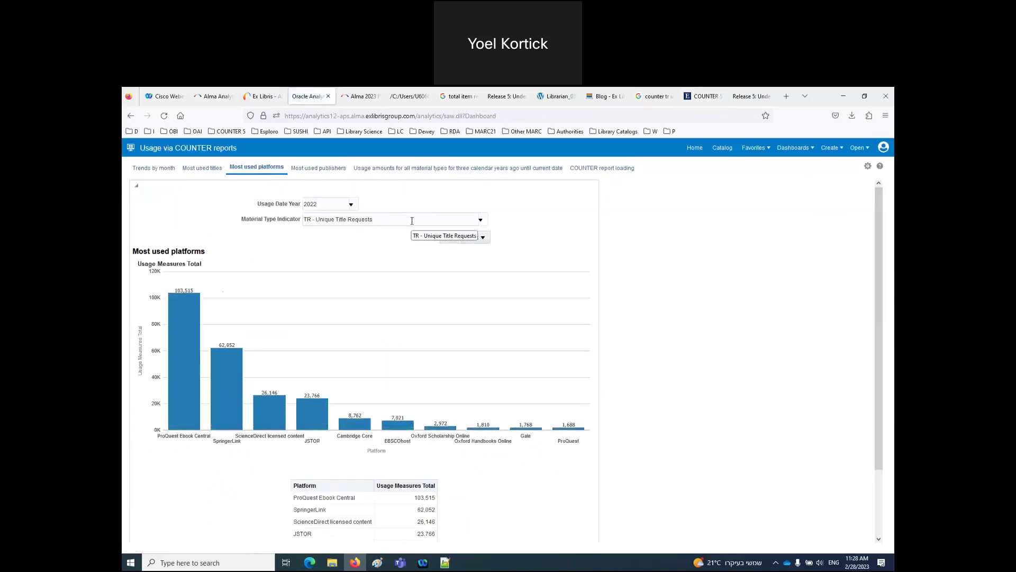
click(480, 220)
scroll(336, 275, up, 5)
scroll(336, 275, up, 1)
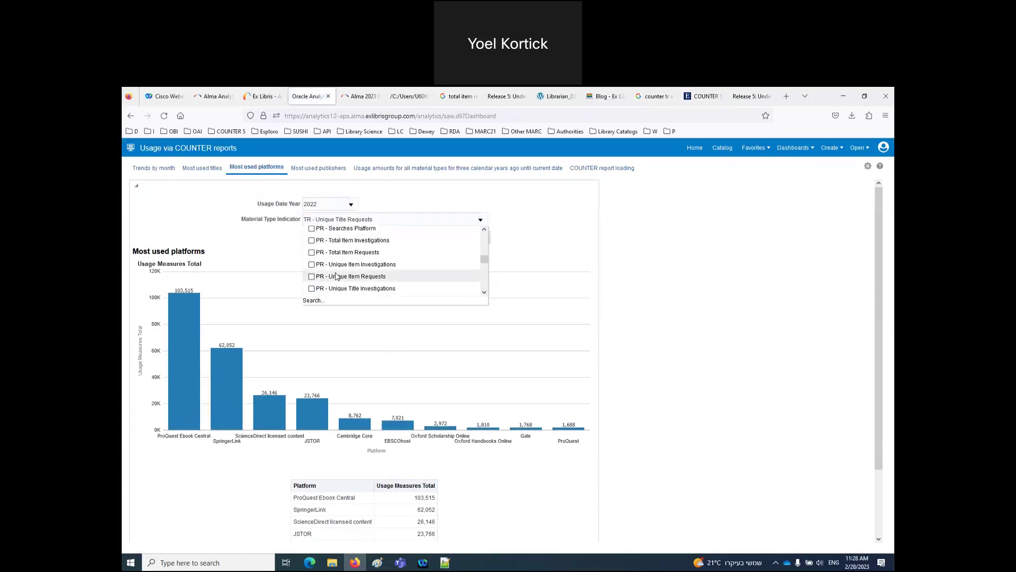
click(312, 228)
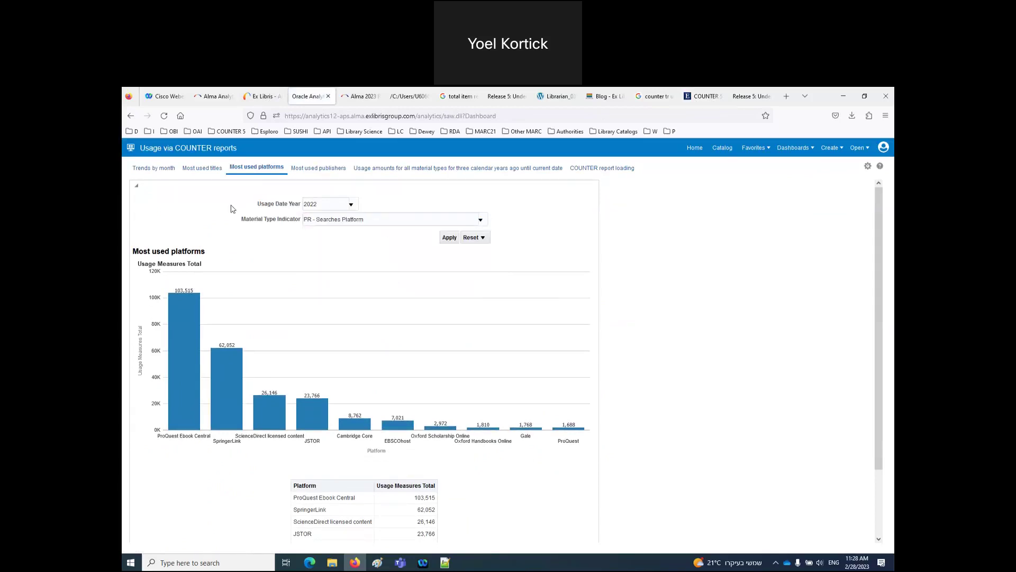
click(449, 237)
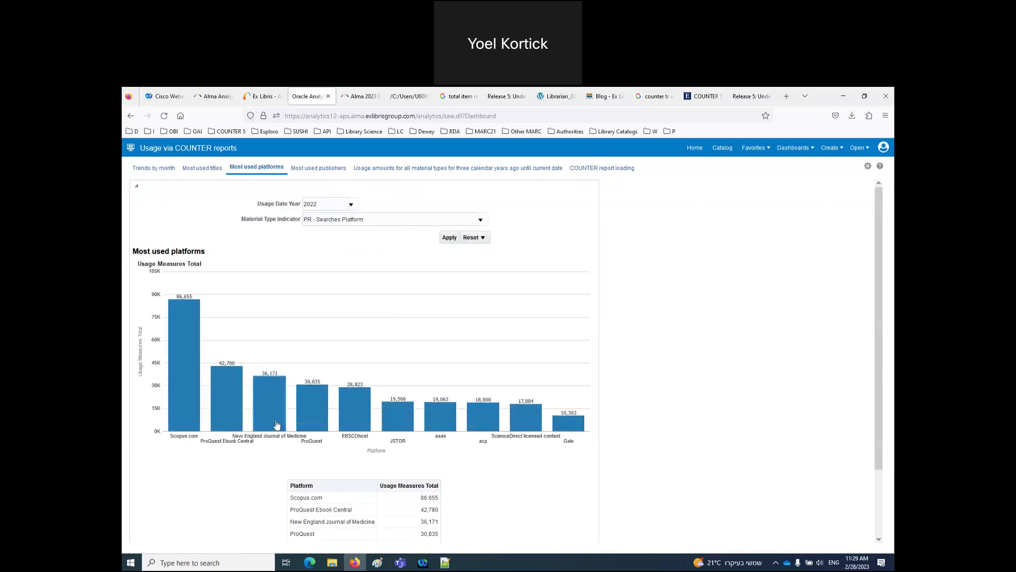
scroll(276, 421, down, 2)
scroll(276, 421, up, 2)
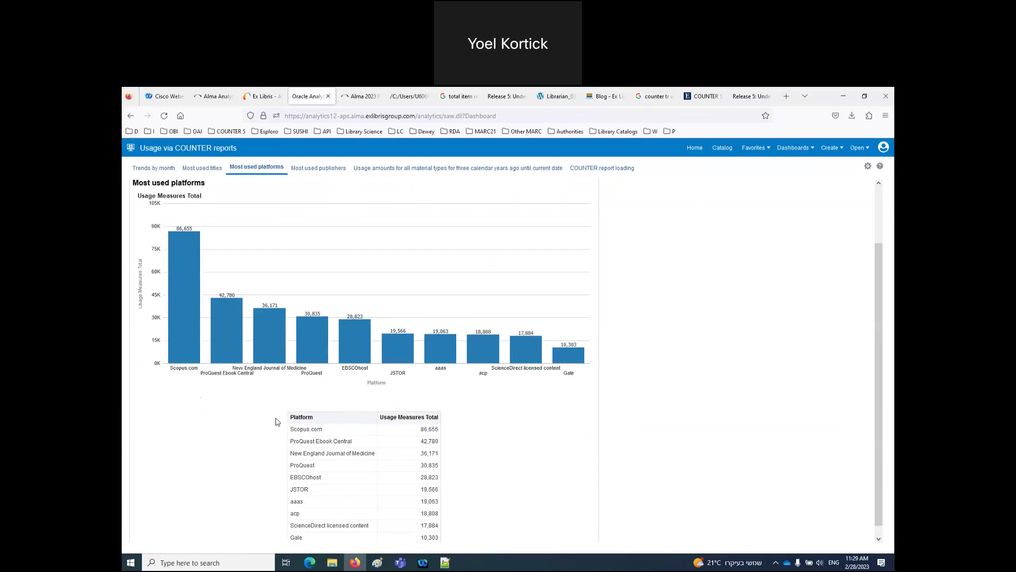
On the Most used publishers page, replace the material type with TR_B1 - Total Item Requests and TR_J1 - Total Item Requests and apply the filter.
click(324, 169)
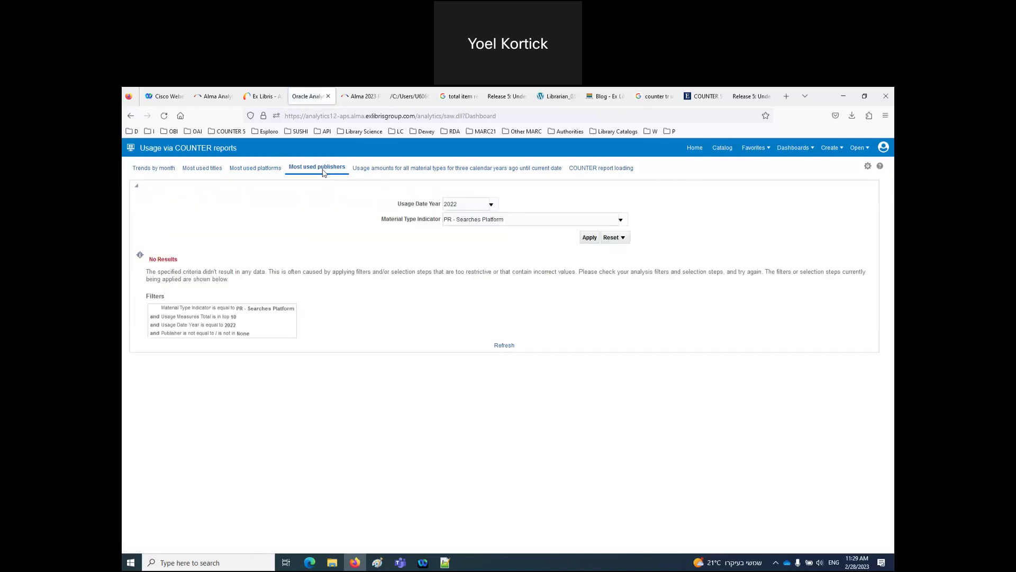
click(621, 221)
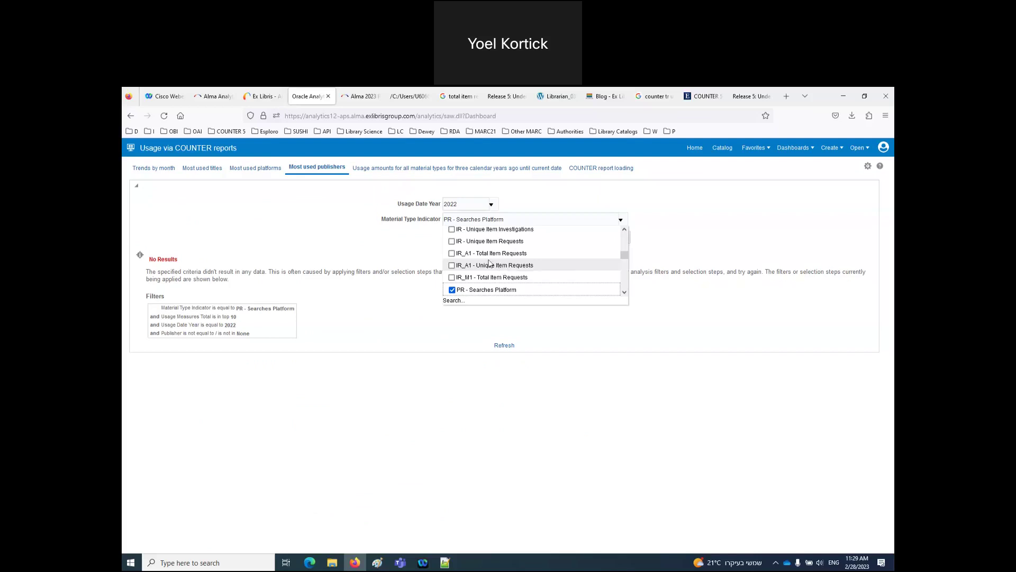
scroll(478, 271, up, 3)
scroll(477, 271, down, 8)
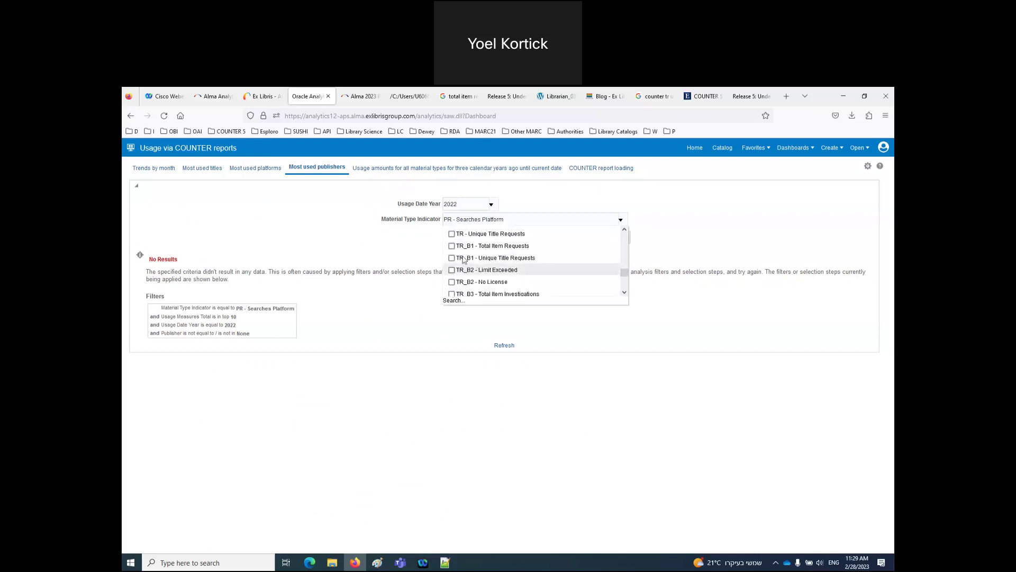
click(451, 247)
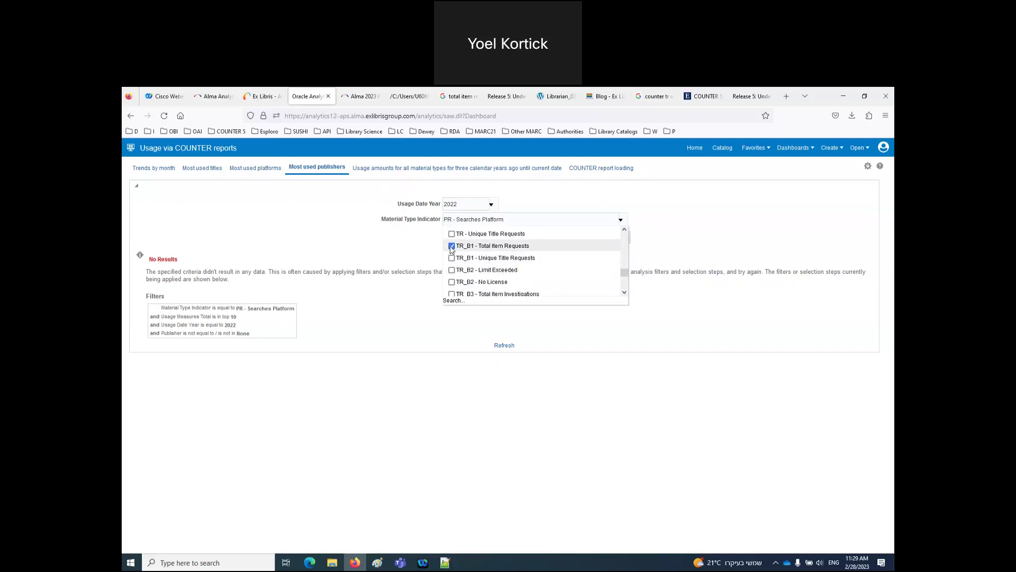
scroll(512, 246, down, 3)
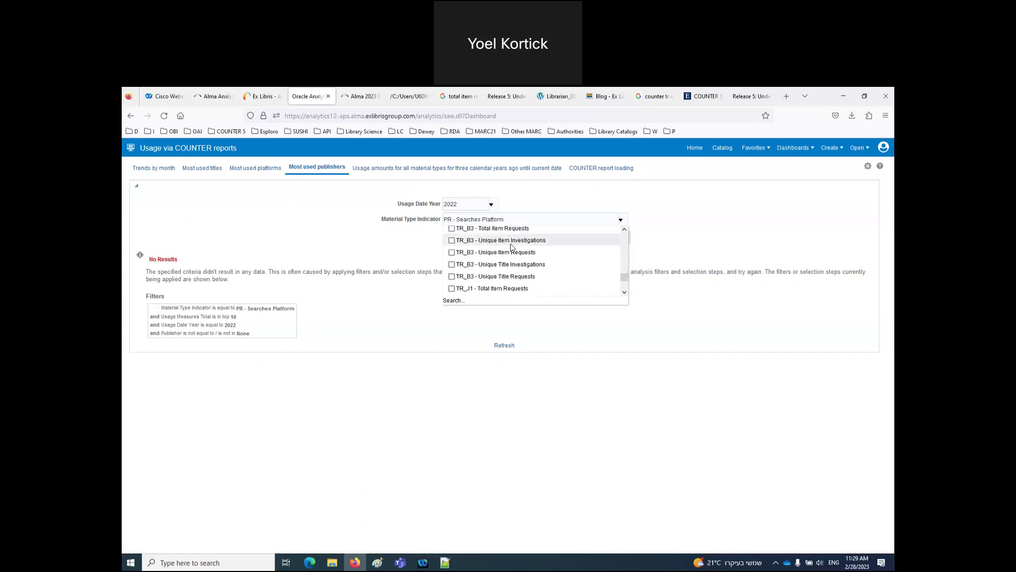
click(452, 289)
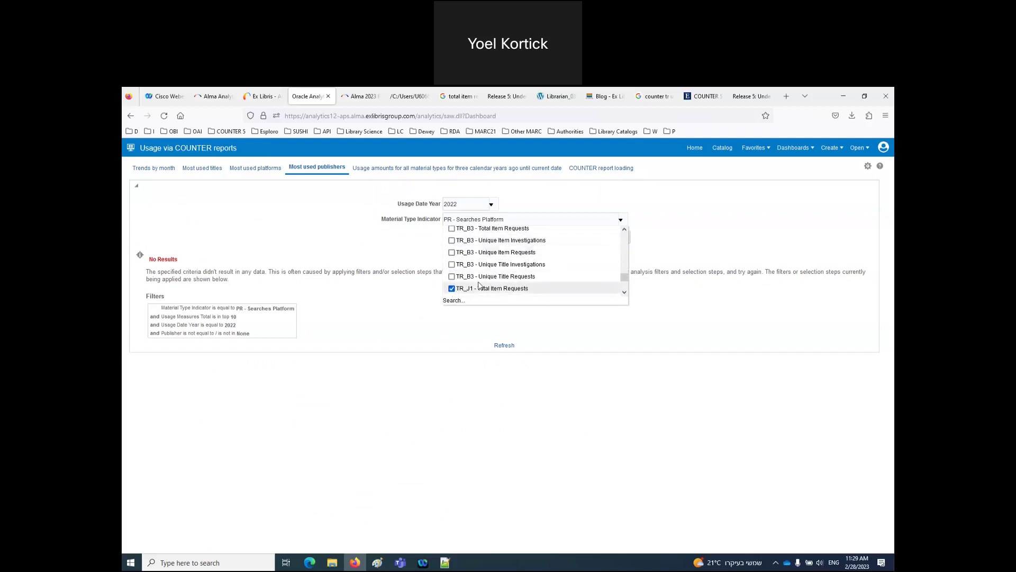
click(351, 246)
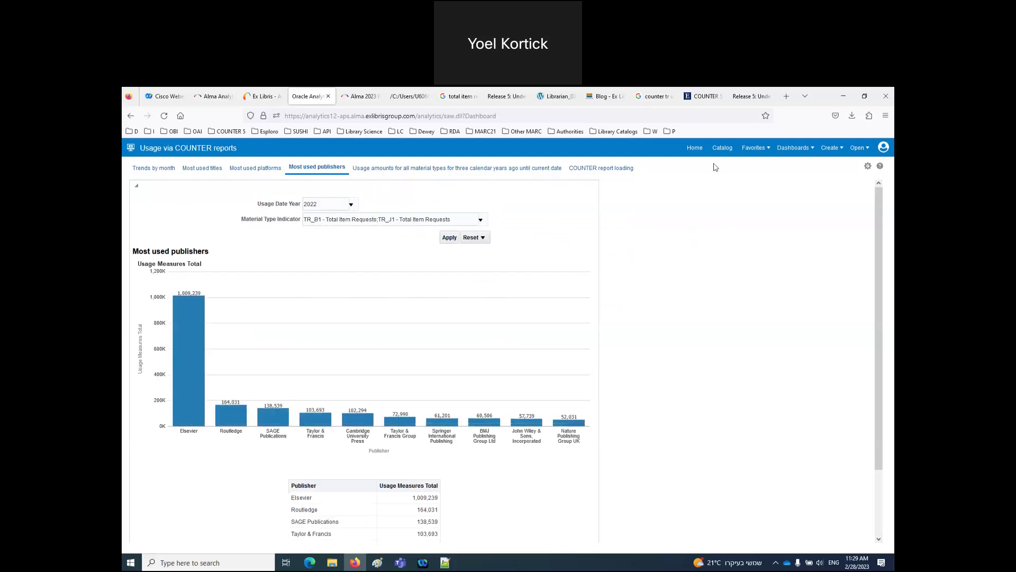
scroll(532, 290, down, 3)
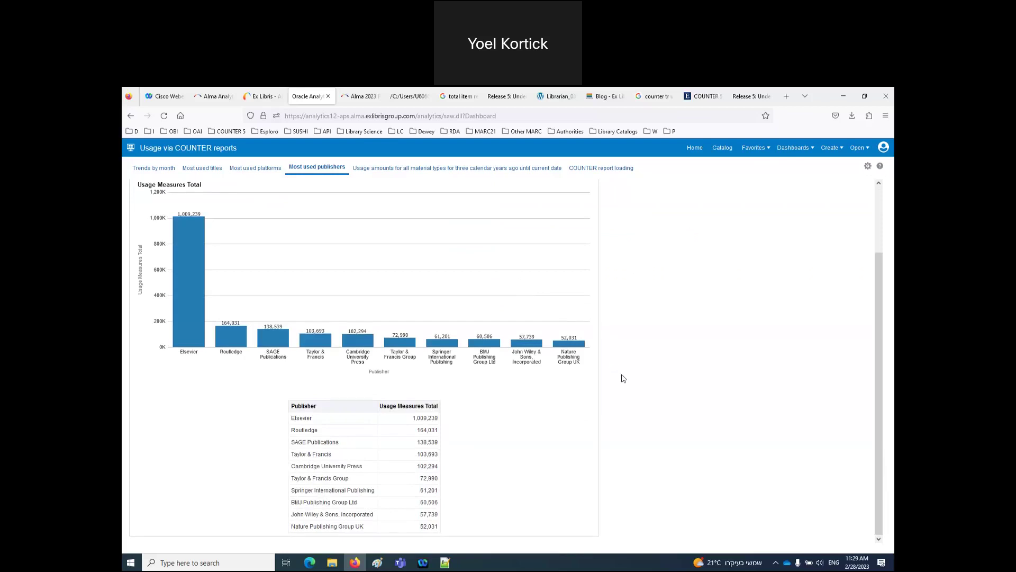
Review the Most used publishers chart, and search Google for "counter tr b1 book requests".
scroll(622, 377, up, 3)
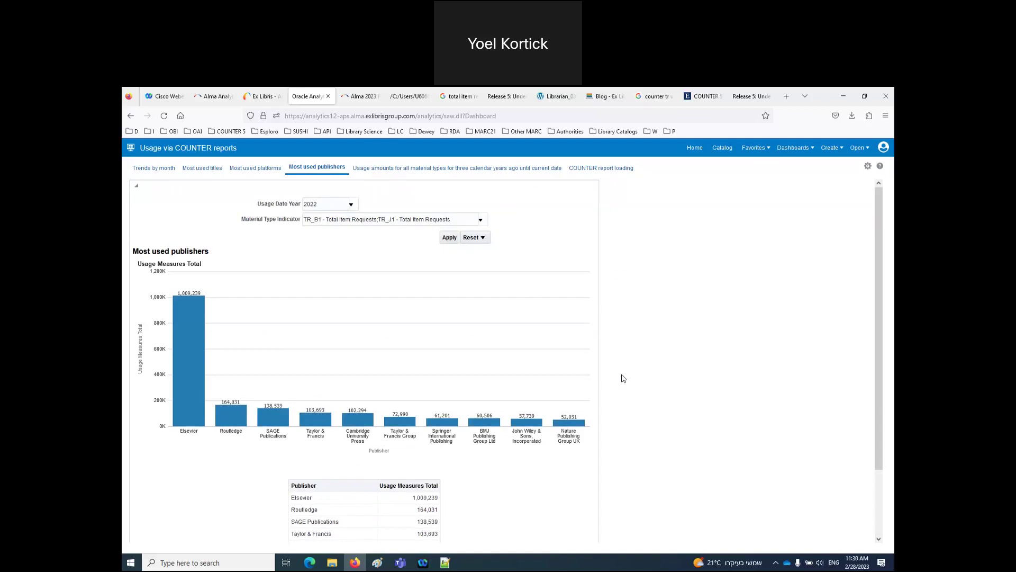
click(662, 96)
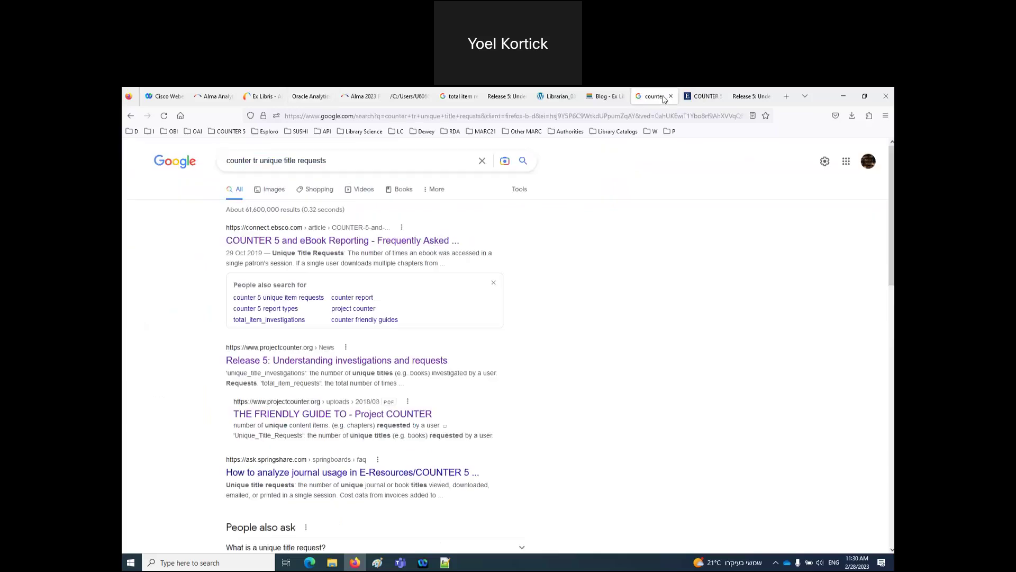
drag(259, 160, 380, 167)
text(b1)
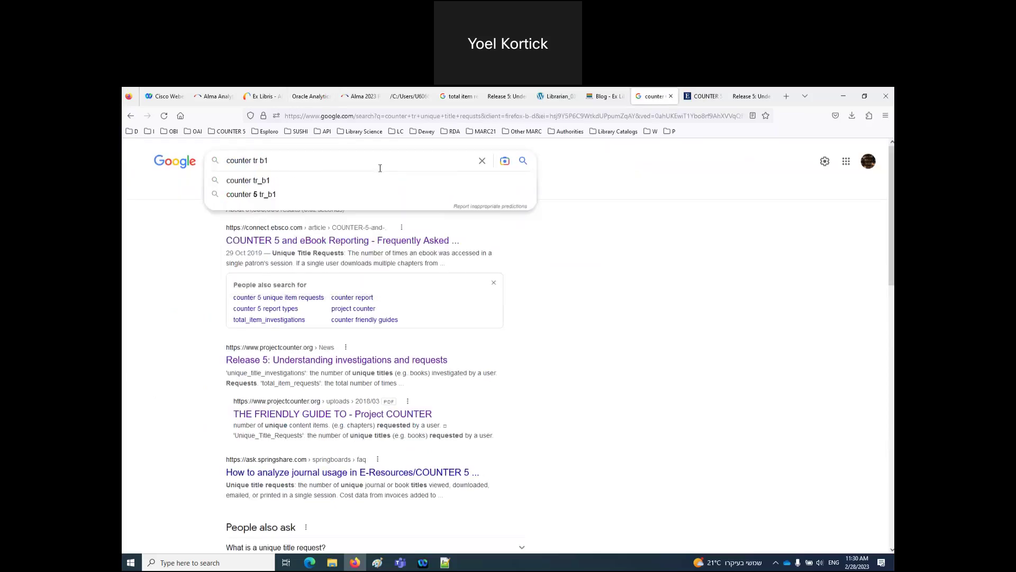
text( book requests)
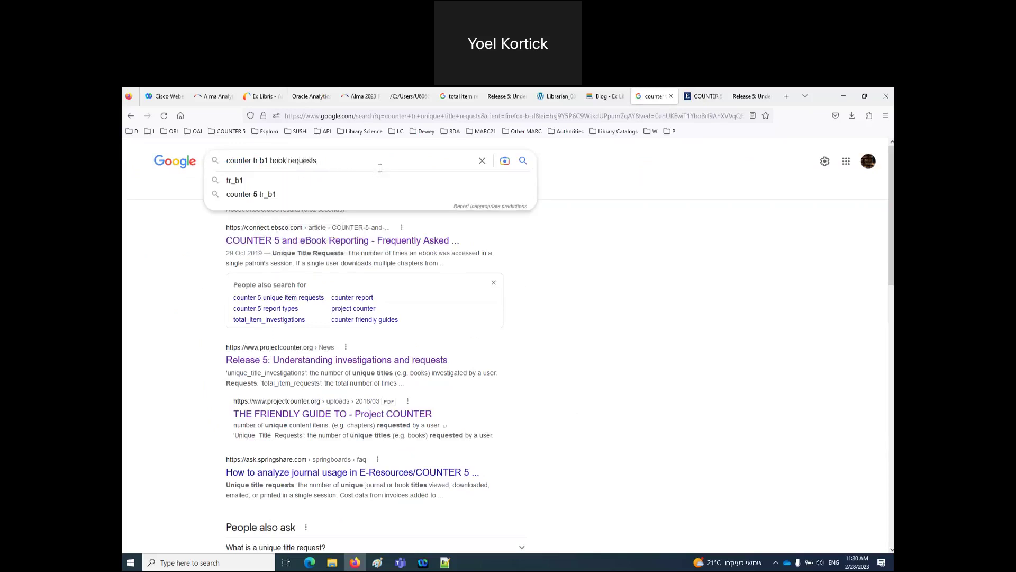
key(Return)
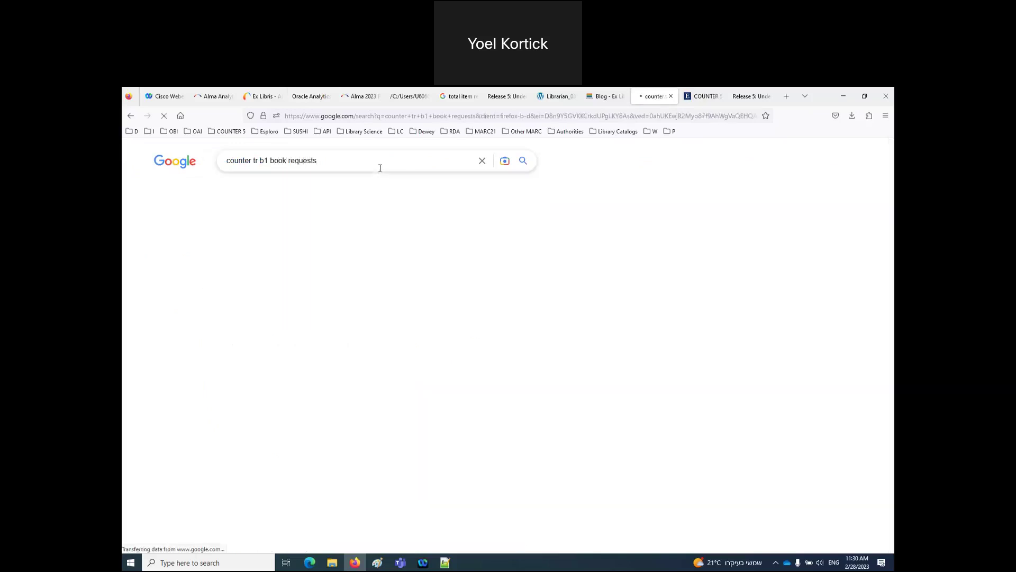
Open the friendly guide to COUNTER book reports in its own tab, skim its cover and contents pages, and close it.
right_click(350, 242)
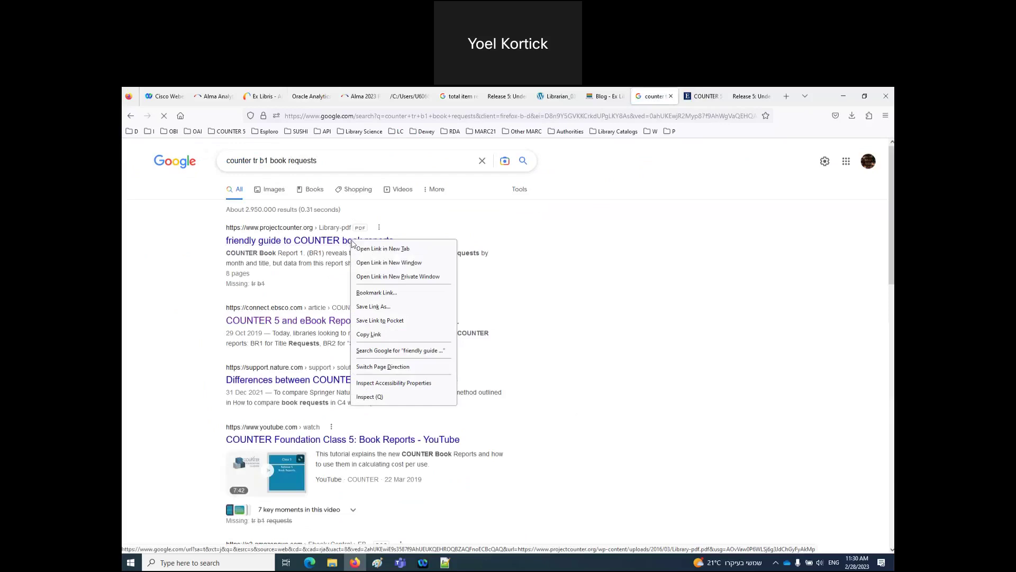
click(364, 250)
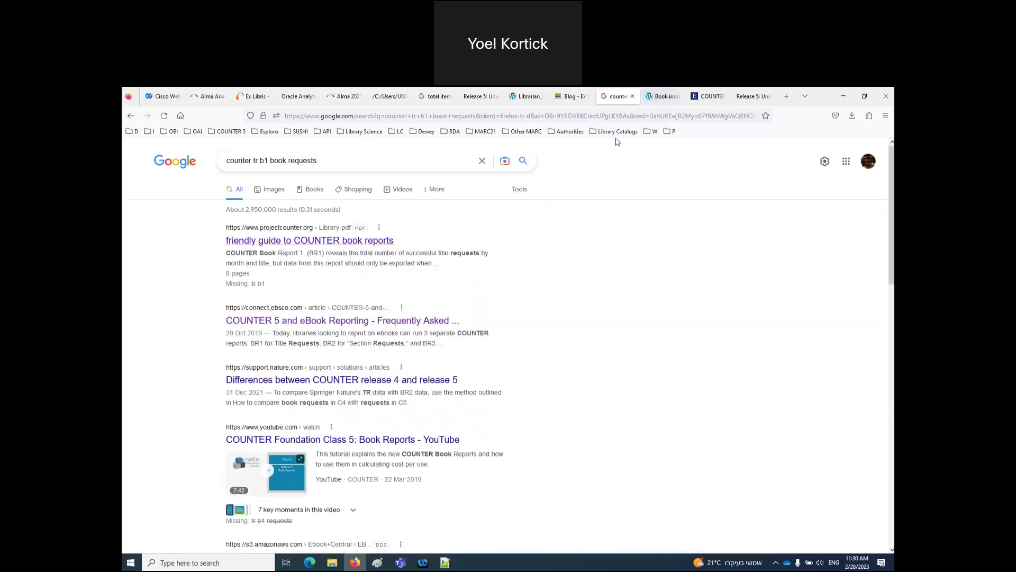
click(661, 96)
scroll(538, 313, down, 10)
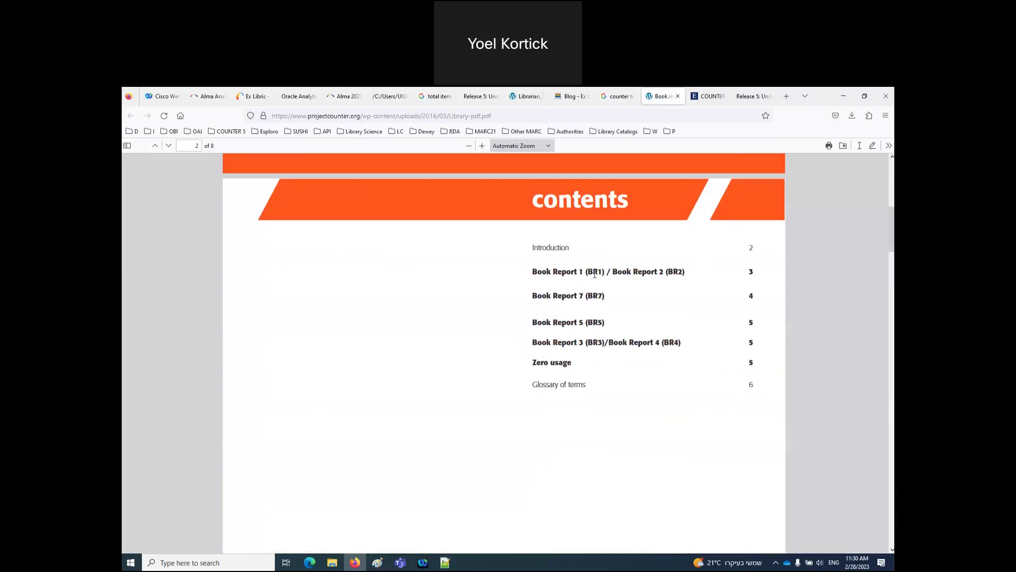
scroll(599, 334, down, 10)
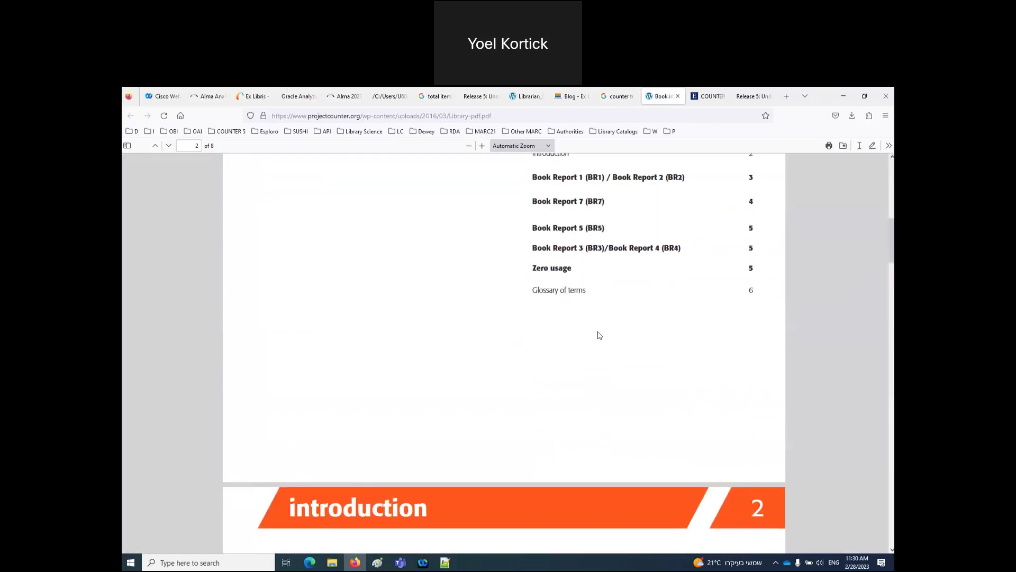
scroll(598, 335, up, 10)
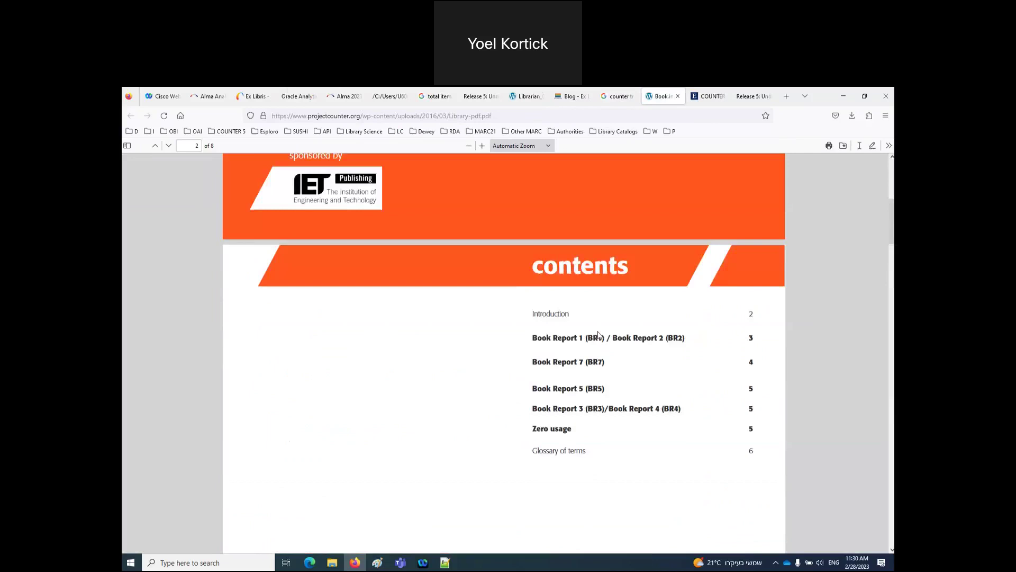
scroll(571, 315, up, 5)
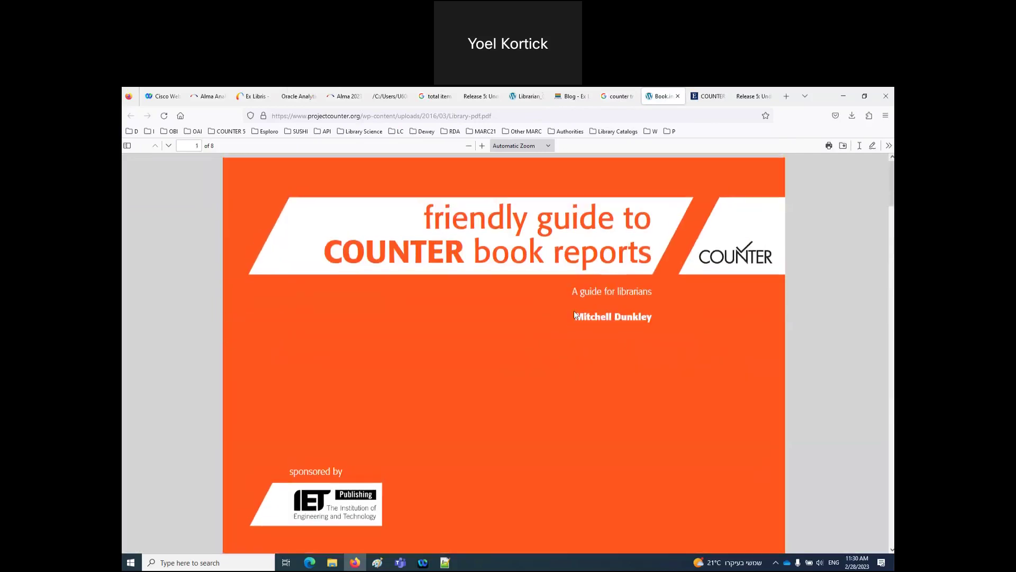
click(678, 96)
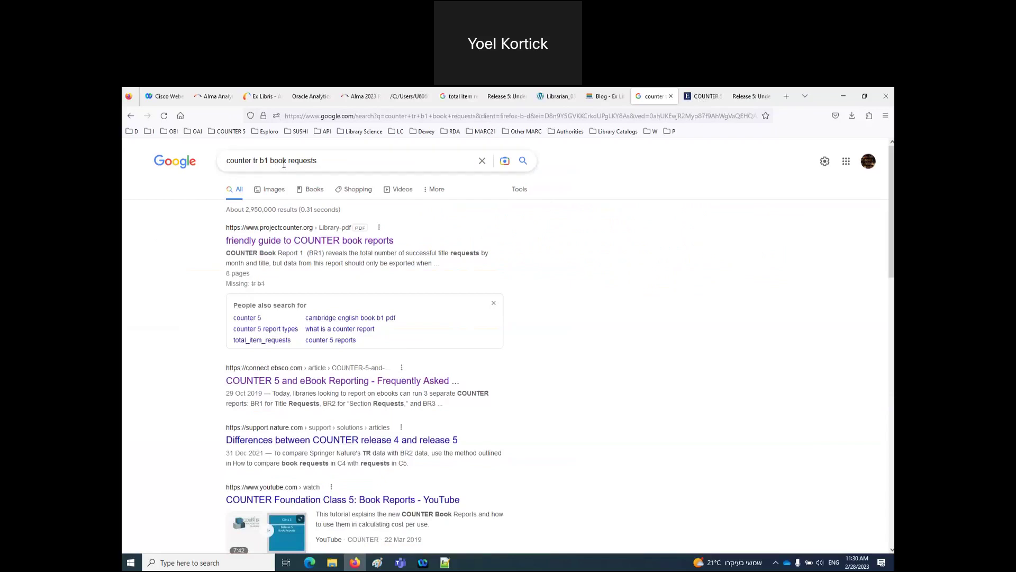
Change the Google search to "counter 5 tr b1 requests" and run it.
click(331, 162)
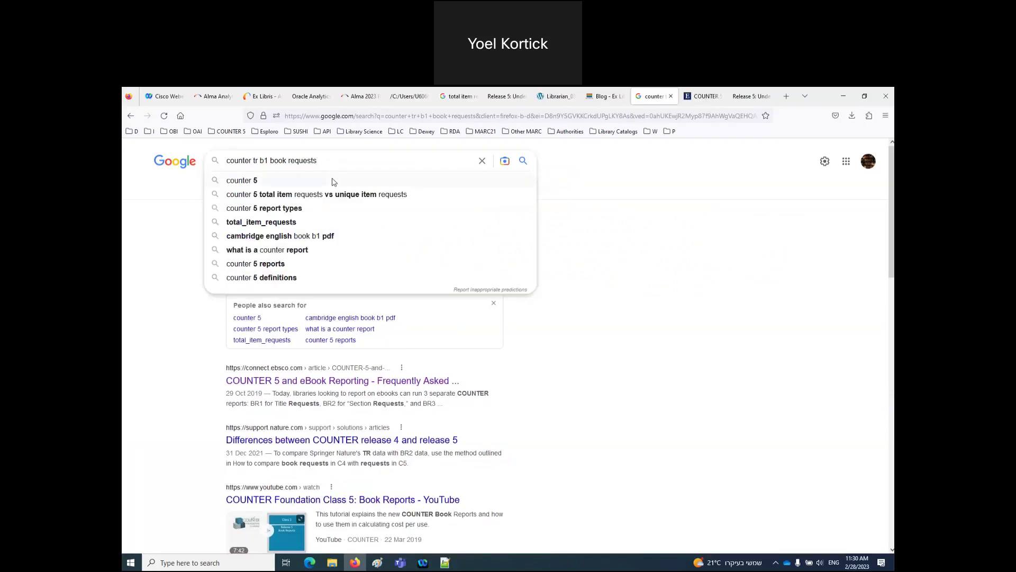
click(333, 182)
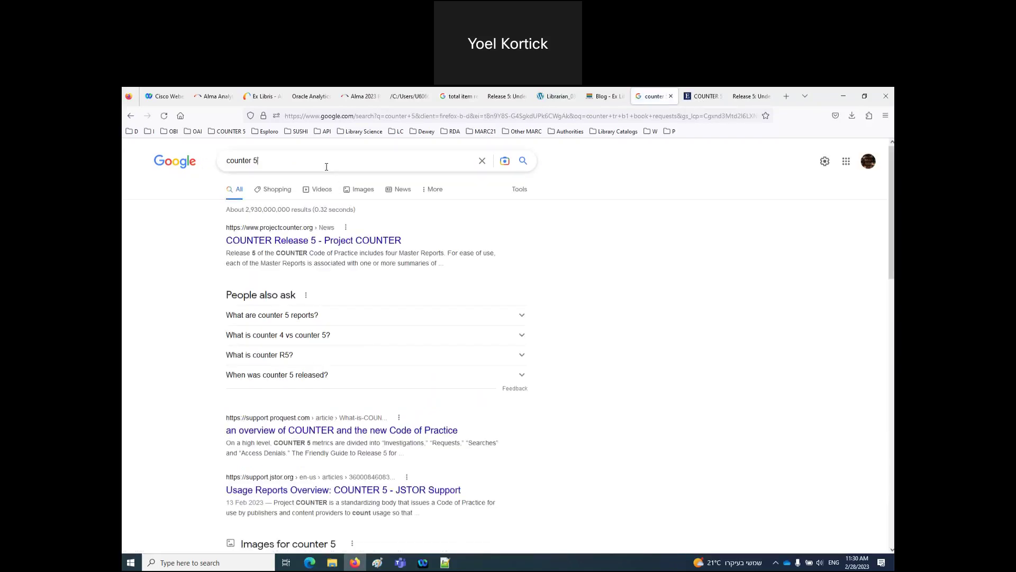
click(326, 166)
text(tr b)
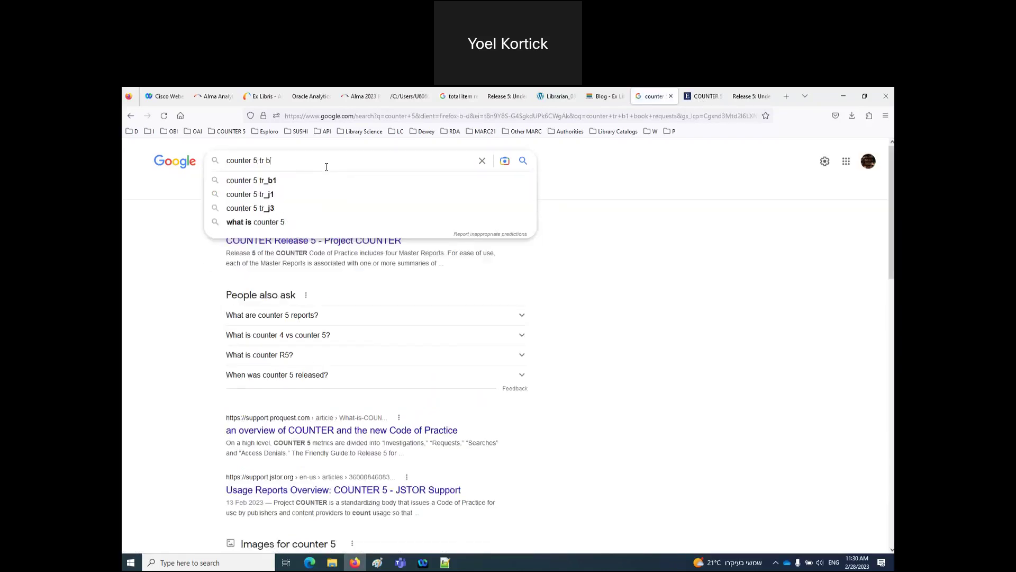
text(1 requests)
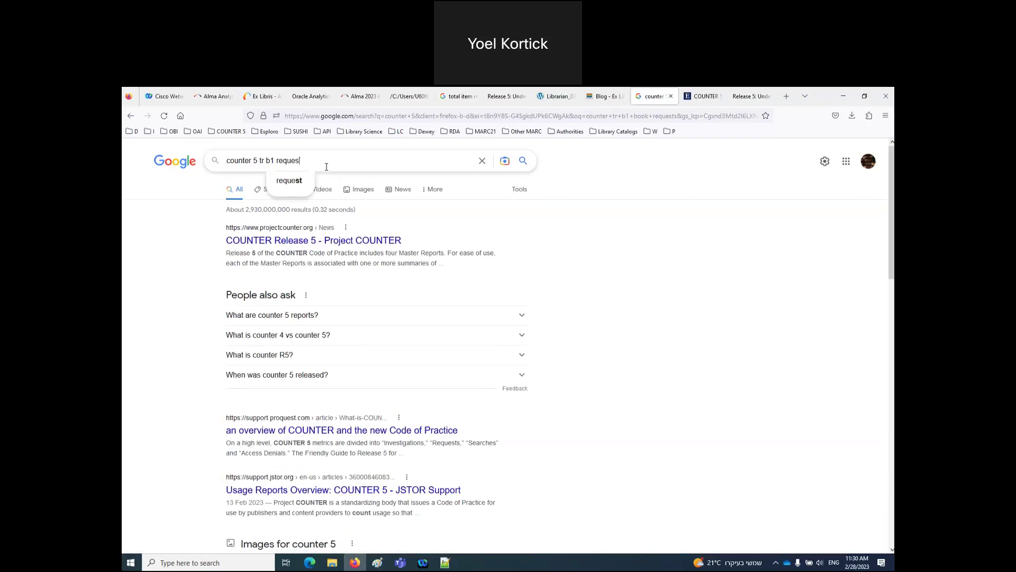
key(Return)
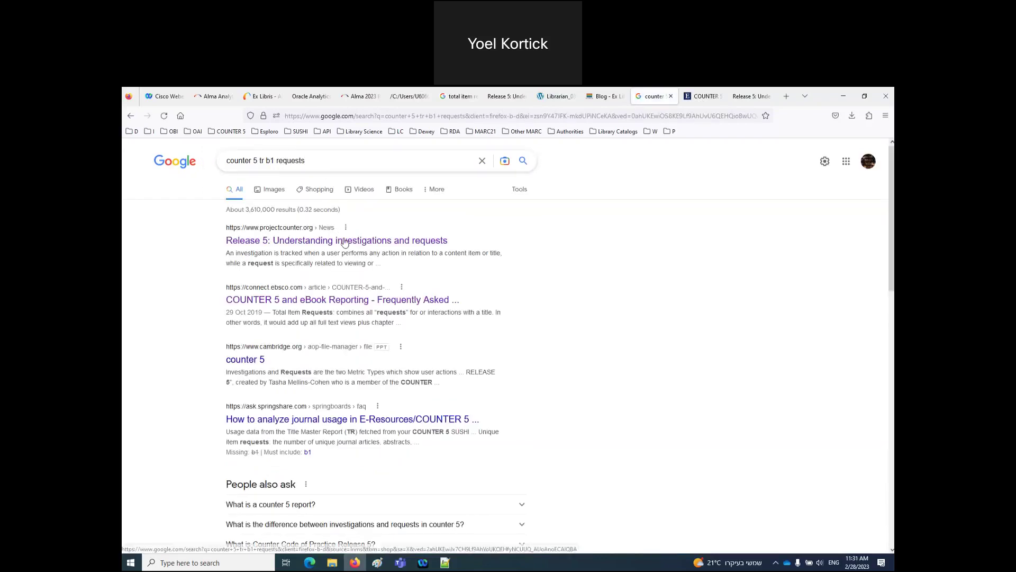
Open the result "Release 5: Understanding investigations and requests" in its own tab and view the Figure 1 diagram and metric definitions.
right_click(348, 241)
click(356, 251)
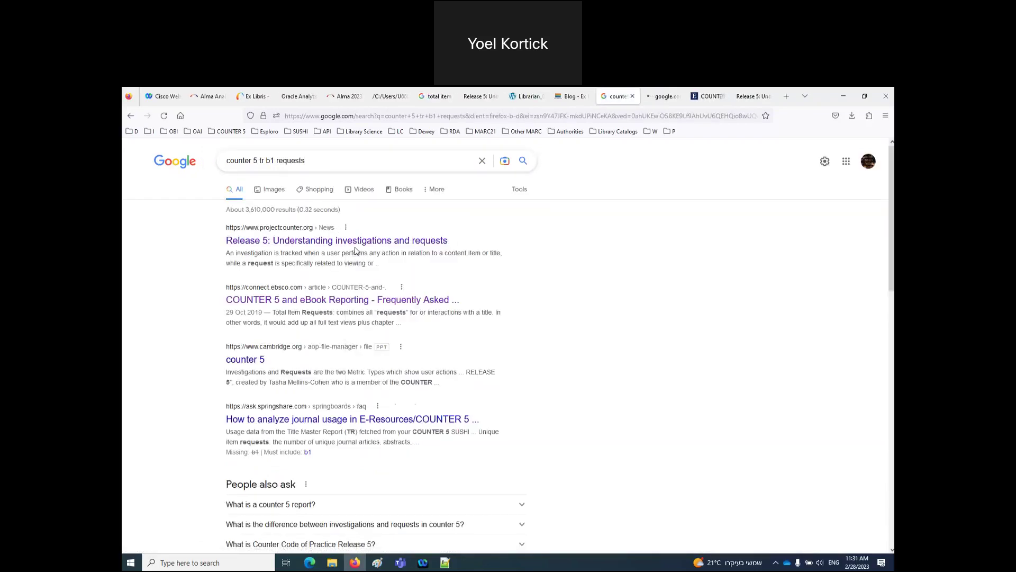
click(661, 96)
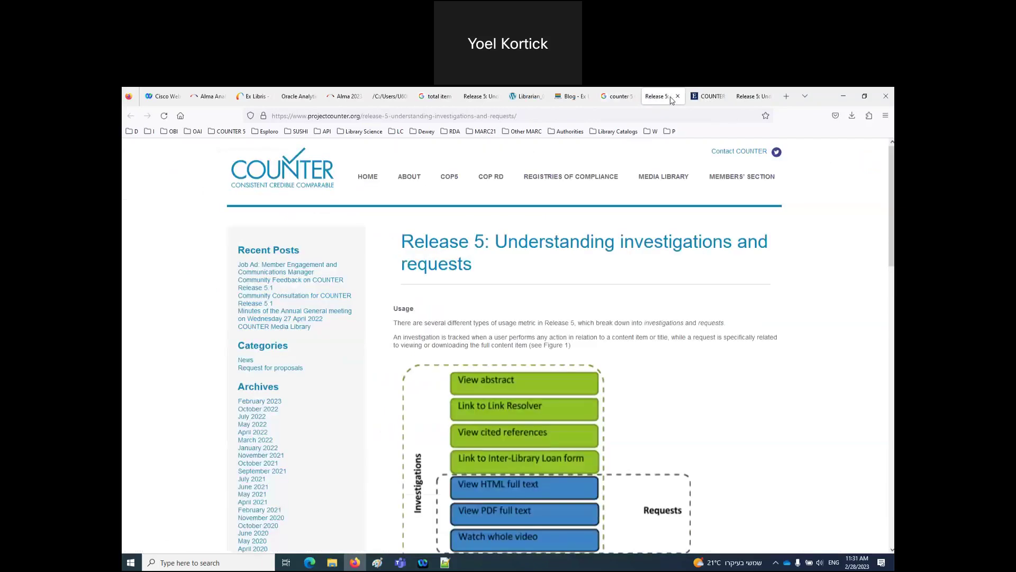
scroll(601, 290, down, 5)
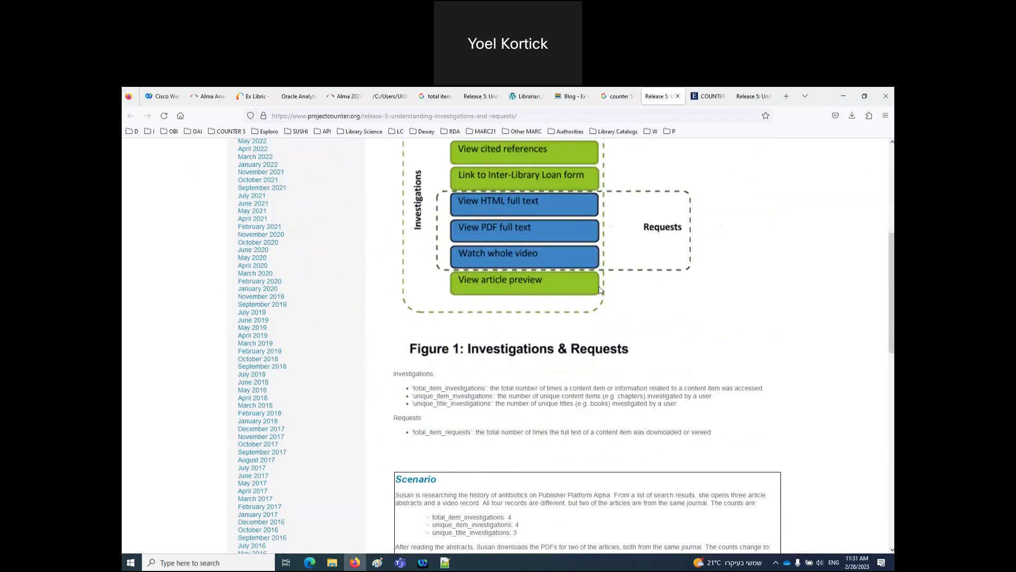
Search within the Release 5 article for "book", "b1" and "request".
key(ctrl+f)
text(book)
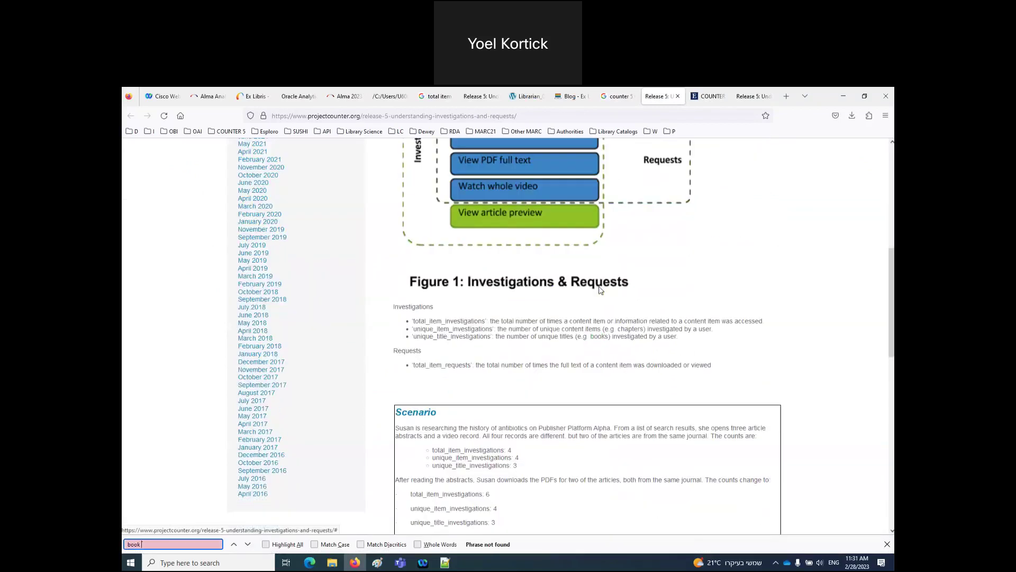
key(BackSpace)
key(BackSpace)
key(BackSpace)
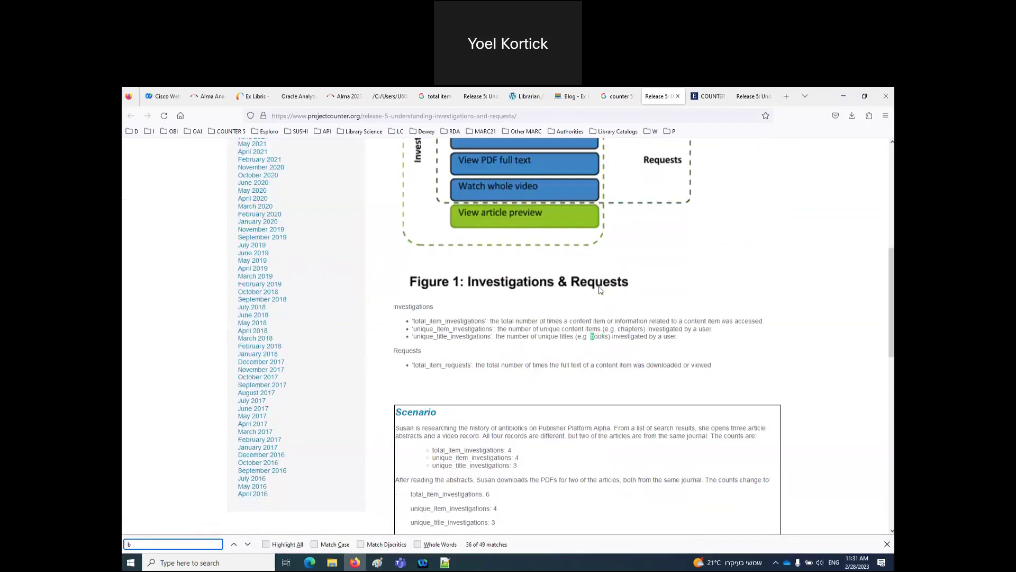
text(1)
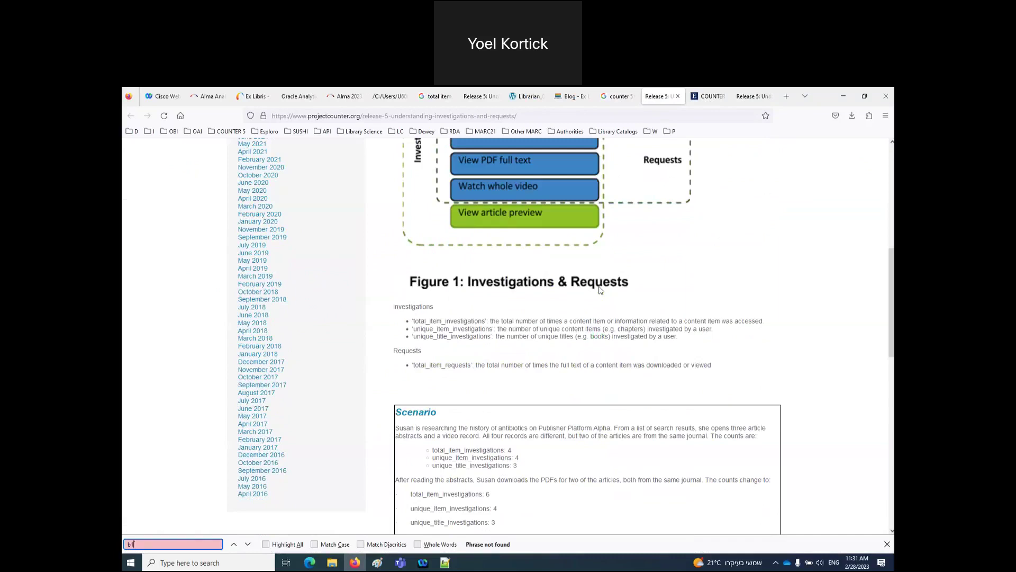
key(BackSpace)
key(BackSpace)
text(requyest)
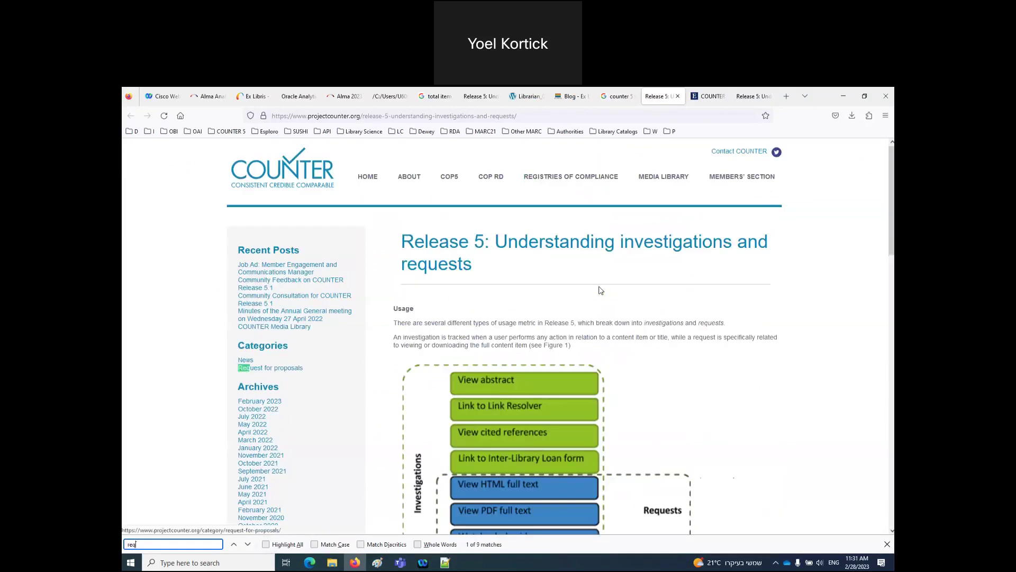
Find "book" in the article and highlight the definition of unique_title_investigations.
key(BackSpace)
key(BackSpace)
key(BackSpace)
key(BackSpace)
key(BackSpace)
key(BackSpace)
key(BackSpace)
text(book re)
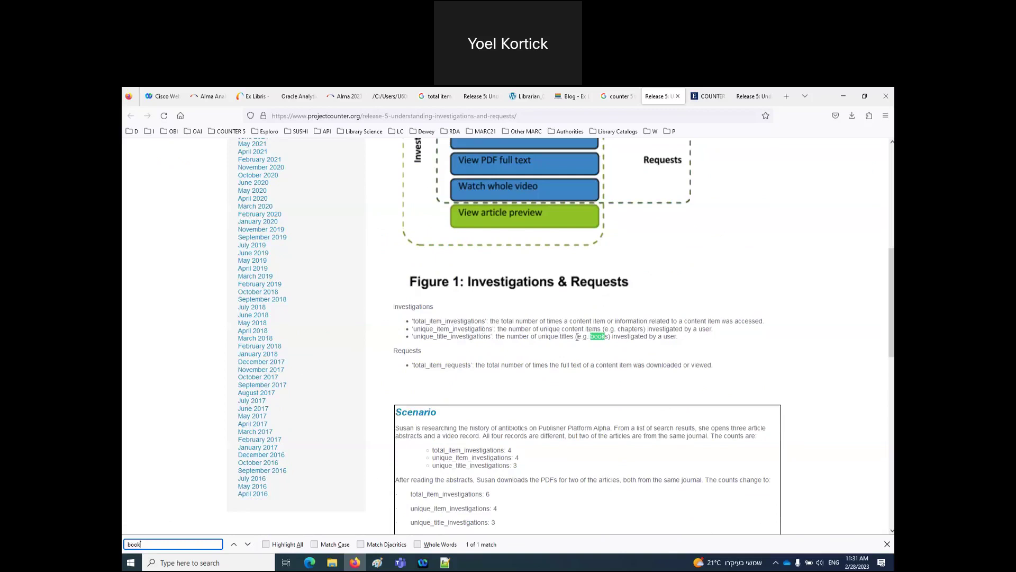
drag(500, 337, 695, 337)
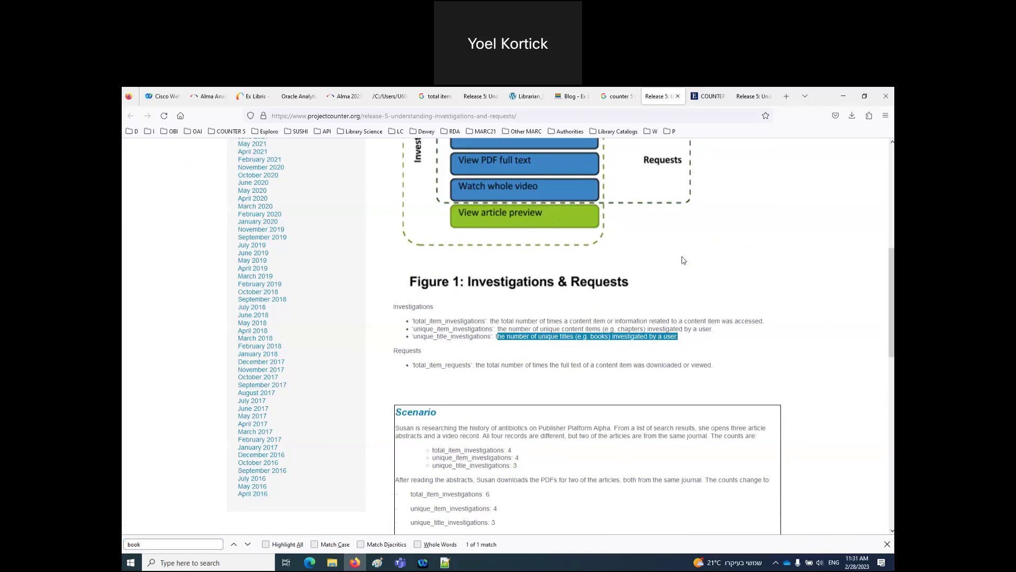
Close the Alma 2023 roadmap, SUSHI response, Google search and other reference tabs, keeping the Oracle Analytics tab.
click(343, 97)
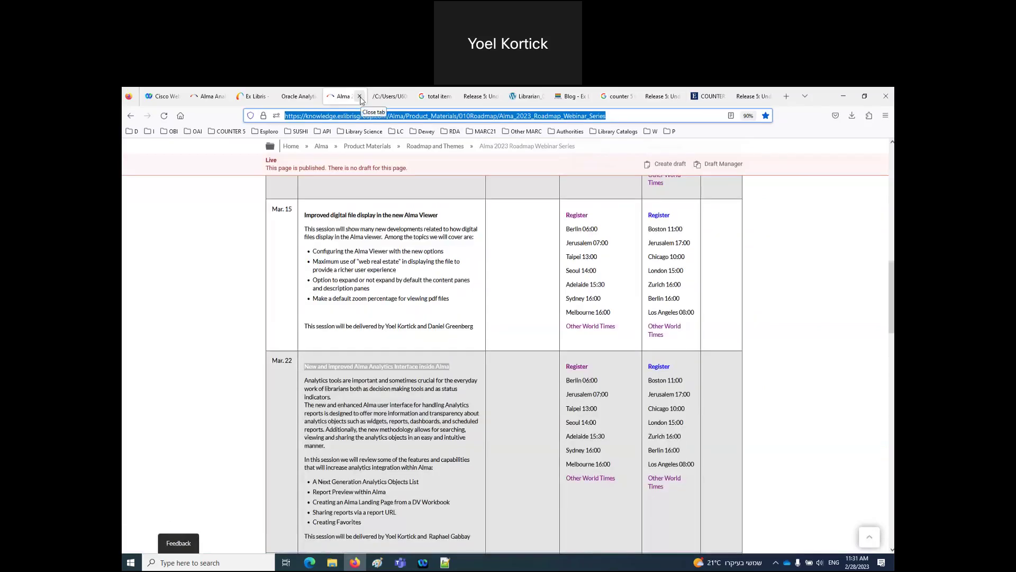
click(360, 97)
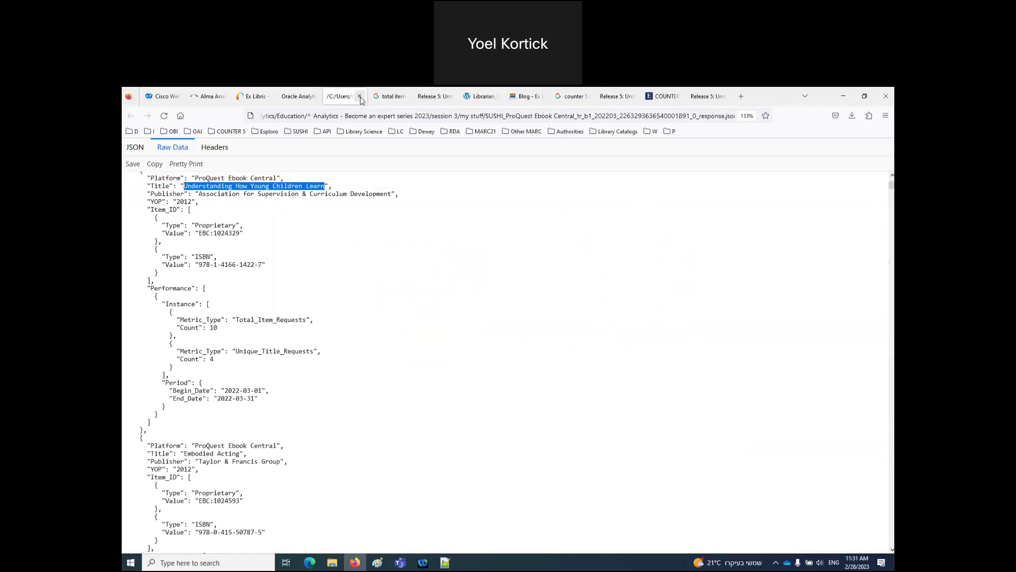
click(360, 97)
click(360, 98)
click(360, 97)
click(360, 98)
click(361, 98)
click(360, 98)
click(360, 98)
click(360, 97)
click(360, 97)
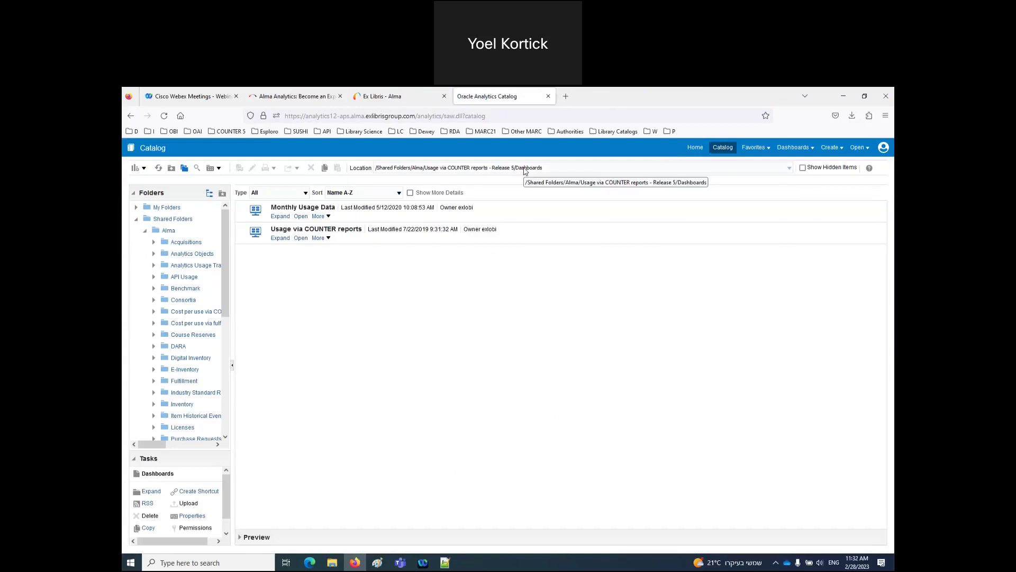
From the Usage via COUNTER reports - Release 5 folder, expand Reports and open the Most used publishers report for editing.
click(172, 168)
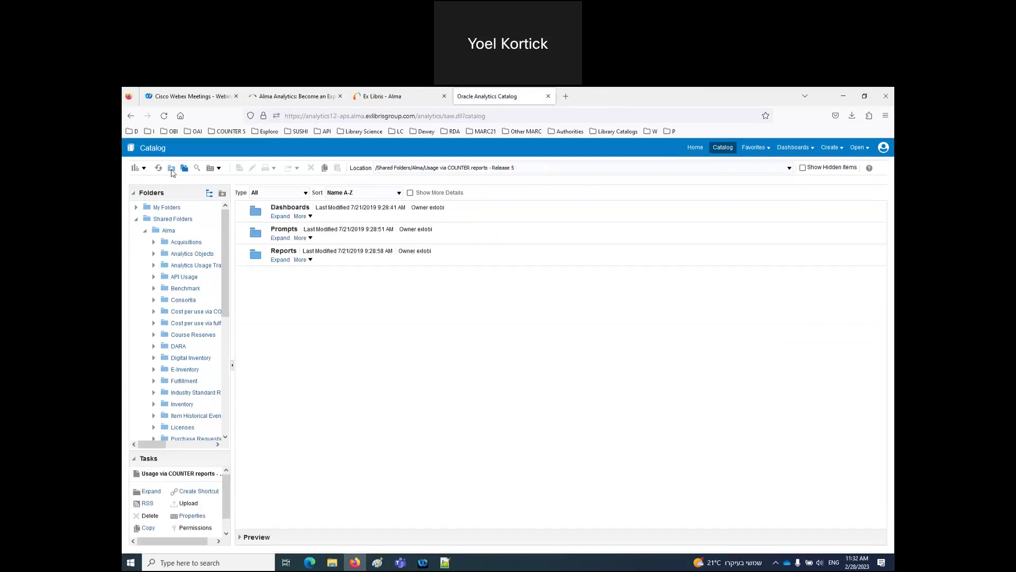
click(280, 259)
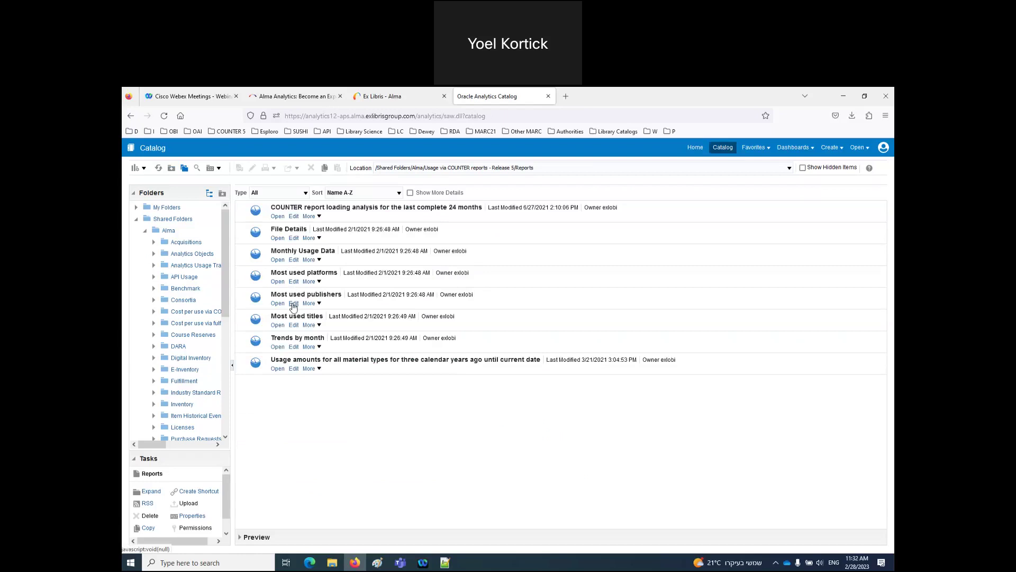
click(294, 304)
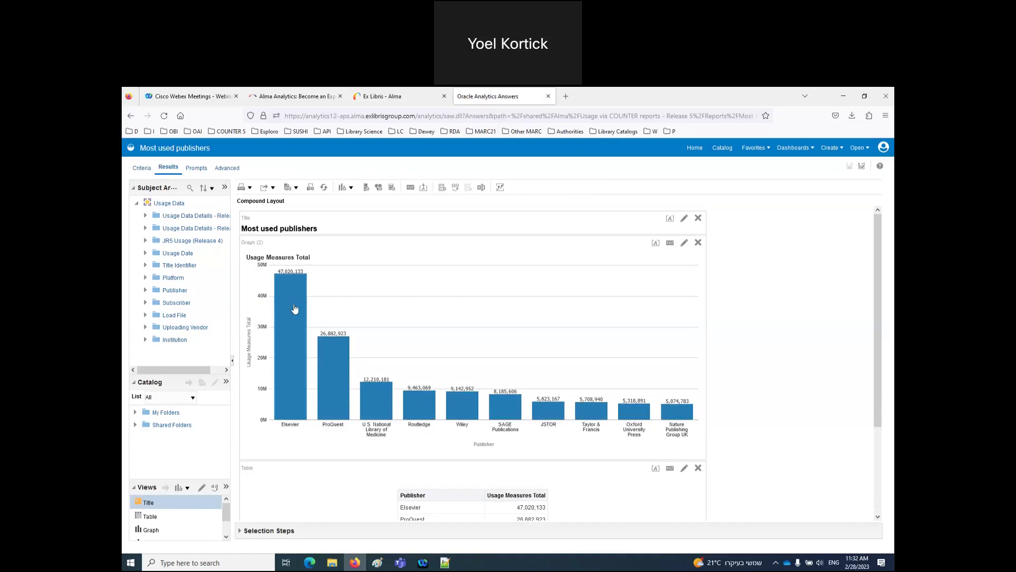
In the report's criteria, set the Usage Date Year filter to is equal to / is in 2022.
click(143, 170)
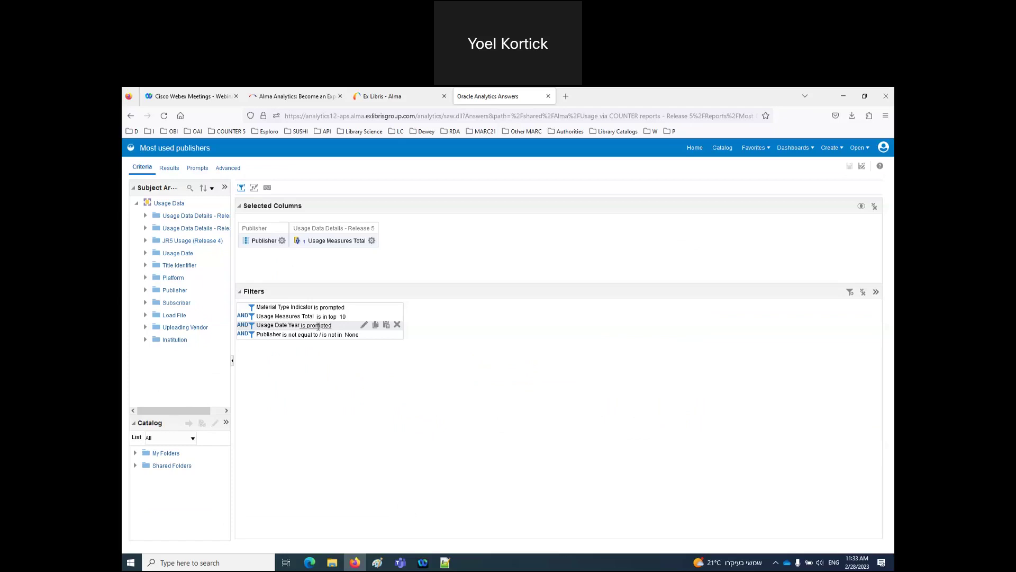
click(364, 325)
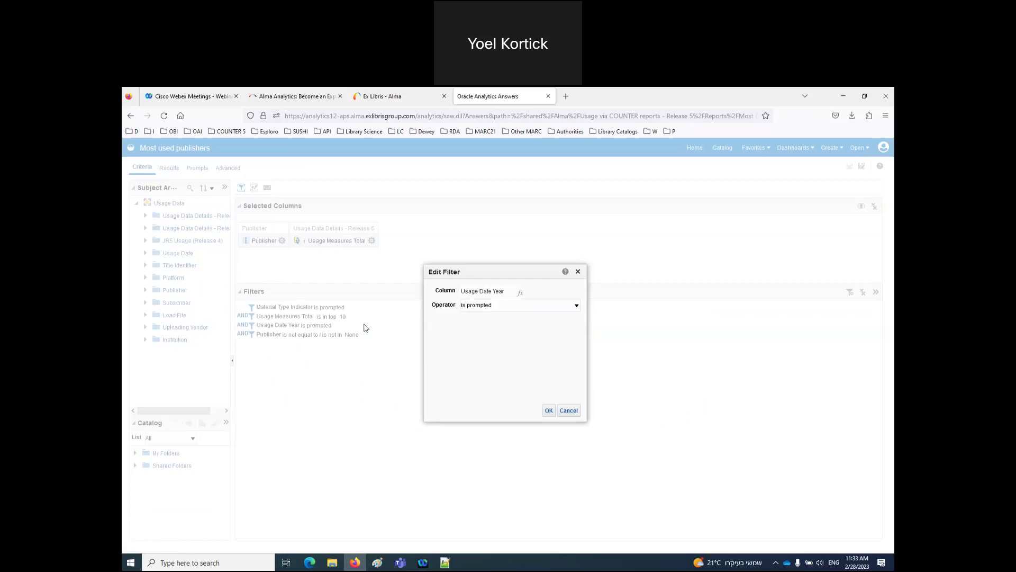
click(576, 305)
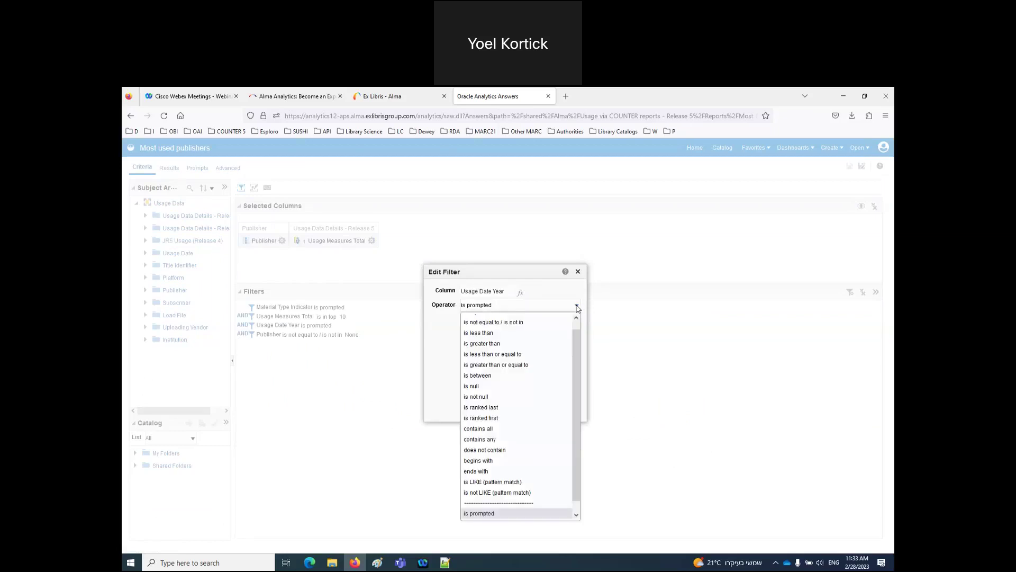
scroll(546, 344, up, 1)
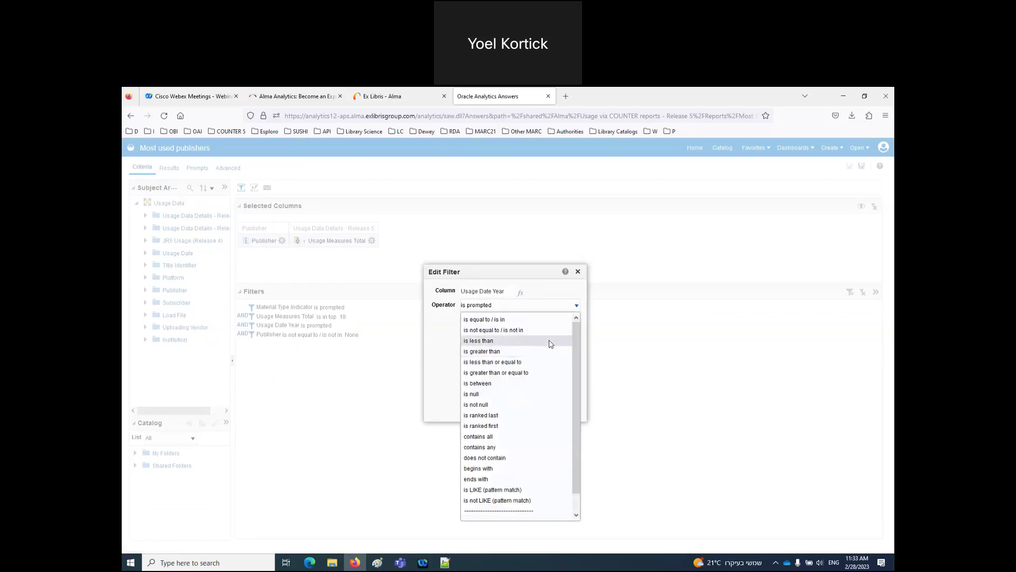
click(510, 320)
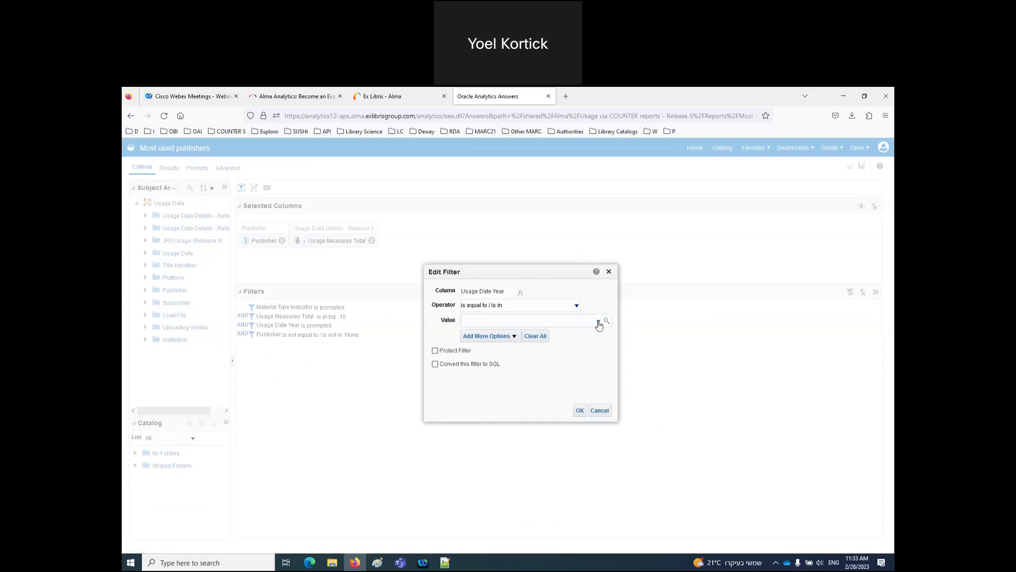
click(598, 322)
scroll(543, 373, down, 5)
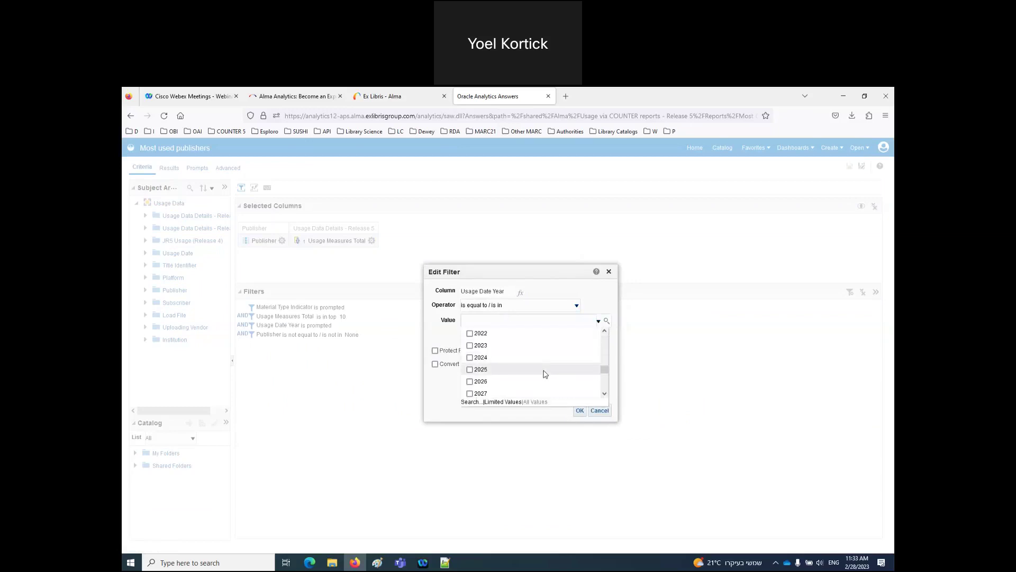
scroll(543, 373, up, 4)
click(580, 411)
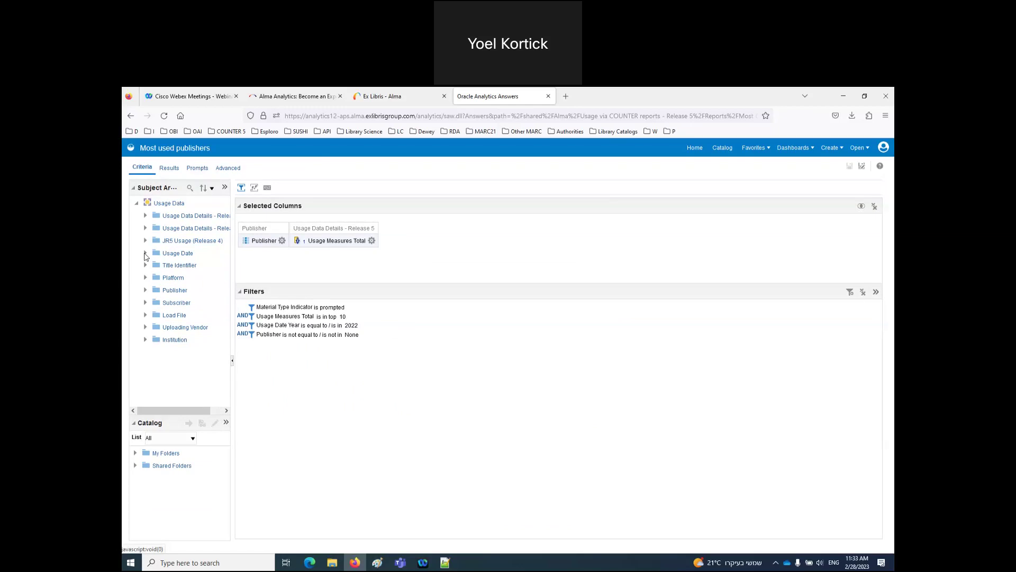
Add the Usage Date Filter column with a filter equal to Previous Year, and remove the Usage Date Year filter.
click(146, 254)
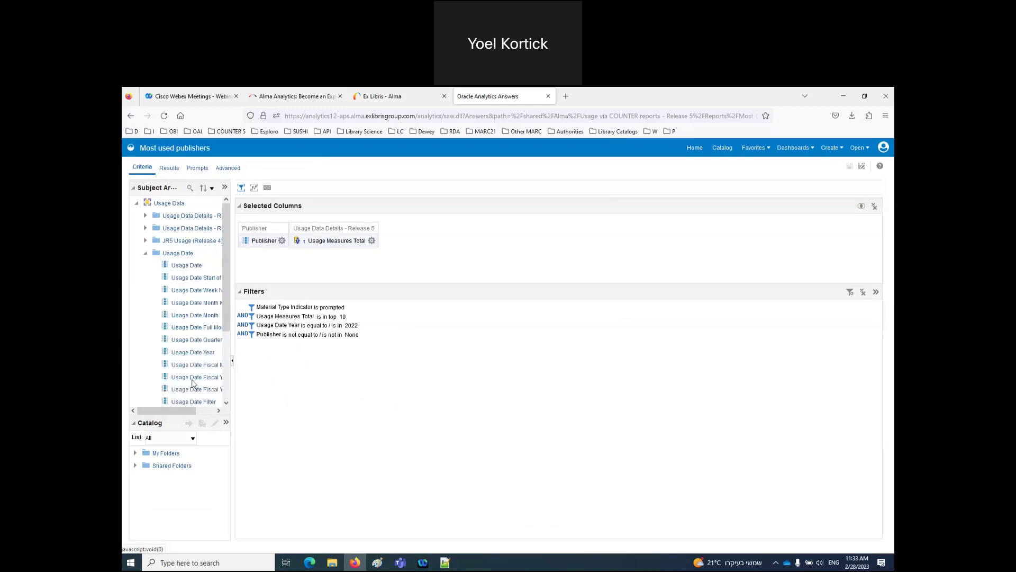
drag(201, 402, 419, 255)
click(443, 241)
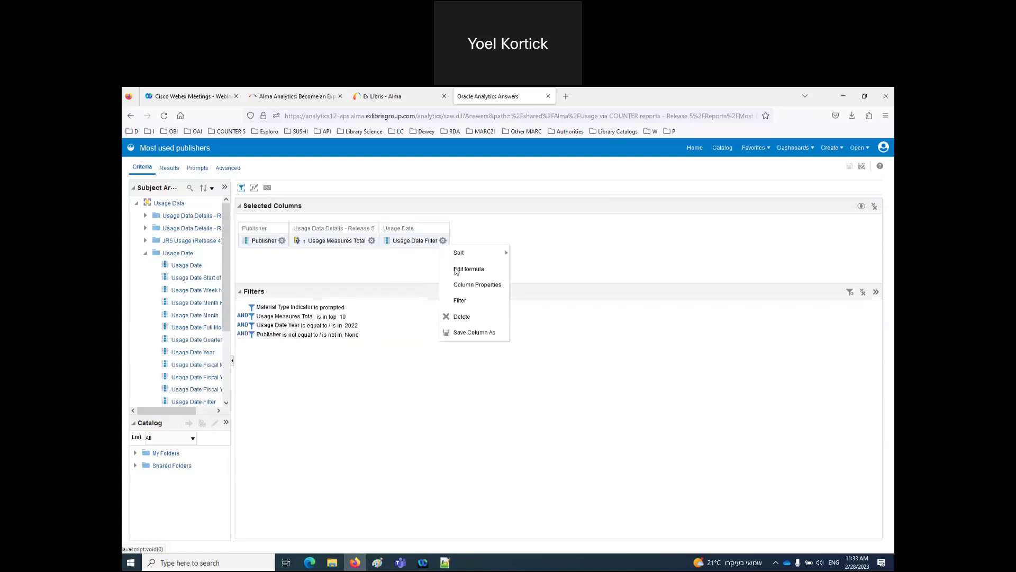
click(471, 300)
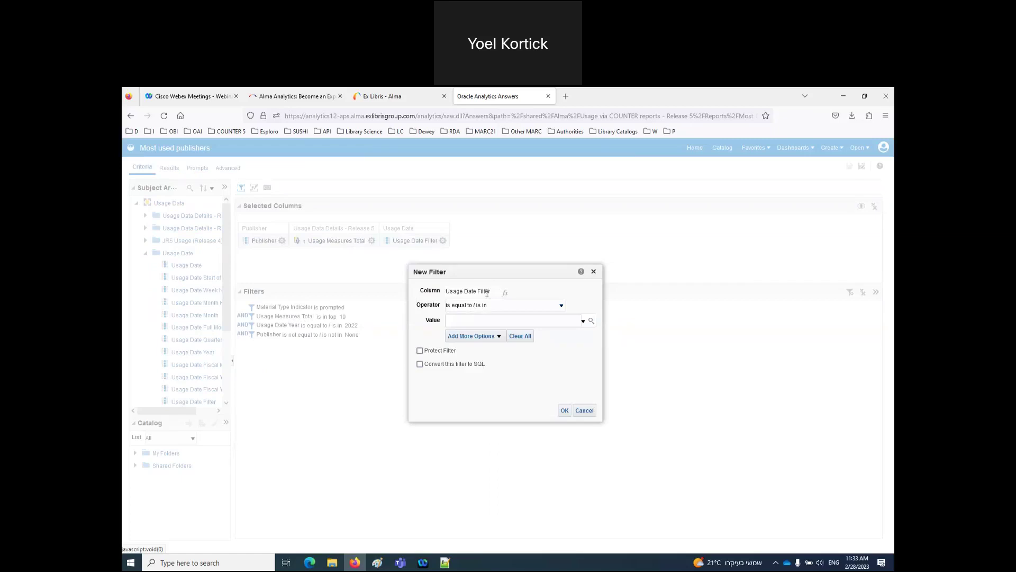
click(583, 322)
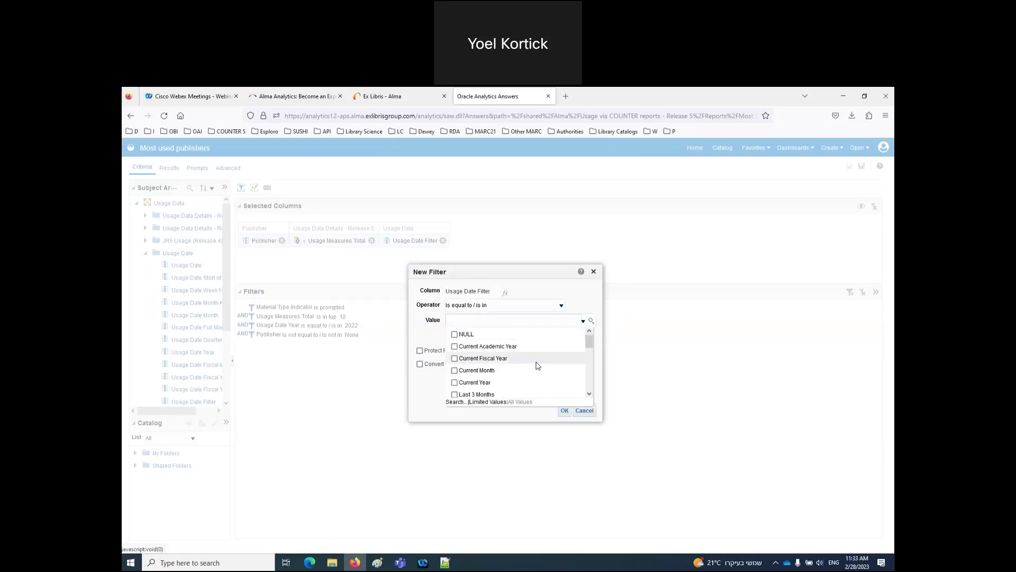
scroll(524, 371, down, 5)
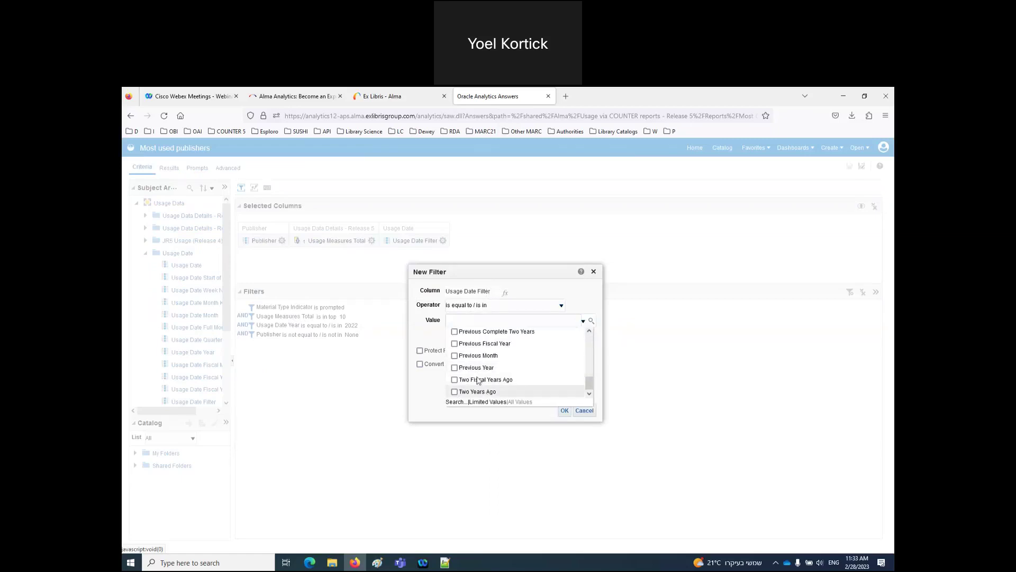
click(454, 368)
click(564, 411)
click(564, 411)
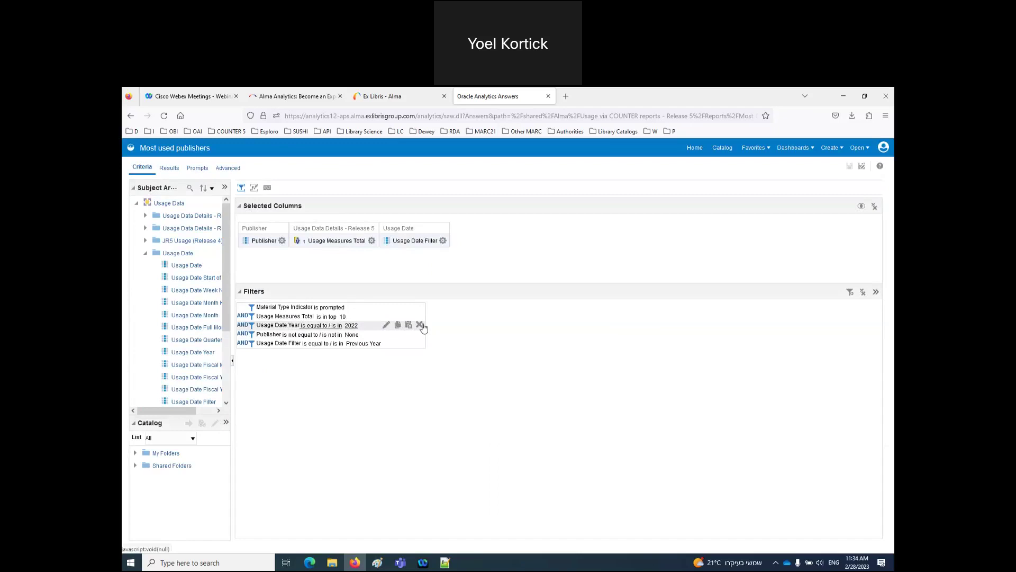
click(419, 325)
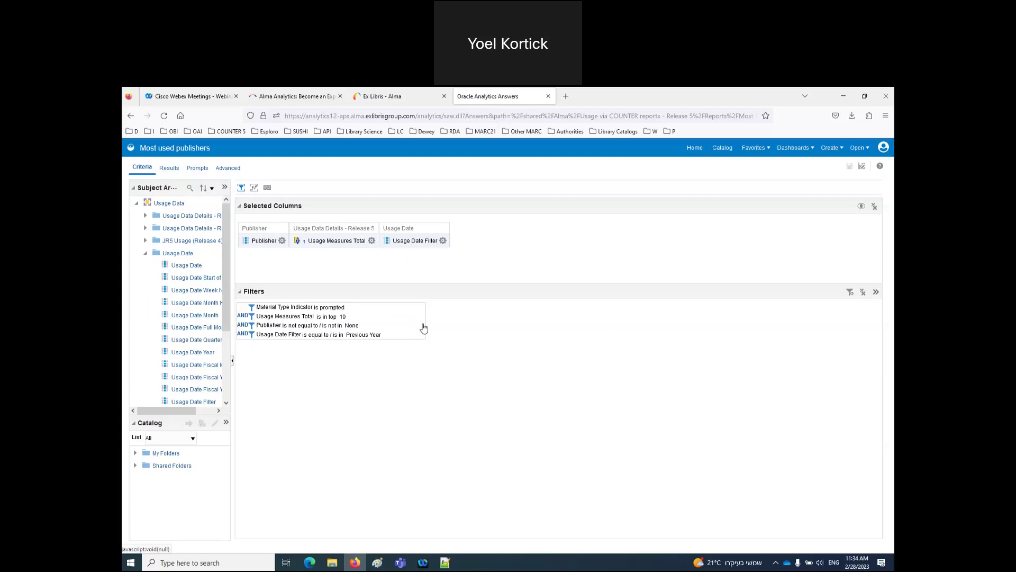
Set the Material Type Indicator filter to is equal to / is in TR_B1 - Total Item Requests.
mouse_move(365, 308)
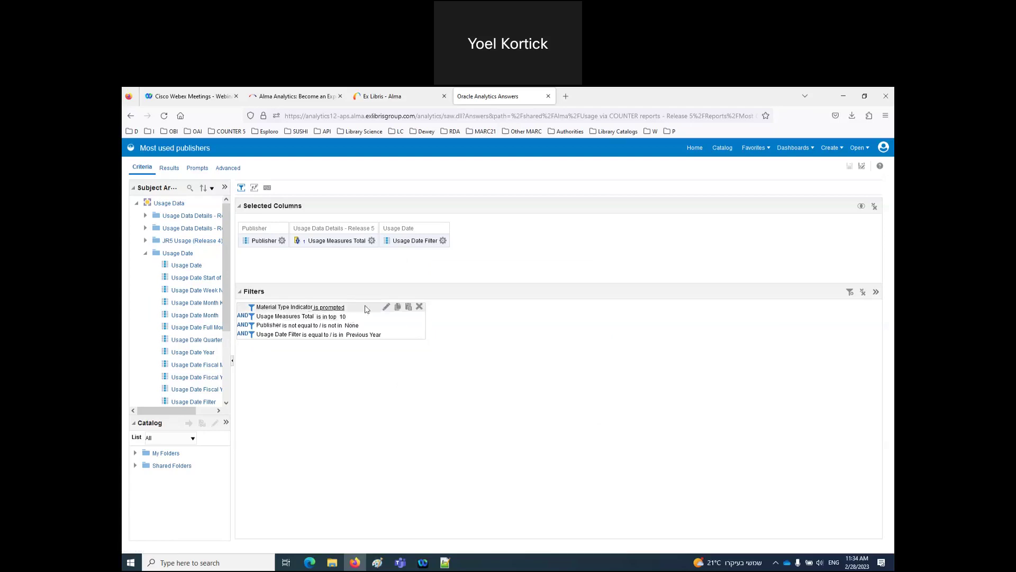
click(387, 308)
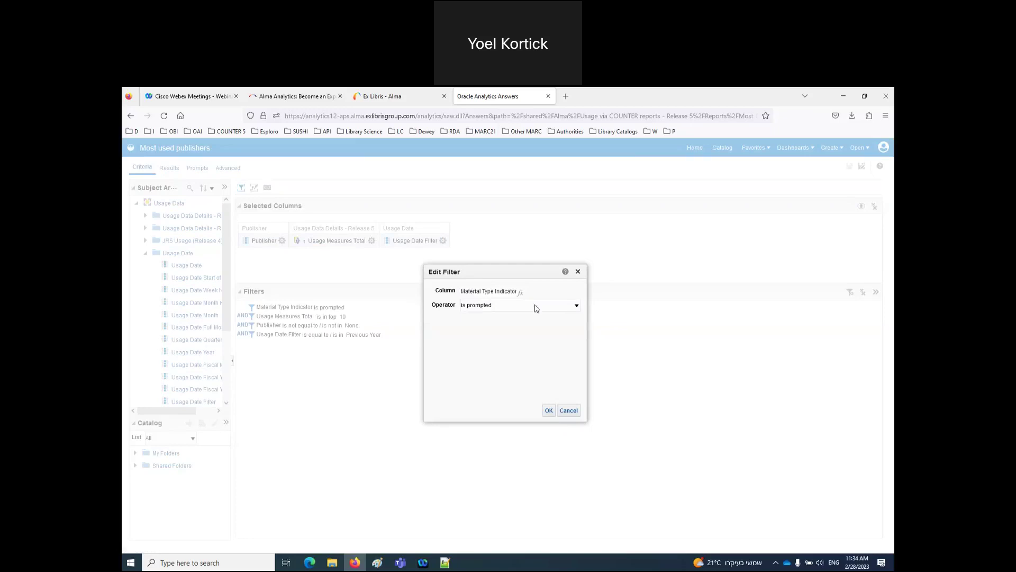
click(576, 306)
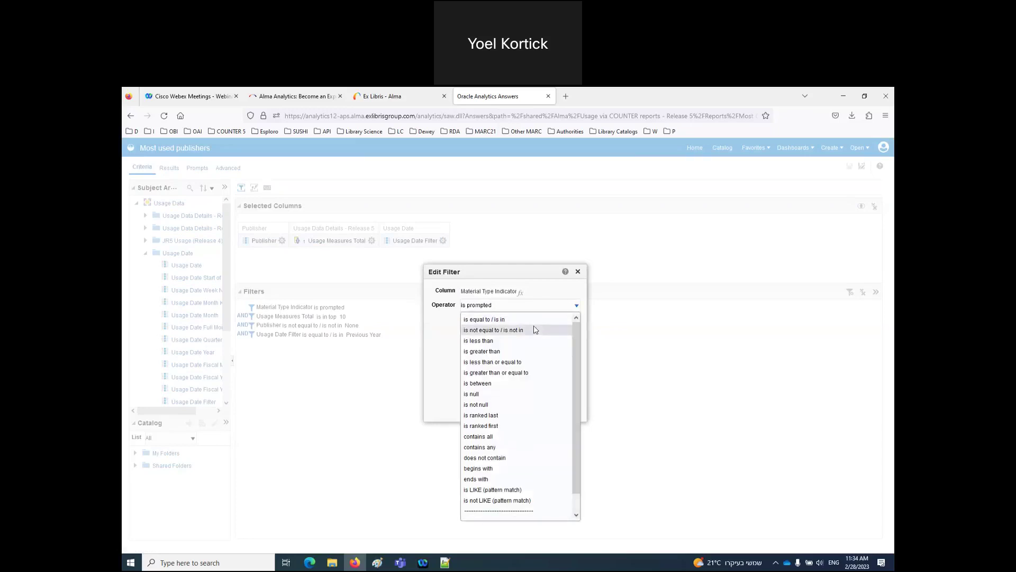
click(535, 319)
click(599, 322)
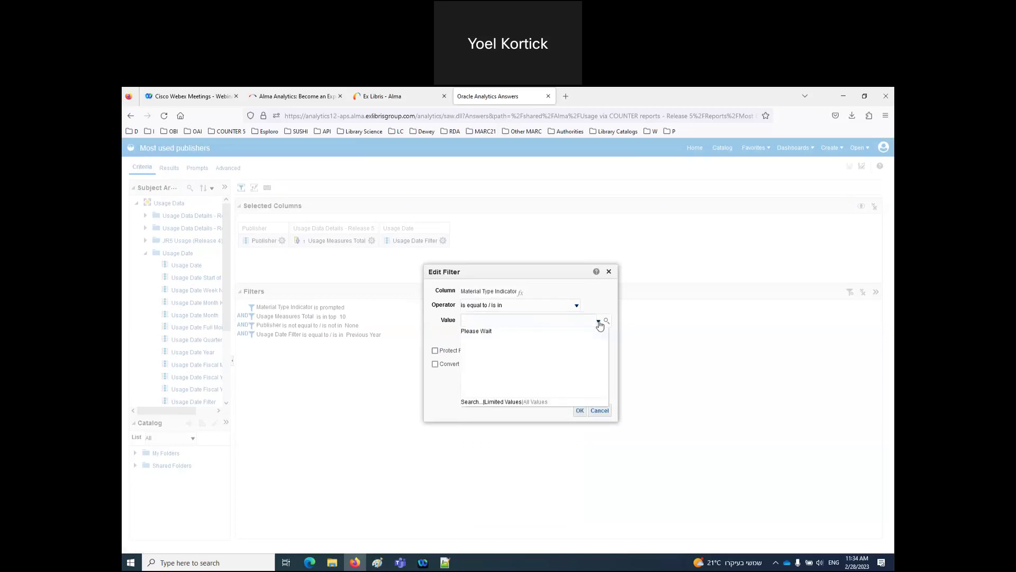
scroll(556, 360, down, 4)
scroll(560, 363, down, 5)
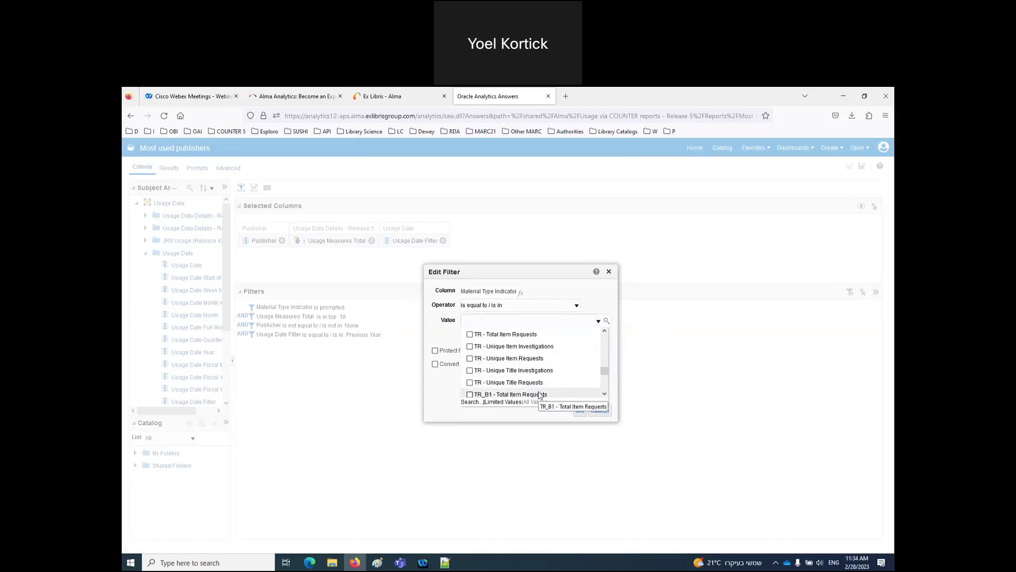
click(469, 394)
click(579, 411)
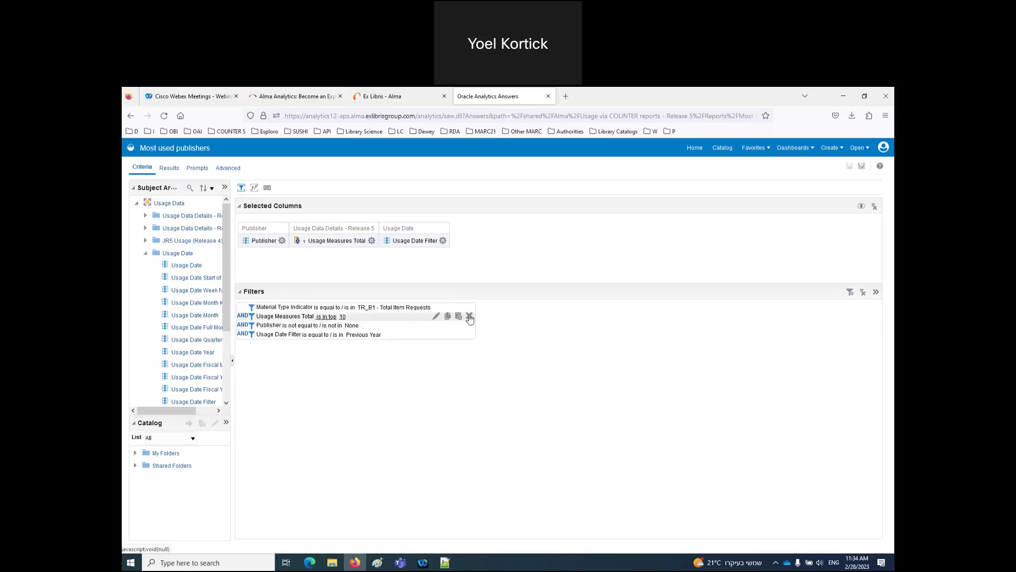
Remove the top 10 filter on Usage Measures Total and display the report's results.
click(469, 316)
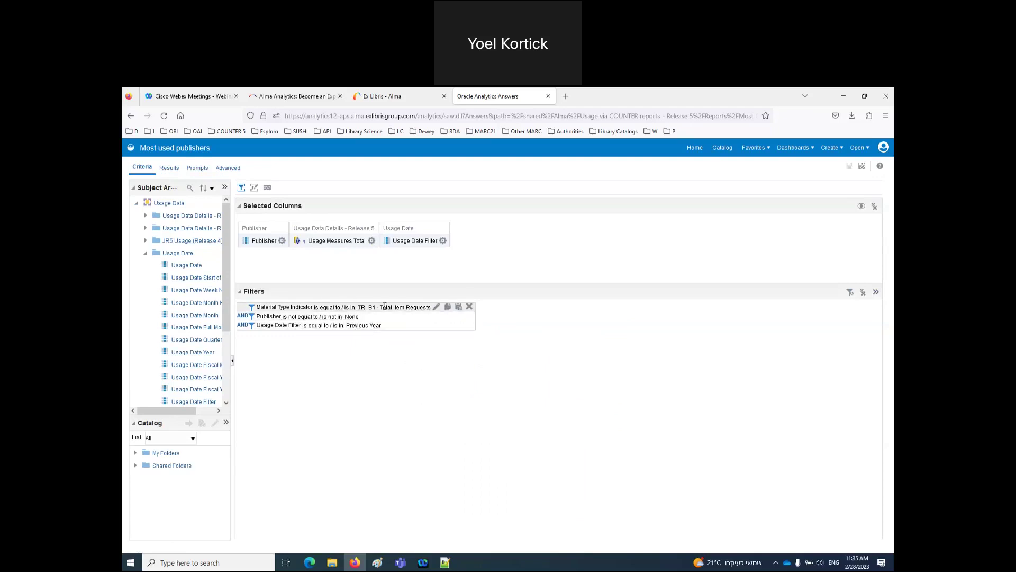
click(170, 167)
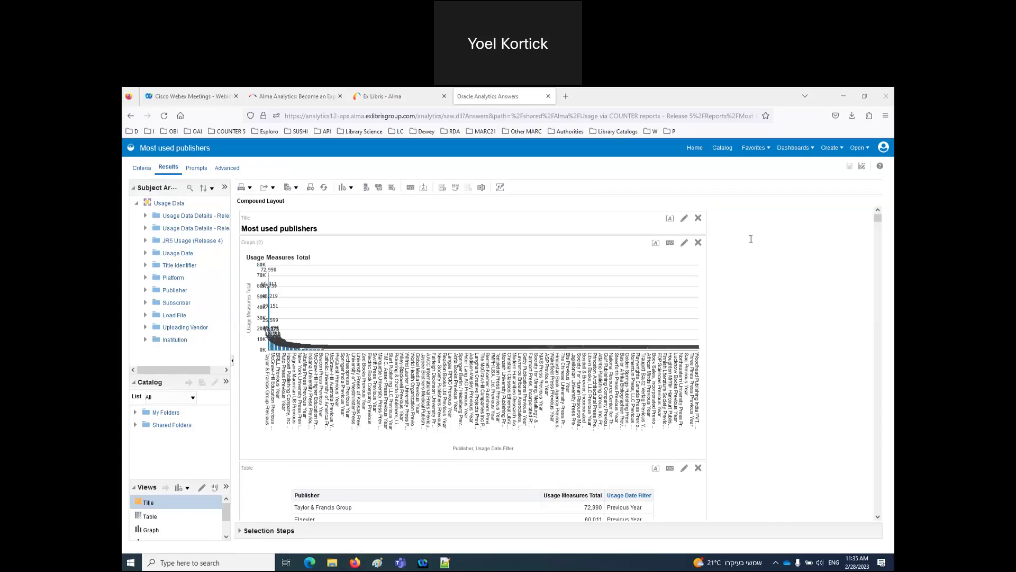
Add an "is in top" 10 filter on Usage Measures Total in the criteria and remove it again.
click(142, 168)
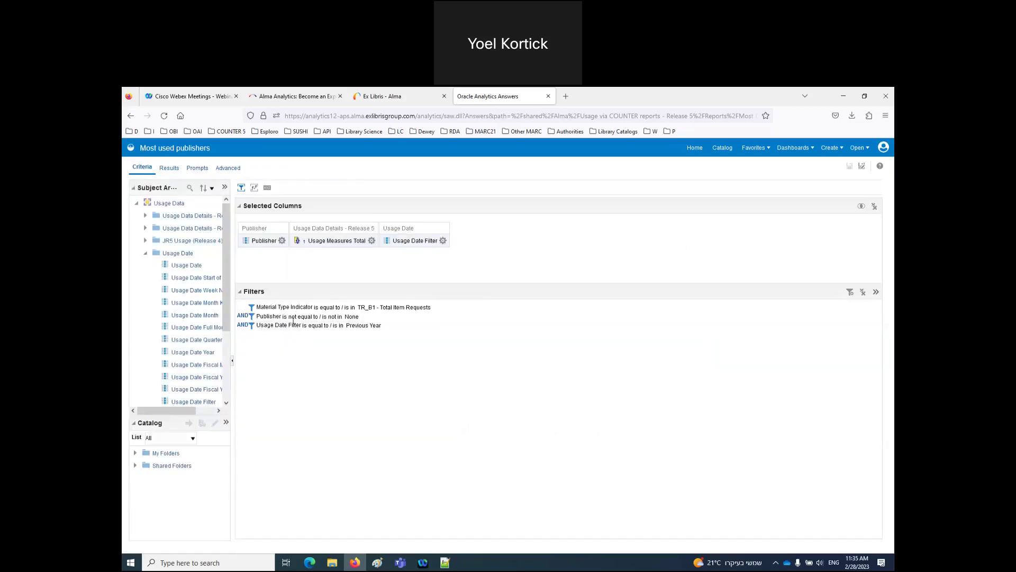
click(372, 241)
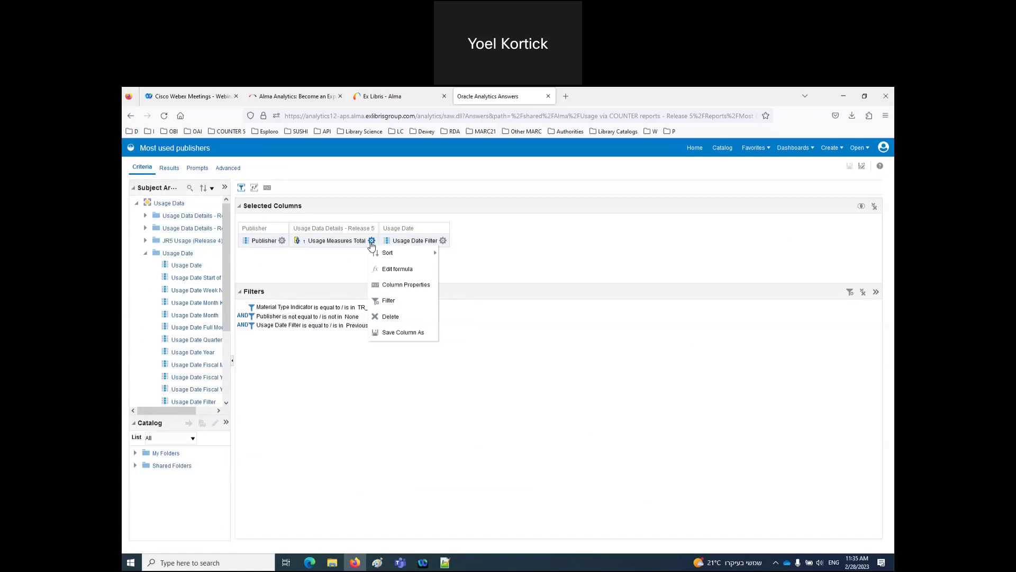
click(389, 301)
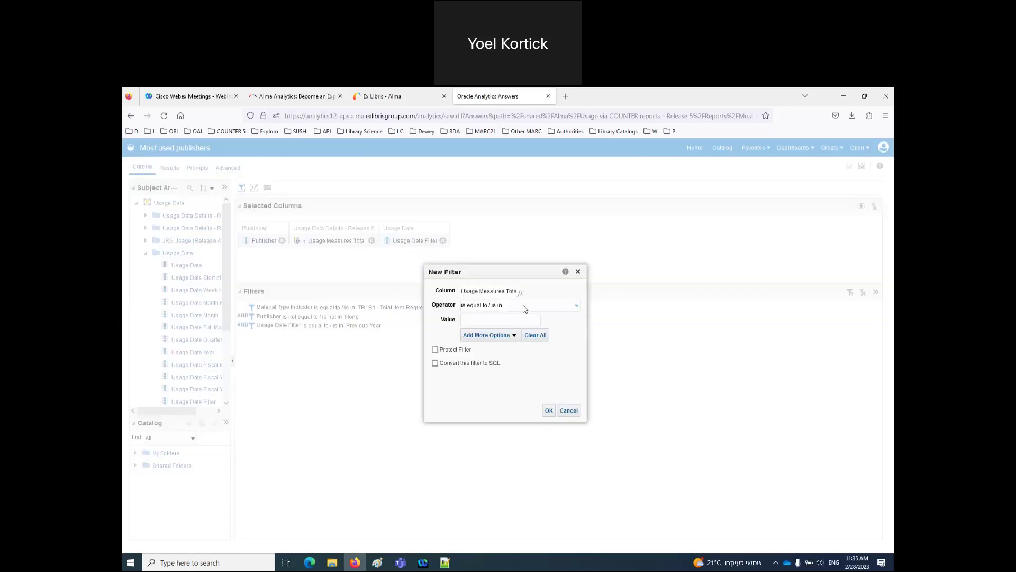
click(526, 305)
click(523, 418)
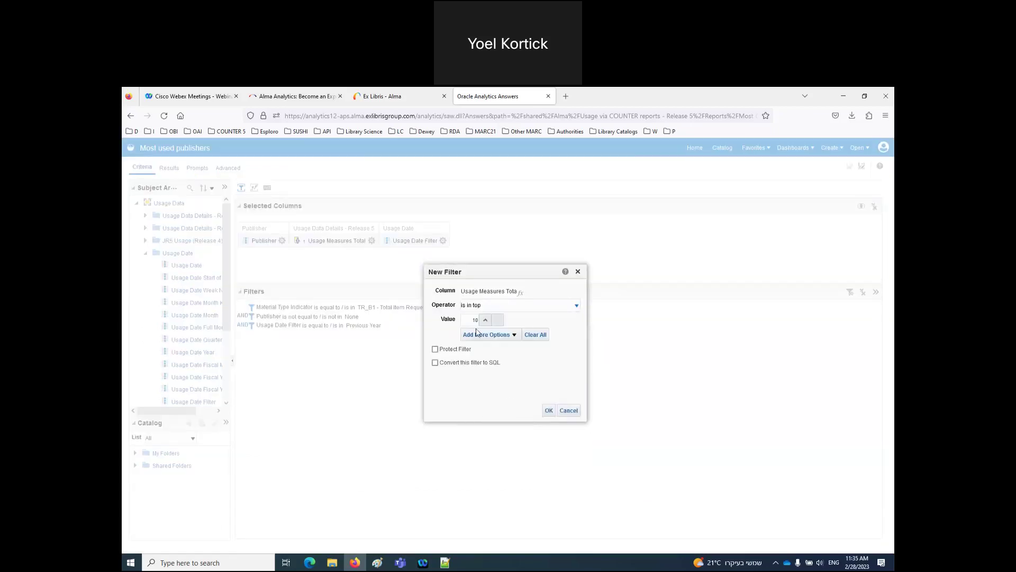
click(549, 411)
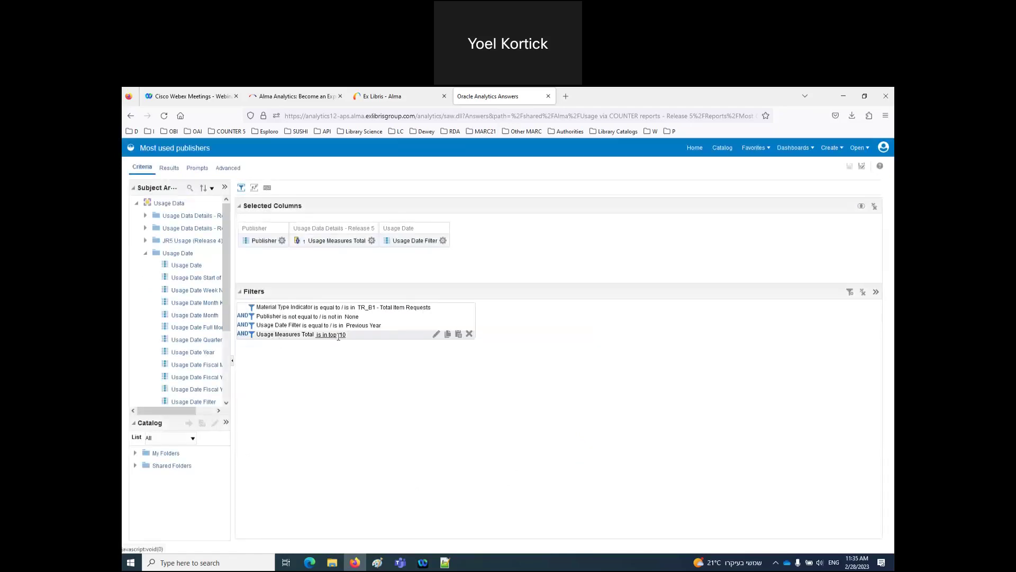
click(469, 334)
Remove the graph from the results layout and delete the Usage Date Filter column from the selected columns.
click(169, 168)
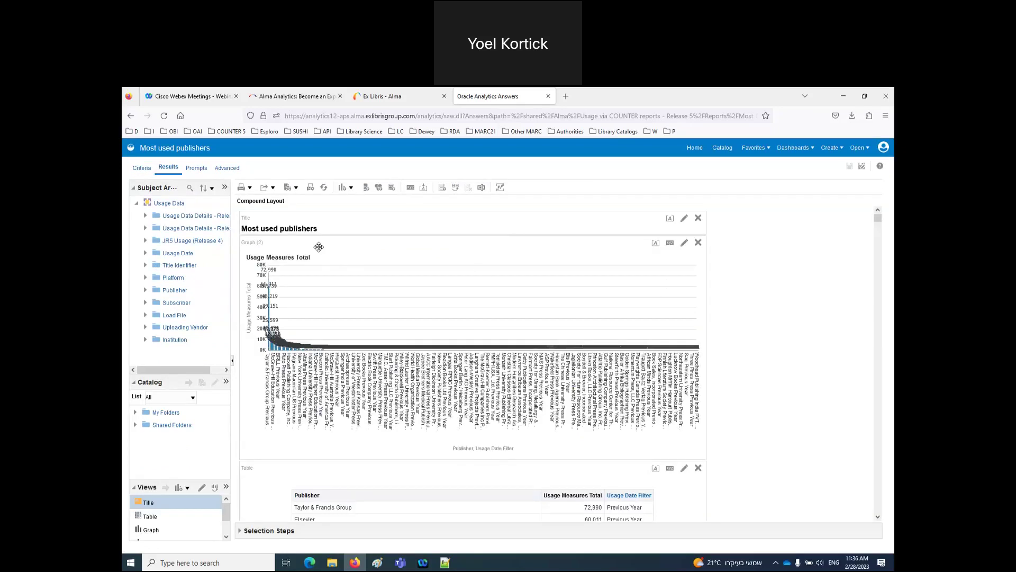
click(698, 243)
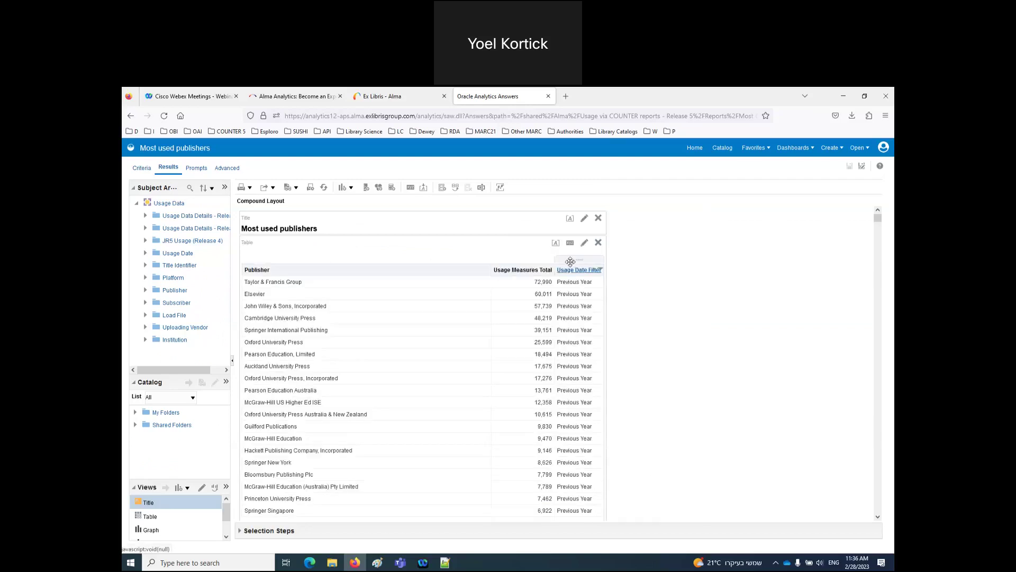
click(141, 168)
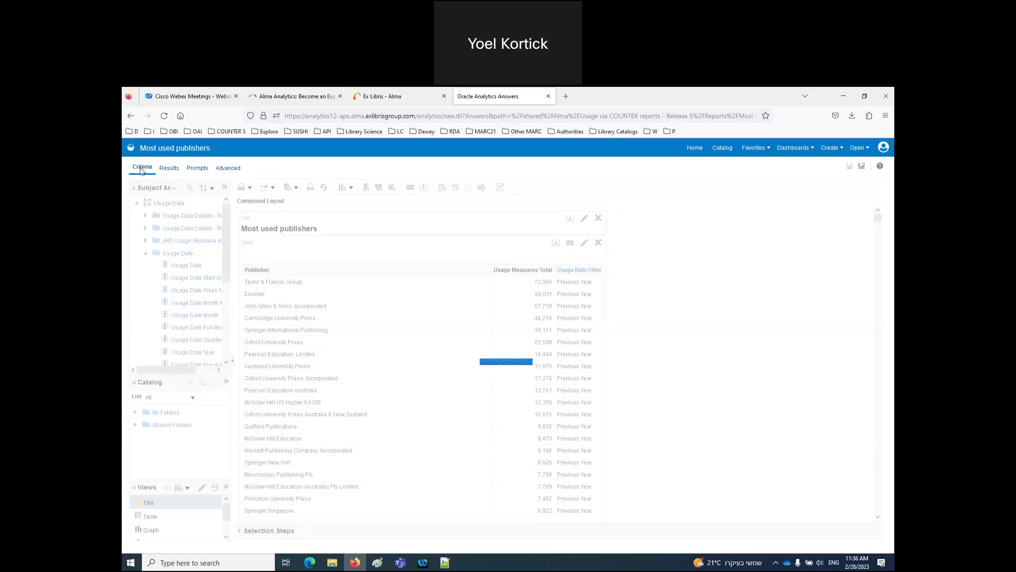
click(443, 241)
click(461, 317)
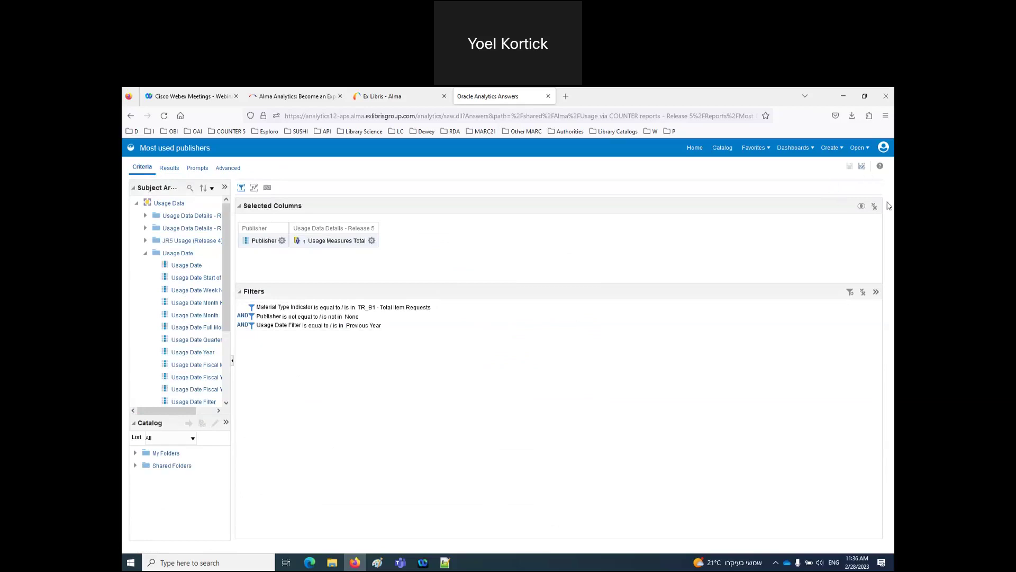
Save the report as "Most used publishers in previous year" in My Folders.
key(super+shift+s)
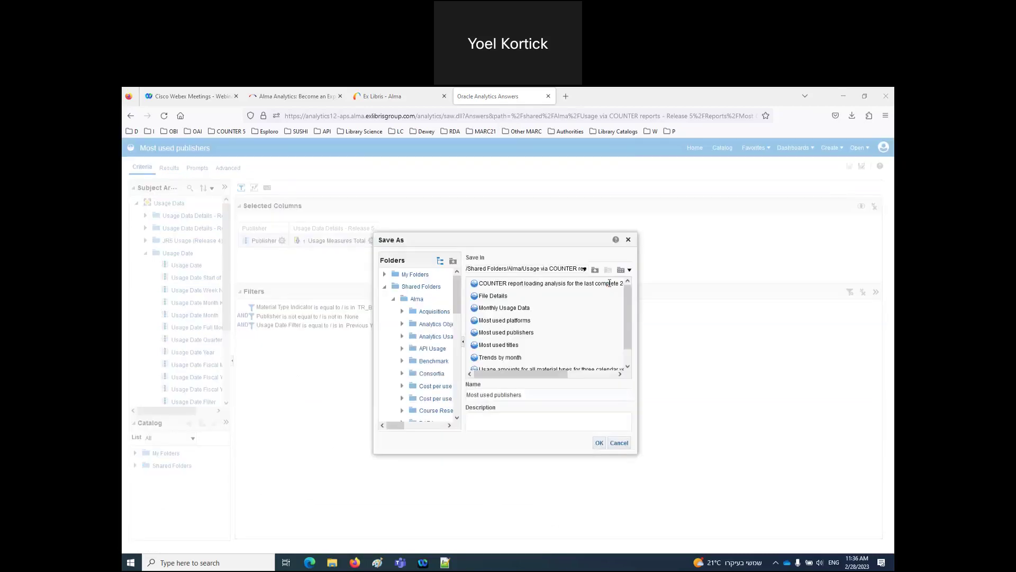
click(424, 275)
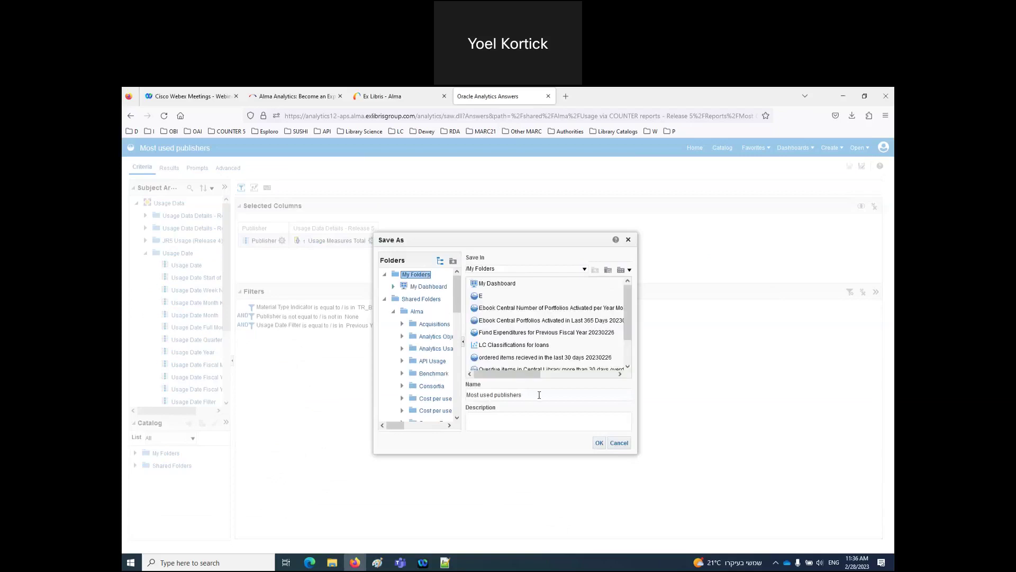
text(porevious year)
click(524, 395)
text(n)
click(523, 395)
click(538, 394)
key(BackSpace)
click(600, 446)
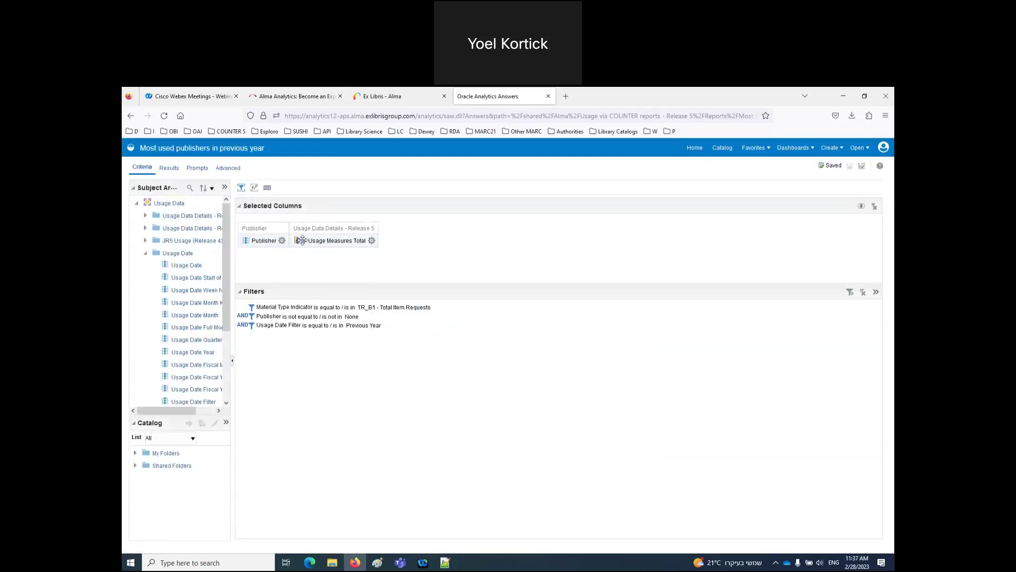
Clear the sort on the Usage Measures Total column, reapply a descending sort and display the results.
click(372, 241)
mouse_move(377, 254)
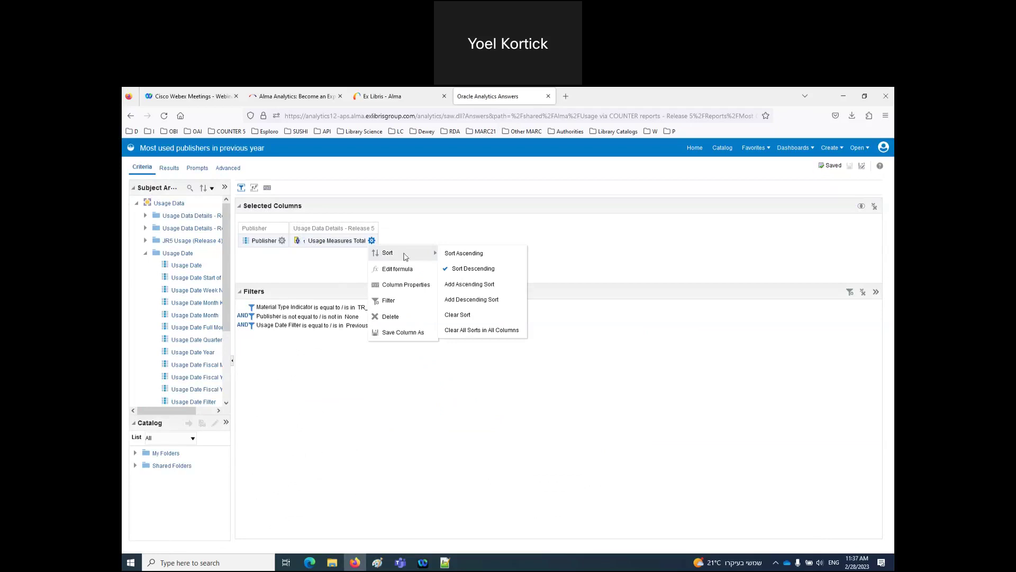
click(469, 315)
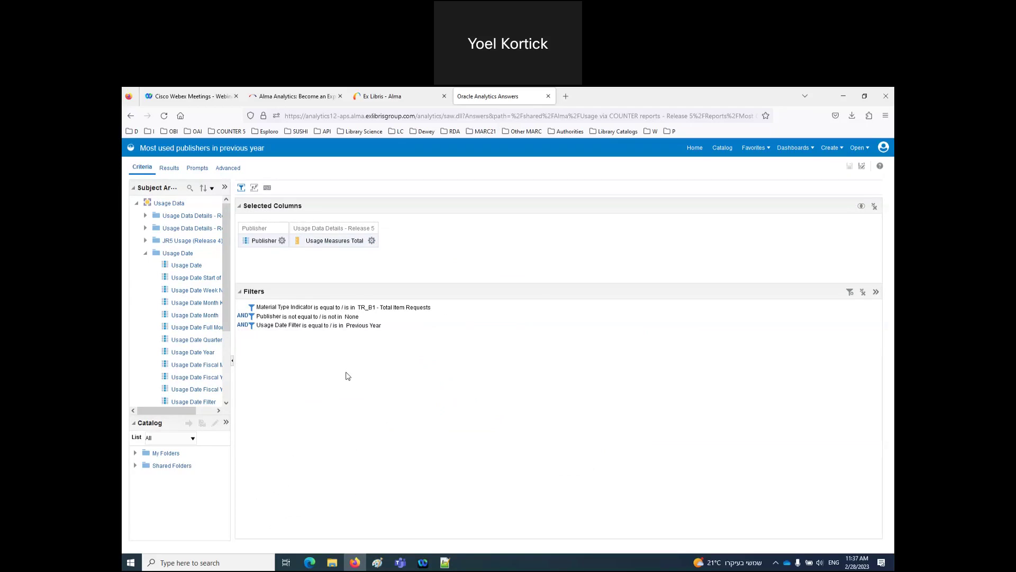
click(371, 241)
mouse_move(379, 253)
click(464, 269)
right_click(295, 241)
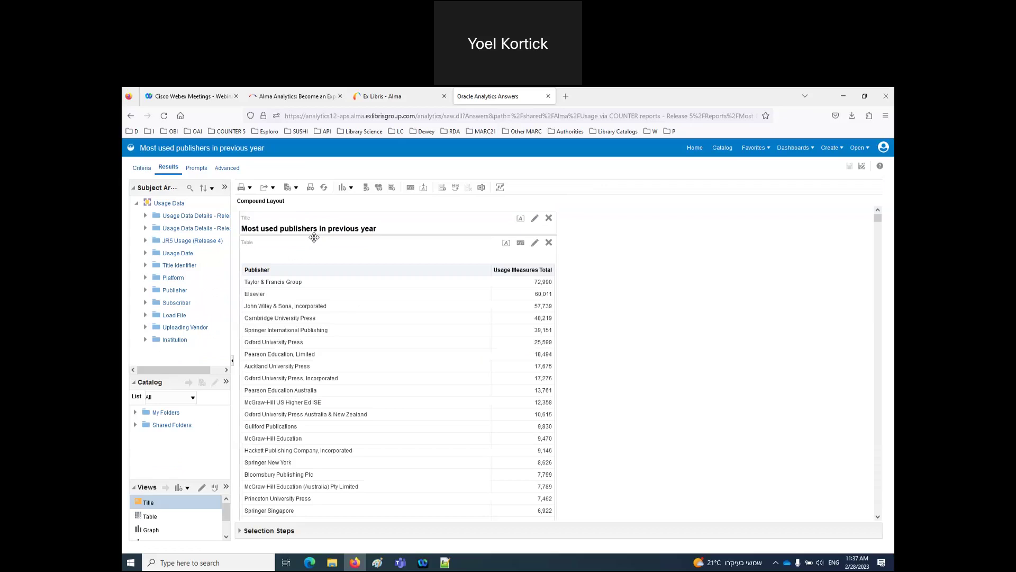
Add a filter setting Publisher equal to Taylor & Francis Group and display the filtered results.
click(296, 285)
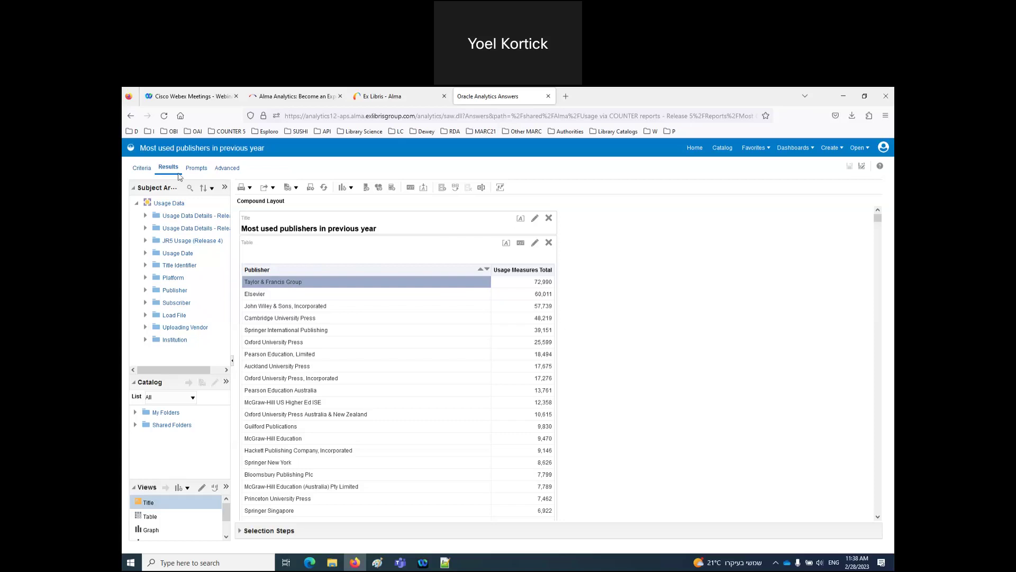
click(142, 168)
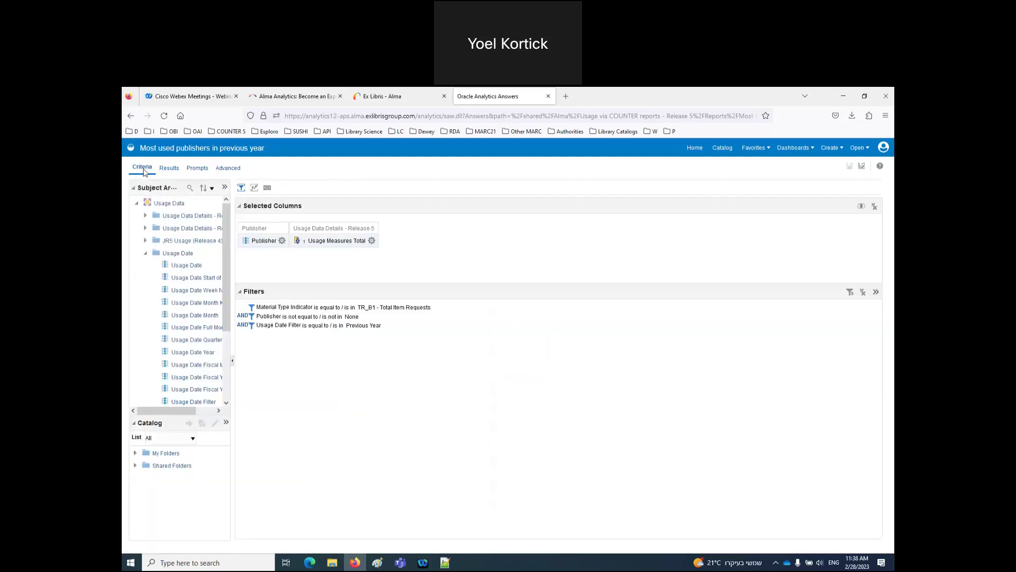
click(281, 241)
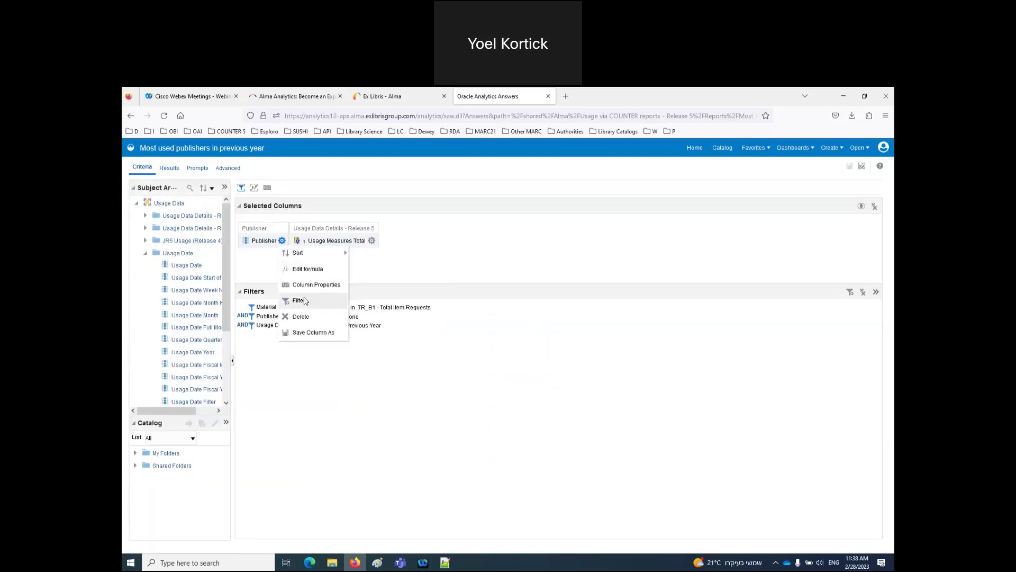
click(299, 301)
text(Taylor & Francis Group)
click(567, 410)
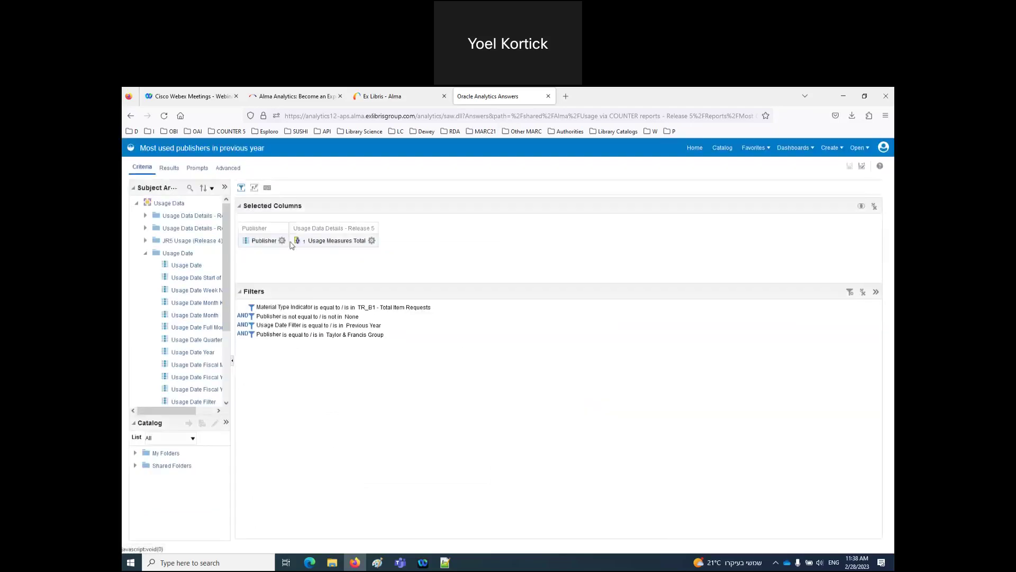
click(168, 167)
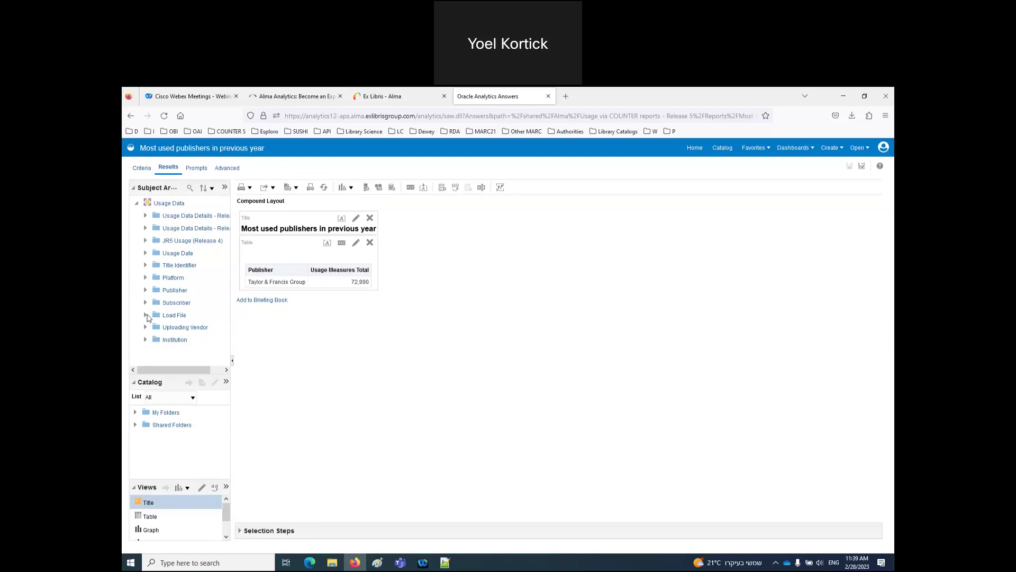
Add Load File Id and Load File Name from the Load File folder to the results table and review the rows.
click(146, 316)
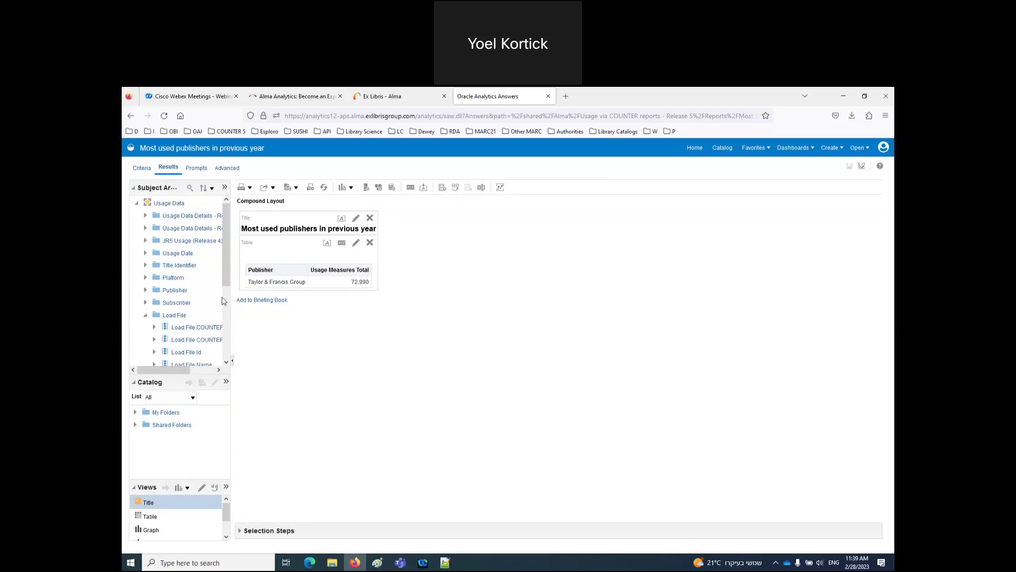
drag(234, 300, 379, 315)
scroll(223, 325, down, 2)
drag(184, 316, 342, 285)
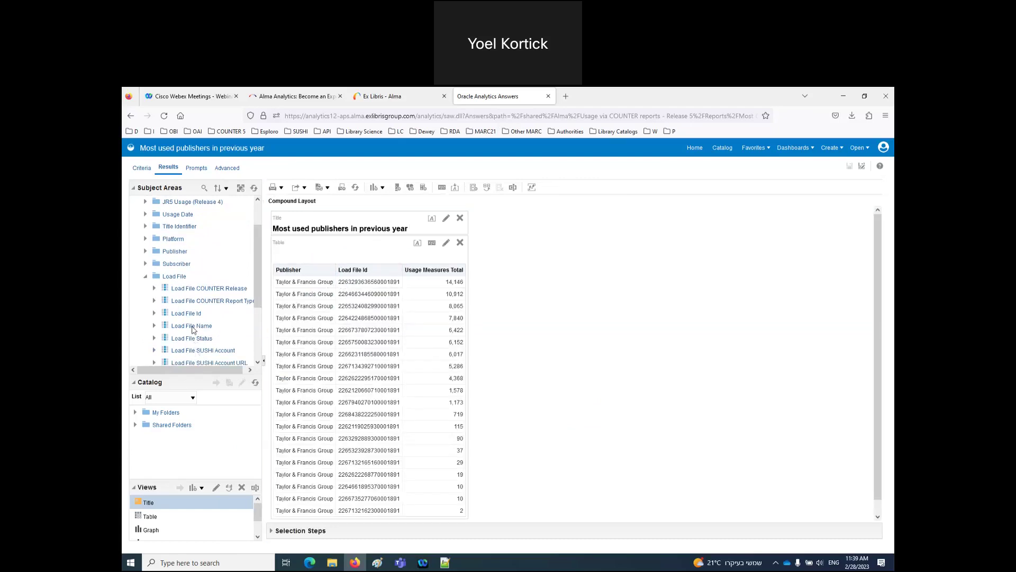
drag(193, 328, 394, 344)
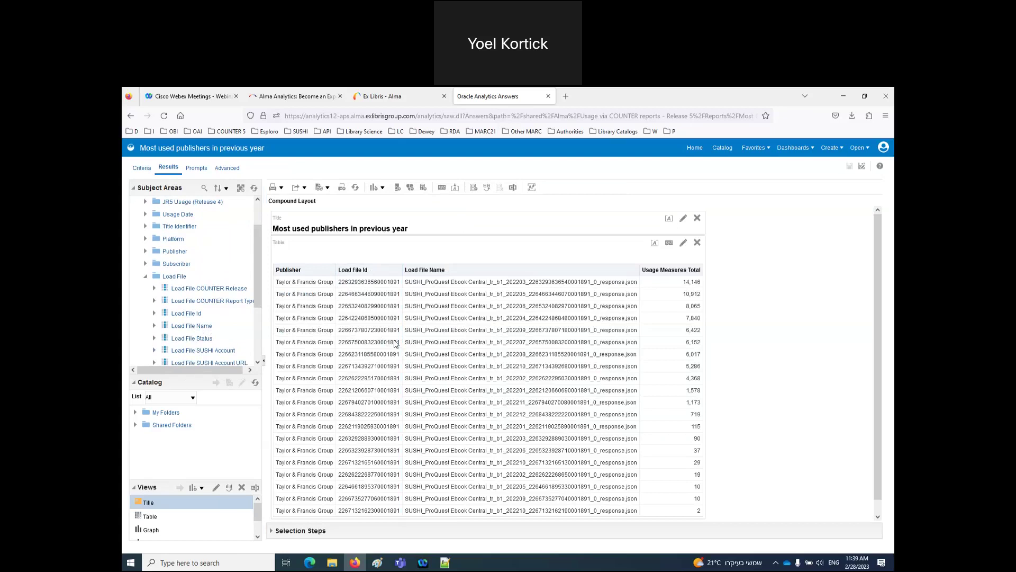
scroll(685, 509, down, 1)
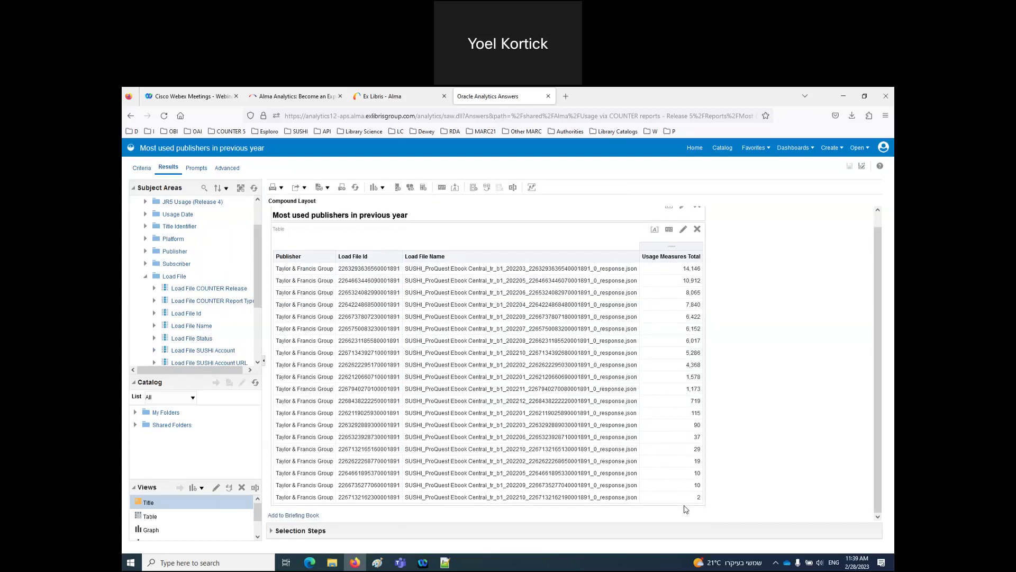
scroll(686, 509, up, 1)
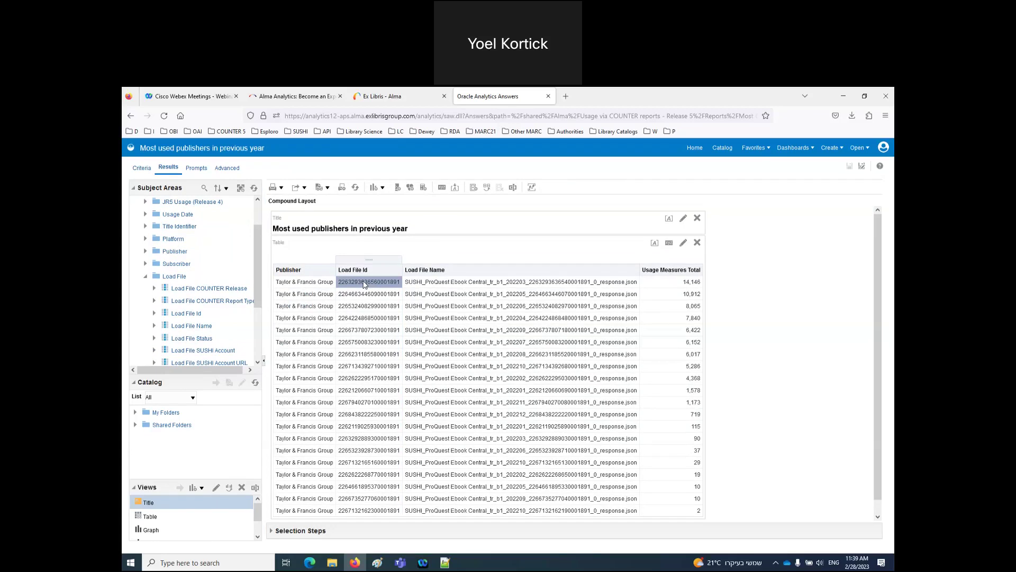
Switch to Alma and open the Load Usage Data page in Acquisitions.
click(393, 98)
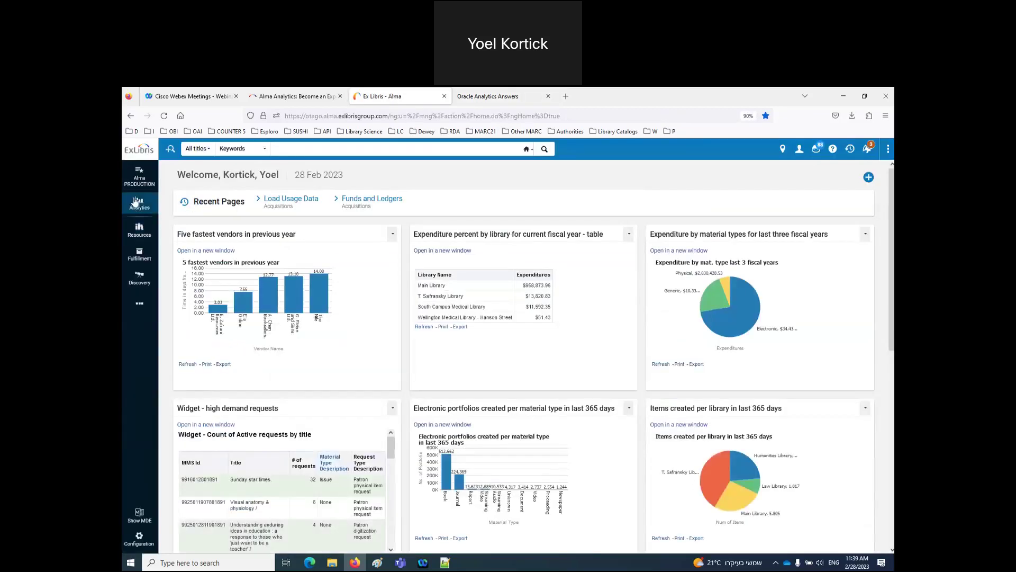
click(140, 303)
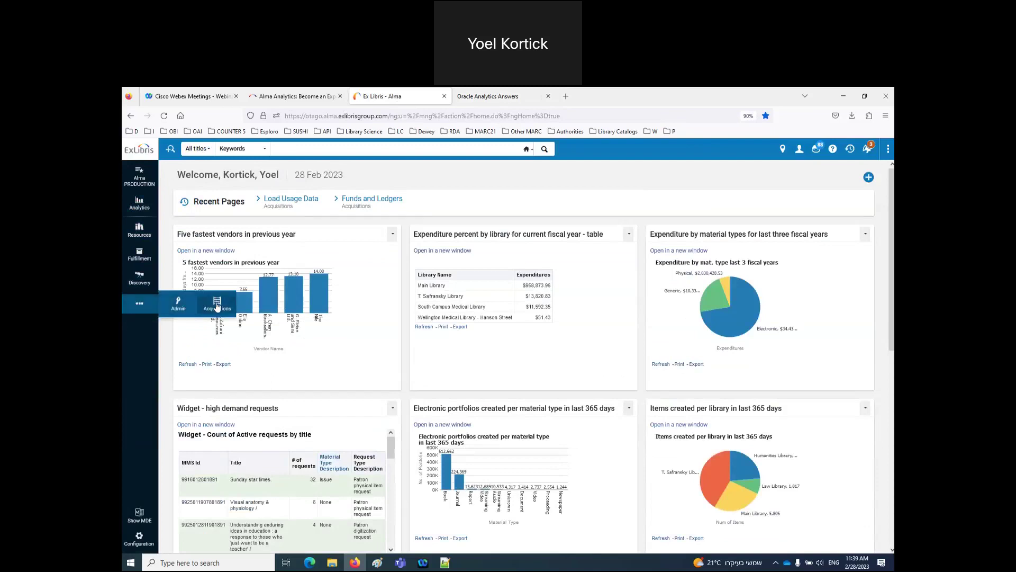
click(217, 306)
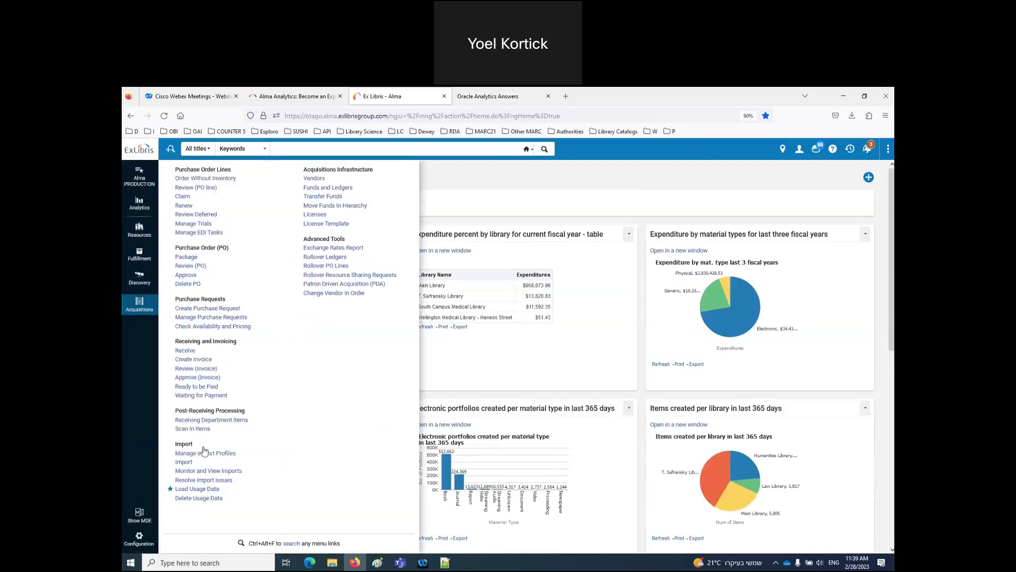
click(199, 488)
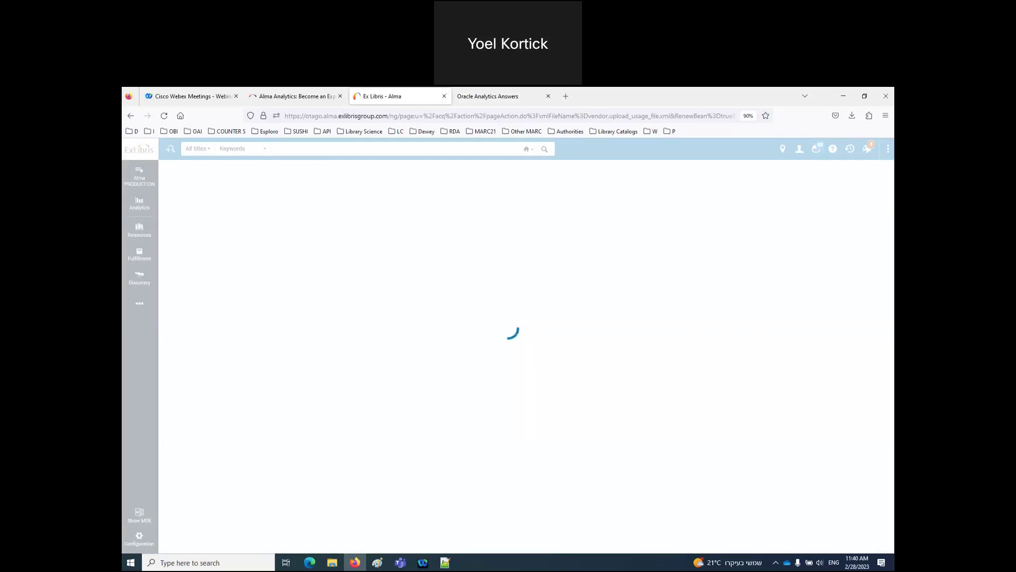
key(ctrl+Tab)
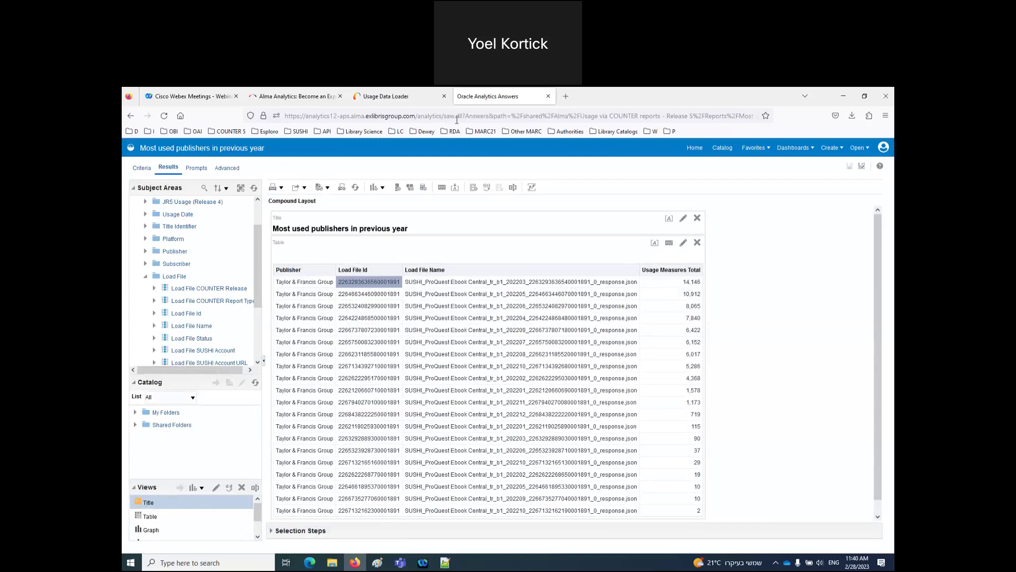
click(409, 98)
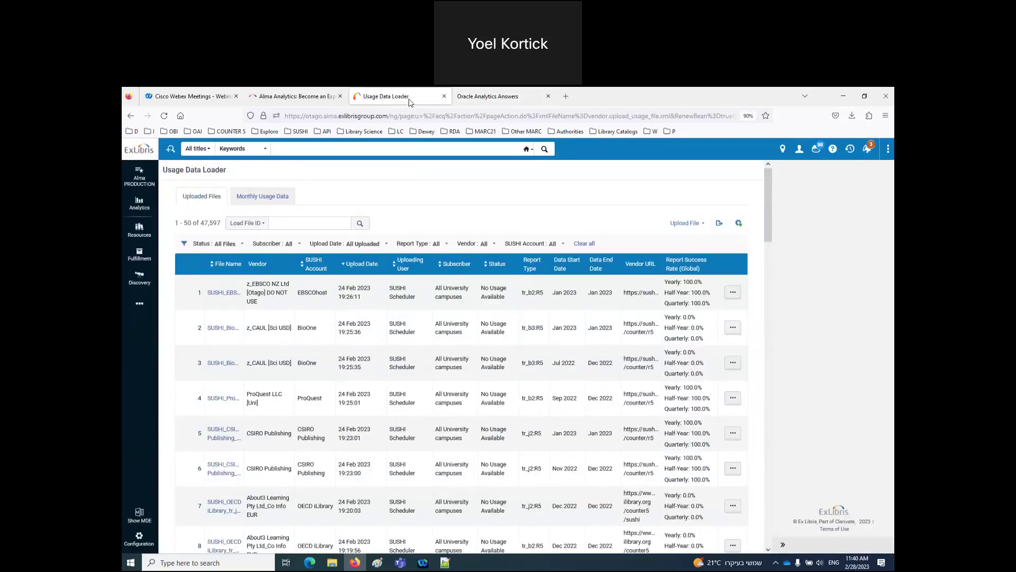
click(289, 223)
key(ctrl+v)
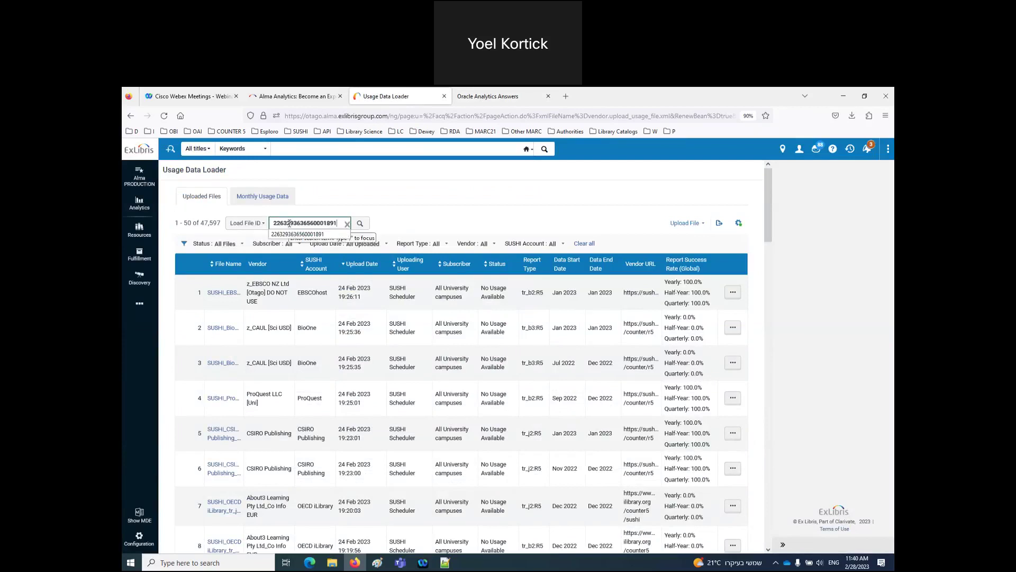
key(Return)
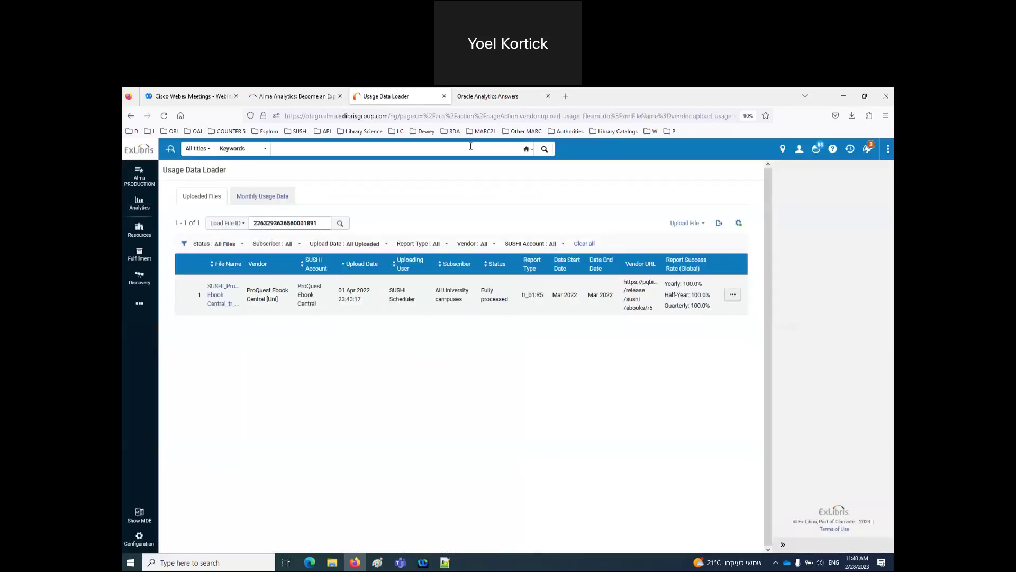
click(461, 98)
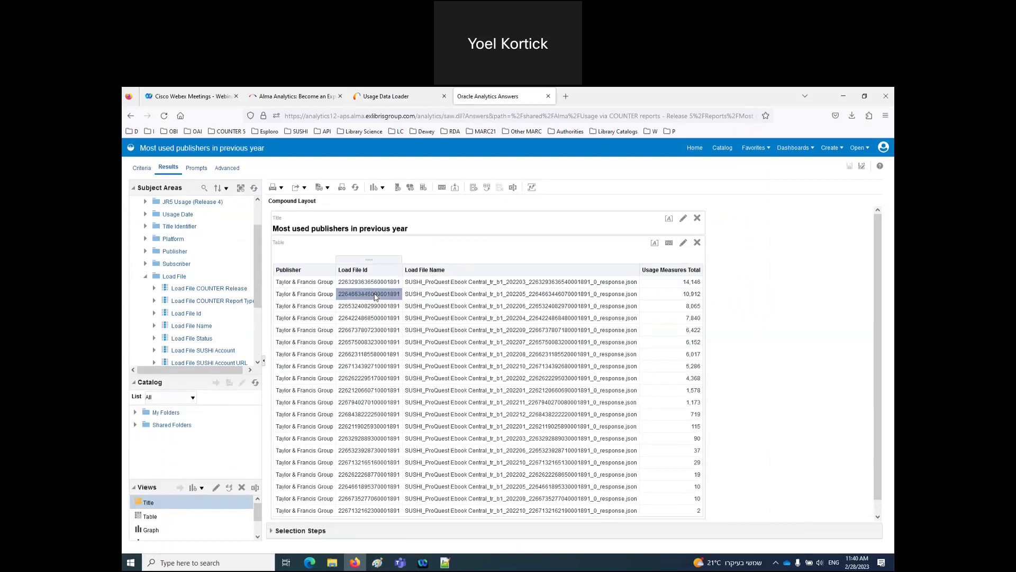
click(385, 96)
drag(318, 223, 175, 214)
key(ctrl+v)
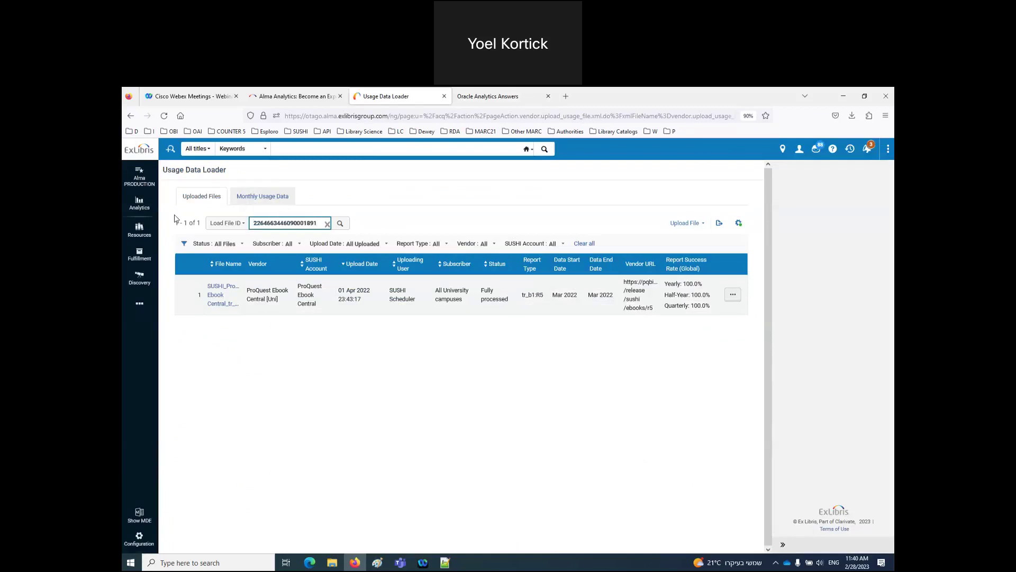
key(Return)
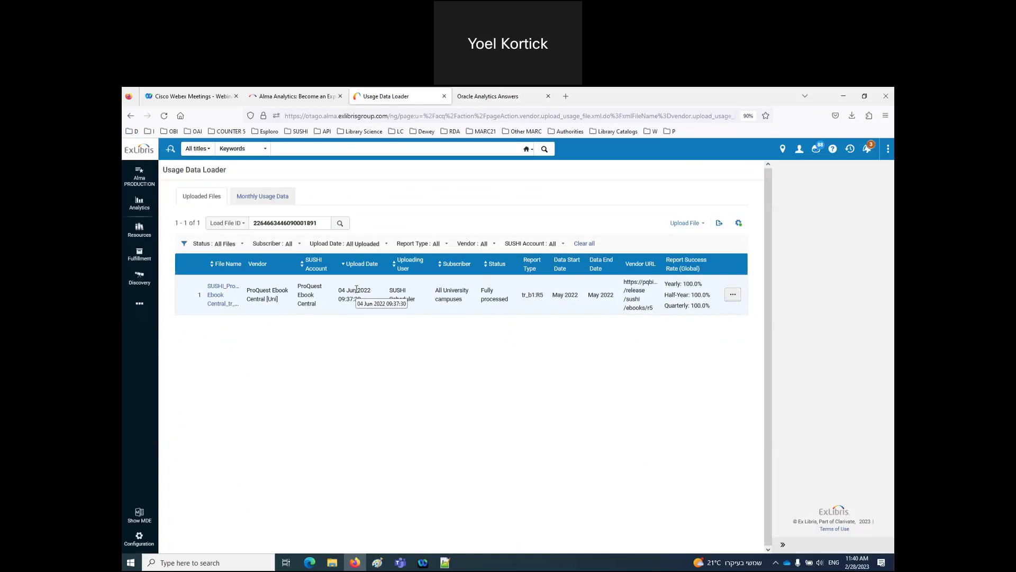
Download the May 2022 ProQuest Ebook Central tr_b1 usage file and open the downloaded JSON in the browser.
click(738, 299)
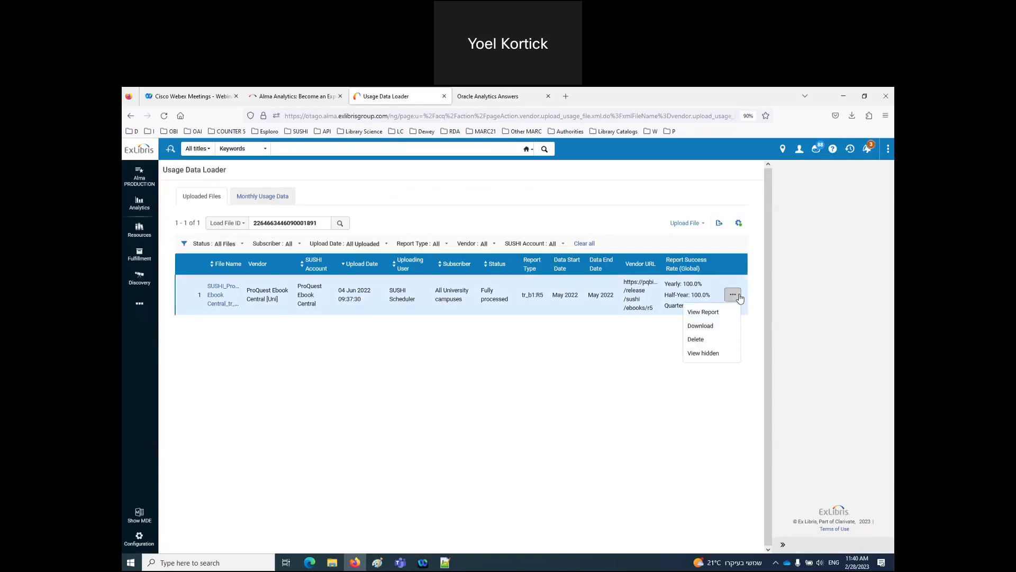
click(710, 331)
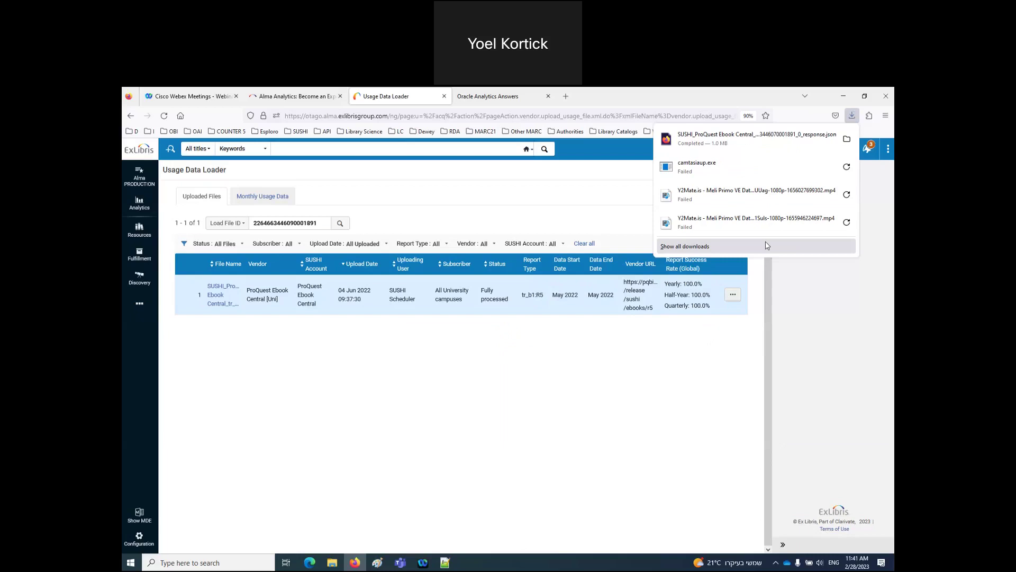
click(695, 137)
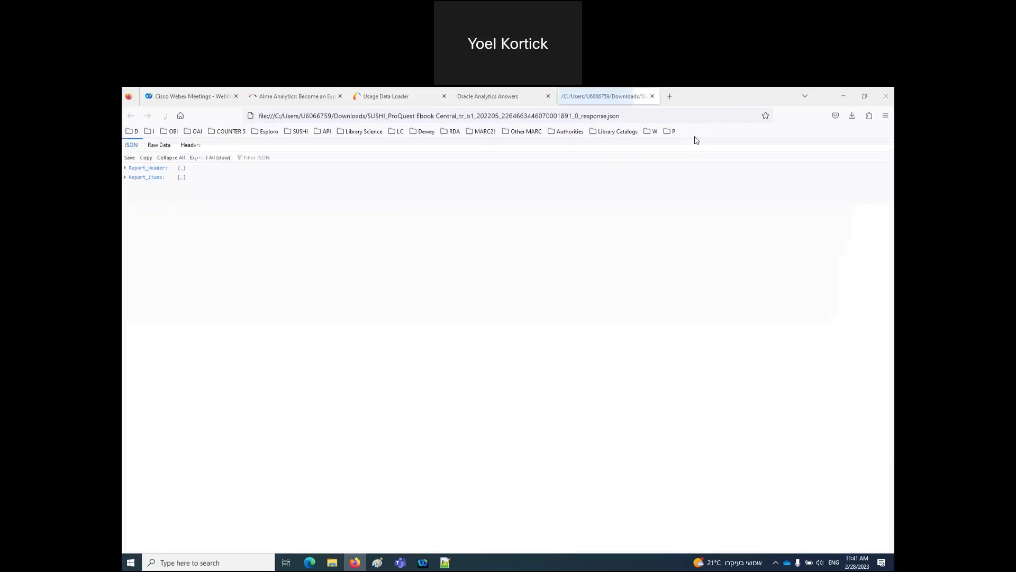
Expand Report_Items and its first entry in the JSON to examine the platform, item IDs and performance data.
click(125, 178)
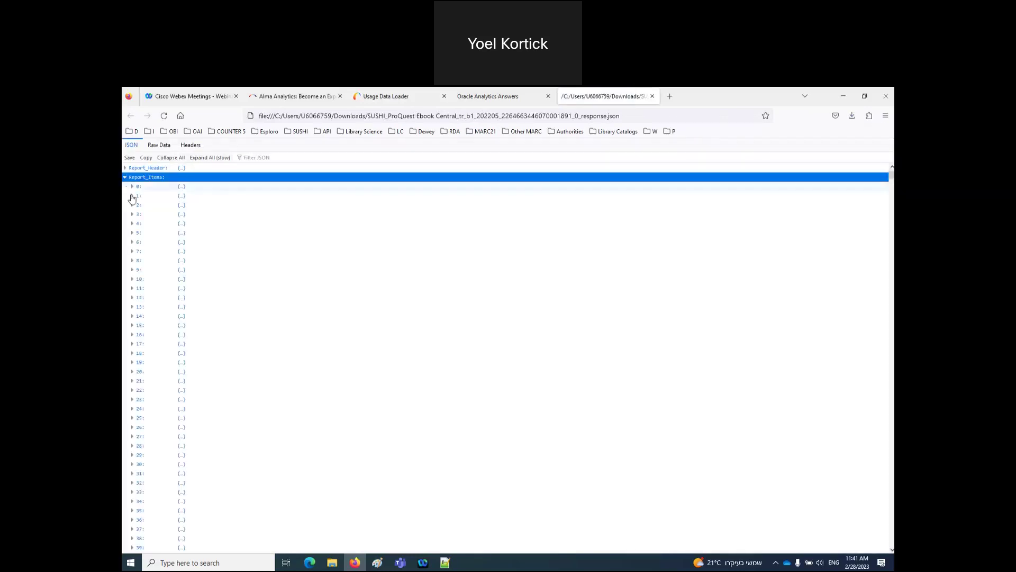
click(132, 187)
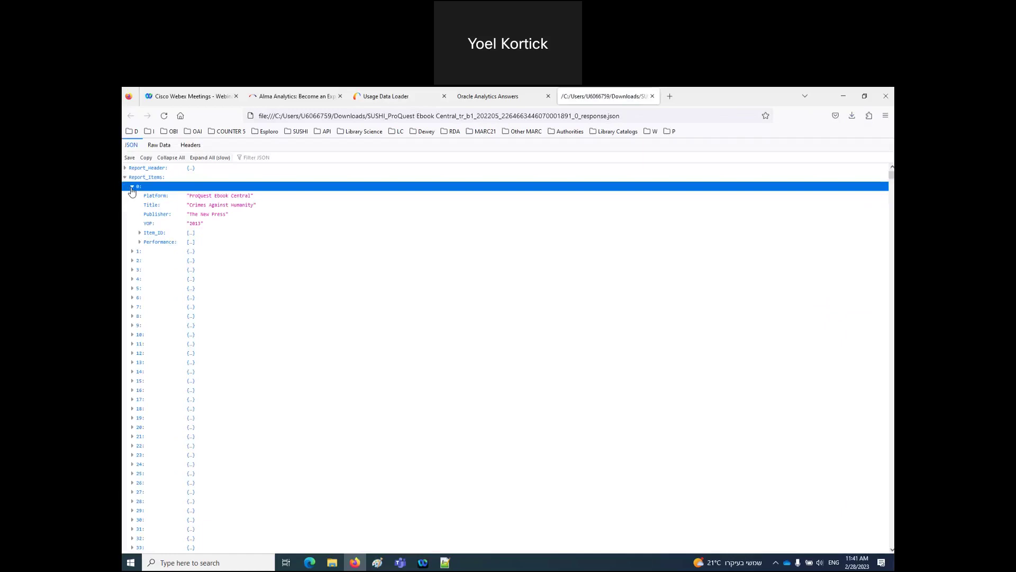
click(140, 233)
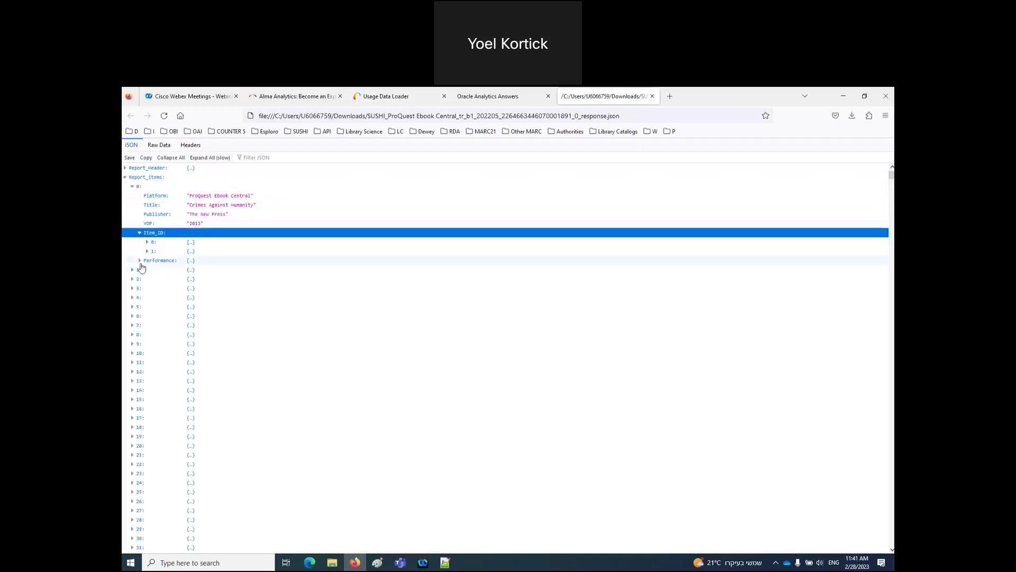
click(140, 260)
click(147, 250)
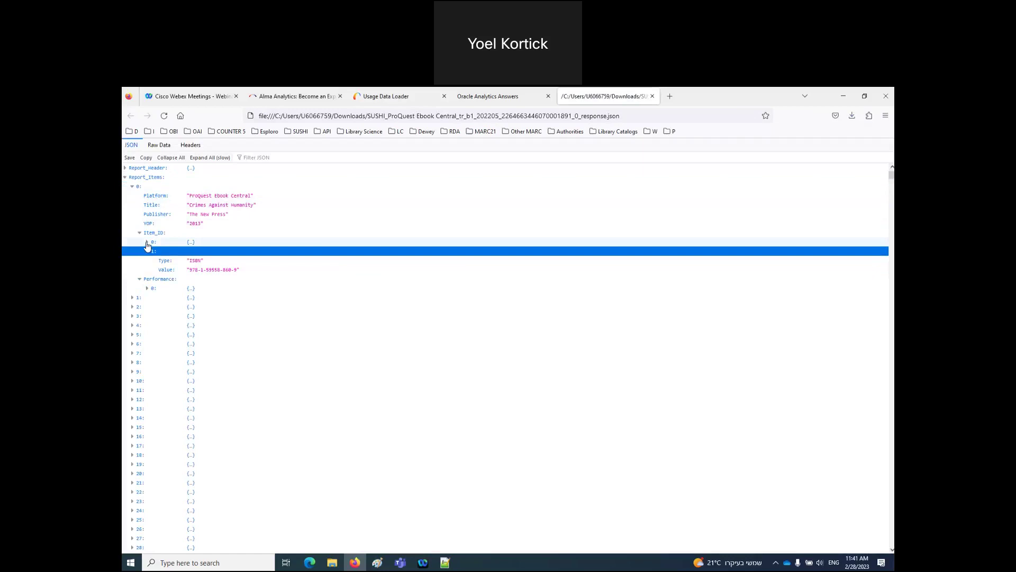
click(147, 242)
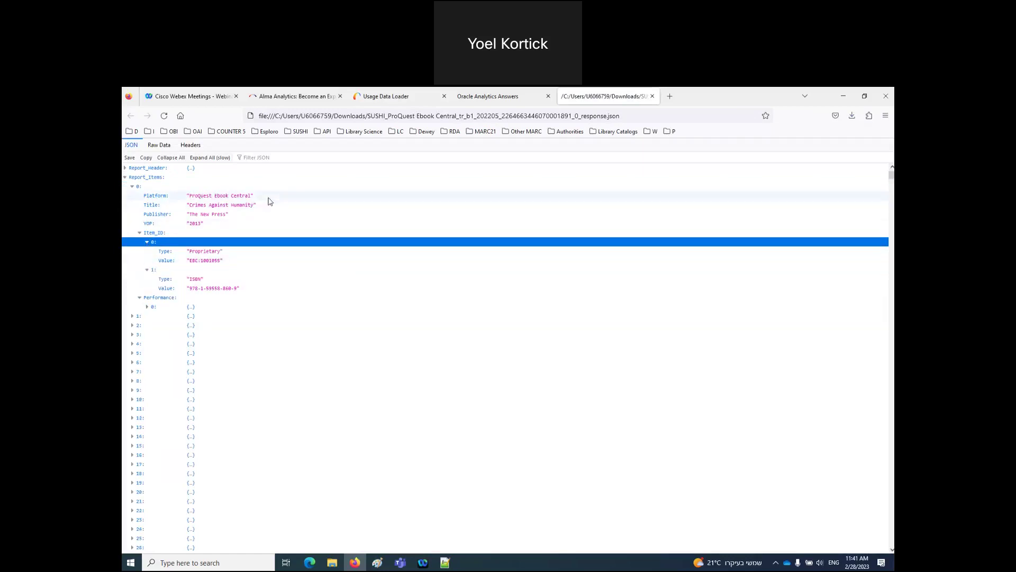
drag(267, 202, 181, 199)
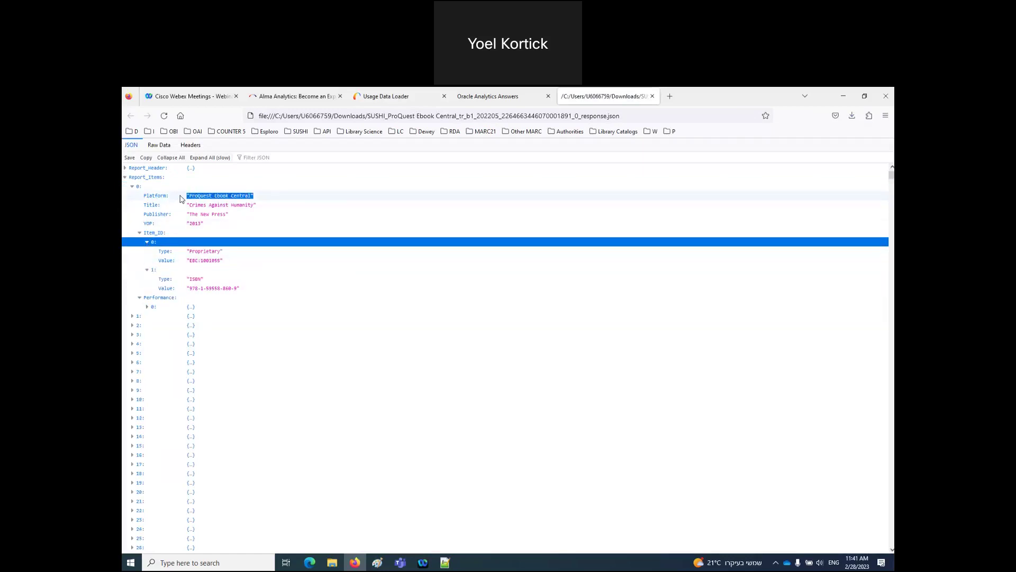
click(323, 236)
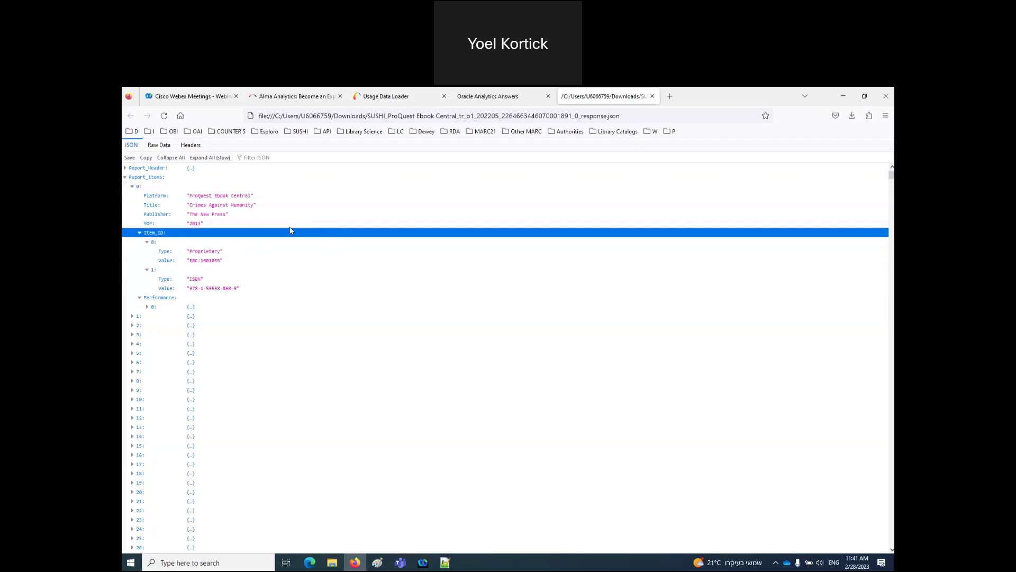
scroll(295, 243, down, 3)
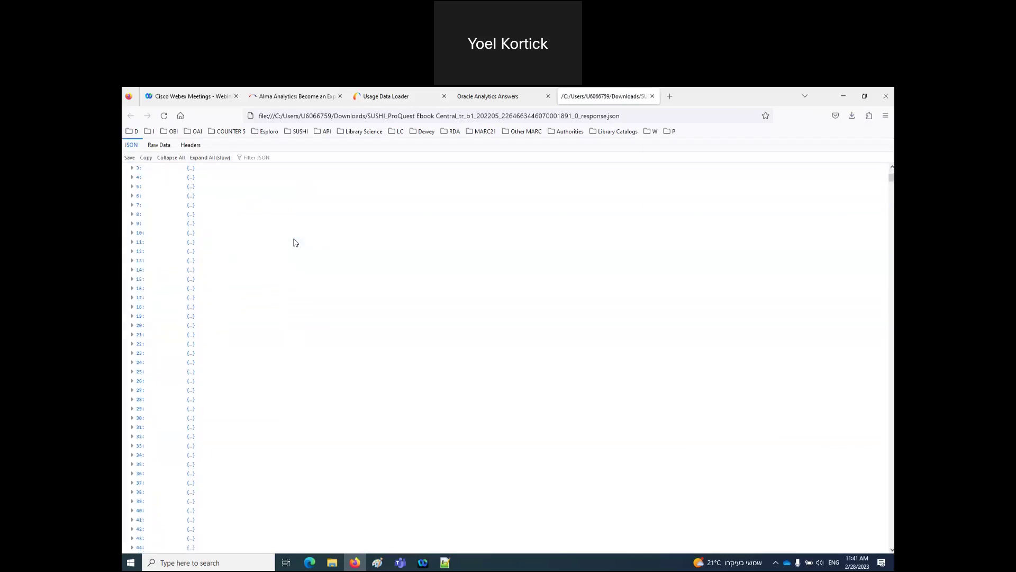
scroll(295, 243, up, 3)
scroll(295, 243, down, 6)
Display the file's raw data in pretty-print format and examine the titles, publishers and total item request counts.
click(157, 149)
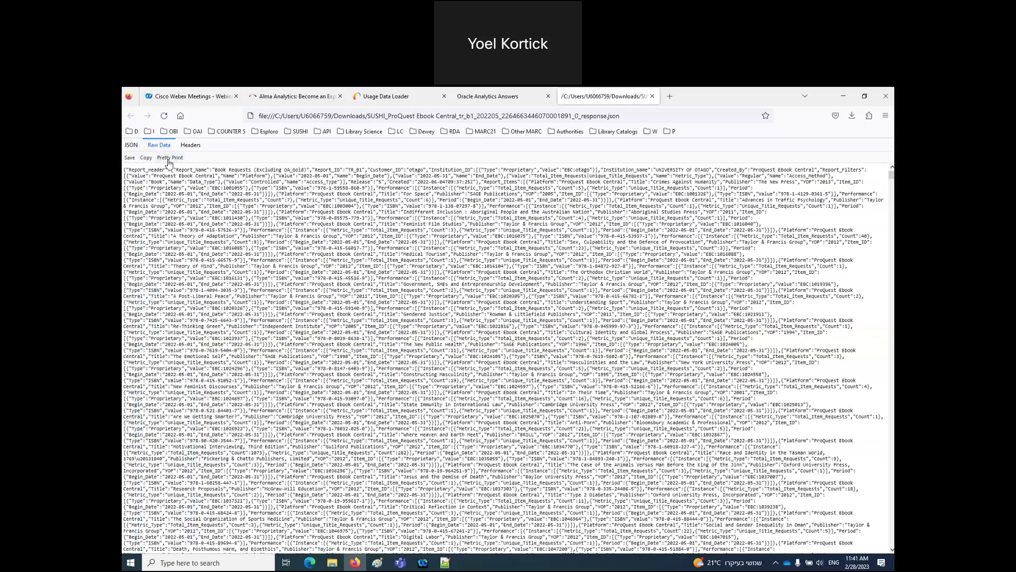
click(169, 159)
scroll(406, 338, down, 3)
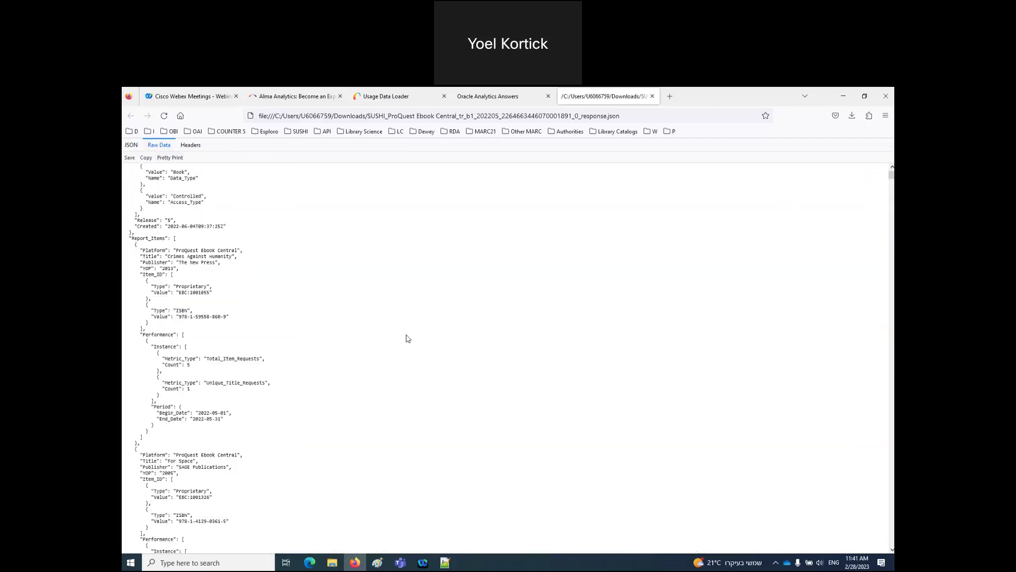
scroll(407, 337, down, 8)
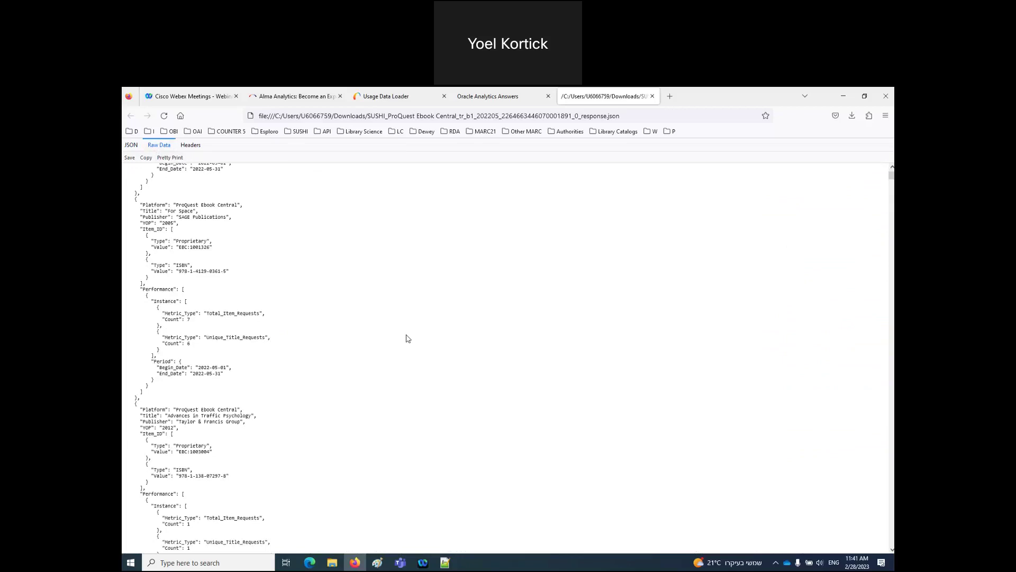
scroll(407, 337, down, 4)
scroll(408, 337, up, 3)
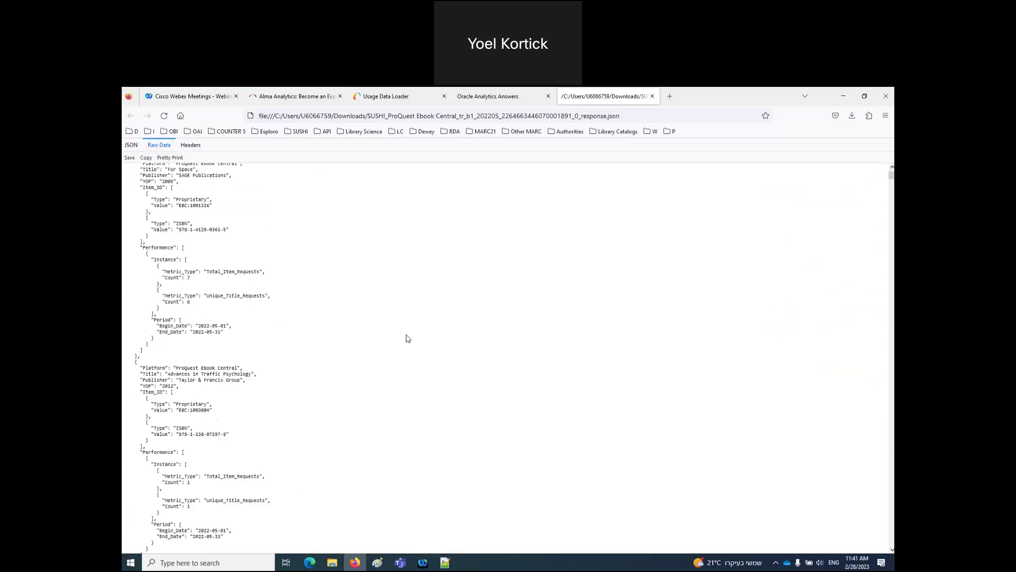
Examine the Total_Item_Requests metric and count for the title "For Space" in the raw JSON usage report.
double_click(188, 302)
drag(174, 299, 122, 275)
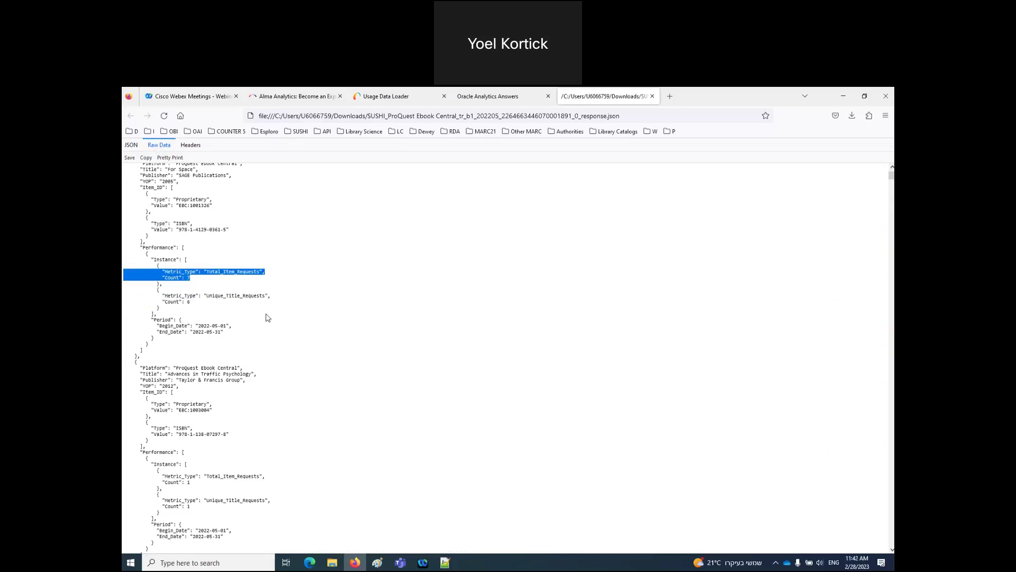
scroll(267, 317, up, 2)
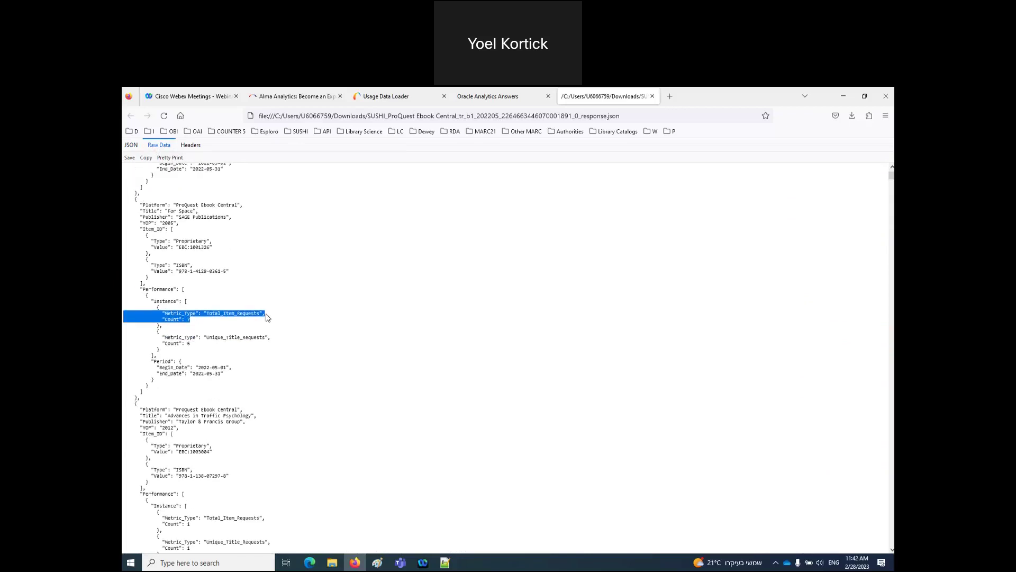
scroll(268, 317, down, 2)
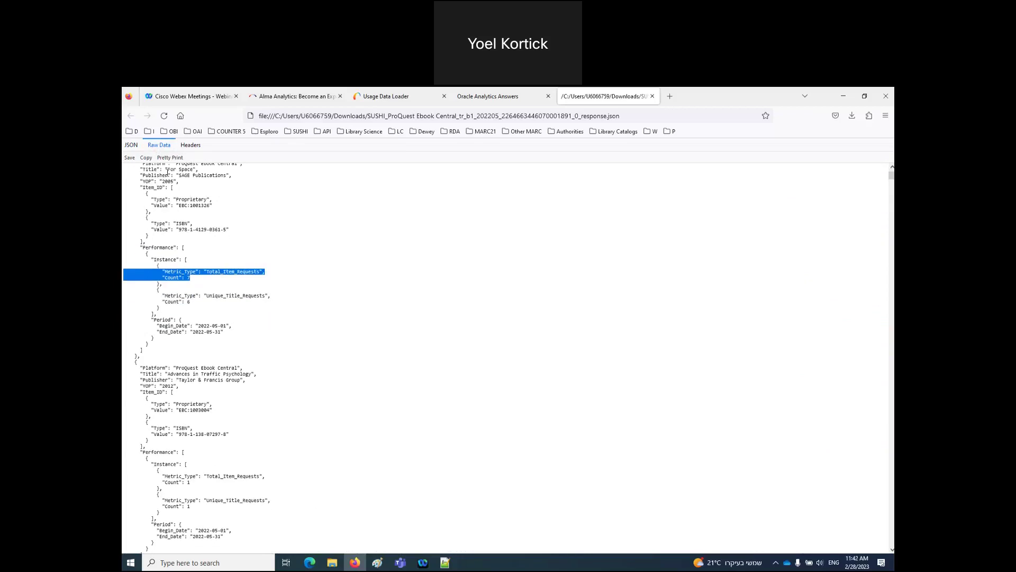
drag(167, 169, 195, 169)
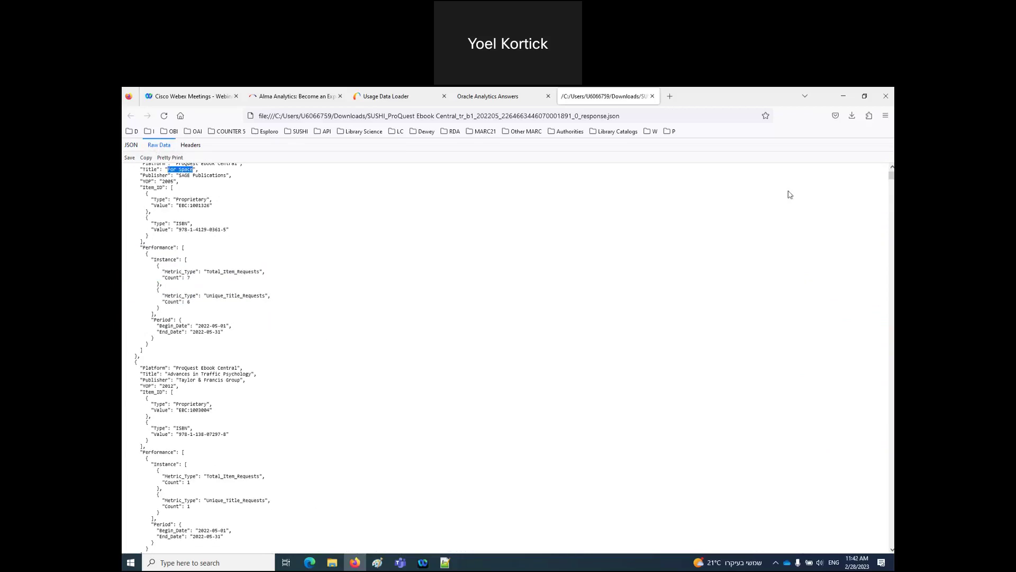
Look through the browser's recommended extensions and search the add-ons catalogue for "json".
click(869, 116)
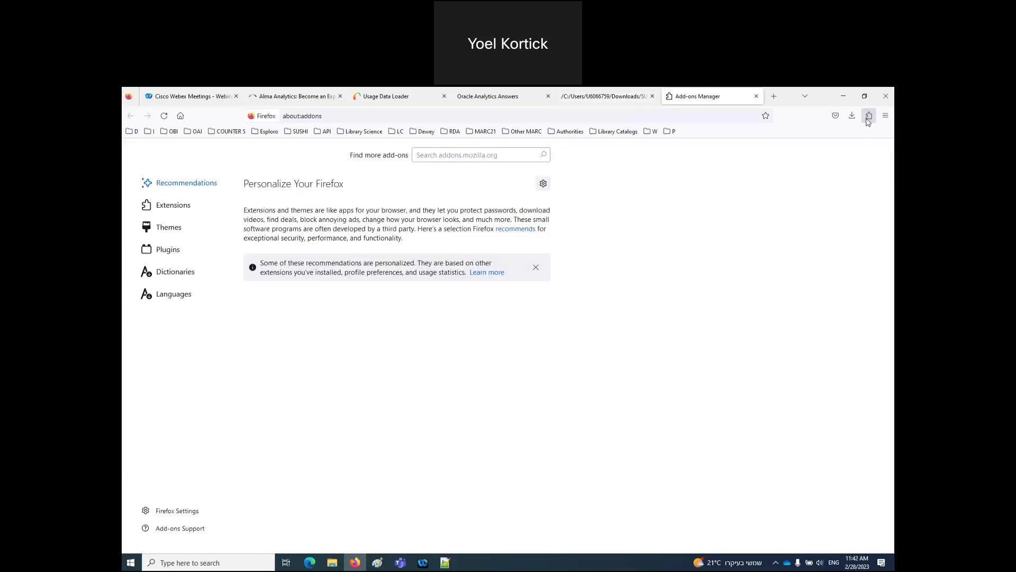
scroll(694, 300, down, 2)
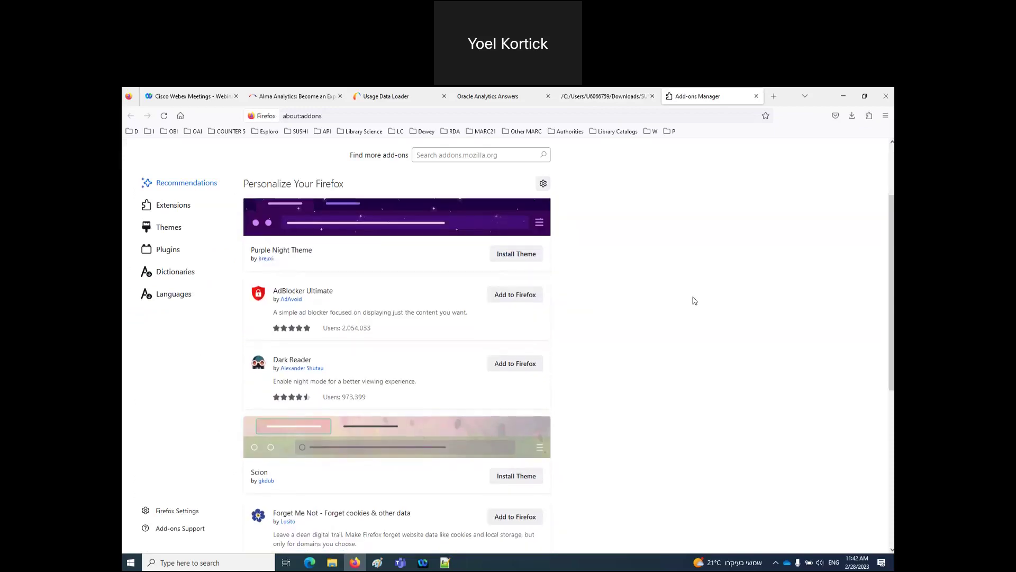
scroll(694, 301, down, 5)
scroll(695, 301, up, 7)
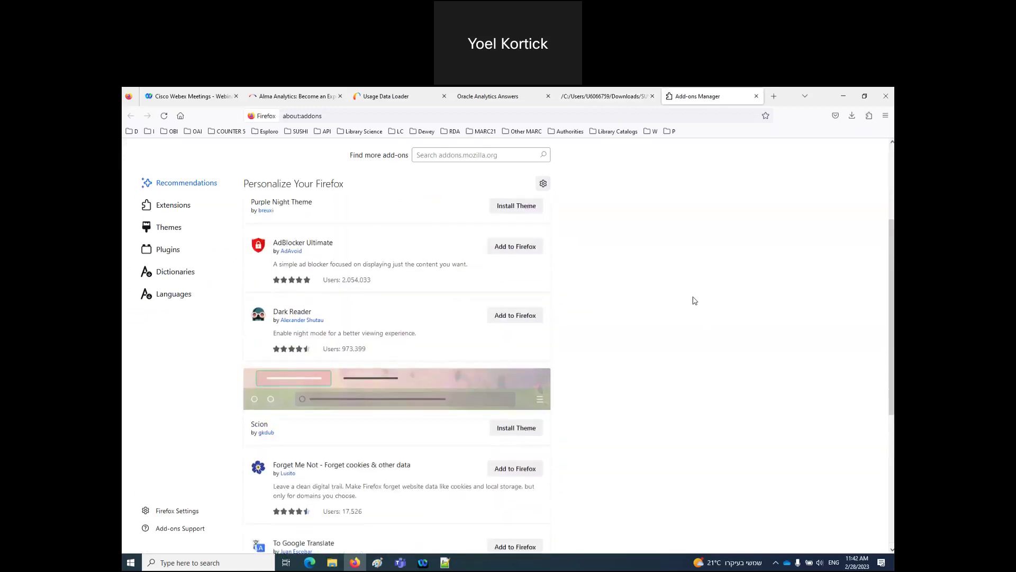
click(152, 208)
scroll(522, 333, down, 3)
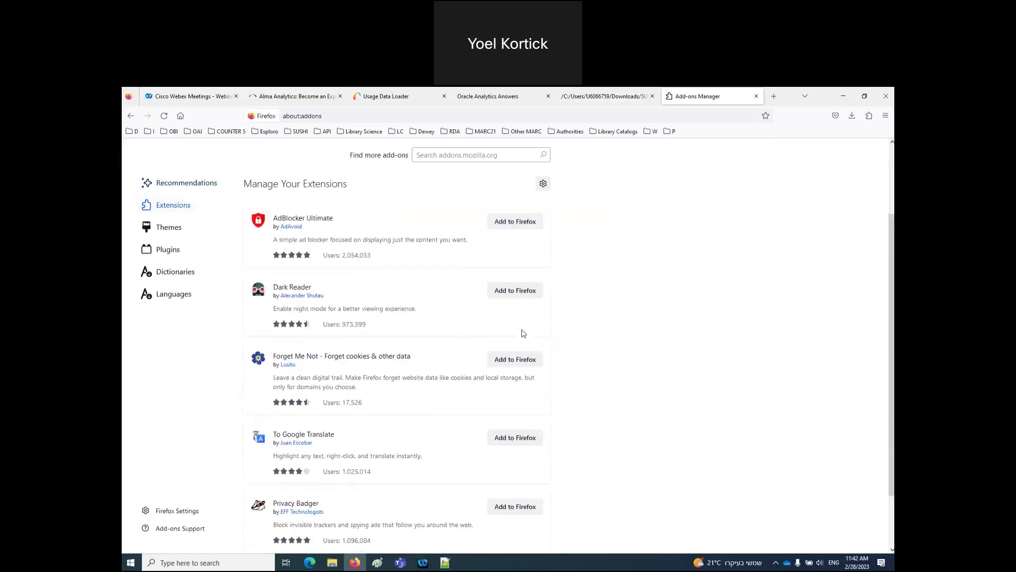
scroll(523, 332, up, 3)
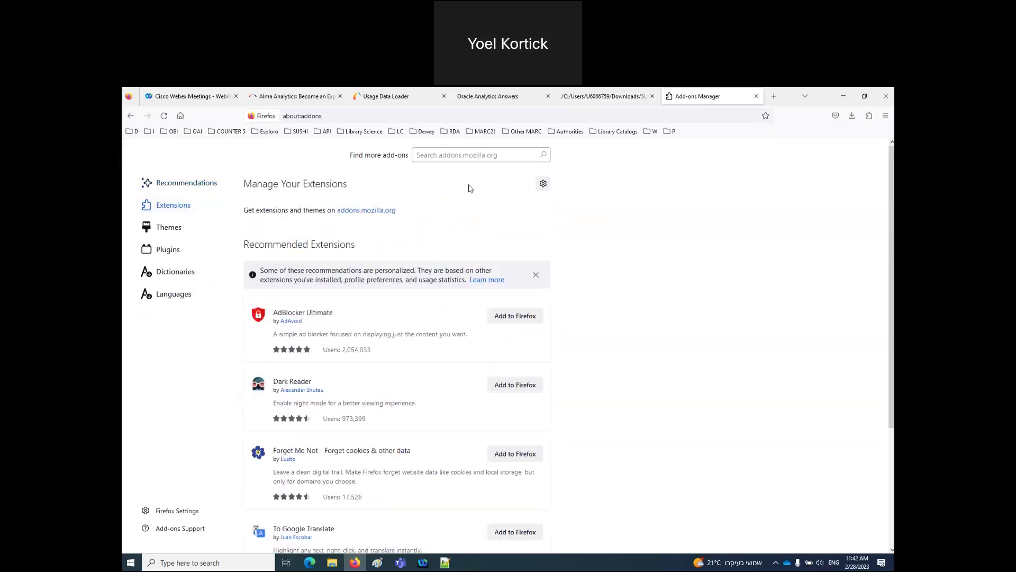
click(458, 154)
text(json)
key(Return)
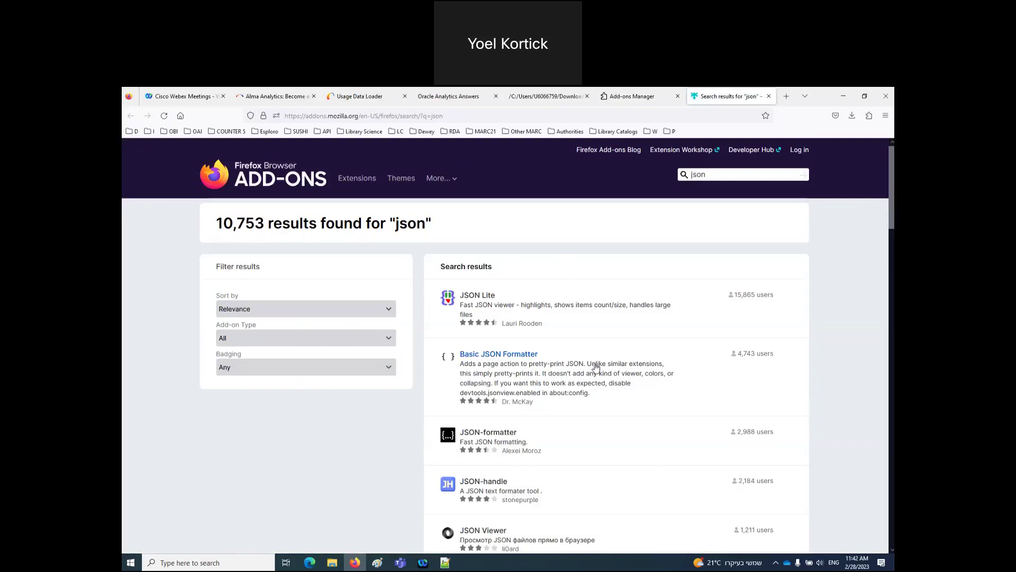
Close both add-on pages and view the Alma Analytics: Become an Expert page, returning to the most used publishers report.
click(769, 95)
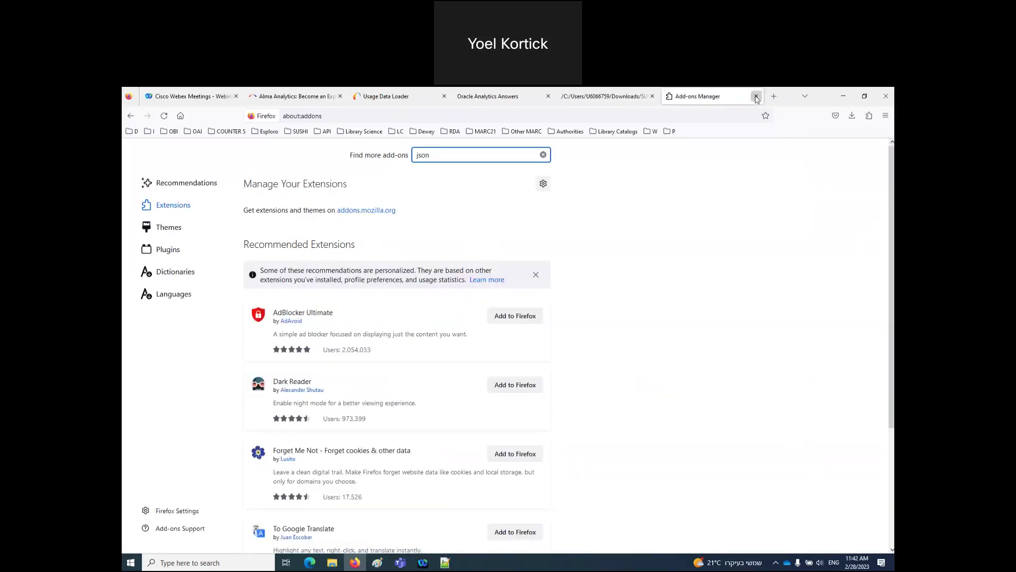
click(756, 96)
click(273, 103)
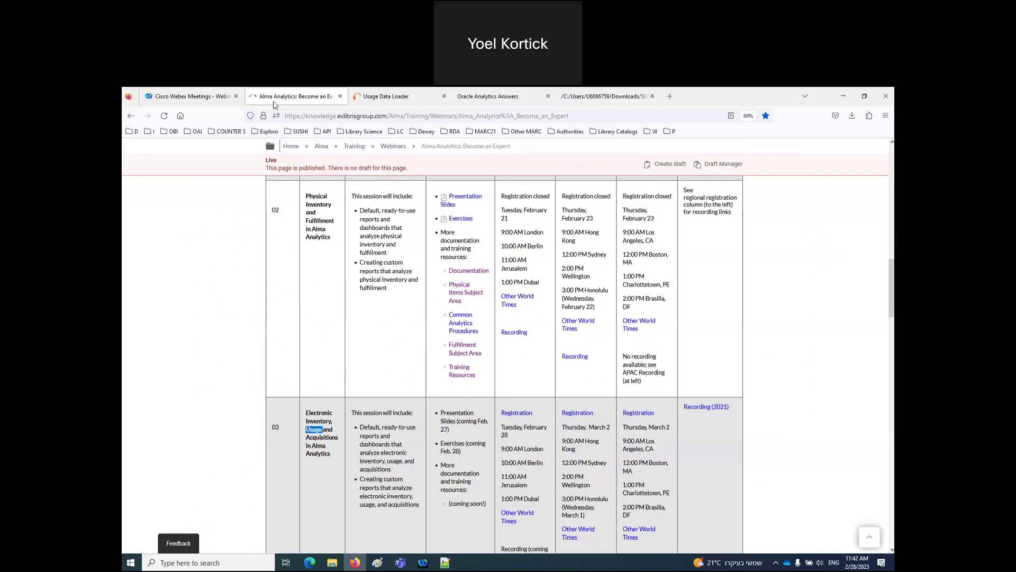
click(461, 99)
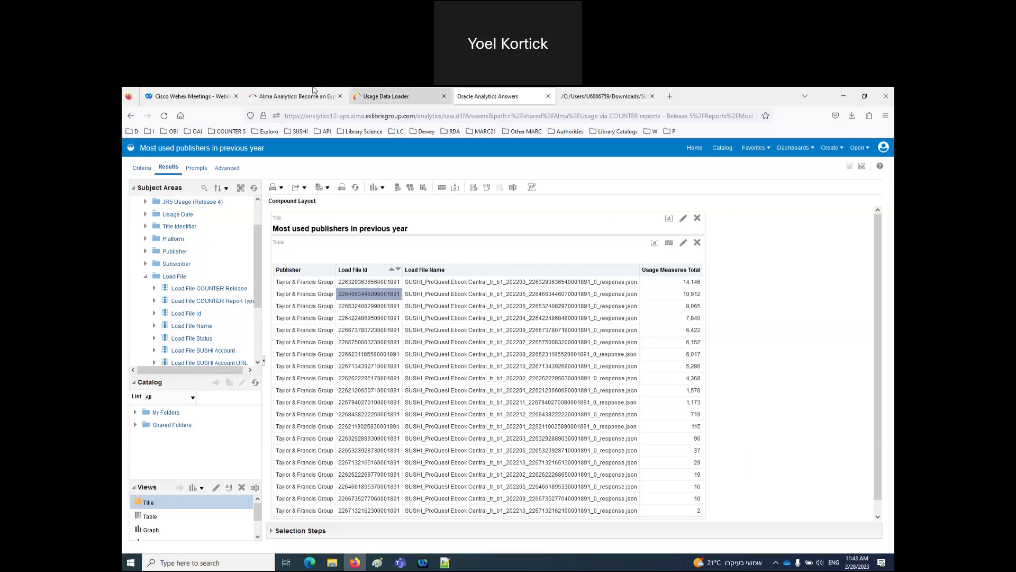
Search Alma electronic collections by Electronic Collection Name for "ebook central perpetual dda and subscription titles".
click(374, 98)
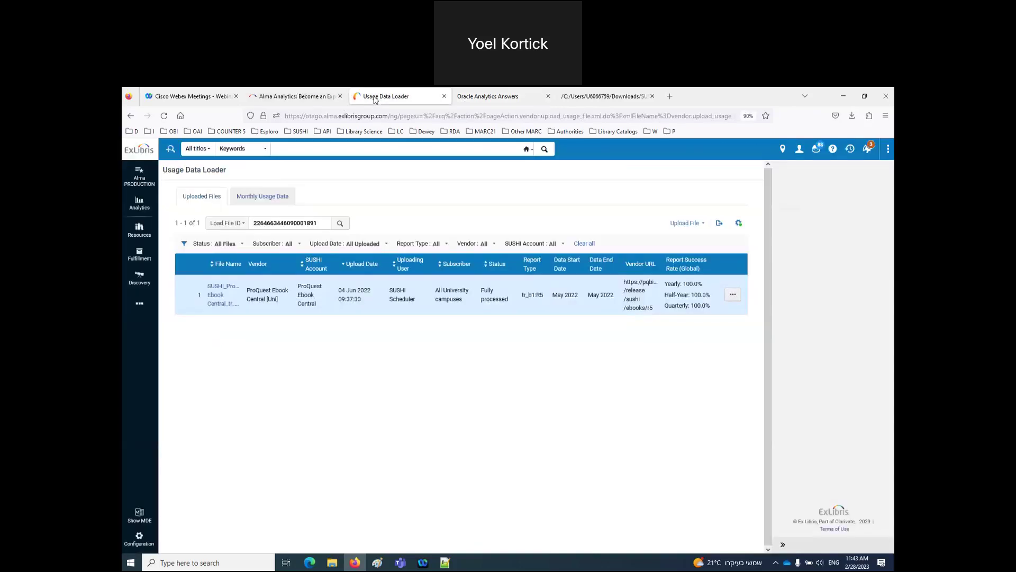
click(197, 148)
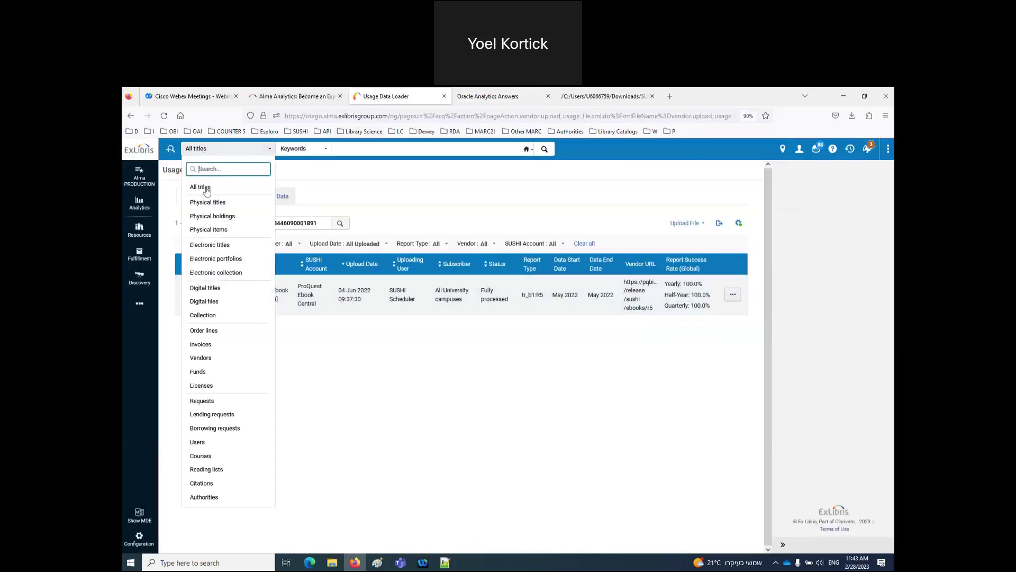
click(225, 274)
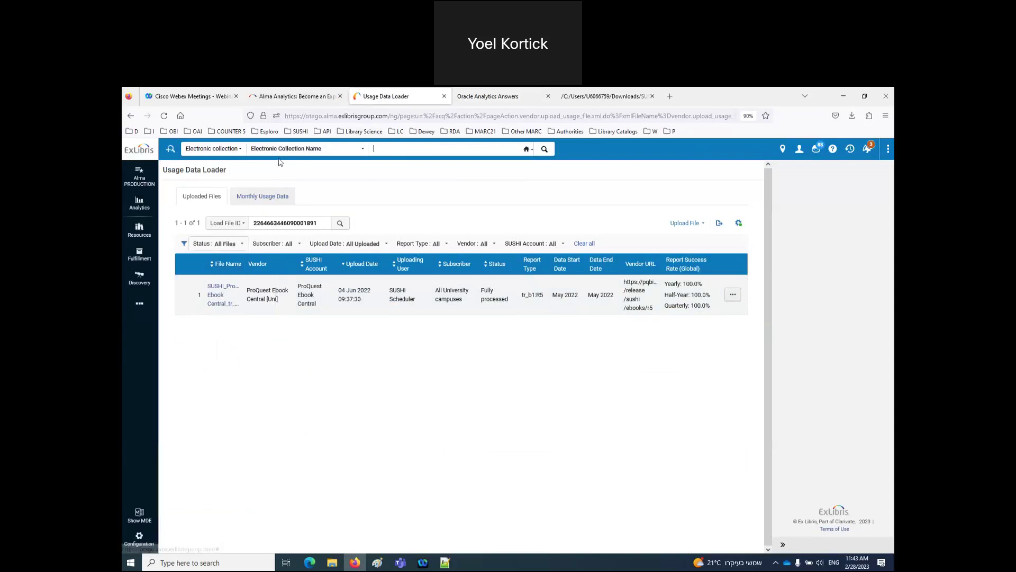
click(392, 149)
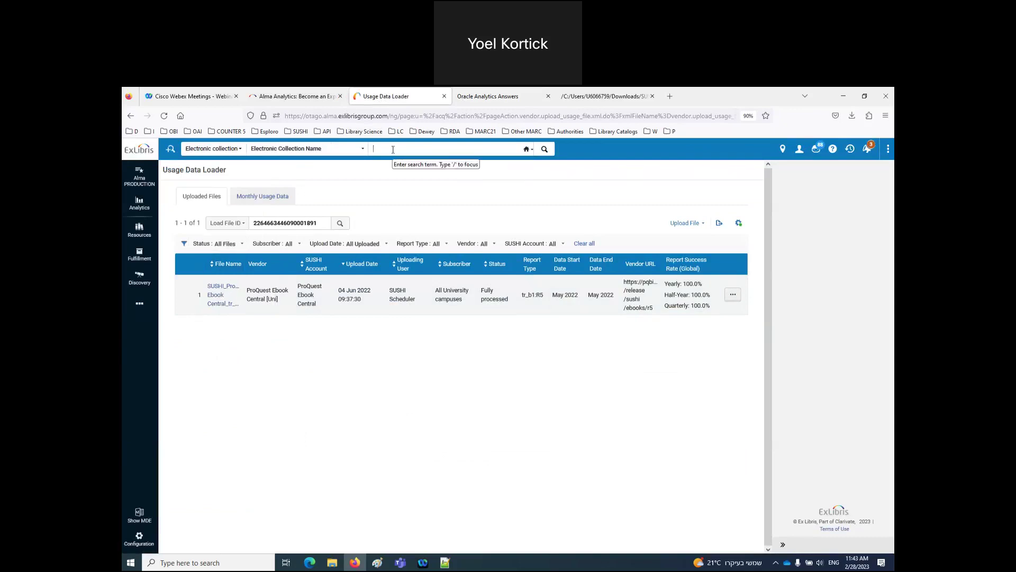
text(ebook)
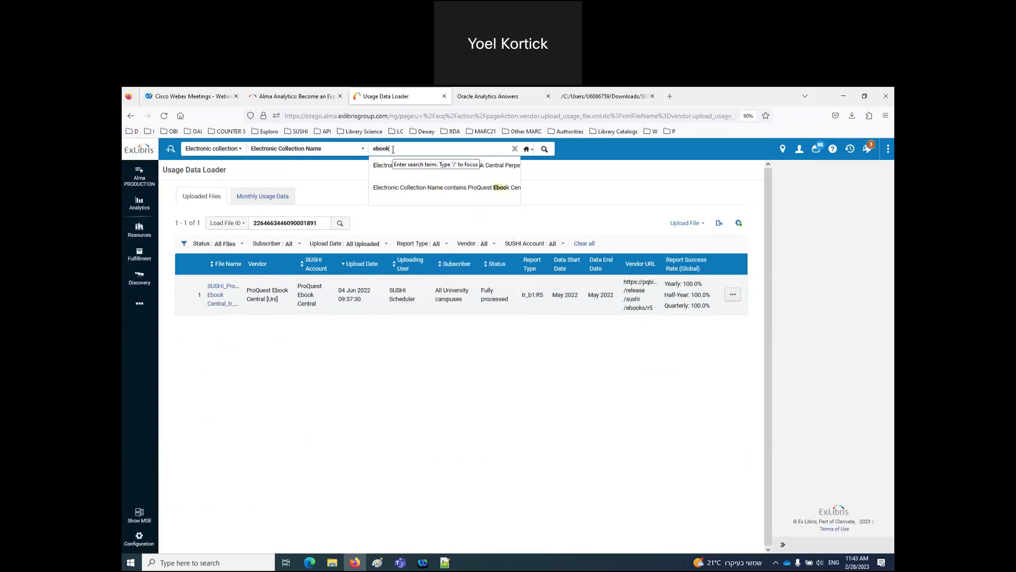
text( central perpe)
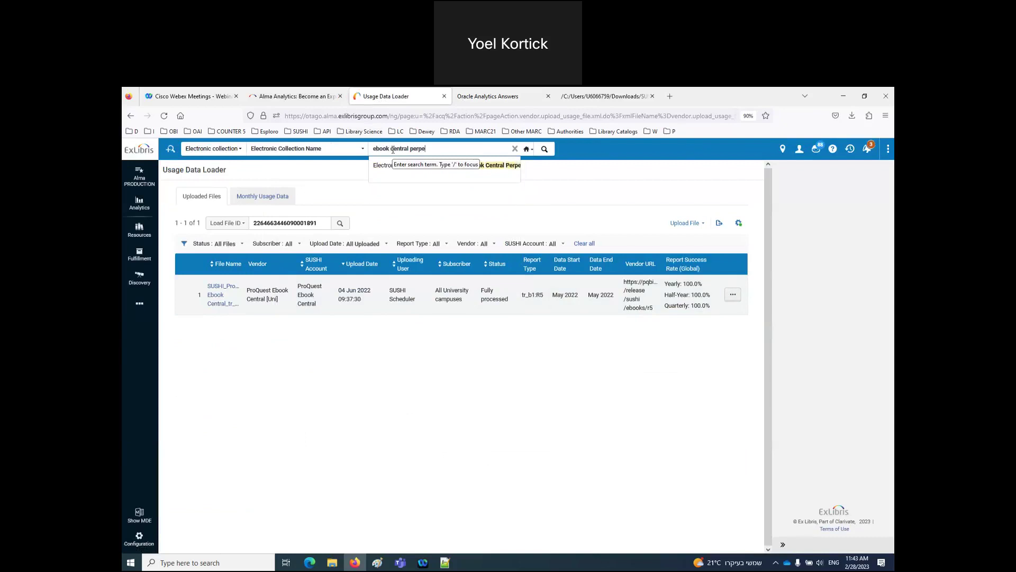
text(tual dda and su)
text(bscription titles)
key(Return)
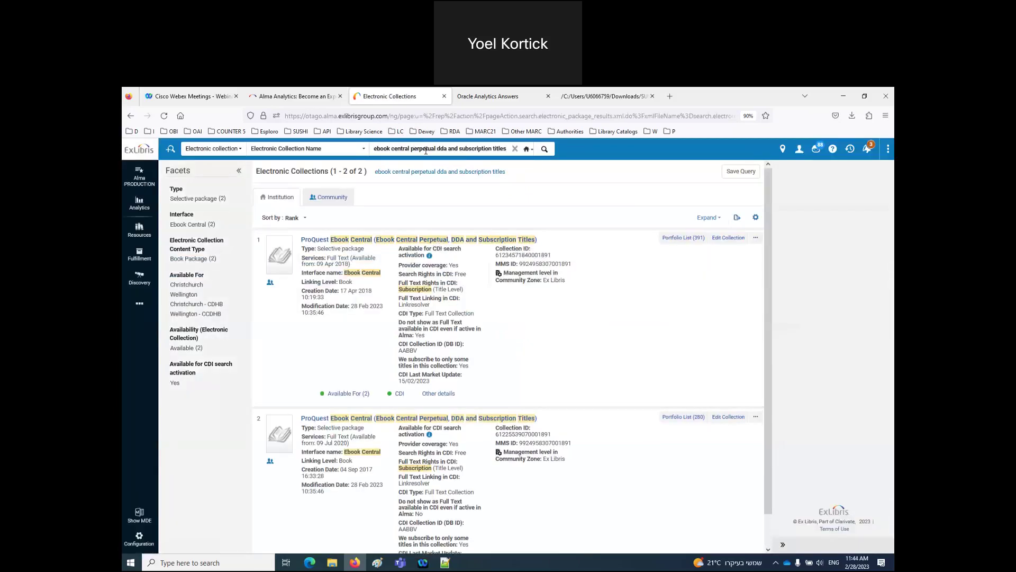
double_click(425, 149)
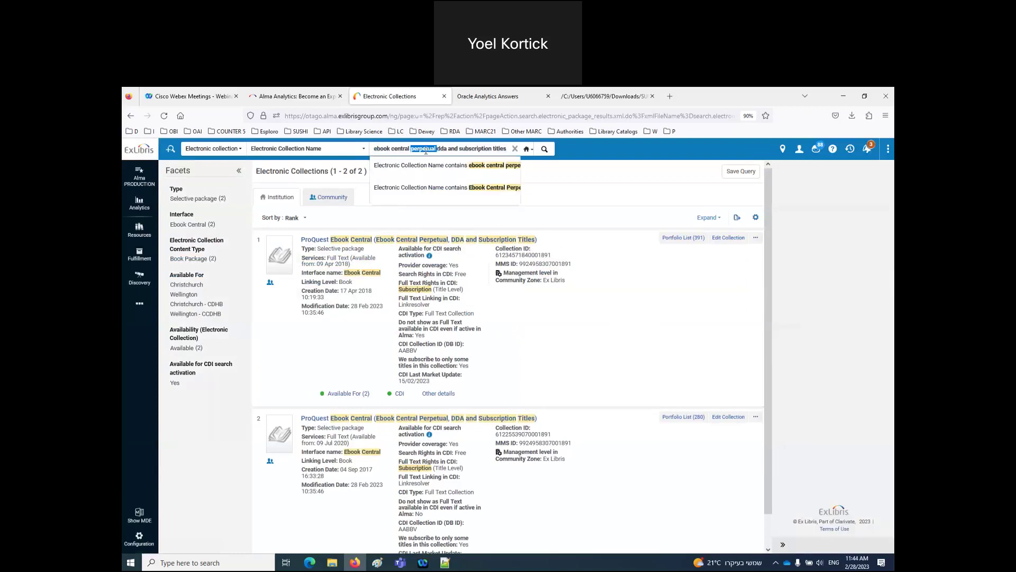
triple_click(425, 150)
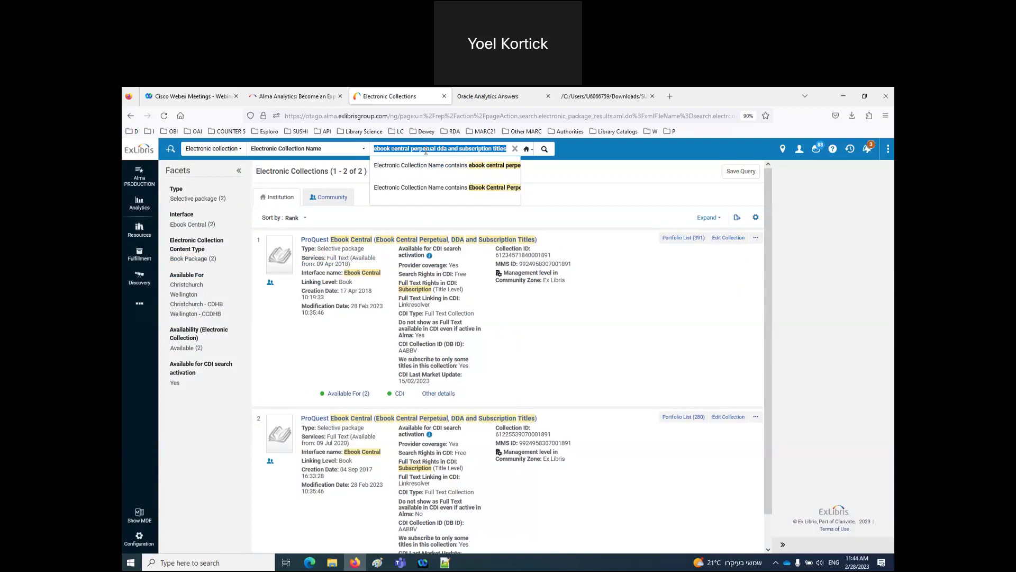
Create a new analysis in Oracle Analytics with the E-Inventory subject area, leaving the publishers report without saving.
click(487, 96)
click(837, 153)
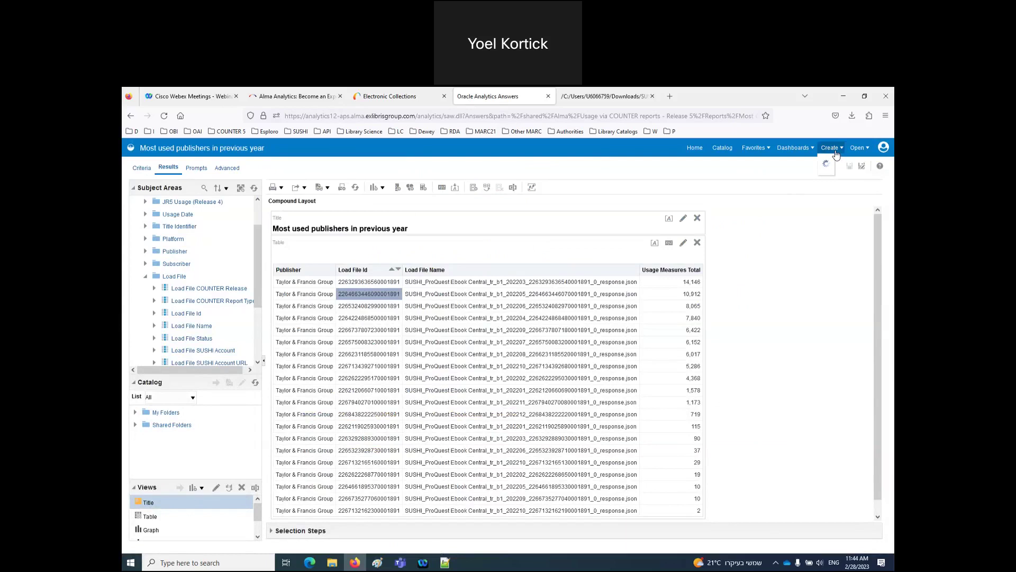
click(770, 179)
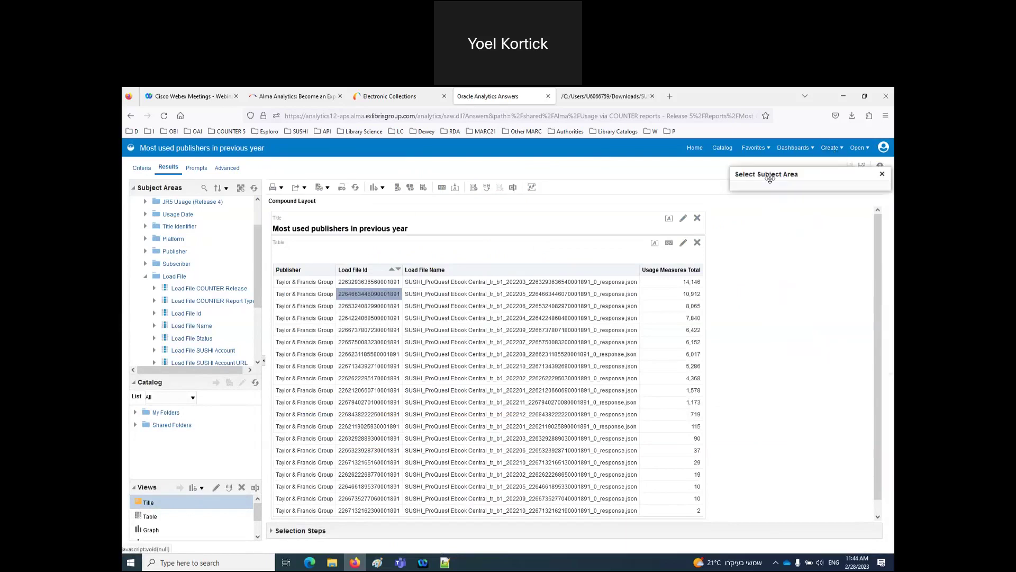
scroll(772, 279, down, 3)
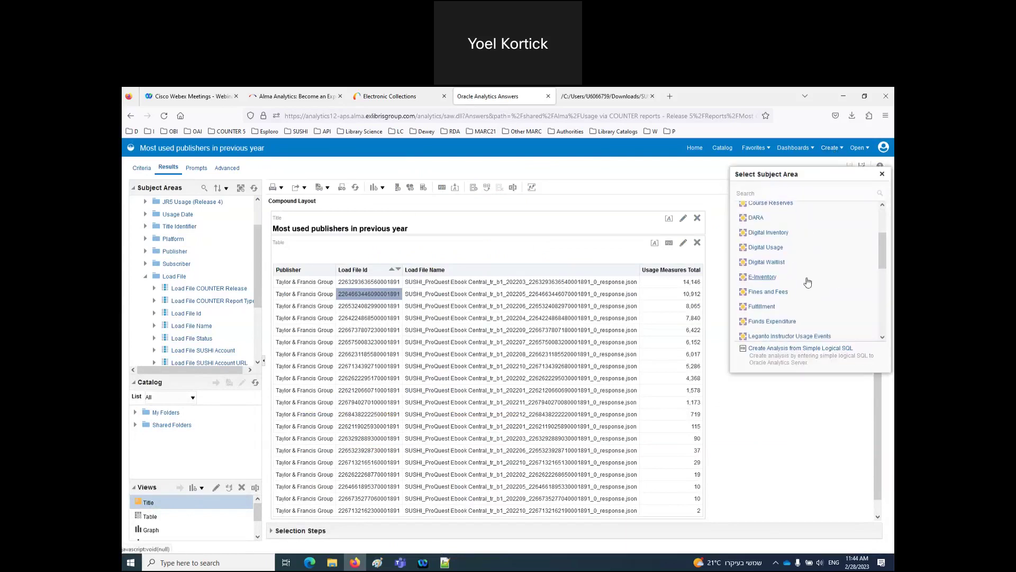
click(762, 278)
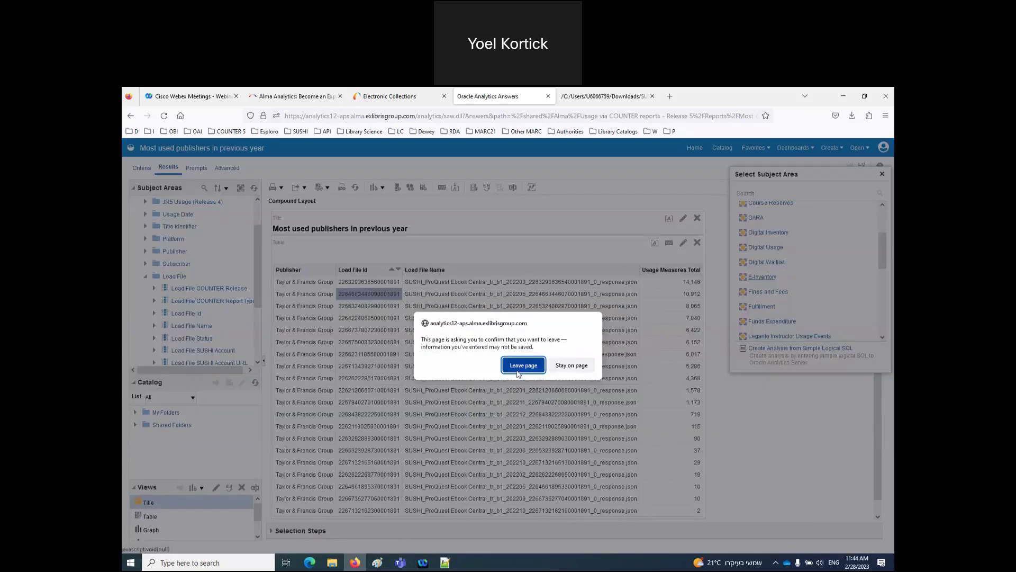
click(519, 366)
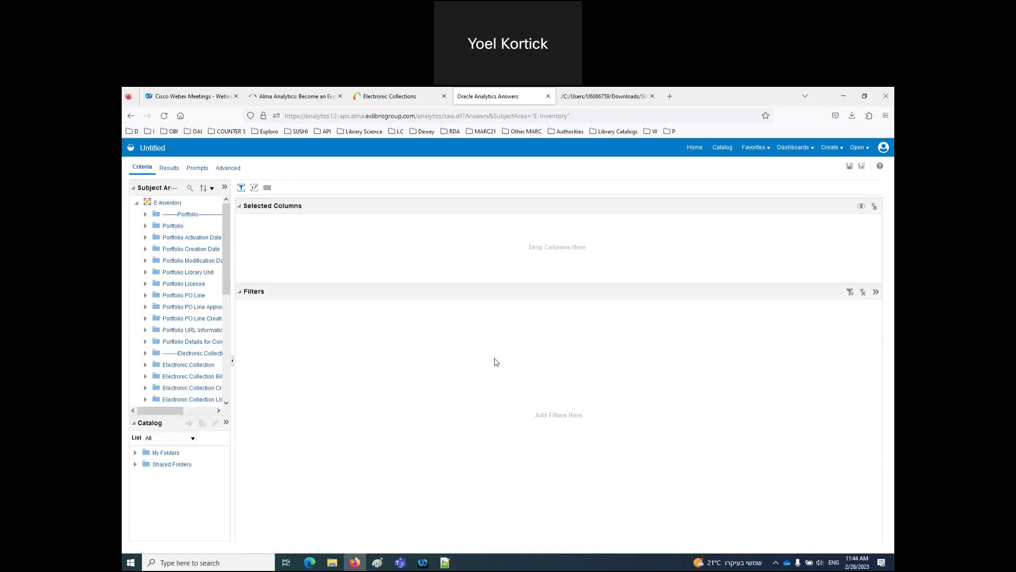
Widen the subject area list and add Electronic Collection Public Name from the Electronic Collection folder to the analysis.
drag(232, 259, 324, 267)
scroll(243, 310, down, 3)
click(145, 287)
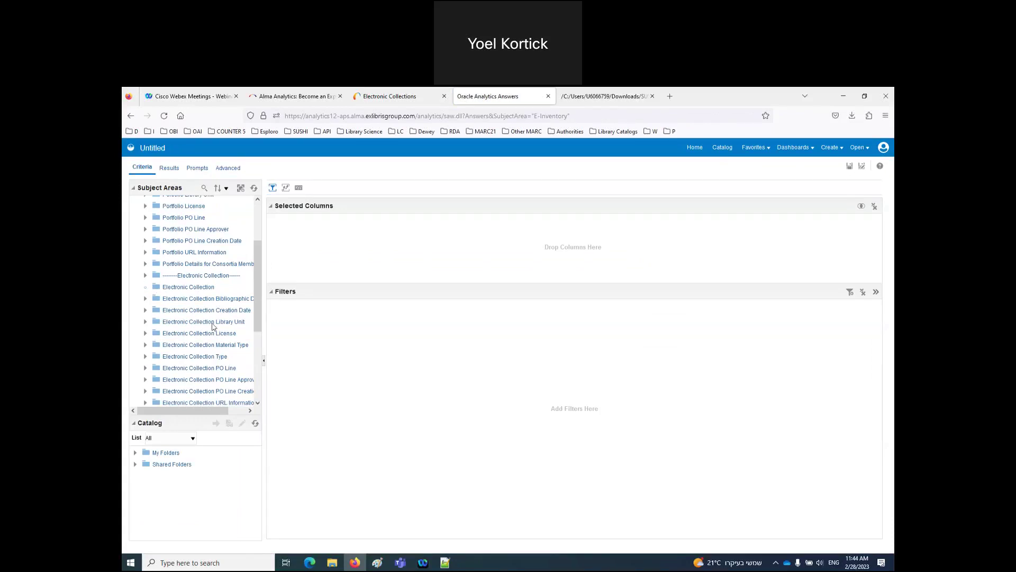
scroll(212, 326, down, 3)
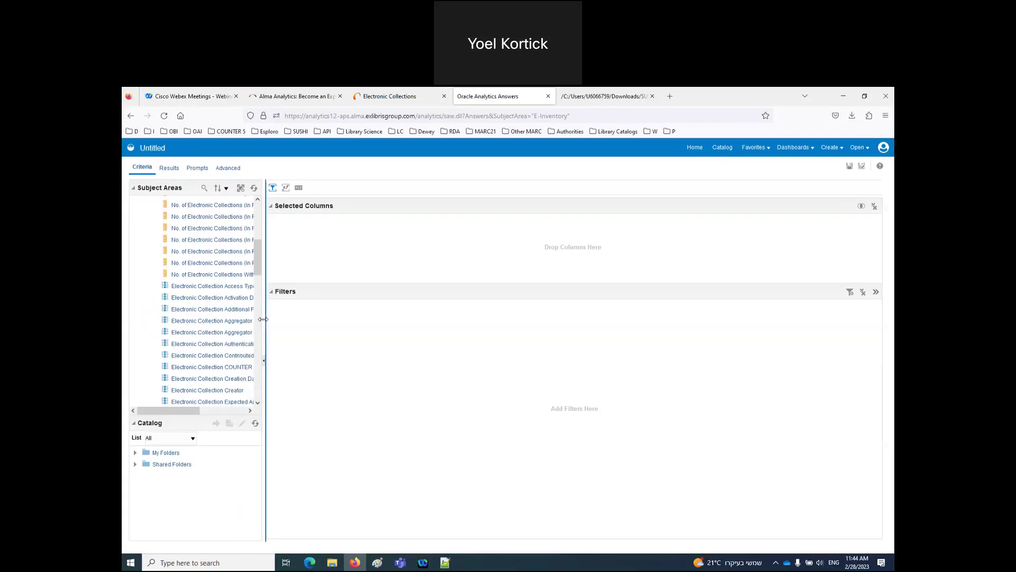
drag(263, 319, 294, 331)
scroll(252, 350, down, 5)
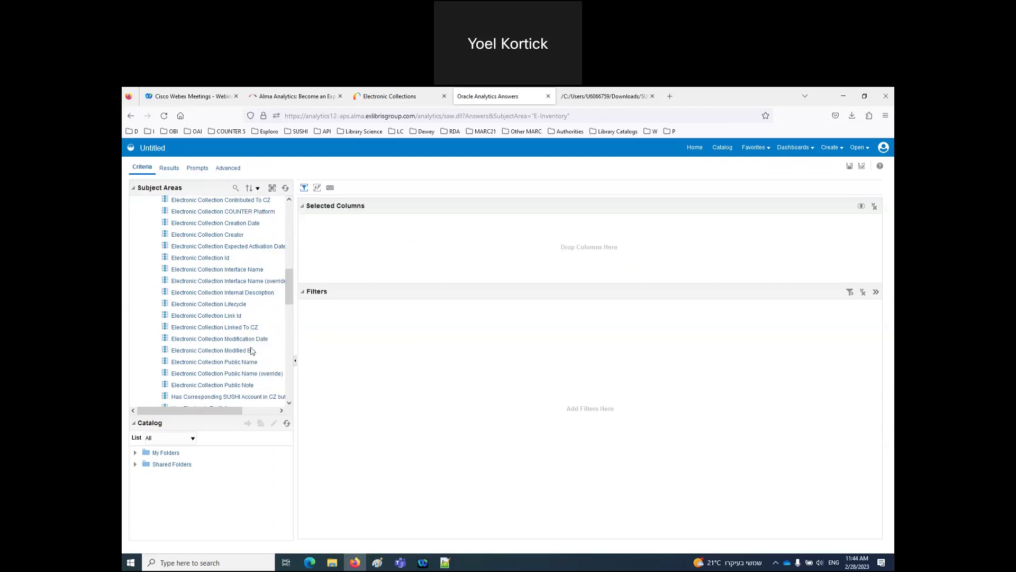
double_click(244, 363)
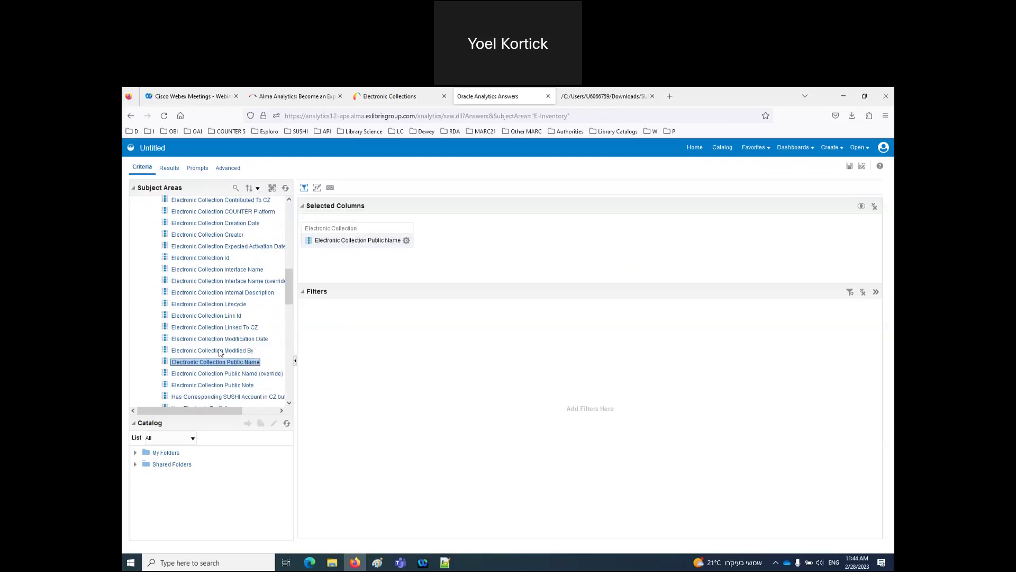
Add the Portfolio Activation Year and Portfolio Activation Month Key columns from the Portfolio Activation Date folder.
scroll(203, 325, up, 5)
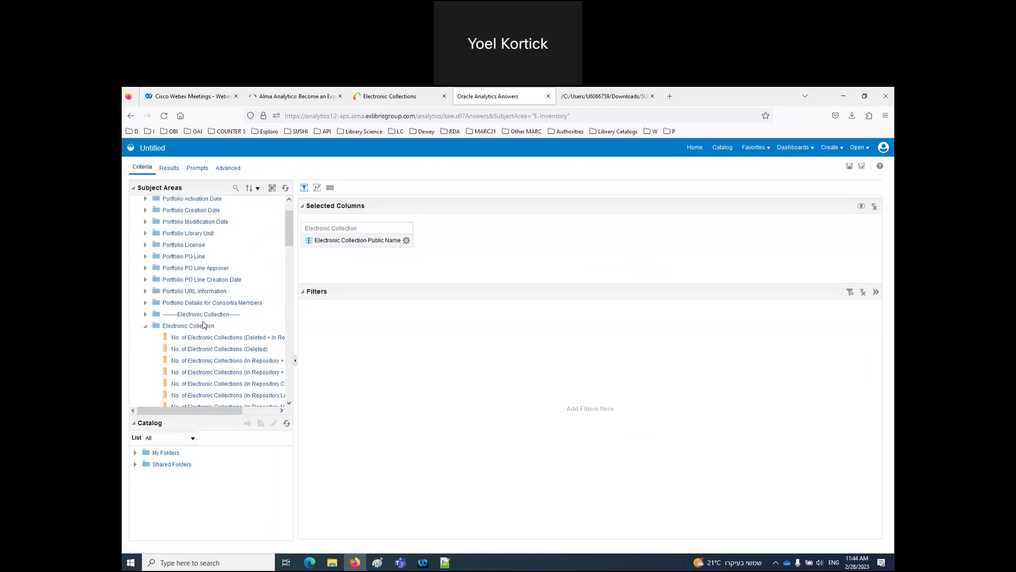
click(145, 199)
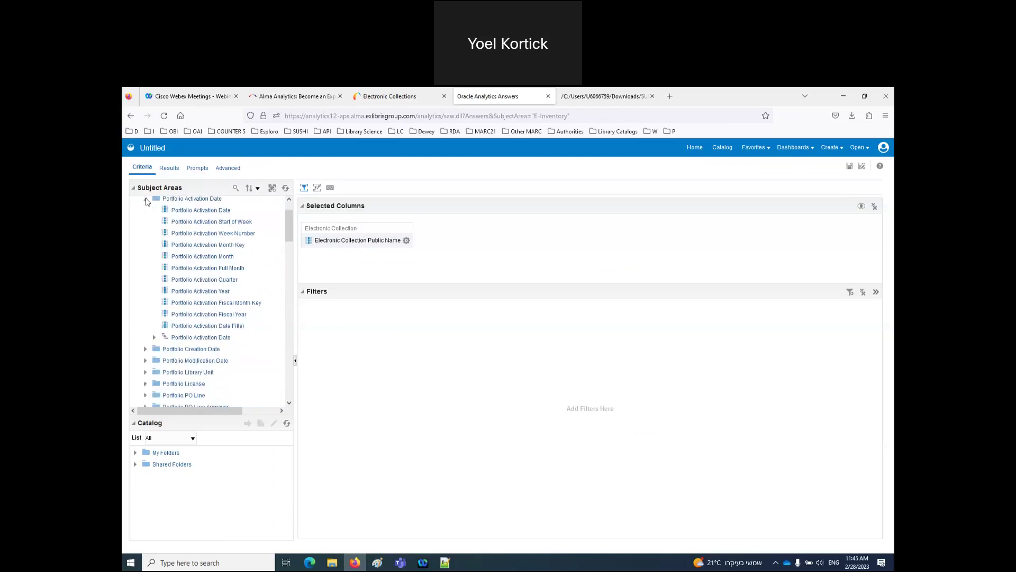
double_click(203, 291)
double_click(210, 246)
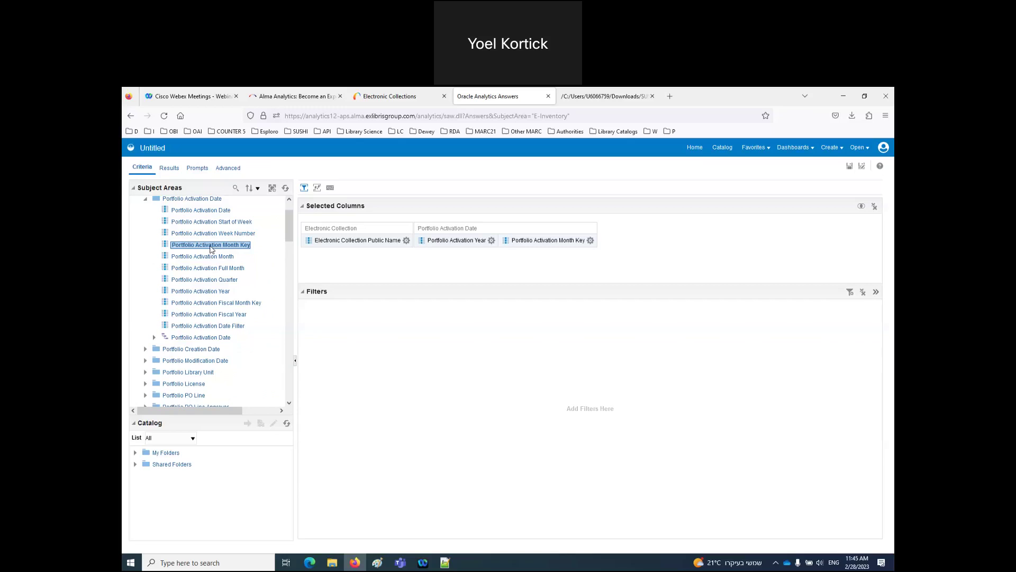
scroll(210, 249, up, 1)
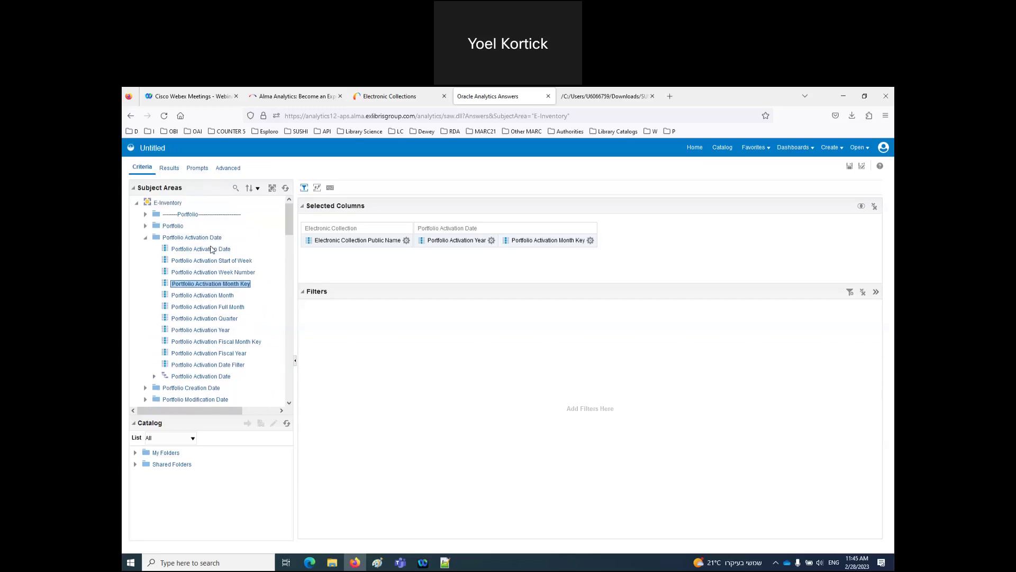
Add the No. of Available Portfolio column and filter Electronic Collection Public Name to Ebook Central Perpetual, DDA and Subscription Titles.
click(146, 226)
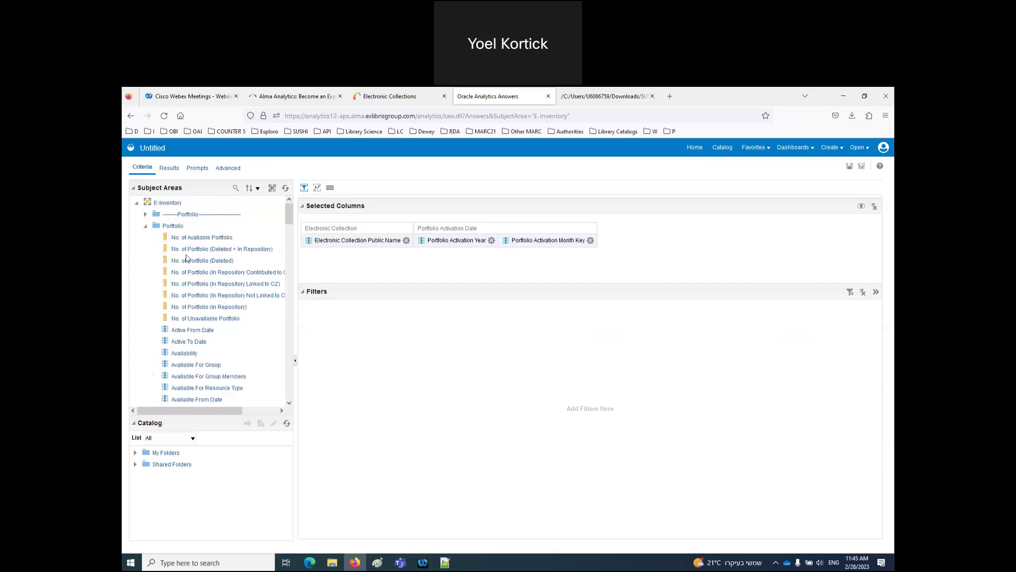
drag(192, 241, 597, 263)
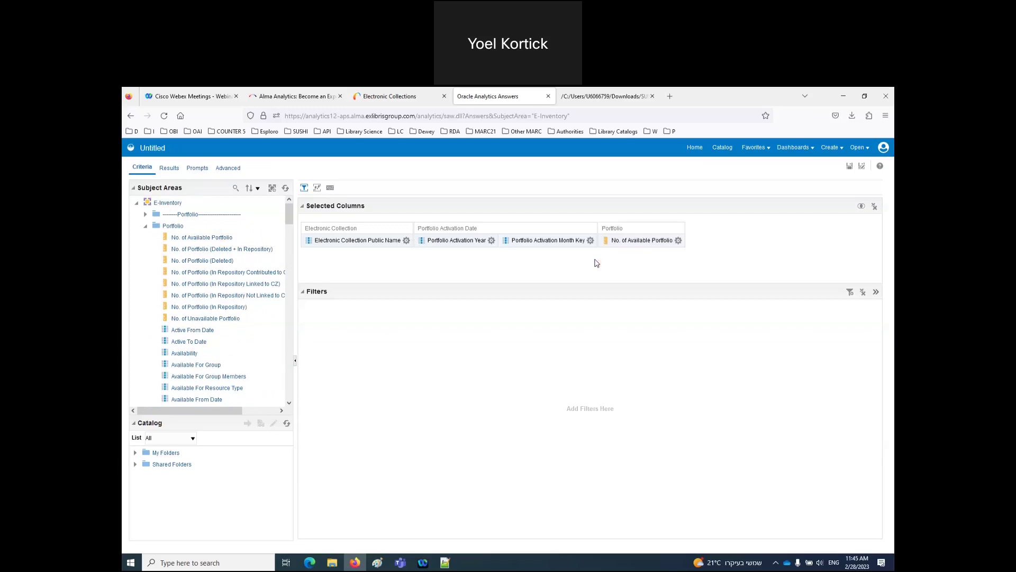
click(406, 241)
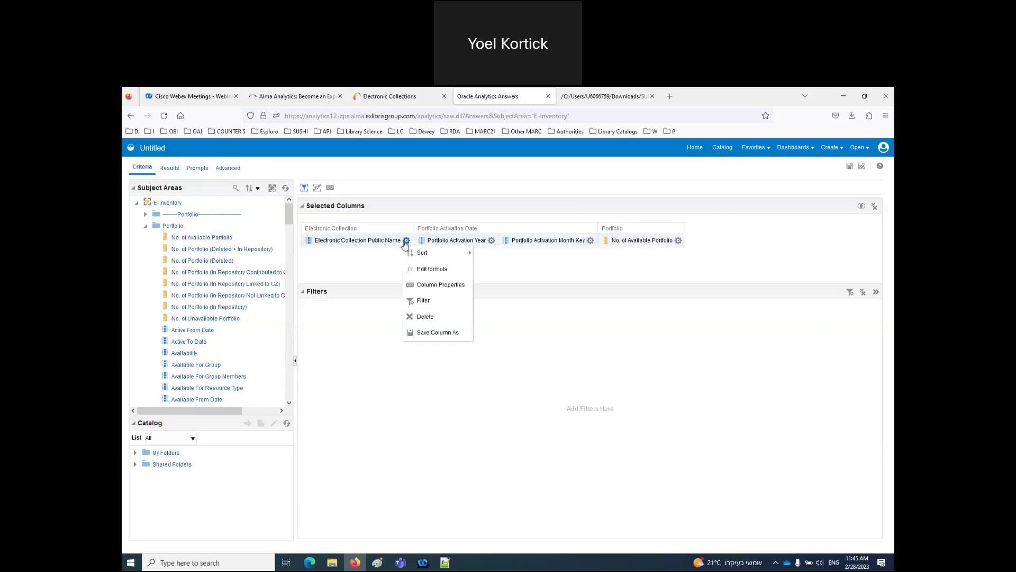
click(423, 302)
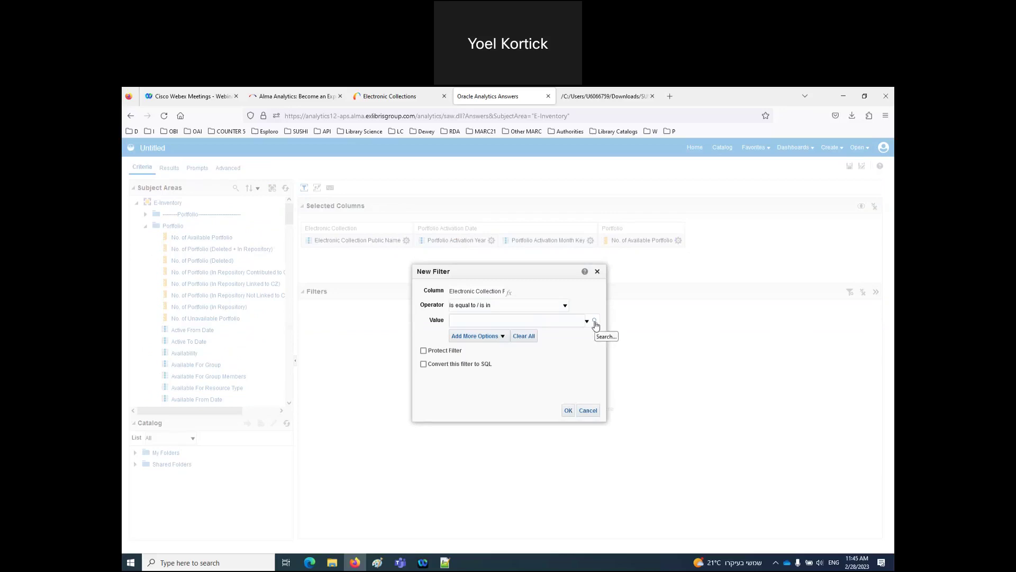
click(595, 322)
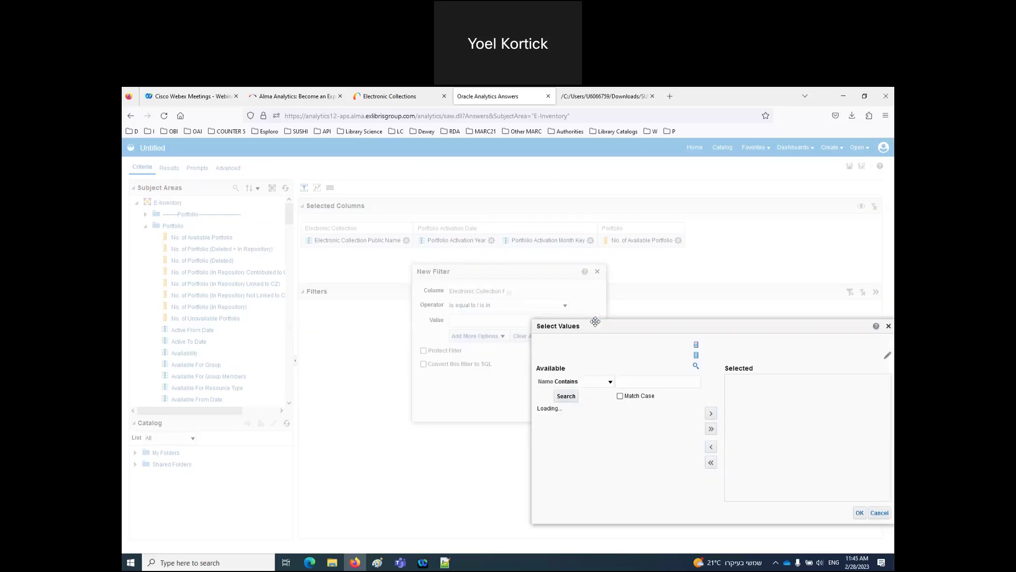
click(633, 381)
text(dda)
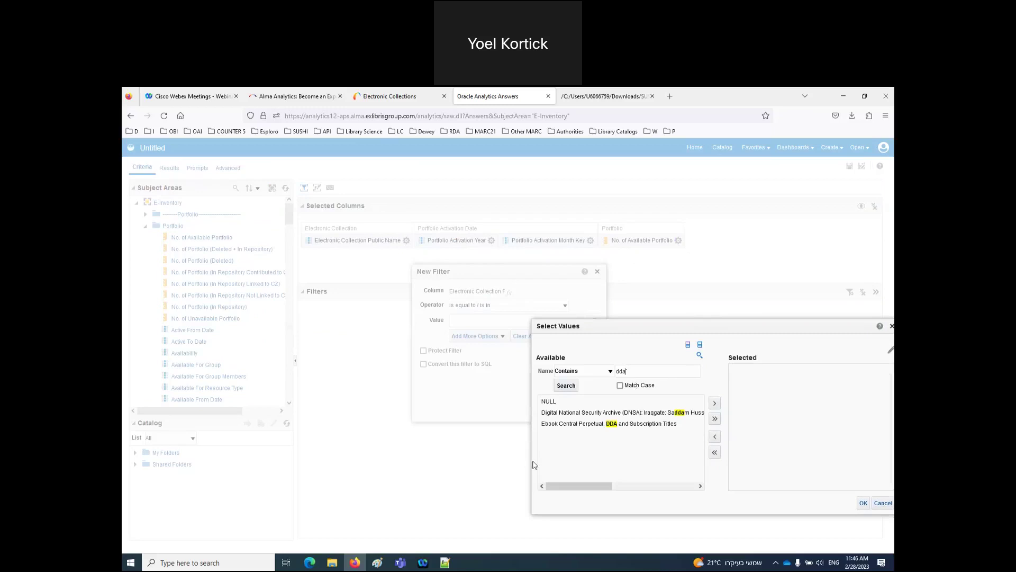
double_click(584, 422)
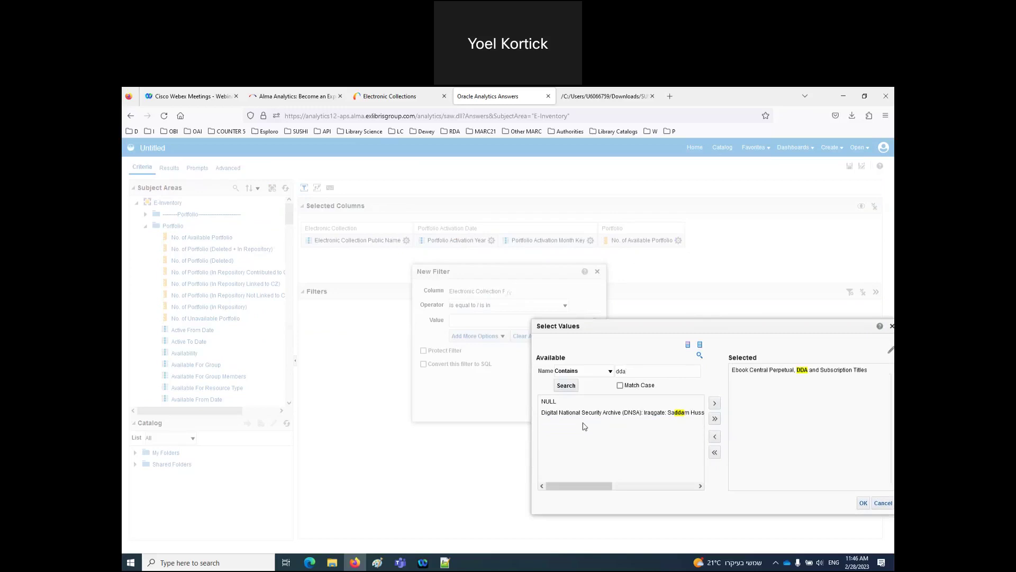
click(863, 502)
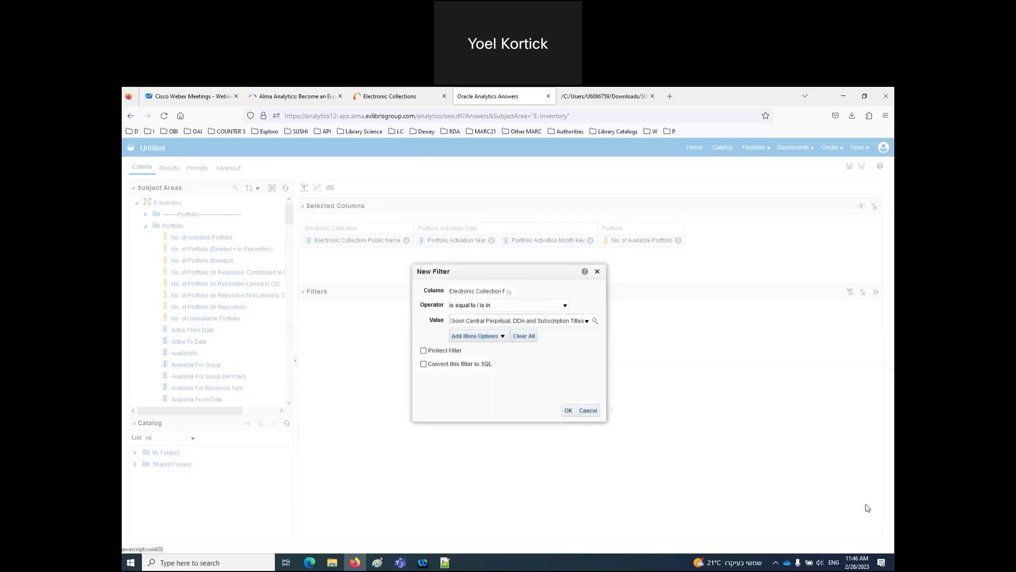
click(569, 411)
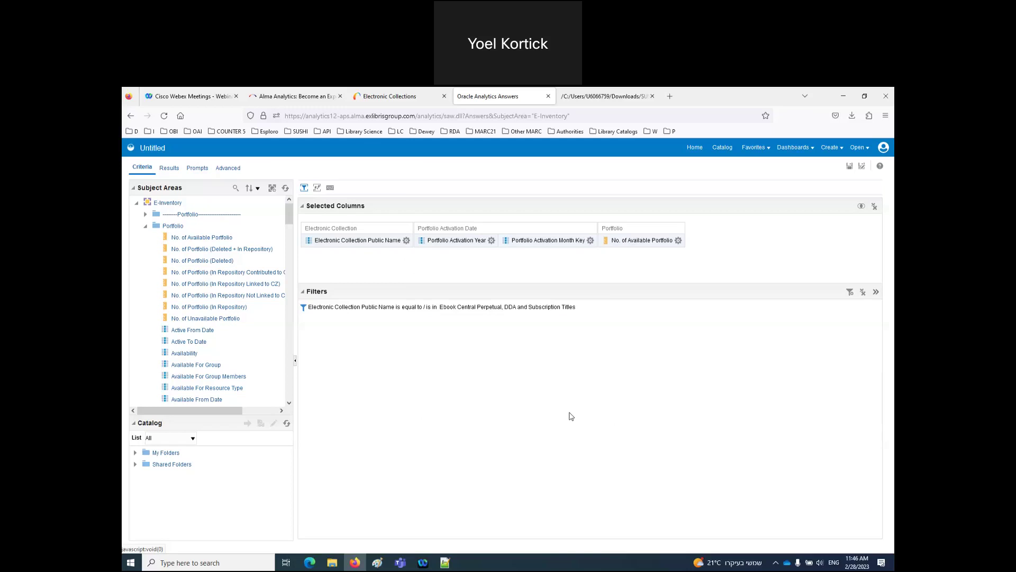
Display the analysis results and review the available portfolio counts for every activation year and month.
click(169, 168)
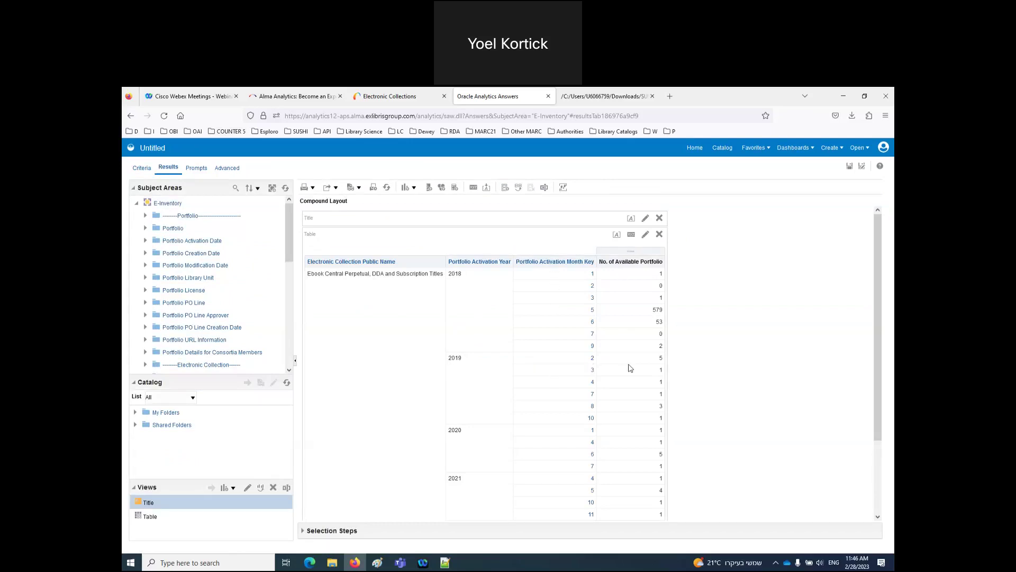
scroll(630, 369, down, 3)
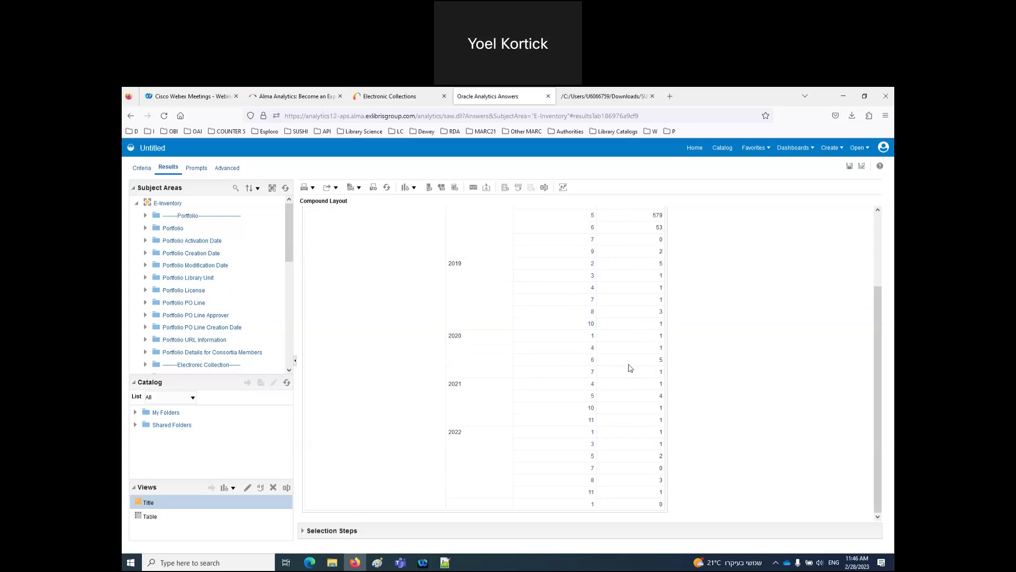
scroll(630, 368, up, 3)
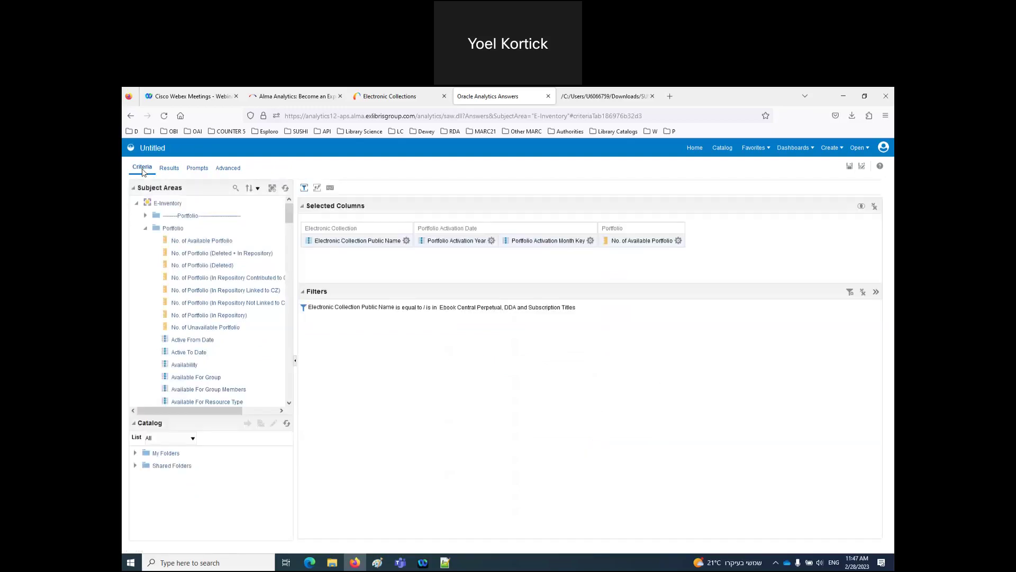
Give the Portfolio Activation Year column the custom HTML heading "Activation <Br> Year".
click(491, 241)
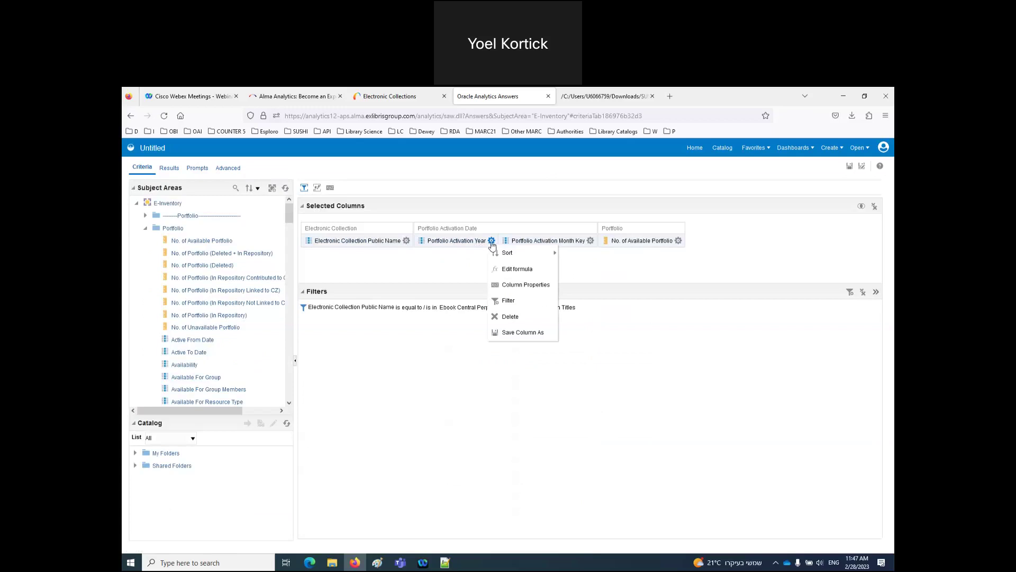
click(521, 270)
click(392, 246)
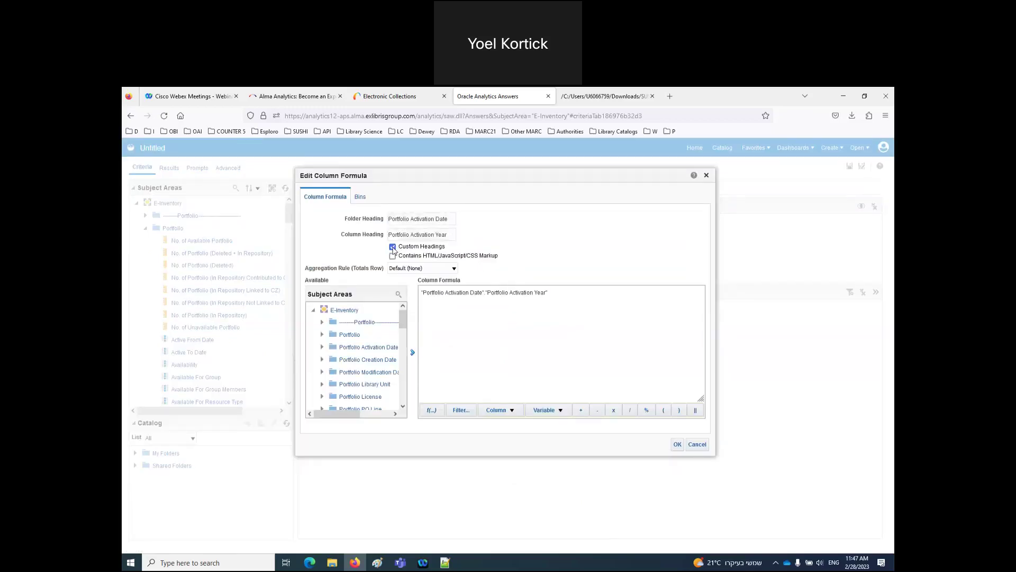
click(392, 256)
double_click(402, 235)
key(BackSpace)
text(Br>)
click(415, 235)
text(<)
click(677, 446)
Give the Portfolio Activation Month Key column the custom HTML heading "Activation <br> Month" and display the results.
click(582, 241)
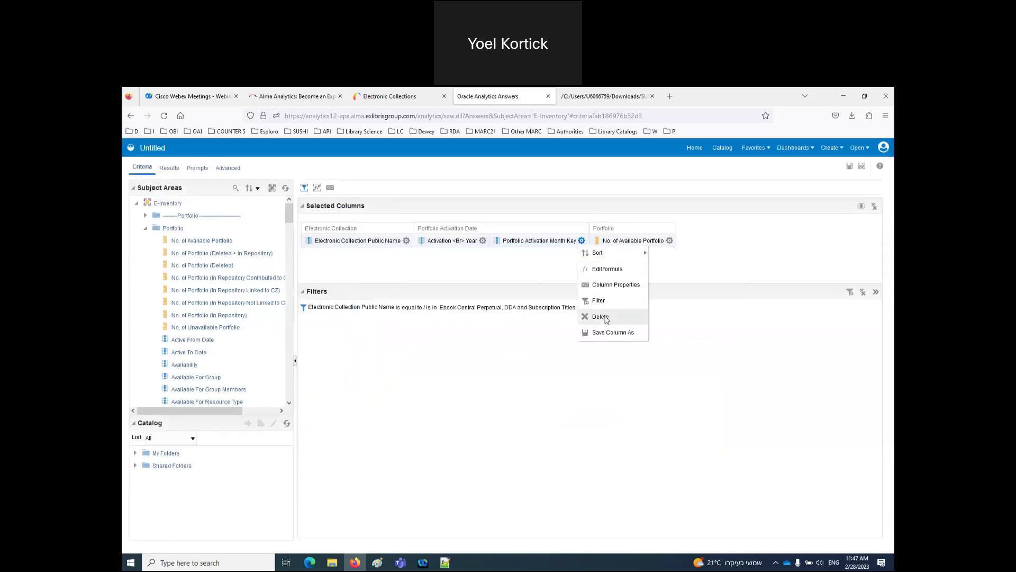
click(603, 270)
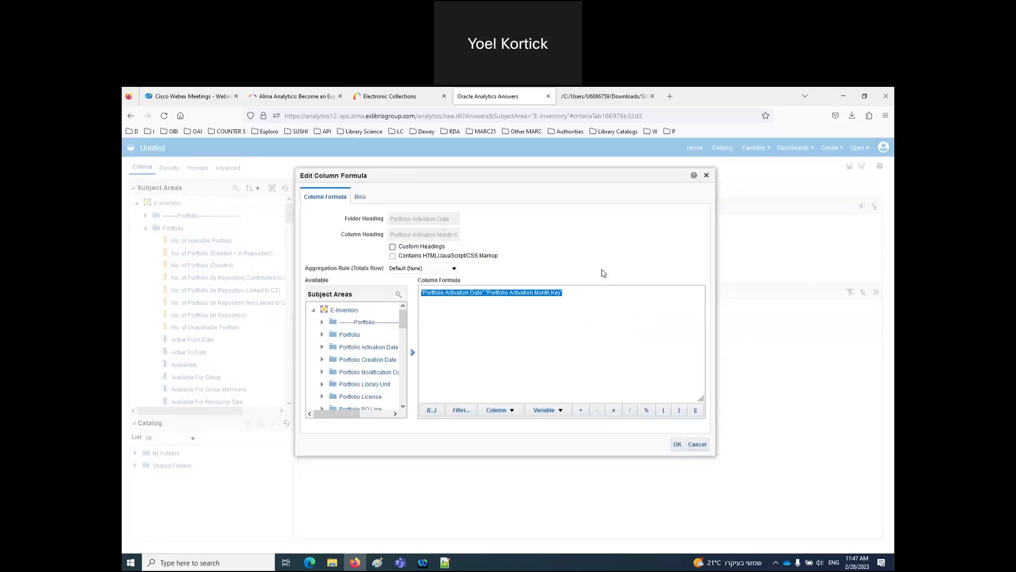
click(392, 247)
click(393, 256)
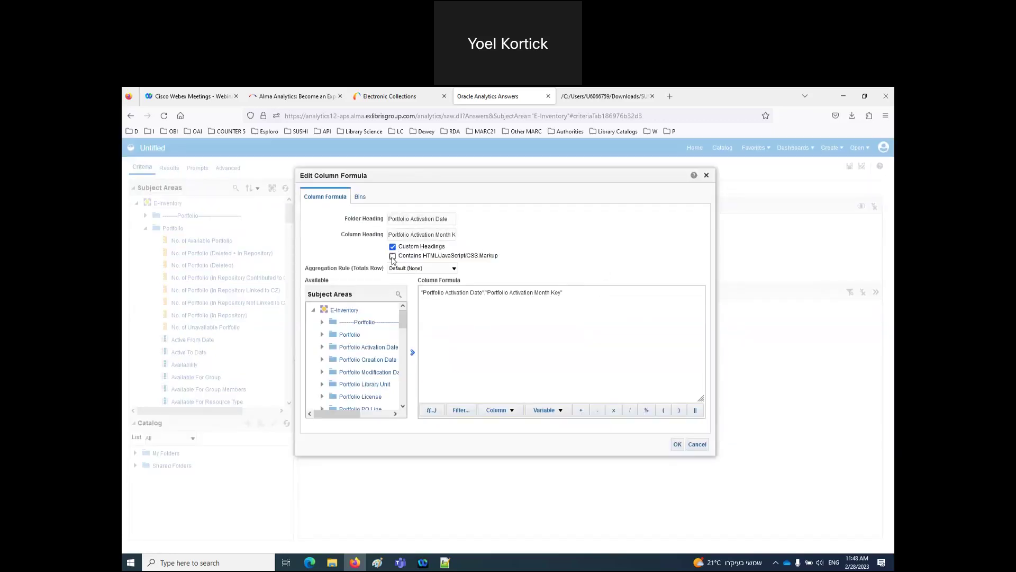
double_click(397, 235)
key(BackSpace)
drag(424, 235, 477, 238)
text(h)
text(<br>)
click(677, 444)
click(175, 171)
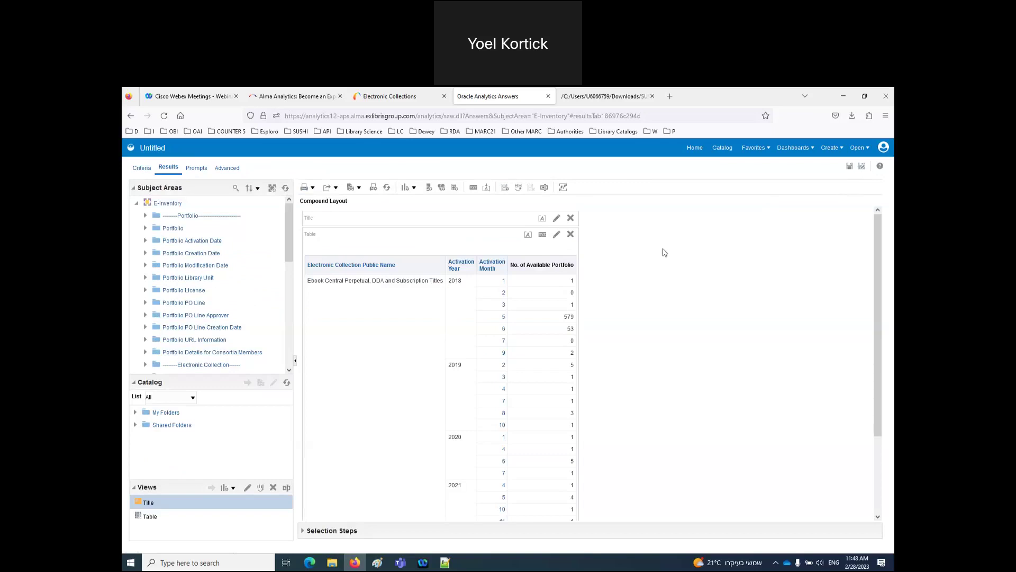
Save the analysis in My Folders as "Ebook Central Number of Portfolios Activated per Year Month", reusing the existing report's name without its date.
click(861, 166)
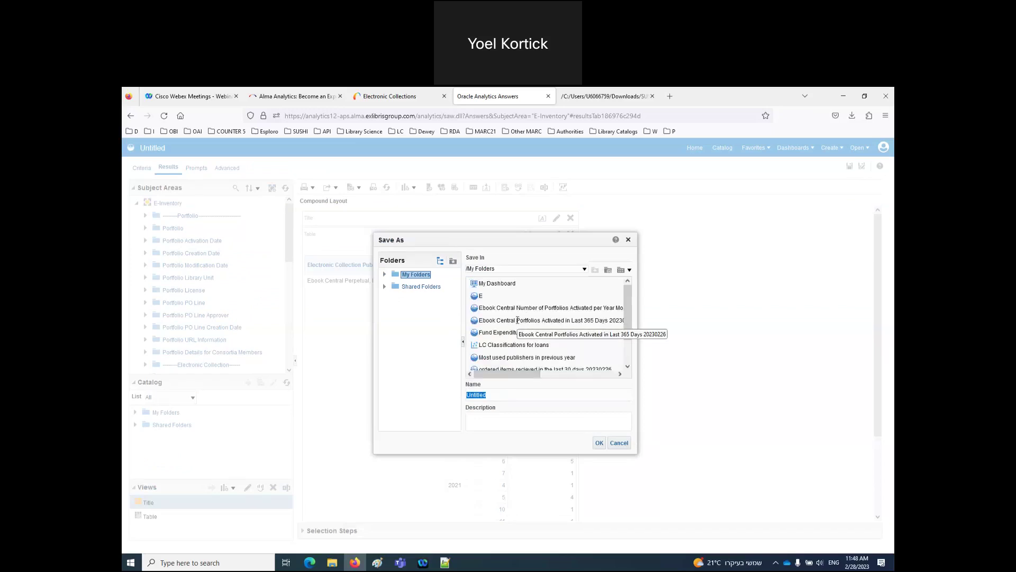
click(514, 308)
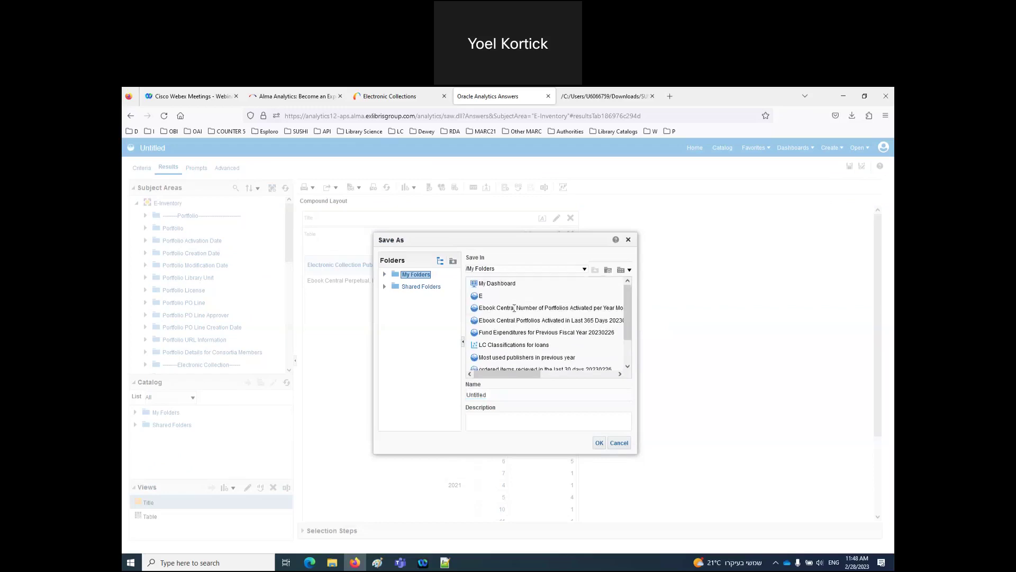
click(514, 308)
double_click(619, 396)
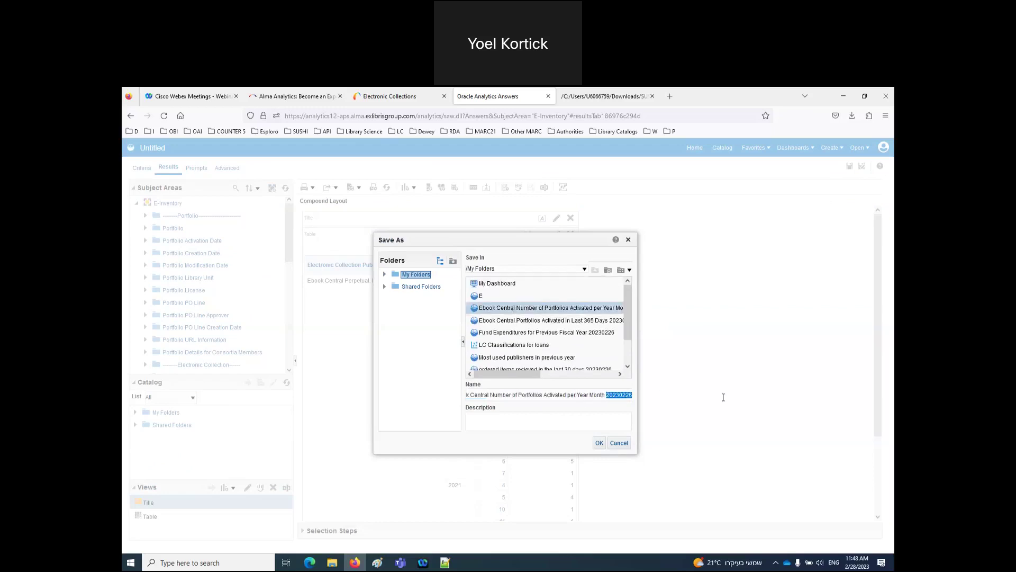
key(BackSpace)
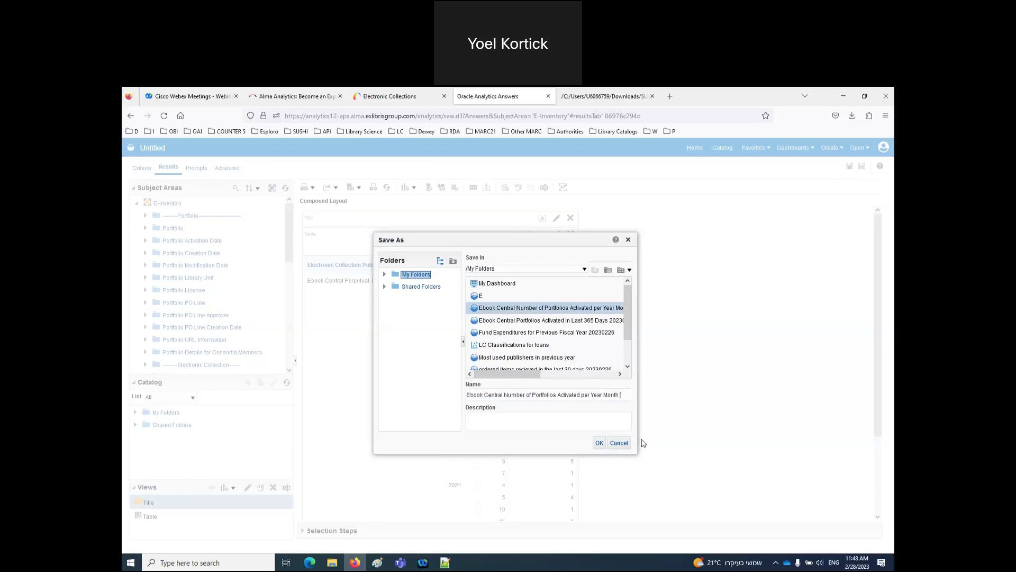
click(600, 443)
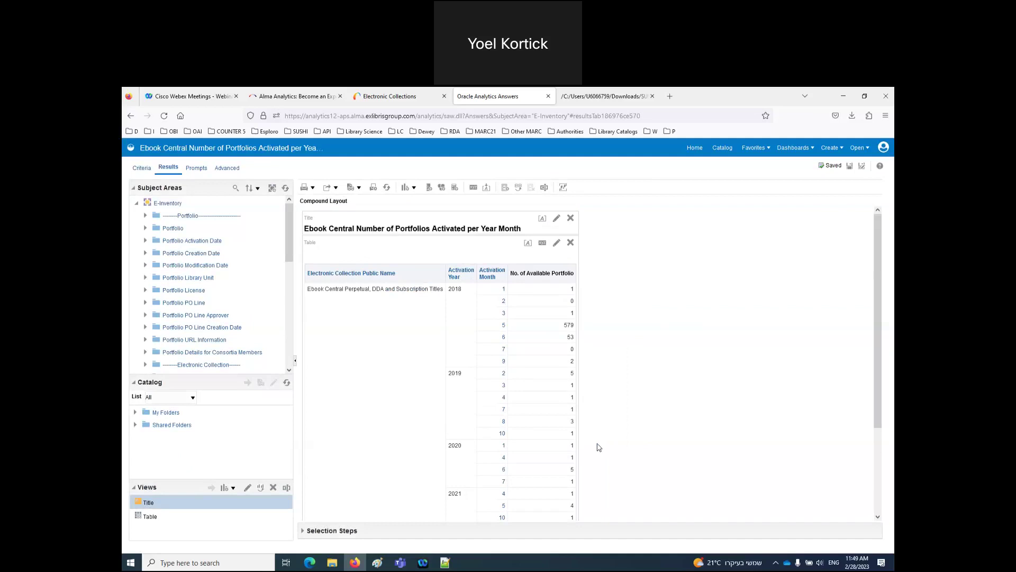
Try a row-level grand total after the values of the No. of Available Portfolio column and check the table's last row.
mouse_move(538, 258)
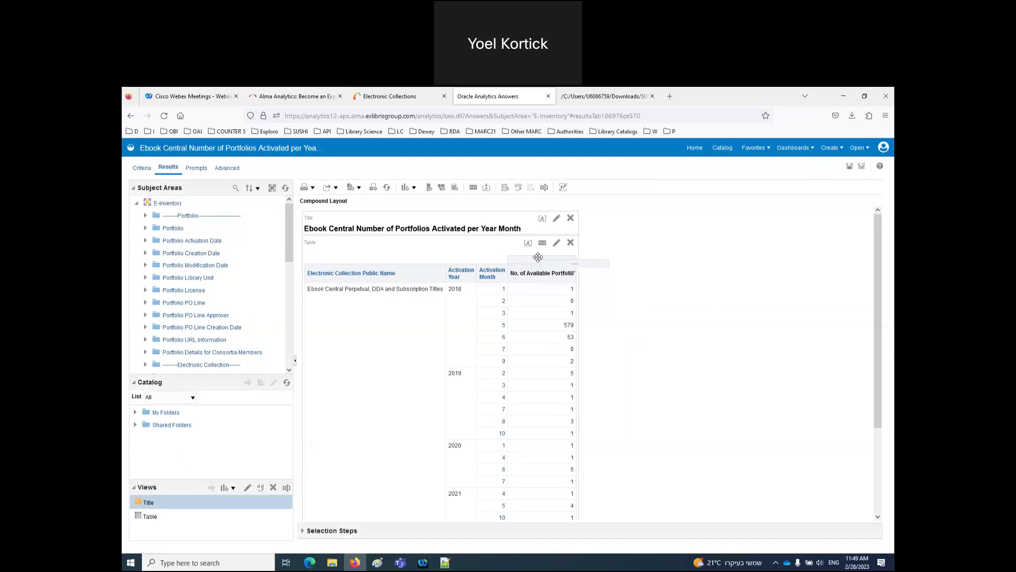
click(538, 257)
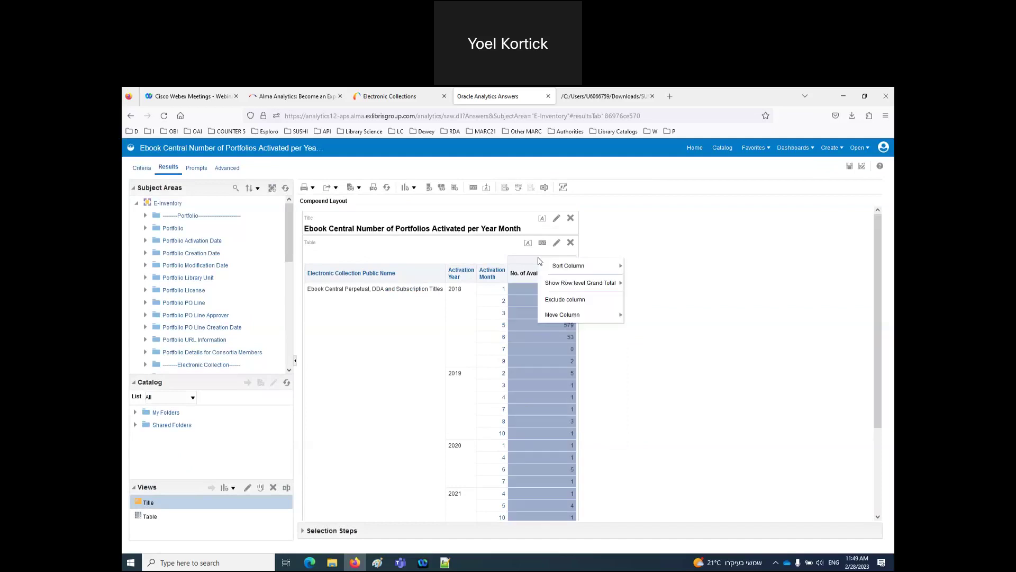
mouse_move(548, 284)
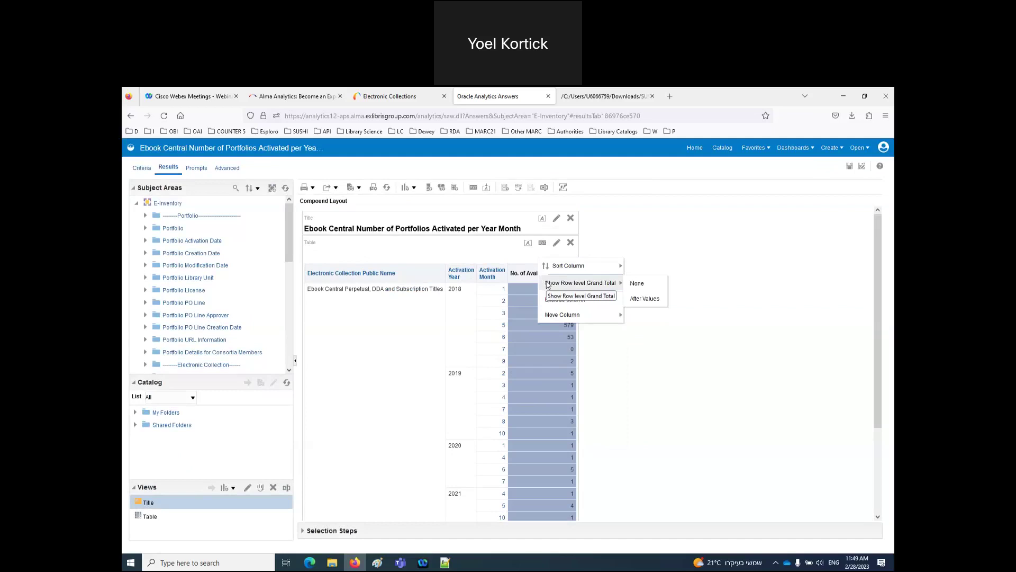
click(644, 298)
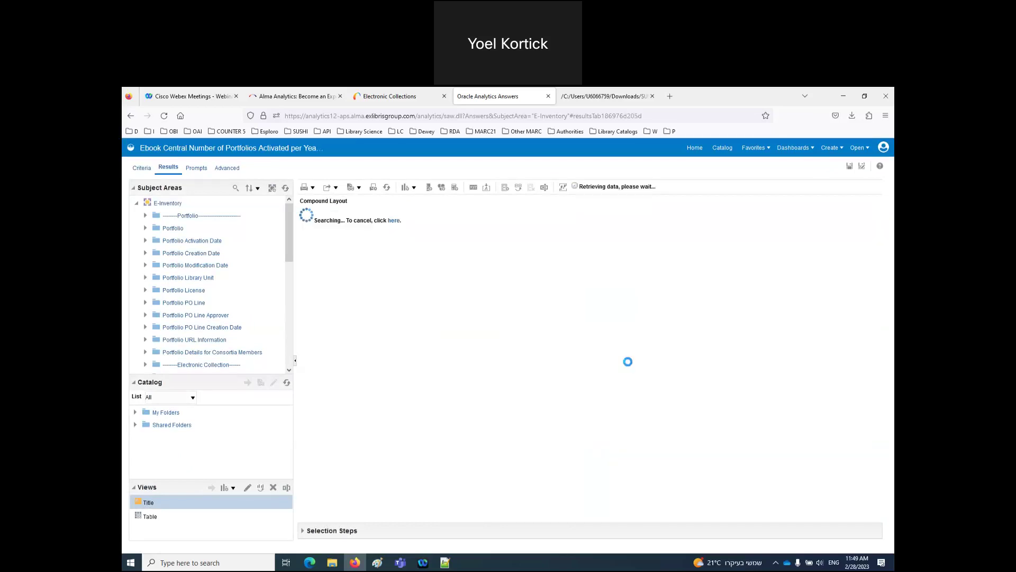
drag(876, 232, 876, 321)
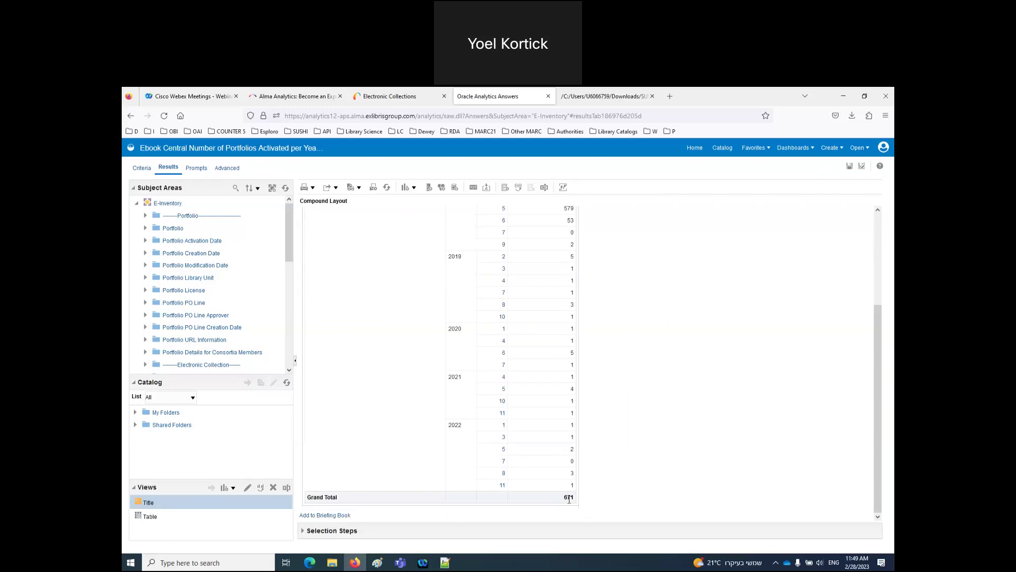
Set the row-level grand total of the No. of Available Portfolio column to None.
scroll(652, 476, up, 3)
drag(549, 258, 548, 259)
mouse_move(592, 285)
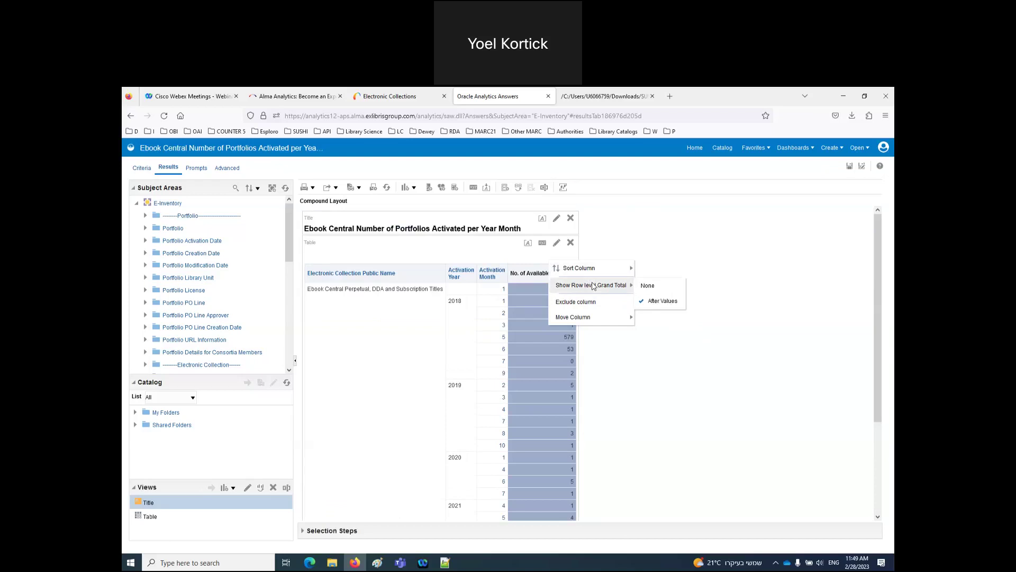
click(648, 285)
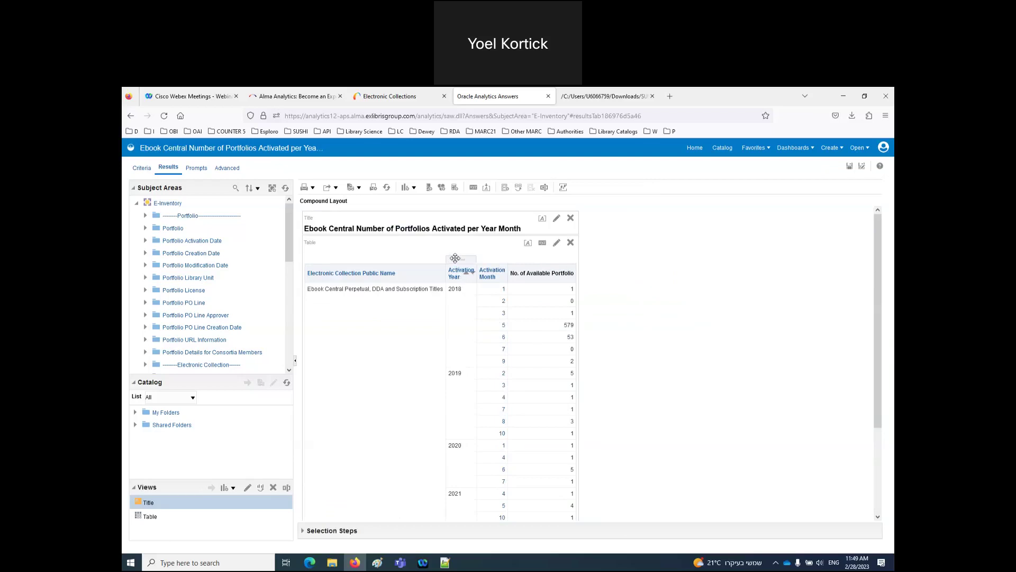
Show a subtotal after the values of the Electronic Collection Public Name column and check it at the table's end.
right_click(378, 261)
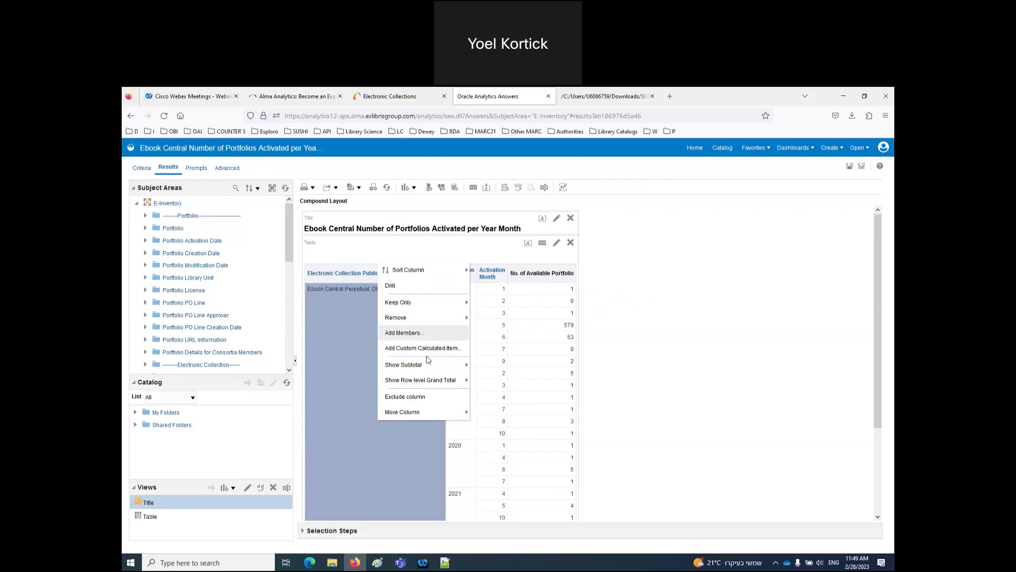
mouse_move(435, 373)
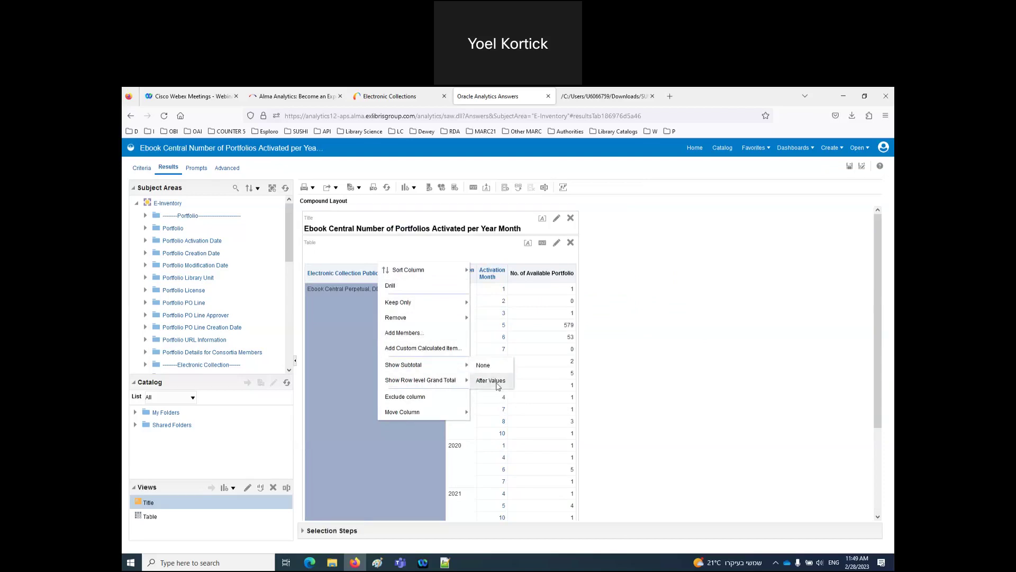
click(497, 382)
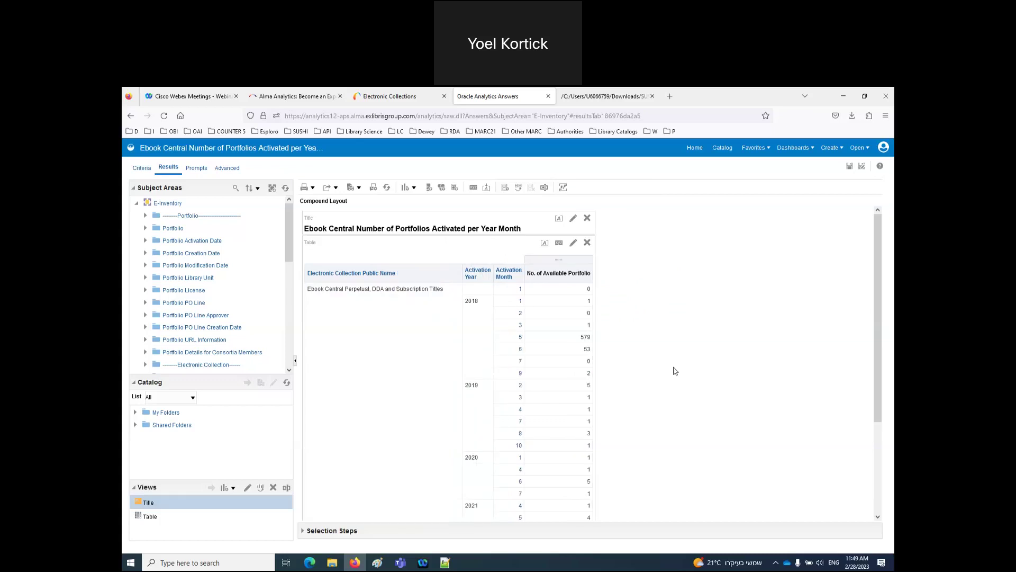
scroll(655, 355, down, 5)
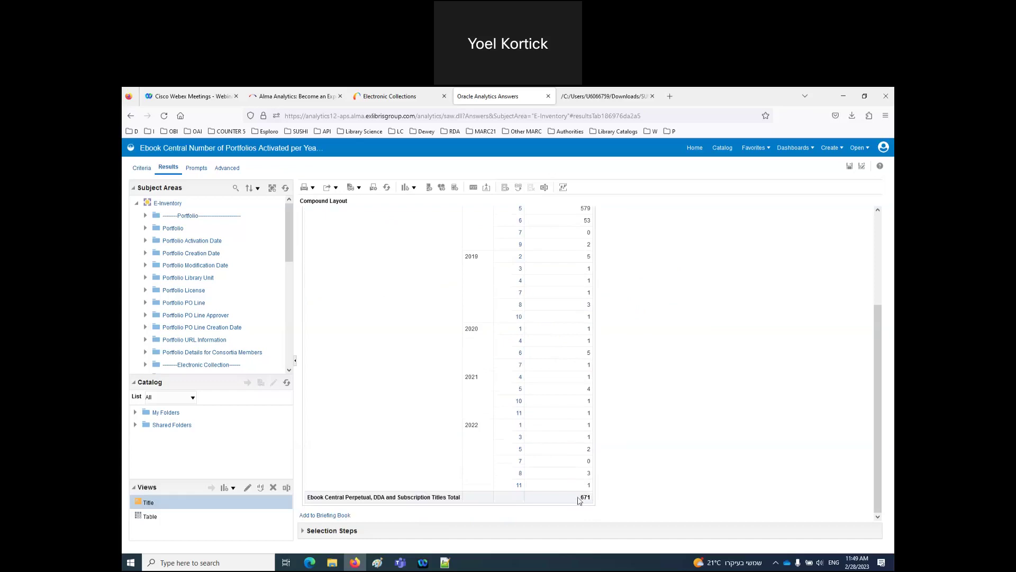
scroll(650, 492, up, 5)
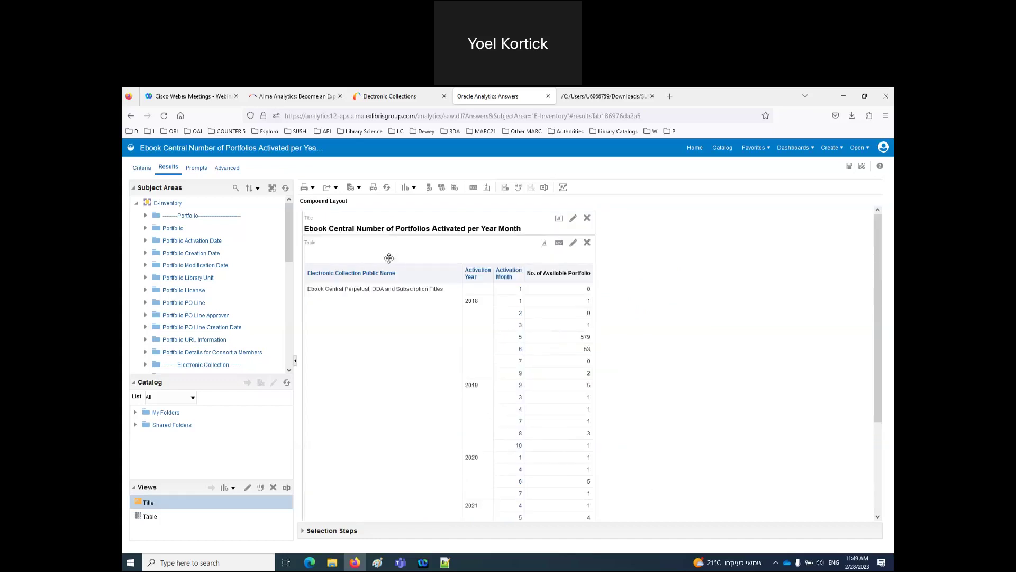
Try a row-level grand total after the values of the Electronic Collection Public Name column and check it at the table's end.
right_click(389, 258)
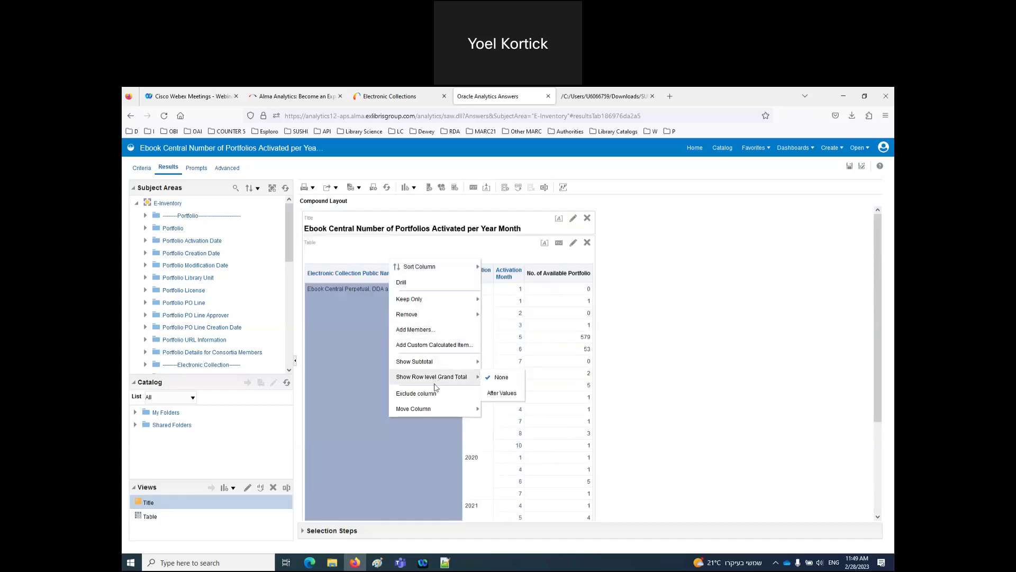
click(504, 394)
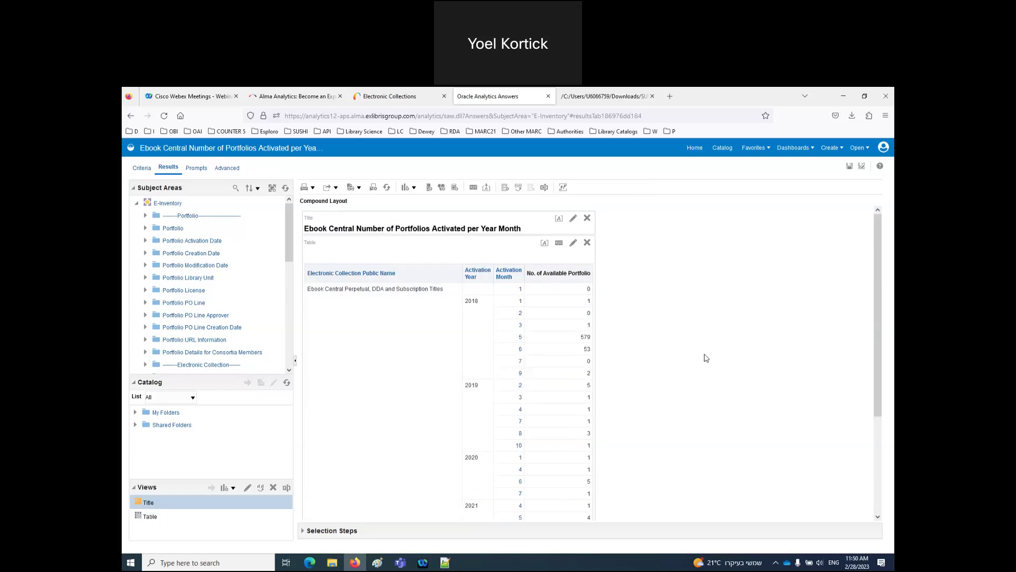
scroll(706, 358, down, 3)
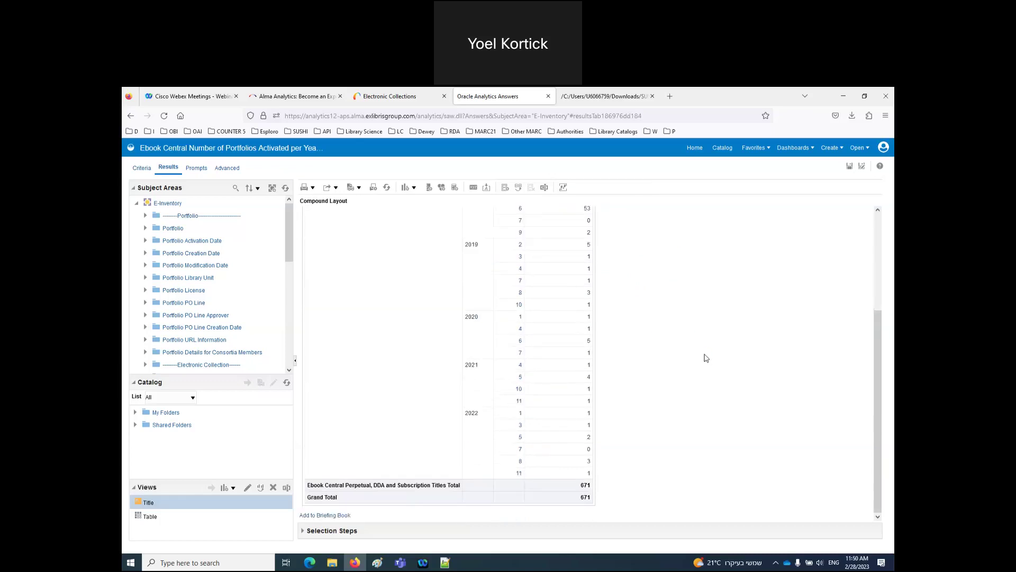
scroll(706, 358, up, 3)
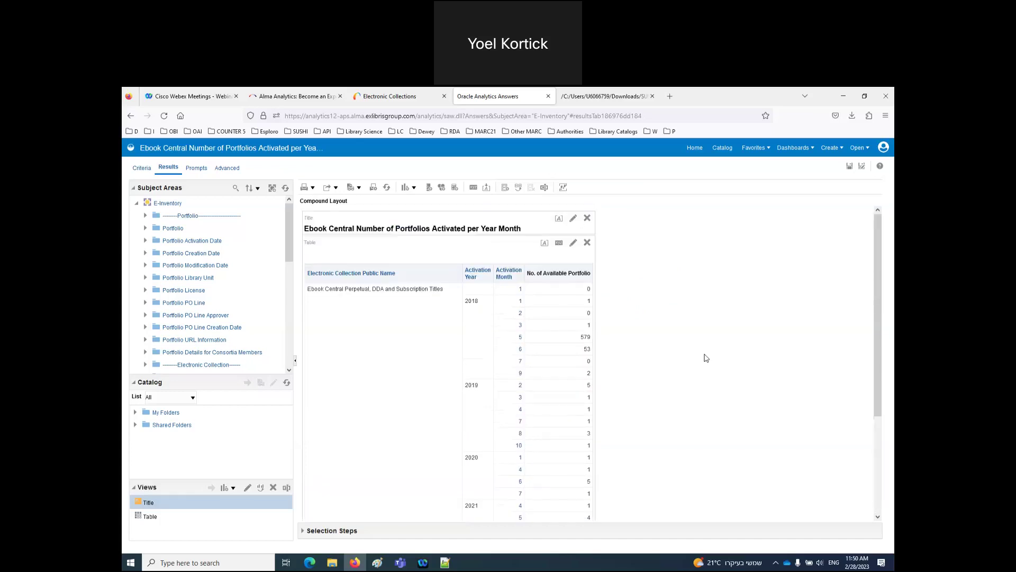
Set both the subtotal and the row-level grand total of the Electronic Collection Public Name column to None.
right_click(414, 260)
mouse_move(453, 362)
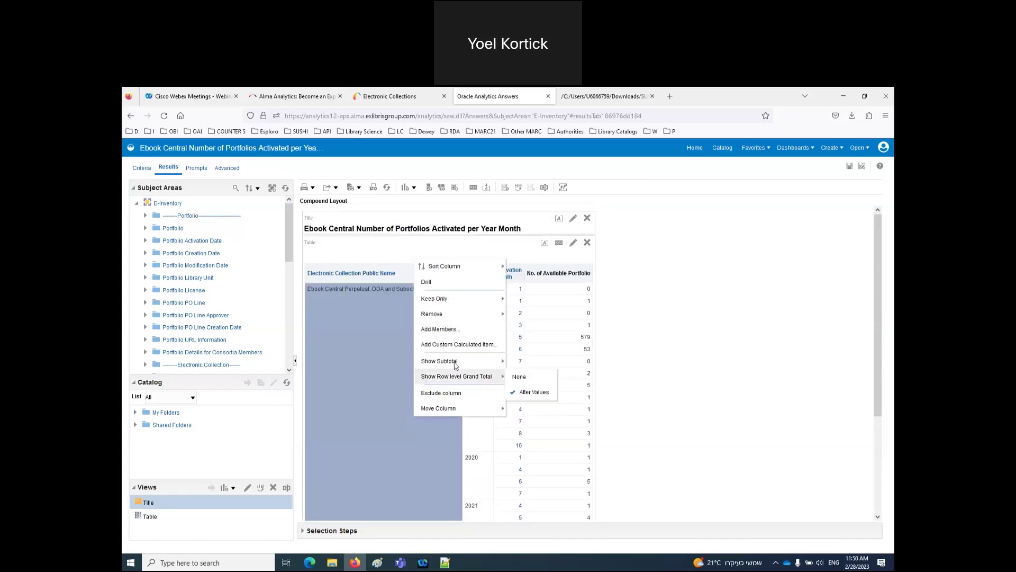
click(518, 361)
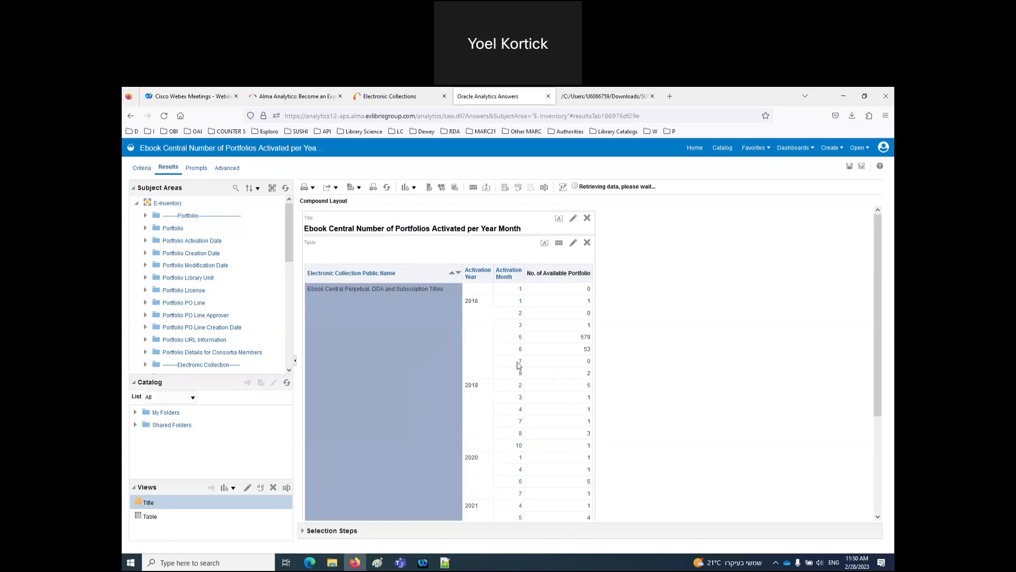
right_click(406, 263)
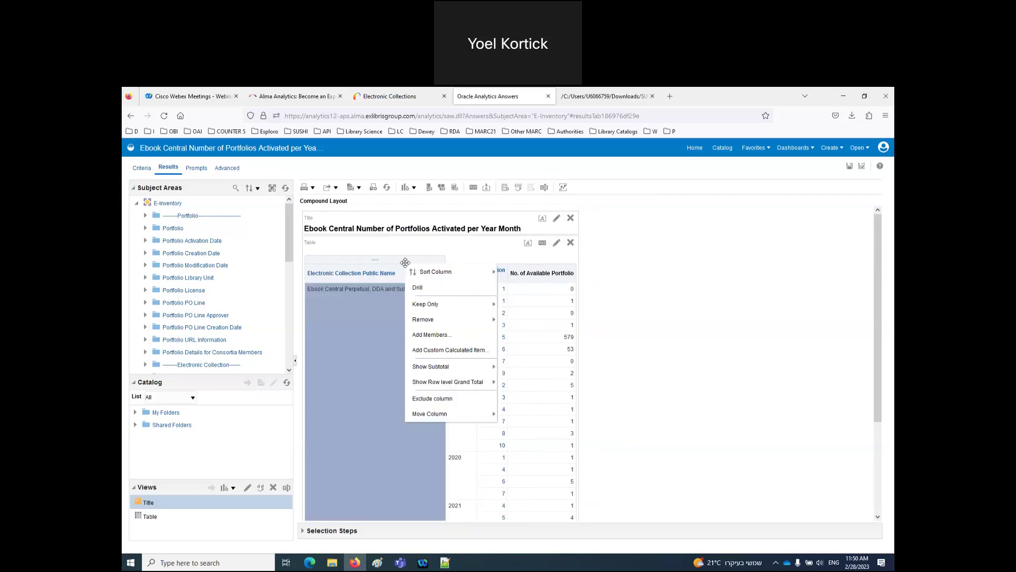
mouse_move(458, 387)
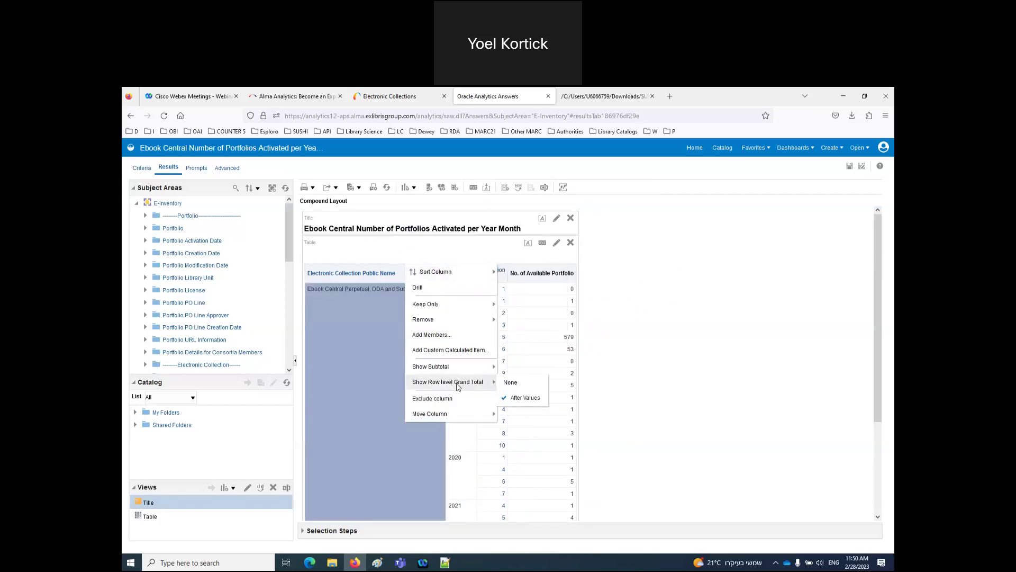
click(512, 382)
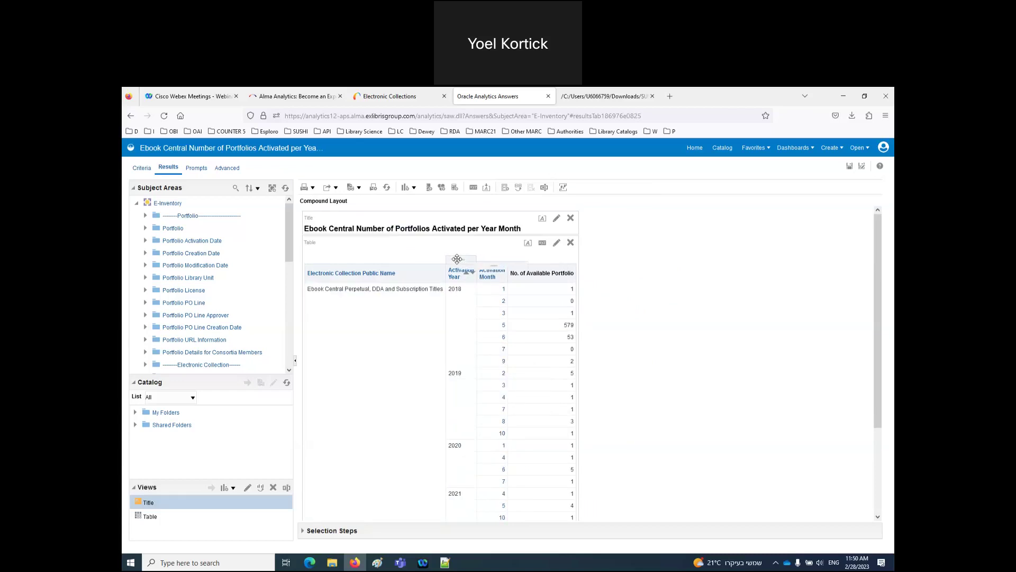
Try a subtotal after the values of the Activation Year column and review the yearly totals down the table.
right_click(459, 264)
mouse_move(524, 377)
click(569, 377)
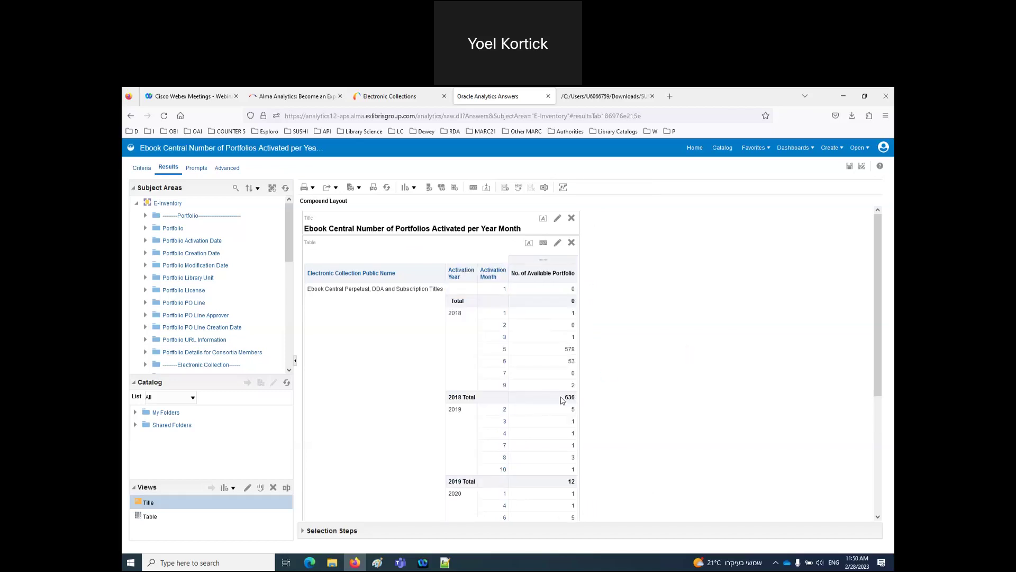
scroll(566, 405, down, 2)
scroll(601, 411, down, 2)
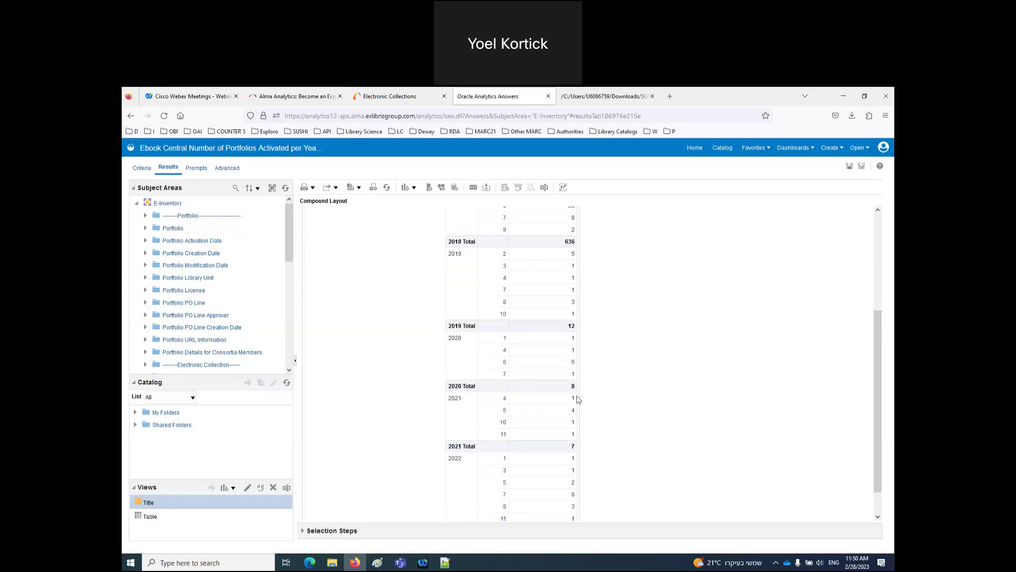
scroll(582, 416, up, 2)
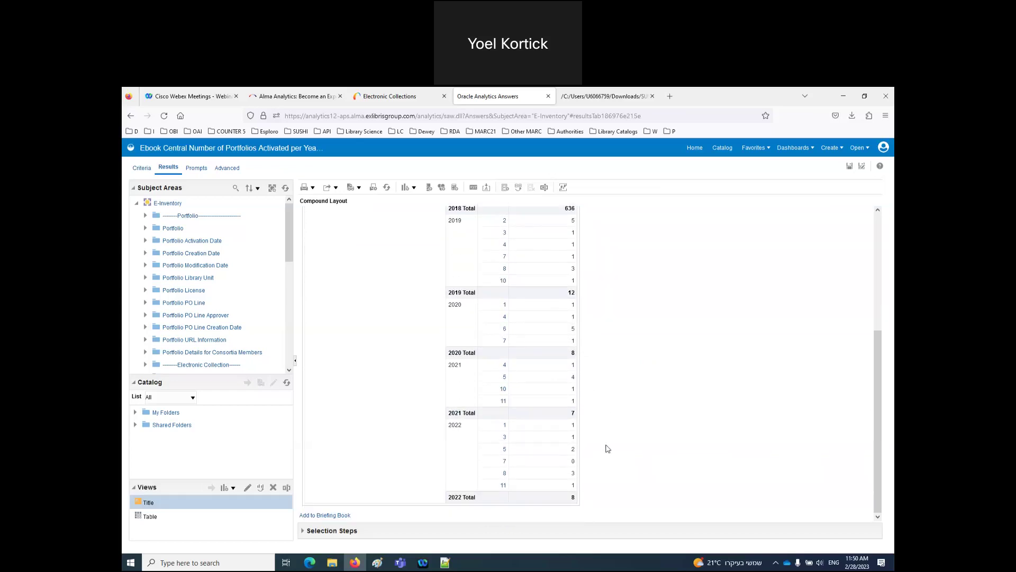
scroll(609, 471, up, 2)
Set the subtotal of the Activation Year column to None.
mouse_move(458, 258)
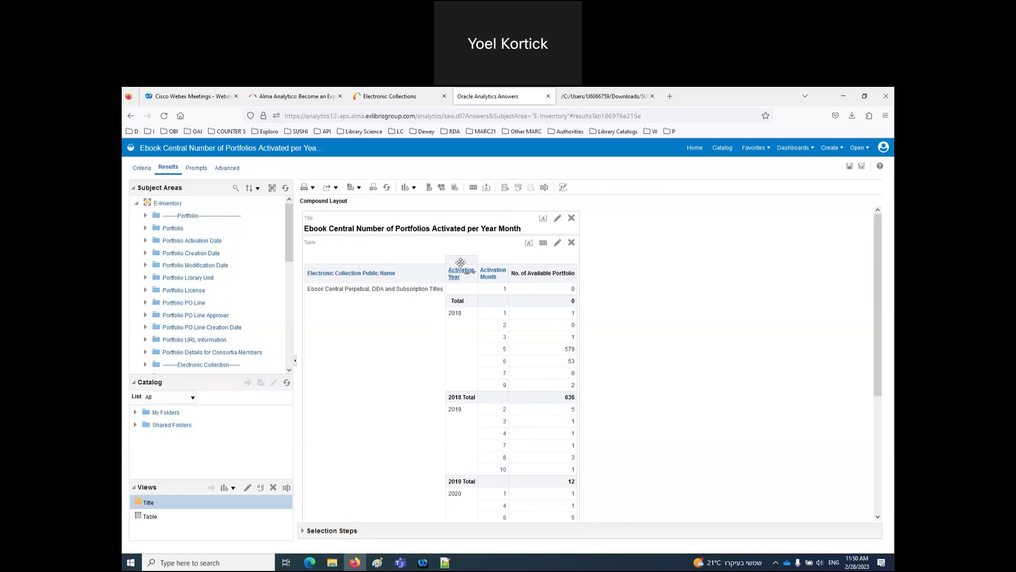
right_click(458, 259)
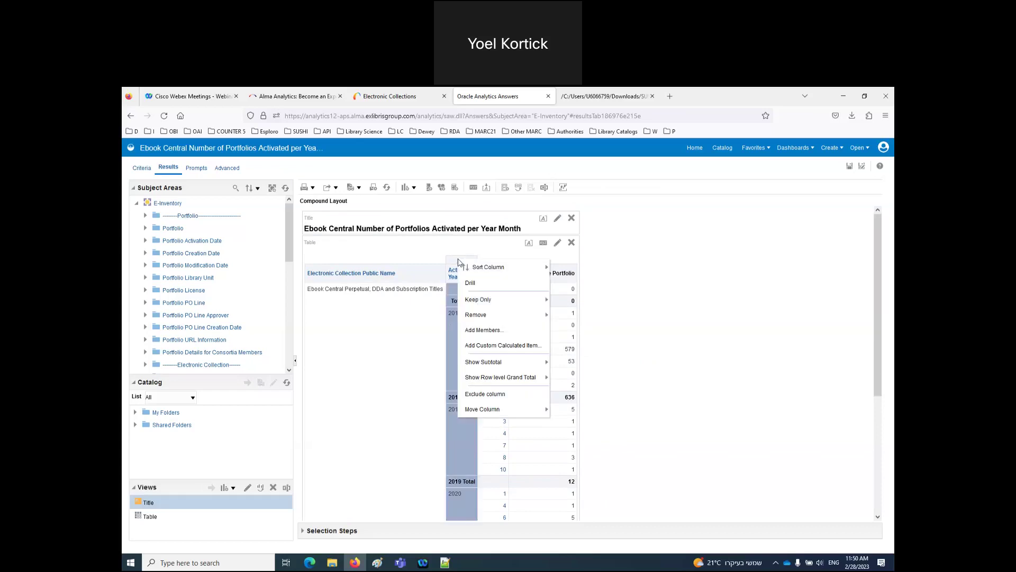
mouse_move(499, 363)
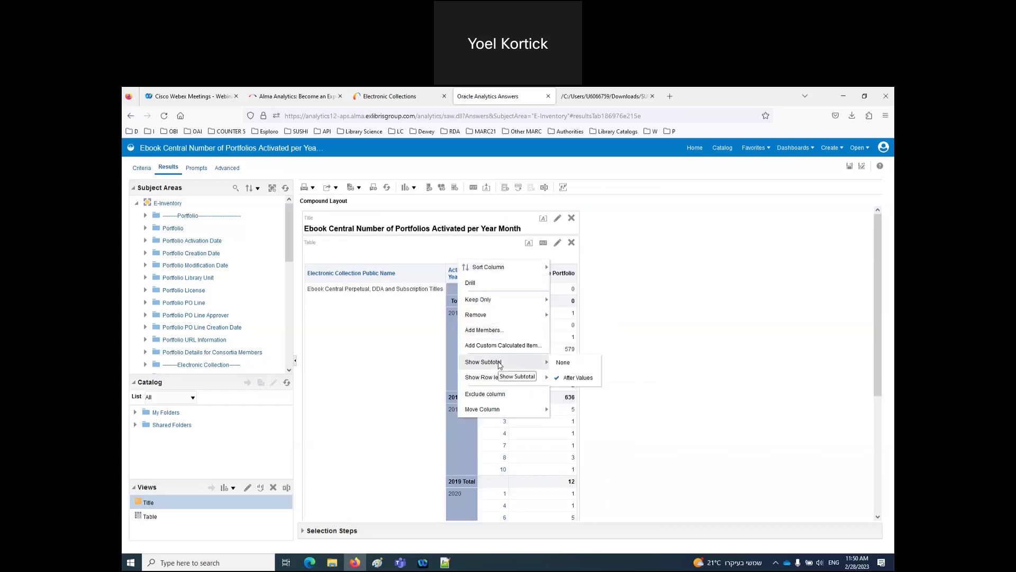
click(623, 329)
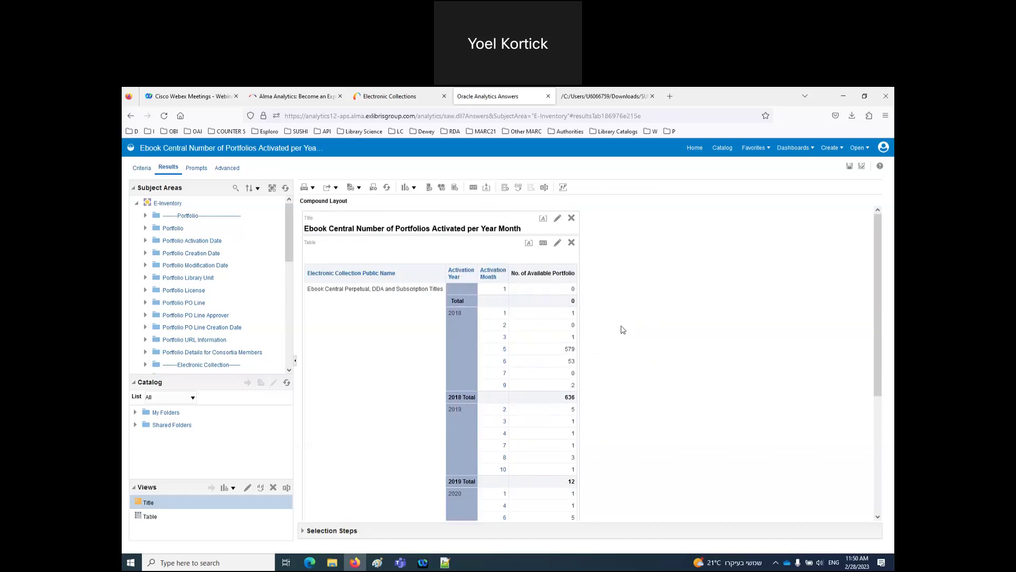
right_click(457, 260)
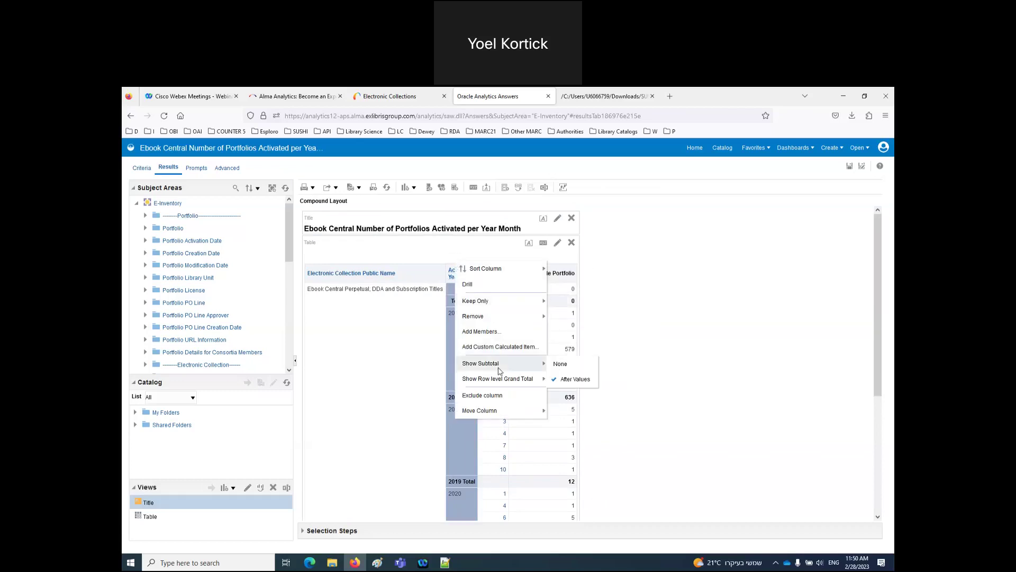
click(560, 363)
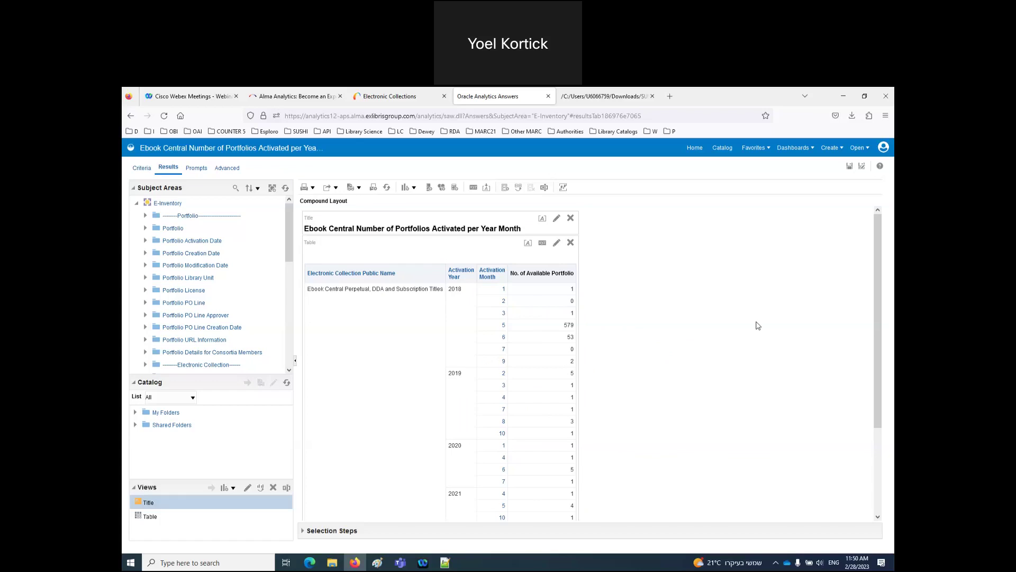
Add a Performance Tile view to the compound layout and place it between the title and the table.
click(414, 188)
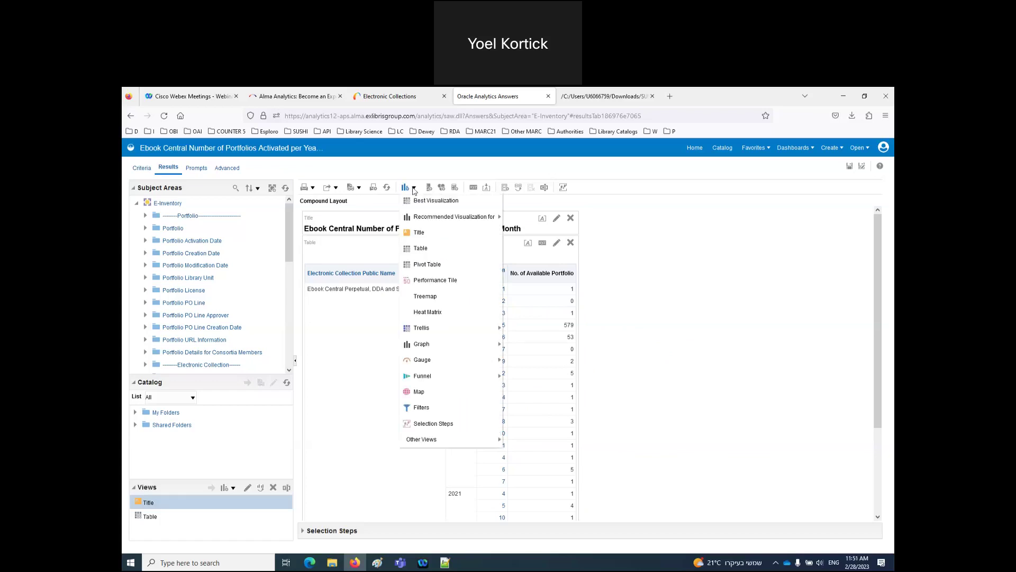
click(630, 265)
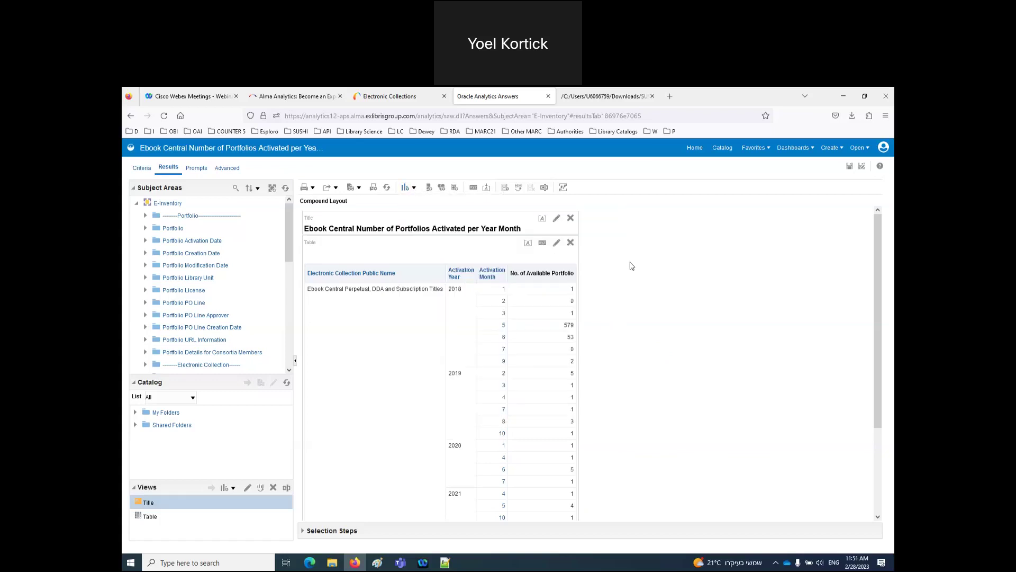
click(415, 189)
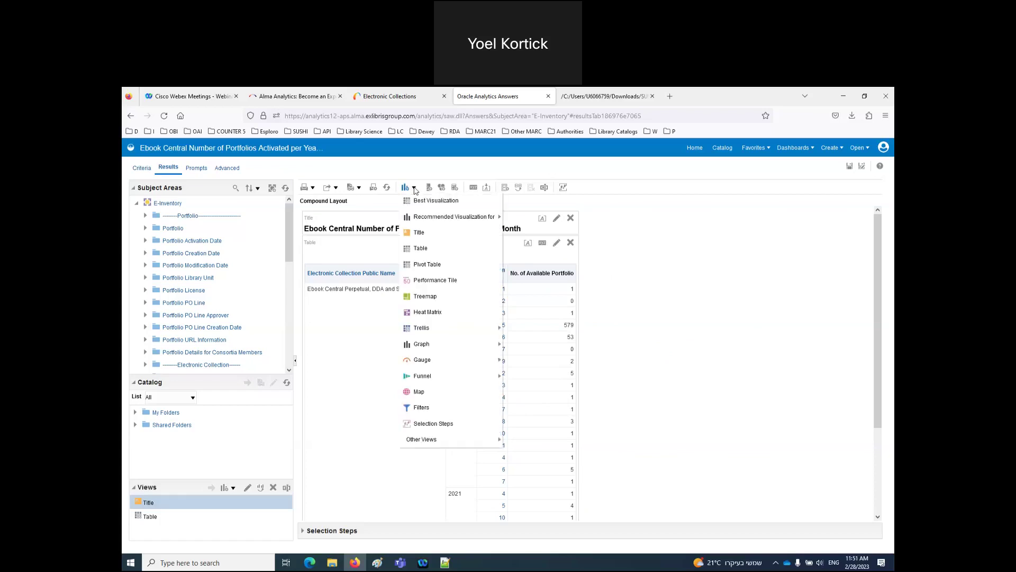
click(435, 280)
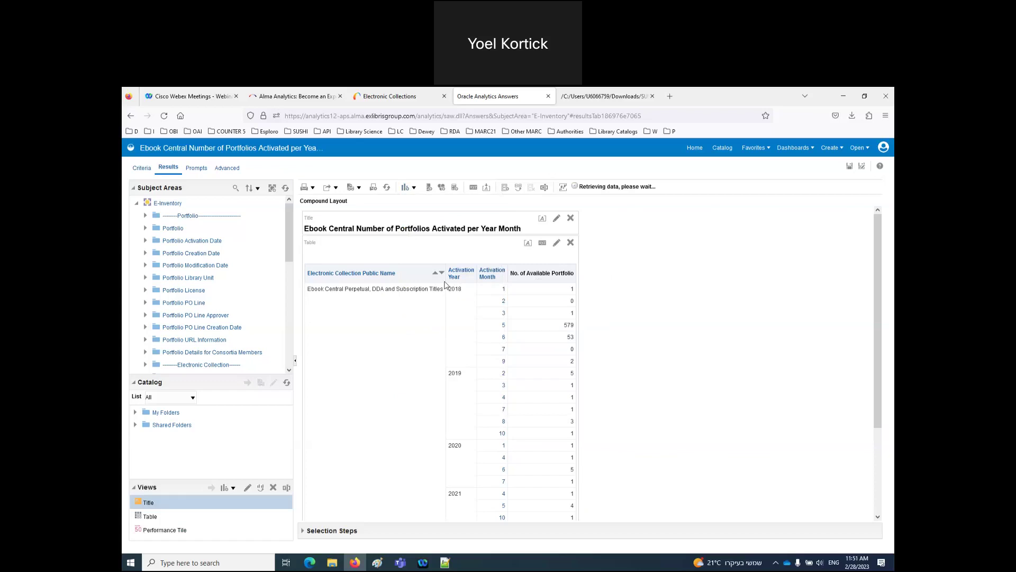
scroll(688, 318, down, 3)
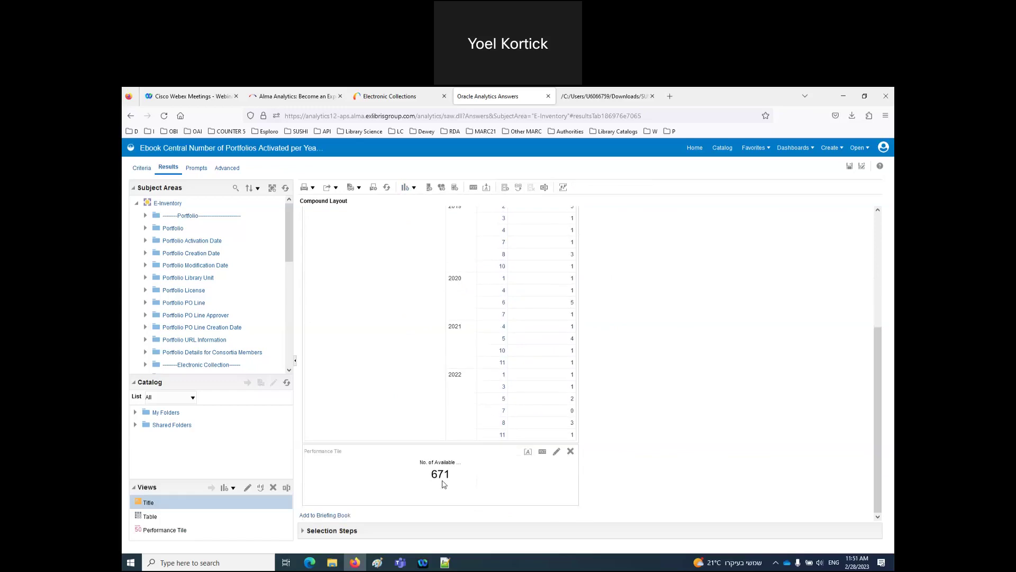
drag(453, 454, 449, 242)
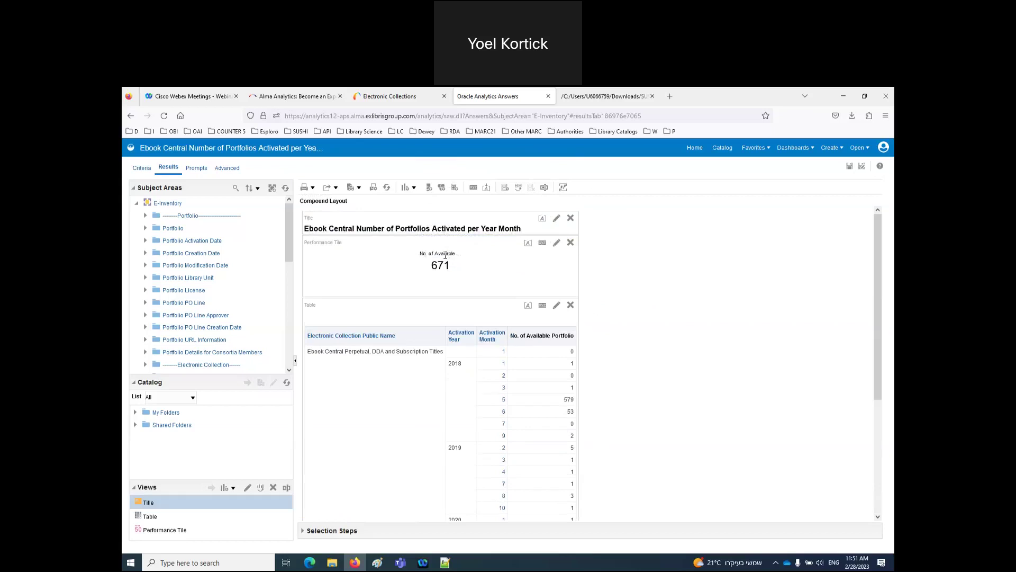
Increase the performance tile's width in its properties.
click(542, 244)
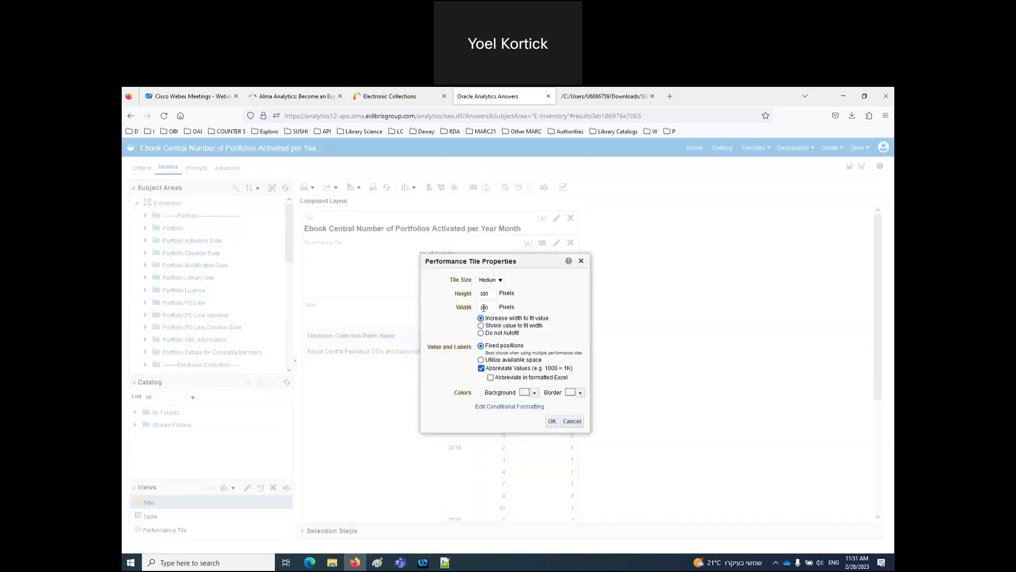
drag(482, 308, 471, 309)
click(552, 421)
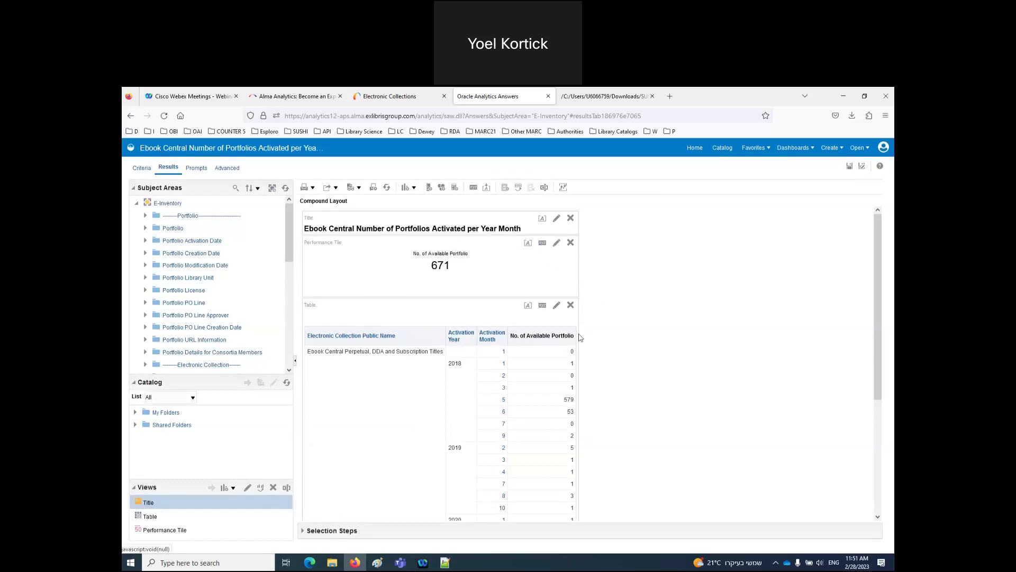
Show a row-level grand total after the values of the No. of Available Portfolio column and check it at the table's end.
click(558, 321)
mouse_move(603, 346)
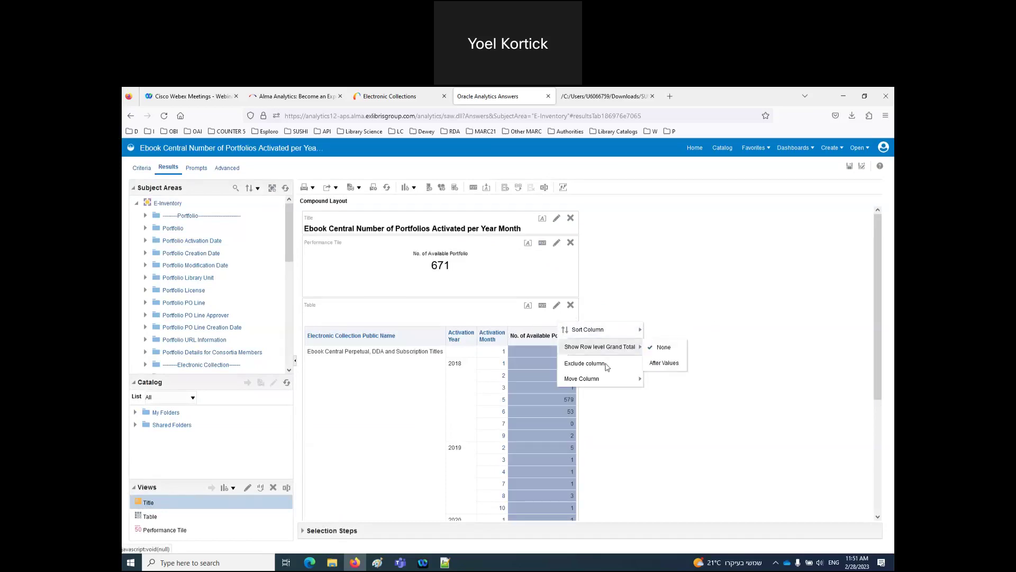
click(665, 362)
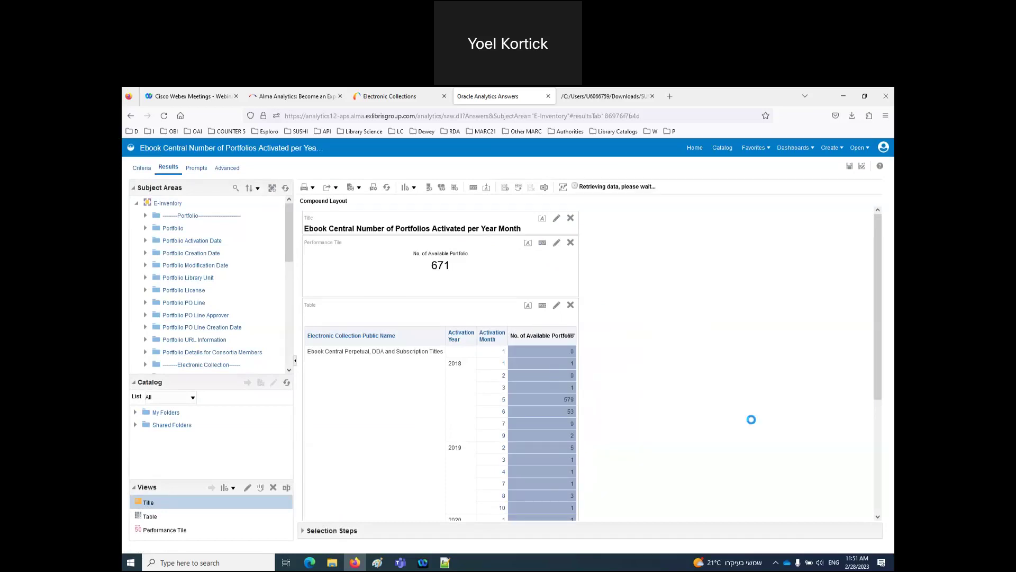
scroll(707, 435, down, 5)
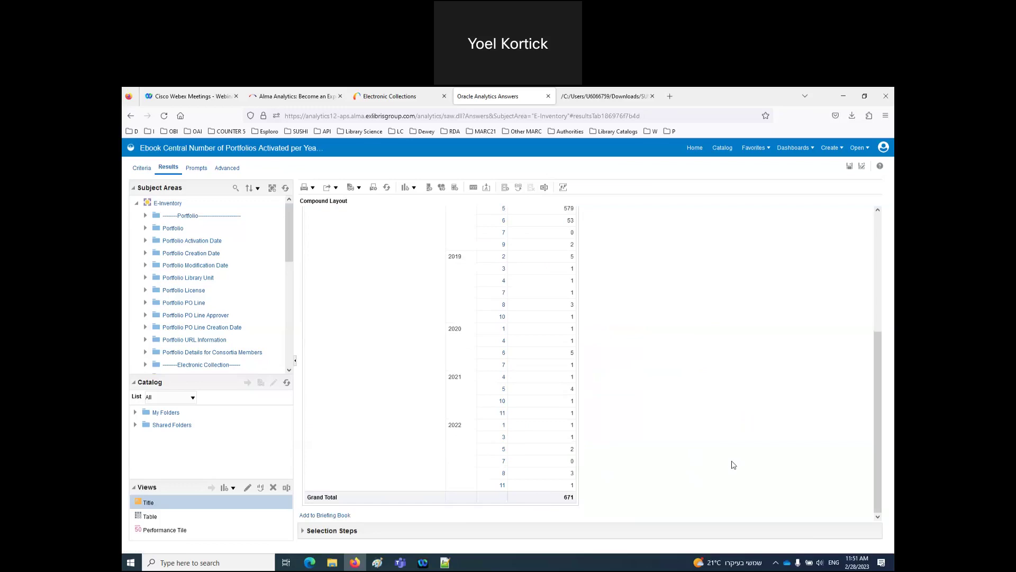
scroll(734, 464, up, 5)
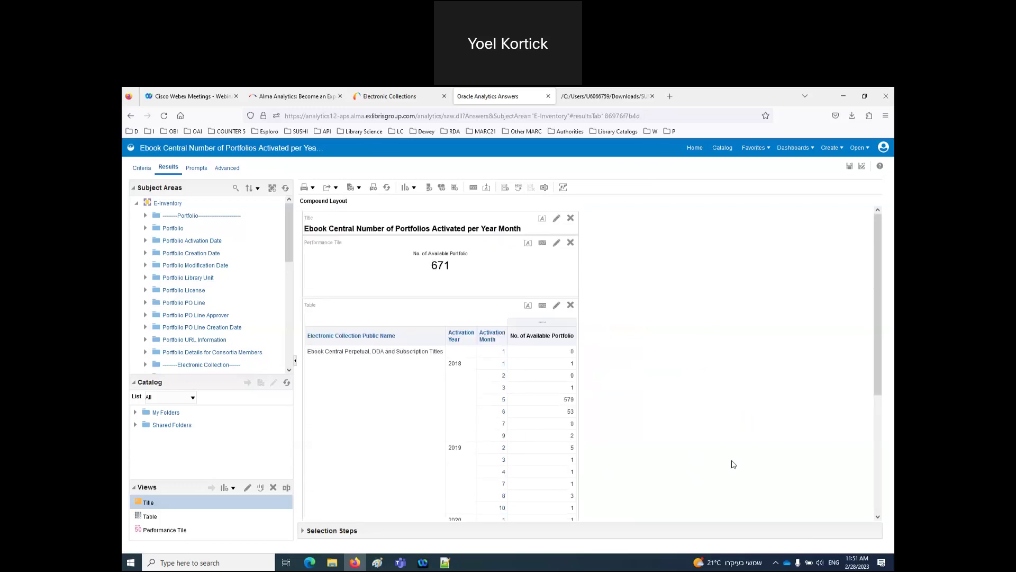
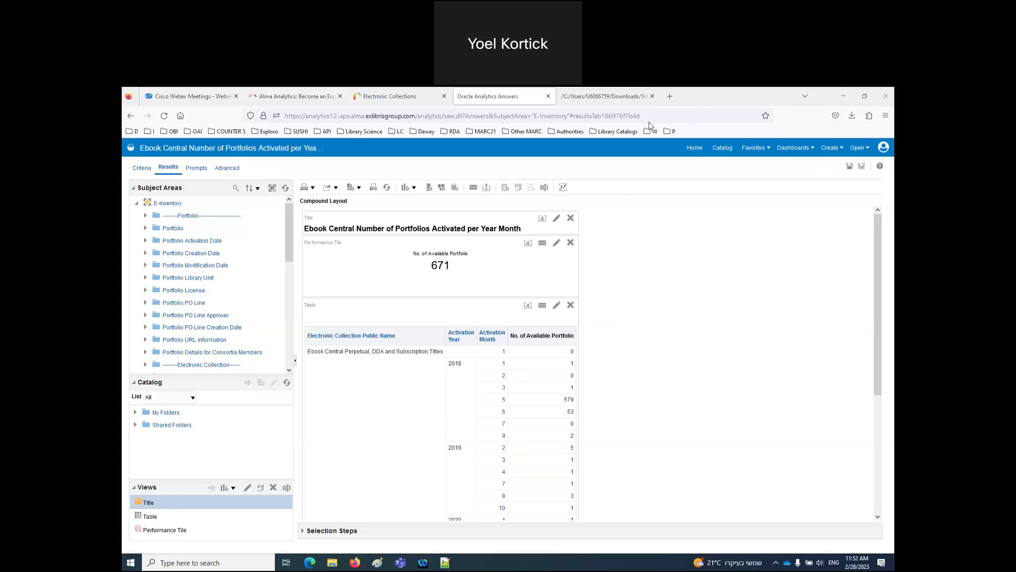
Switch to Alma, open Load Usage Data under Acquisitions and review which fields the uploaded files can be searched by.
click(394, 97)
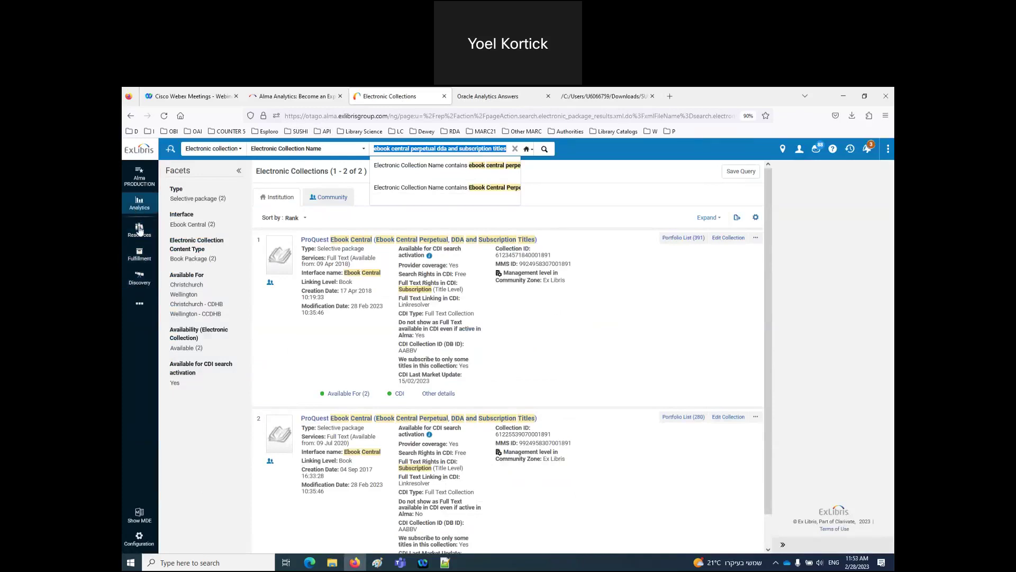
click(140, 307)
click(216, 307)
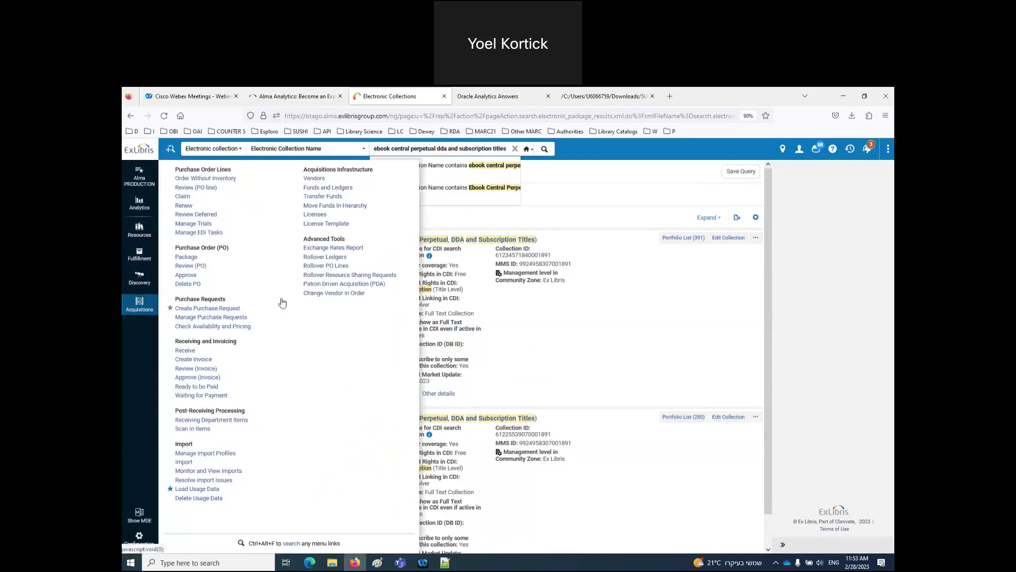
click(199, 489)
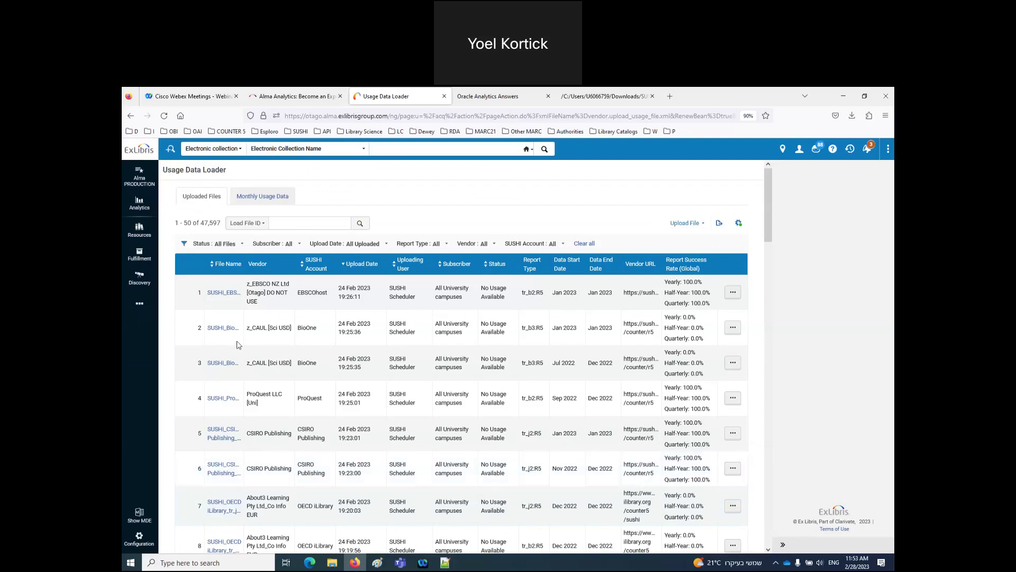
click(261, 226)
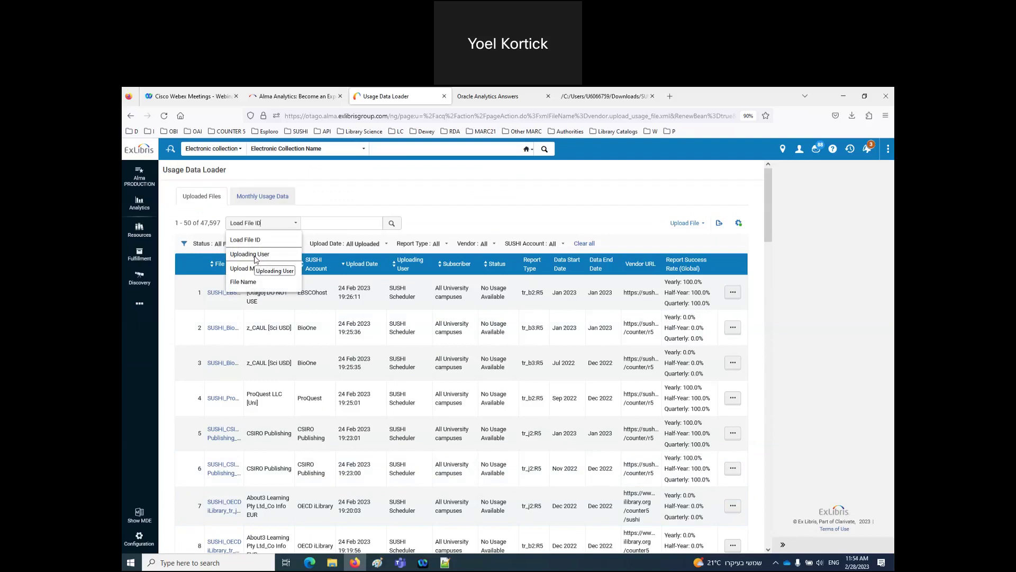
click(413, 228)
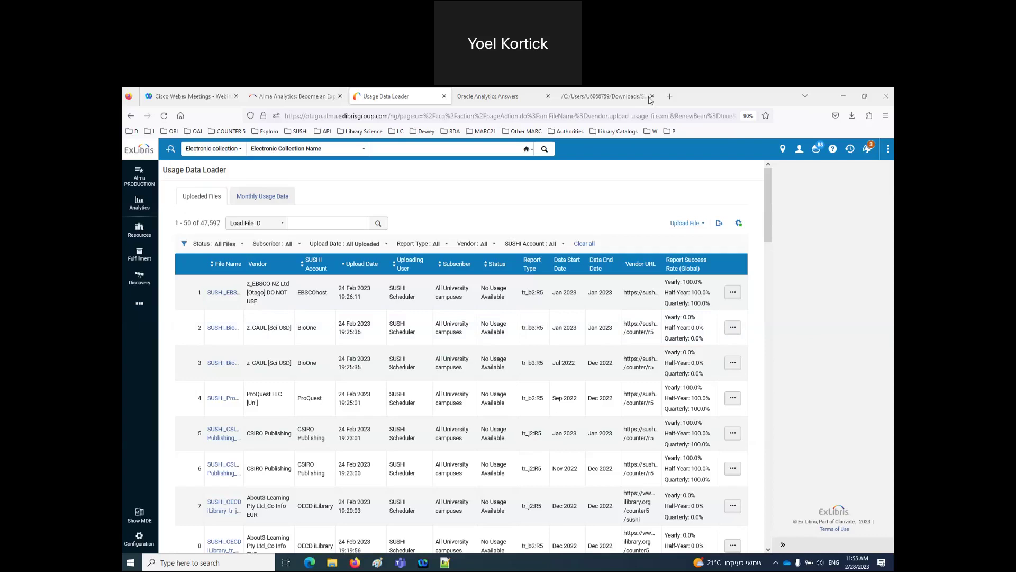
Return to Alma Analytics and leave the portfolio report for the Catalog.
click(468, 99)
click(722, 148)
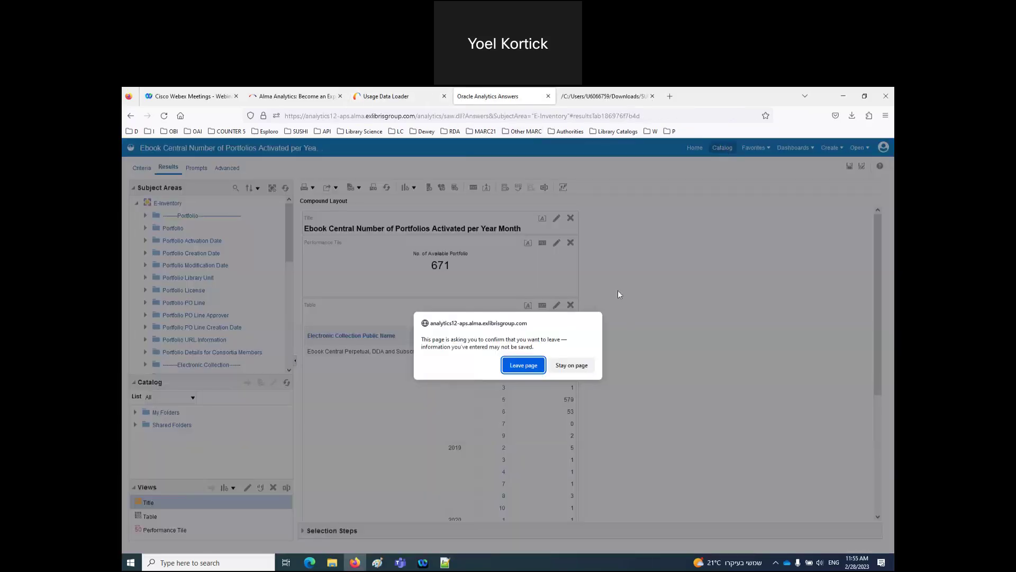
click(575, 366)
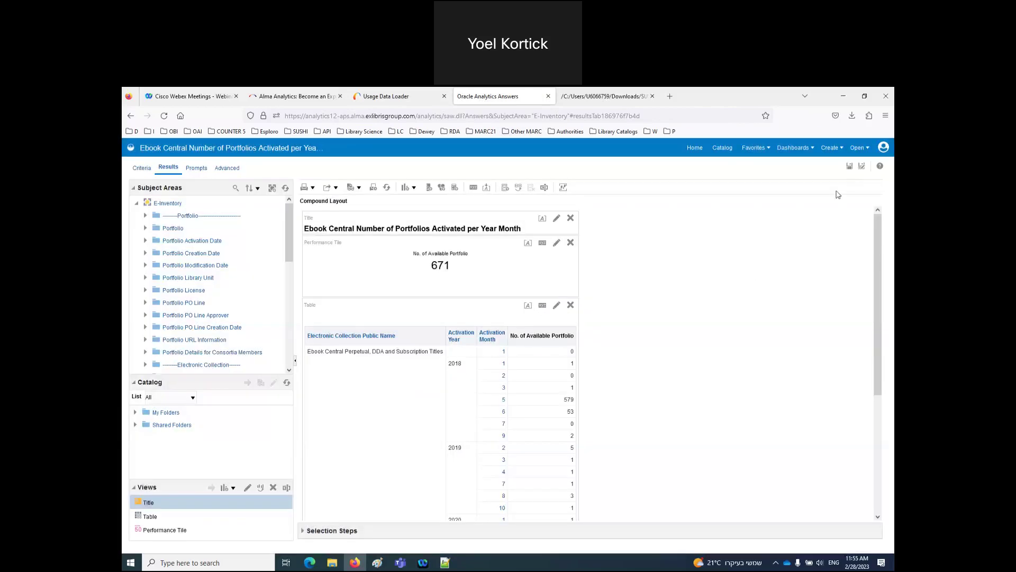
click(723, 152)
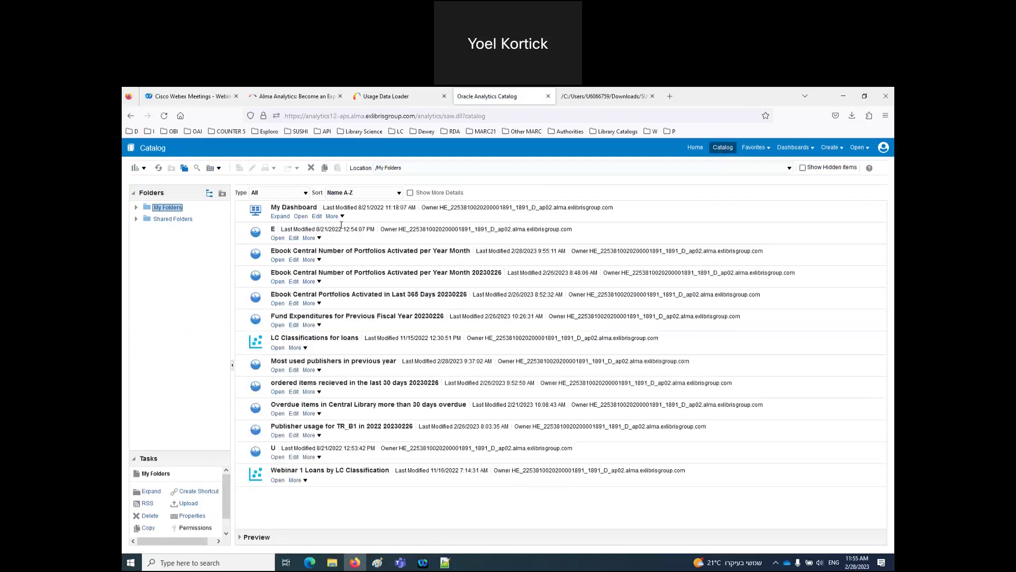
Open the Acquisitions - Claims Dashboard from Shared Folders/Alma/Acquisitions/Dashboards in the catalog.
click(136, 218)
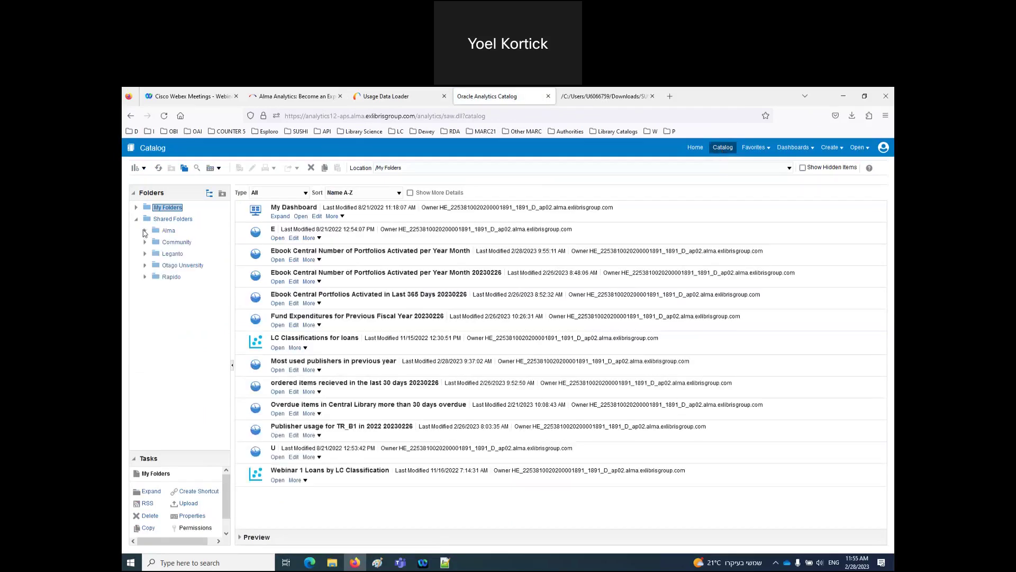
click(145, 230)
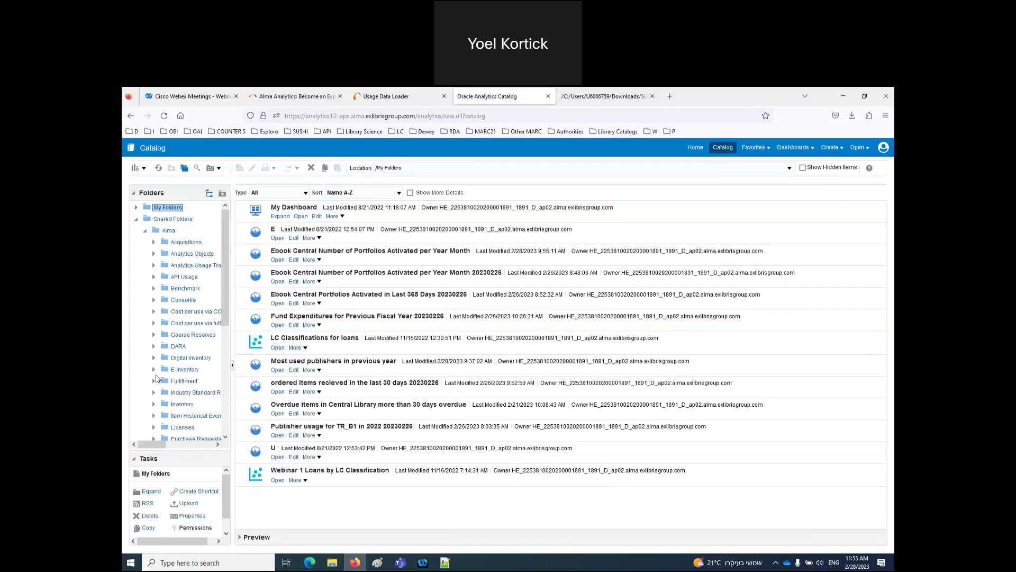
click(186, 243)
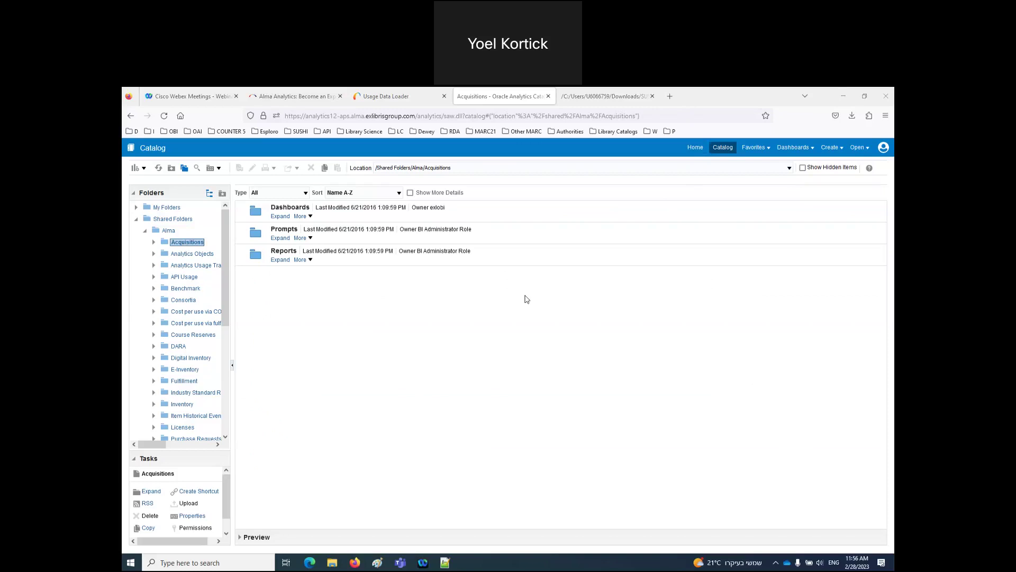
click(280, 216)
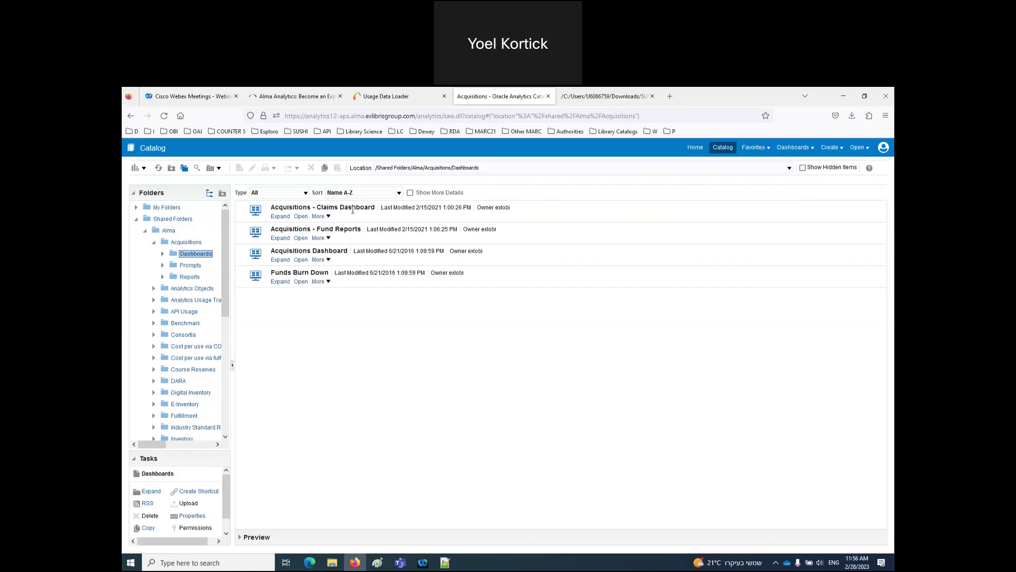
click(300, 217)
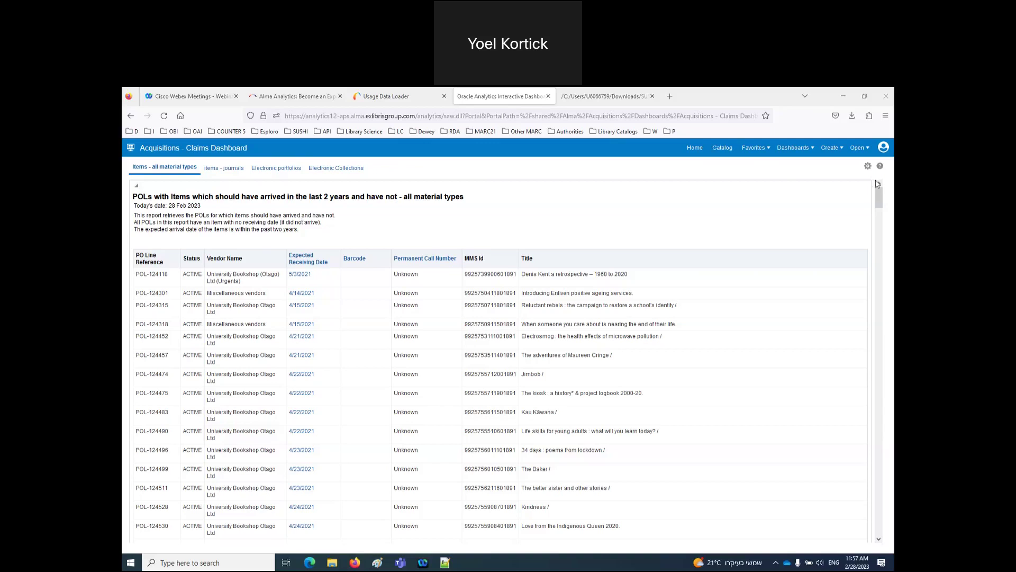
Read the description of the Items - all material types report and look through its list of PO lines.
click(300, 233)
drag(300, 233, 131, 226)
drag(137, 220, 134, 214)
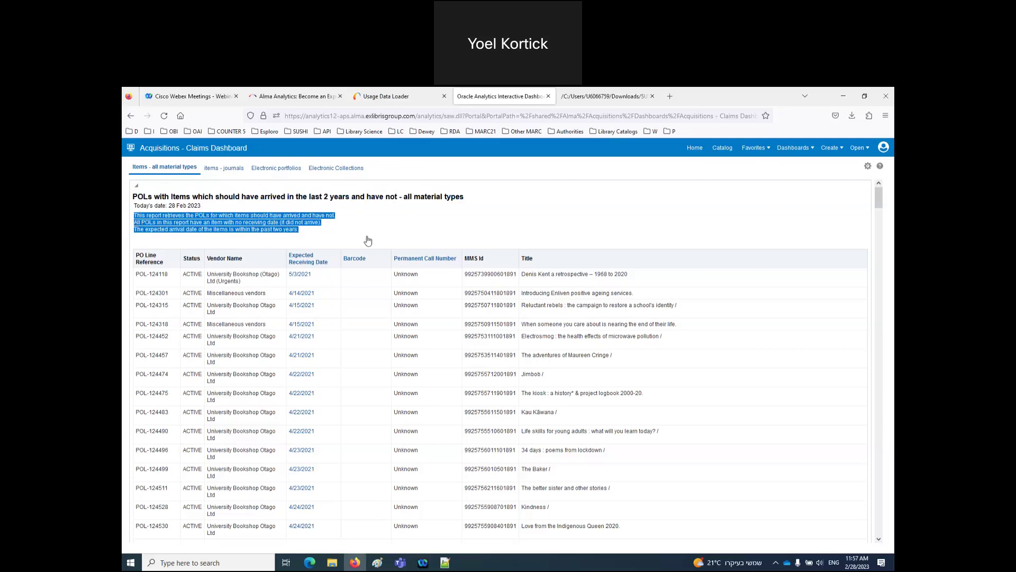
click(209, 215)
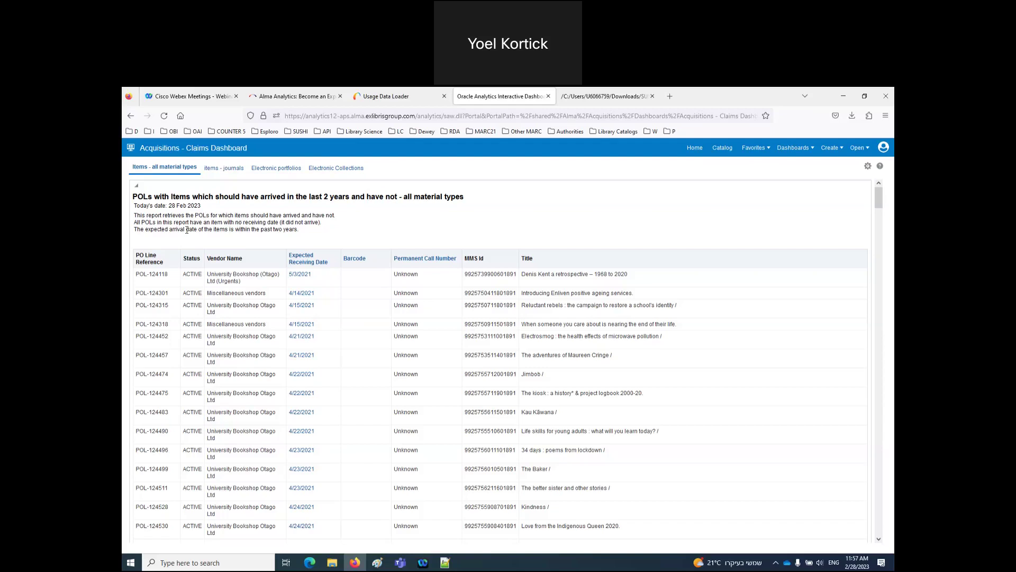
drag(169, 231, 343, 236)
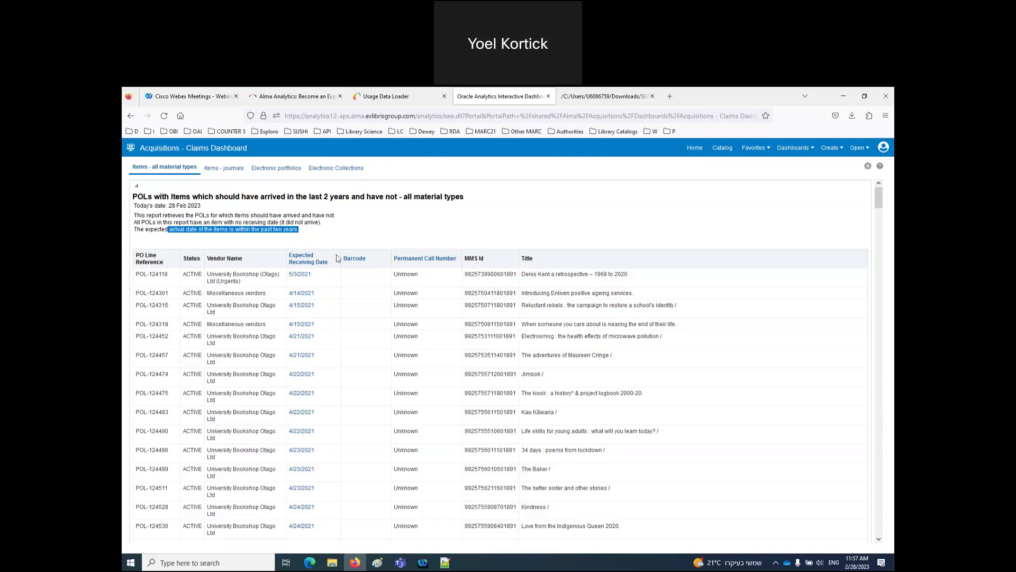
scroll(359, 315, down, 15)
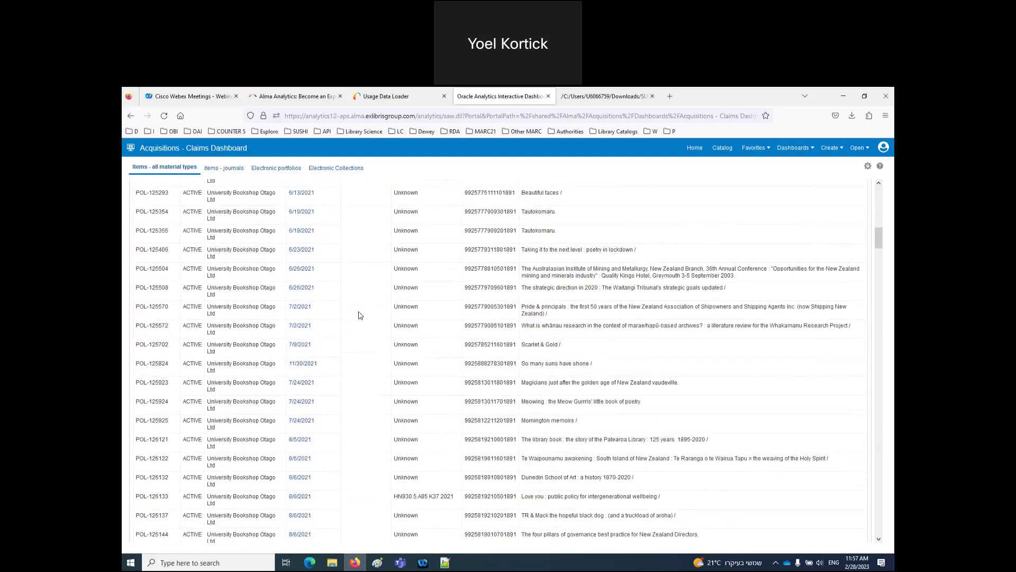
scroll(359, 316, up, 15)
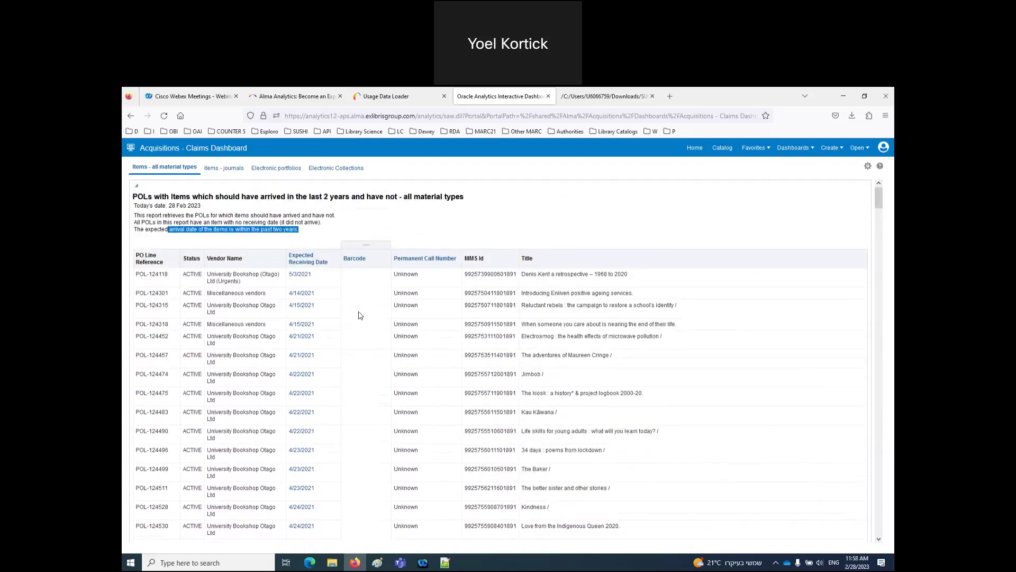
Copy the PO line reference from the report's first row and search for it in Alma's order lines.
click(159, 277)
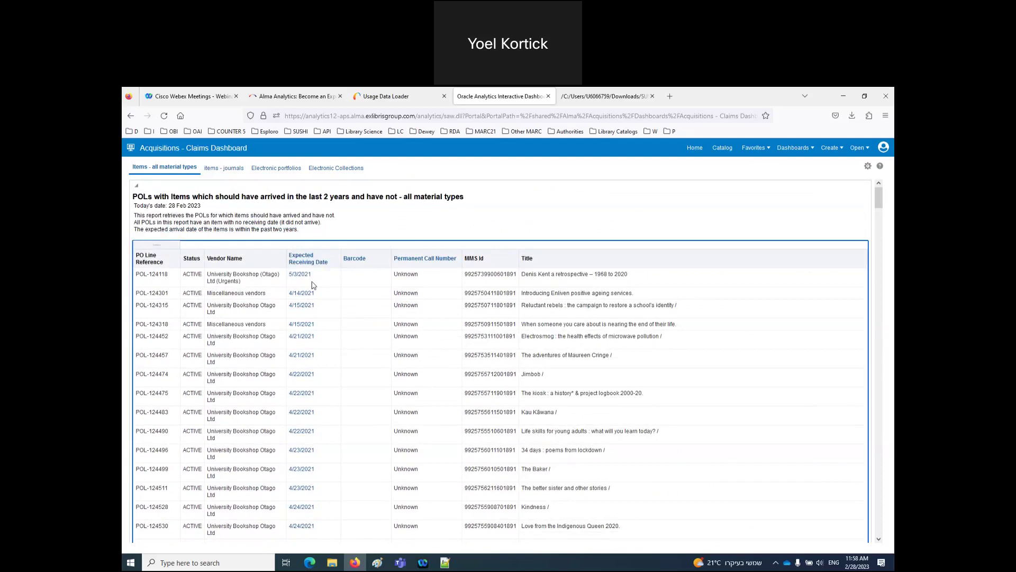
key(Down)
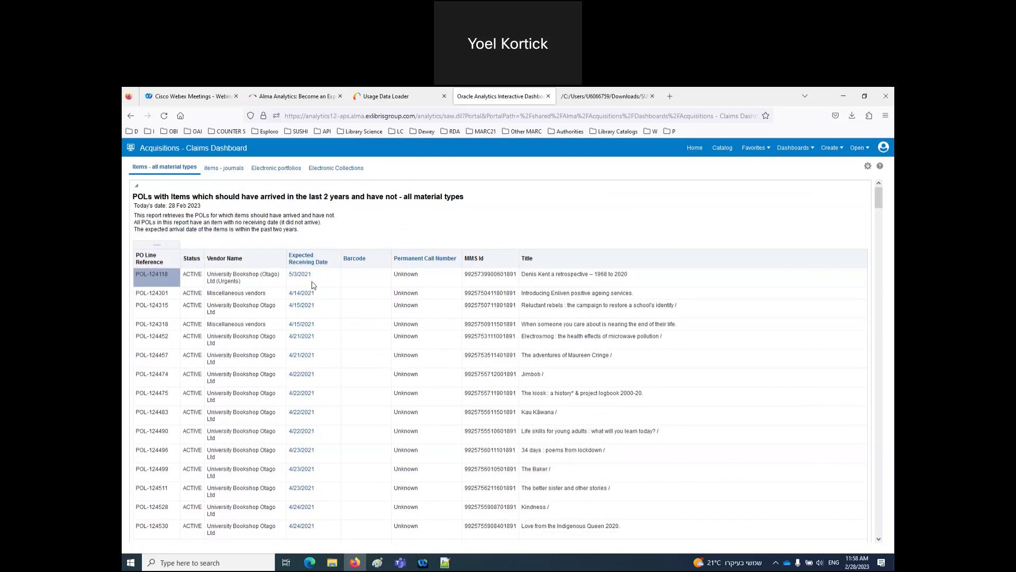
click(356, 99)
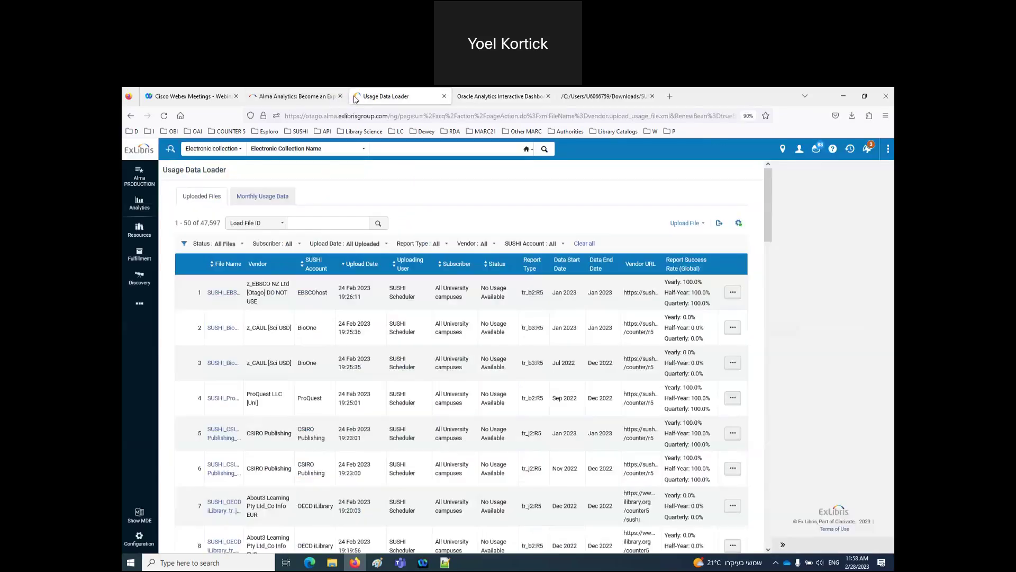
click(211, 148)
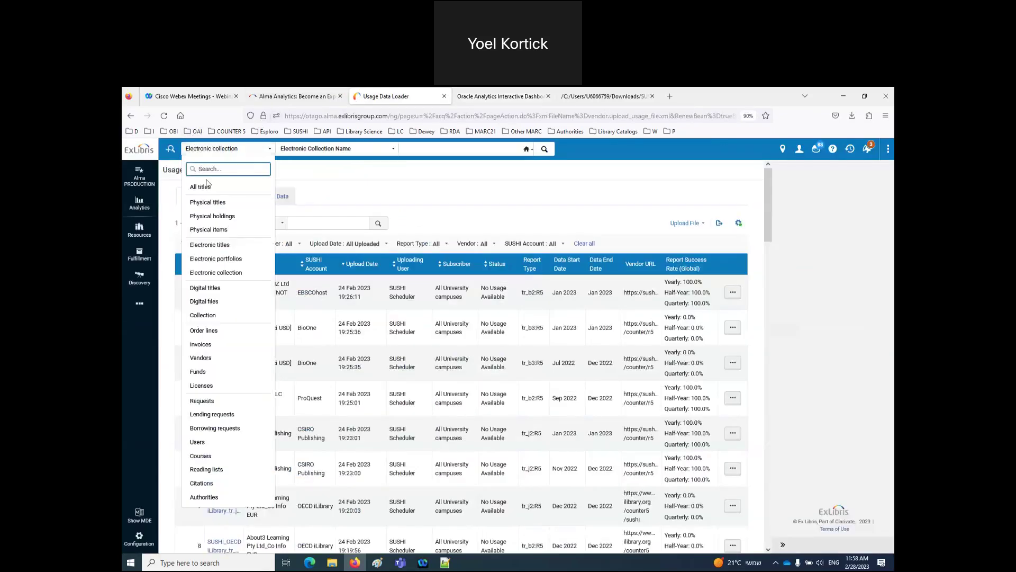
click(205, 331)
text(POL-124118)
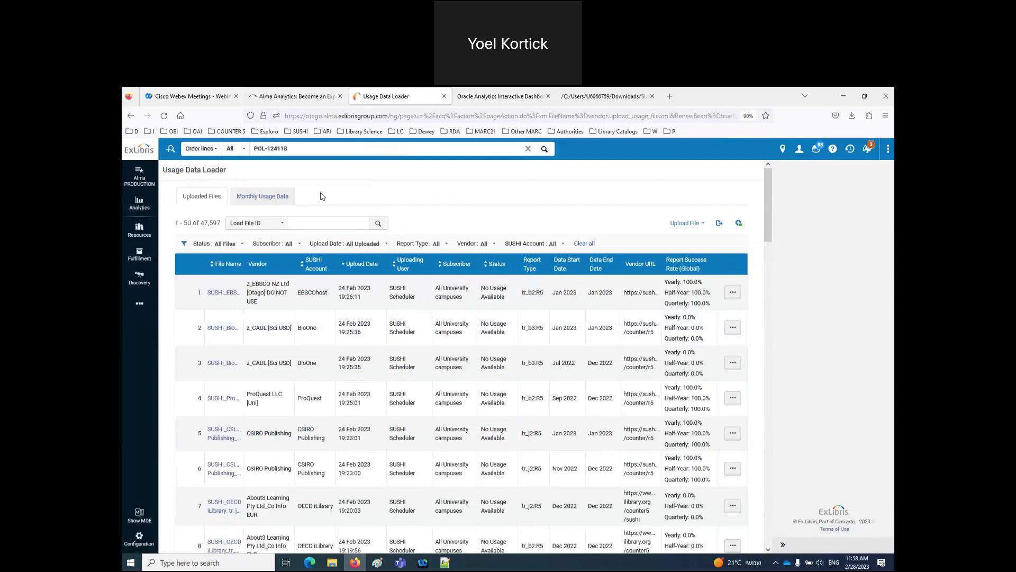
key(Return)
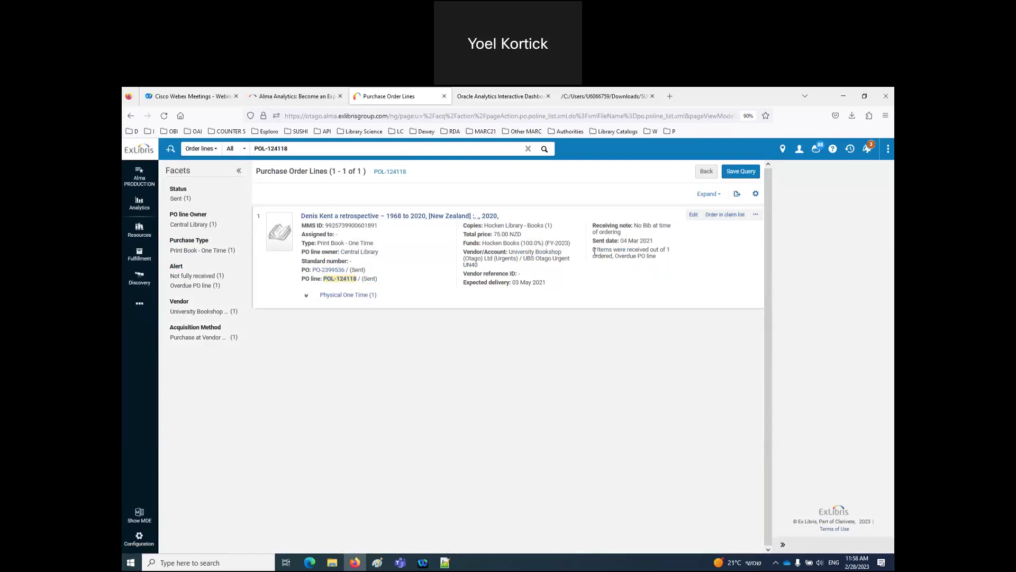
Compare the order line's receiving status and expected delivery date in Alma with its row in the Claims Dashboard.
drag(593, 249, 673, 257)
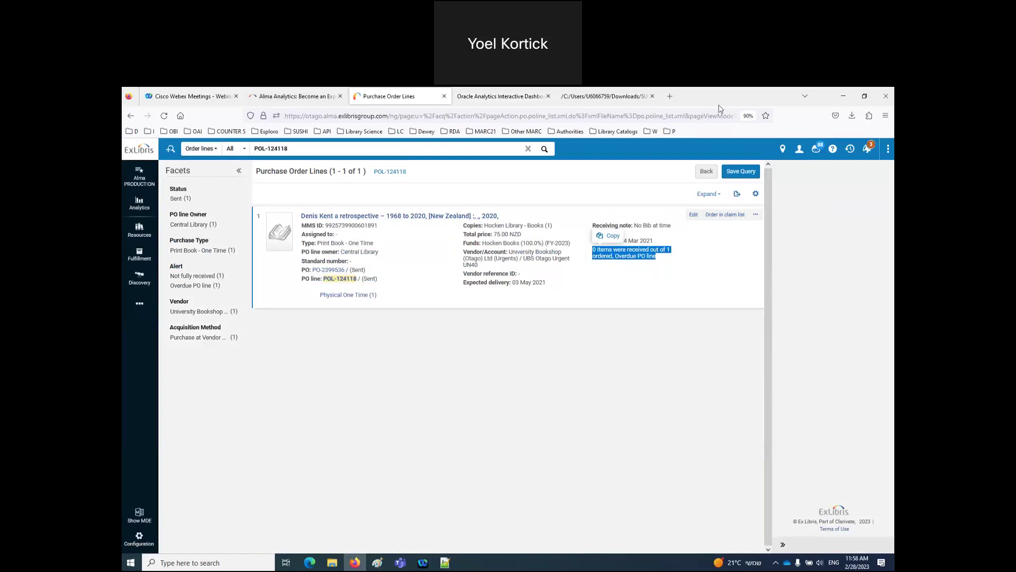
click(464, 98)
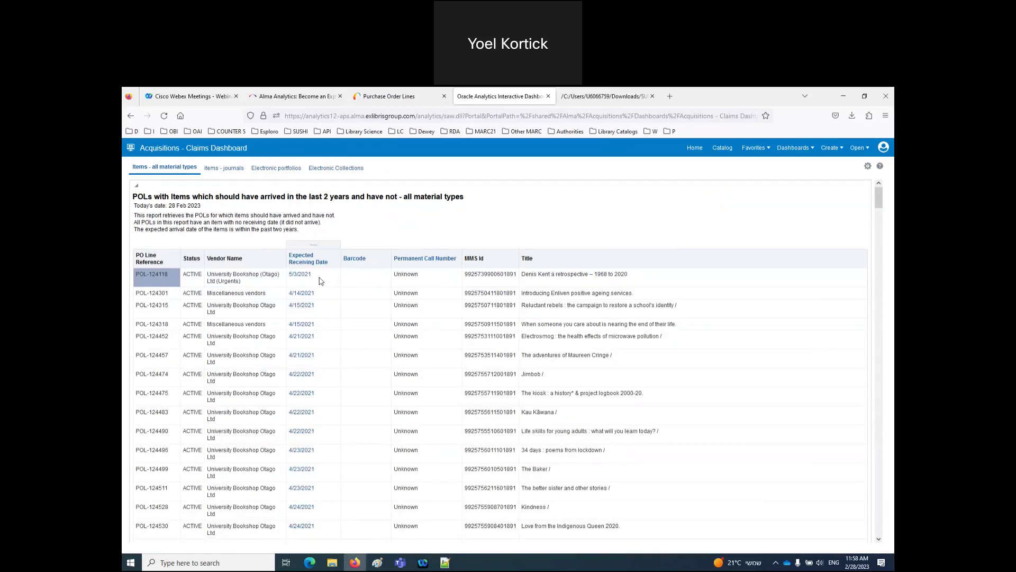
click(393, 96)
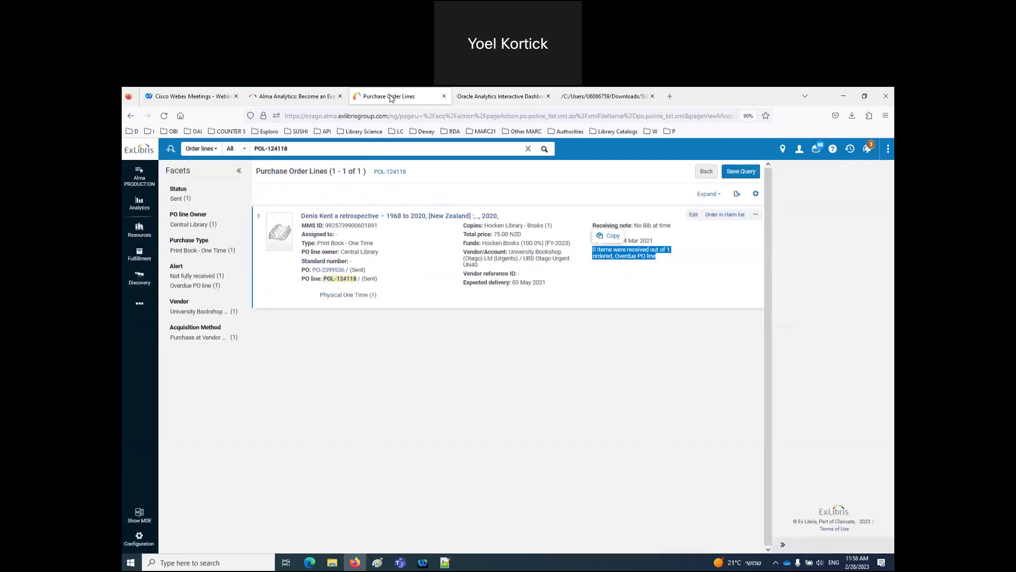
click(662, 291)
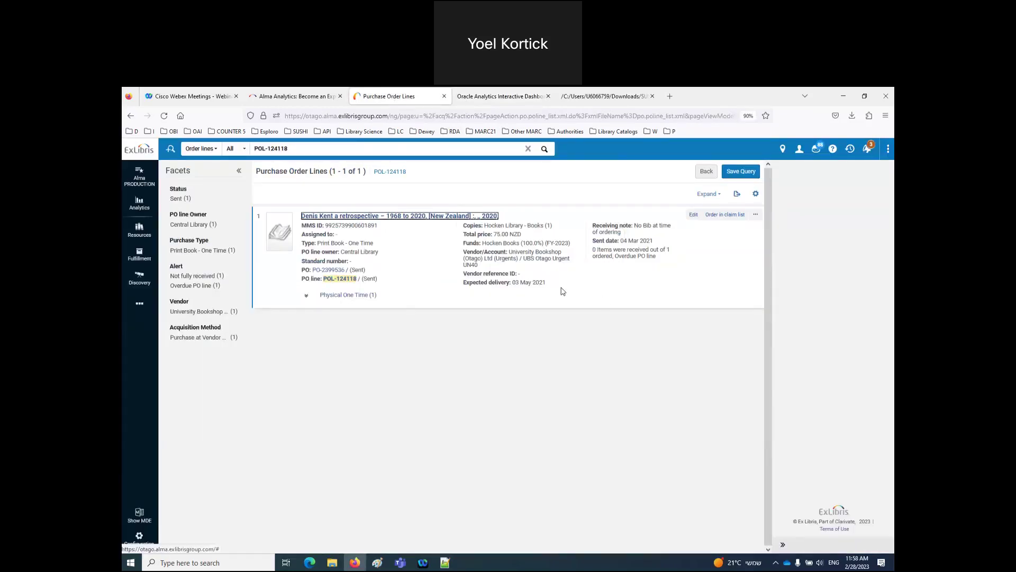
double_click(539, 282)
drag(518, 280, 461, 283)
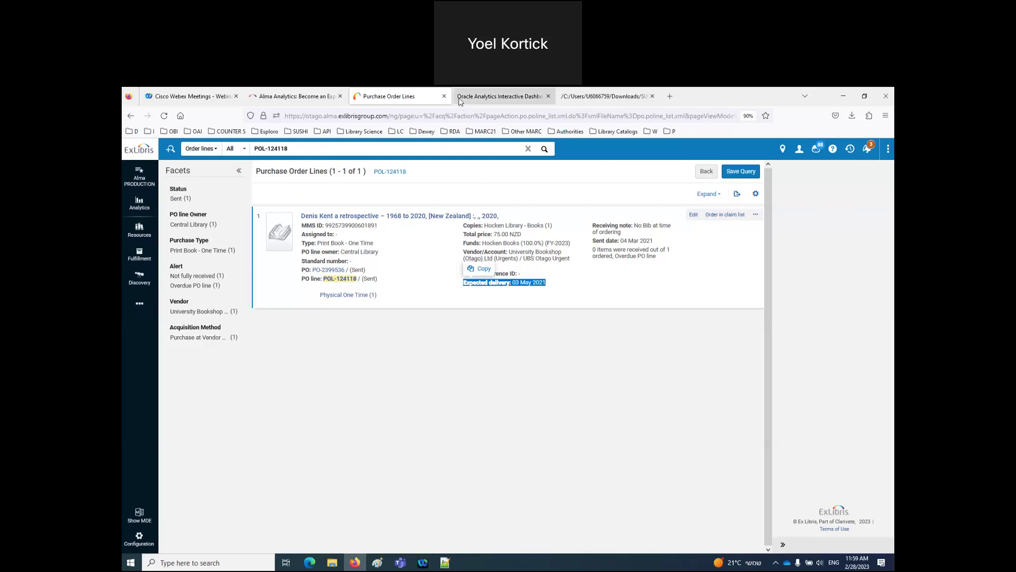
click(476, 96)
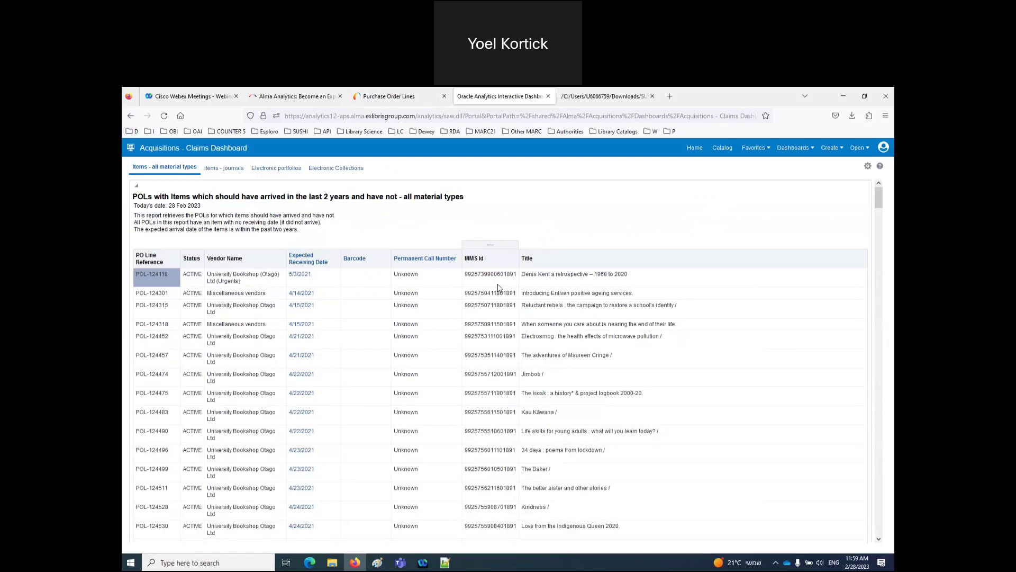
Open the dashboard's Items - journals page and read what it reports.
click(227, 168)
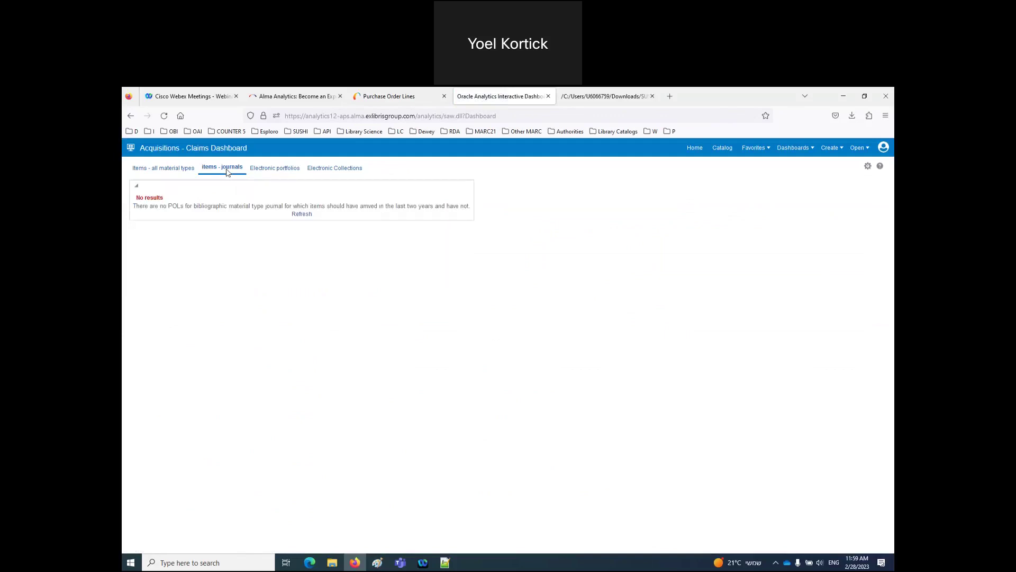
drag(283, 206, 129, 192)
drag(468, 205, 322, 203)
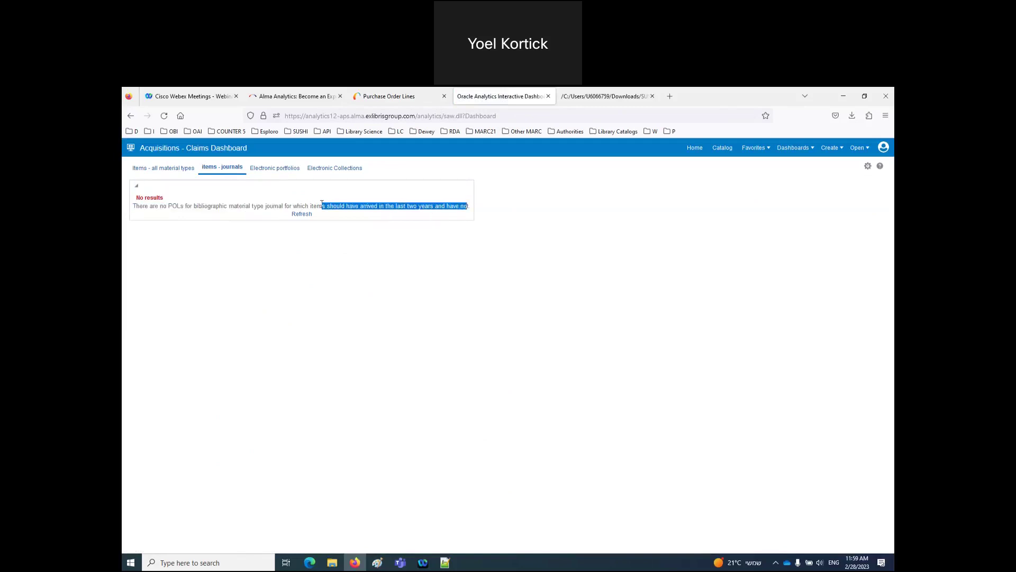
Open the dashboard's Electronic portfolios page and search Alma's order lines for the PO line reference in its first row.
click(282, 167)
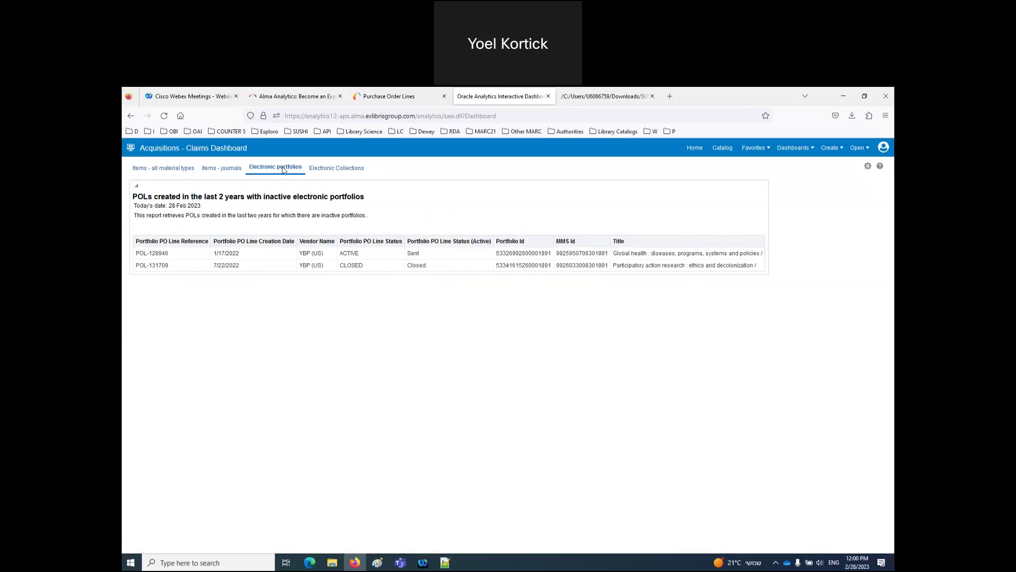
click(165, 257)
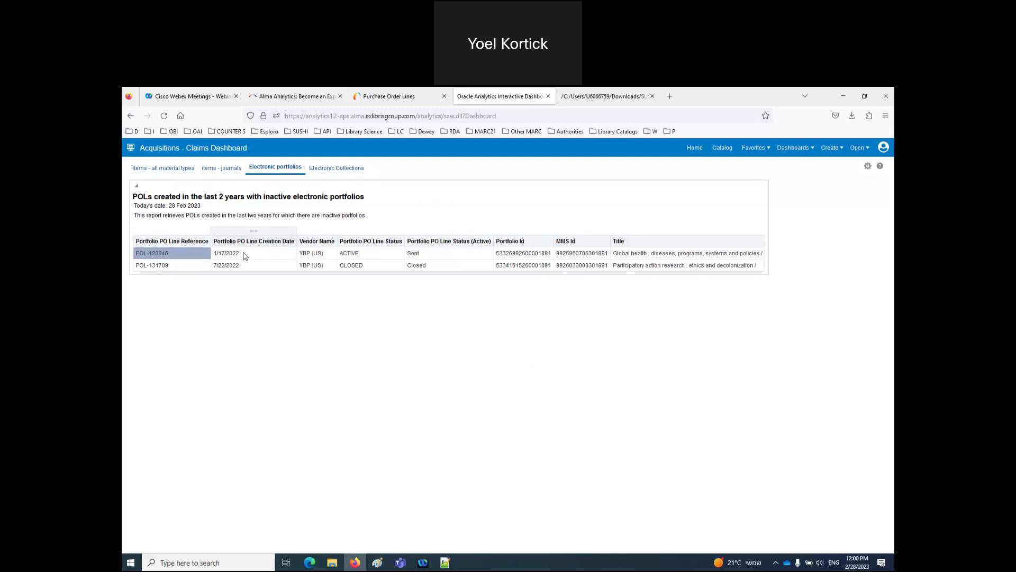
click(389, 96)
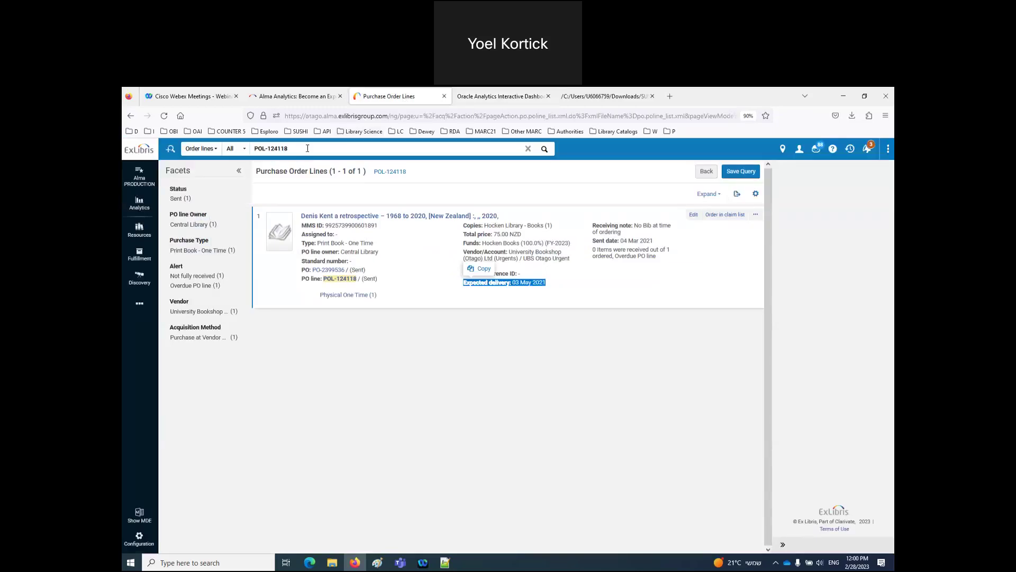
drag(307, 149, 180, 155)
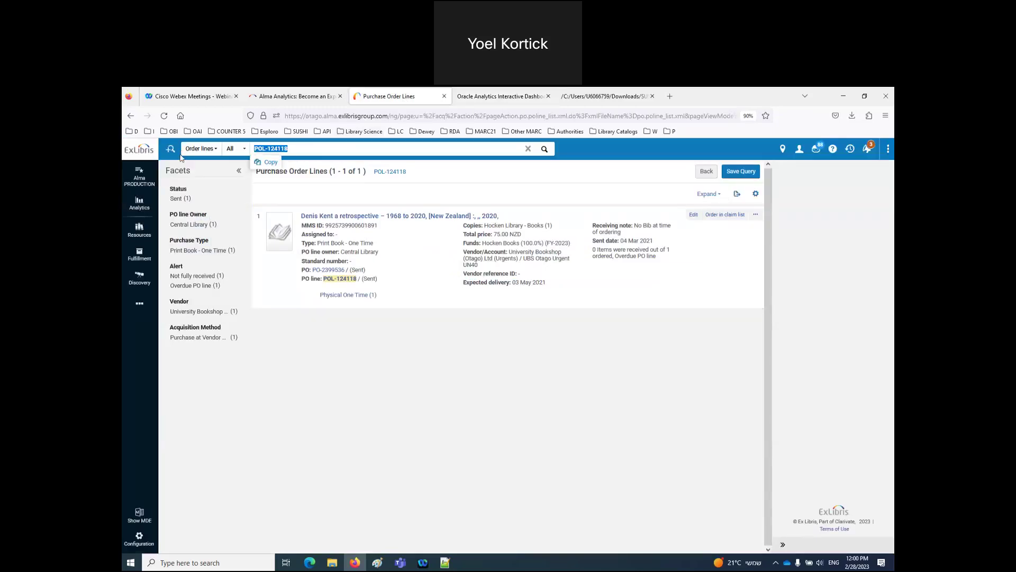
text(POL-128946)
key(Return)
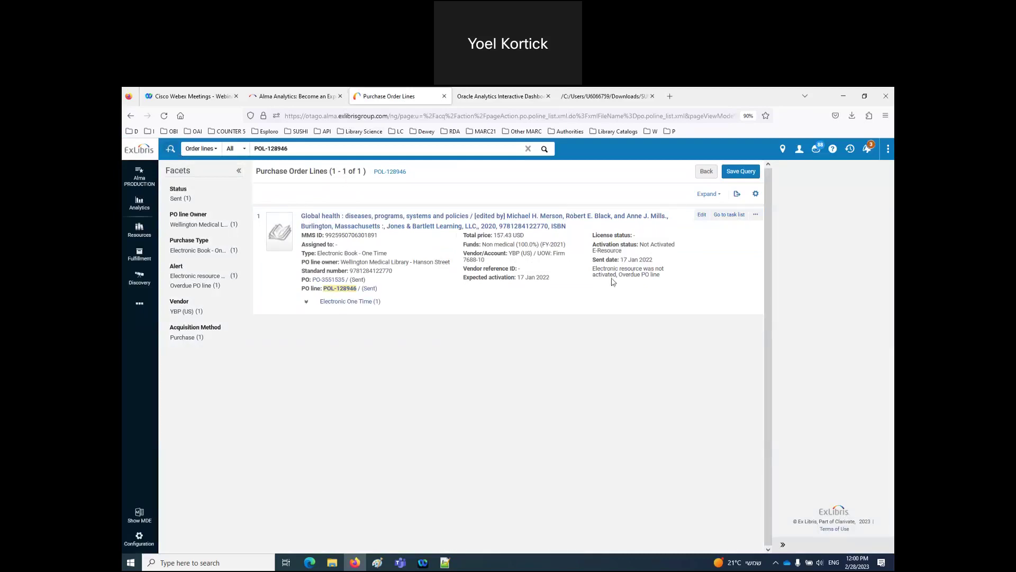
Check the activation status on the order line found in Alma, then inspect its details for the expected activation date and leave them unchanged.
drag(593, 268, 610, 285)
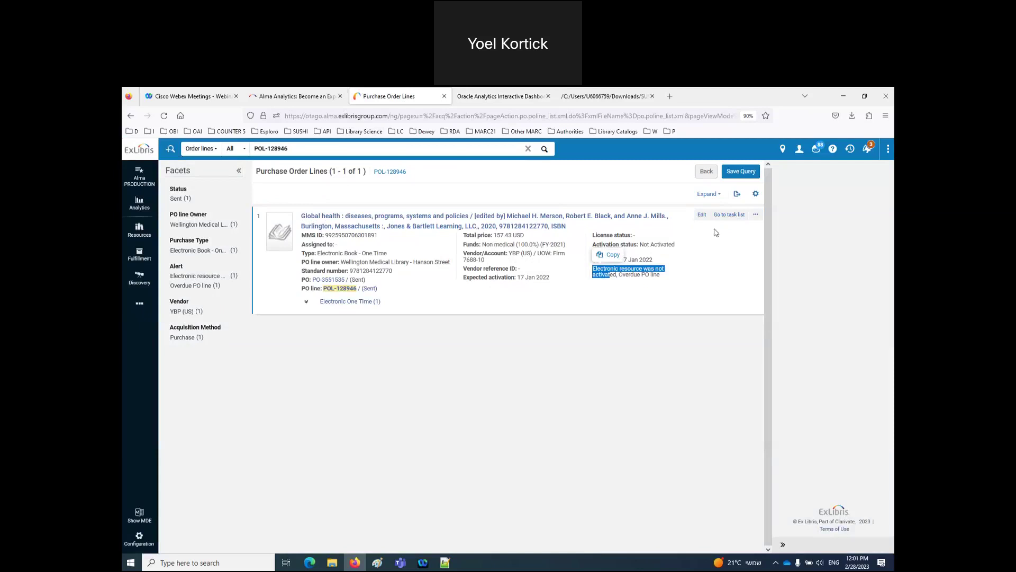
click(702, 215)
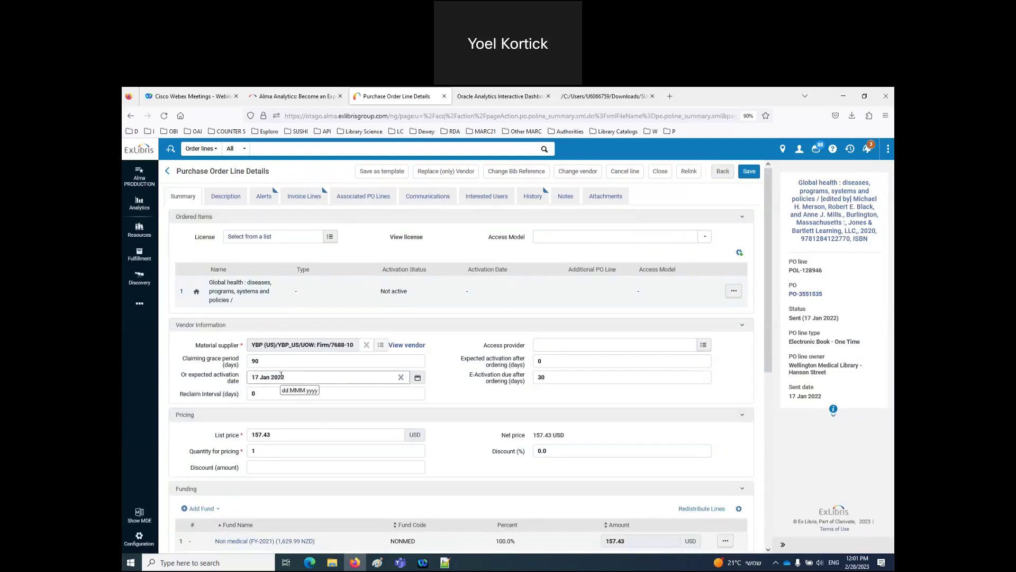
click(724, 172)
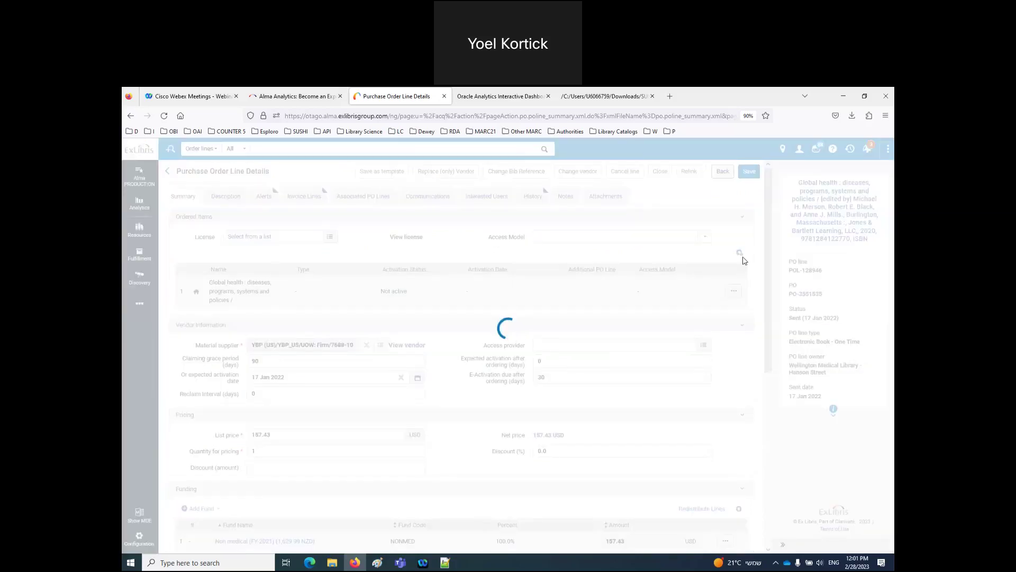
Return to the Claims Dashboard's Items - all material types page and reread the report description.
click(462, 97)
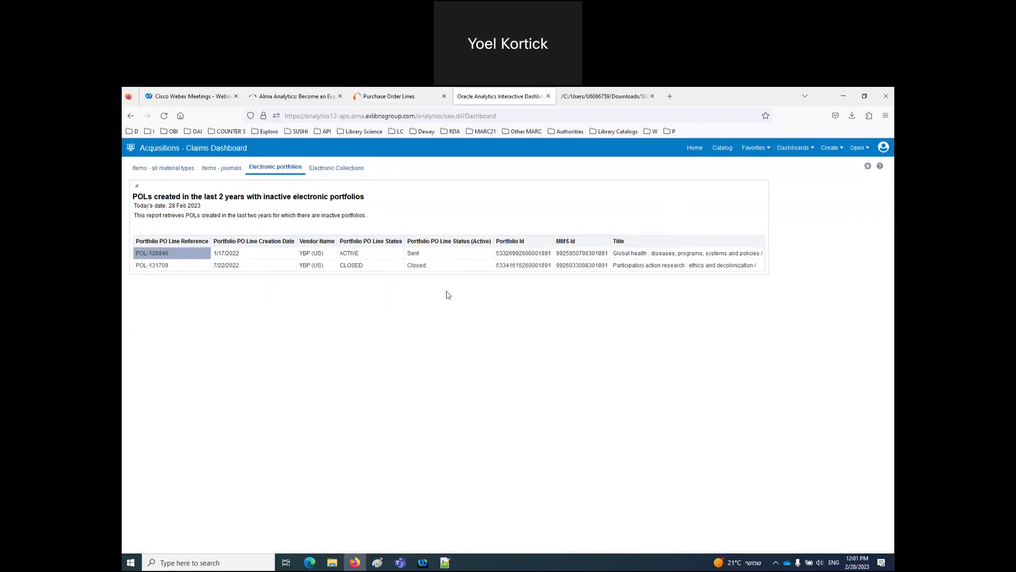
click(160, 168)
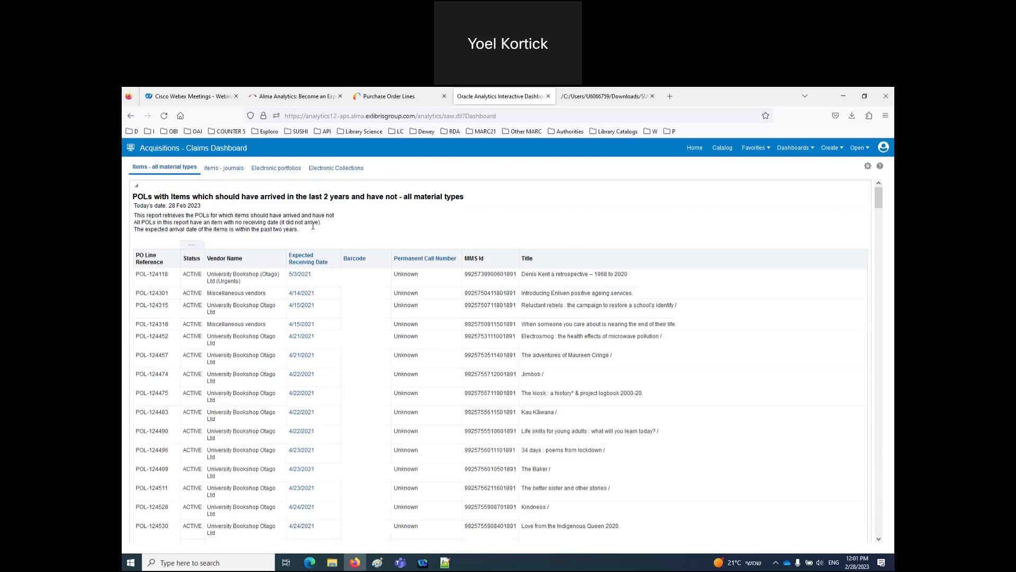
drag(301, 233, 135, 215)
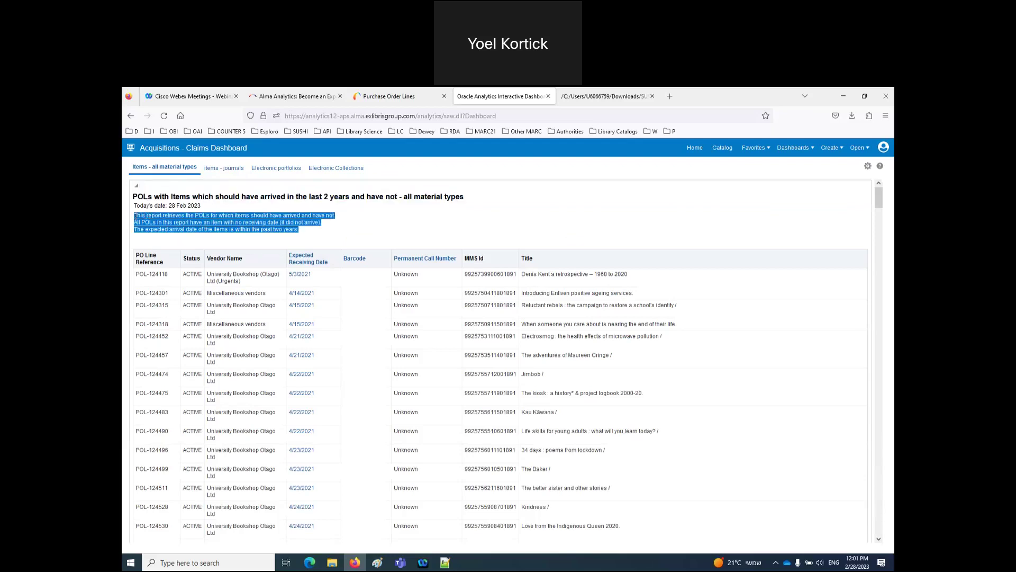
Open the Acquisitions - Fund Reports dashboard from the catalog and read the fiscal period description and dates on Fund Balances.
click(723, 149)
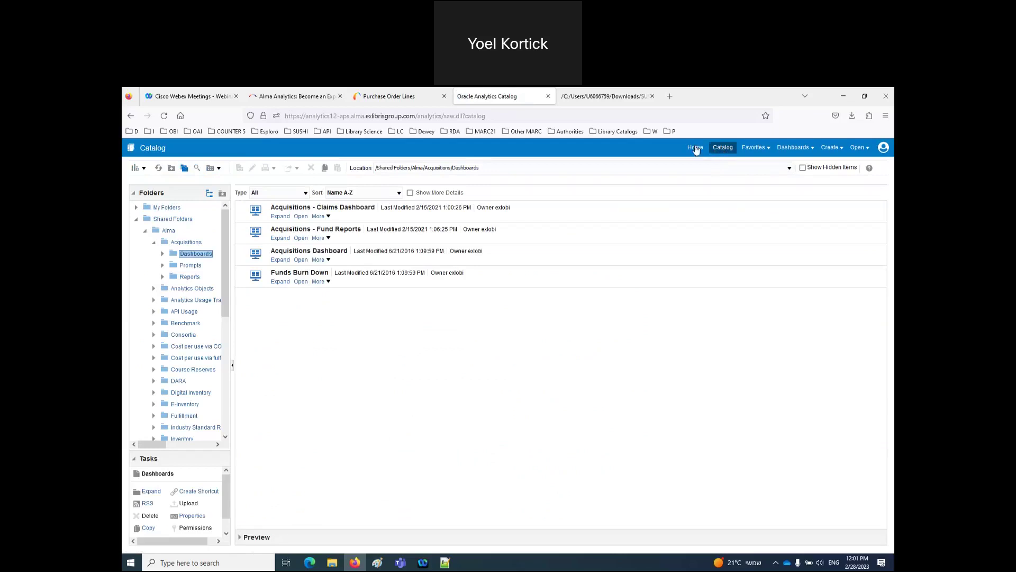
click(300, 239)
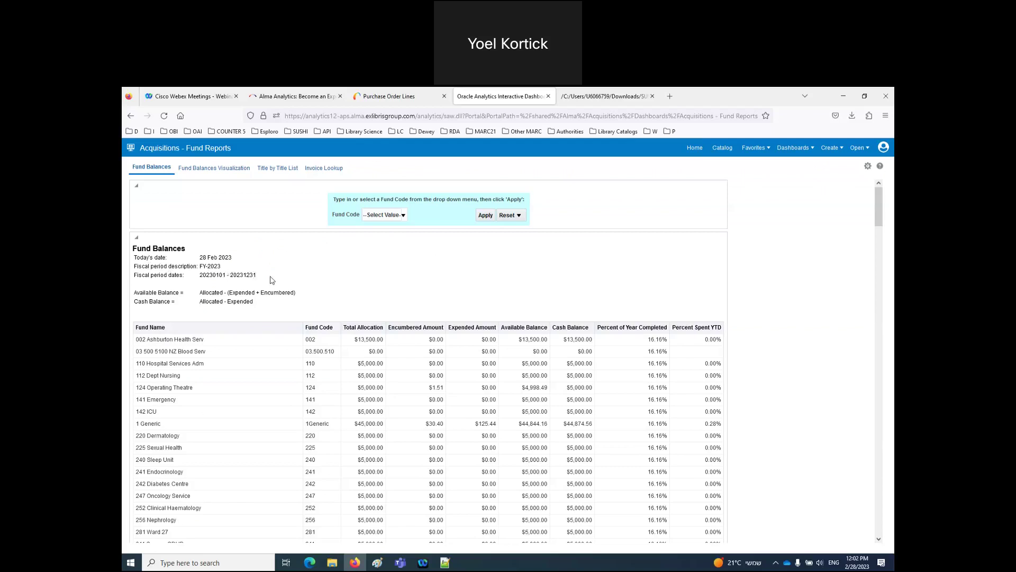
drag(272, 280, 137, 266)
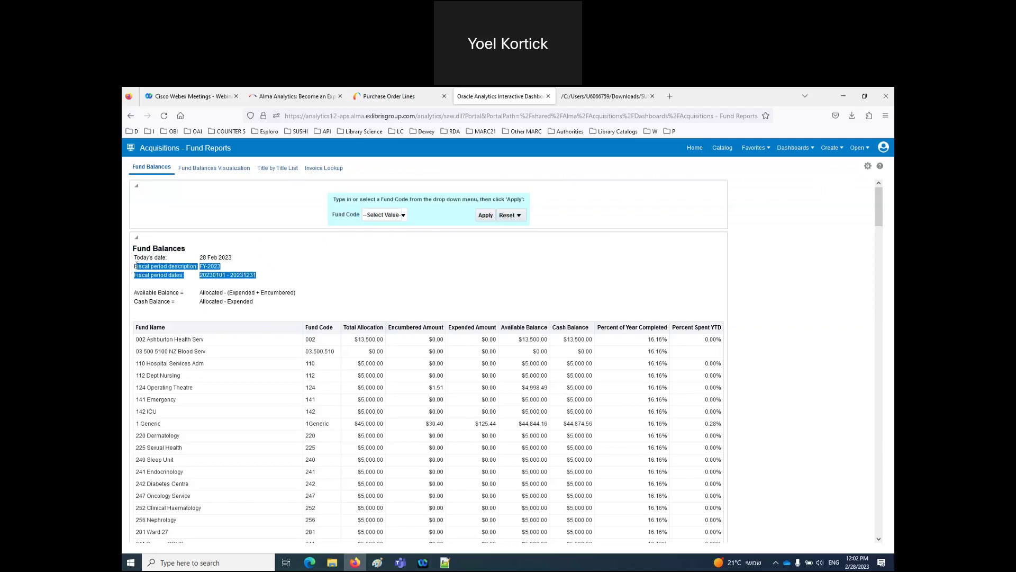
click(231, 274)
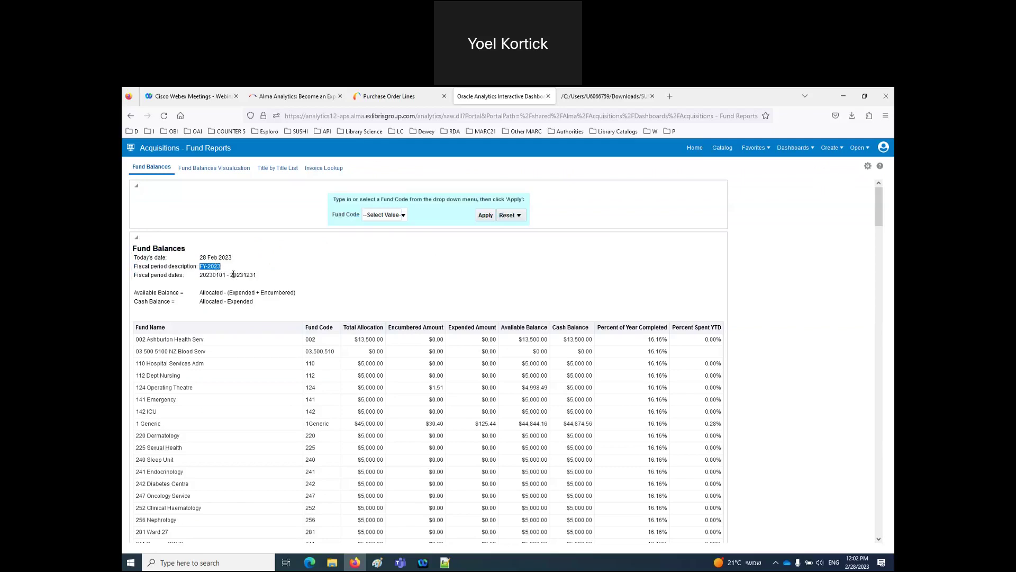
triple_click(232, 274)
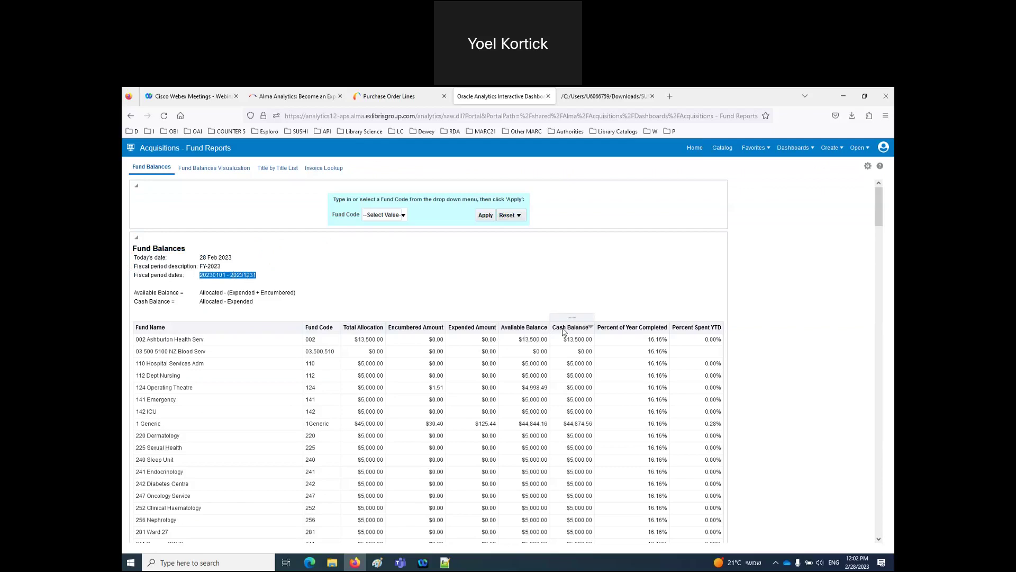
Read how Available Balance and Cash Balance are calculated in the Fund Balances report header.
drag(256, 303, 134, 293)
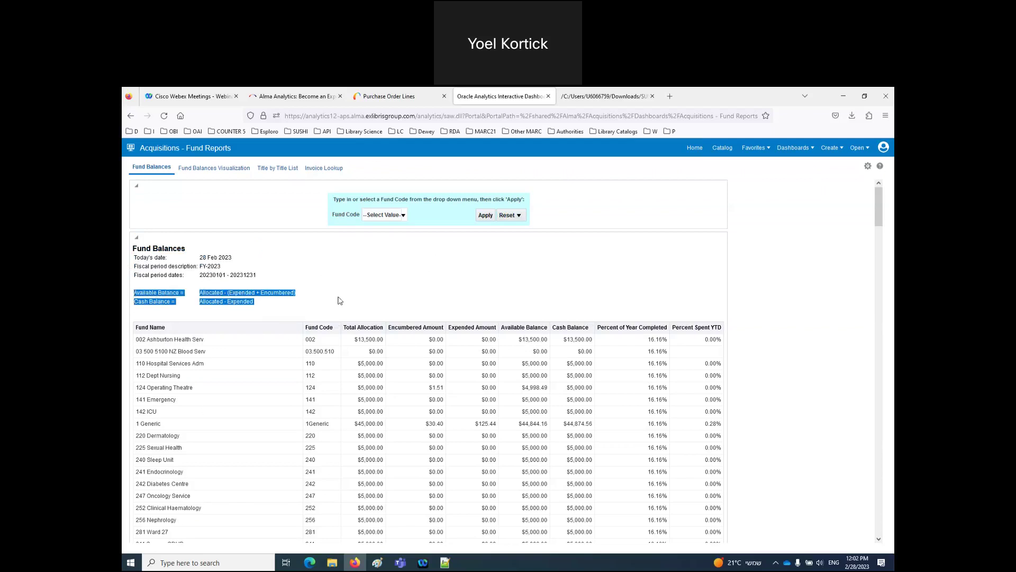
click(340, 300)
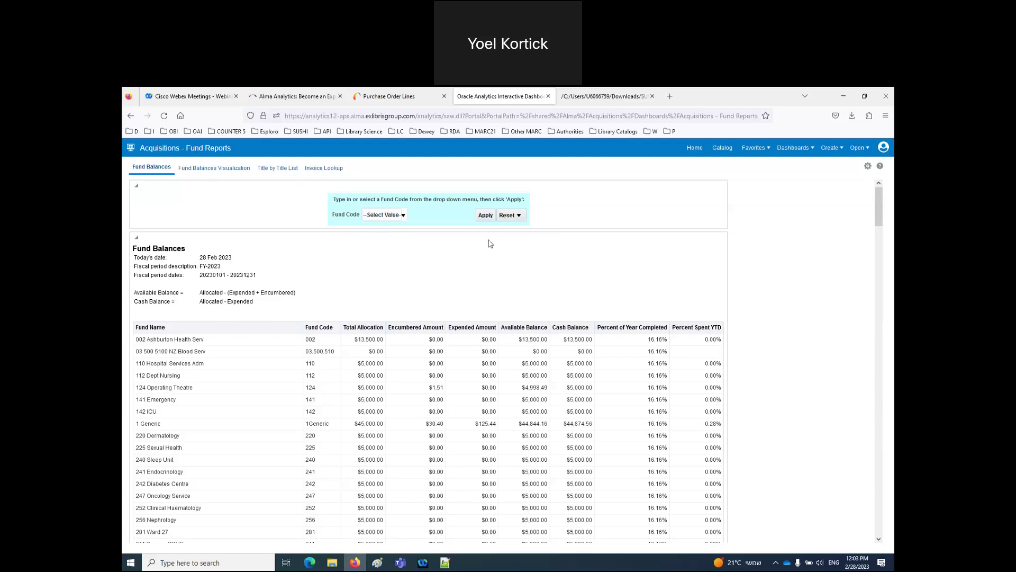
drag(134, 293, 202, 295)
double_click(208, 294)
drag(229, 294, 298, 296)
drag(200, 301, 279, 308)
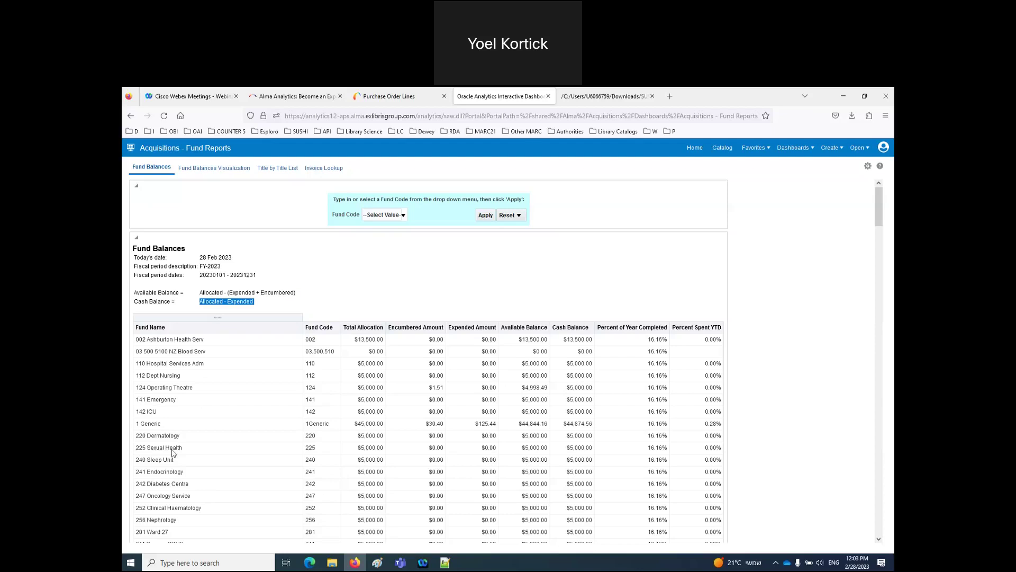
Filter the Fund Balances report by fund code 1Generic, and reset the prompt to list all funds.
click(395, 214)
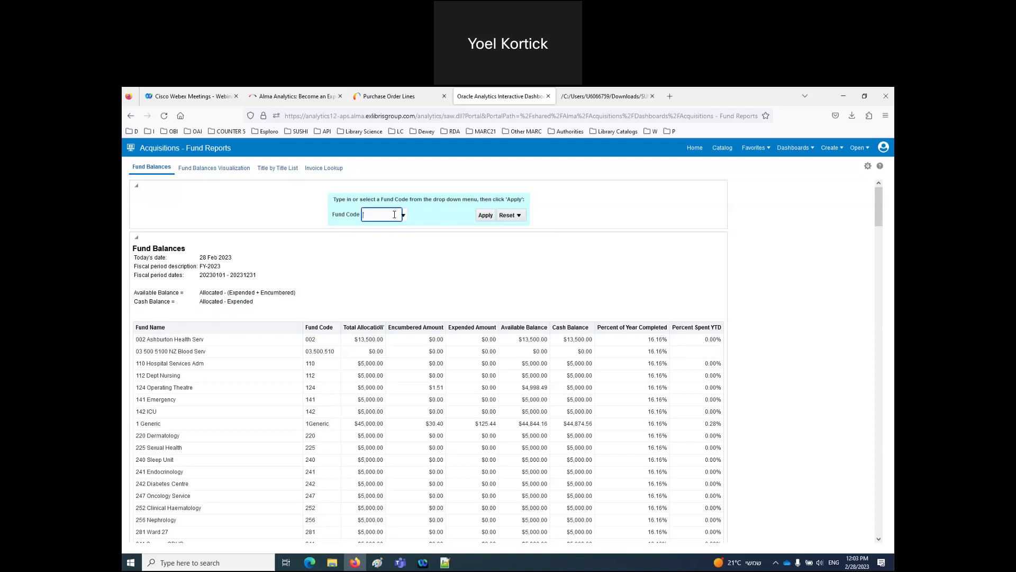
text(1Generic)
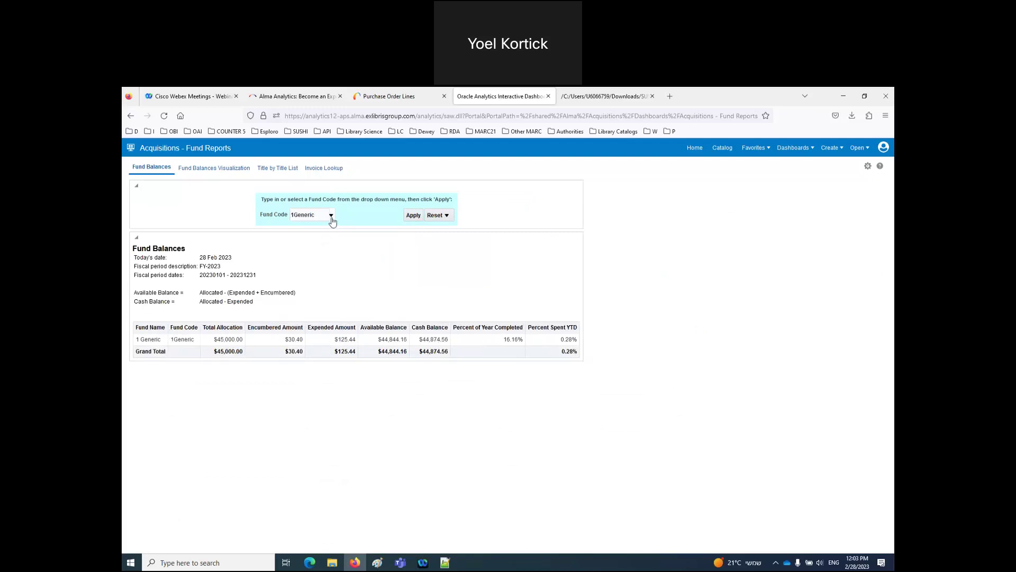
click(330, 216)
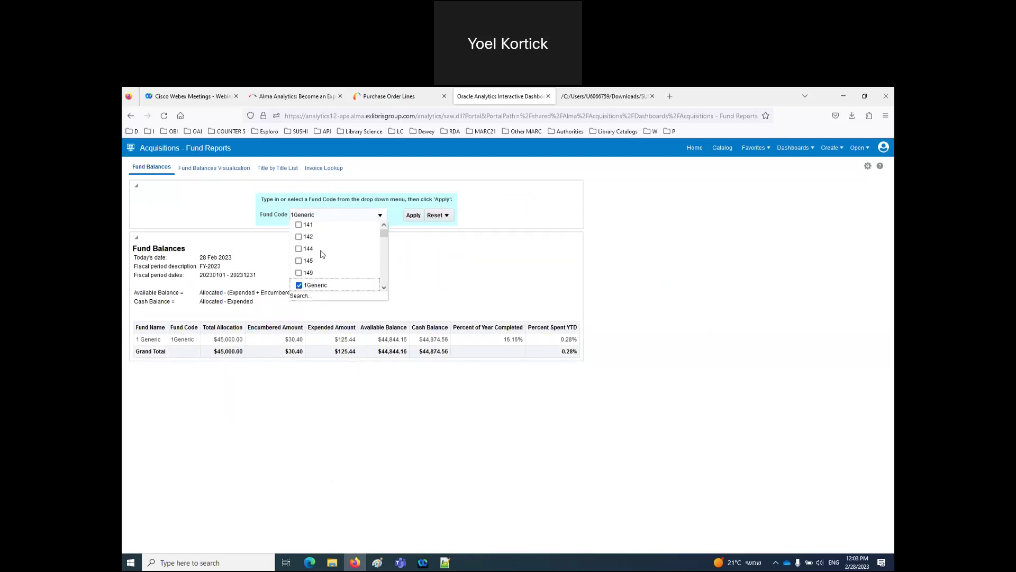
click(446, 216)
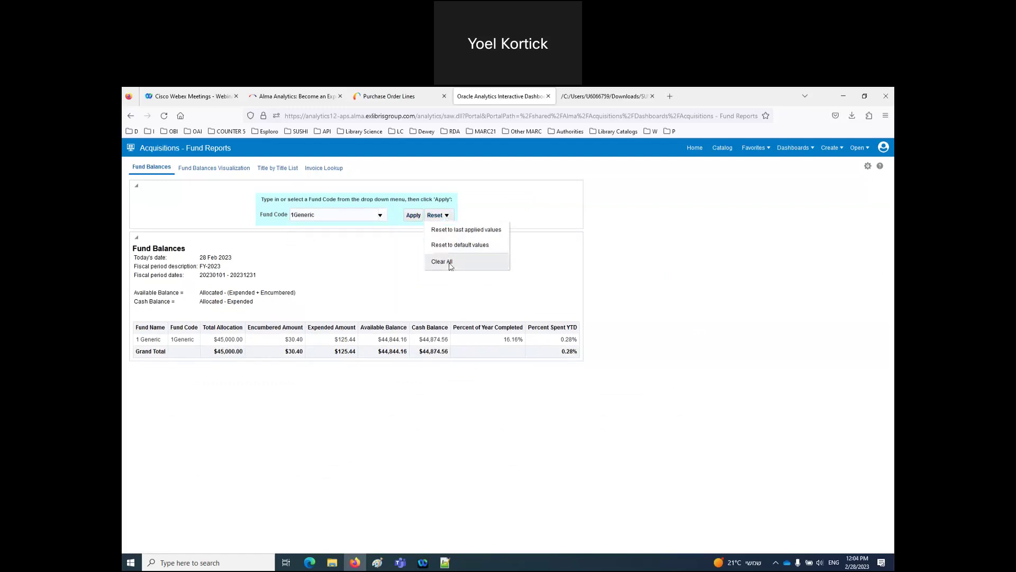
click(456, 246)
click(414, 216)
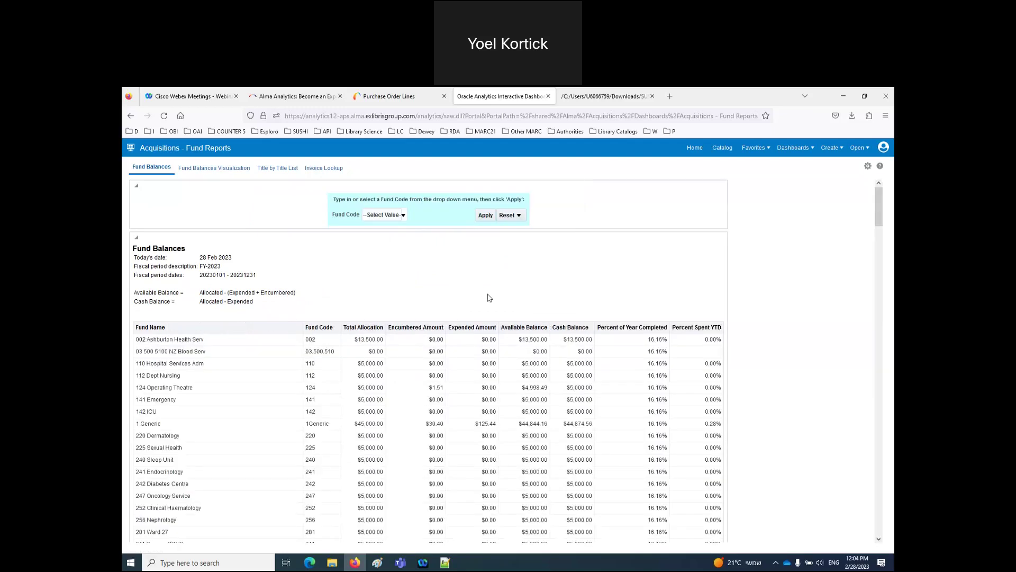
Examine the red-highlighted Percent Spent YTD values for Health Sci Journals and Law Journals against the Percent of Year Completed.
drag(879, 197, 891, 448)
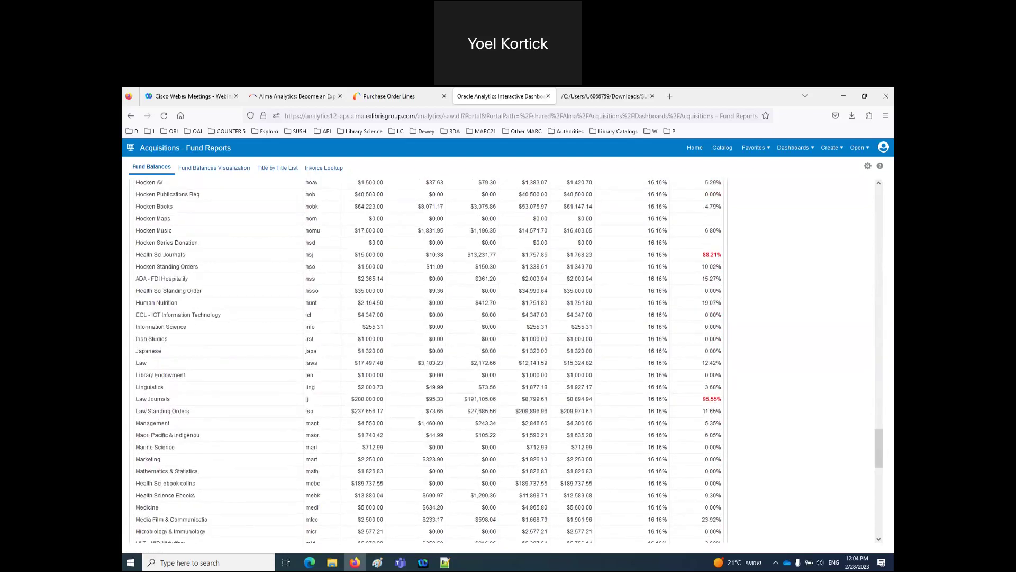
click(693, 258)
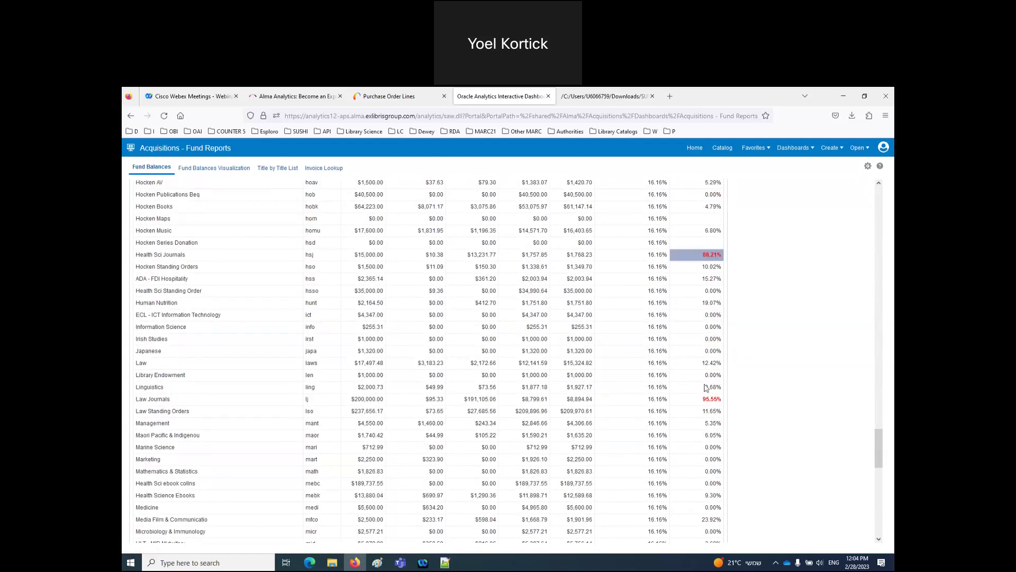
click(707, 398)
drag(878, 453, 873, 222)
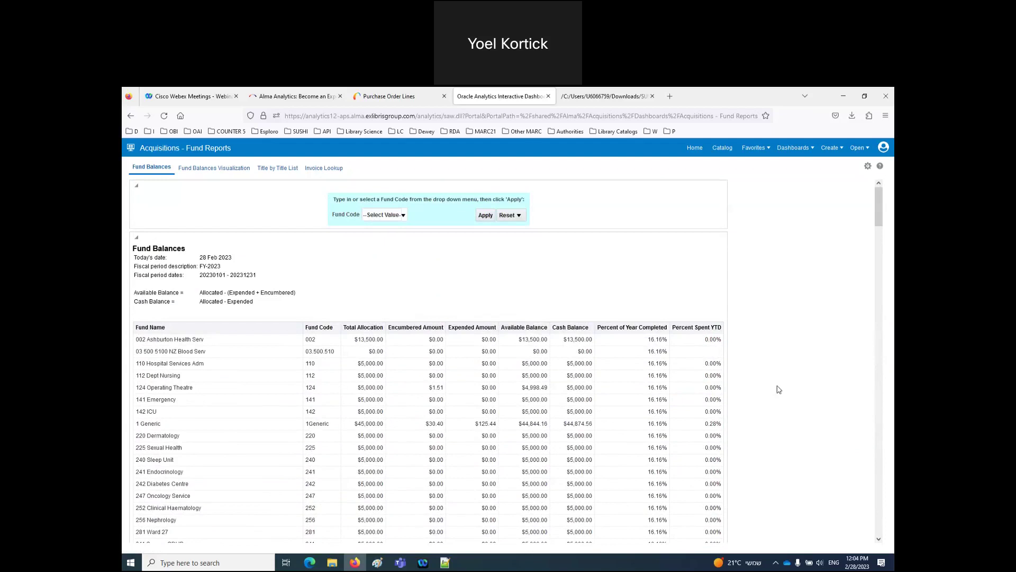
drag(877, 201, 878, 448)
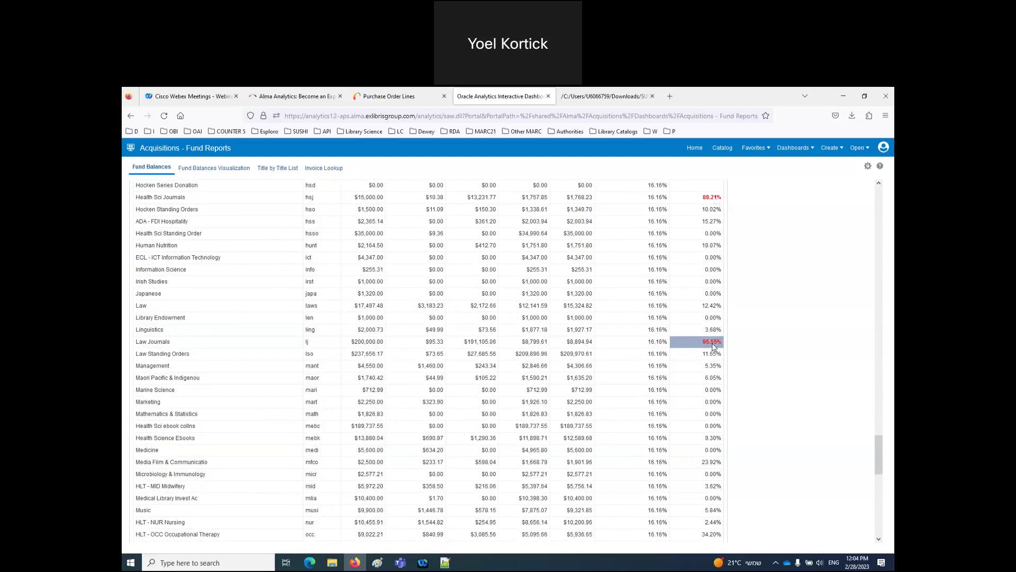
drag(879, 455, 878, 206)
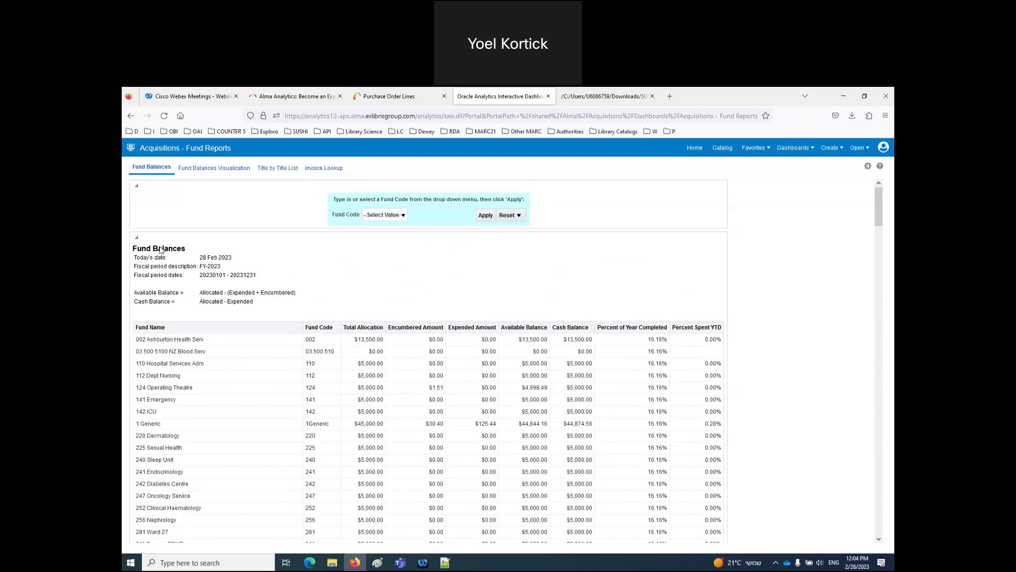
Open the Fund Balances Visualization page and inspect the pie chart's available balance, expenditure and encumbrance slices.
click(207, 169)
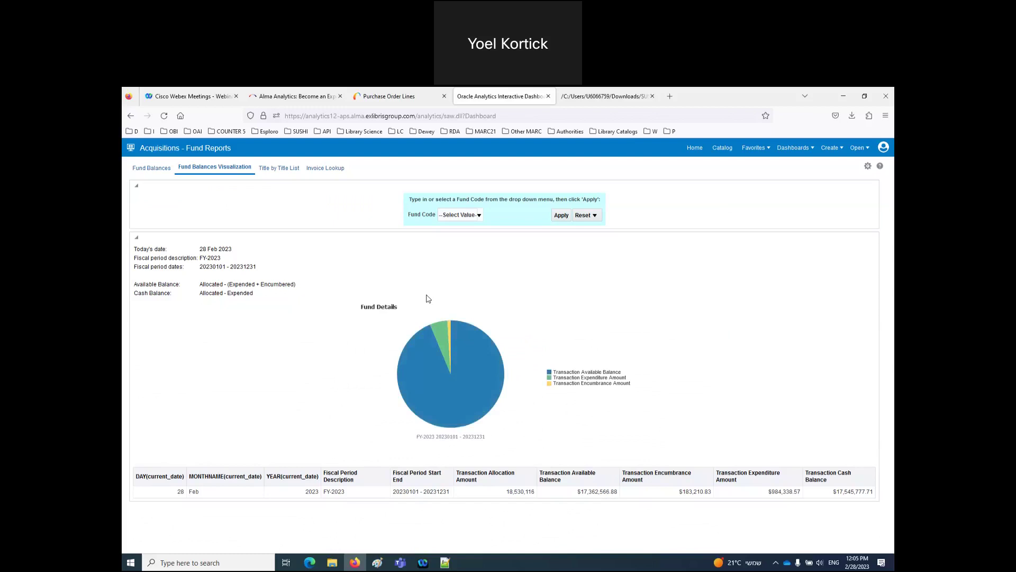
mouse_move(458, 373)
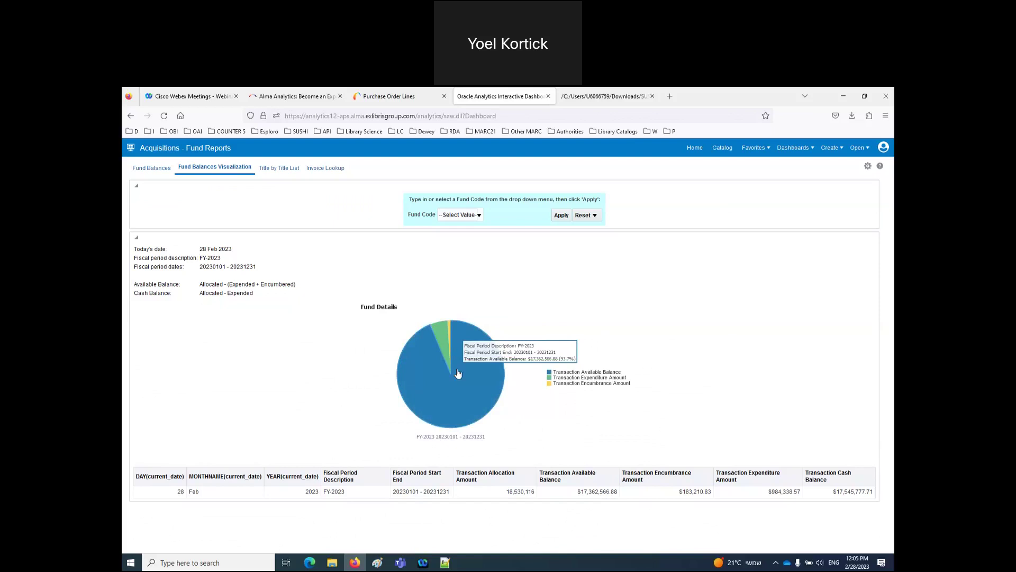
mouse_move(444, 346)
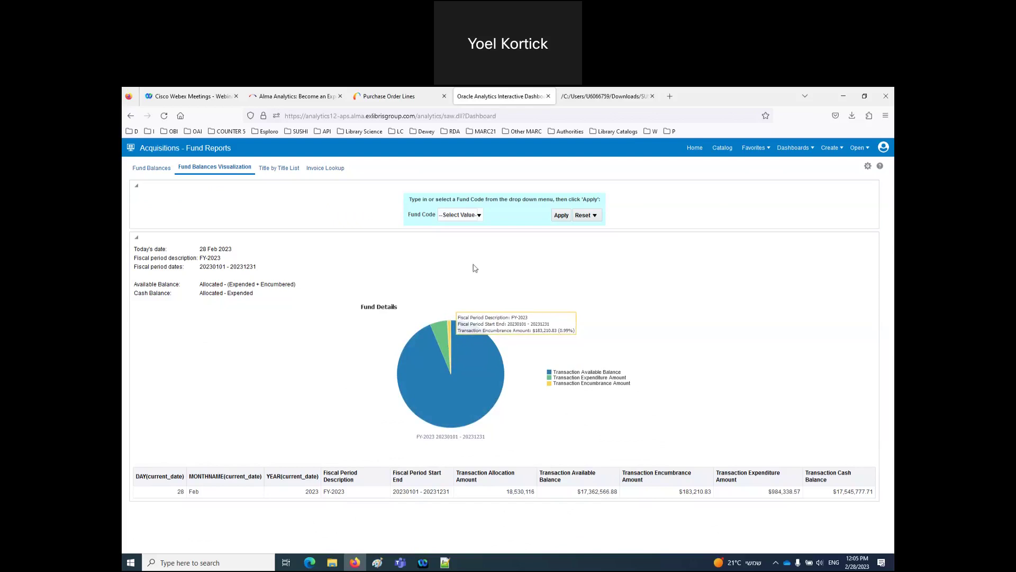
Apply Law Journals as the Fund Code filter on the Fund Balances Visualization page.
click(458, 216)
text(Law Journa)
key(Down)
key(Return)
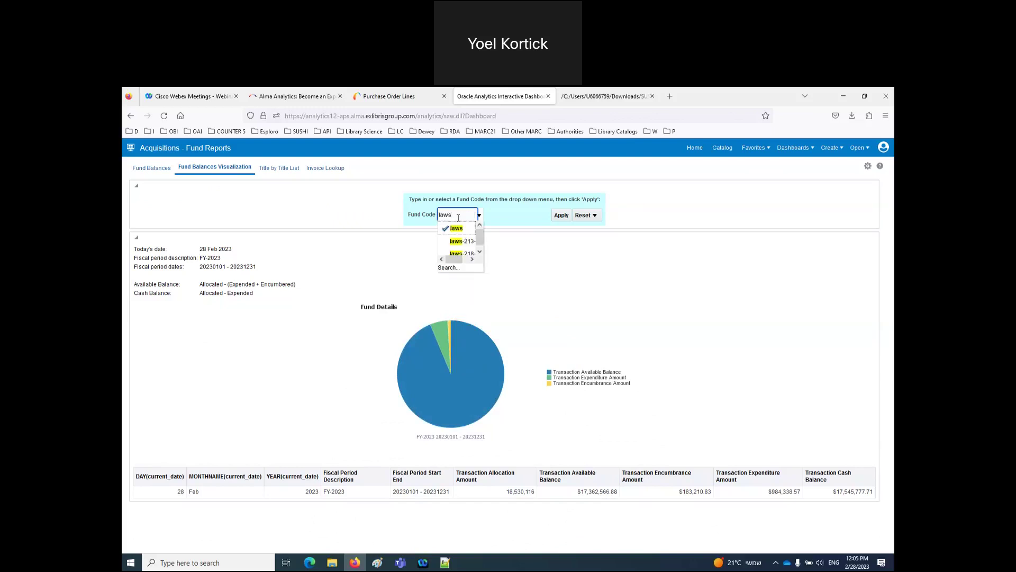
double_click(459, 216)
text(Law Journals)
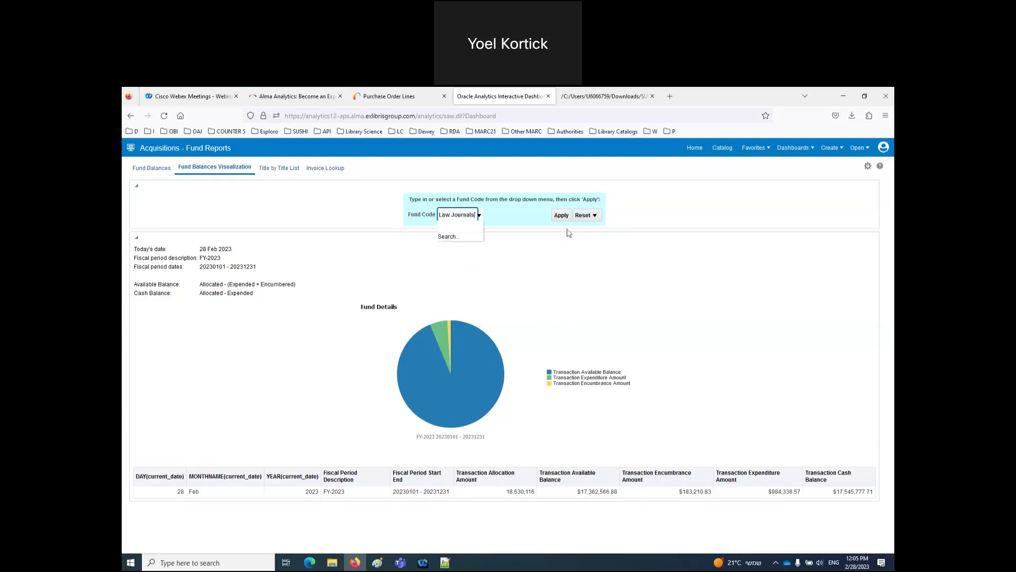
click(561, 215)
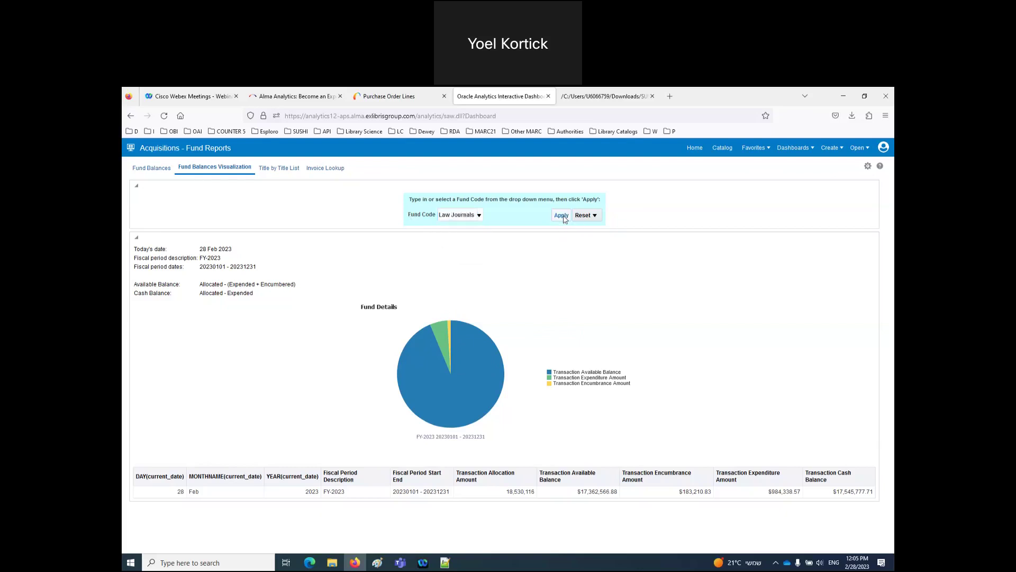
Replace Law Journals with laws in the Fund Code filter, searching the available values for law, and apply it to the visualization.
click(480, 219)
click(447, 296)
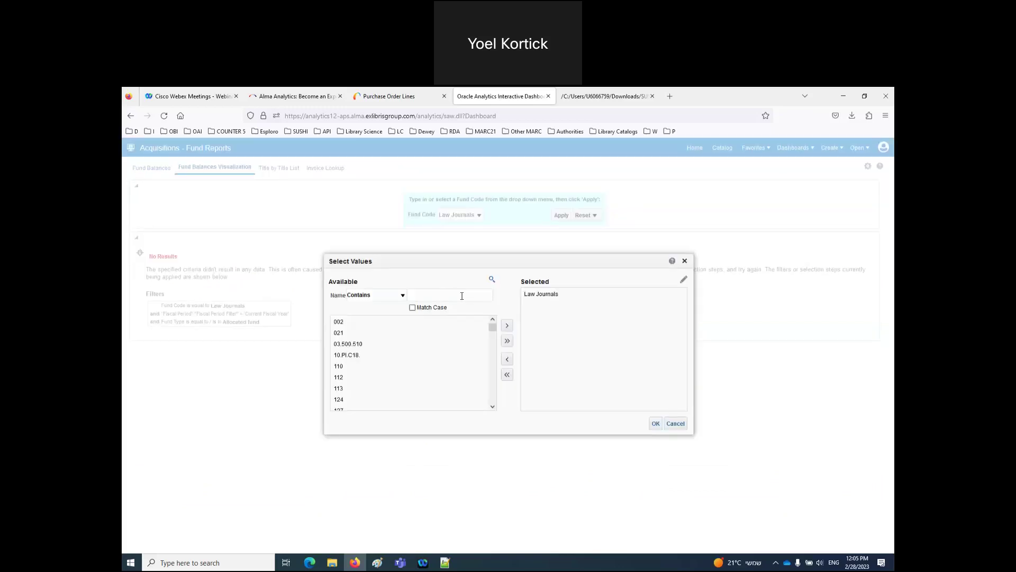
text(law)
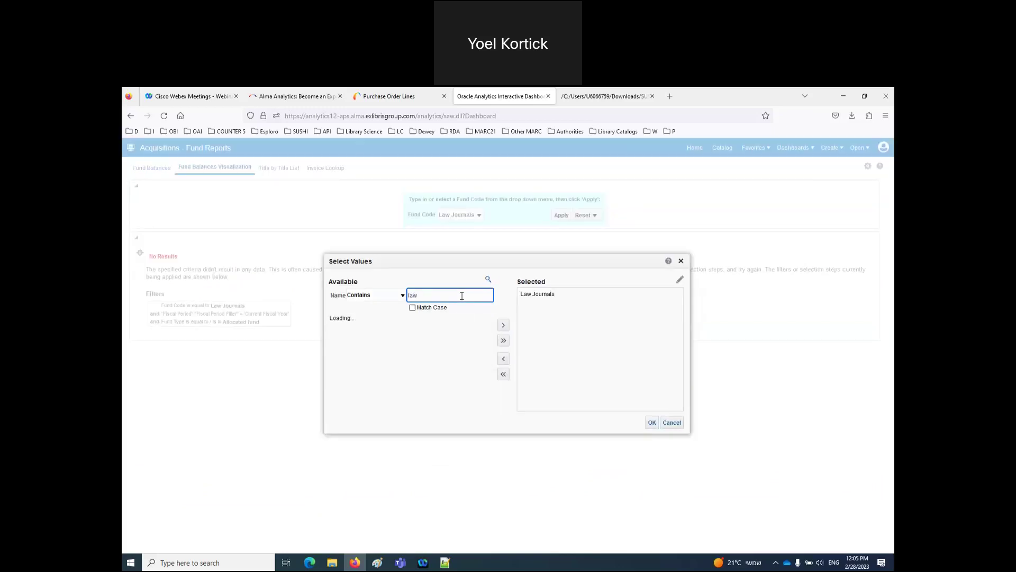
double_click(342, 322)
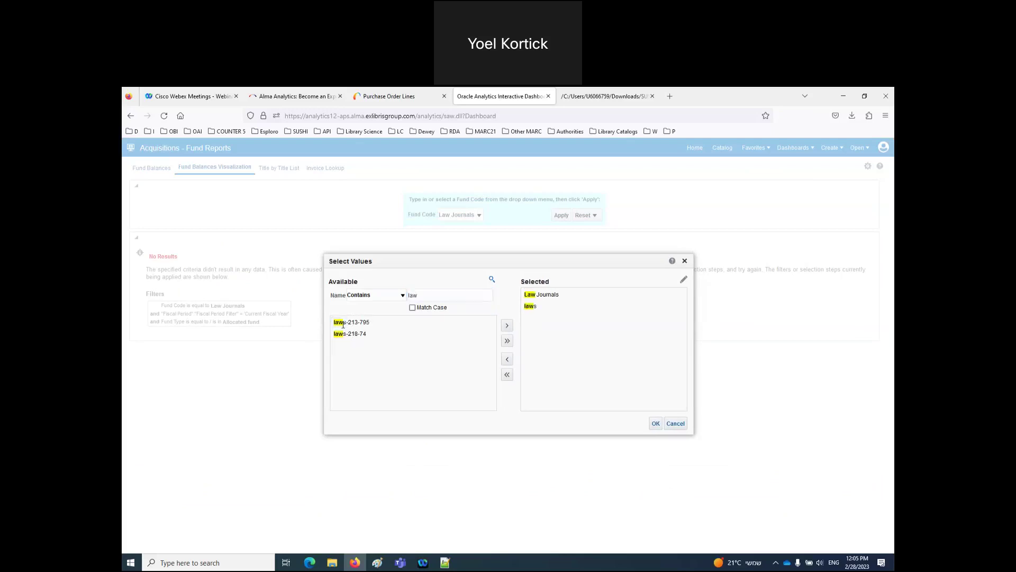
click(548, 295)
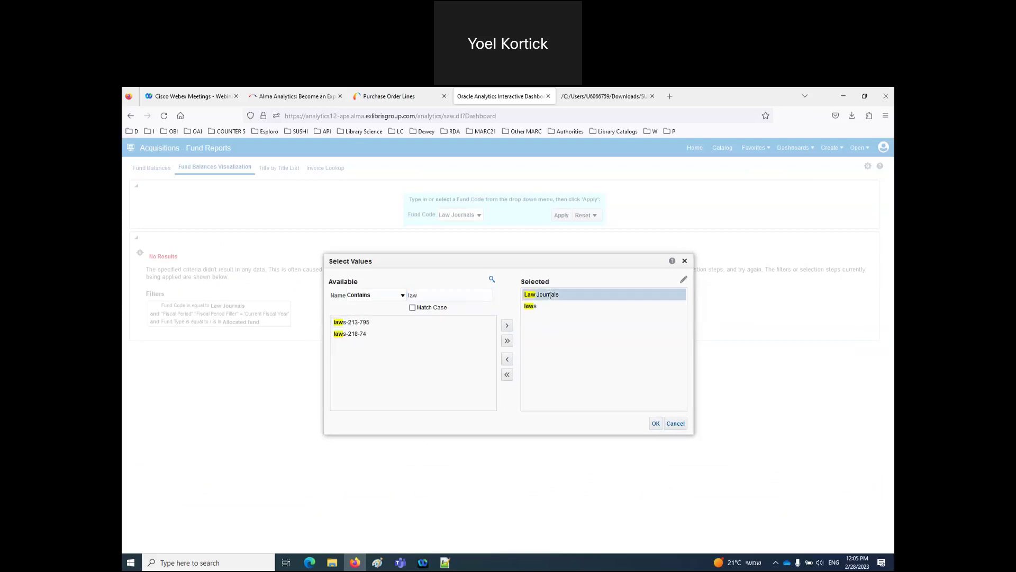
click(506, 362)
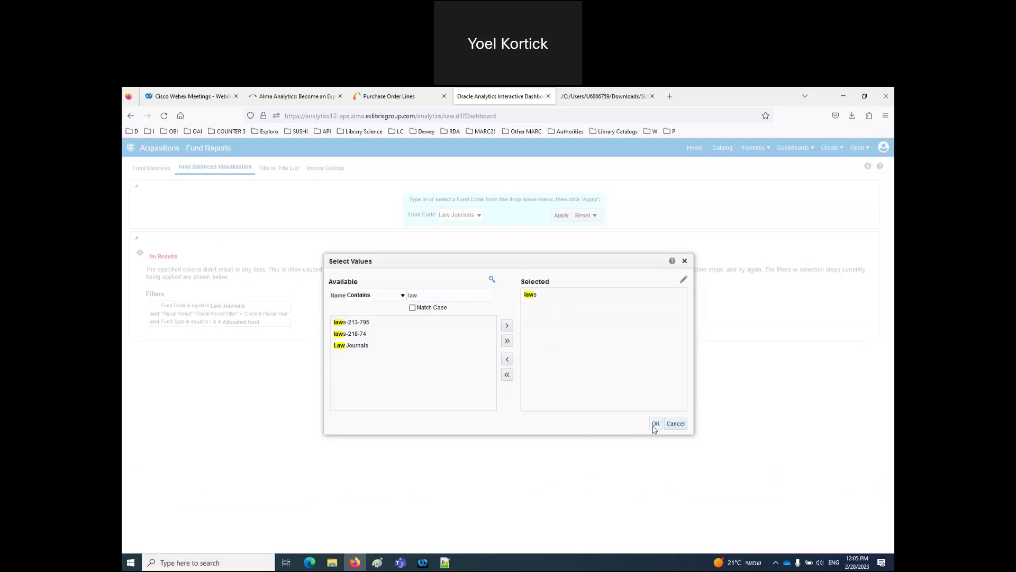
click(655, 423)
click(563, 217)
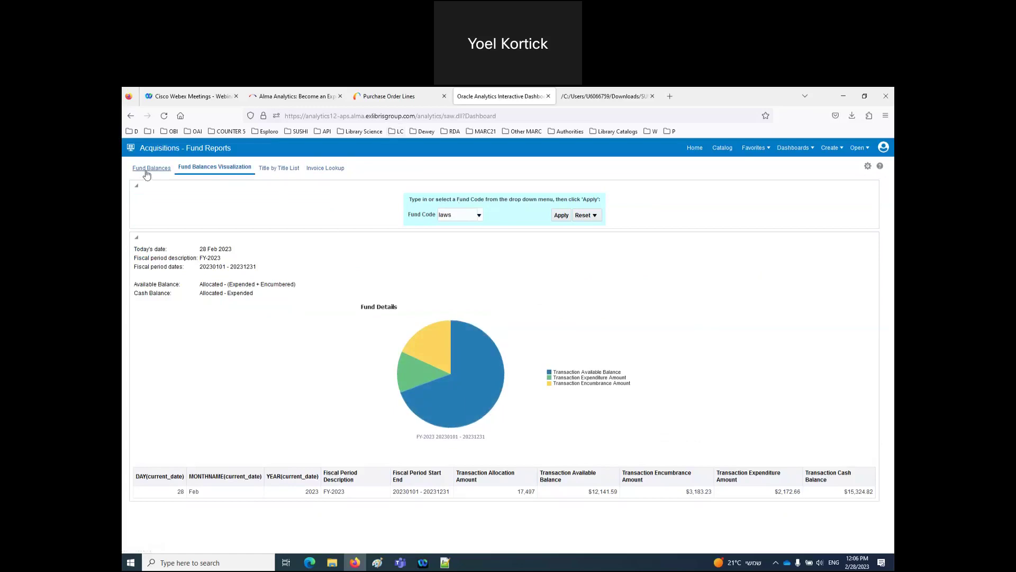
Reset the Fund Balances report to its default values to list all funds, and sort it by Percent Spent YTD in descending order.
click(147, 174)
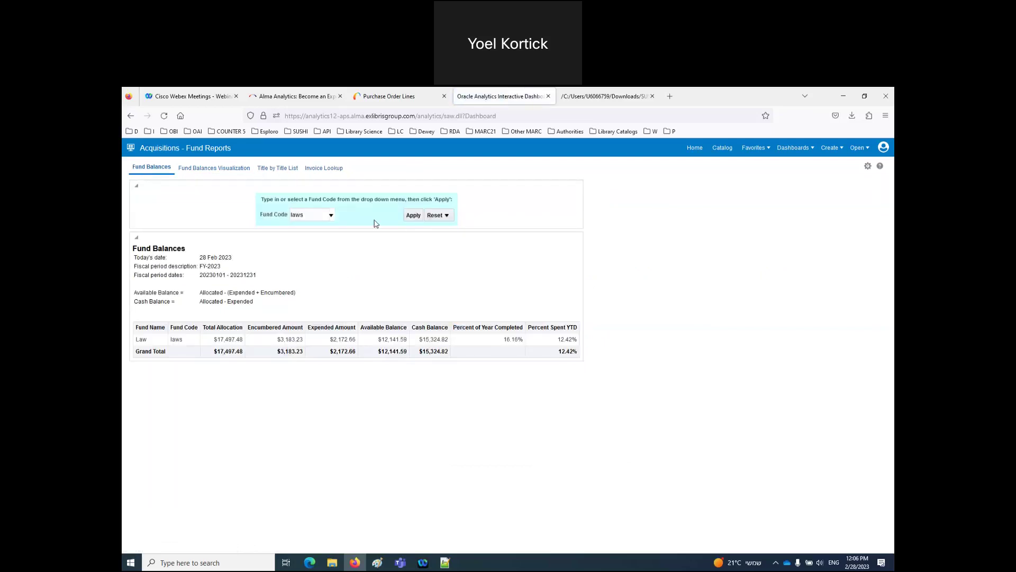
drag(328, 215, 253, 219)
click(447, 215)
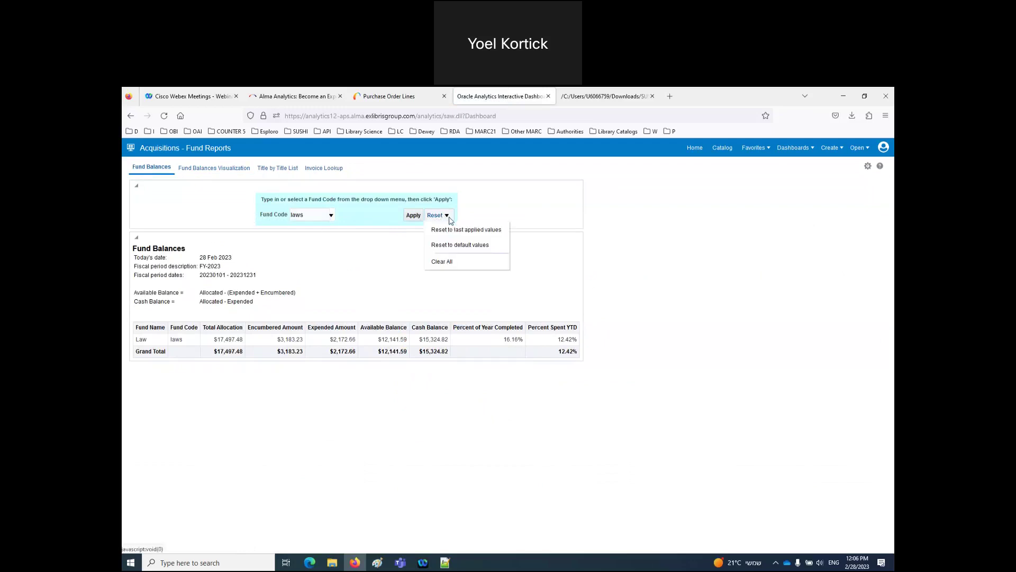
click(456, 246)
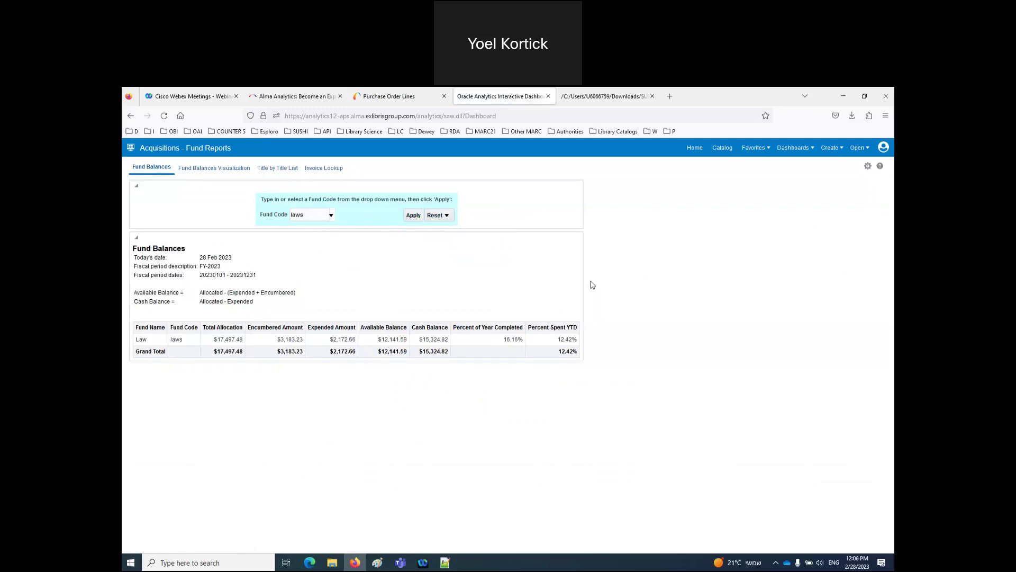
click(412, 217)
click(444, 216)
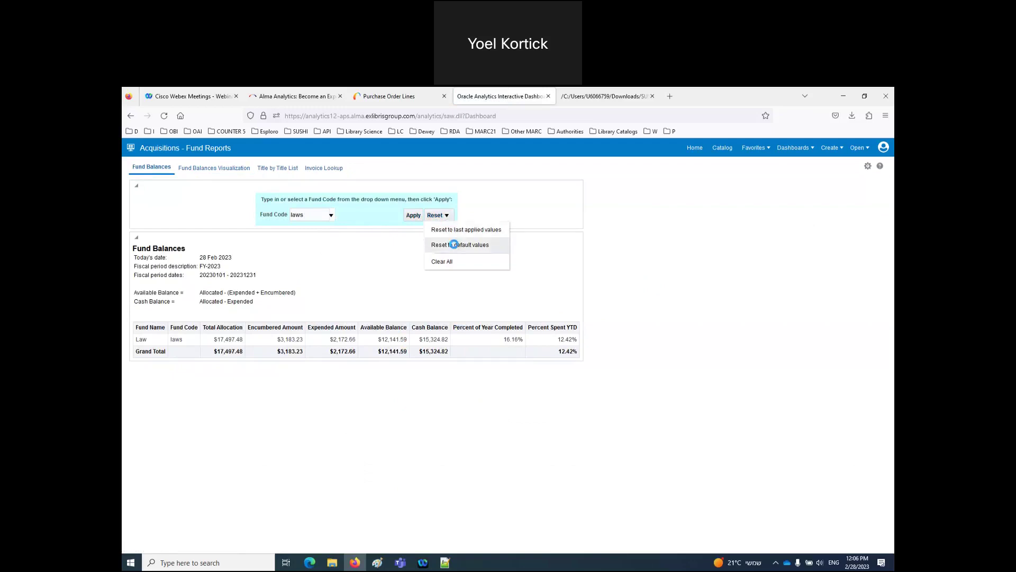
click(456, 246)
click(413, 217)
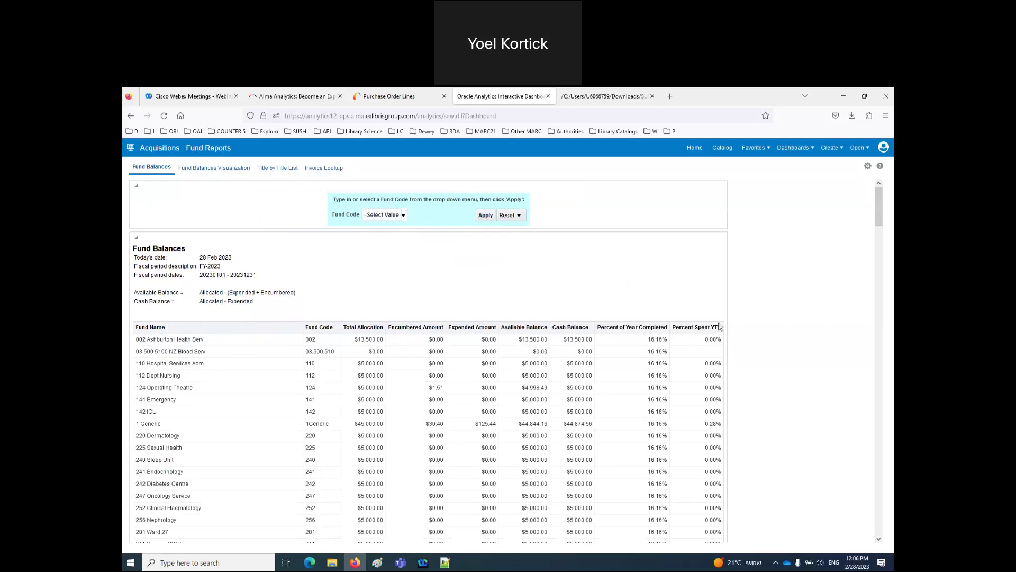
mouse_move(721, 330)
click(721, 328)
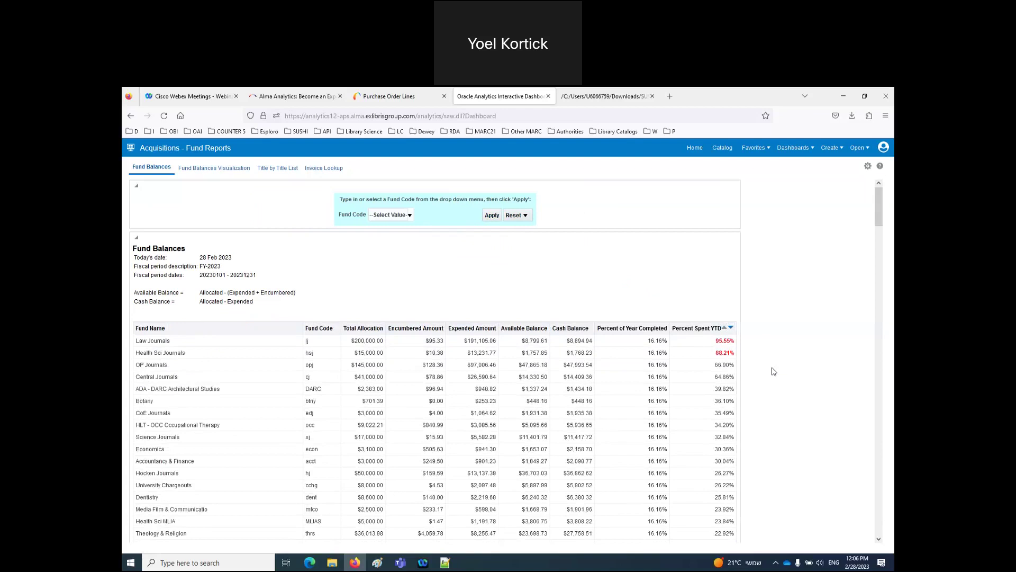
Filter the Fund Balances report by fund code lj, and open the Fund Balances Visualization page to view that fund's pie chart.
click(391, 215)
text(l)
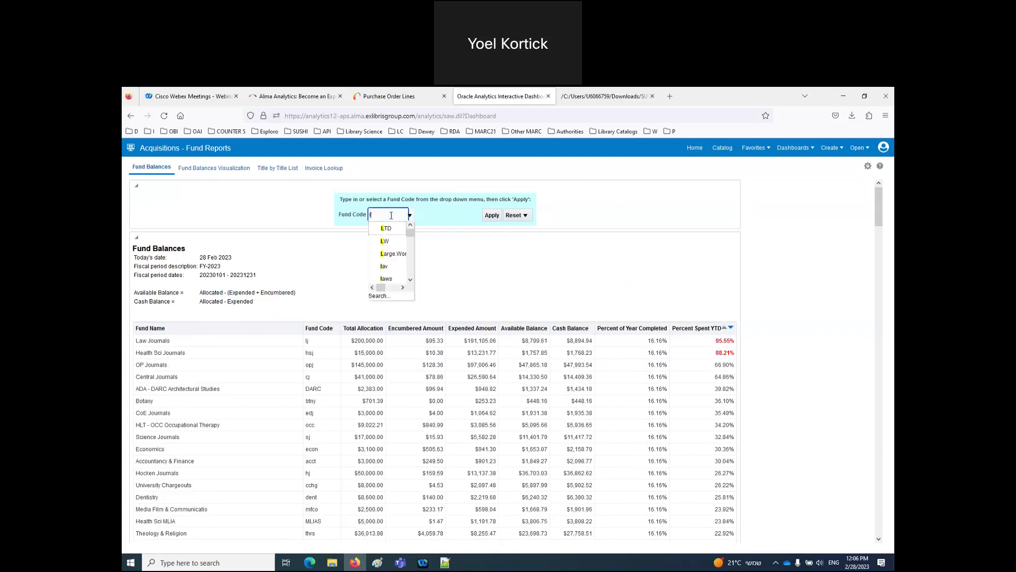
text(td)
click(385, 228)
text(lj)
click(384, 231)
click(487, 217)
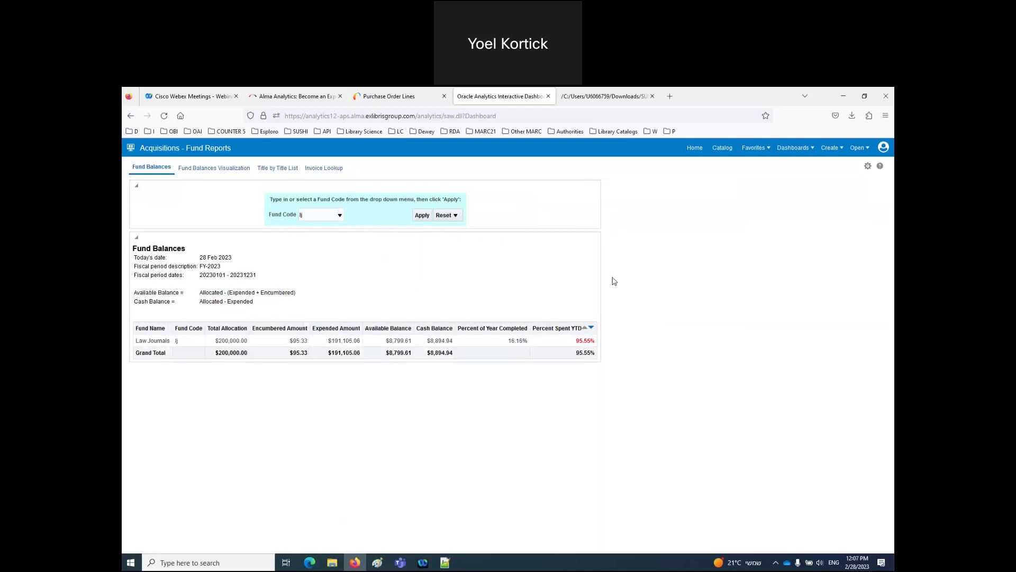
click(221, 168)
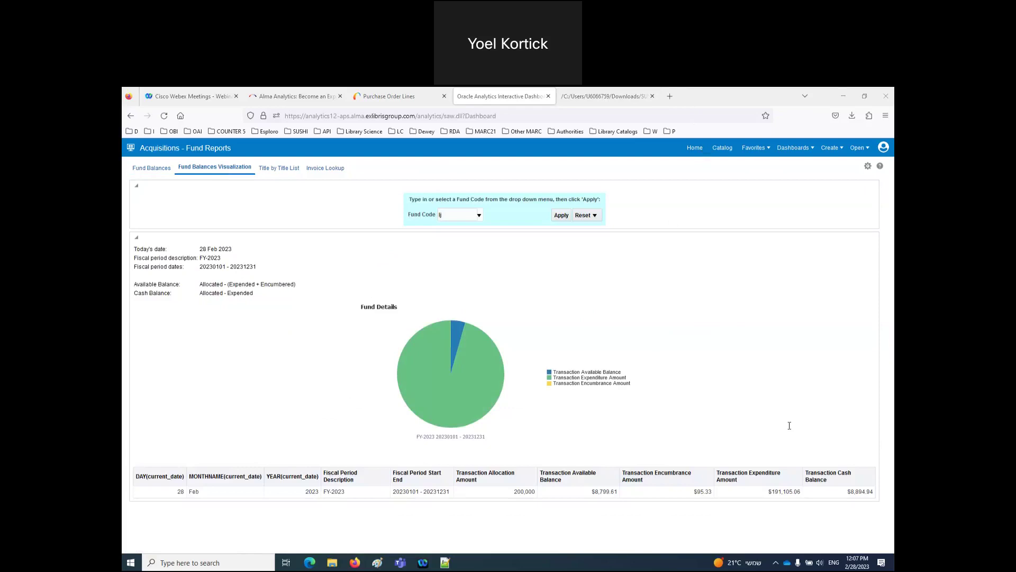
Review the order lines of fund lj on the Title by Title List page and show the page's Excel export options.
click(285, 169)
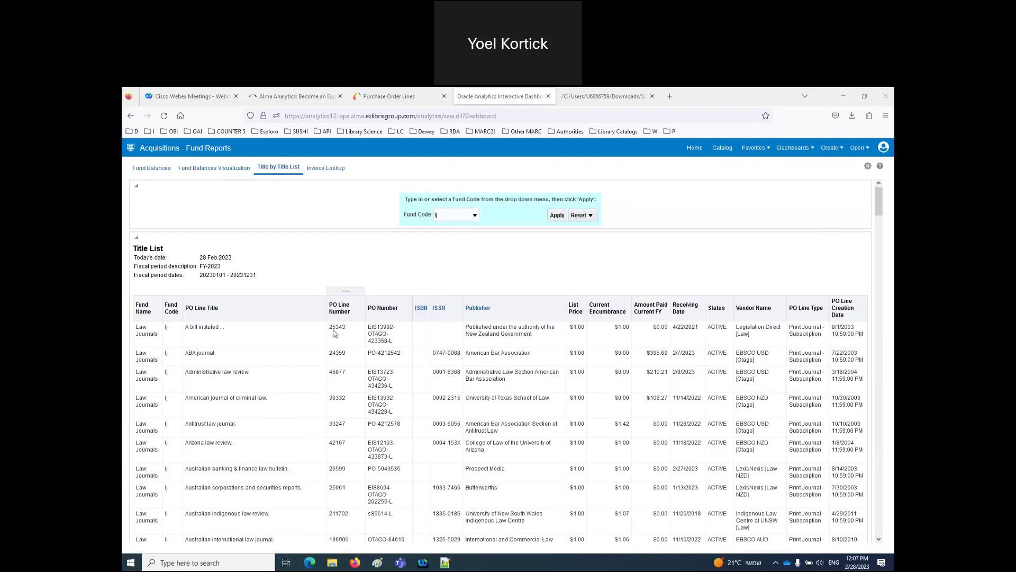
scroll(697, 378, down, 1)
scroll(697, 378, down, 5)
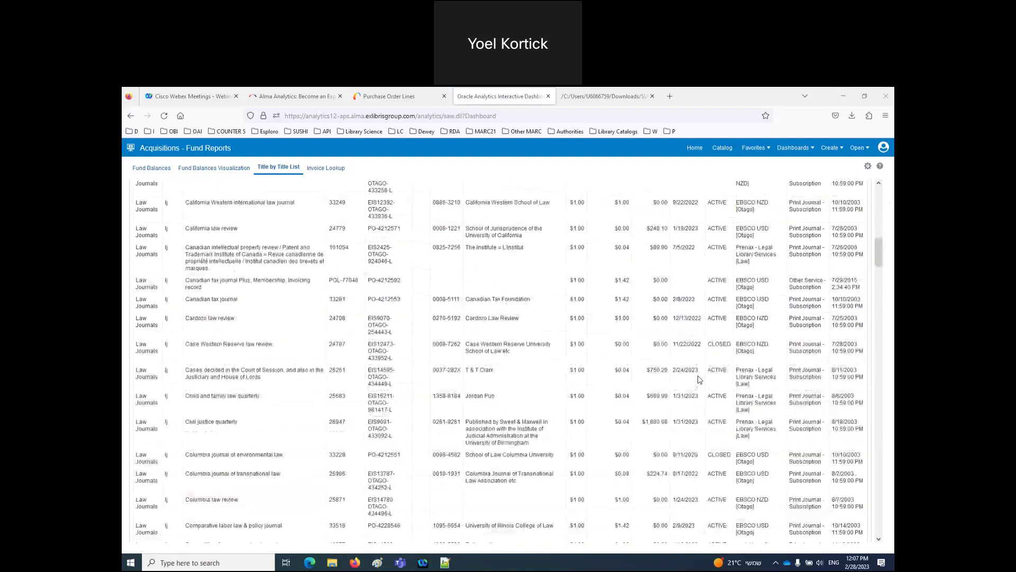
scroll(698, 379, up, 10)
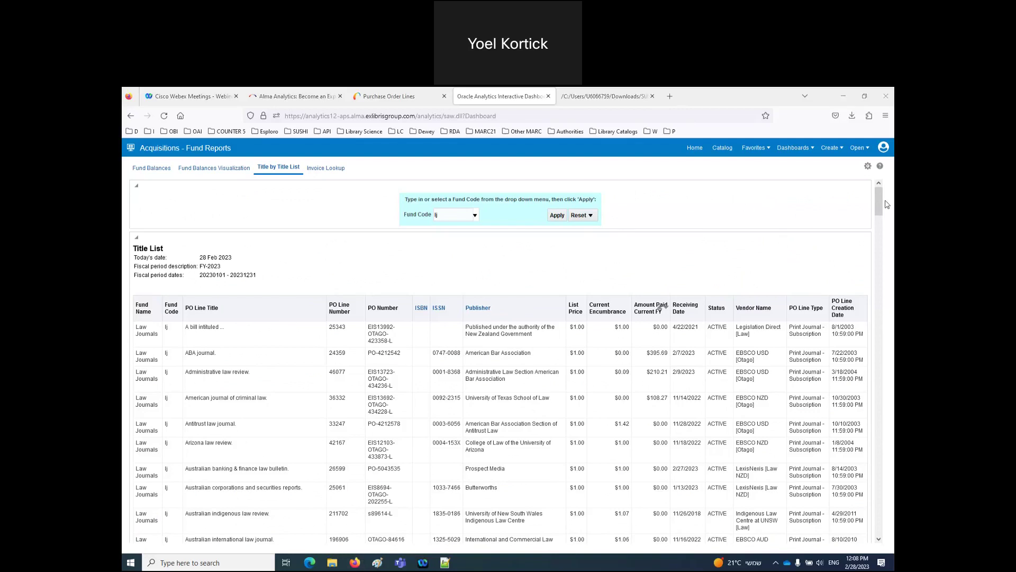
click(867, 166)
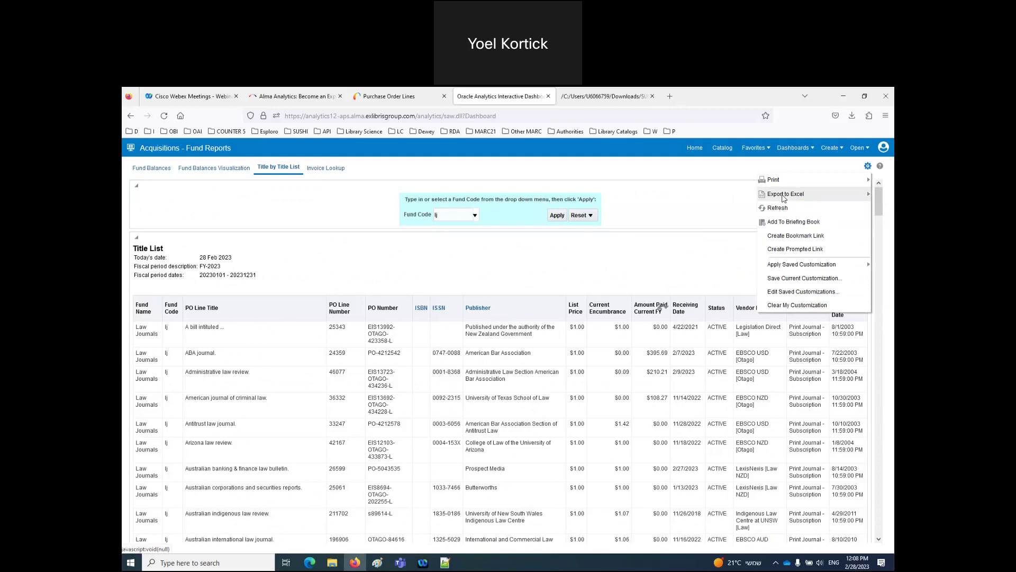
click(868, 195)
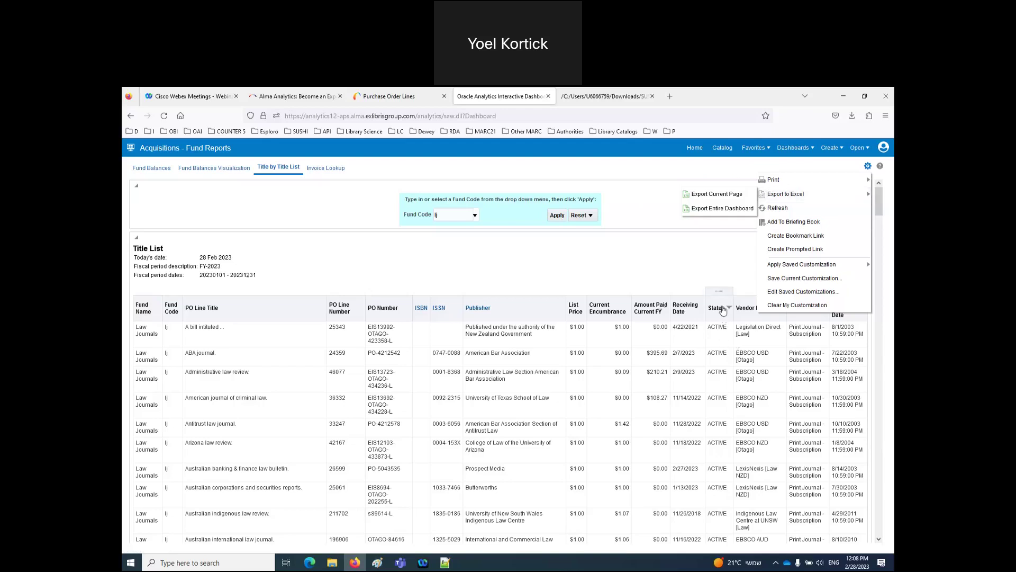
Find the PO line number of Buffalo law review in the title list and search for its invoices on the Invoice Lookup page.
scroll(723, 380, down, 6)
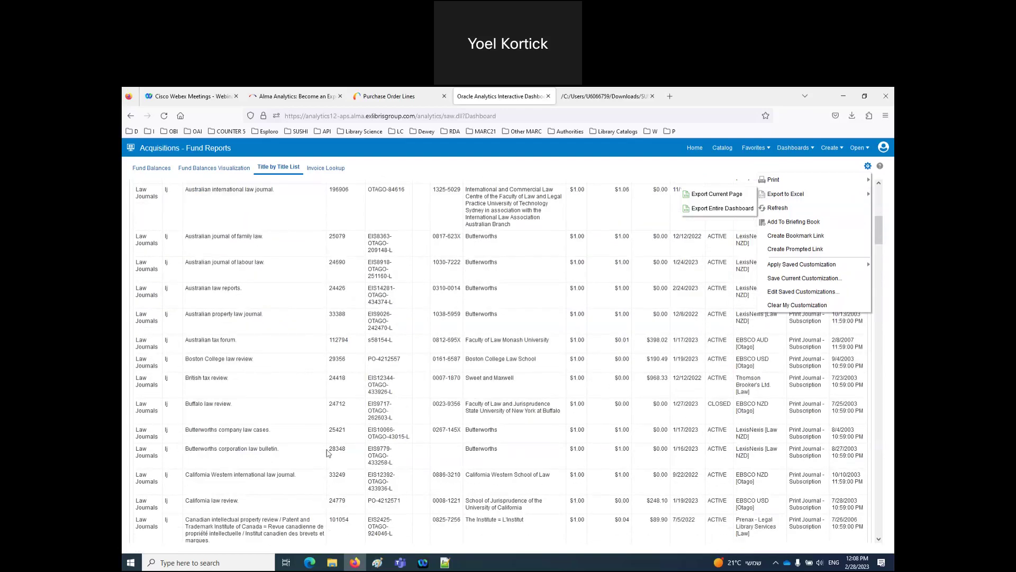
click(341, 412)
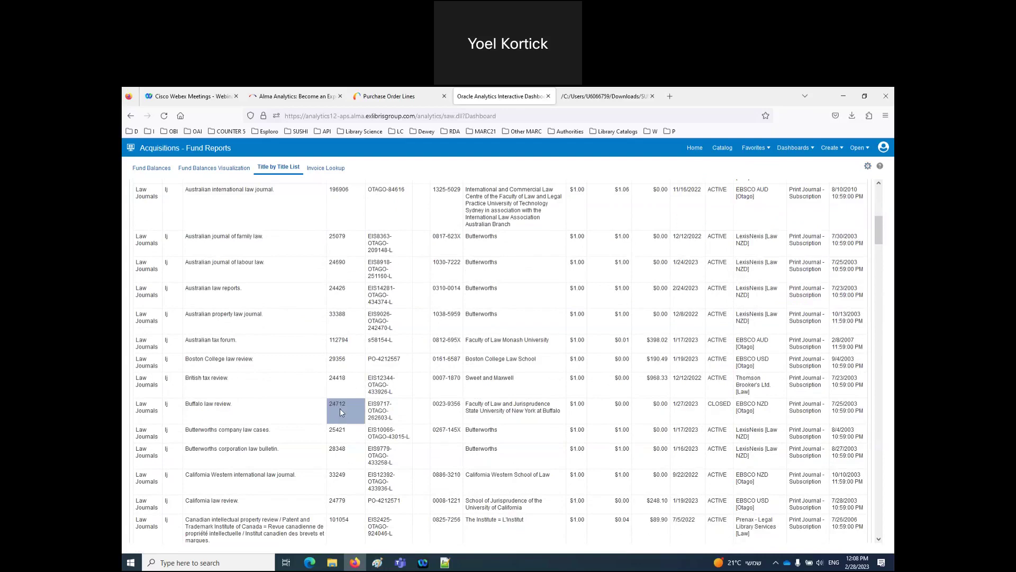
click(323, 171)
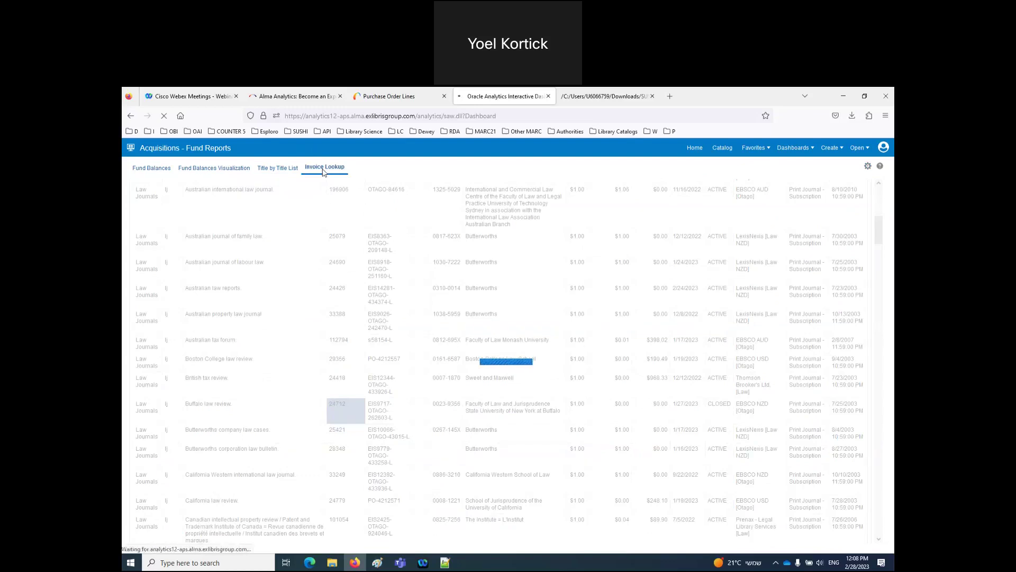
click(210, 205)
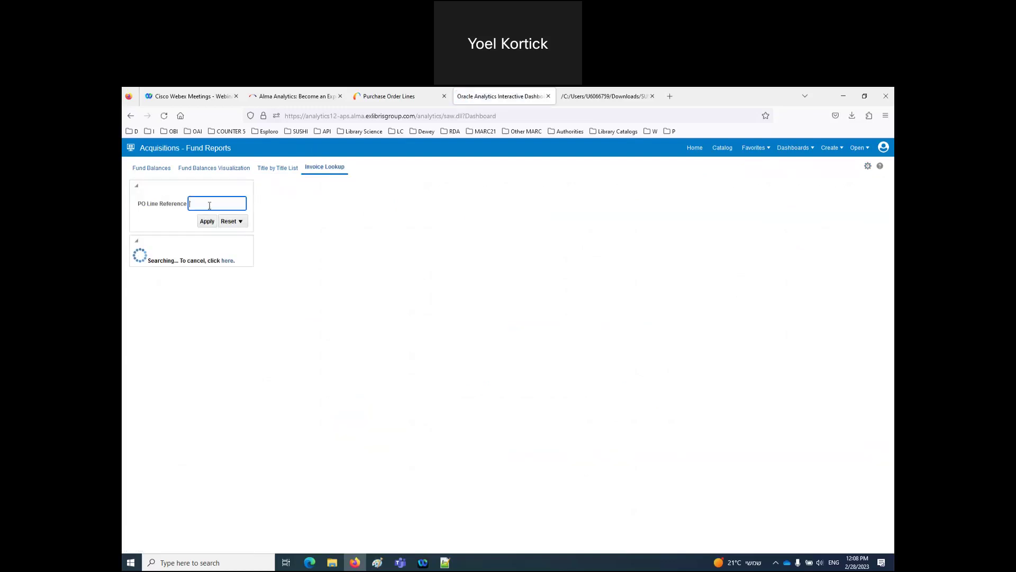
text(24712)
click(207, 222)
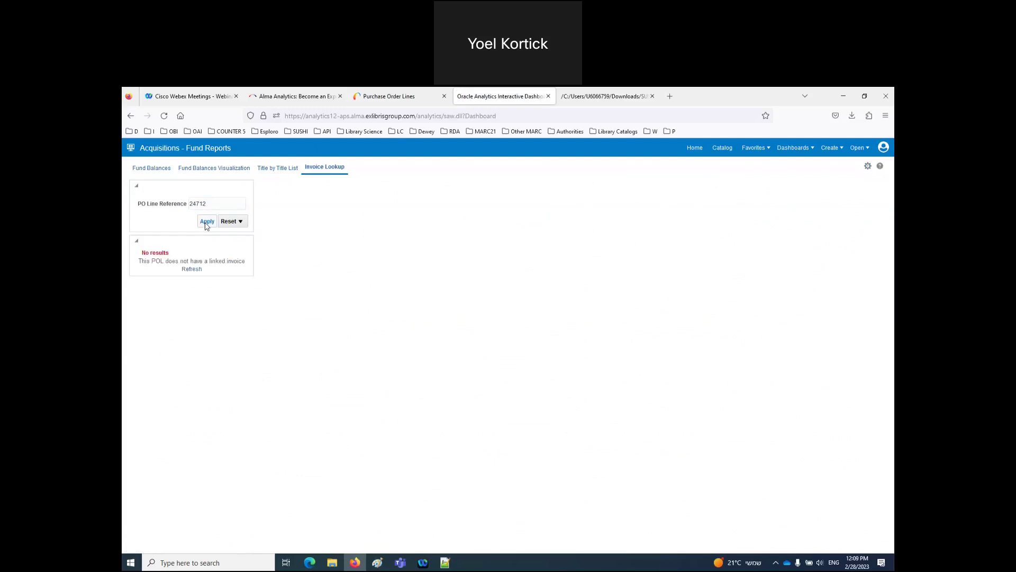
Sort the title list by Status in descending order and look up the invoices for the Trade and competition law reports PO line.
click(279, 170)
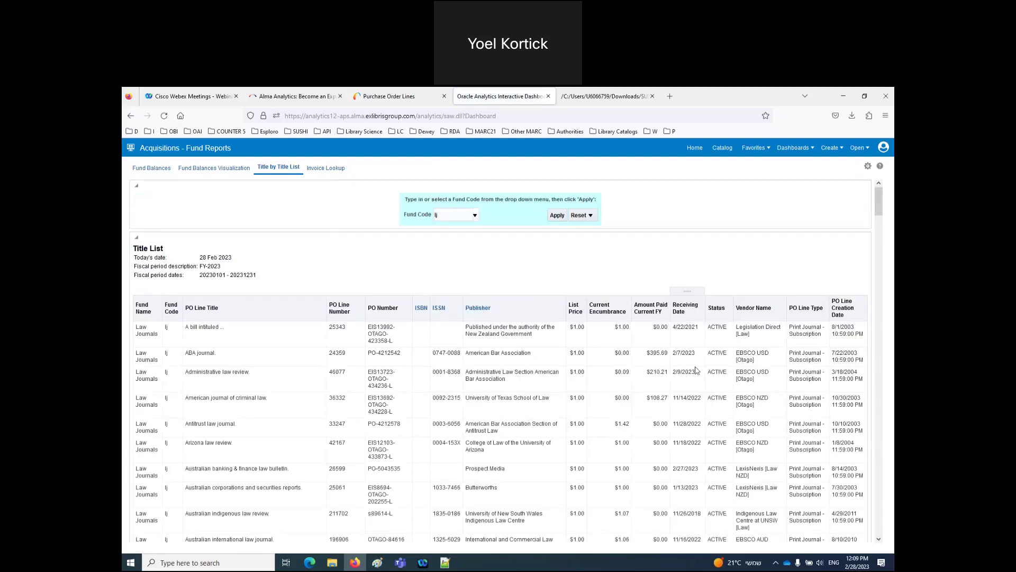
click(730, 309)
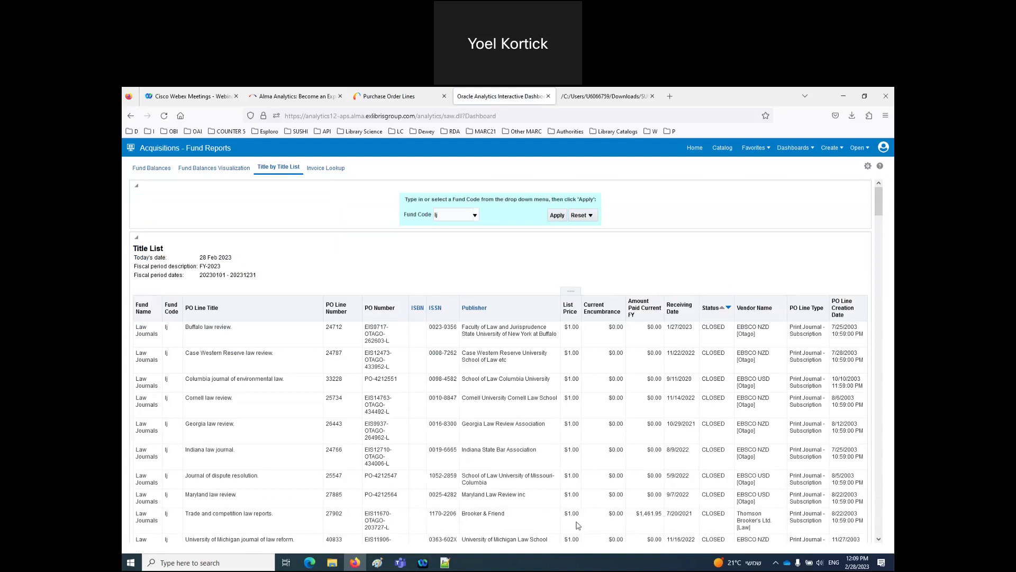
click(334, 516)
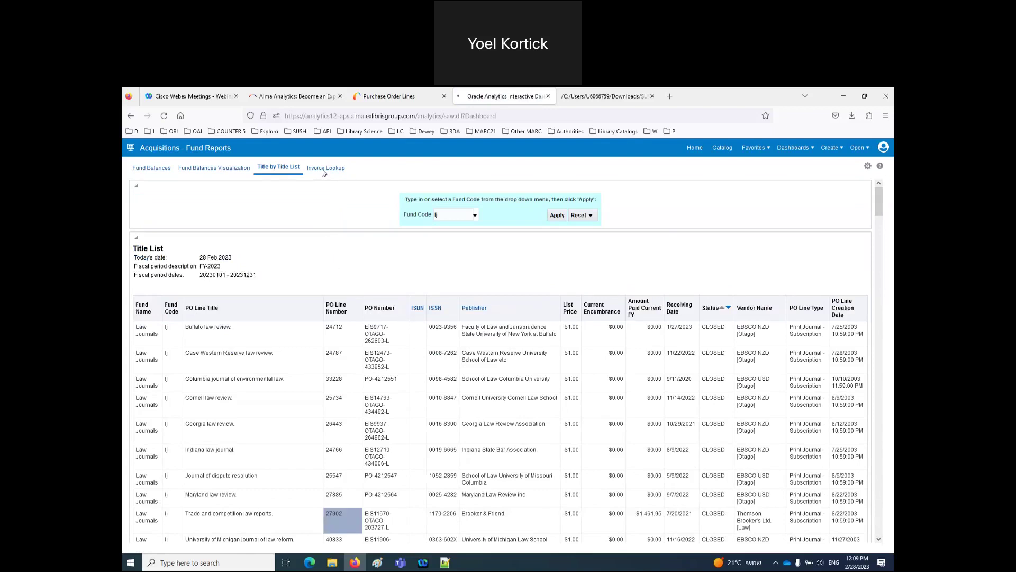
click(323, 169)
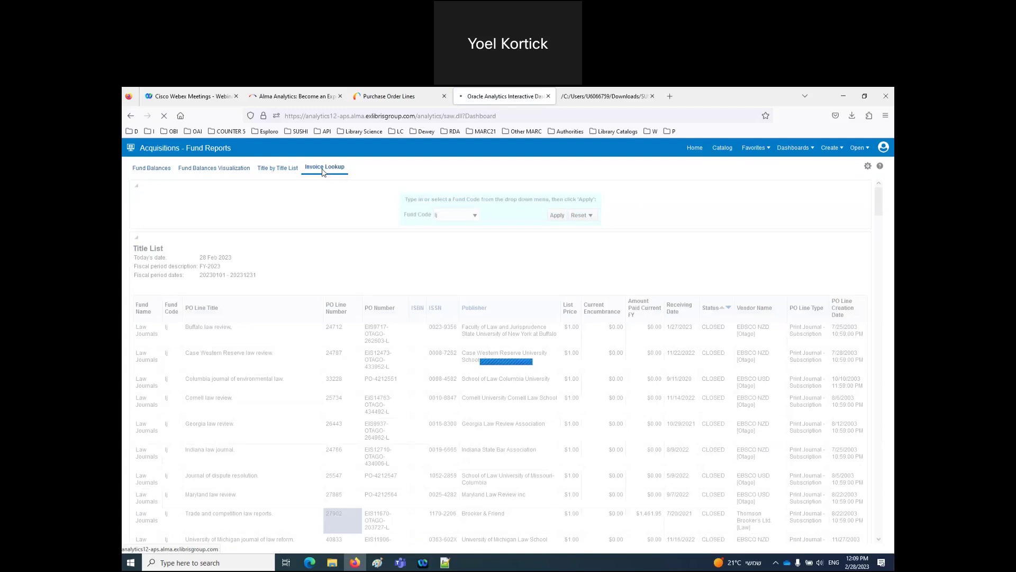
drag(211, 204, 166, 207)
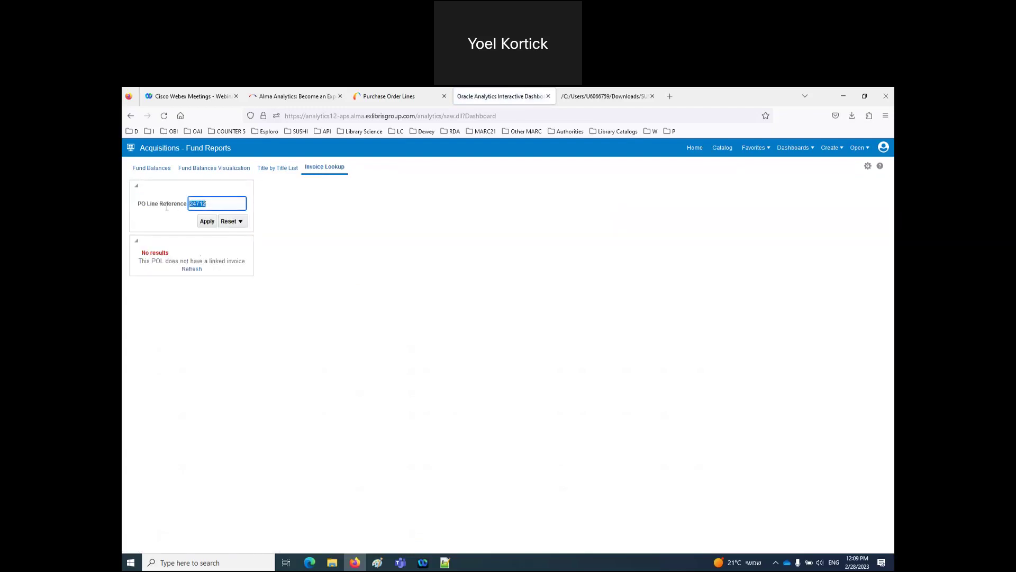
text(27902)
click(207, 222)
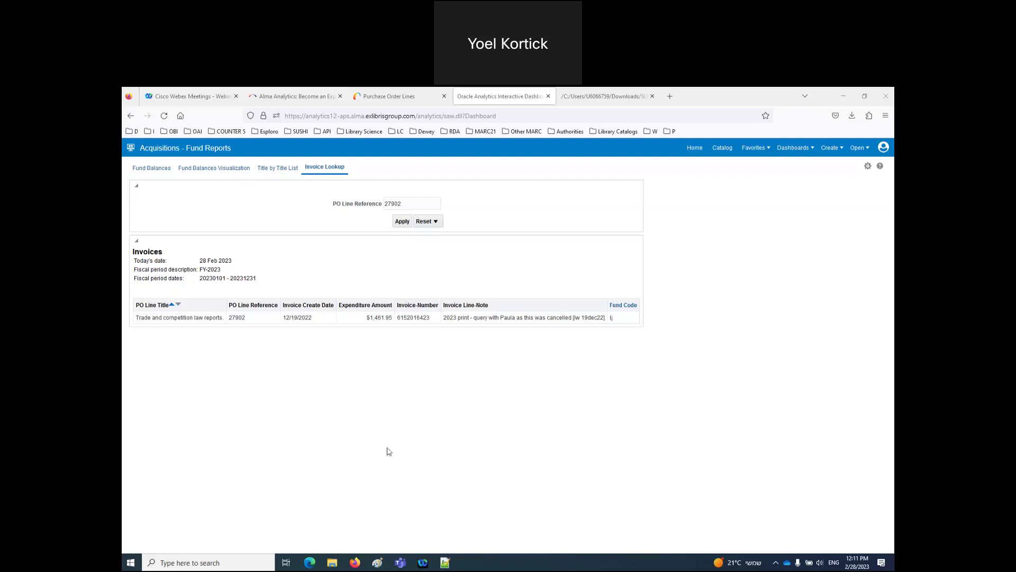
Open the Acquisitions Dashboard from the catalog and filter its Annual Trend page to fiscal year FY-2022.
click(721, 151)
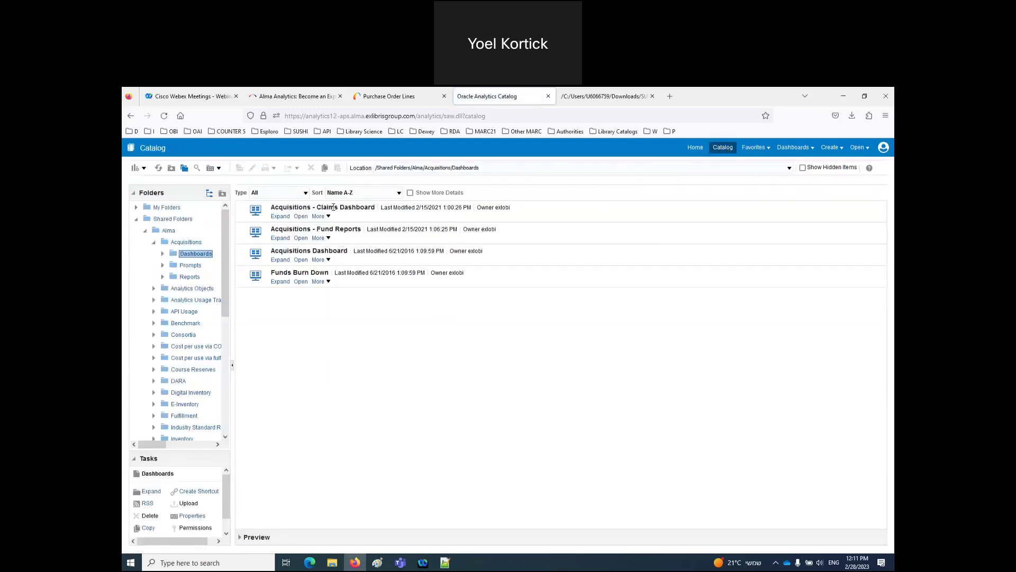
click(300, 259)
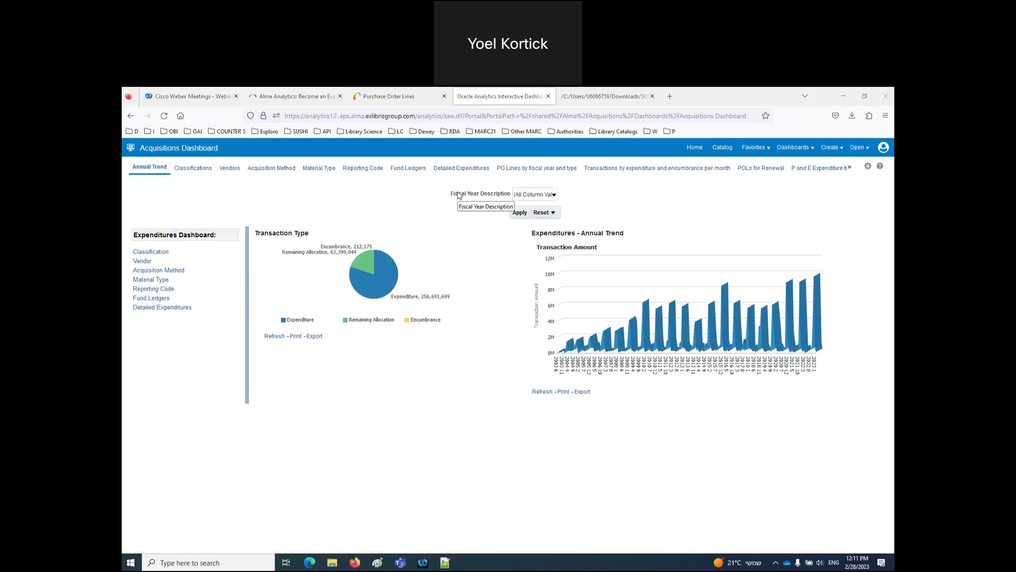
click(554, 194)
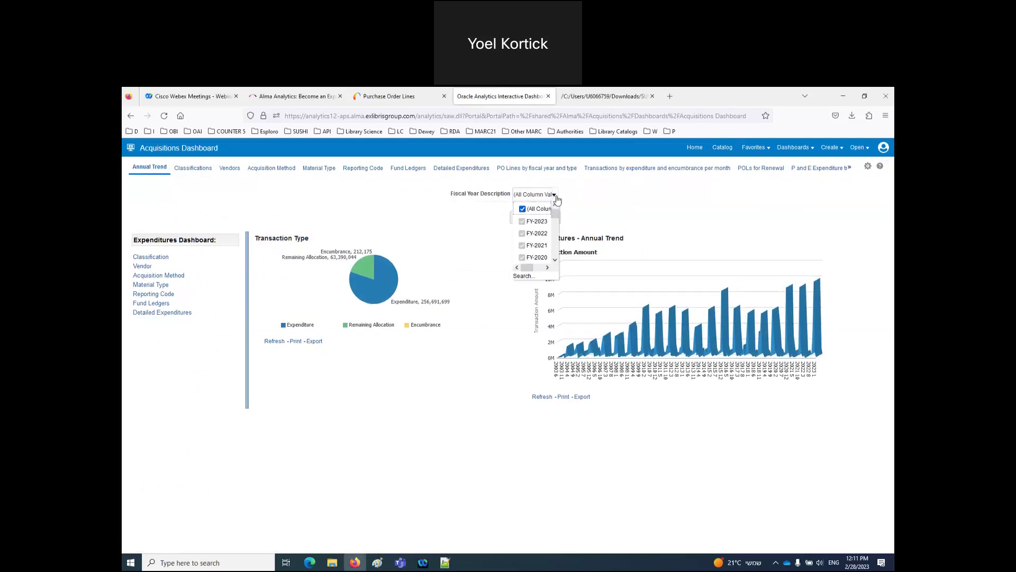
click(508, 209)
click(508, 232)
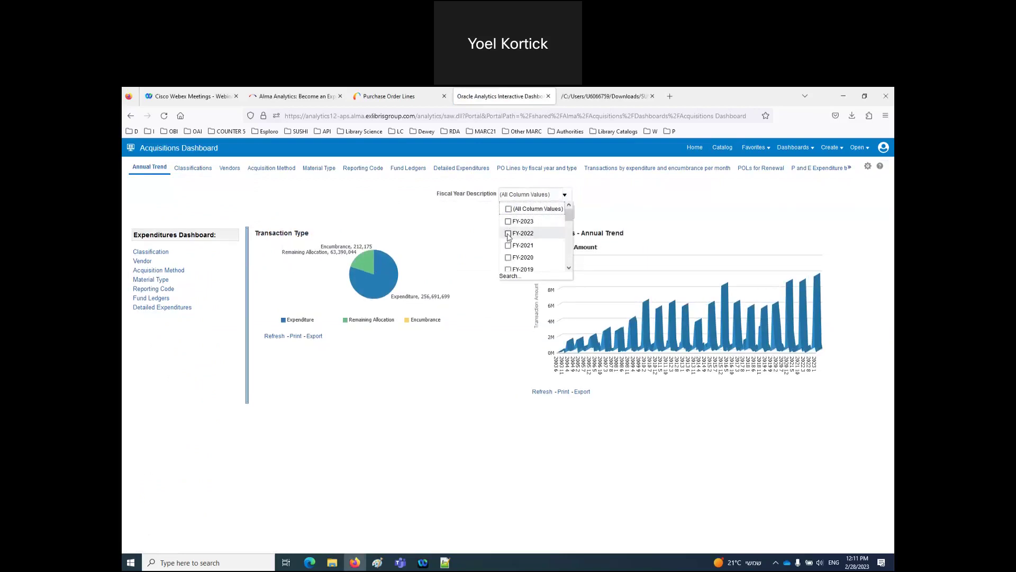
click(676, 216)
click(533, 212)
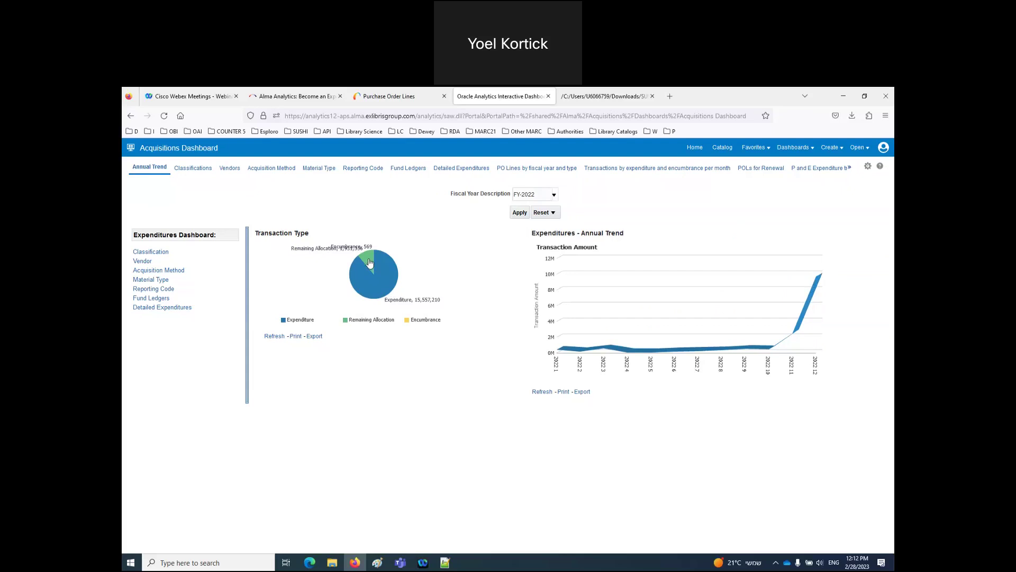
Open the Classifications page and filter its expenditures by the library name Central Library.
click(194, 168)
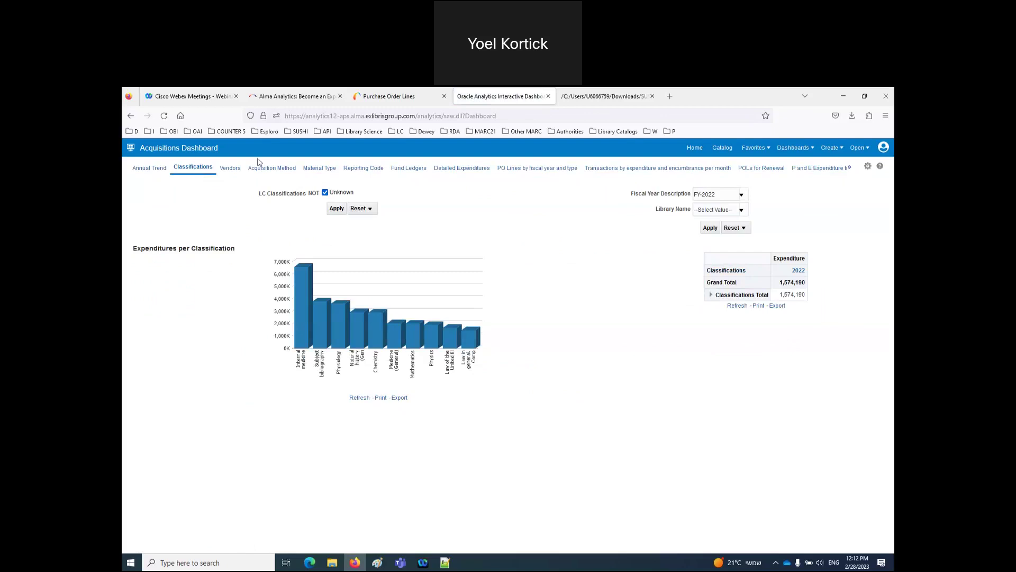
mouse_move(306, 328)
click(741, 210)
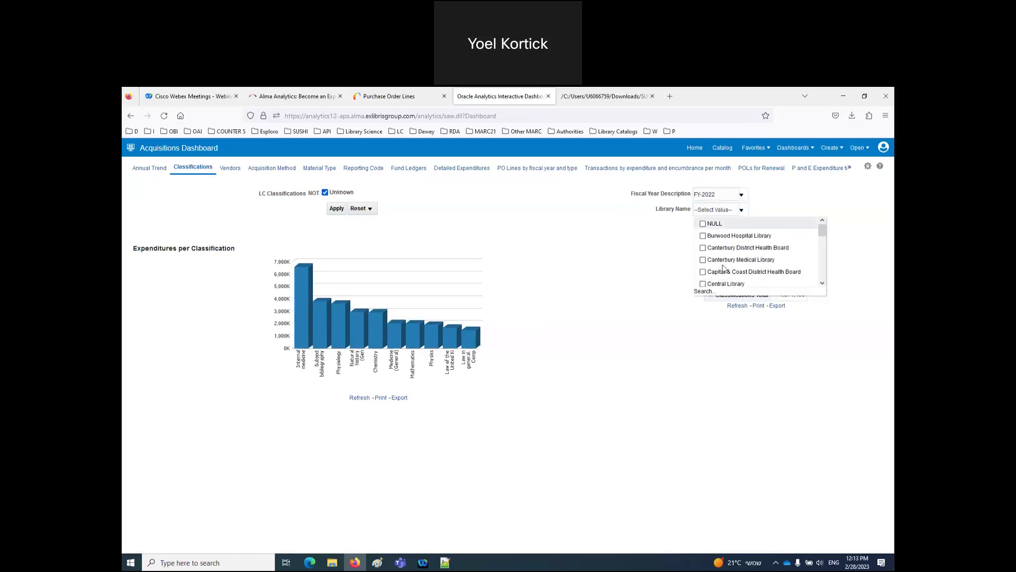
click(660, 281)
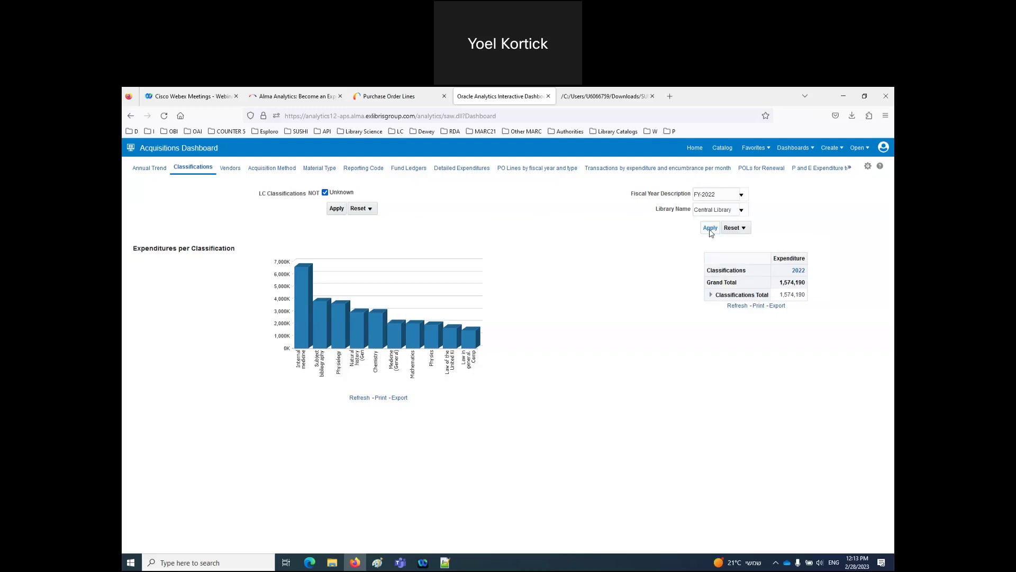
click(711, 230)
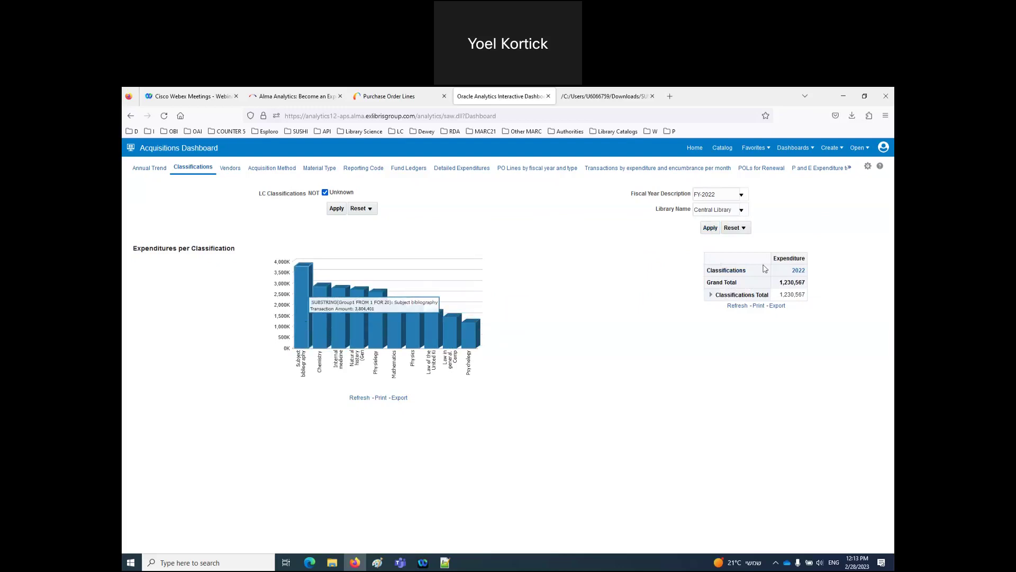
Switch the library filter on the Classifications page from Central Library to Canterbury Medical Library.
click(741, 210)
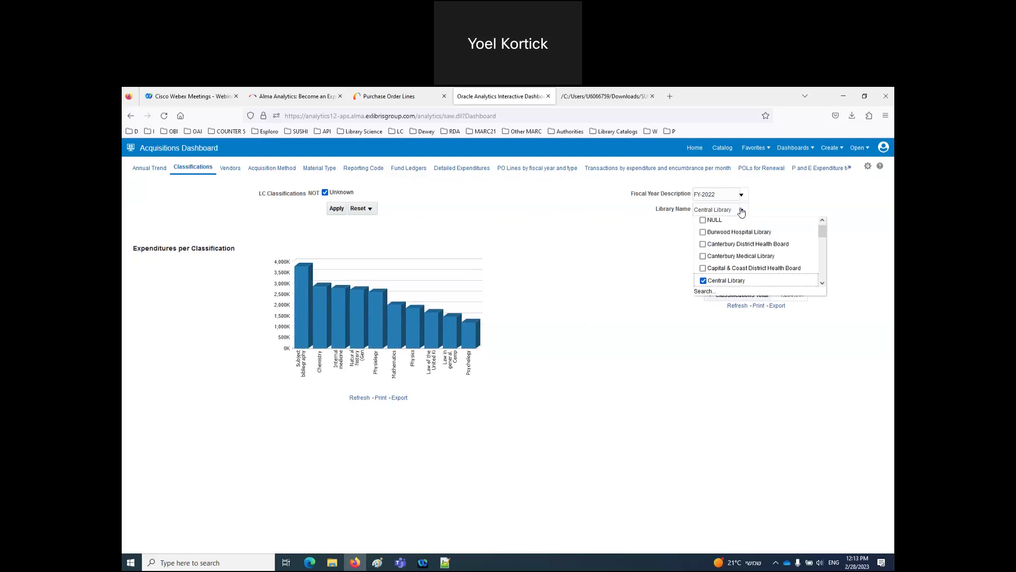
click(703, 280)
click(703, 255)
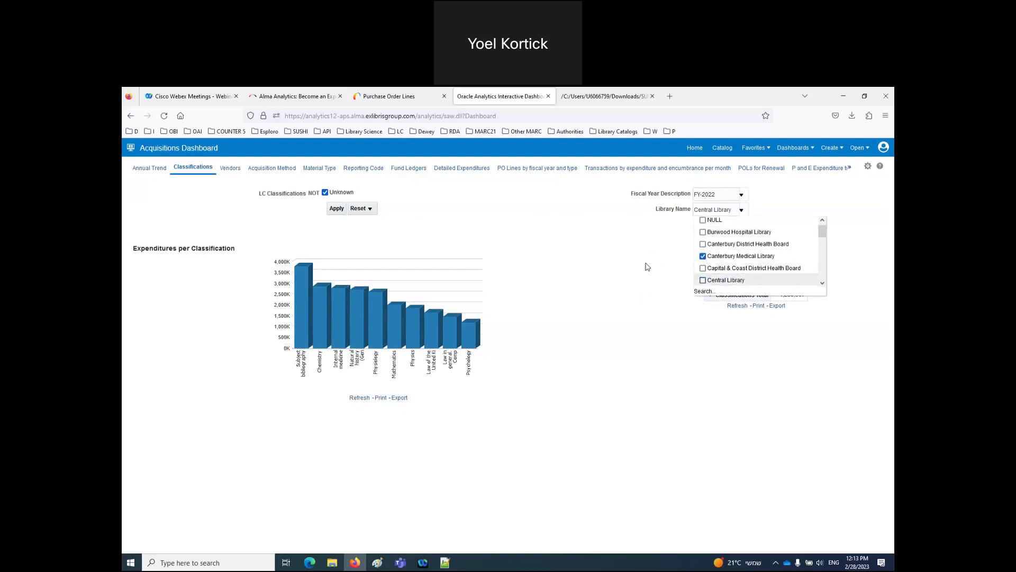
click(710, 228)
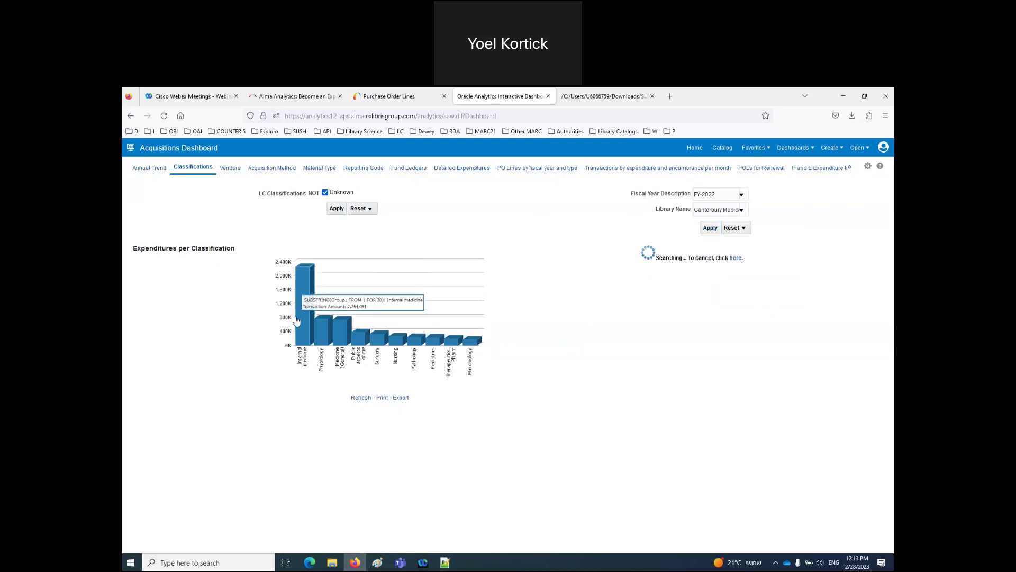
Set the library filter on the Classifications page back to Central Library only and apply it.
click(742, 209)
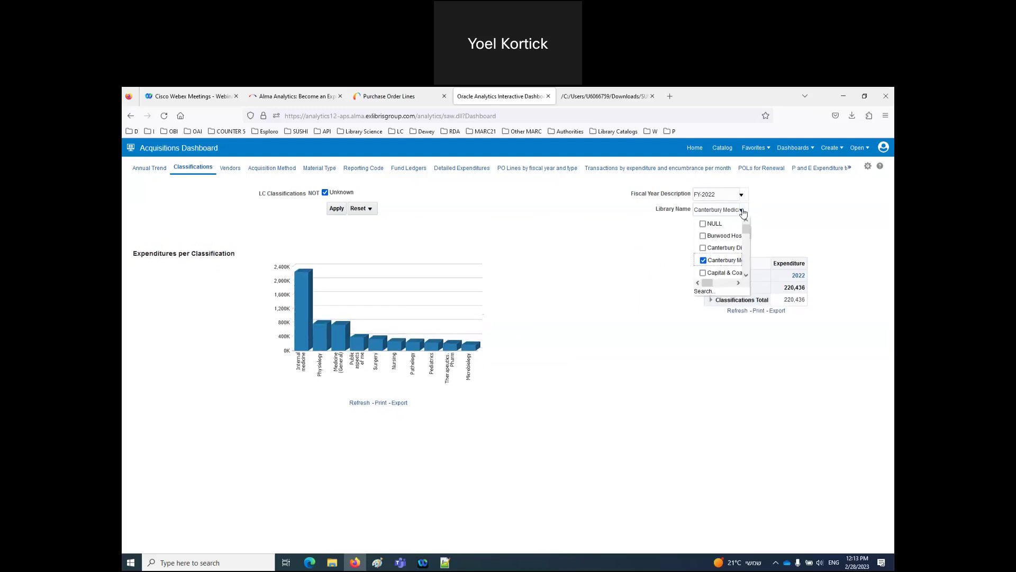
click(703, 261)
scroll(703, 262, down, 1)
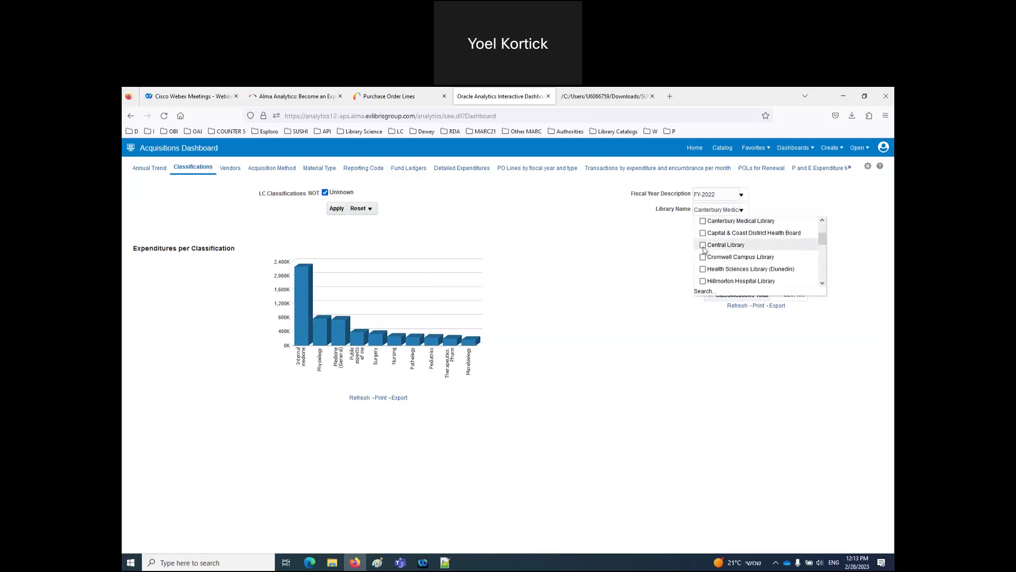
click(702, 245)
click(663, 249)
click(716, 228)
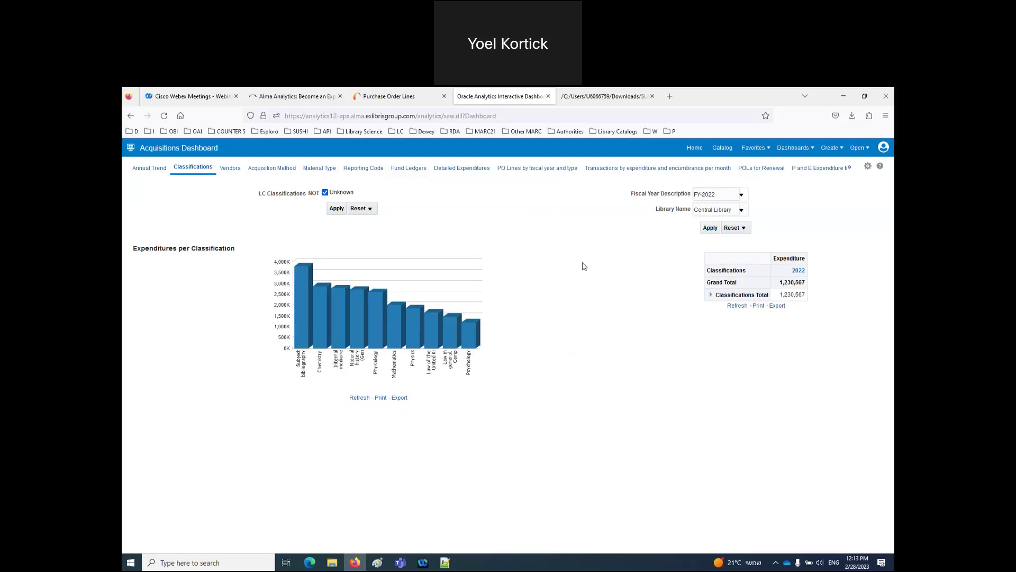
View the Acquisition Method page, and examine the pie charts and expenditure table on the Reporting Code page.
click(279, 170)
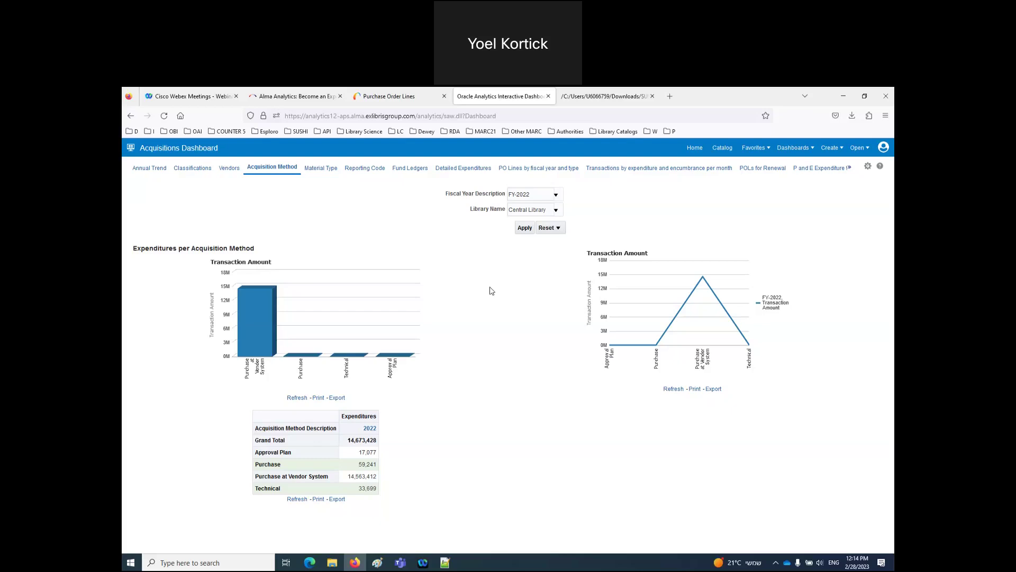
click(365, 168)
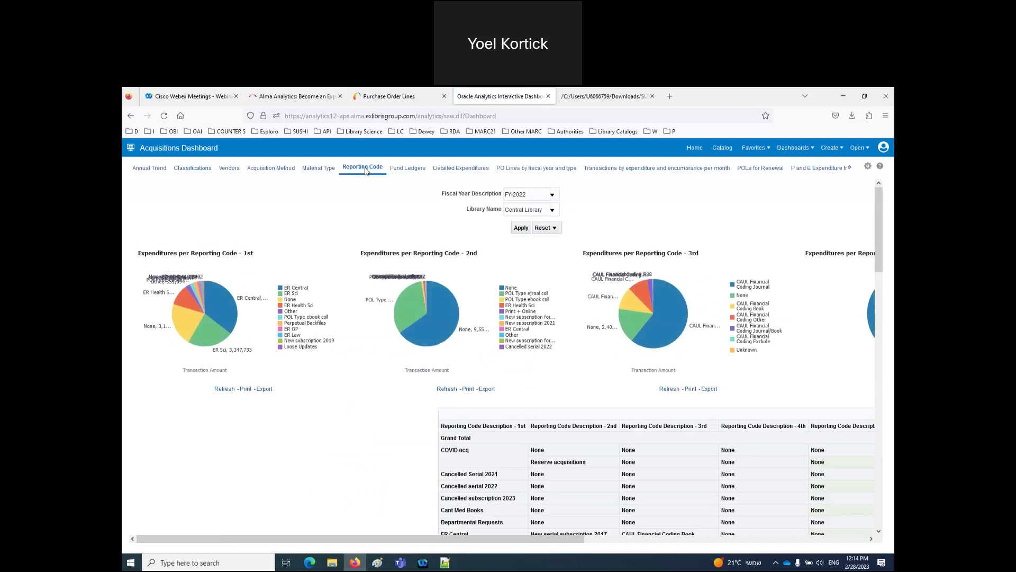
drag(570, 539, 659, 548)
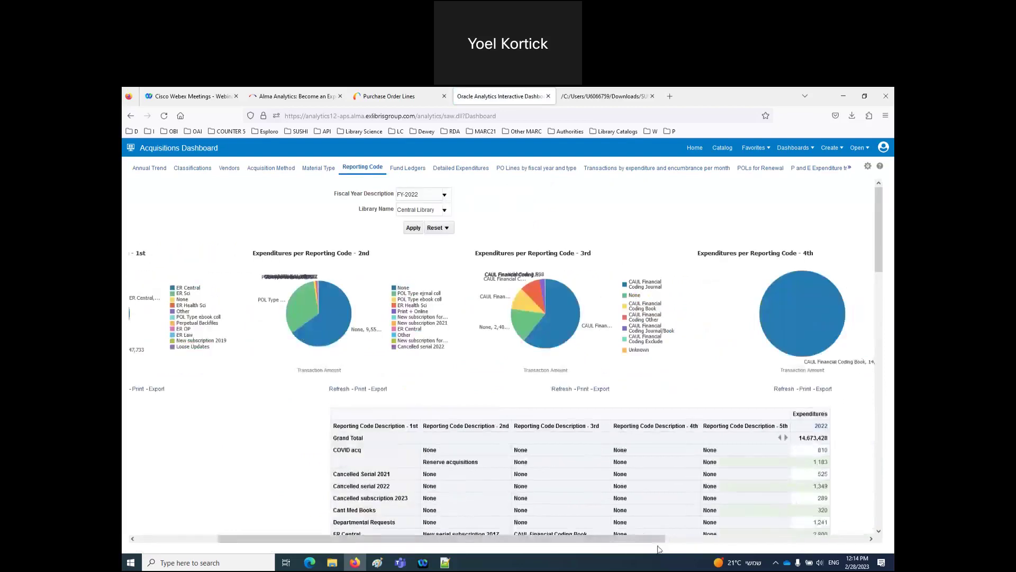
scroll(650, 492, down, 3)
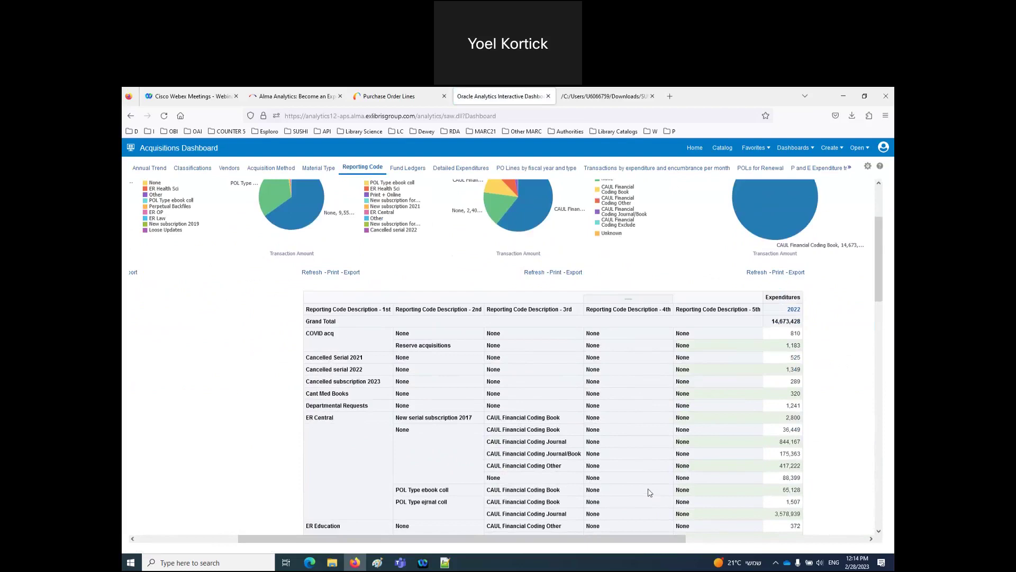
scroll(650, 493, down, 2)
scroll(649, 492, up, 3)
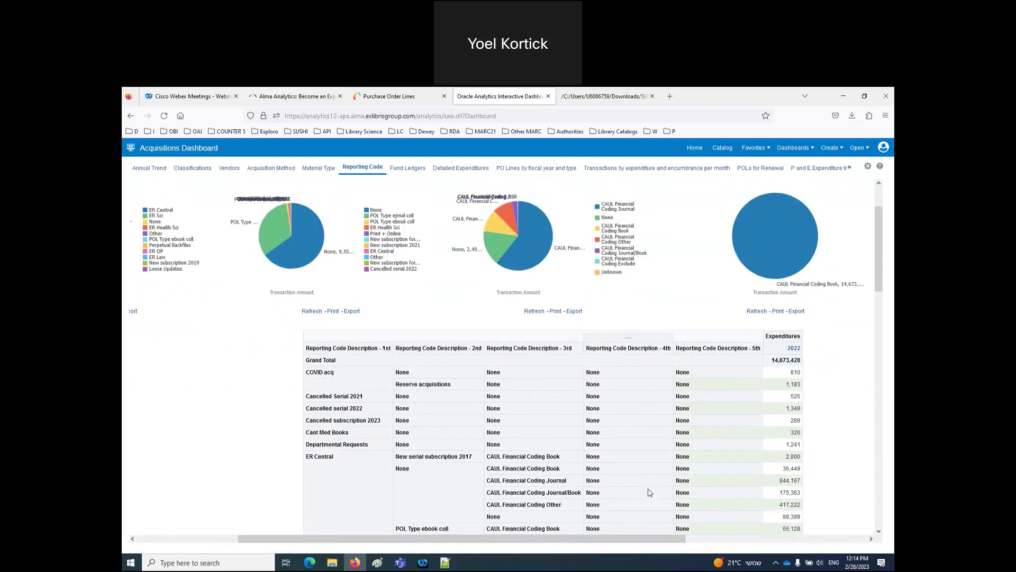
scroll(649, 492, down, 1)
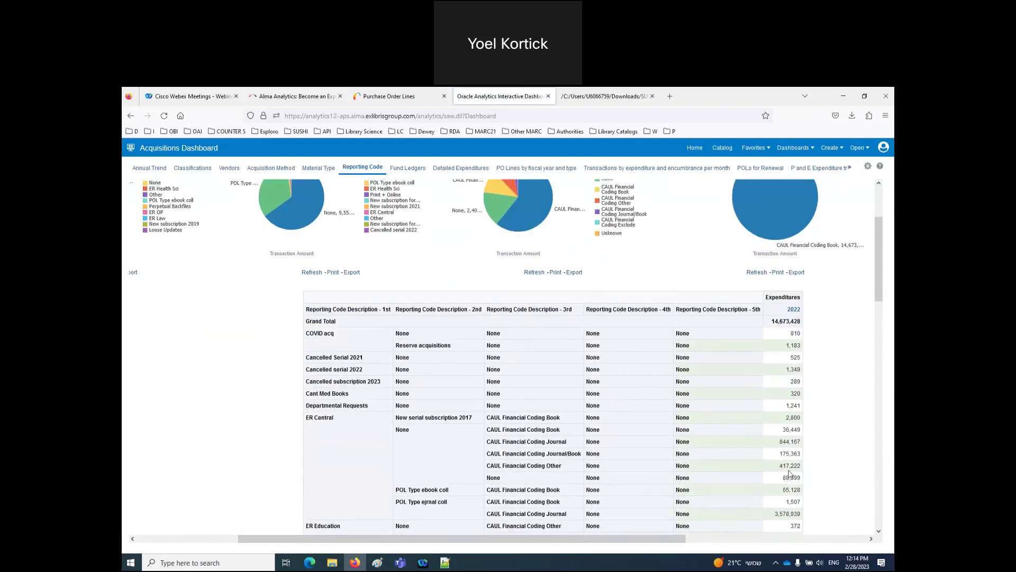
scroll(569, 429, down, 3)
scroll(543, 431, up, 7)
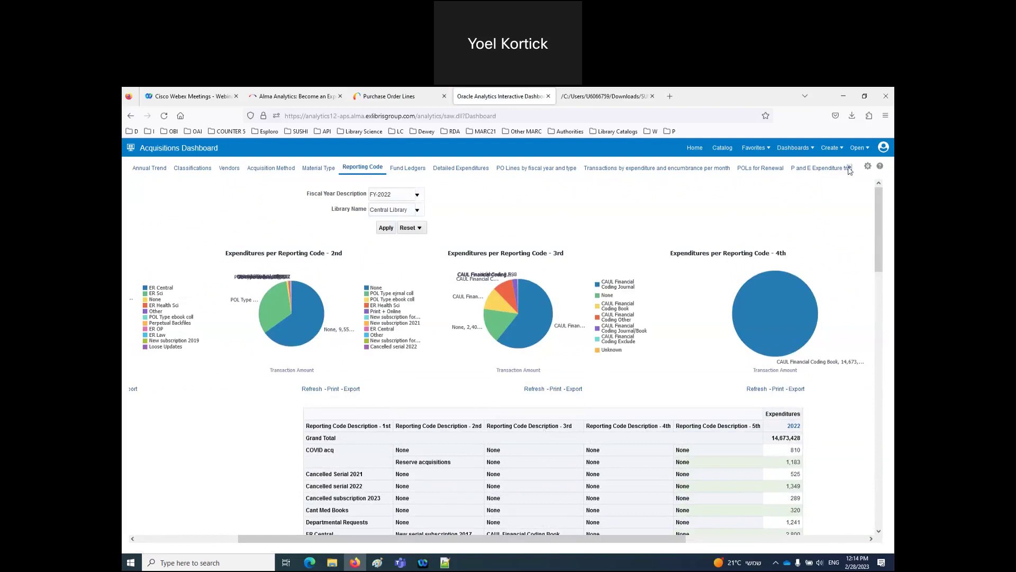
Open the PO Lines by fiscal year and type page and look through its list of order lines.
click(553, 169)
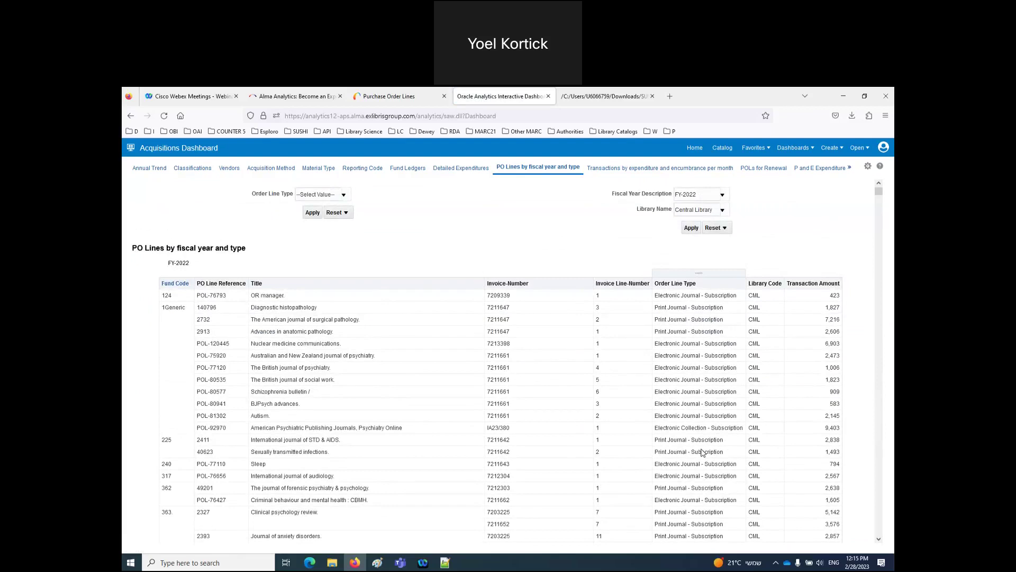
scroll(702, 451, down, 10)
scroll(702, 451, down, 5)
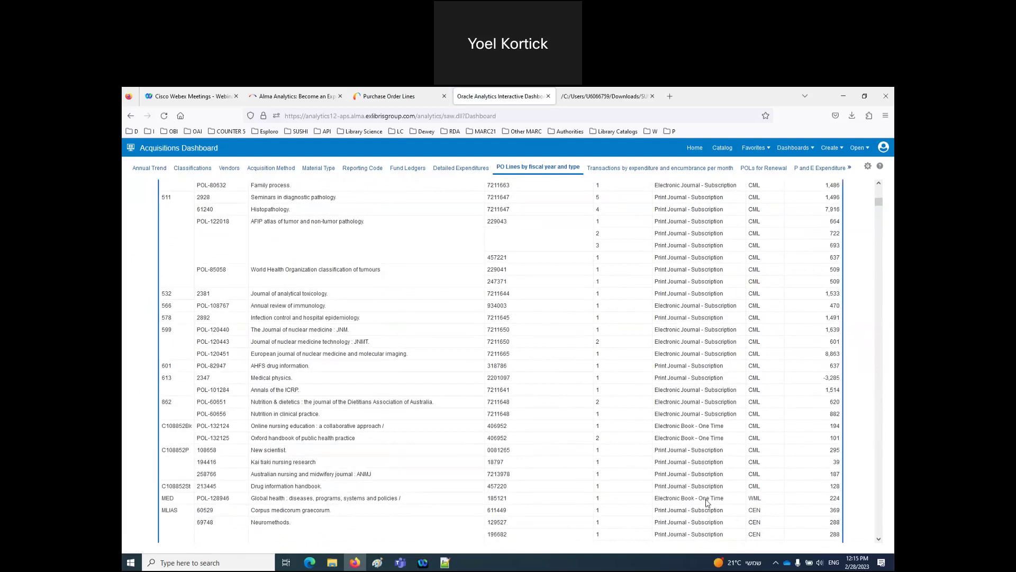
scroll(707, 502, up, 1)
scroll(707, 502, up, 5)
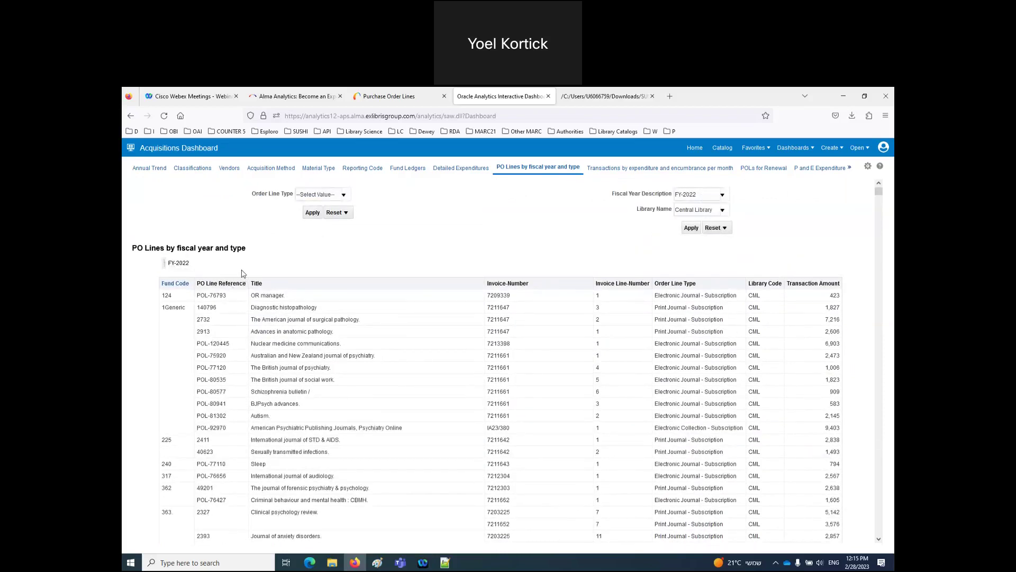
Filter the PO lines by the order line type Electronic Journal - Subscription and look over the list.
click(344, 196)
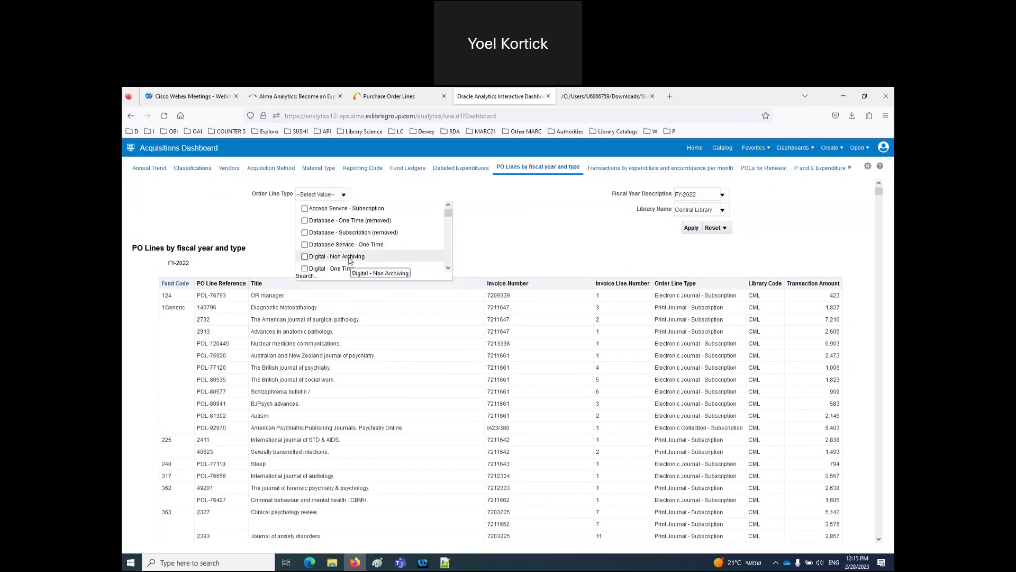
scroll(318, 249, down, 3)
click(305, 233)
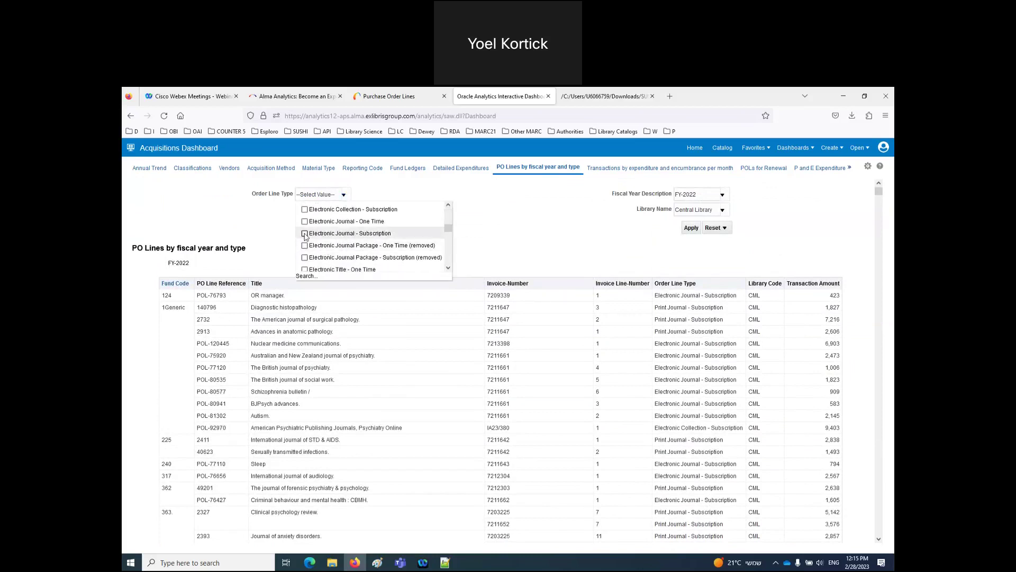
click(313, 213)
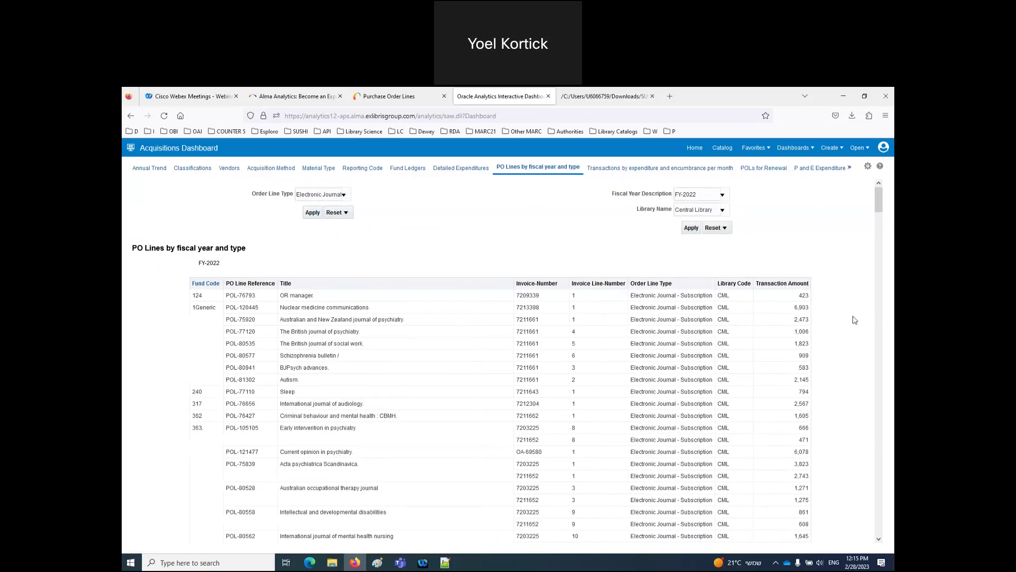
scroll(855, 320, down, 3)
scroll(853, 320, up, 3)
Review the charts and table of transactions by expenditure and encumbrance per month, and open the P and E Expenditure trends page.
click(710, 168)
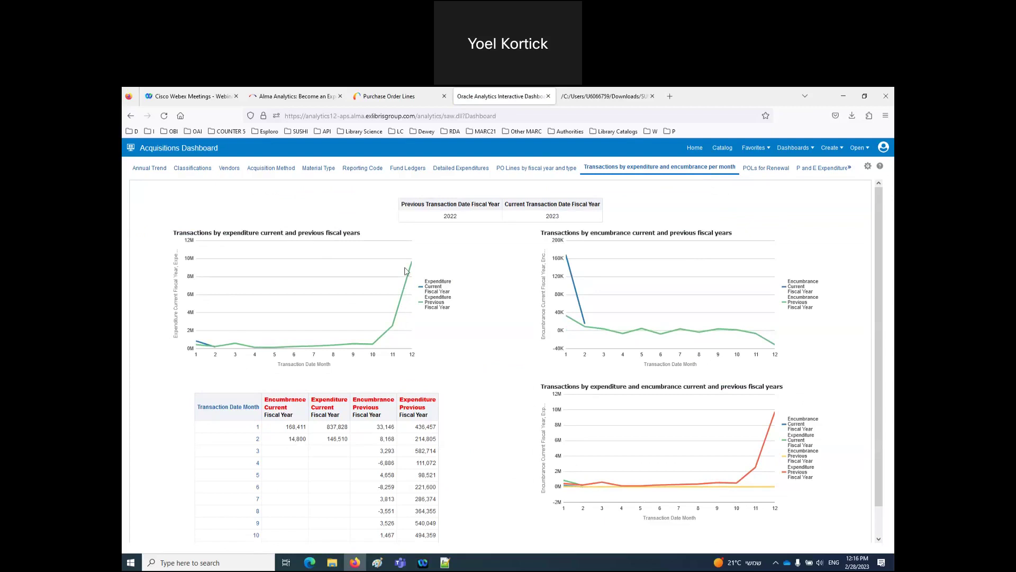
click(448, 220)
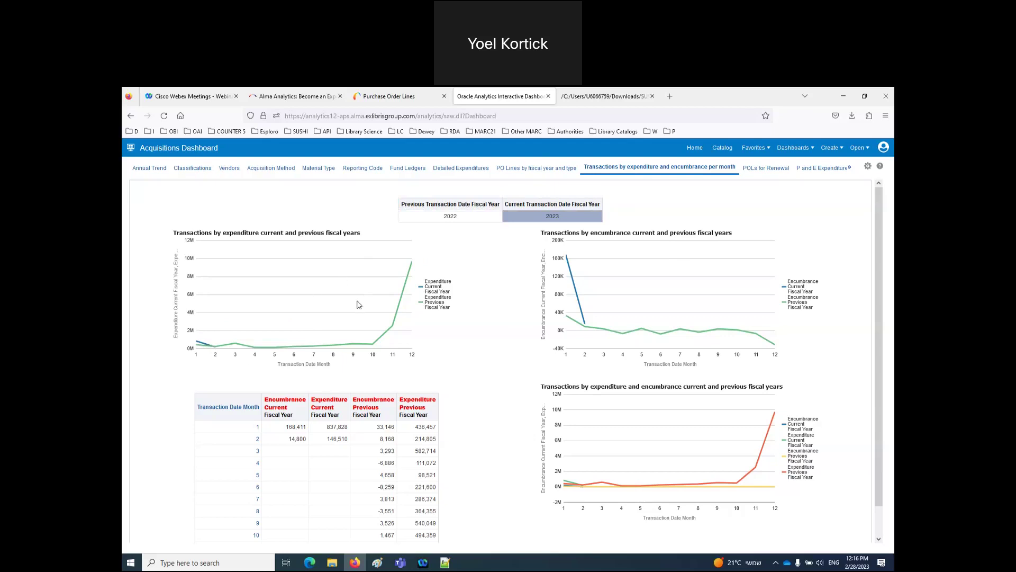
scroll(523, 367, down, 1)
scroll(524, 365, up, 1)
click(839, 168)
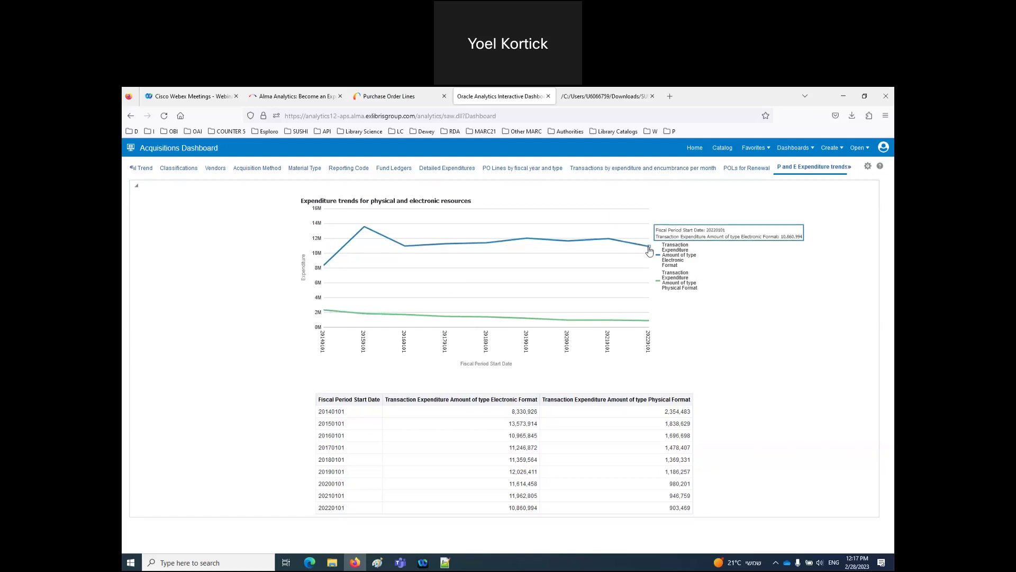
Open the Funds Overview for Fiscal Period page and set its fiscal year description to FY-2020.
click(852, 168)
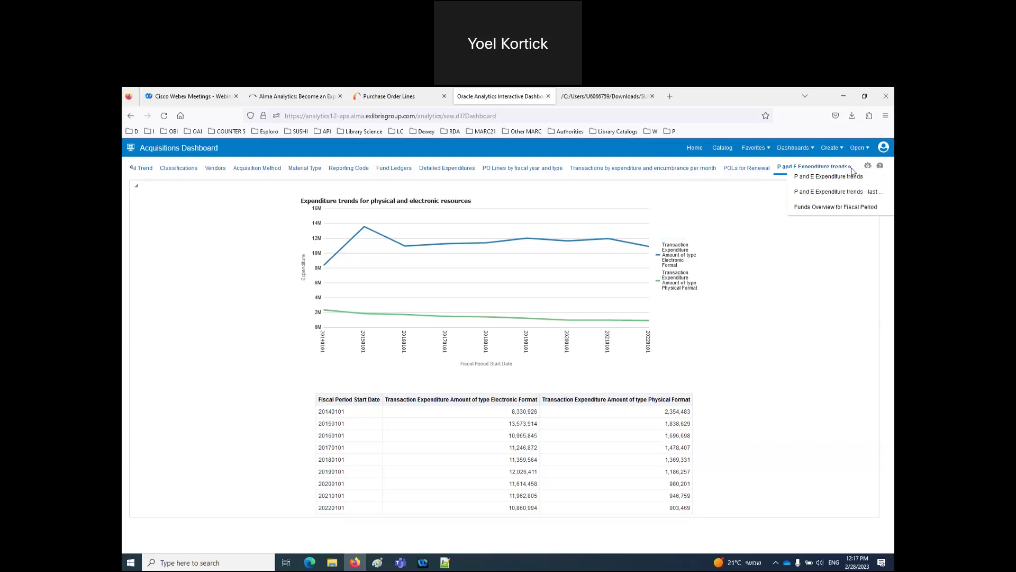
click(854, 208)
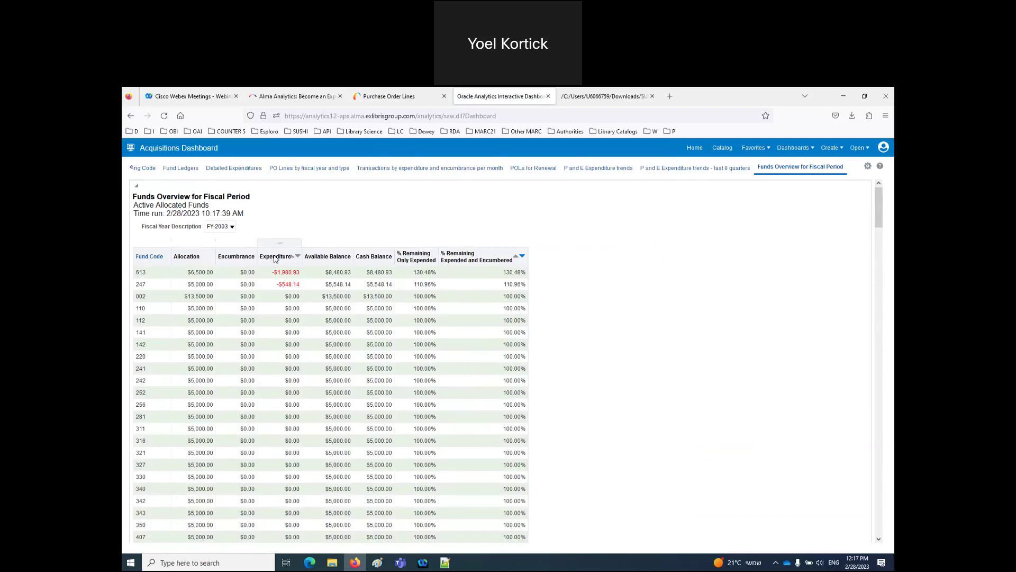
click(228, 226)
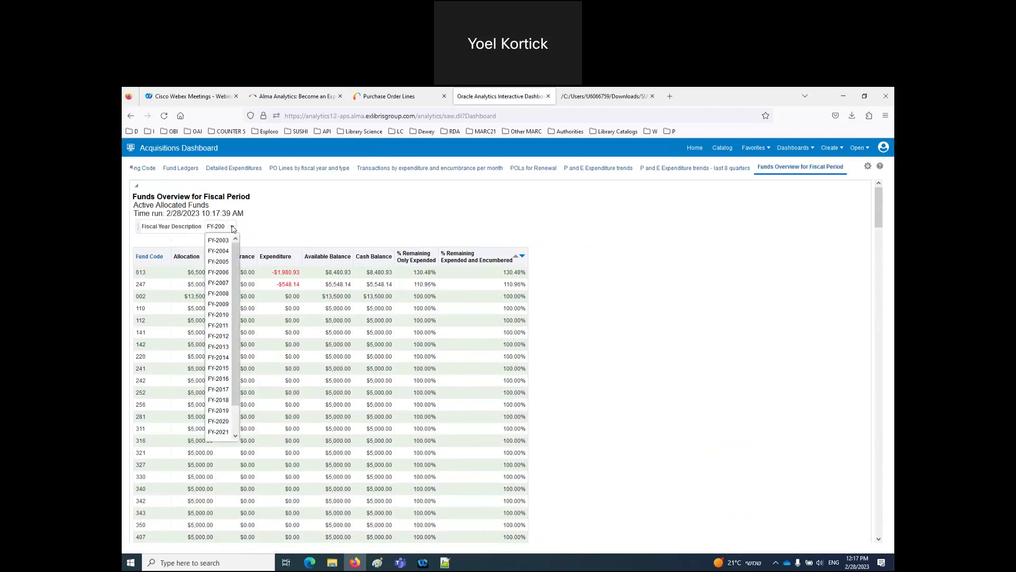
click(221, 420)
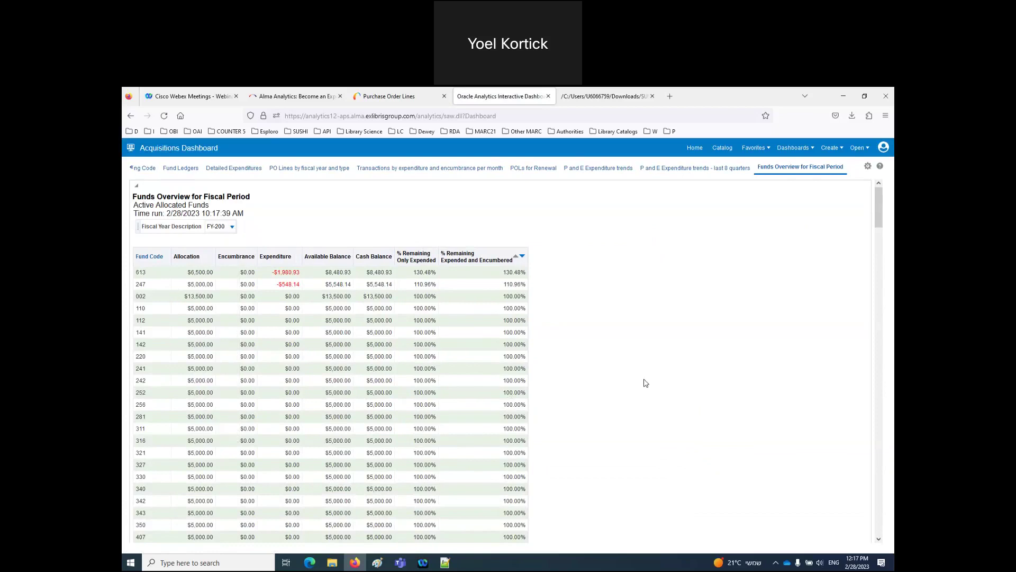
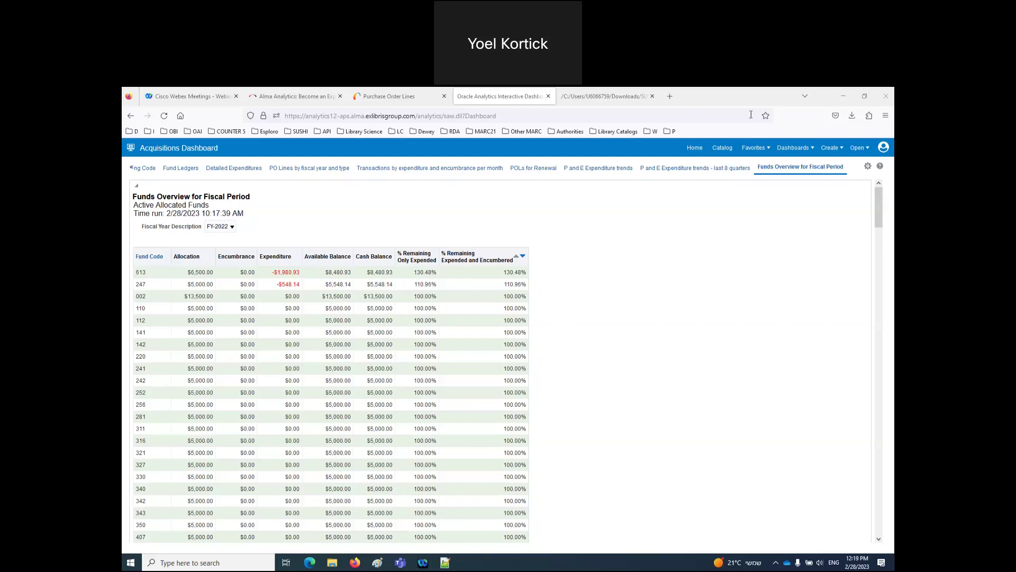
Open the bookmarked Presentations and Documents - Analytics page of the Ex Libris Knowledge Center in a new browser tab.
click(670, 98)
click(653, 131)
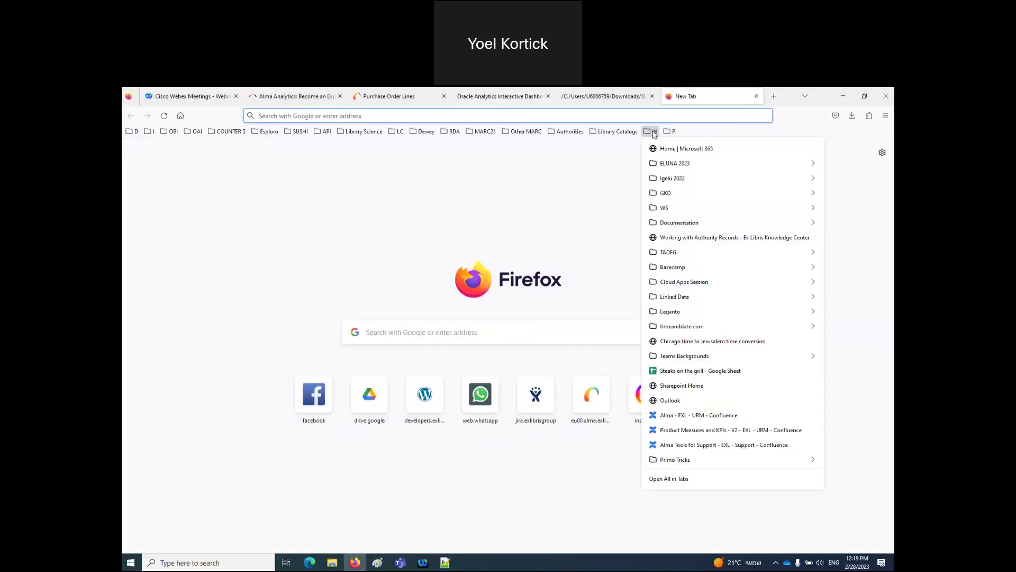
mouse_move(659, 223)
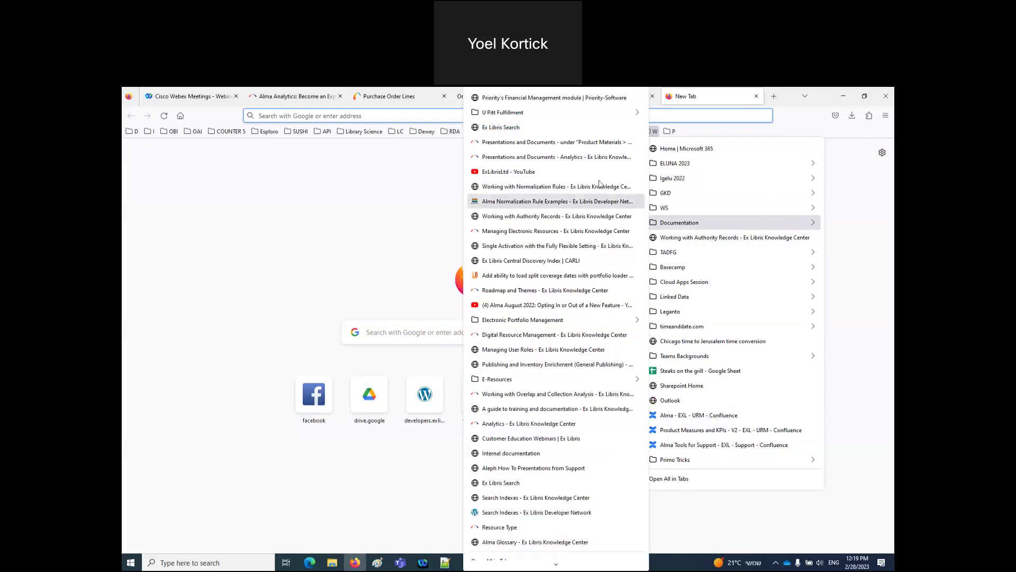
click(593, 158)
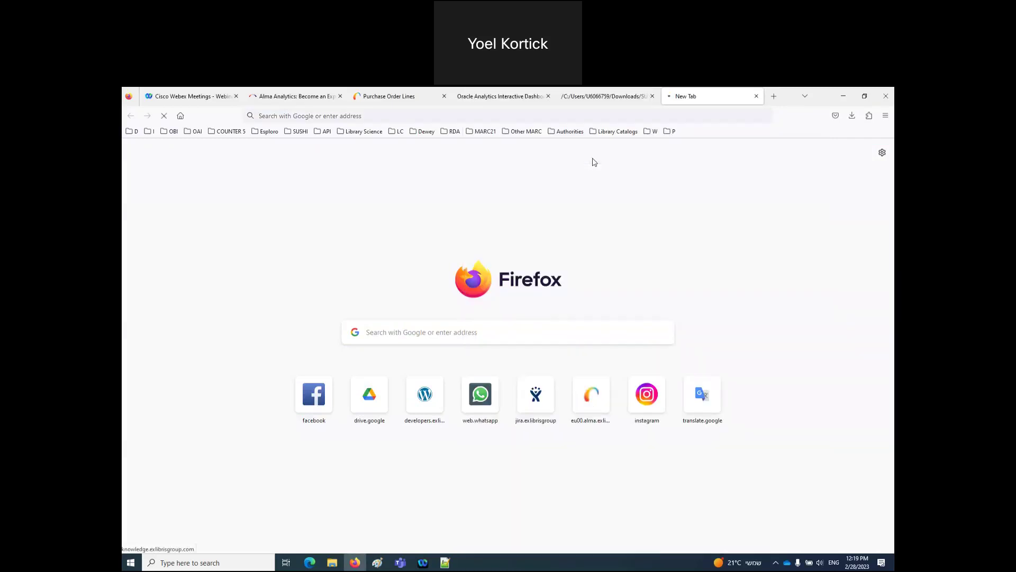
click(407, 117)
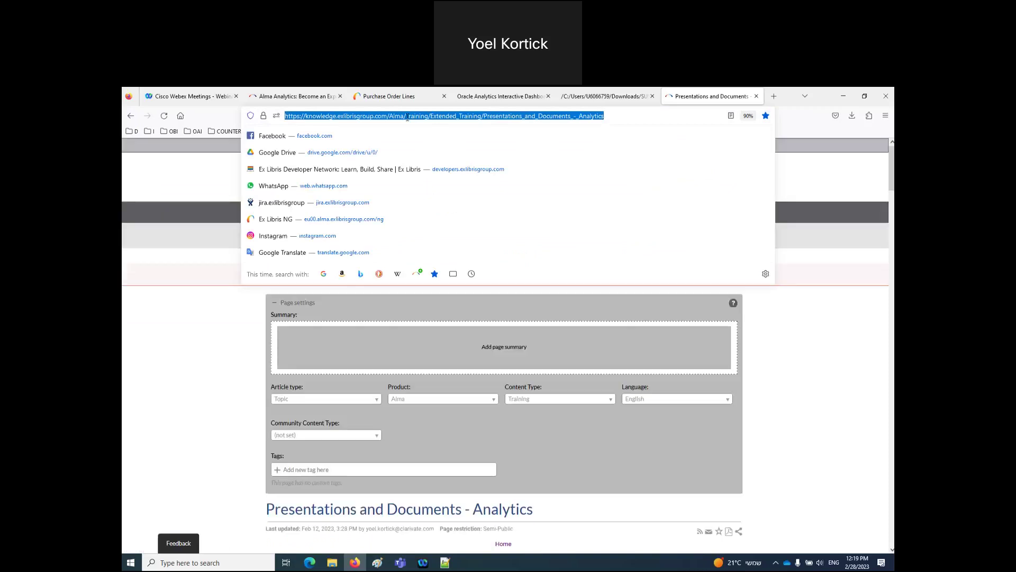
click(762, 509)
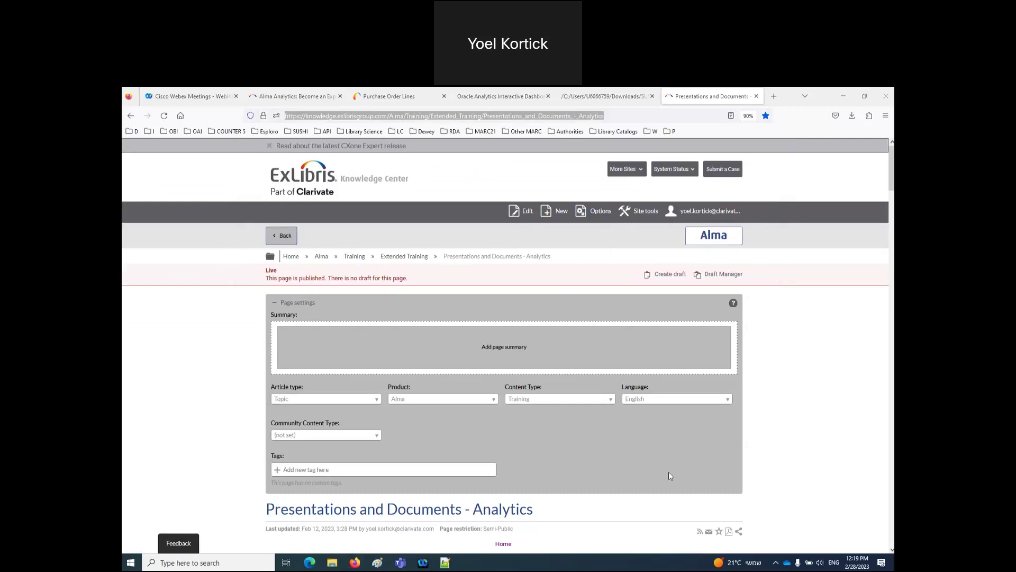
scroll(229, 388, down, 2)
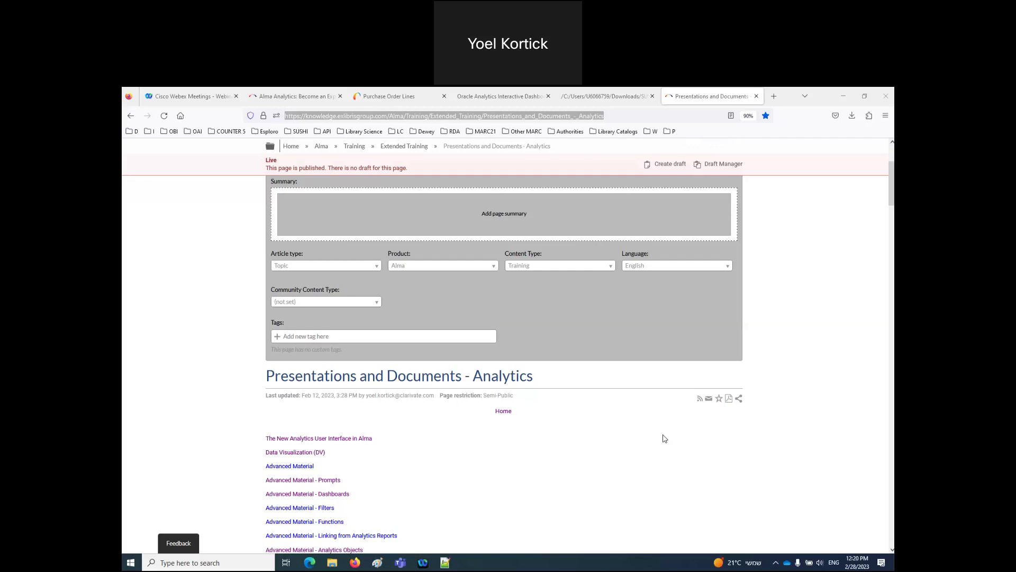
Search the page for "last 30" and download the how-to document on ordered items received in the last 30 days.
click(686, 440)
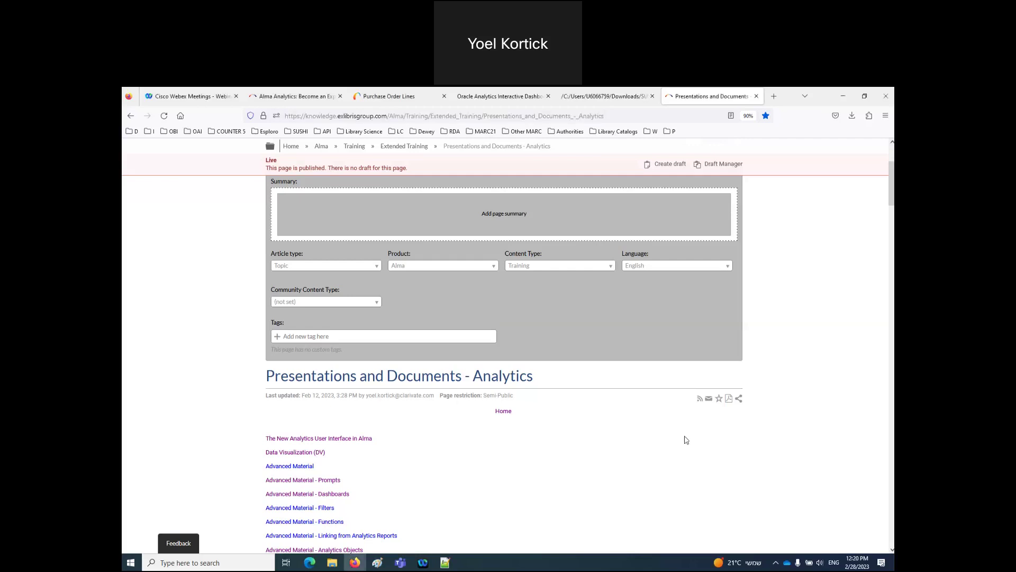
key(ctrl+f)
text(la)
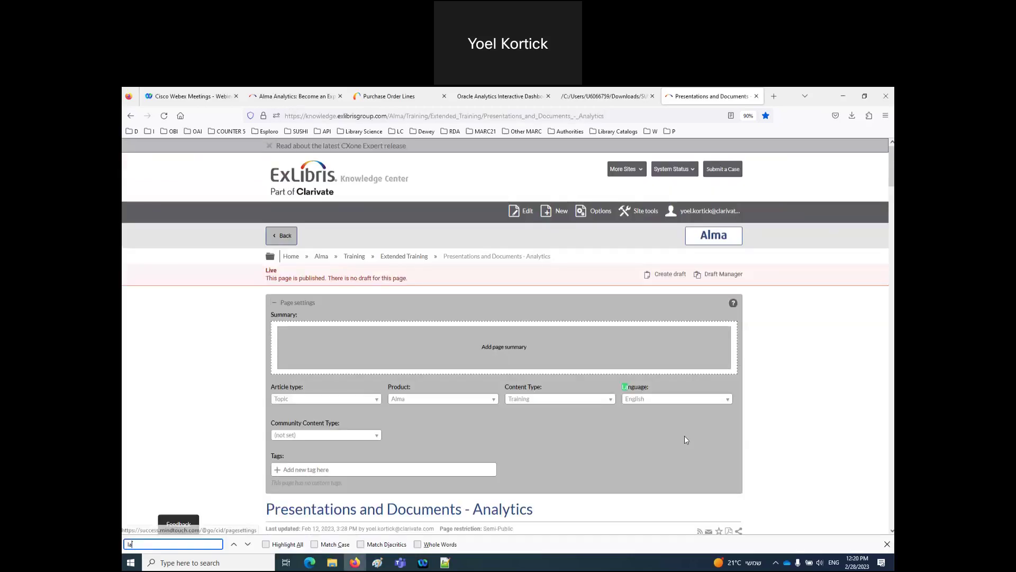
text(st 30)
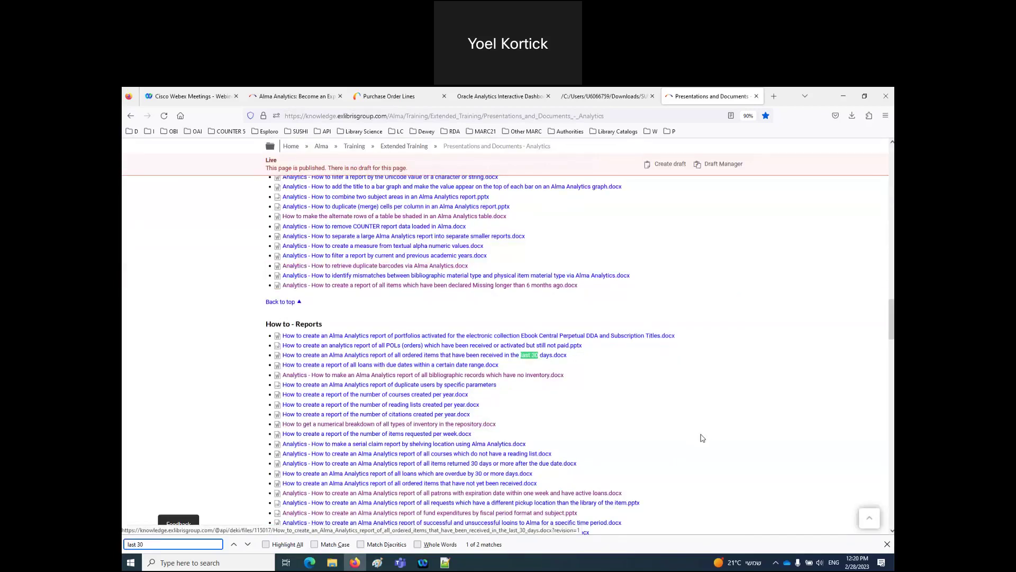
click(447, 360)
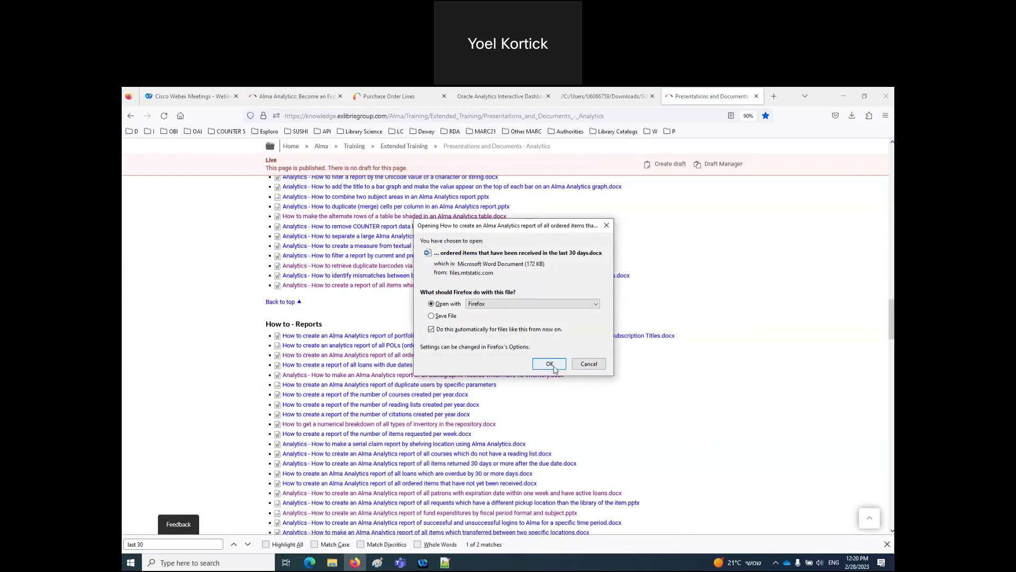
Open the downloaded how-to document with Word (default) and read its instructions on creating the analysis.
click(554, 366)
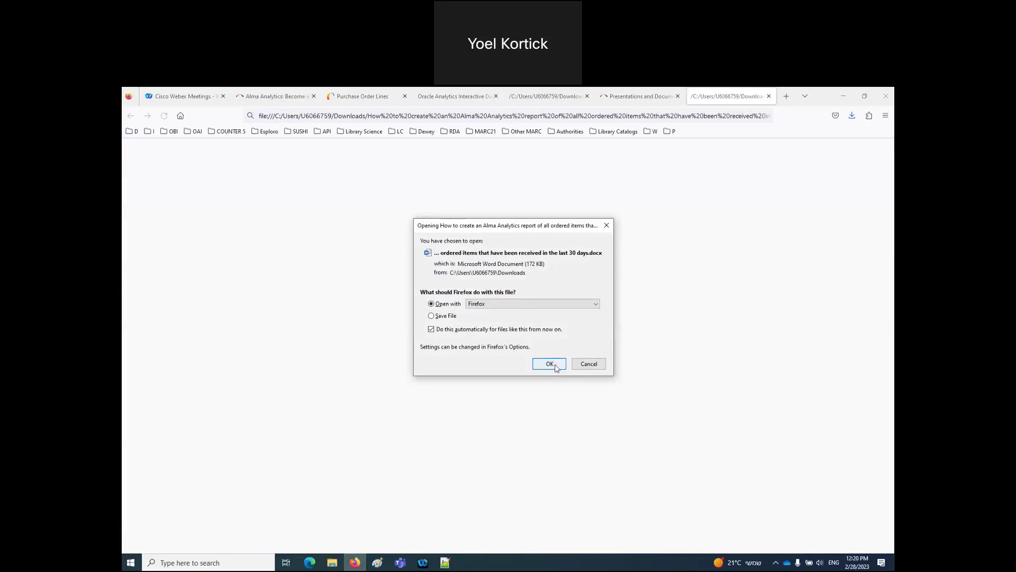
click(555, 367)
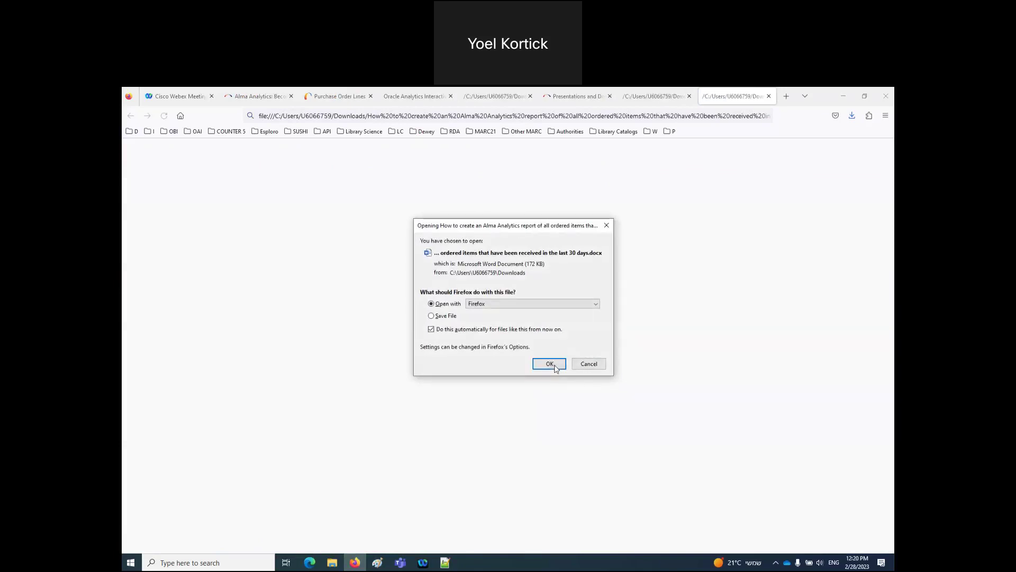
click(485, 306)
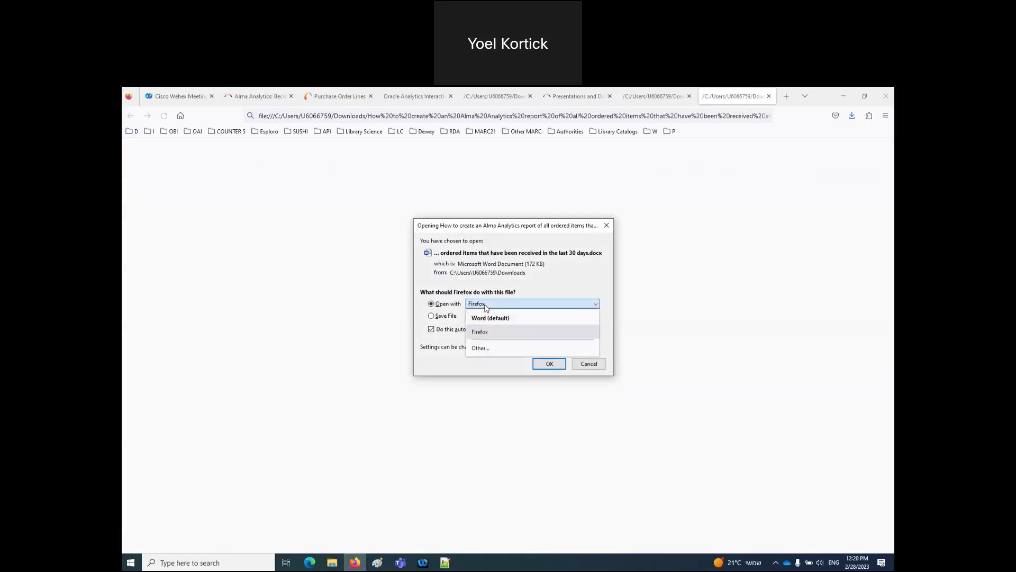
click(485, 318)
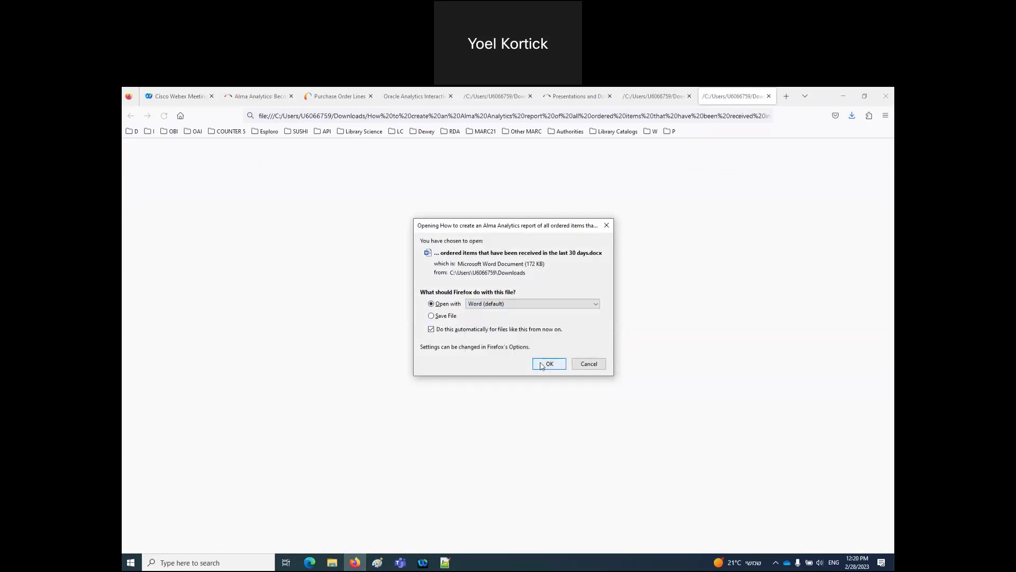
click(540, 364)
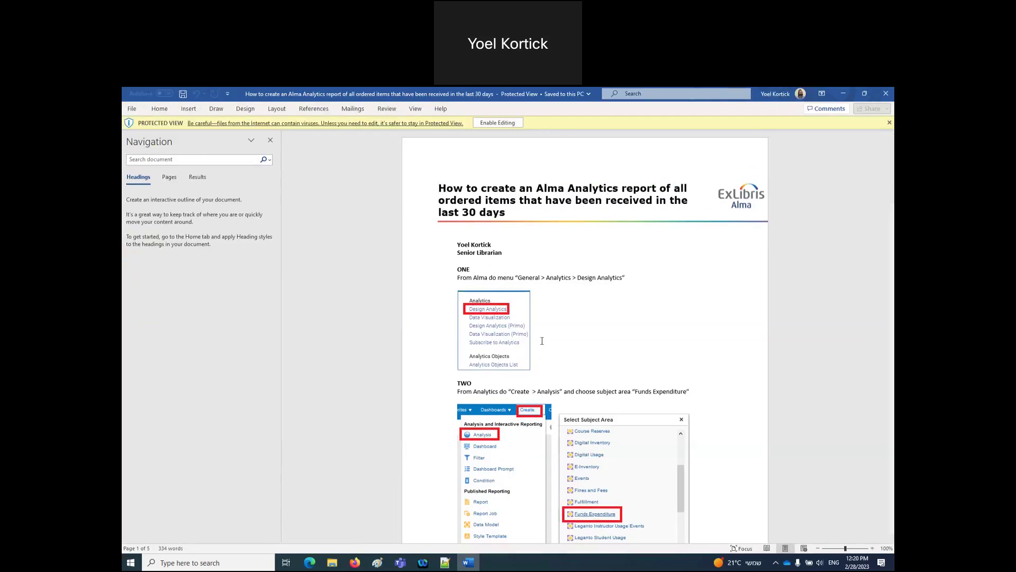
scroll(581, 370, down, 5)
scroll(581, 369, down, 2)
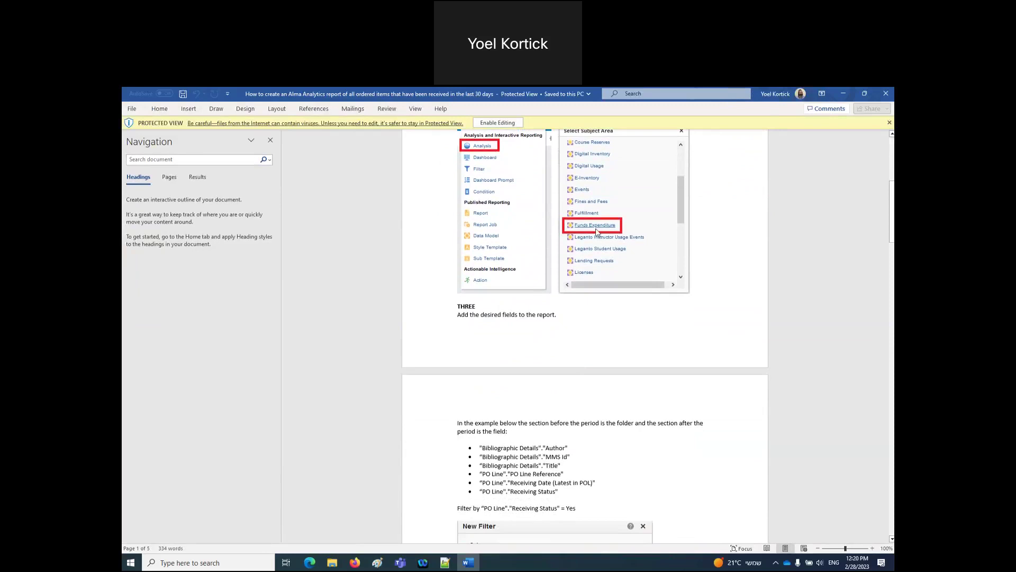
scroll(597, 231, up, 5)
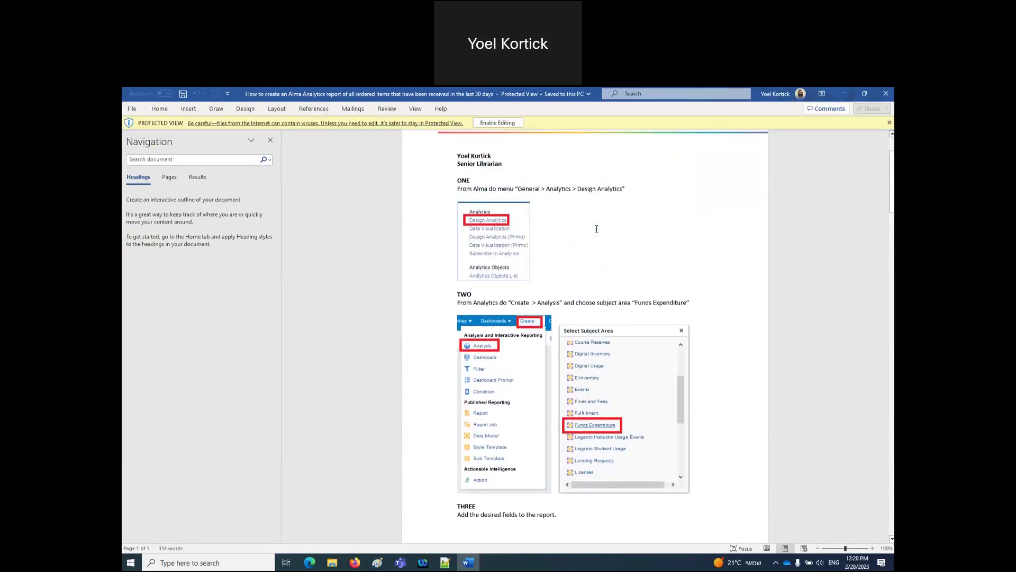
scroll(706, 388, down, 1)
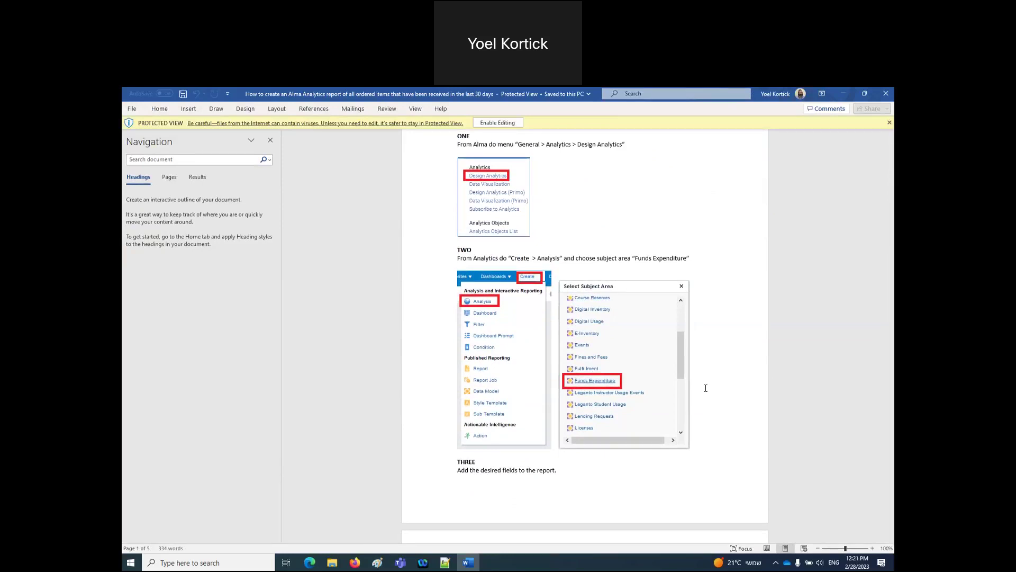
scroll(705, 388, down, 2)
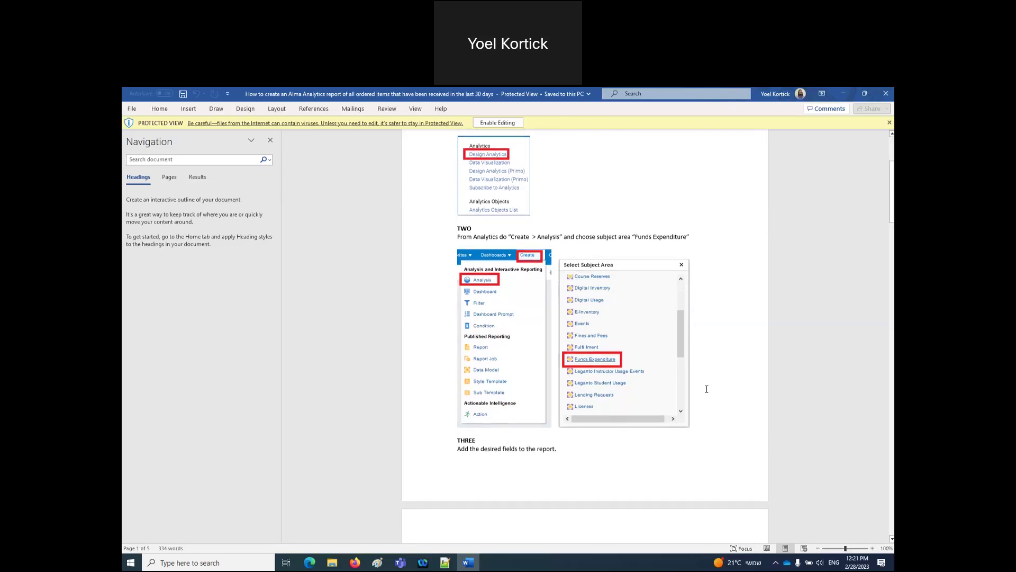
Return to Oracle Analytics in Firefox and create a new analysis using the Funds Expenditure subject area.
click(355, 562)
click(414, 96)
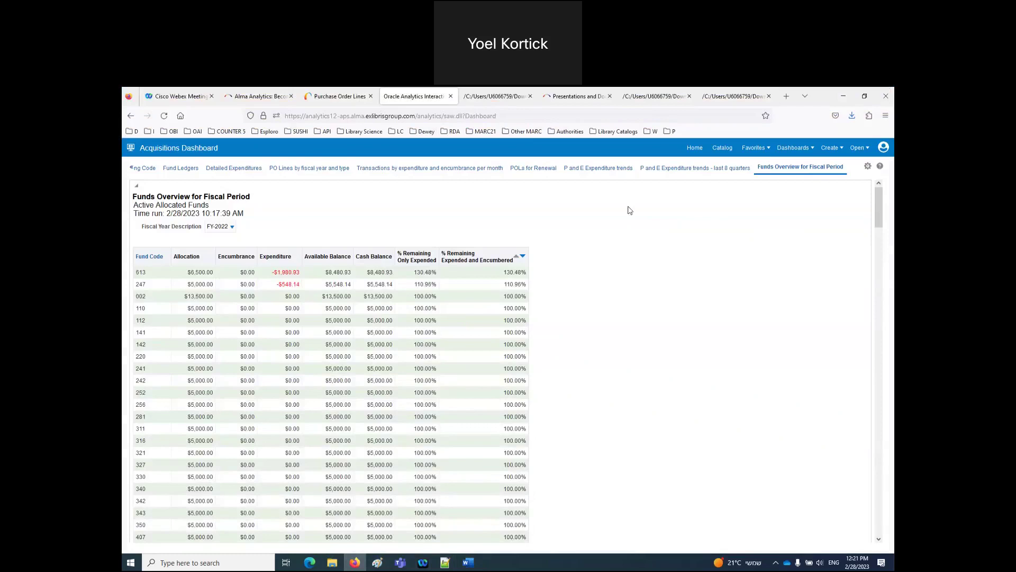
click(832, 150)
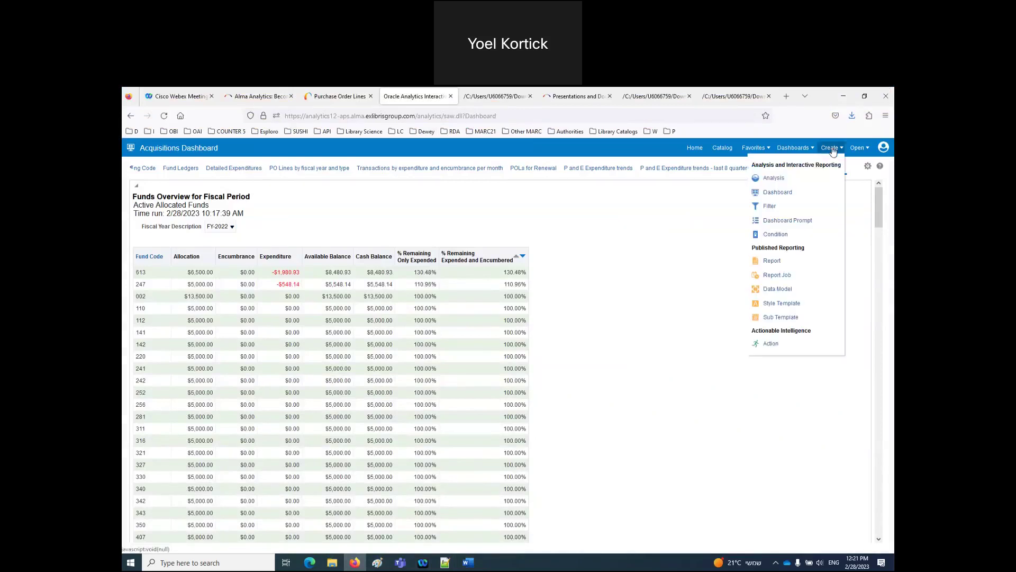
click(776, 178)
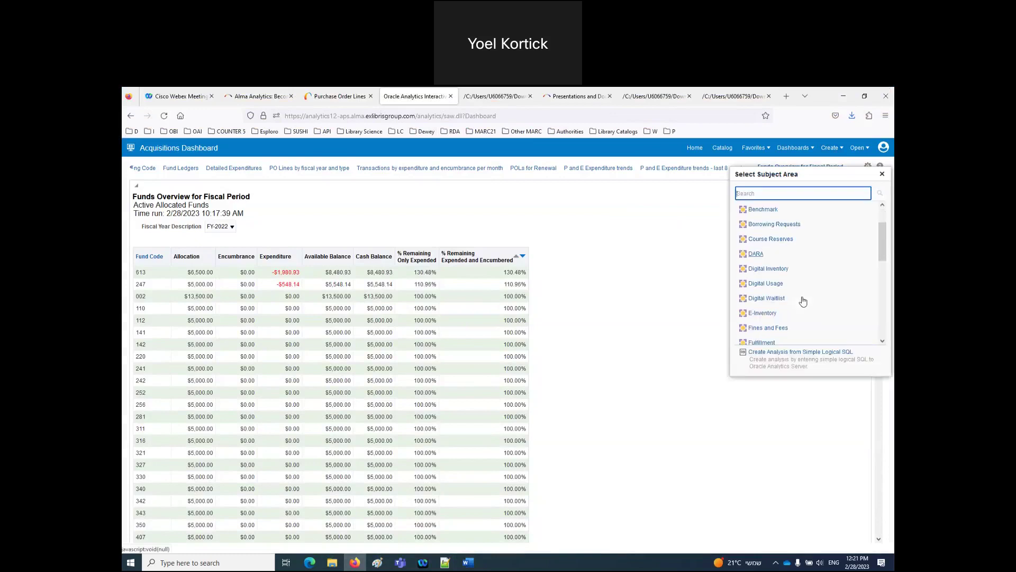
scroll(802, 301, down, 3)
click(773, 323)
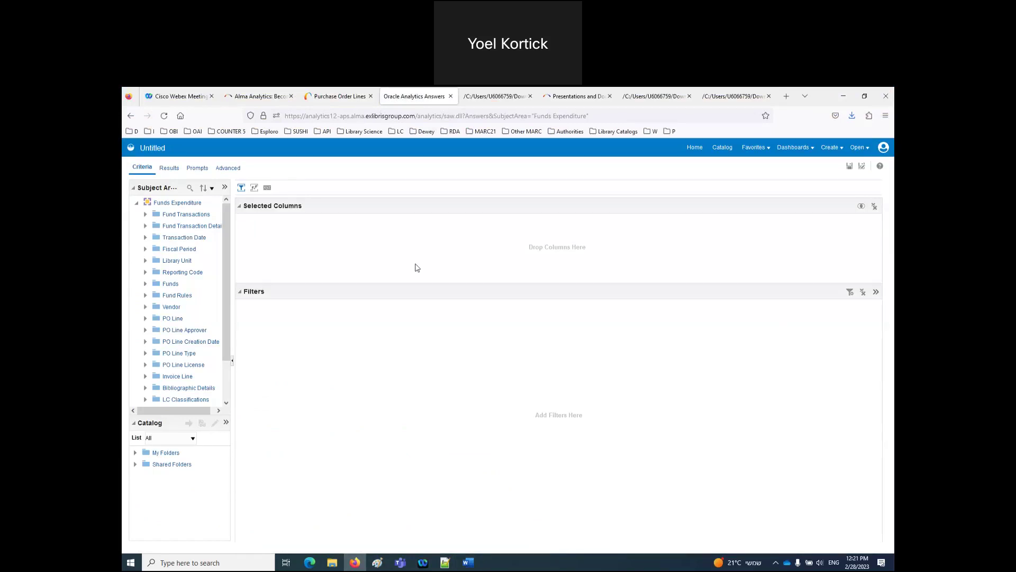
Add the MMS Id and Title columns from the Bibliographic Details folder to the analysis.
scroll(176, 312, down, 2)
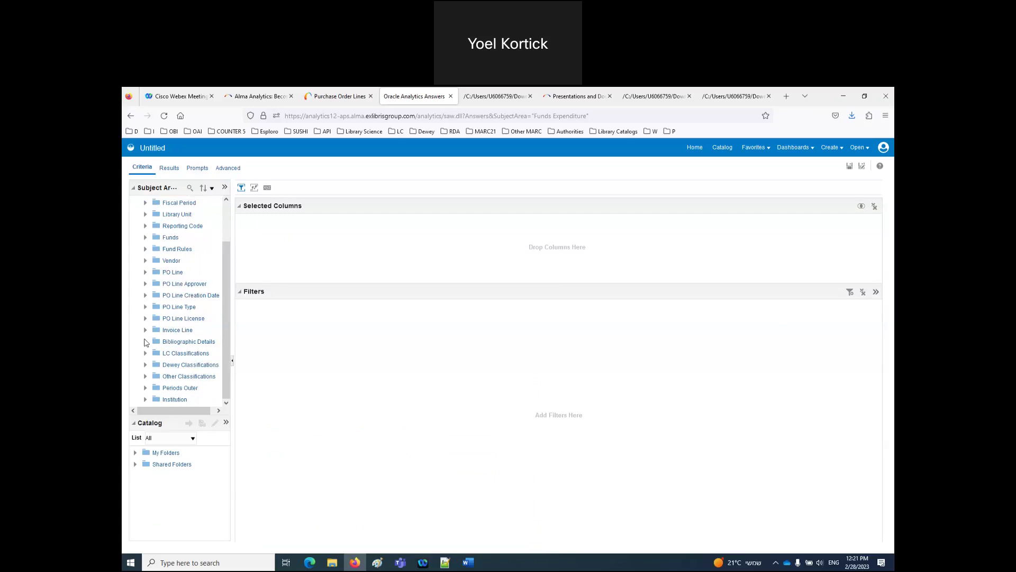
click(145, 342)
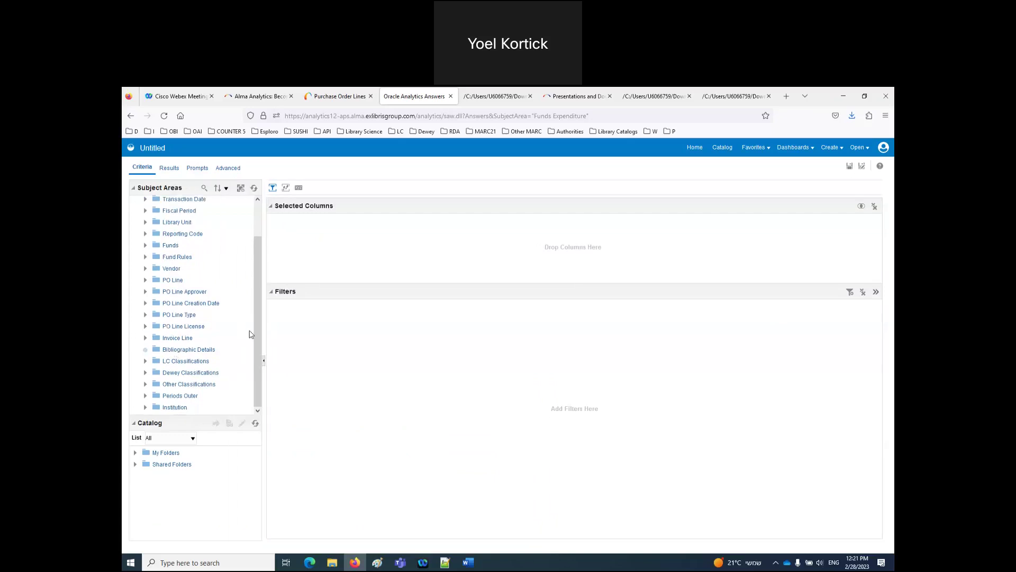
scroll(222, 343, down, 5)
scroll(221, 343, down, 10)
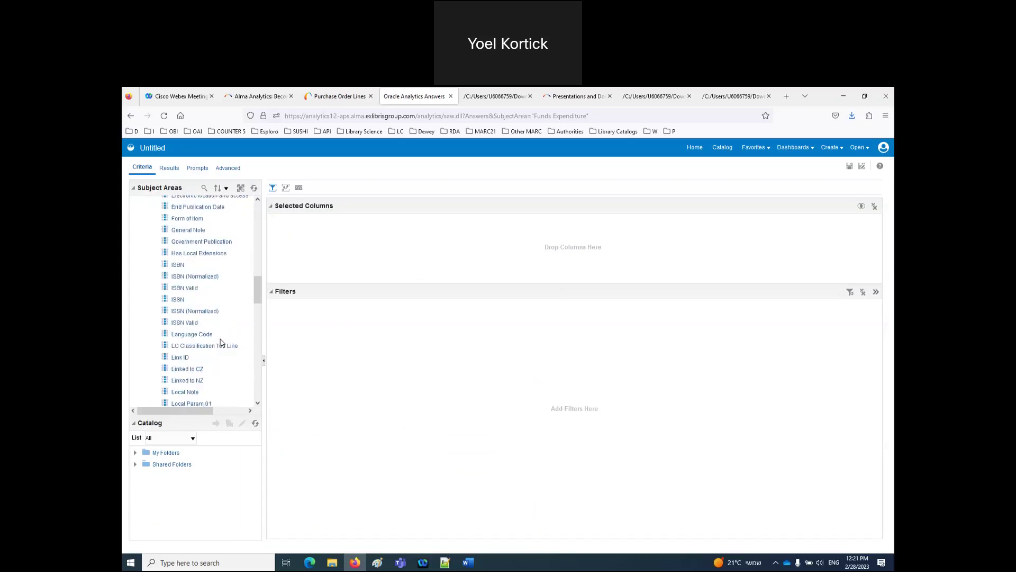
double_click(180, 360)
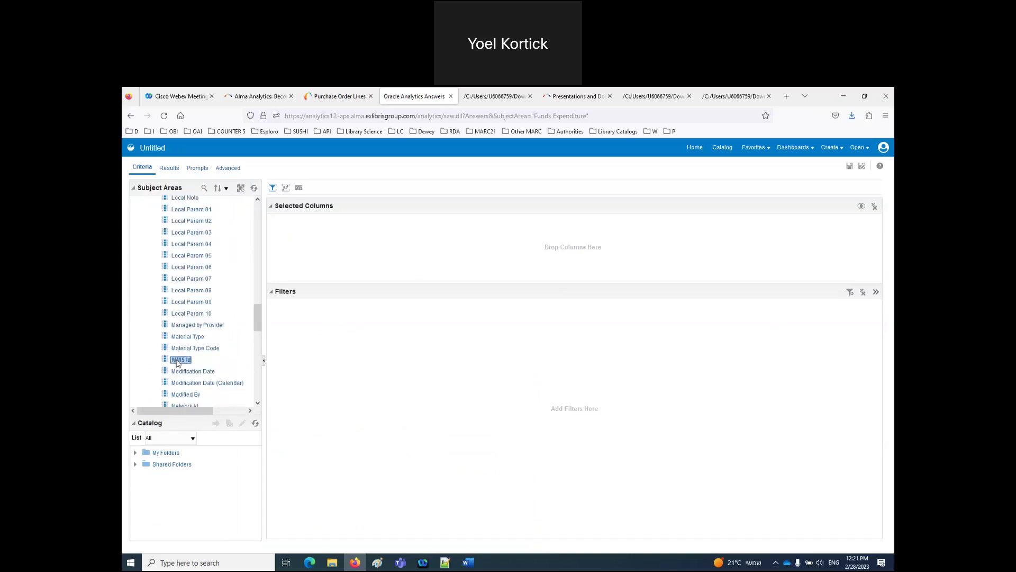
scroll(178, 361, down, 5)
scroll(178, 361, down, 8)
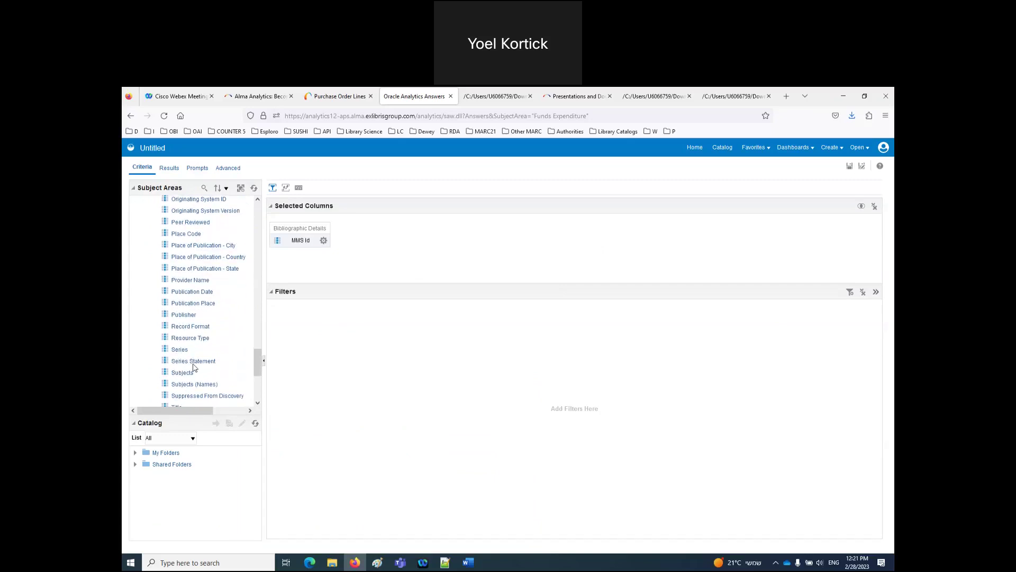
scroll(195, 368, down, 2)
click(177, 369)
double_click(177, 369)
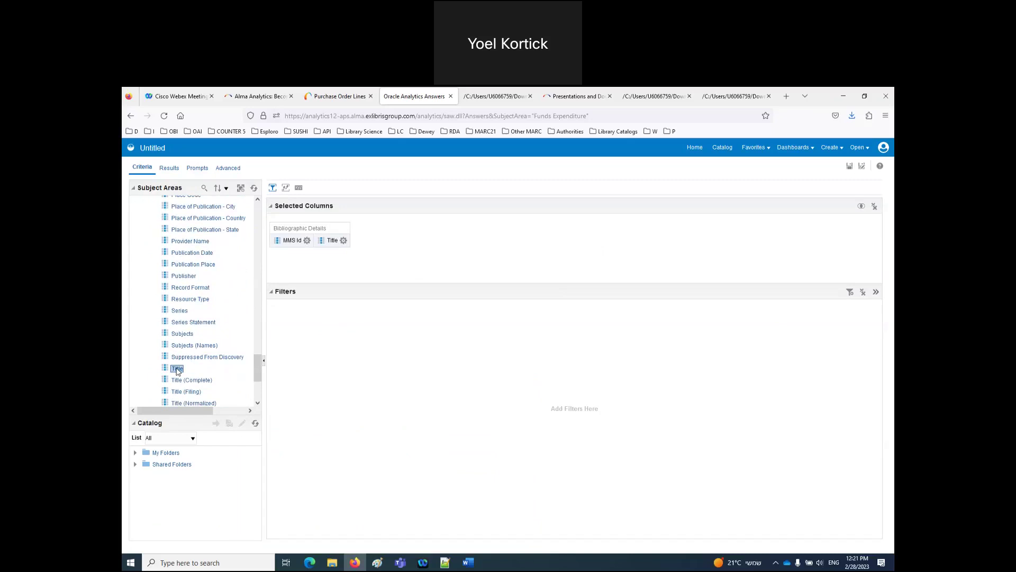
Check the report fields listed in the Word document, and close the untitled Paint image without saving it.
click(467, 564)
scroll(504, 501, down, 5)
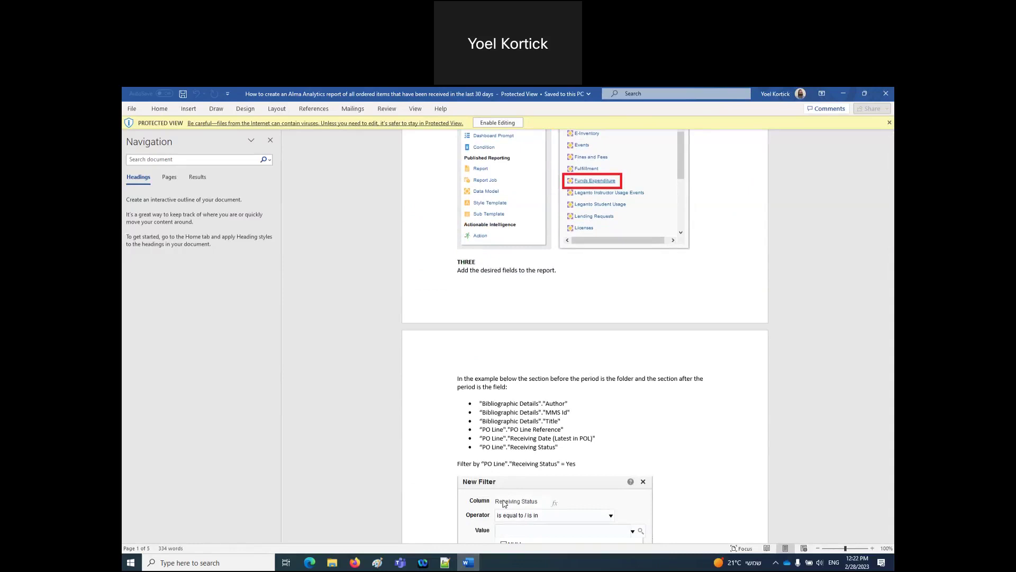
click(377, 562)
click(354, 562)
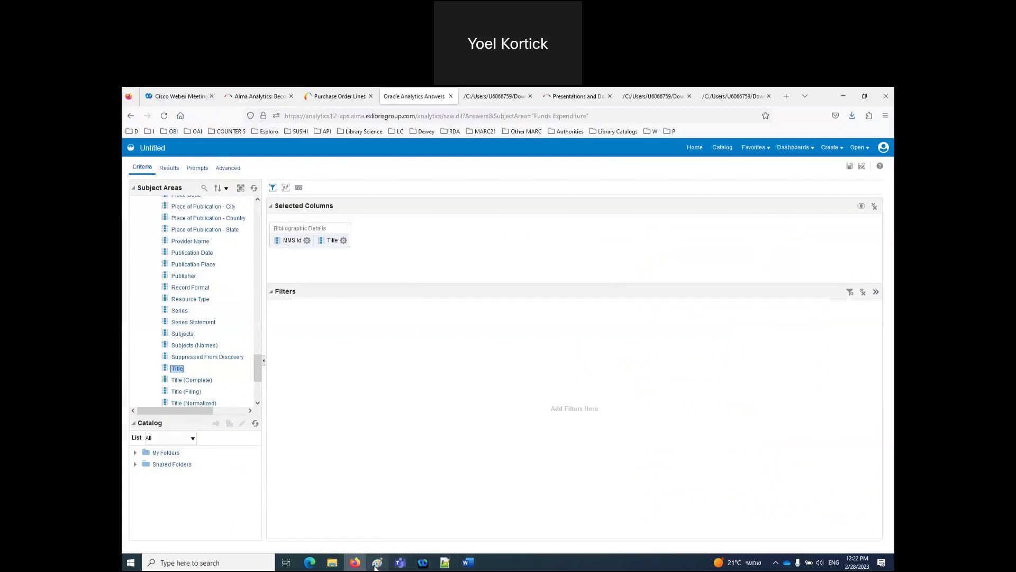
mouse_move(376, 564)
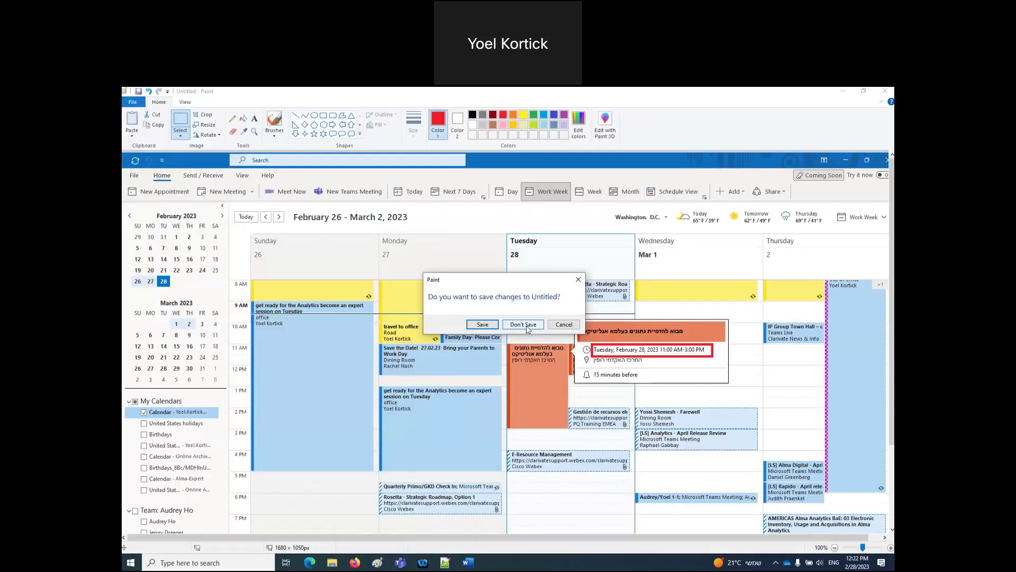
Add the Author column from the Bibliographic Details folder between MMS Id and Title in the analysis.
scroll(240, 354, up, 10)
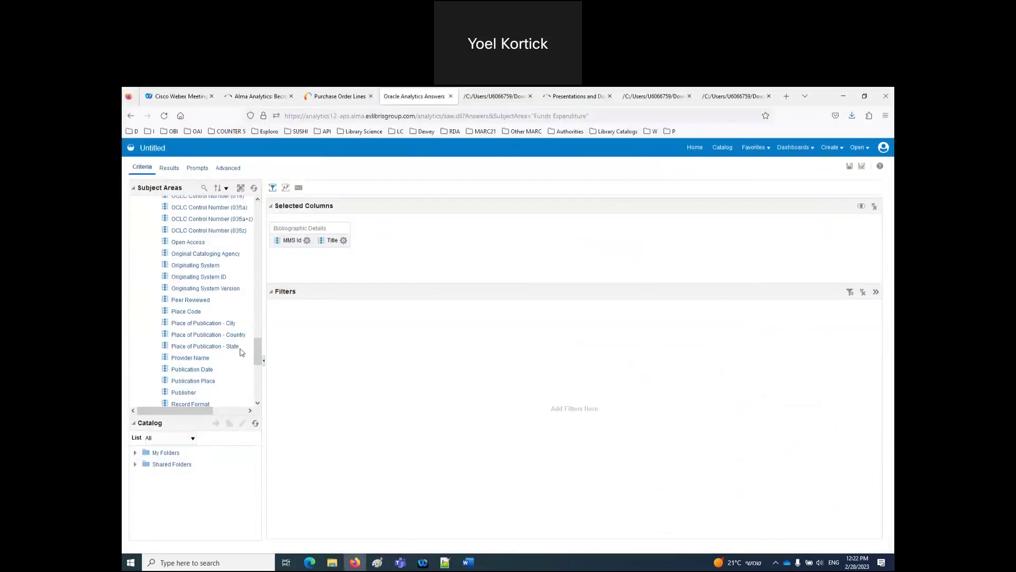
scroll(208, 320, up, 10)
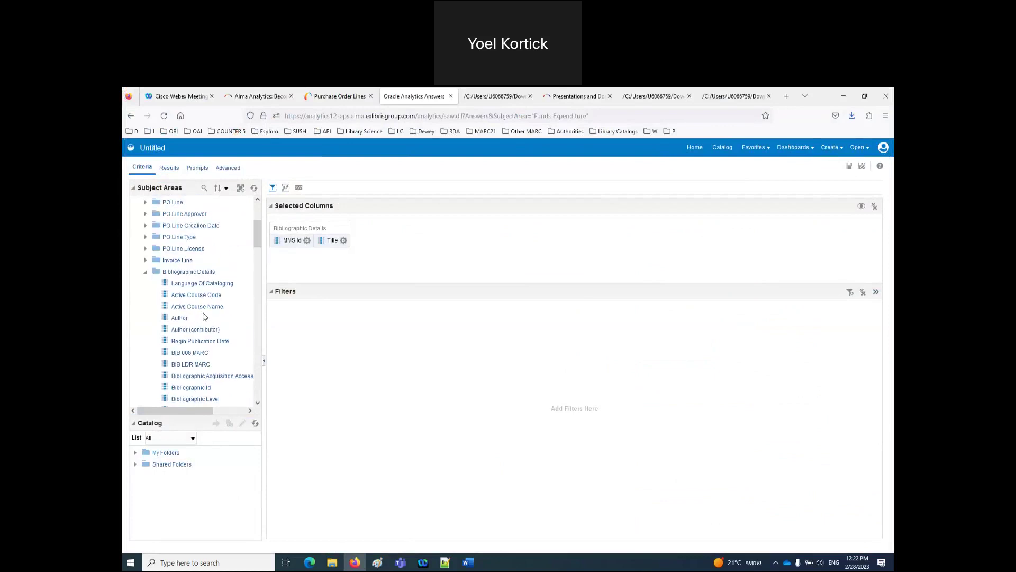
drag(181, 320, 314, 247)
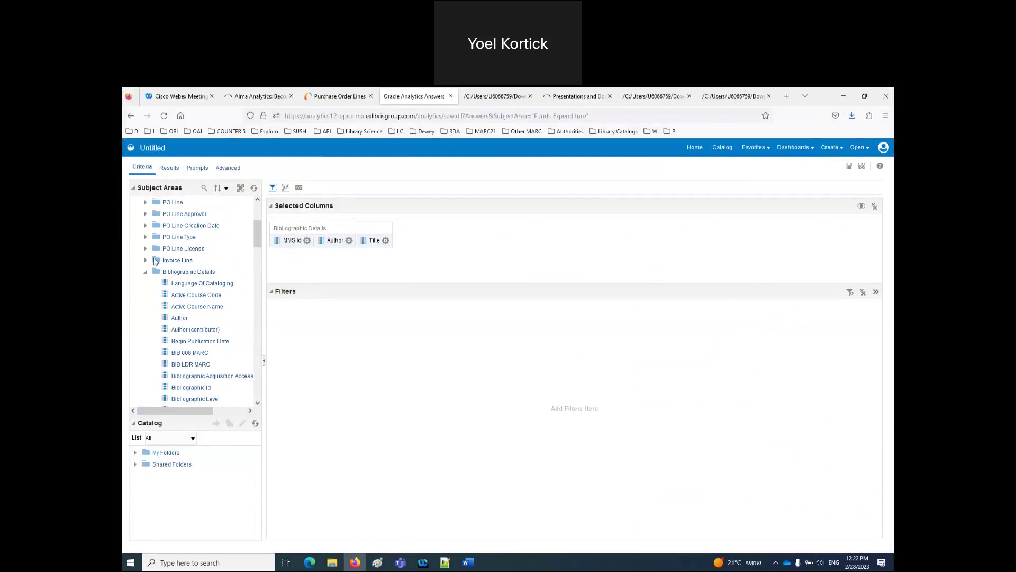
Collapse the Bibliographic Details folder and add PO Line Reference from the PO Line folder as the first column of the analysis.
scroll(158, 312, up, 1)
click(145, 310)
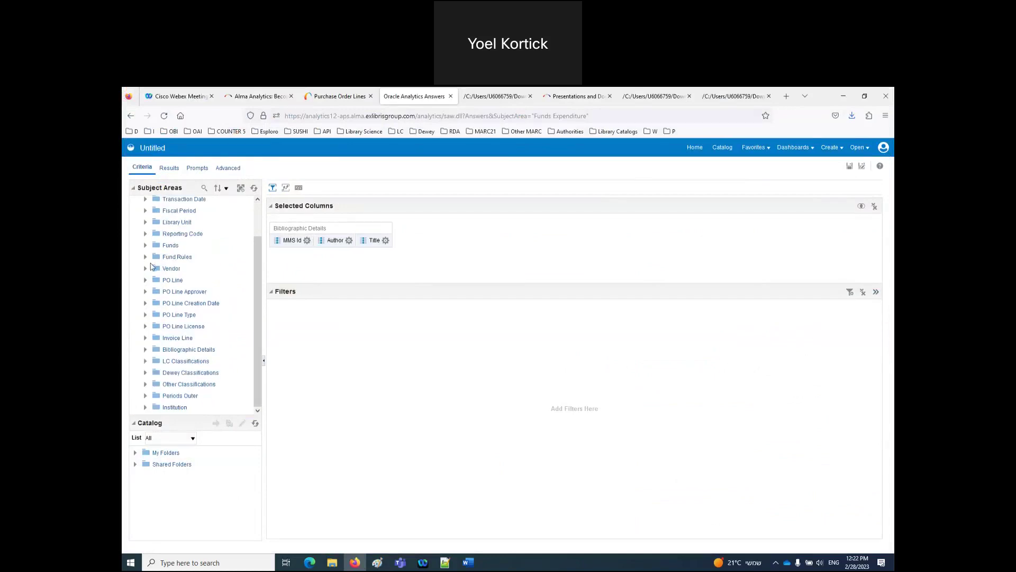
click(145, 280)
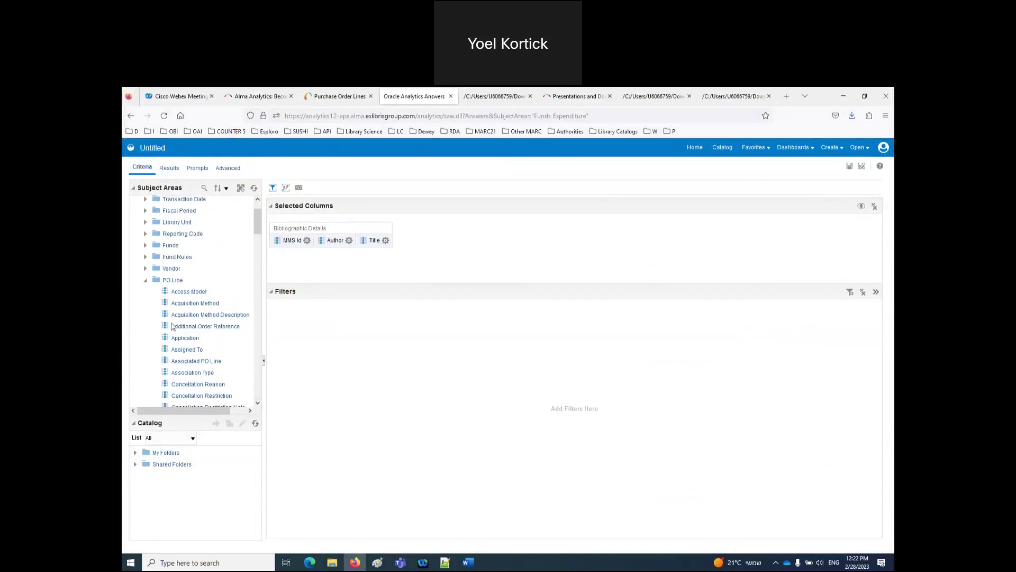
scroll(172, 326, down, 3)
scroll(172, 325, down, 8)
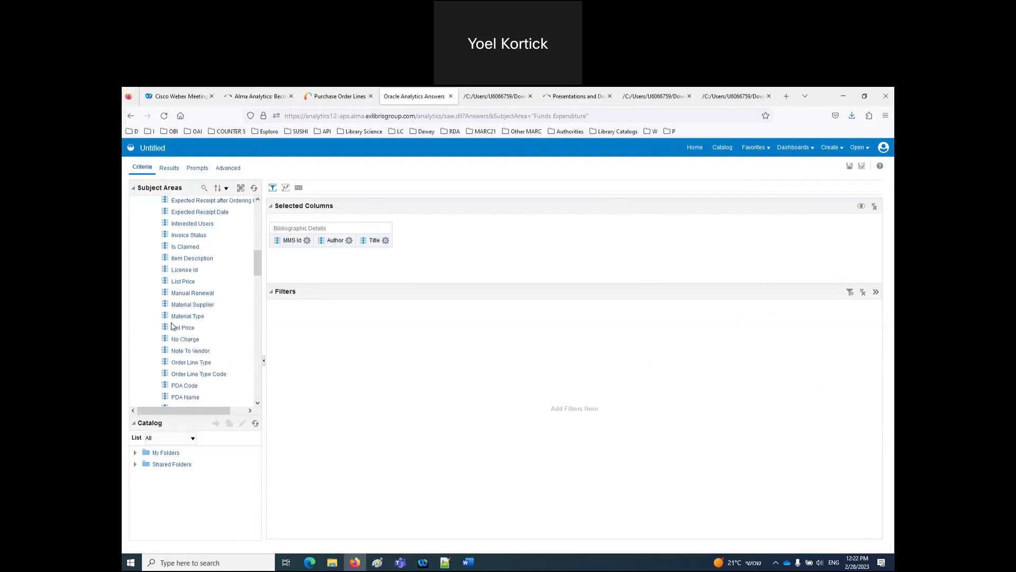
scroll(172, 326, down, 4)
scroll(172, 326, down, 3)
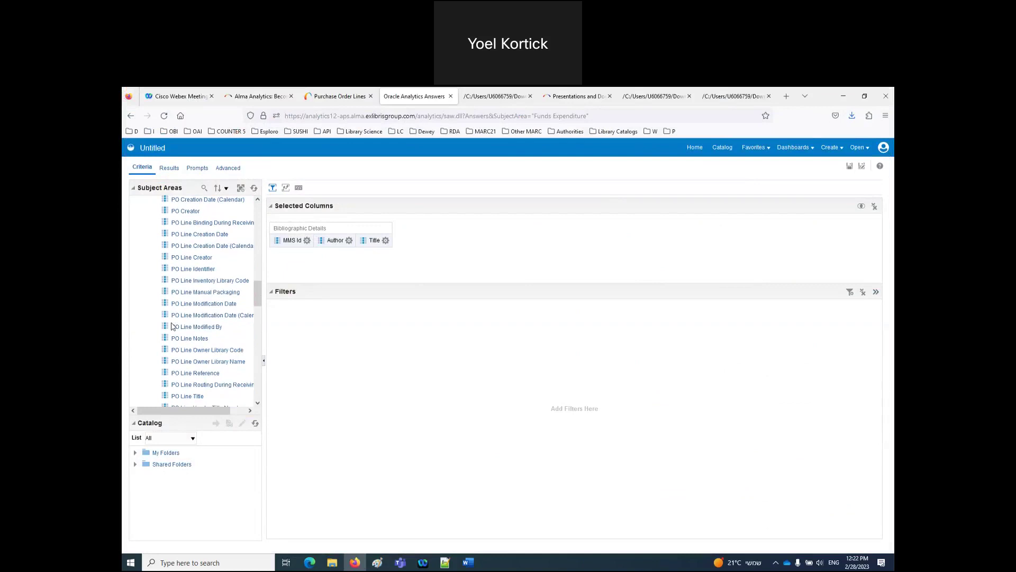
drag(186, 334, 270, 246)
Search the subject area for "rece" and add the Receiving Date (Latest in POL) column to the analysis.
scroll(187, 321, up, 3)
scroll(188, 321, up, 6)
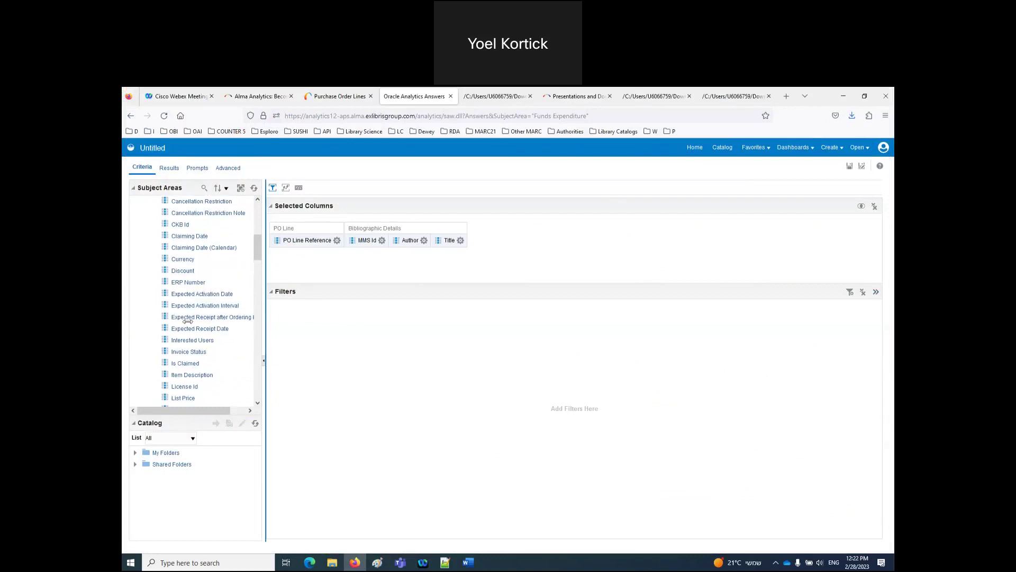
scroll(187, 320, up, 3)
scroll(188, 321, up, 3)
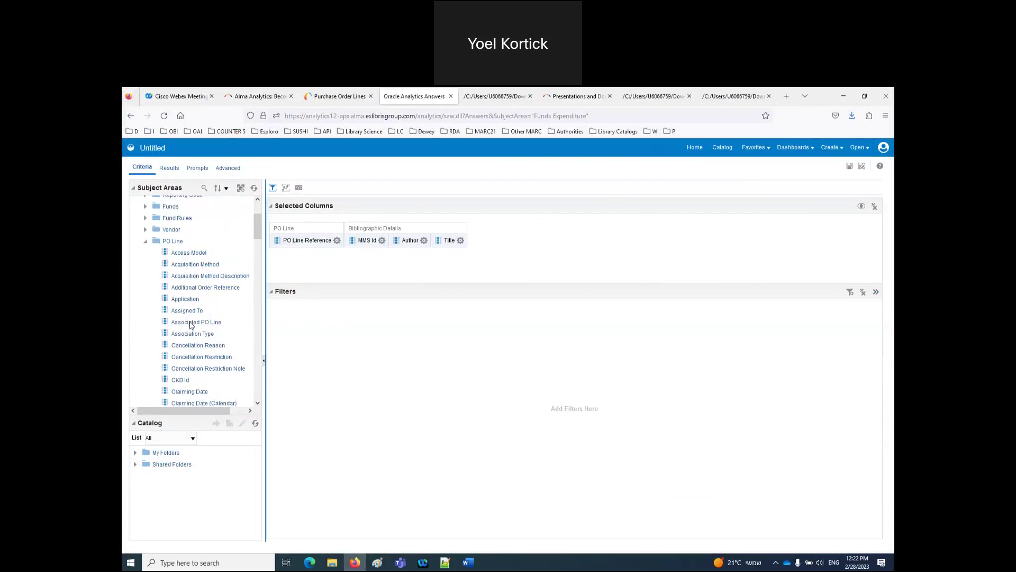
scroll(210, 318, down, 6)
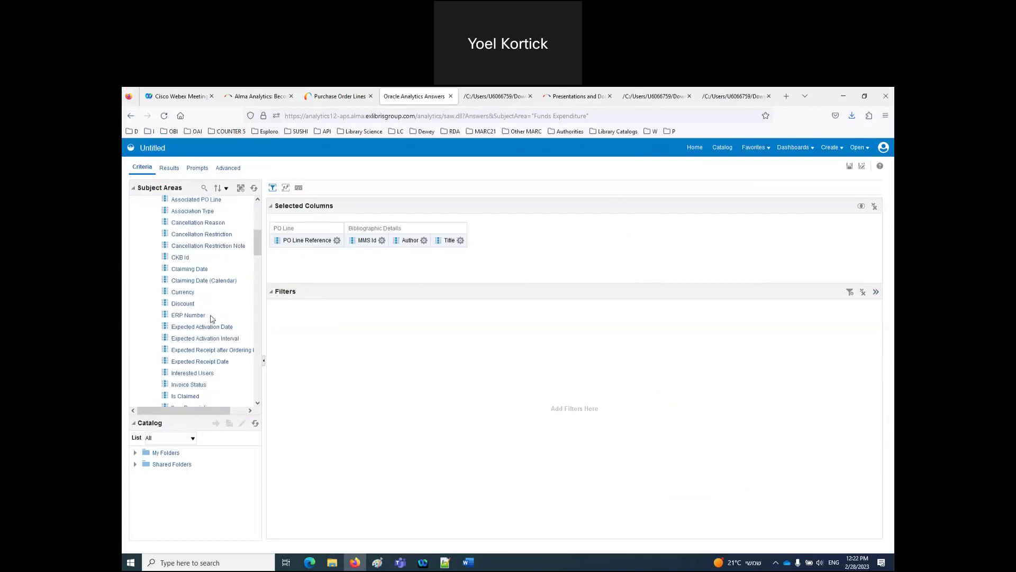
scroll(211, 318, down, 8)
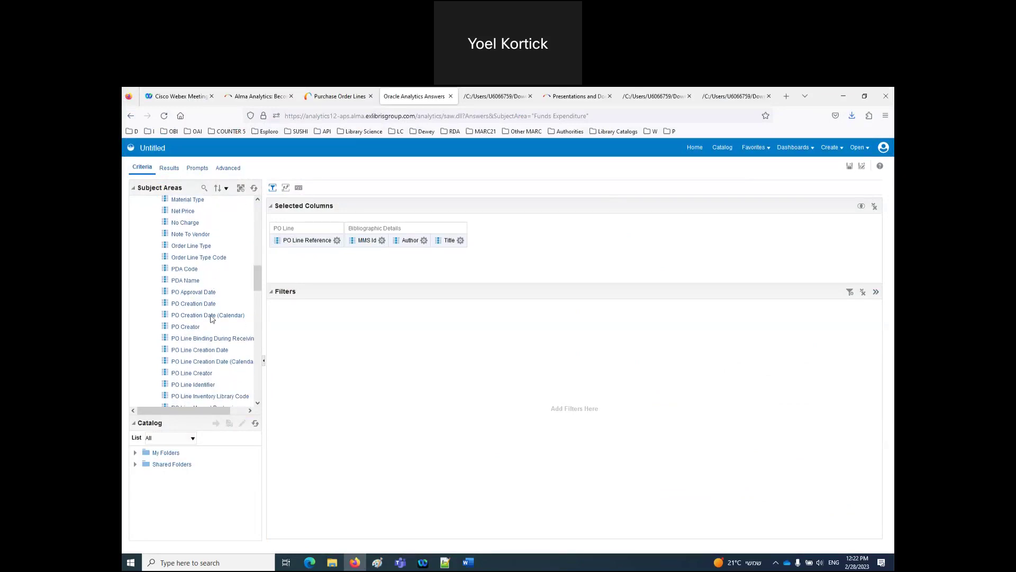
scroll(210, 318, down, 1)
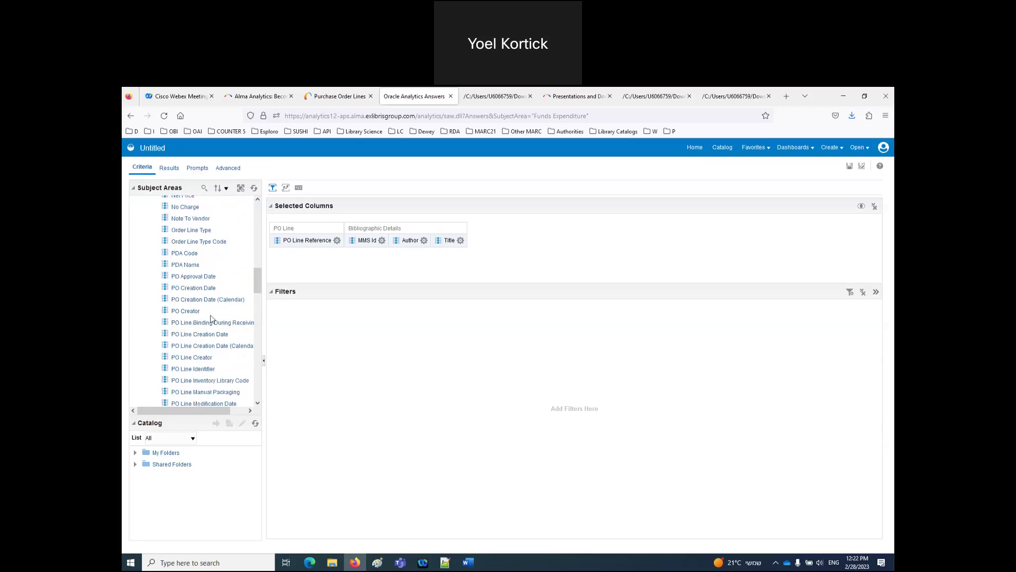
scroll(211, 318, down, 2)
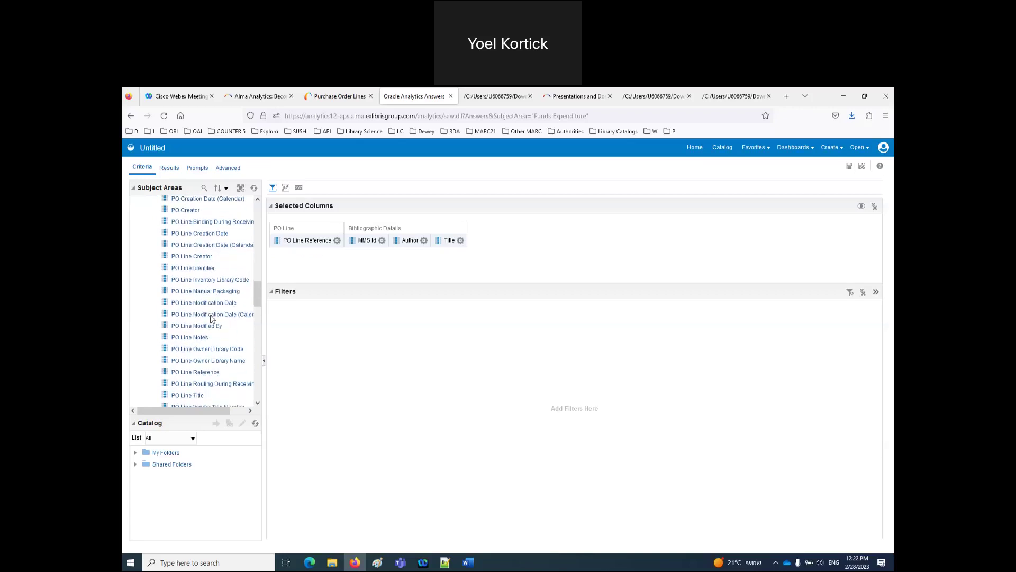
click(204, 189)
text(rece)
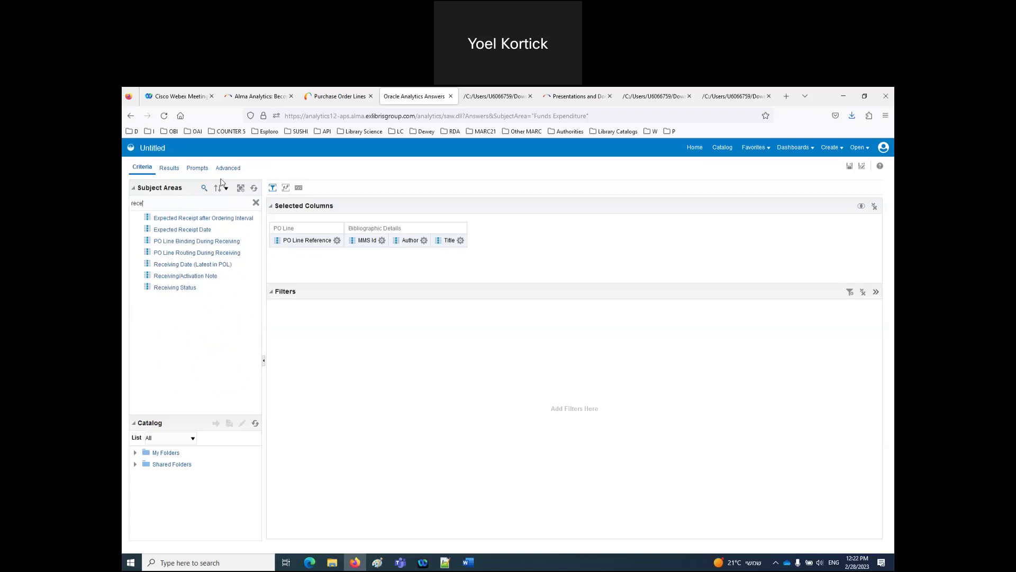
click(182, 265)
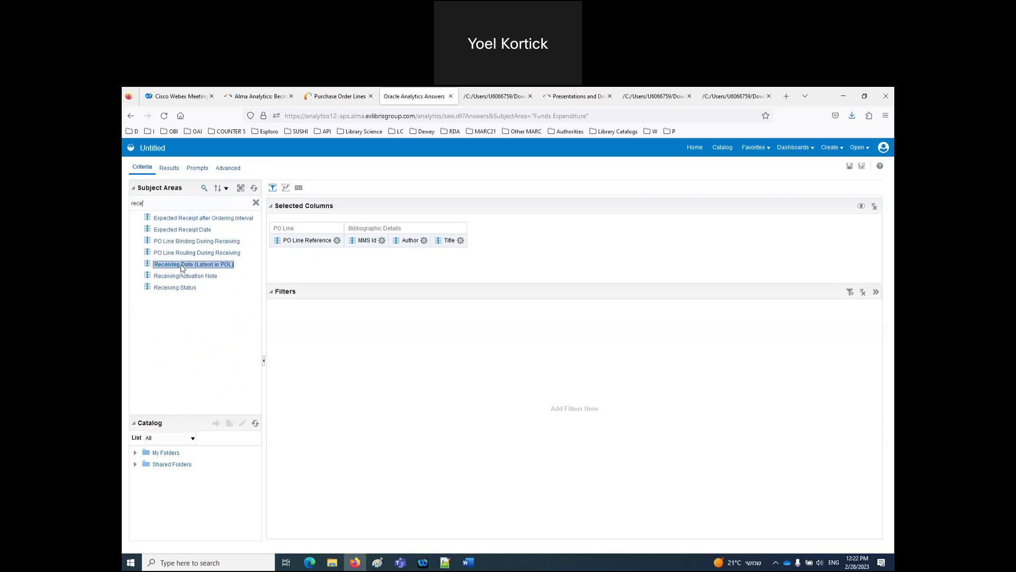
double_click(182, 265)
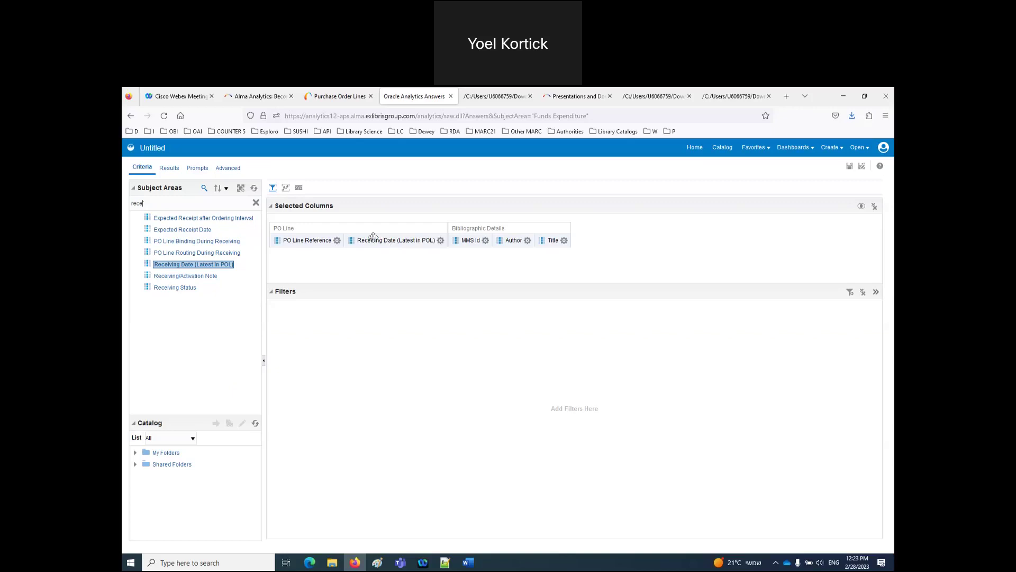
Filter Receiving Date (Latest in POL) to is greater than or equal to 01/28/2023, and display the report results.
click(440, 241)
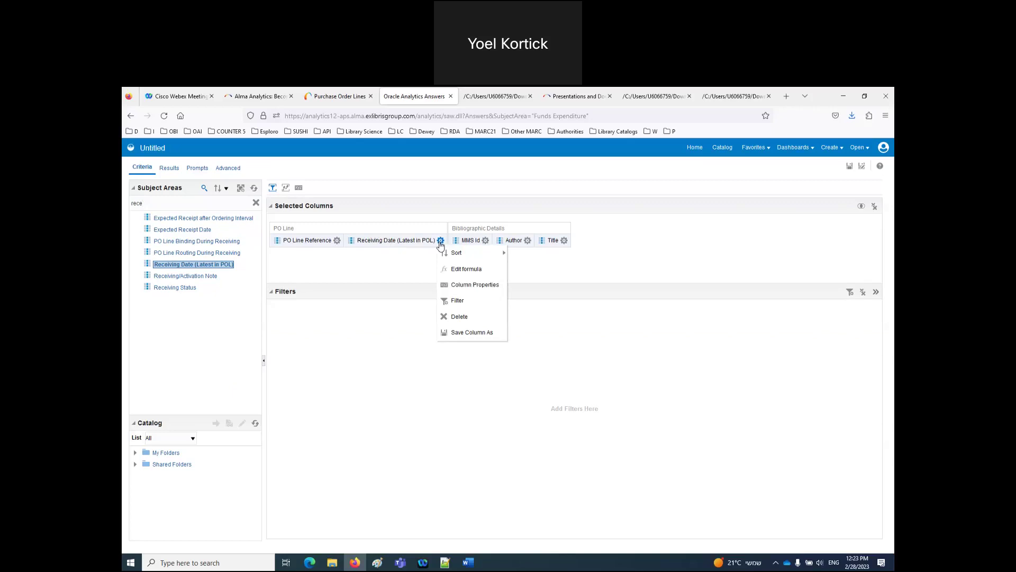
click(456, 301)
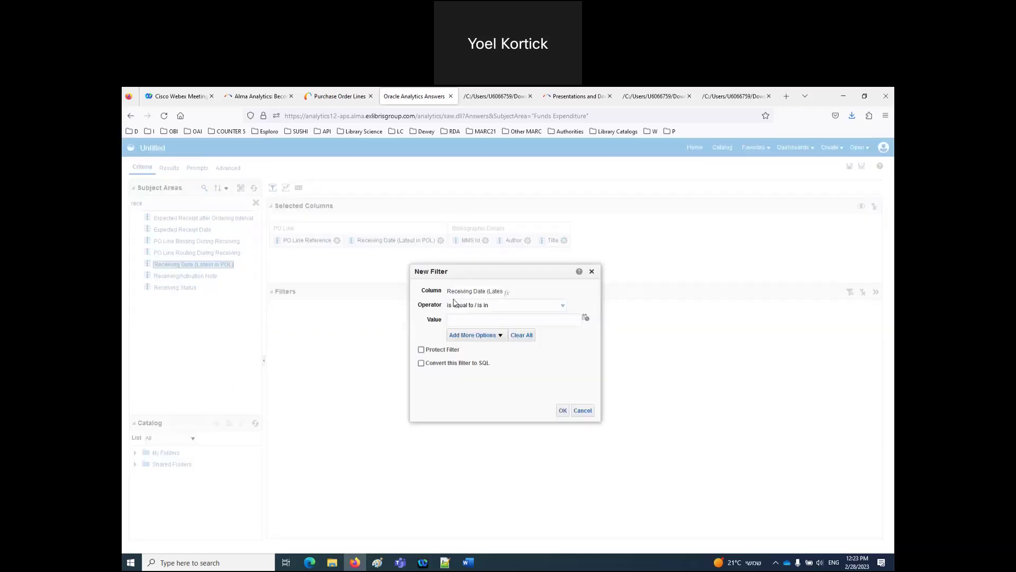
click(563, 306)
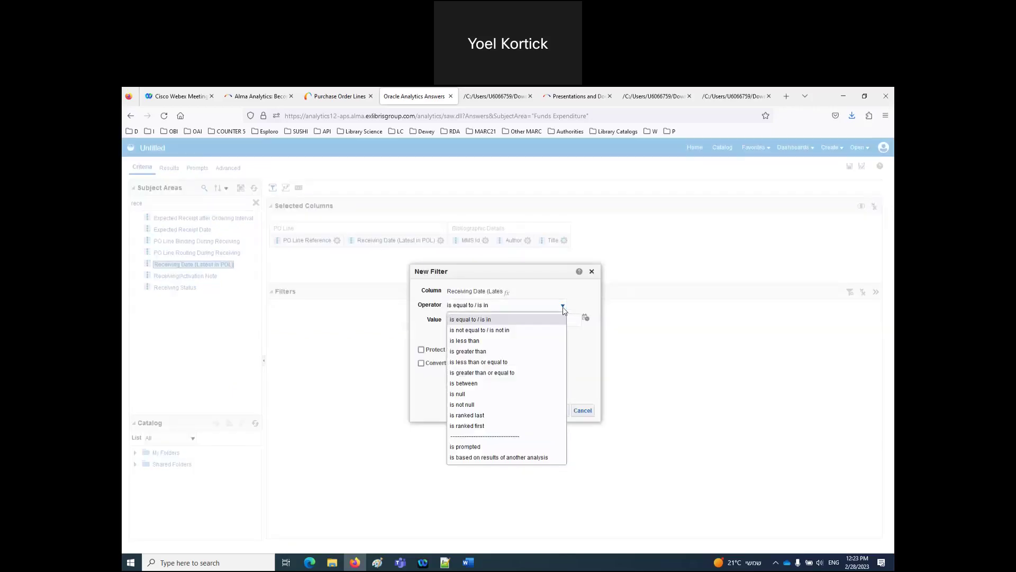
click(524, 373)
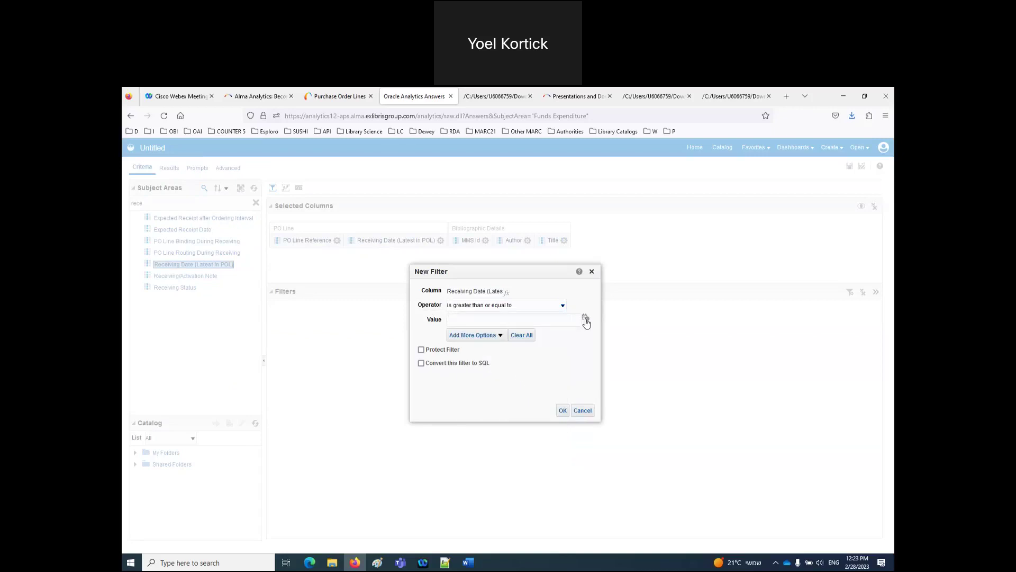
click(586, 319)
click(632, 341)
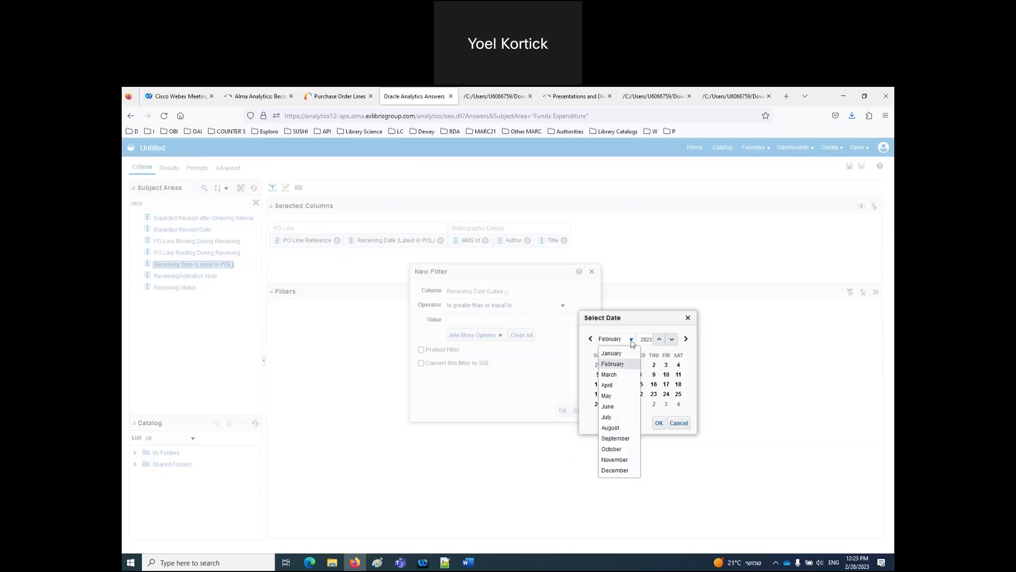
click(611, 353)
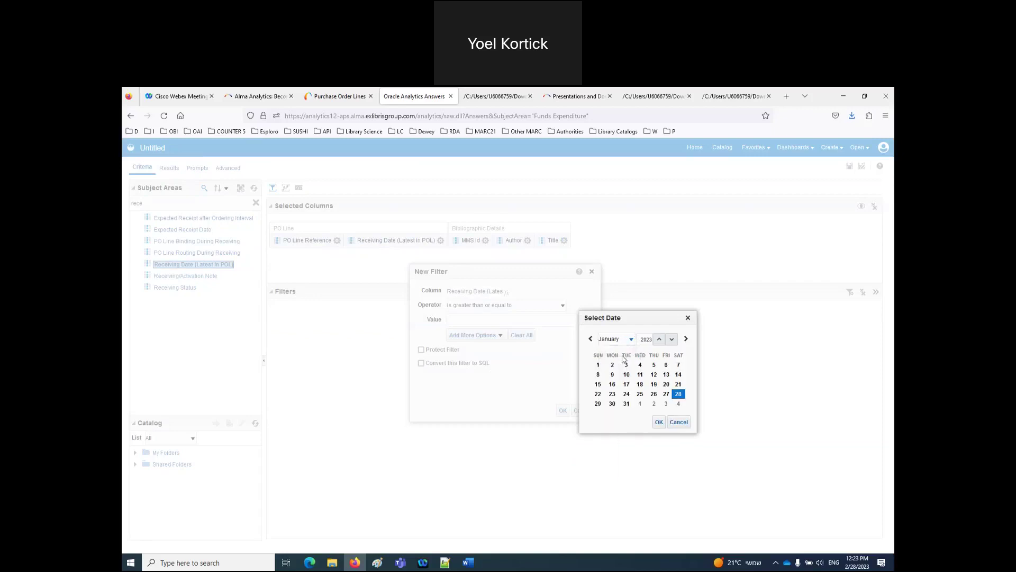
double_click(679, 400)
click(563, 410)
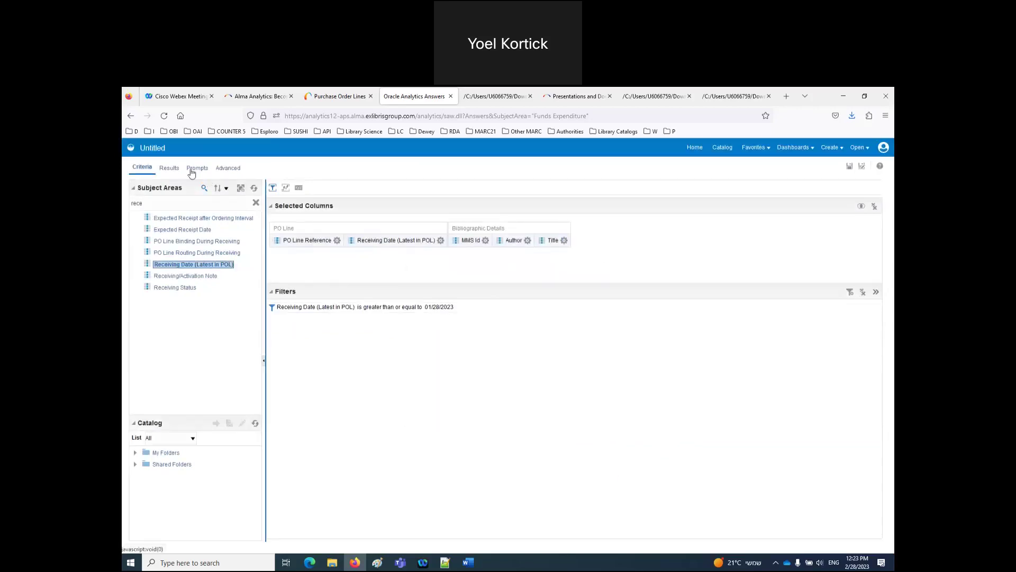
click(170, 168)
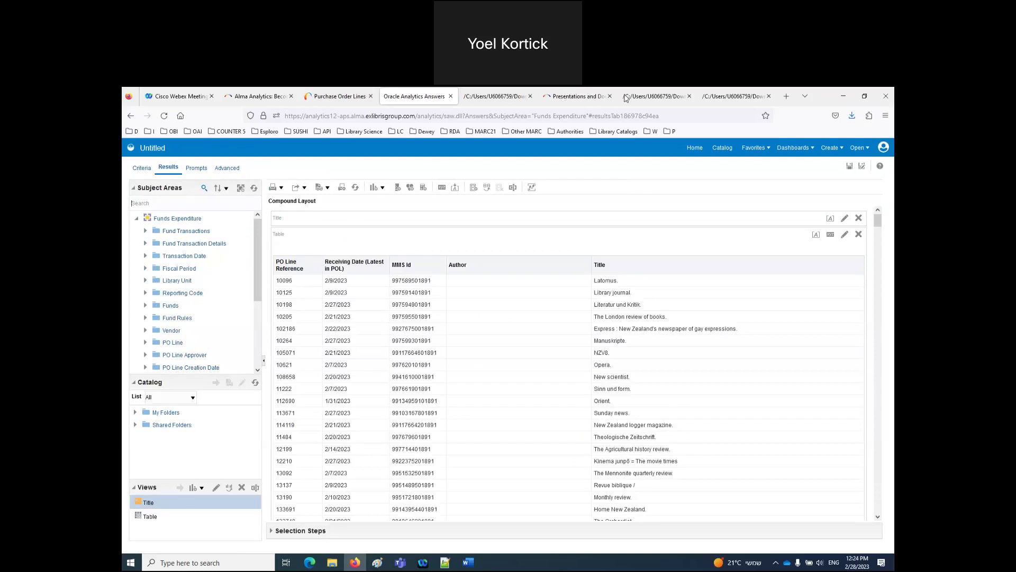
Return to the Presentations and Documents - Analytics page and search it for "timest".
click(570, 96)
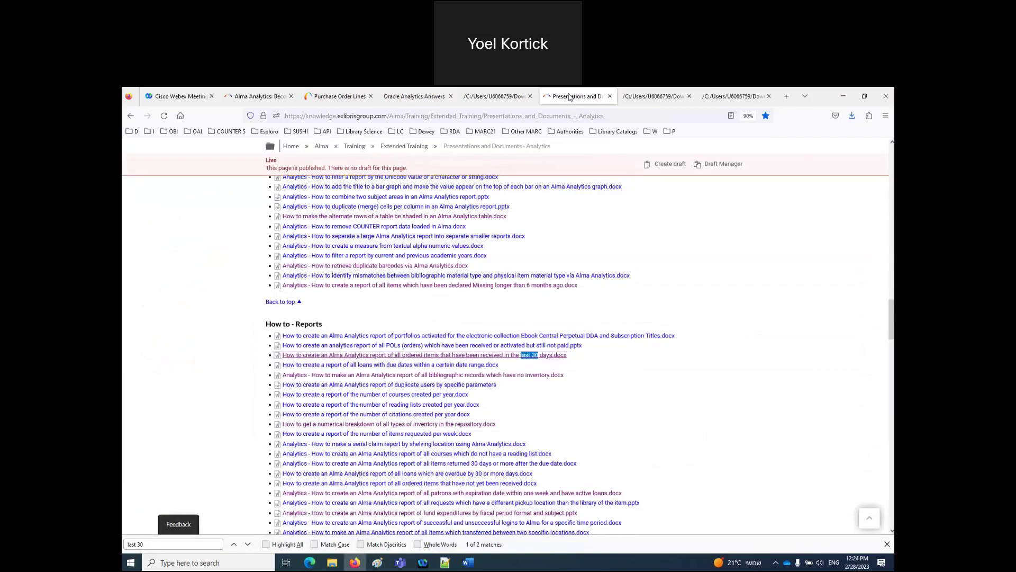
click(499, 117)
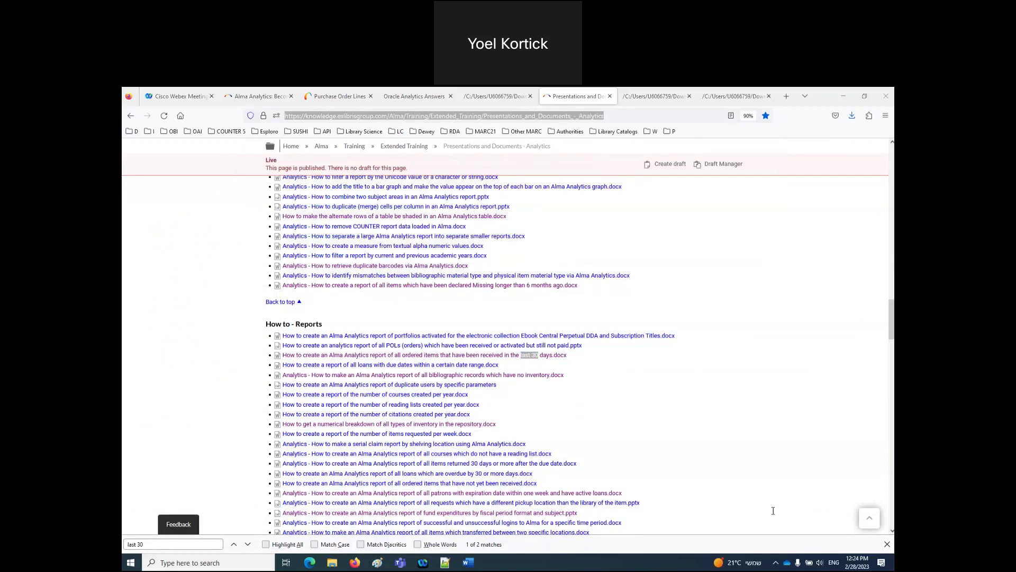
click(621, 417)
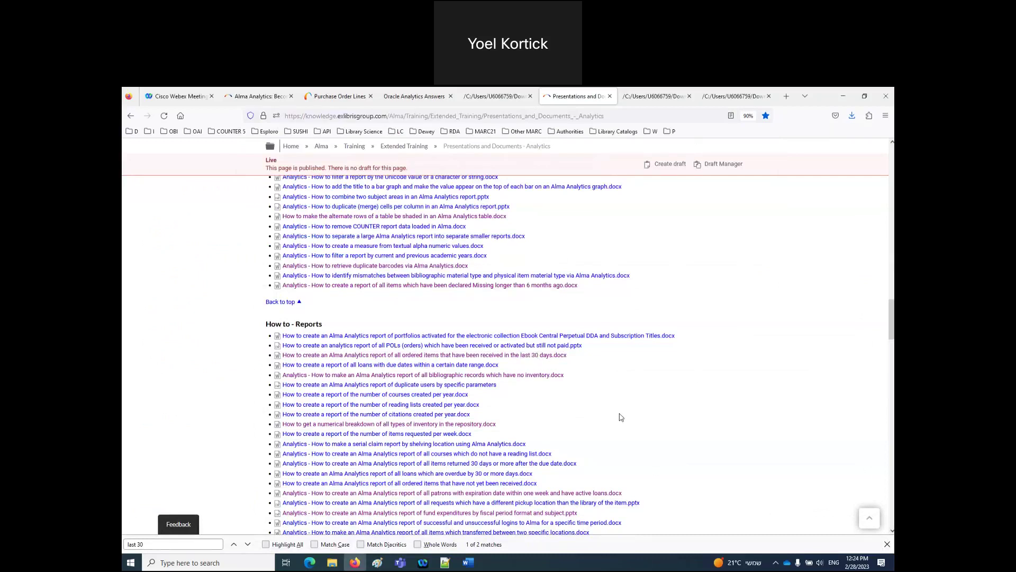
key(ctrl+f)
text(timersa)
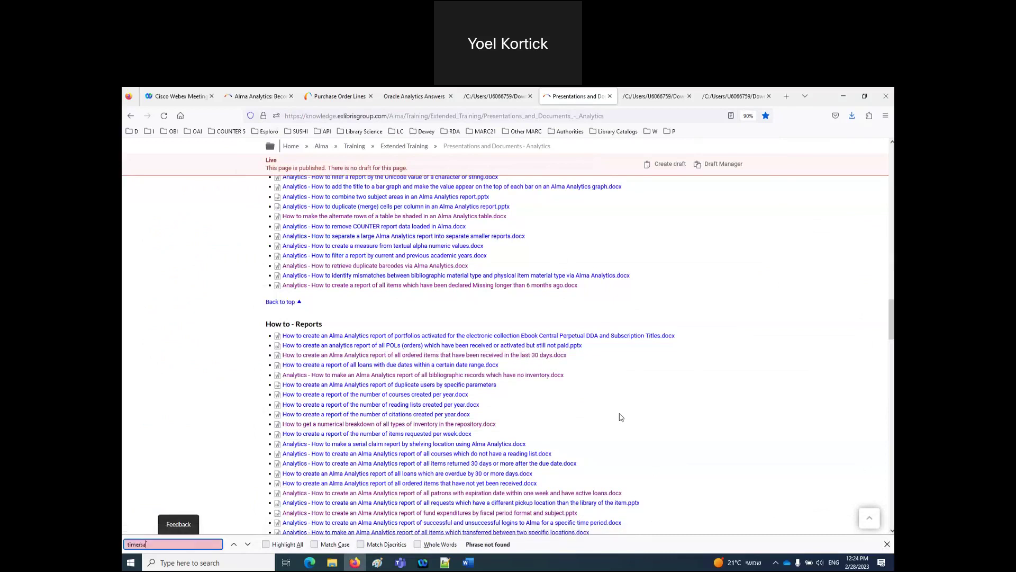
key(BackSpace)
key(BackSpace)
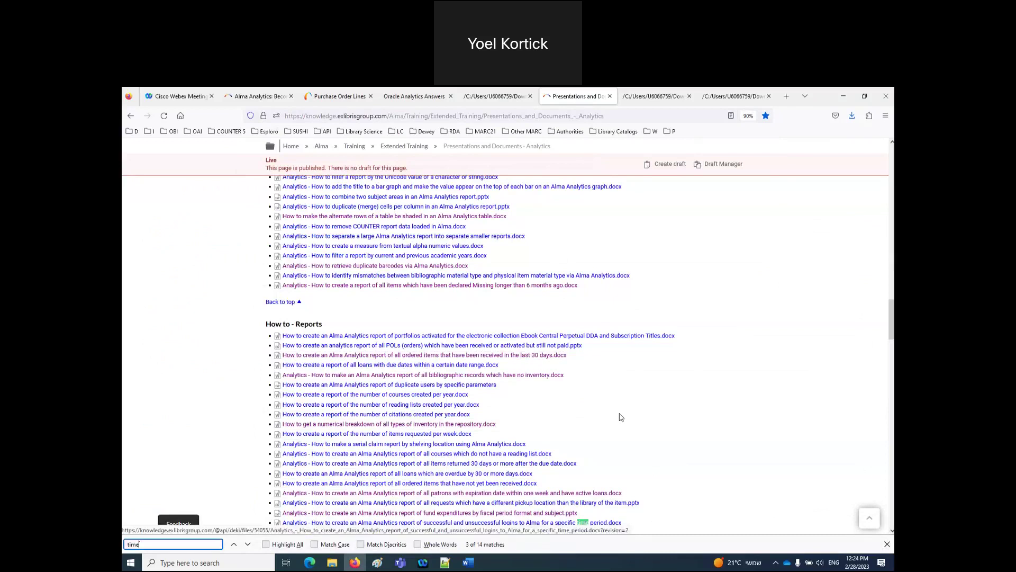
text(st)
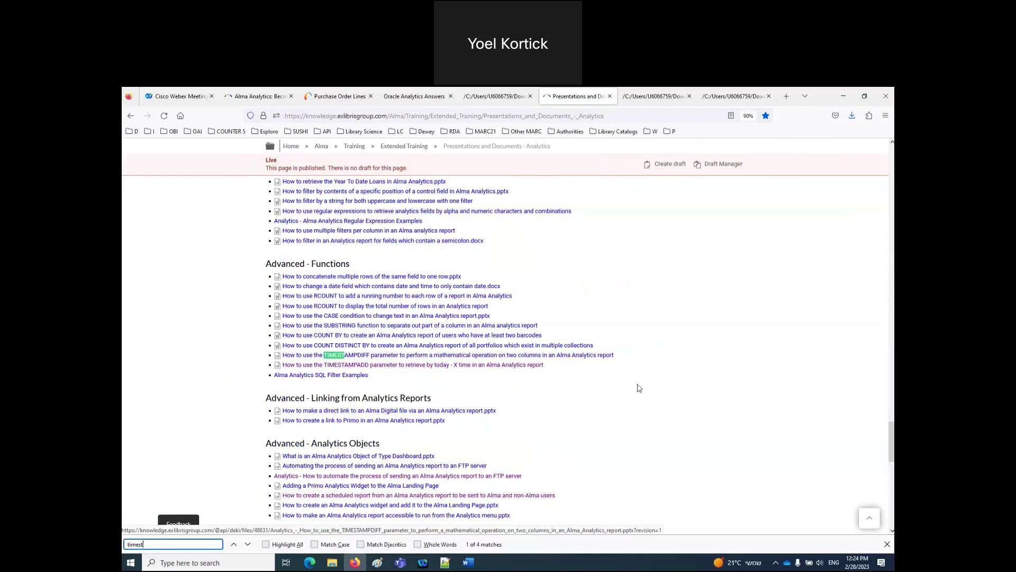
Download the presentation on using the TIMESTAMPADD parameter to retrieve by today - X time, and open it in PowerPoint.
scroll(613, 400, down, 2)
drag(561, 324, 283, 323)
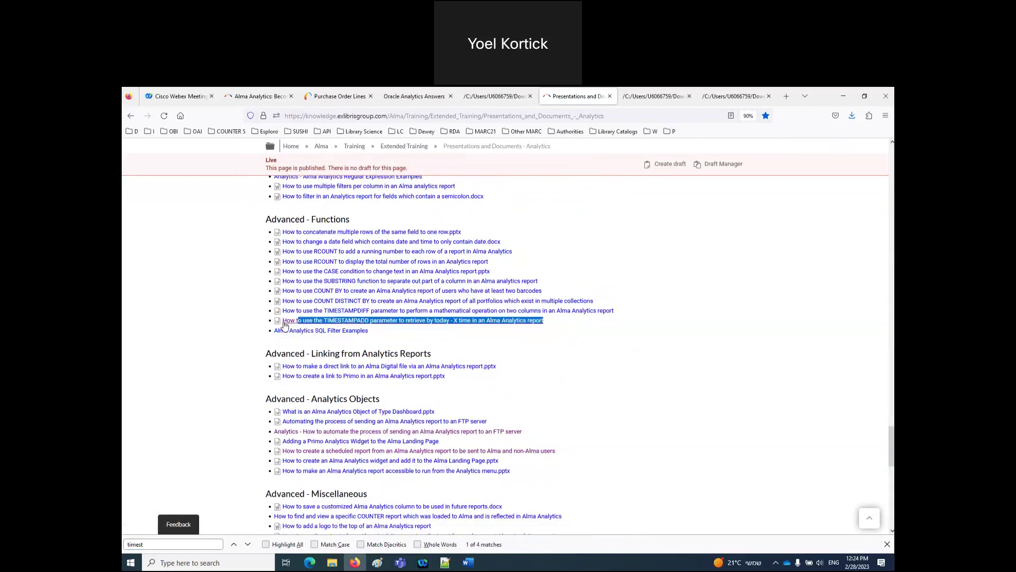
click(462, 324)
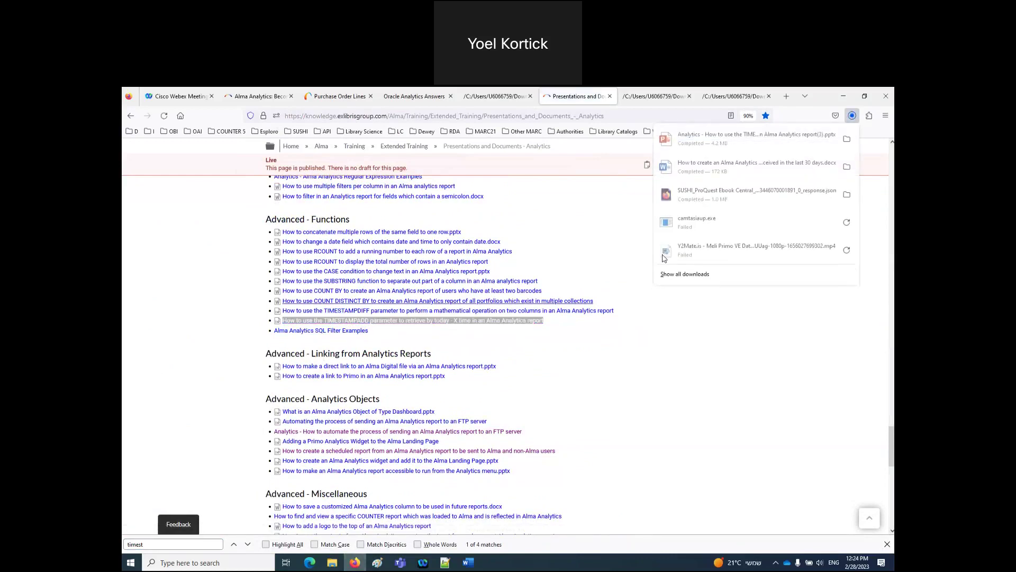
click(703, 137)
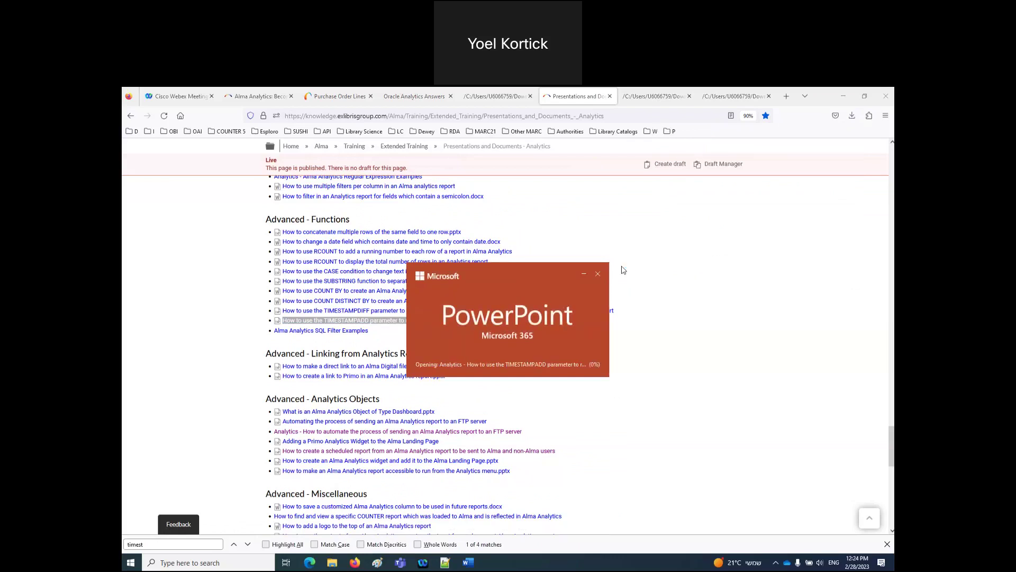
Page through the presentation to slide 11 and examine the TIMESTAMPADD filter examples for days, years, months and weeks.
key(Page_Down)
key(Page_Down)
key(Page_Down)
key(Page_Down)
key(Page_Down)
key(Page_Down)
key(Page_Down)
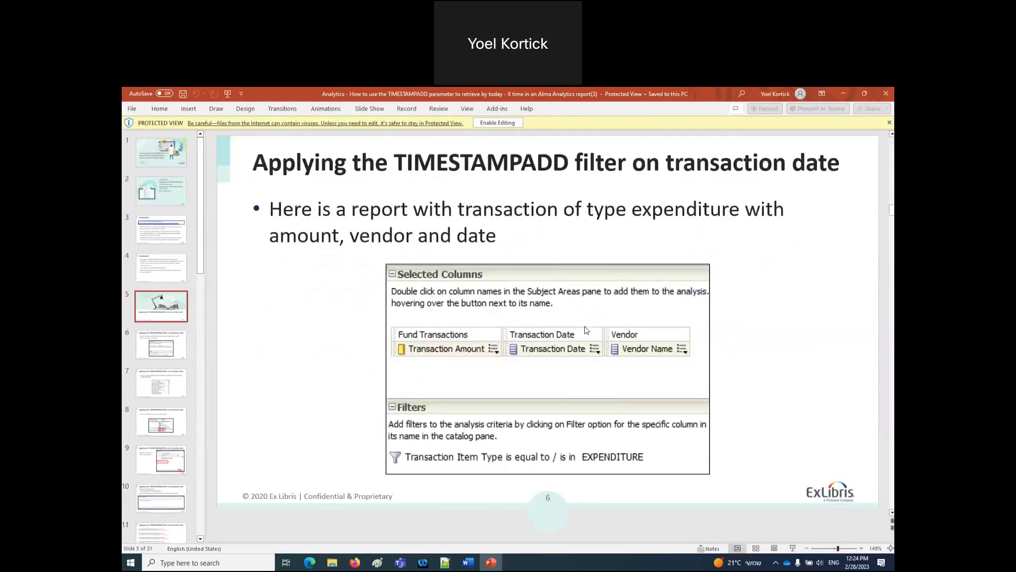
key(Page_Down)
key(Page_Down)
key(Page_Down)
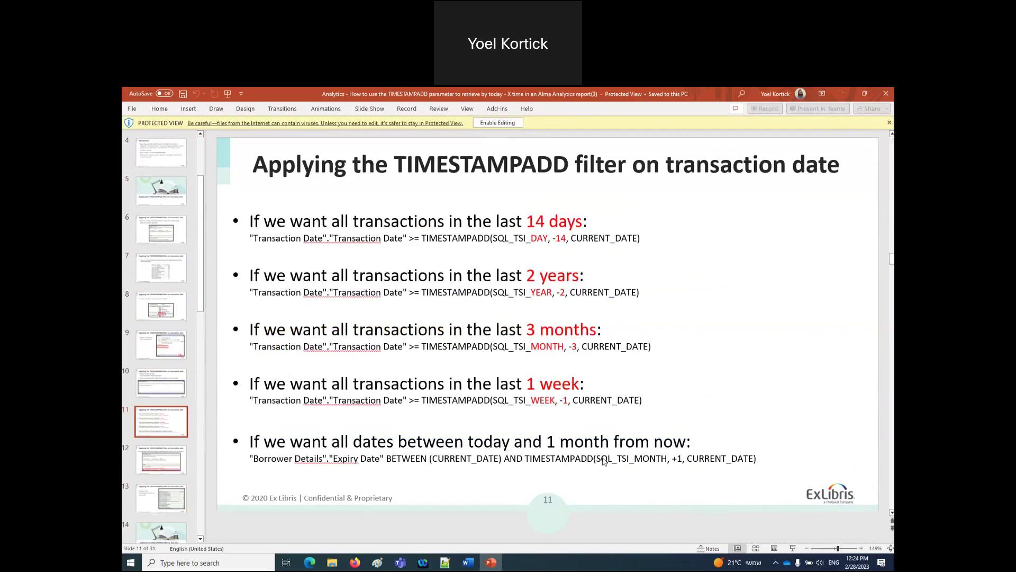
Page through the presentation to slide 19 and examine the TIMESTAMPADD filter examples for loan date.
scroll(604, 459, down, 2)
scroll(604, 458, down, 4)
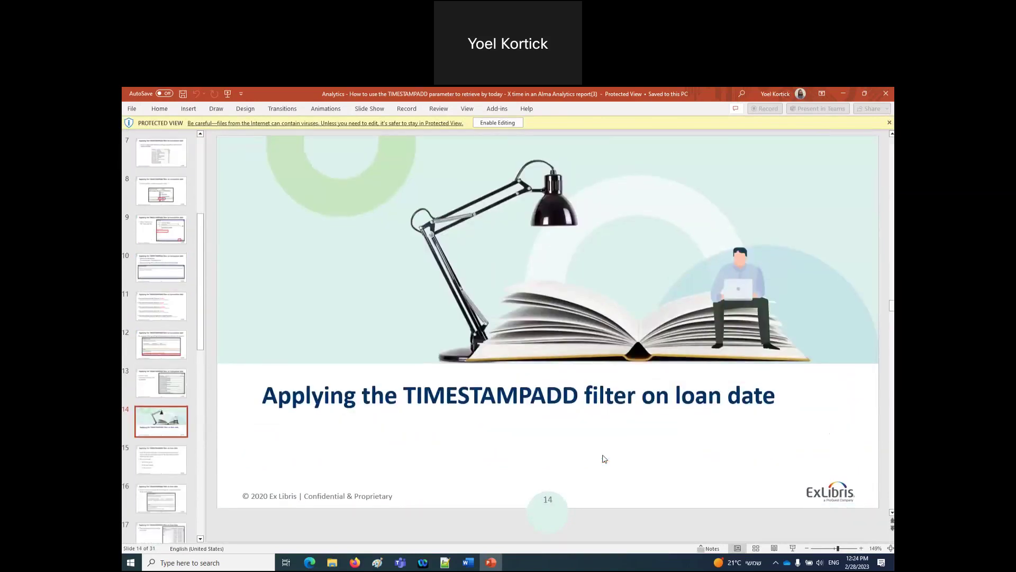
scroll(604, 459, down, 2)
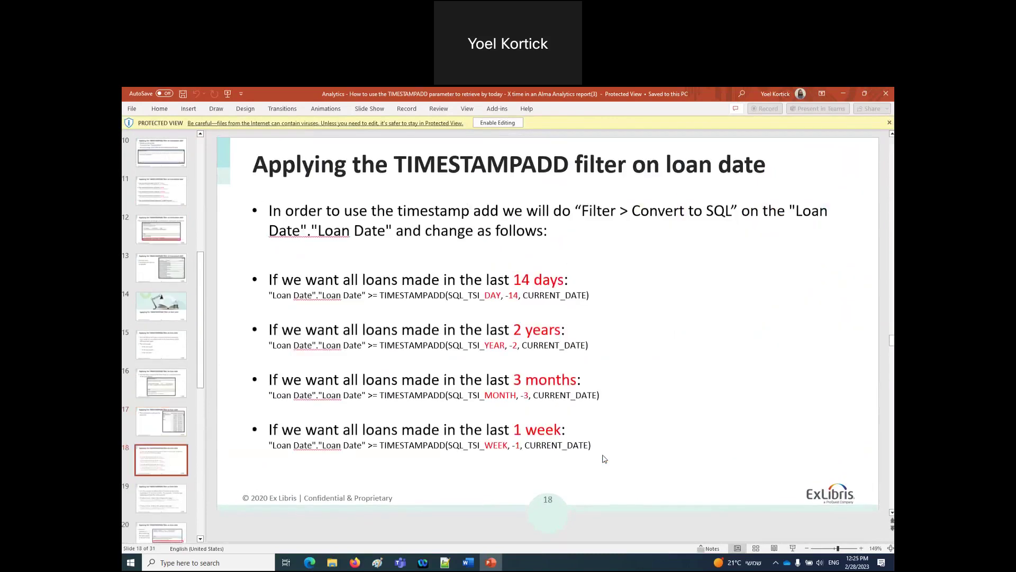
scroll(604, 458, down, 1)
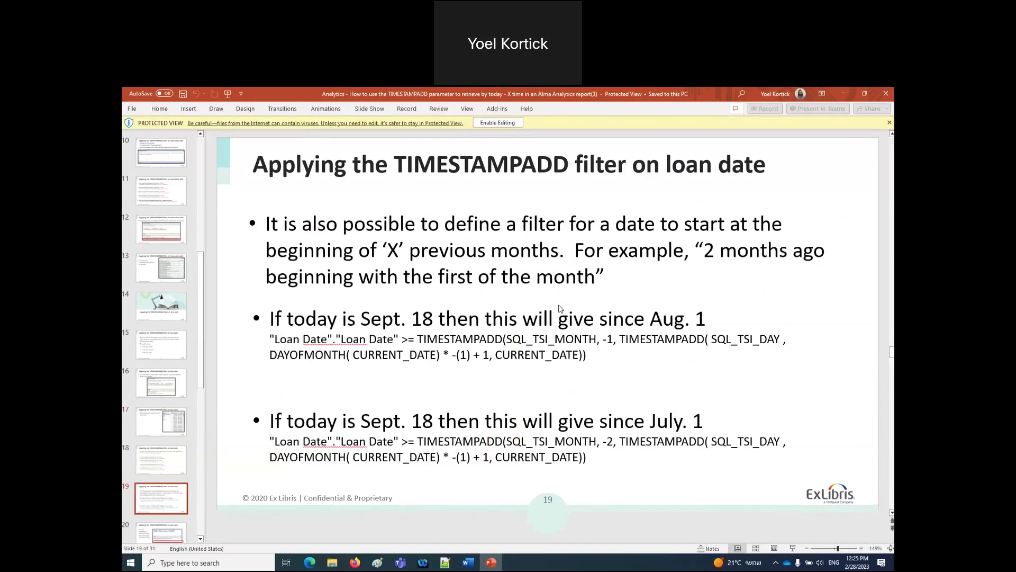
Switch back to the Funds Expenditure report in Firefox and look through its results table.
click(354, 562)
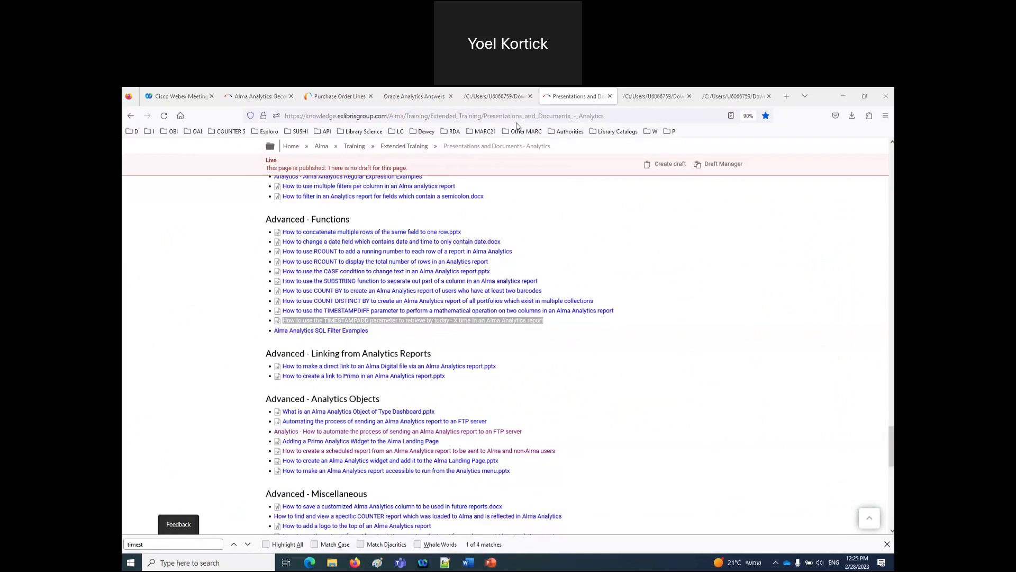
click(418, 96)
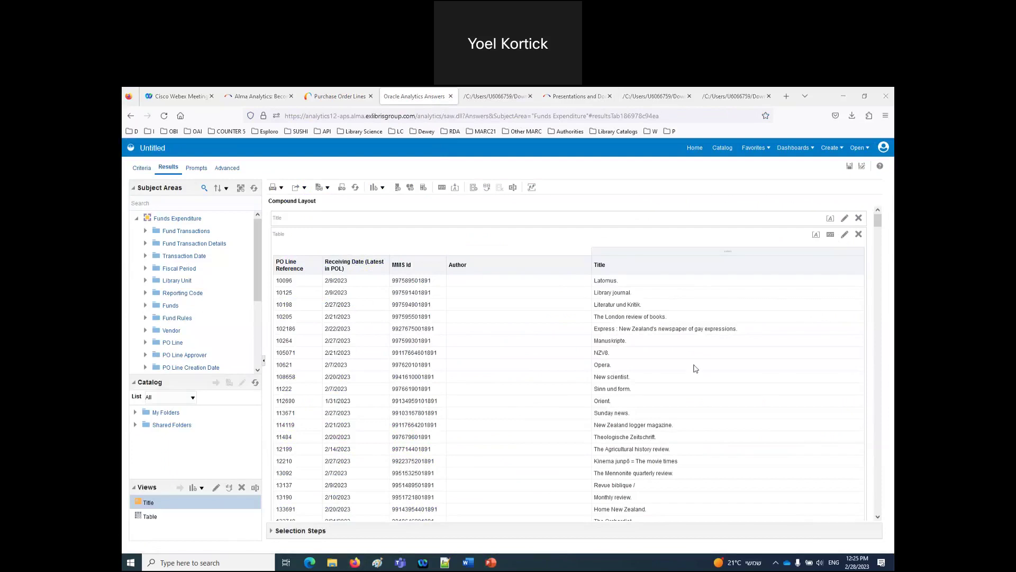
scroll(693, 369, down, 15)
drag(878, 256, 878, 218)
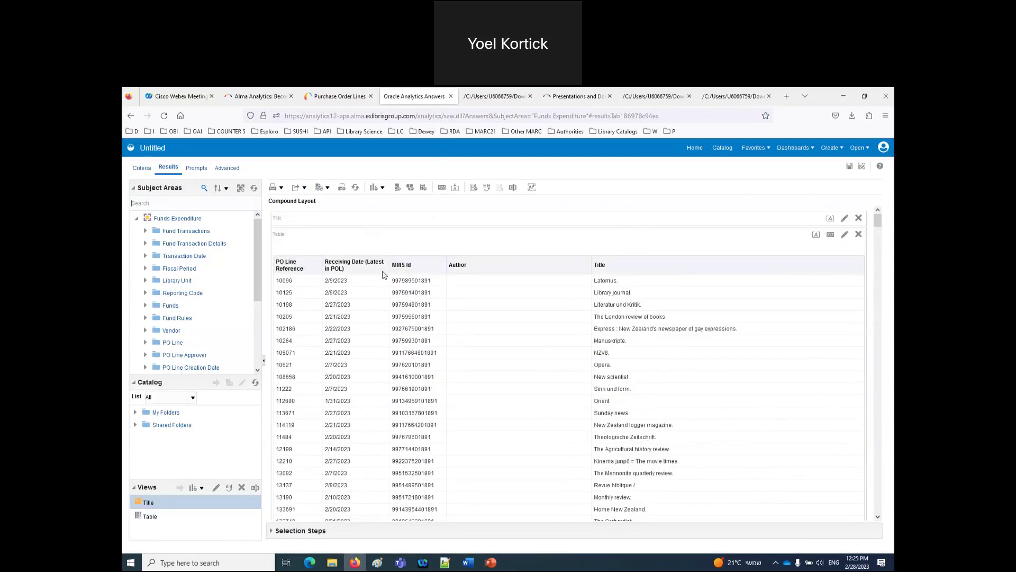
Open the Receiving Date (Latest in POL) filter in the report criteria and convert it to SQL.
click(141, 168)
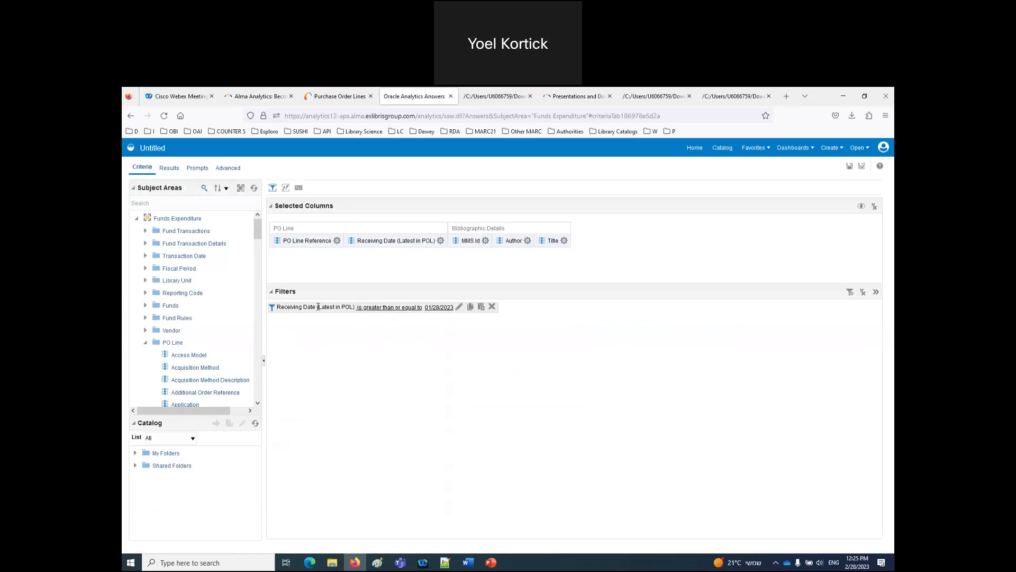
click(458, 307)
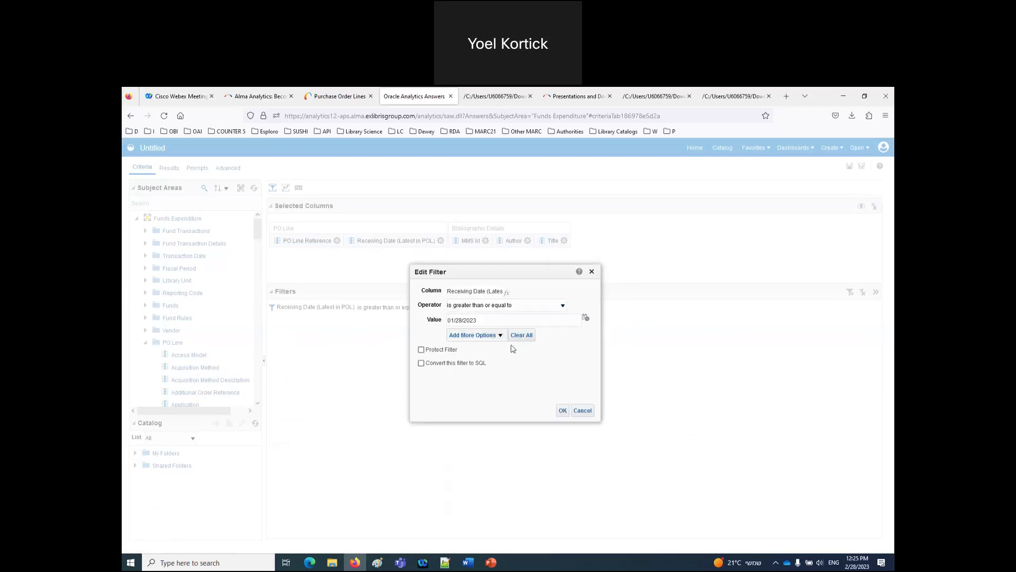
drag(491, 364, 427, 365)
click(421, 363)
click(562, 411)
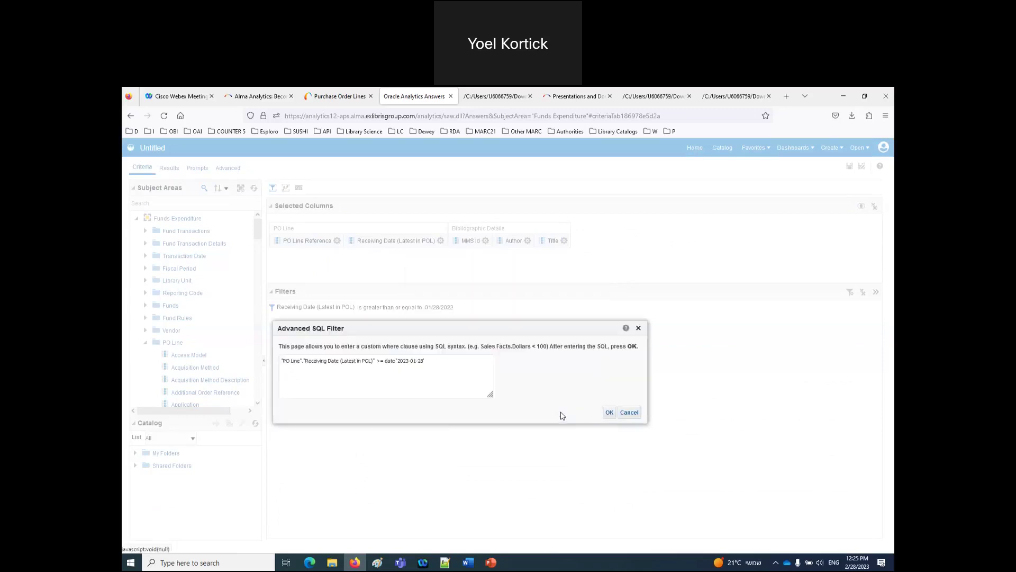
Replace the fixed date in the SQL filter with timestampadd(sql_tsi_day,-7,current_date), copy that expression, and apply the filter.
shift+click(468, 364)
text(timestampadd(sql_tsi_day,-7,curr)
text(ent_date)
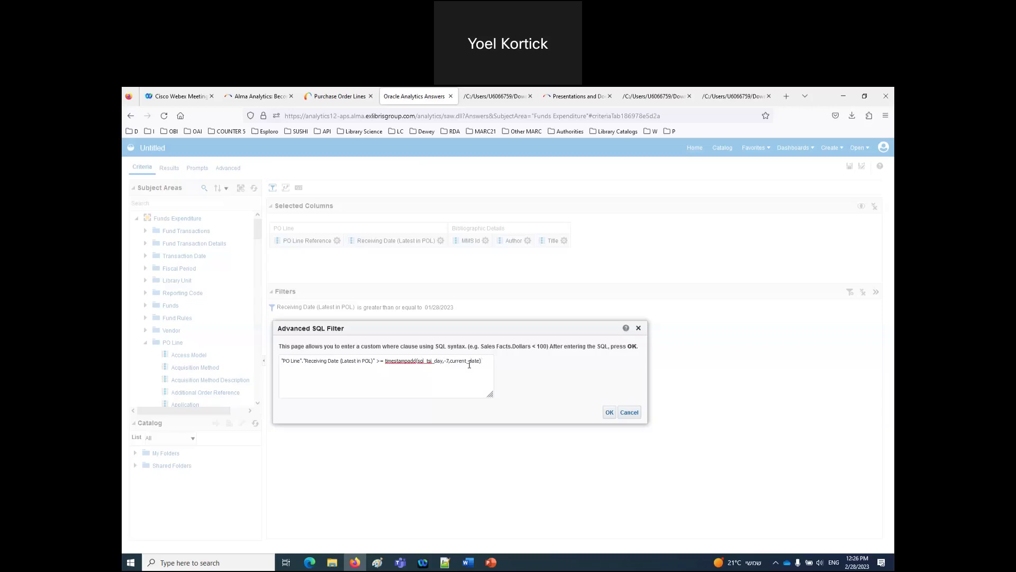
drag(490, 363, 386, 365)
key(ctrl+c)
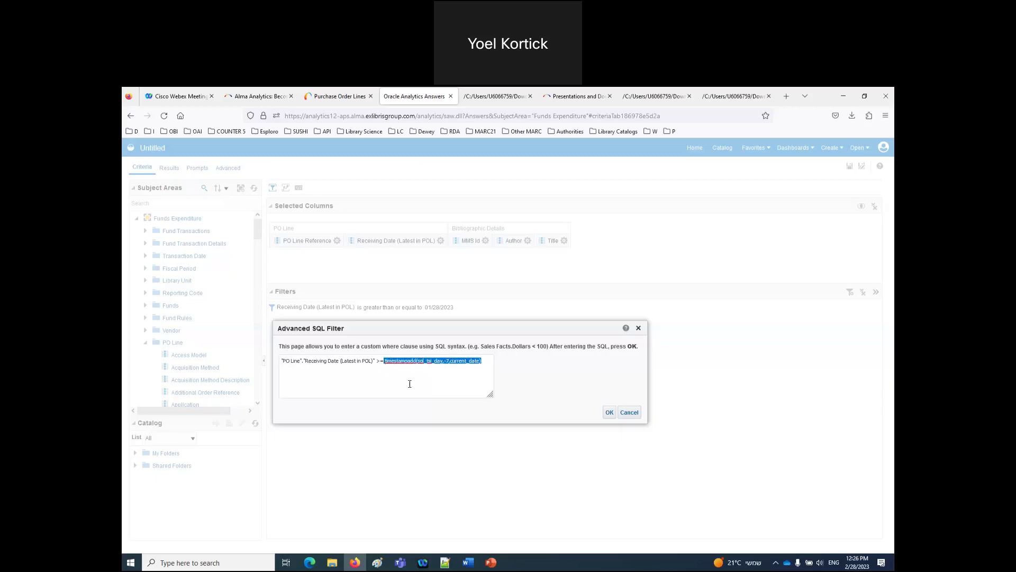
click(609, 412)
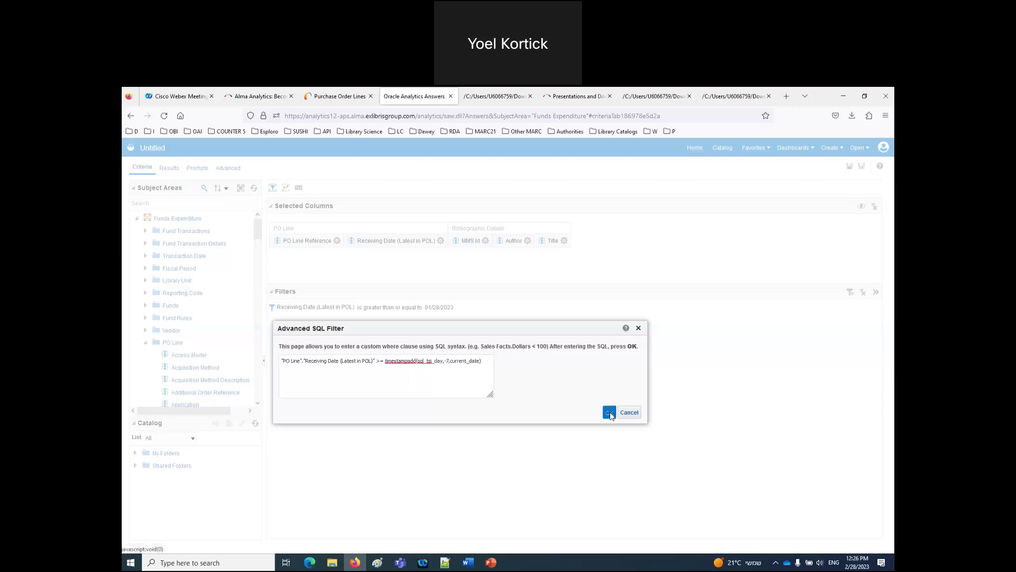
Add the PO Line Access Model column, replace its formula with the copied timestampadd(sql_tsi_day,-7,current_date), and check its date in the results.
click(528, 241)
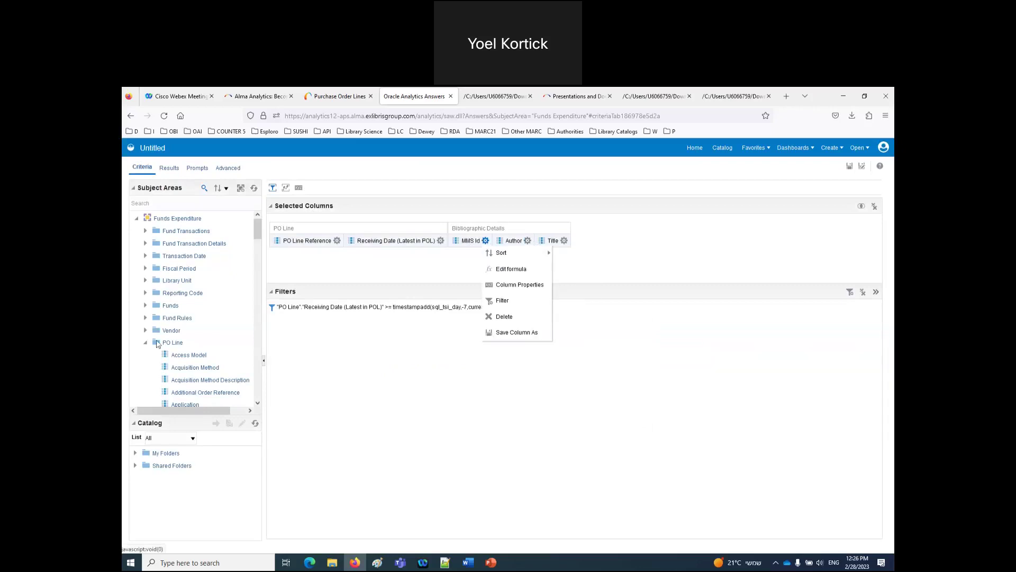
drag(179, 356, 607, 263)
click(626, 241)
click(645, 269)
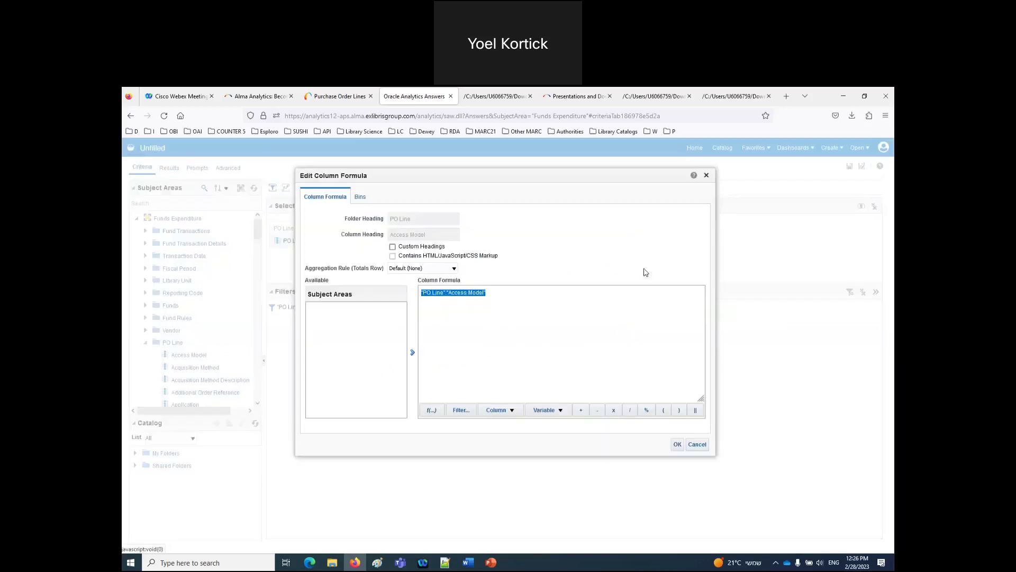
key(ctrl+v)
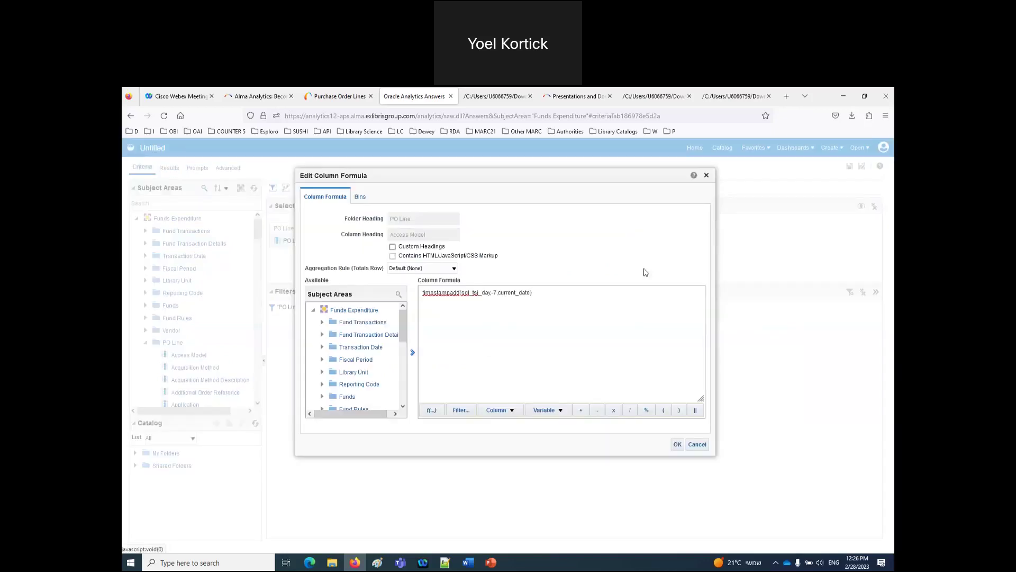
click(677, 445)
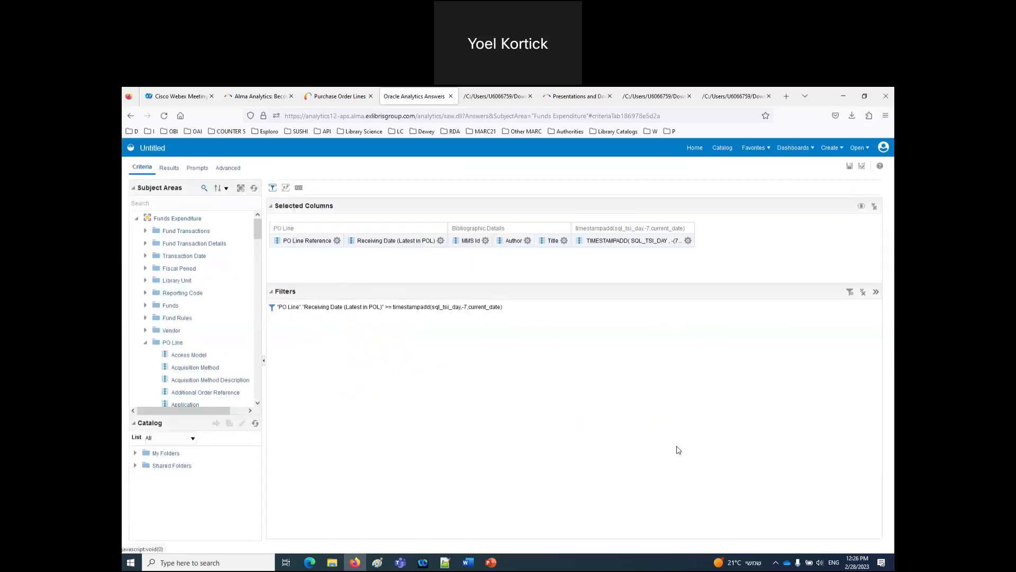
click(170, 168)
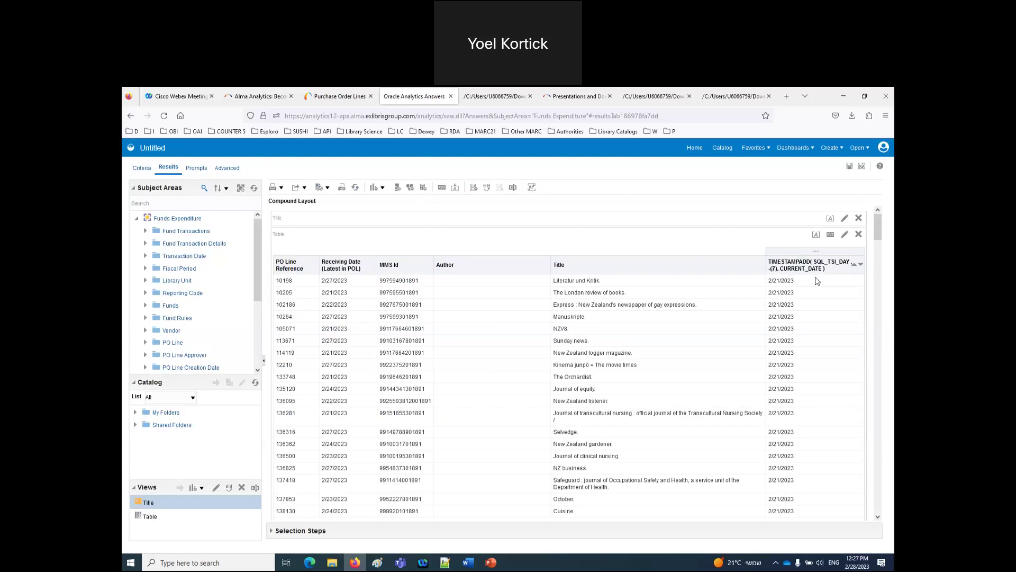
click(781, 285)
Delete the TIMESTAMPADD column from the report's selected columns.
click(140, 168)
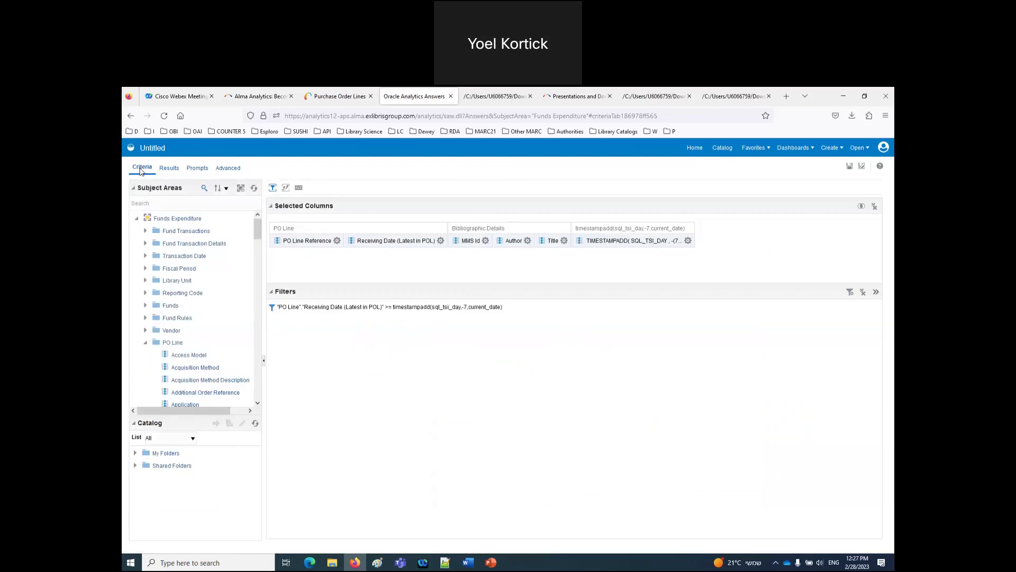
click(688, 240)
click(709, 316)
Display the report results and sort them by Receiving Date (Latest in POL), first ascending and finally descending.
click(168, 168)
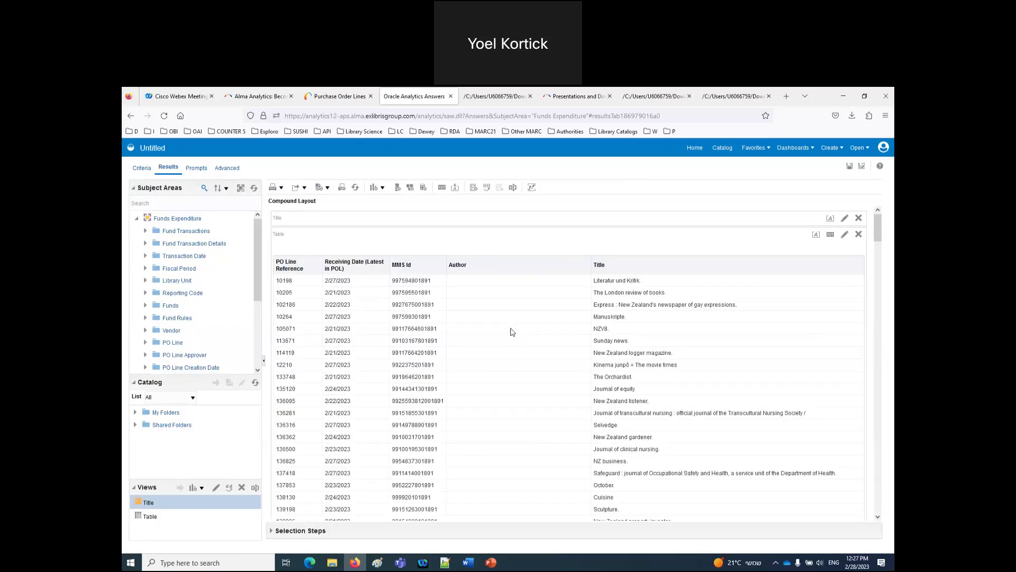
click(379, 269)
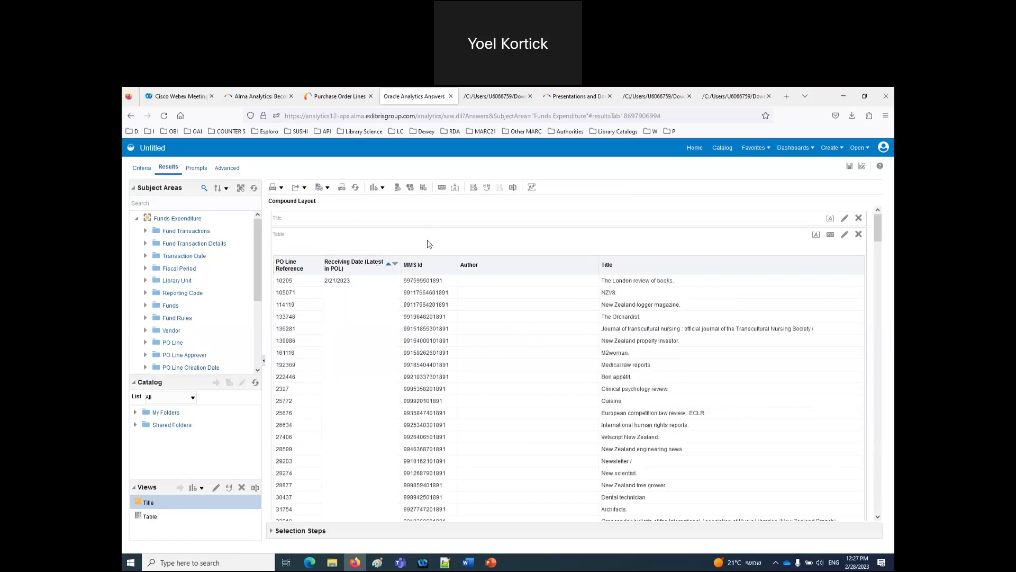
scroll(418, 392, down, 3)
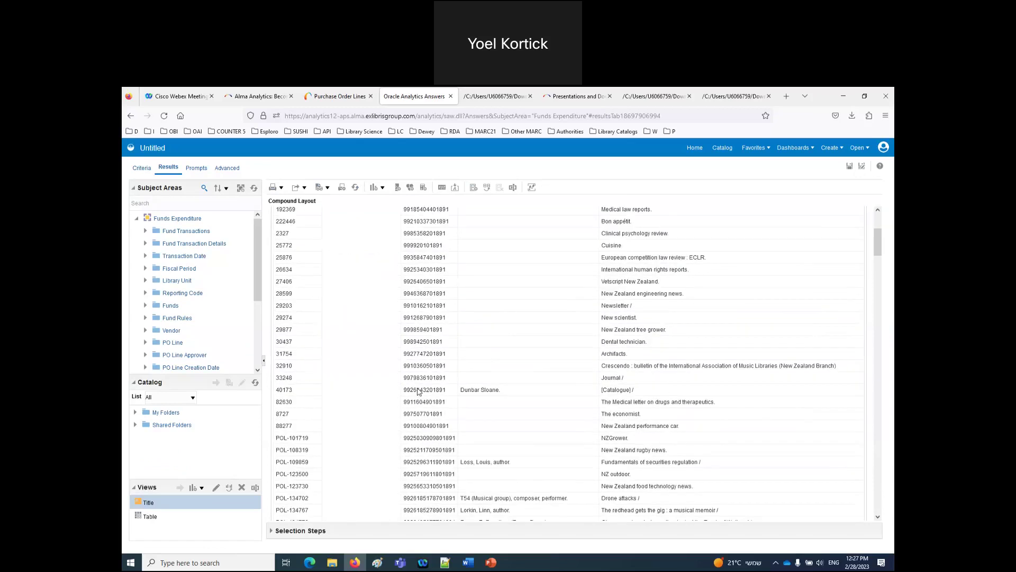
scroll(418, 391, up, 3)
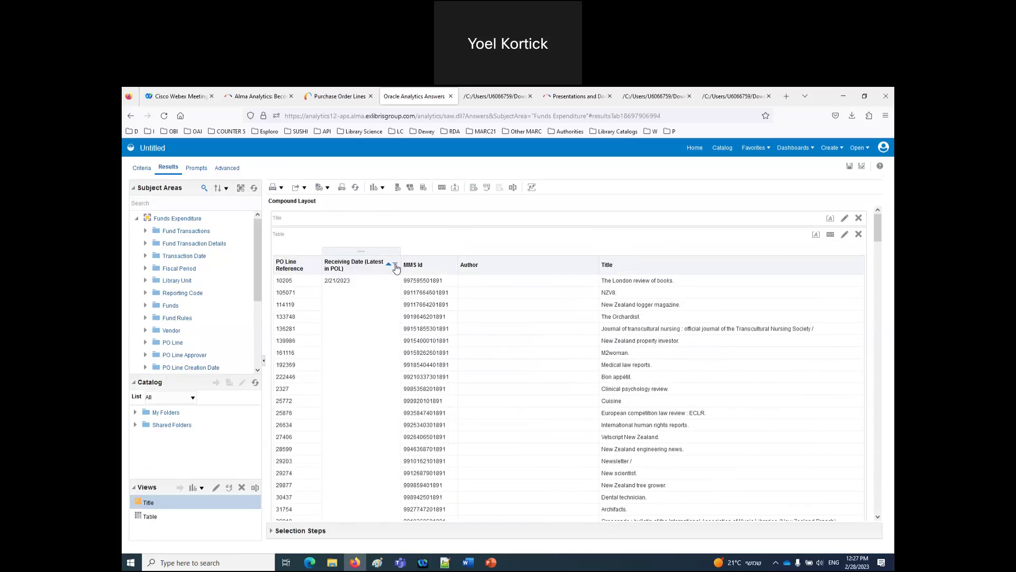
click(395, 265)
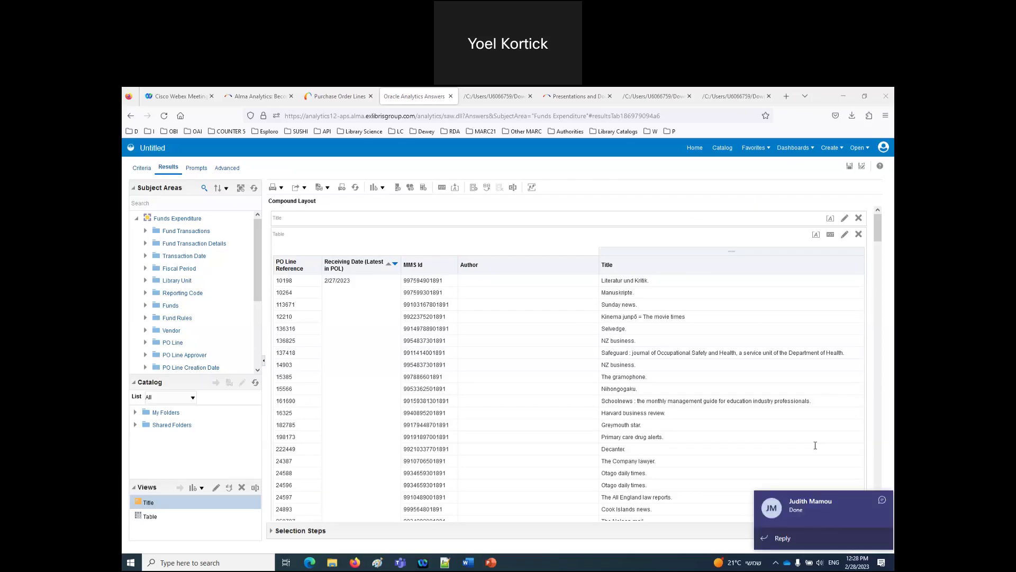
click(880, 500)
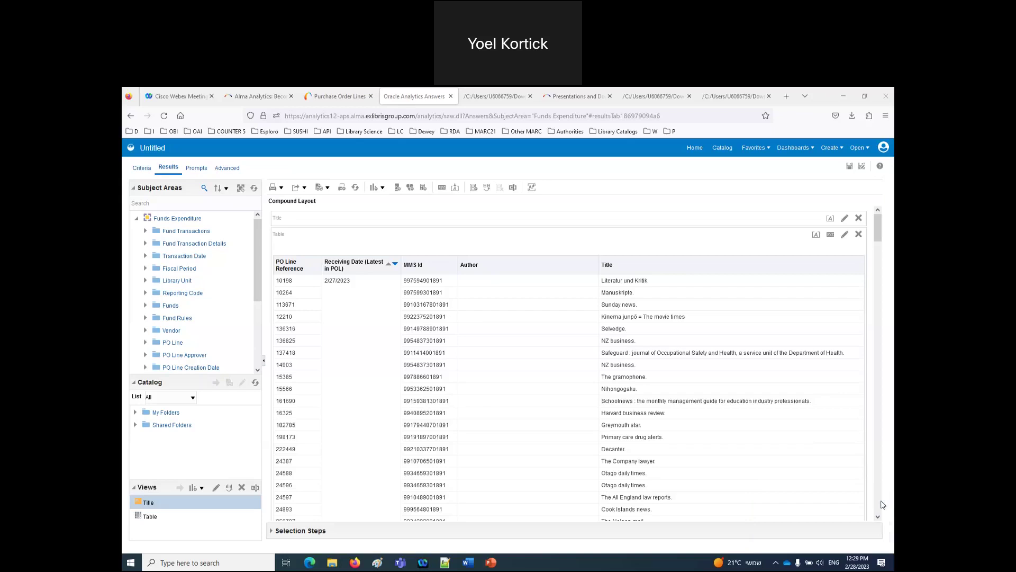
Add Fund Code from the Funds folder as the report's last column and display the results.
click(142, 169)
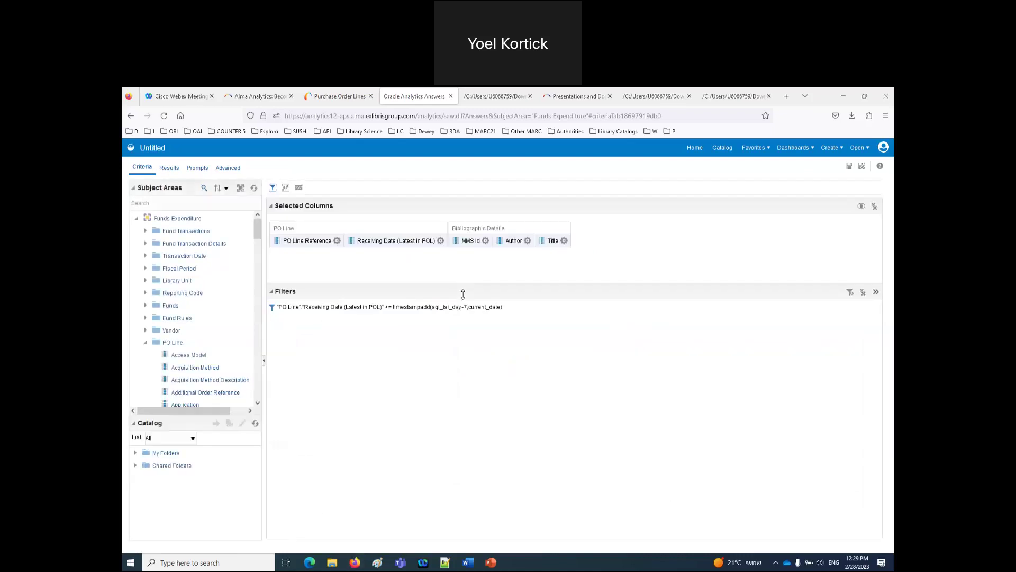
click(145, 307)
scroll(191, 320, down, 1)
drag(196, 342, 603, 263)
click(169, 168)
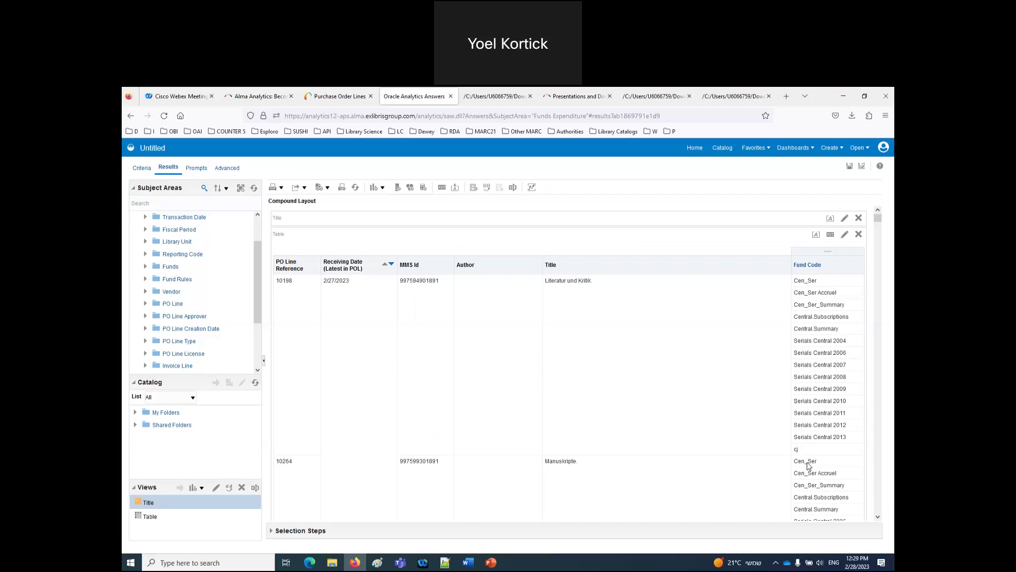
Copy the fund code Cen_Ser from the results and filter Fund Code to is equal to / is in Cen_Ser.
click(807, 462)
click(140, 168)
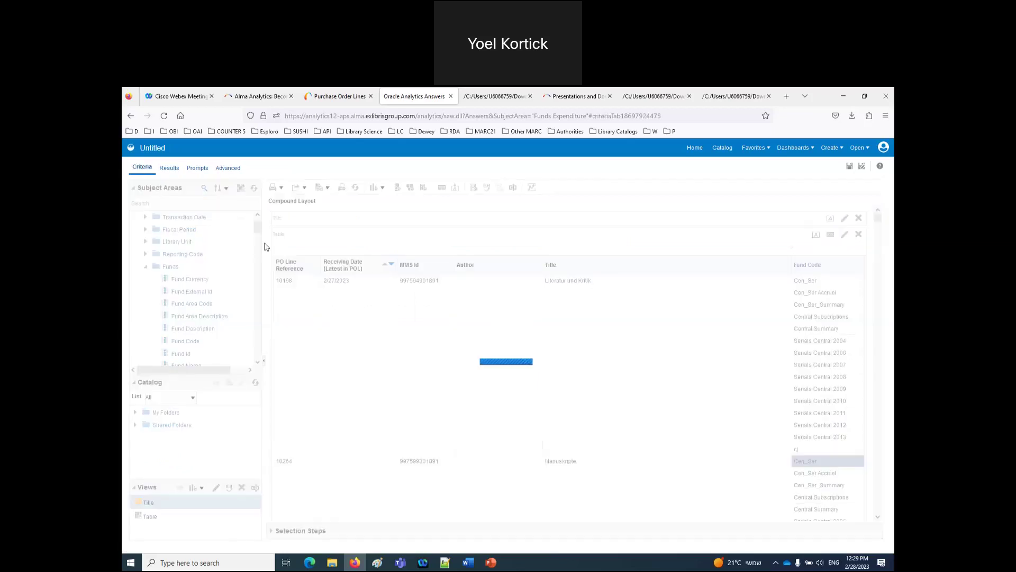
click(619, 240)
click(637, 301)
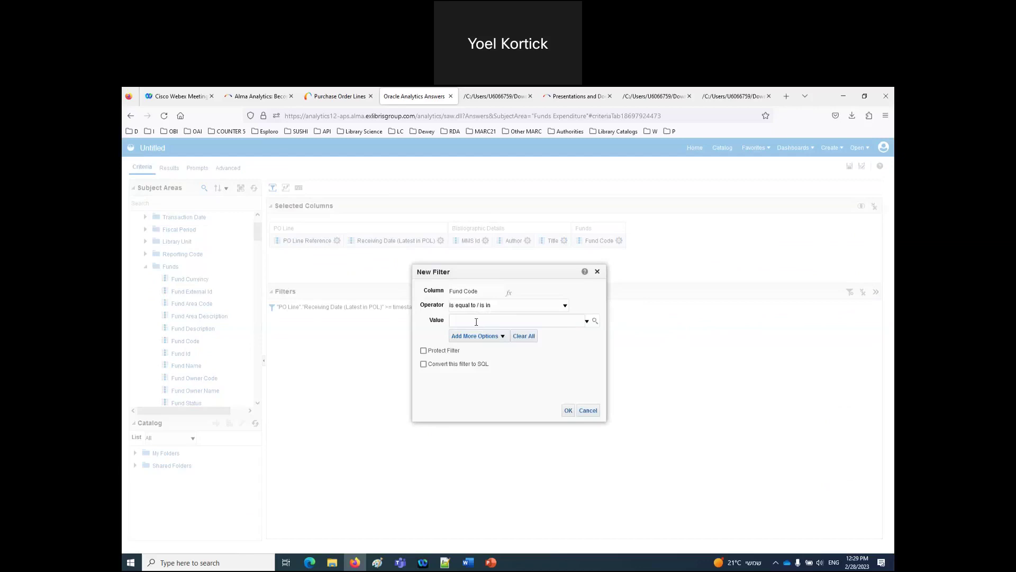
text(Cen_Ser)
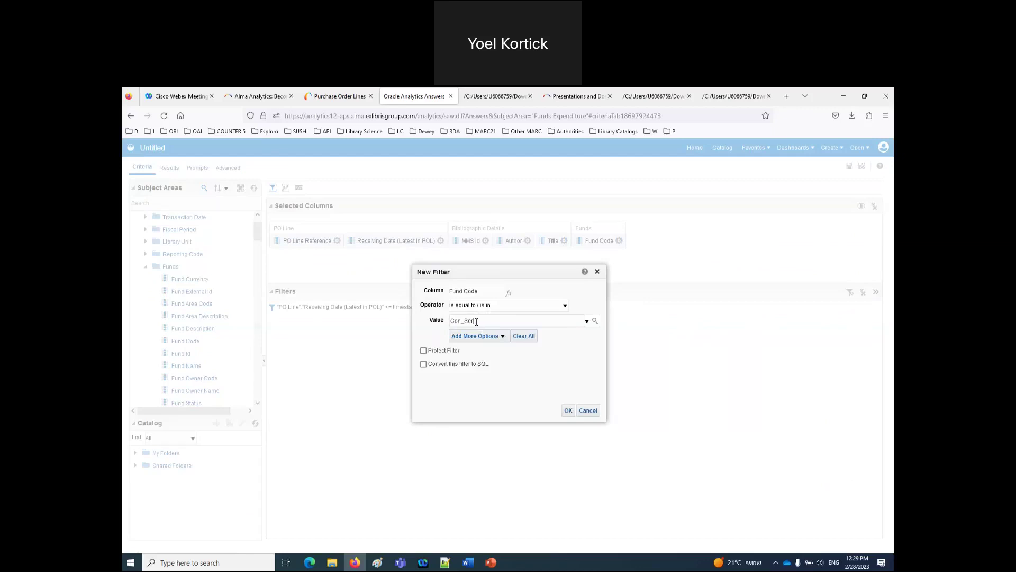
click(567, 410)
Add a second Fund Code filter equal to cj and join the two Fund Code filters with OR.
click(619, 240)
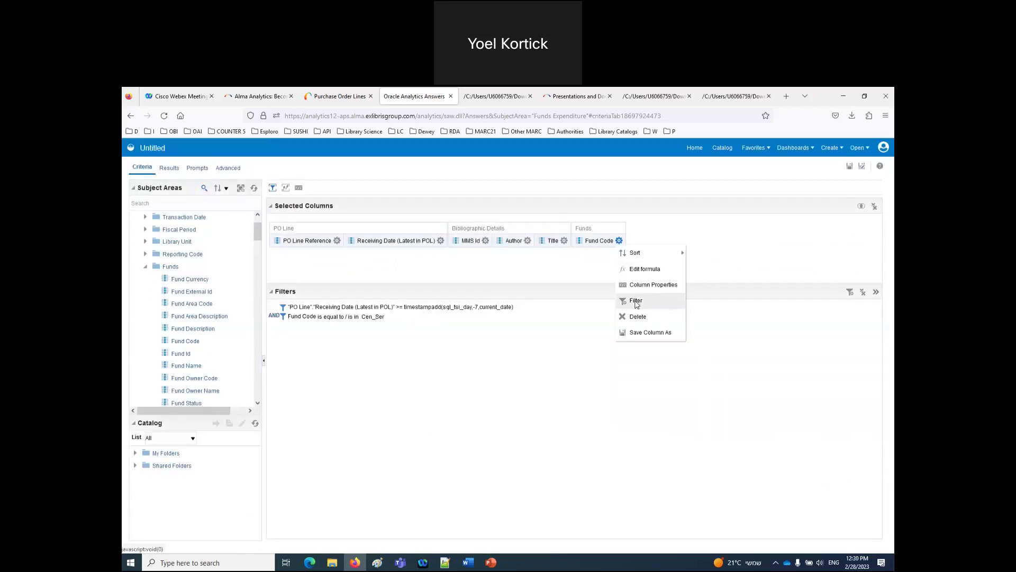
click(636, 302)
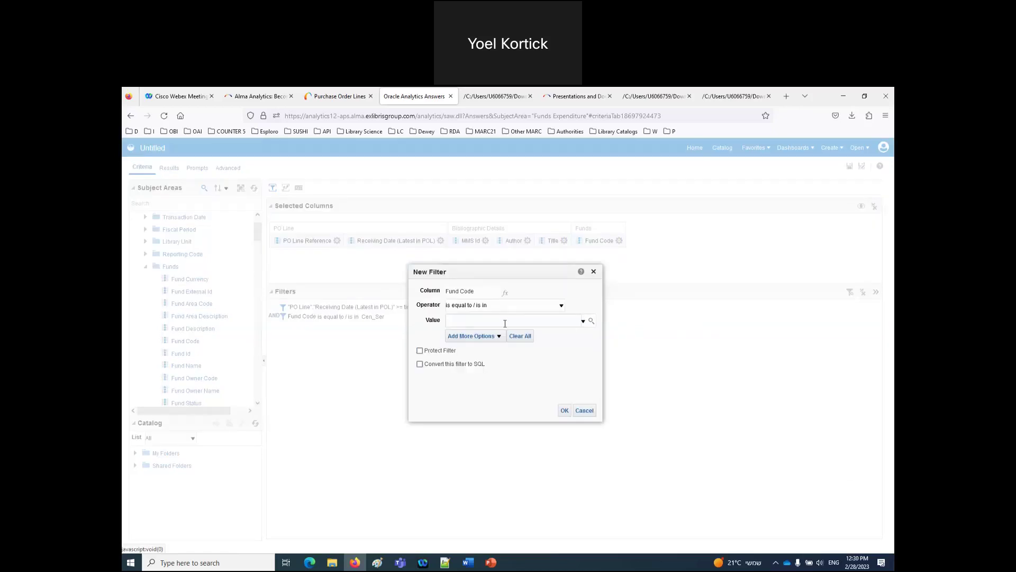
text(c)
click(564, 410)
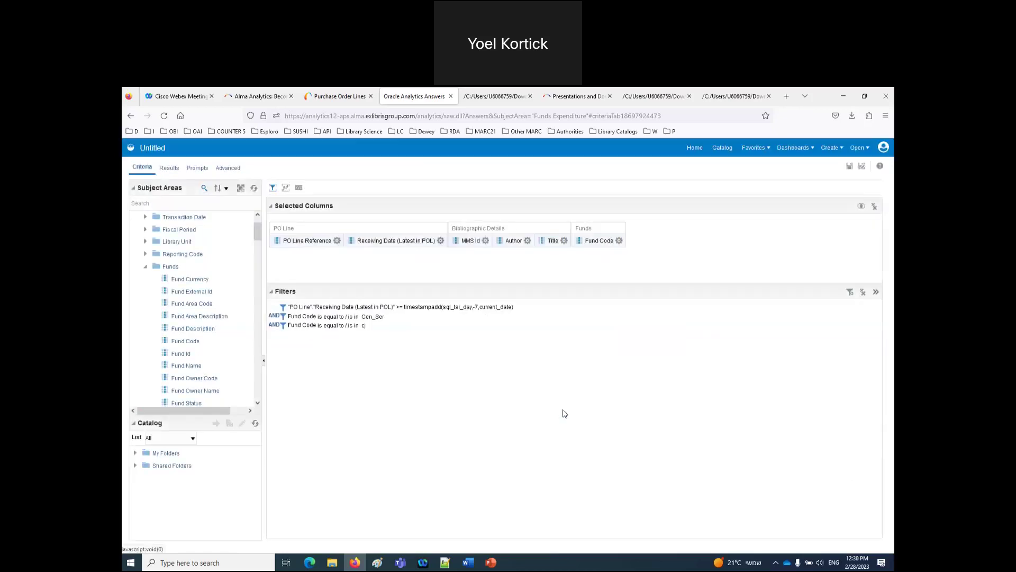
click(274, 325)
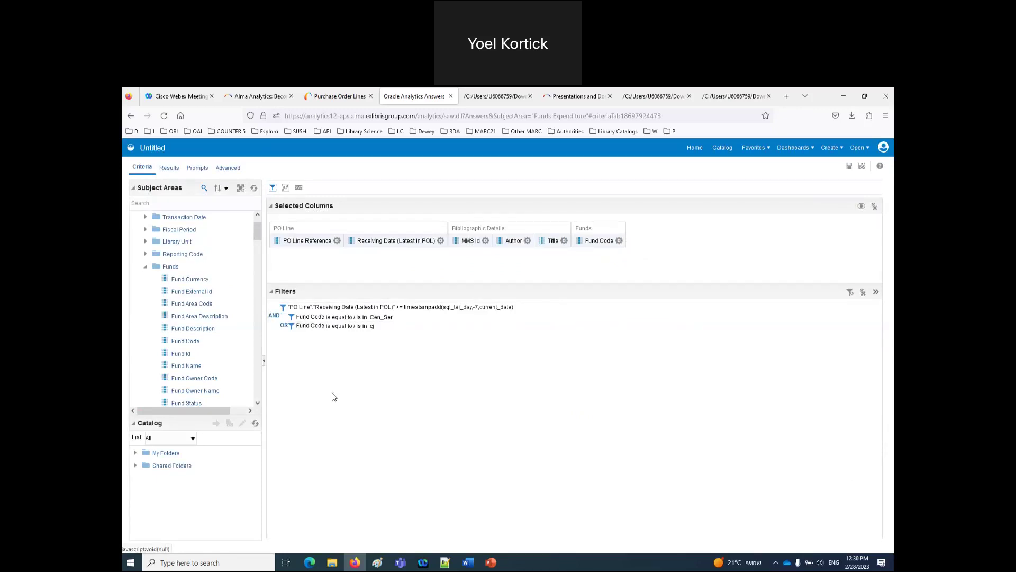
Display the filtered report results and look through the rows for both fund codes.
click(169, 167)
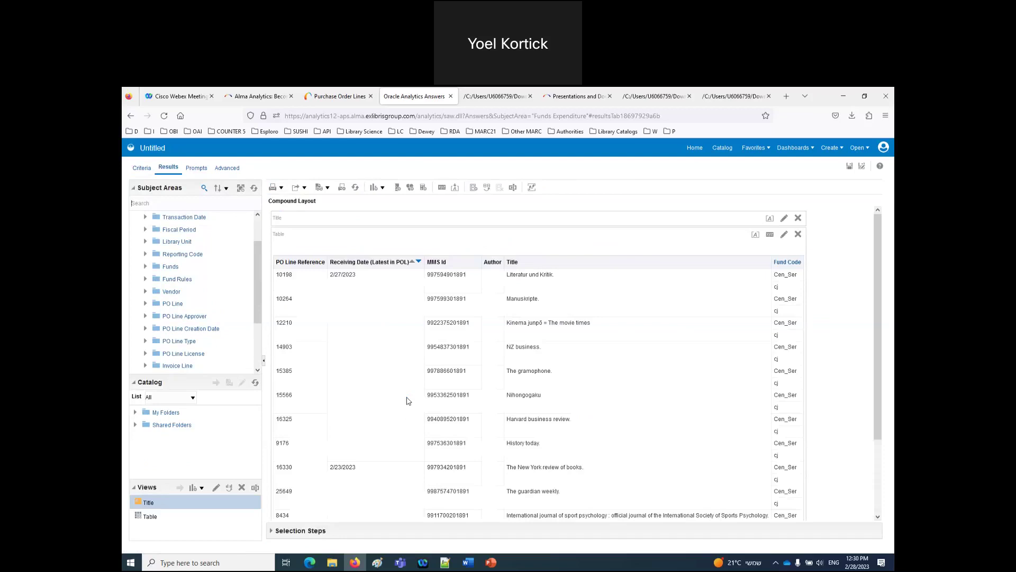
scroll(660, 433, down, 2)
scroll(661, 436, down, 2)
scroll(379, 240, up, 5)
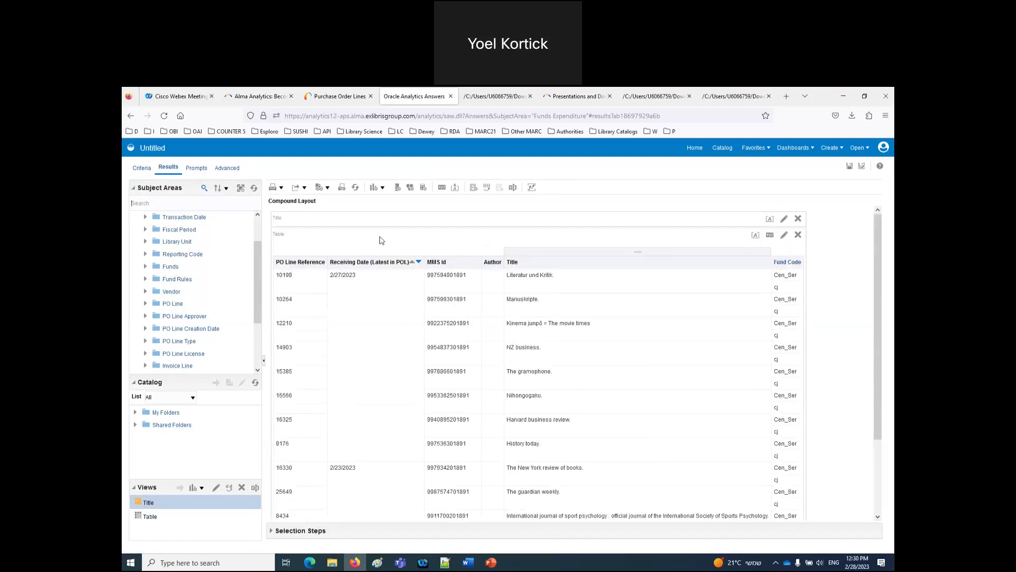
Return to the report criteria, copy the SQL expression of the cj Fund Code filter, and delete that filter.
click(140, 171)
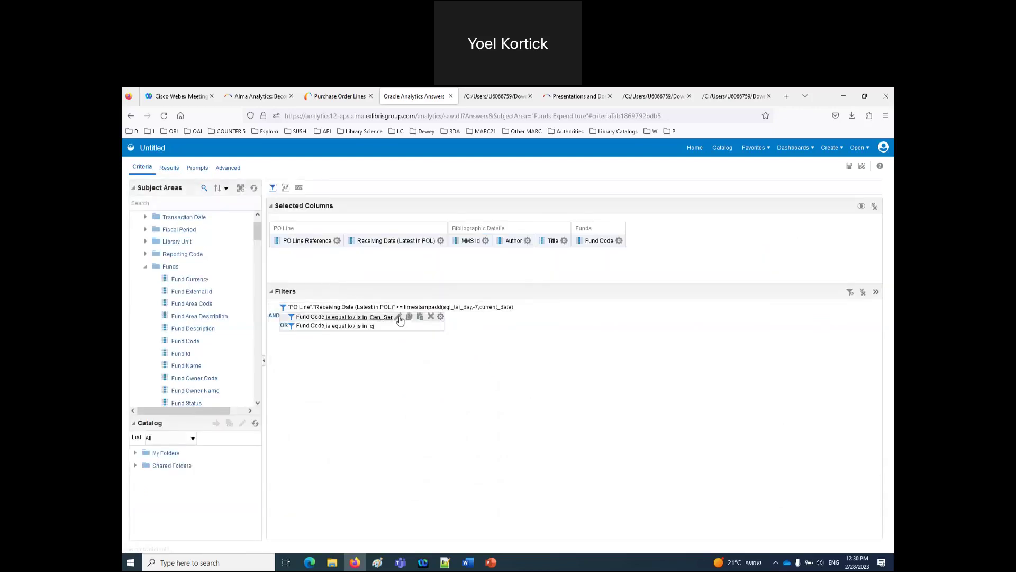
click(399, 319)
click(593, 412)
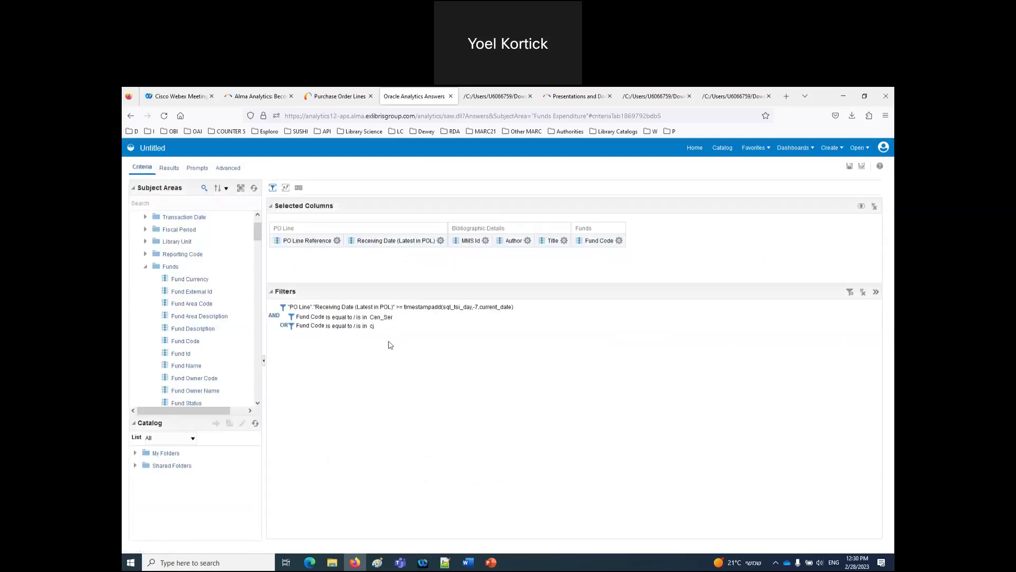
click(394, 329)
click(419, 363)
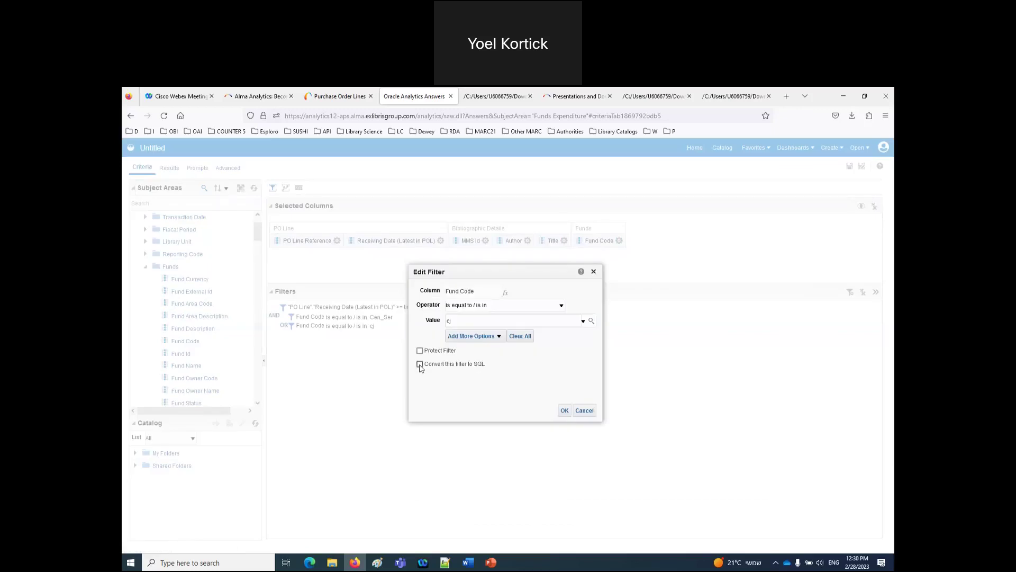
click(563, 411)
drag(392, 382, 217, 374)
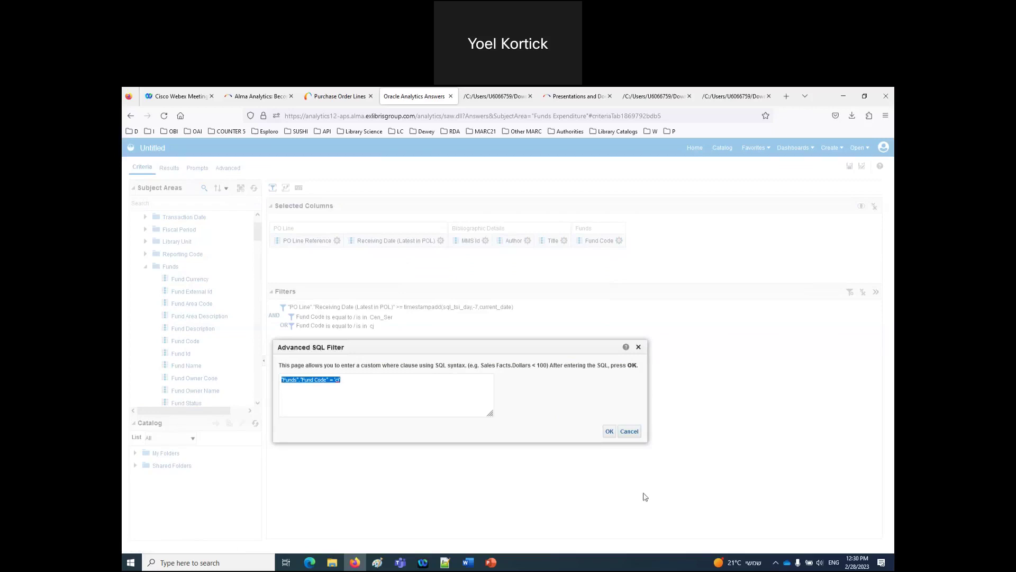
click(630, 431)
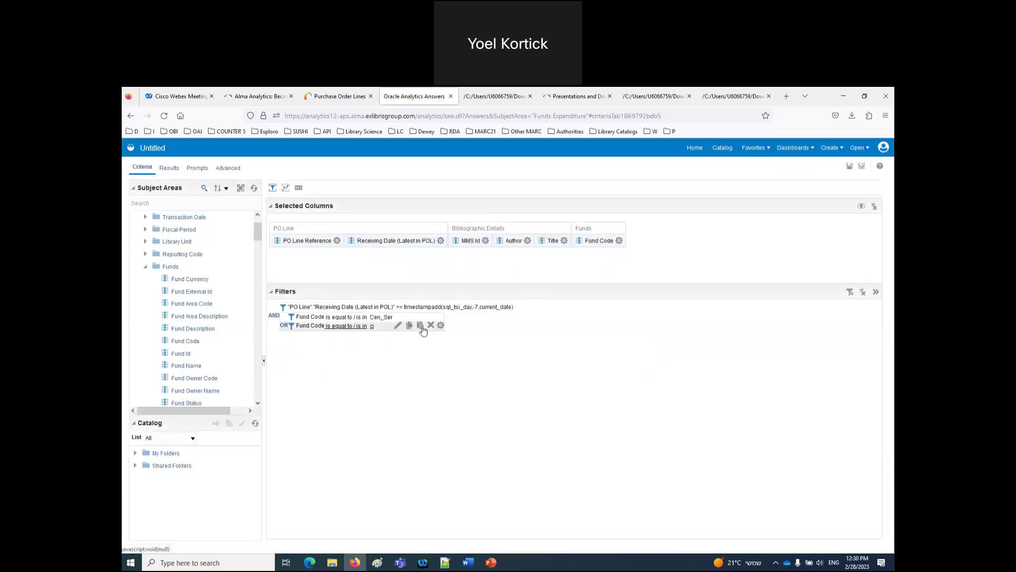
click(431, 326)
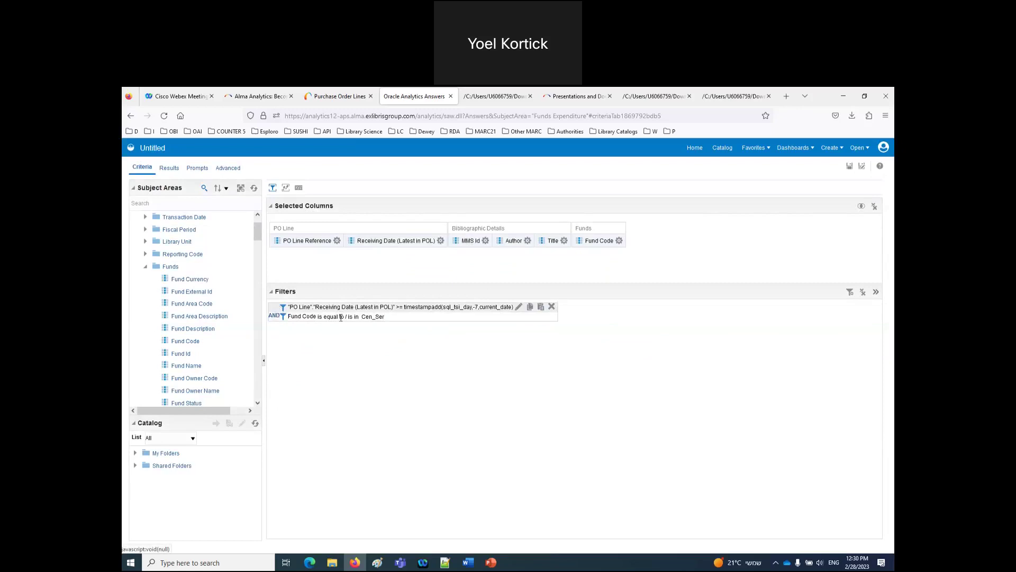
Convert the Cen_Ser Fund Code filter to SQL and append OR "Funds"."Fund Code" = 'cj' to its expression.
click(518, 316)
click(420, 364)
click(564, 411)
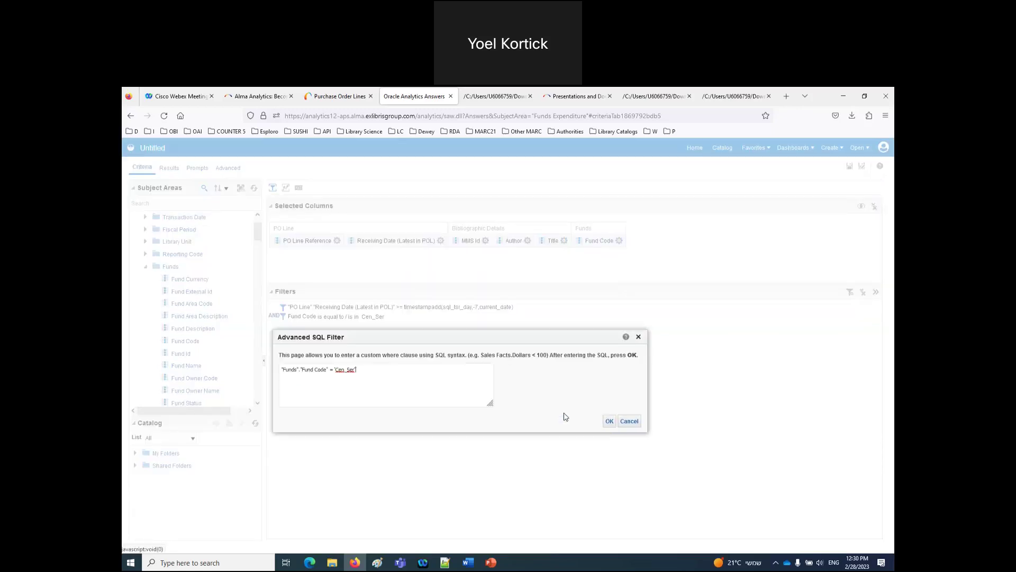
text(OR "Funds"."Fund Code" = 'cj')
click(609, 420)
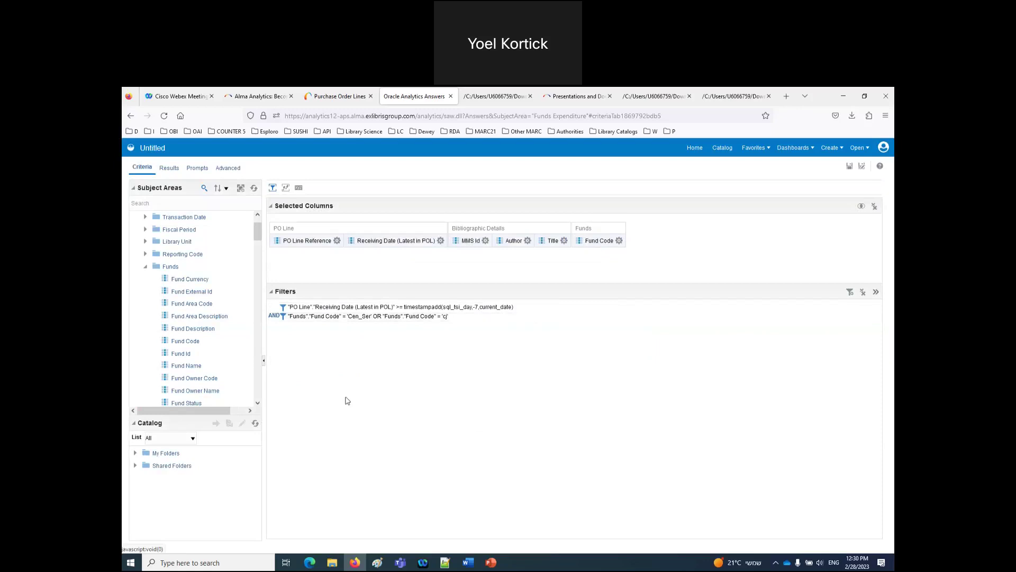
Check the AND operator joining the receiving date filter to the combined Fund Code SQL filter, and display the report results.
click(274, 316)
click(274, 317)
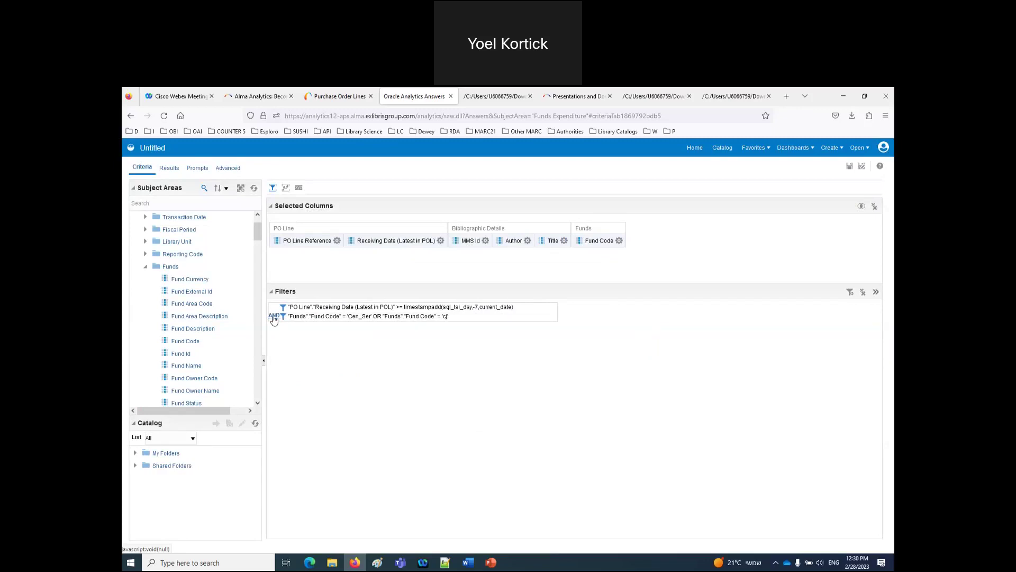
click(169, 167)
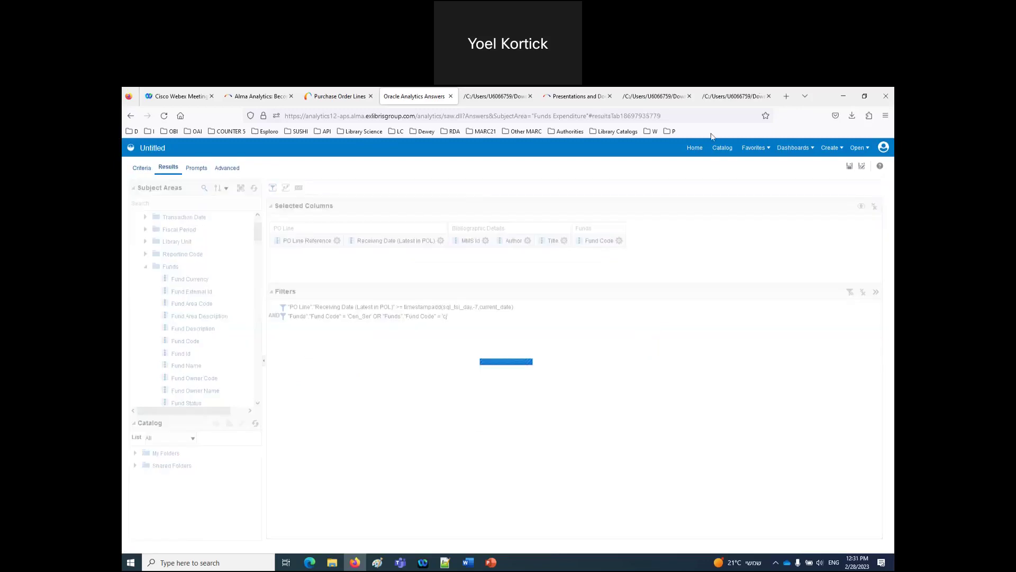